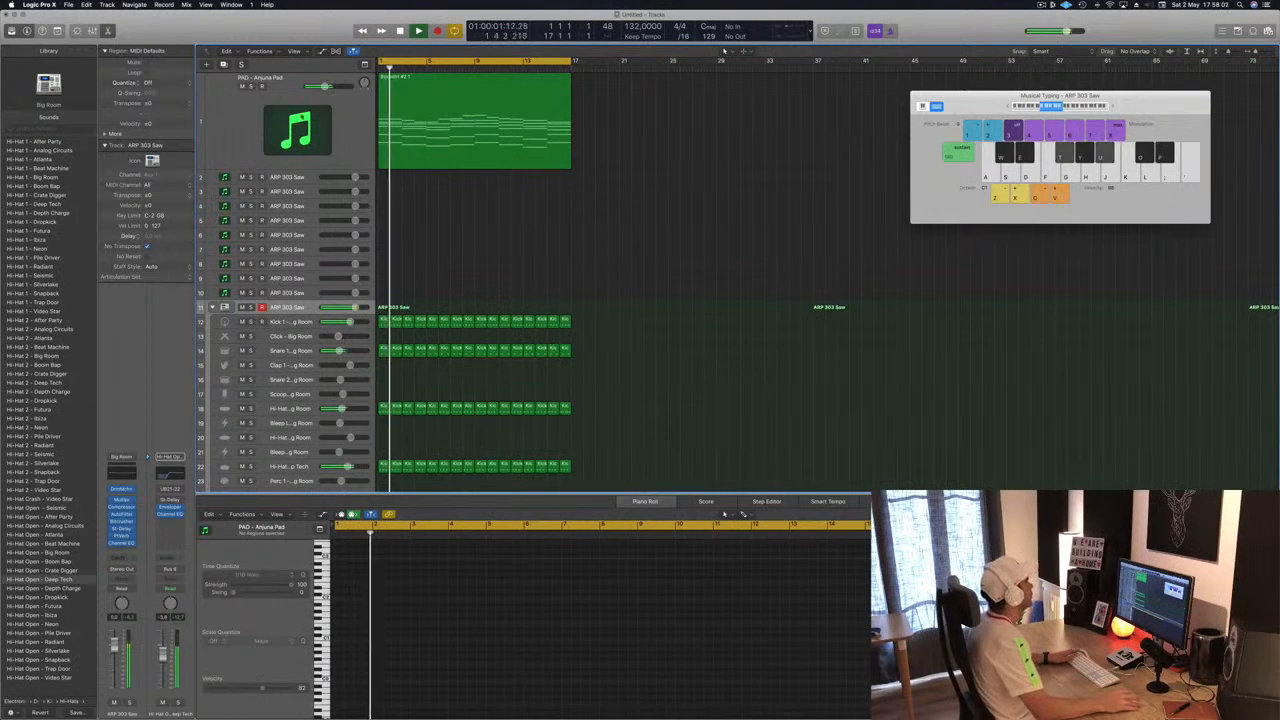
- Select the PAD – Anjuna Pad region and split it at bar 9
left_click(250, 133)
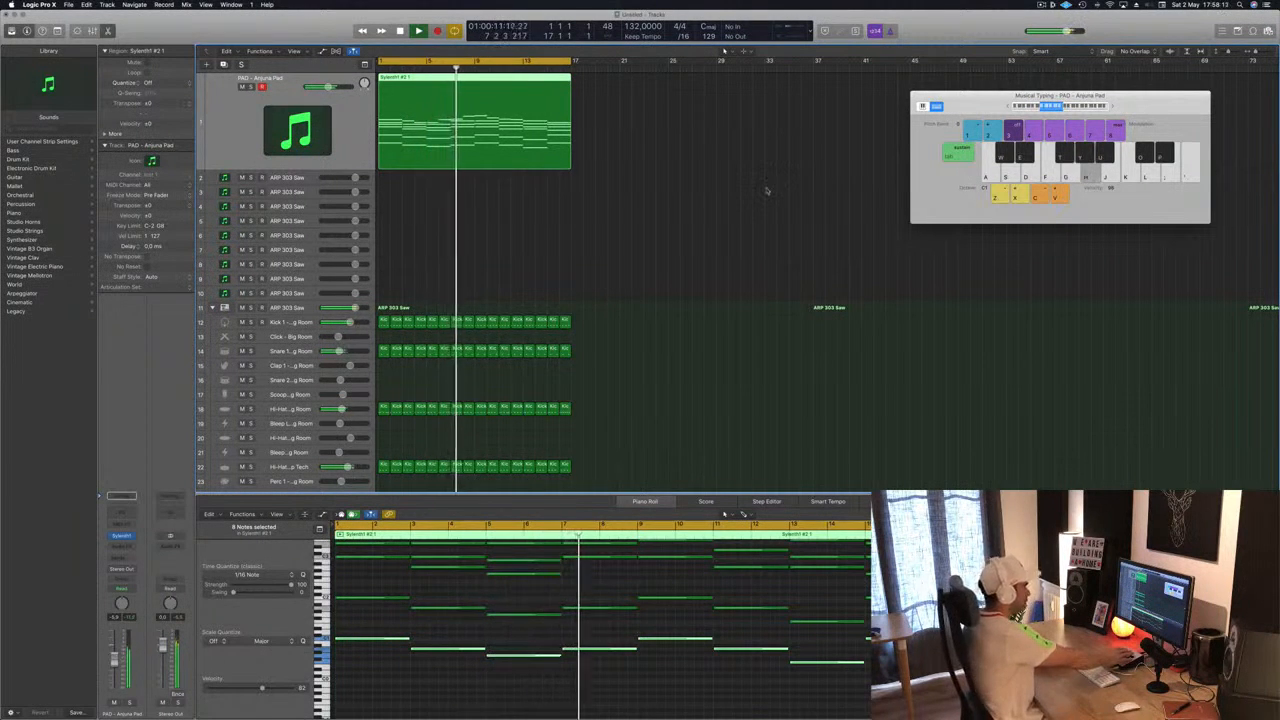
left_click(728, 228)
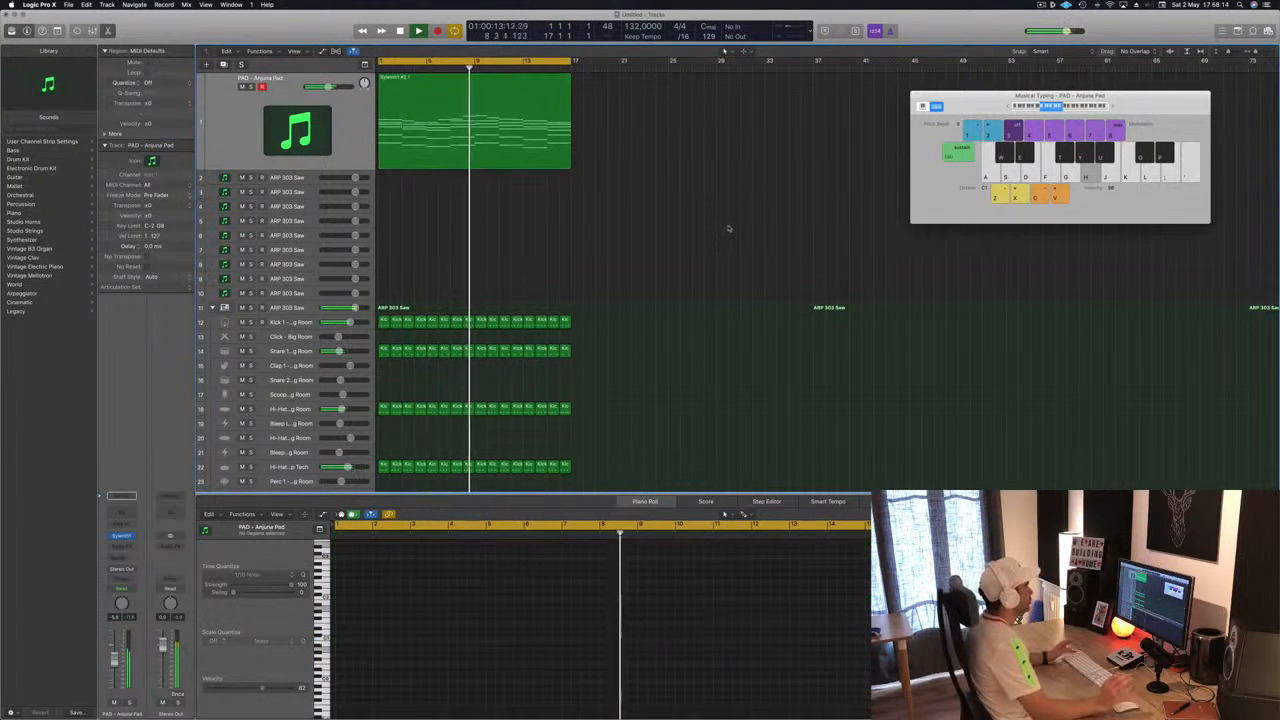
left_click(481, 139)
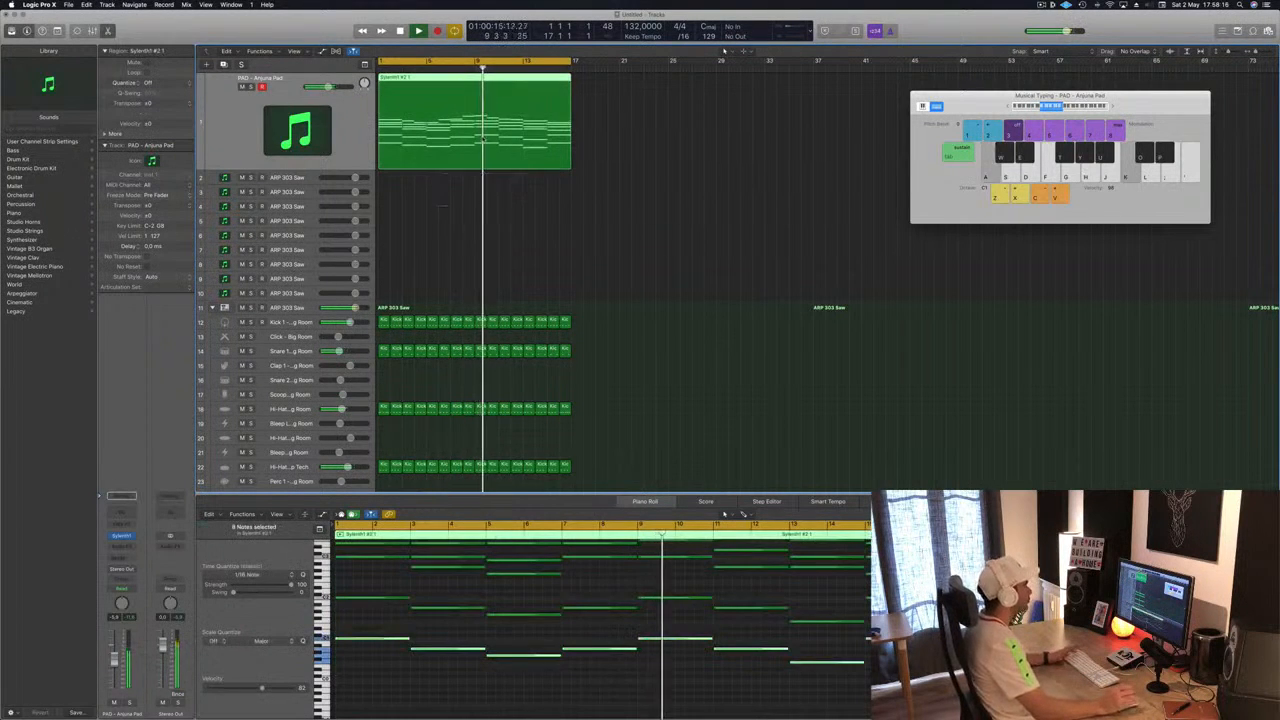
left_click(474, 135)
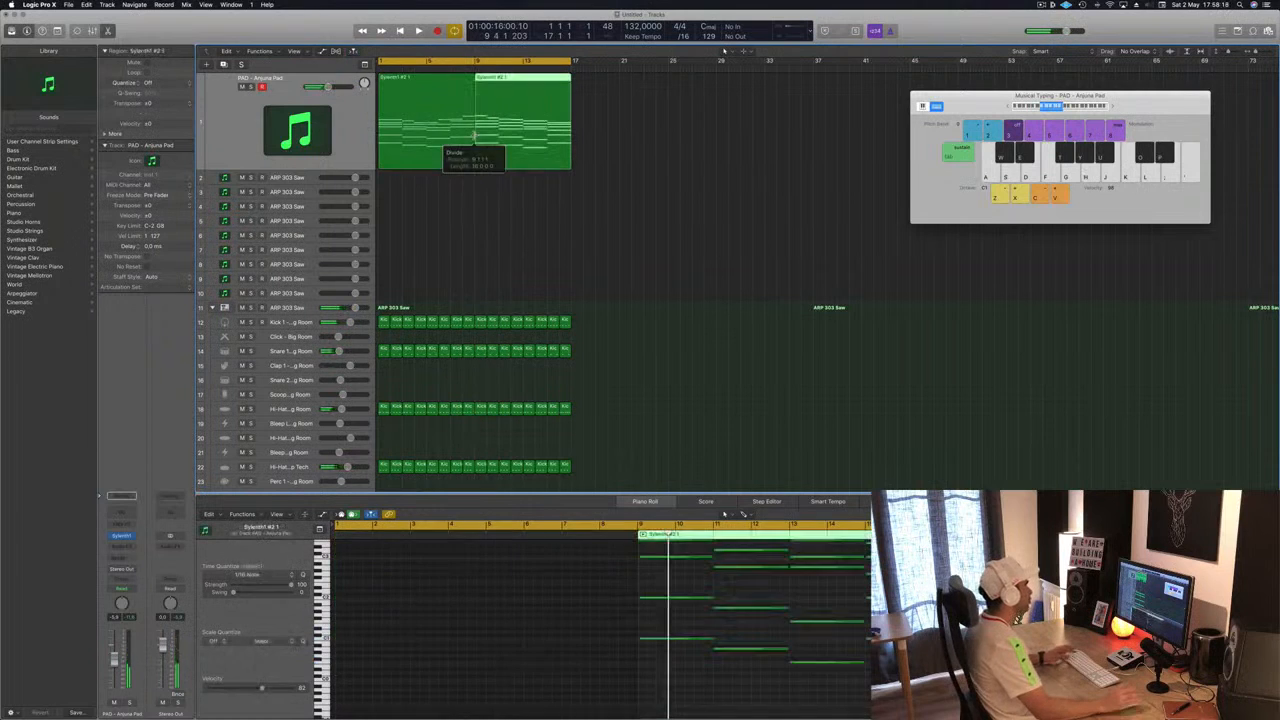
- Move the second half of the split region to about bar 27 and play the arrangement from the start
left_click_drag(535, 85, 755, 85)
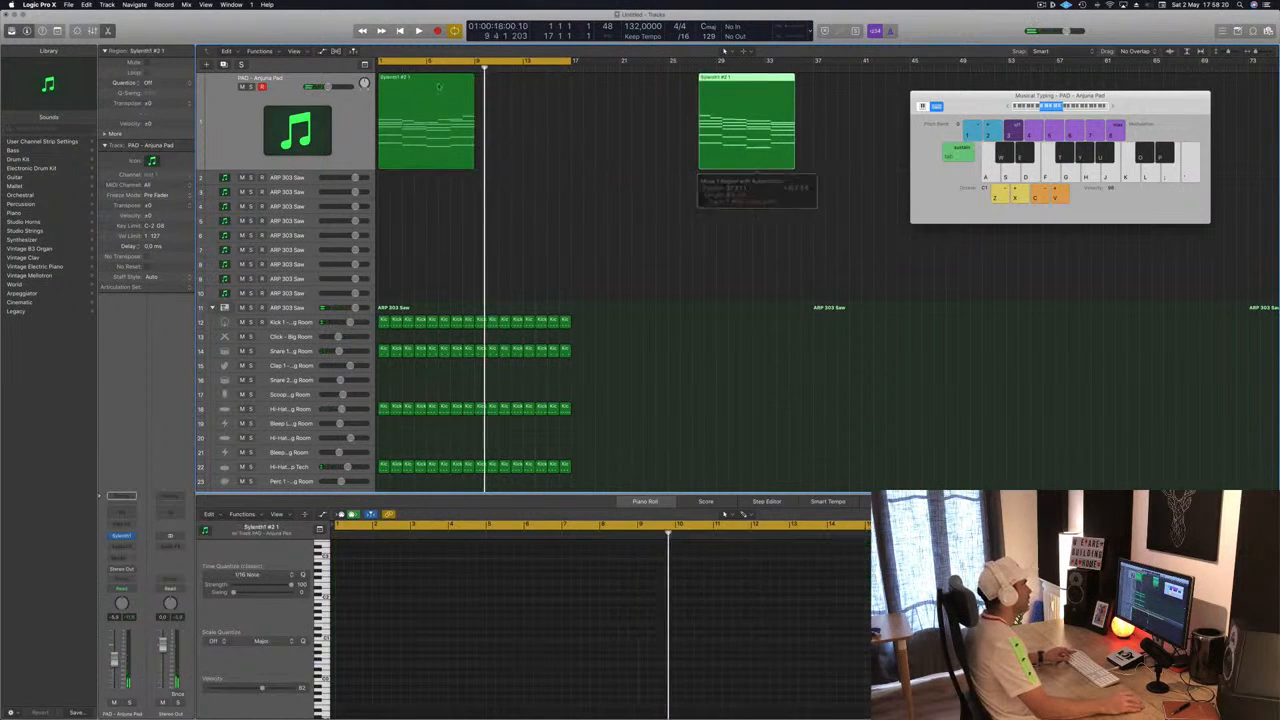
left_click(402, 91)
key("Return")
key("space")
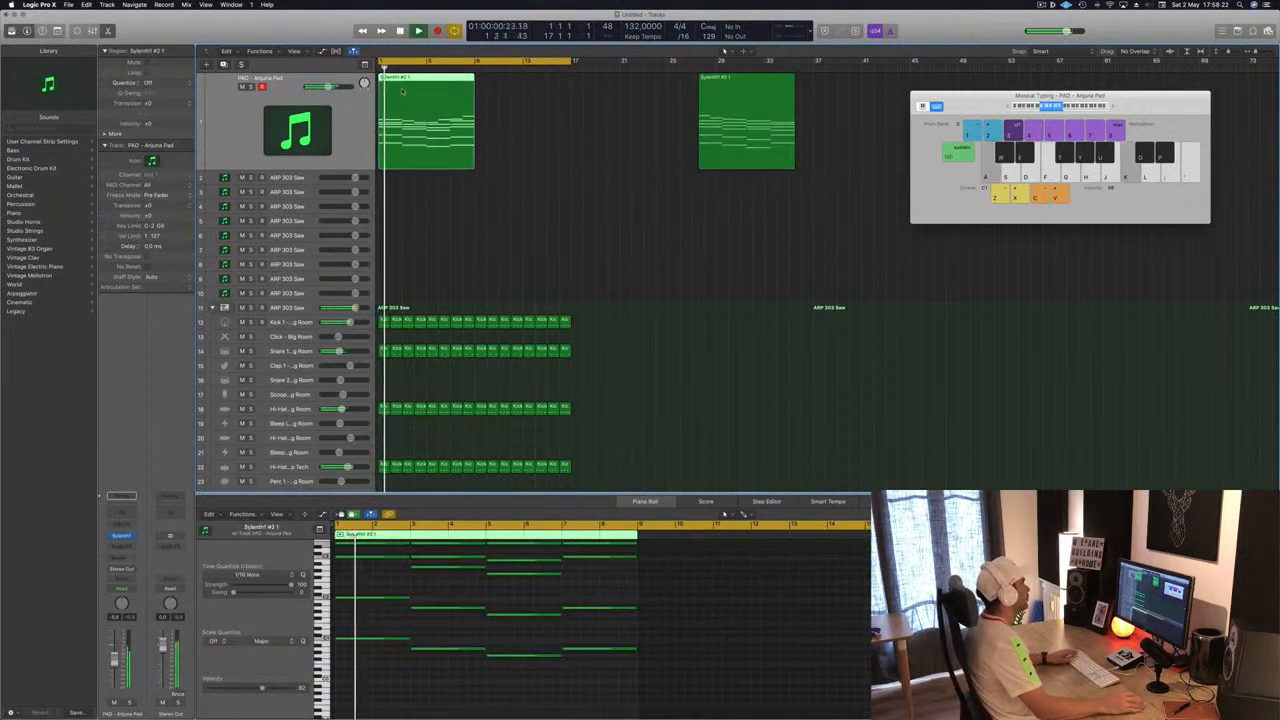
- Copy the first pad region to bar 9, directly after itself, and close the editor pane
left_click_drag(402, 91, 508, 91)
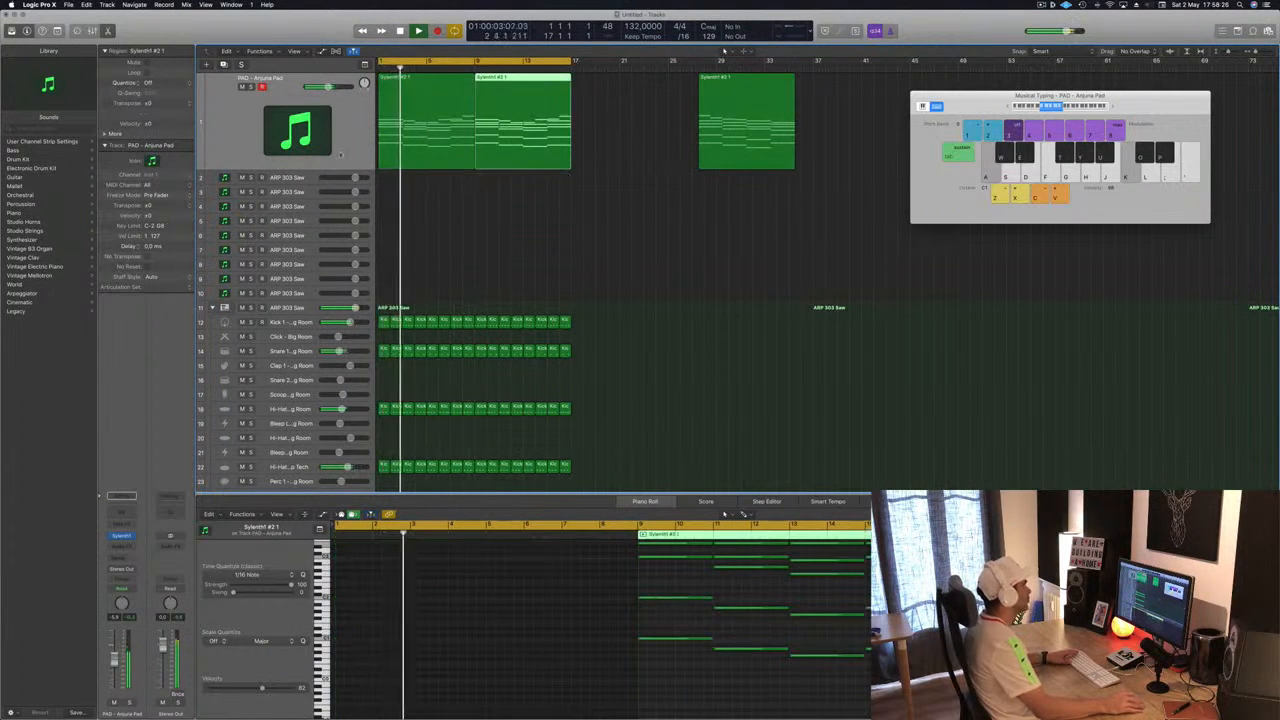
key("shift+s")
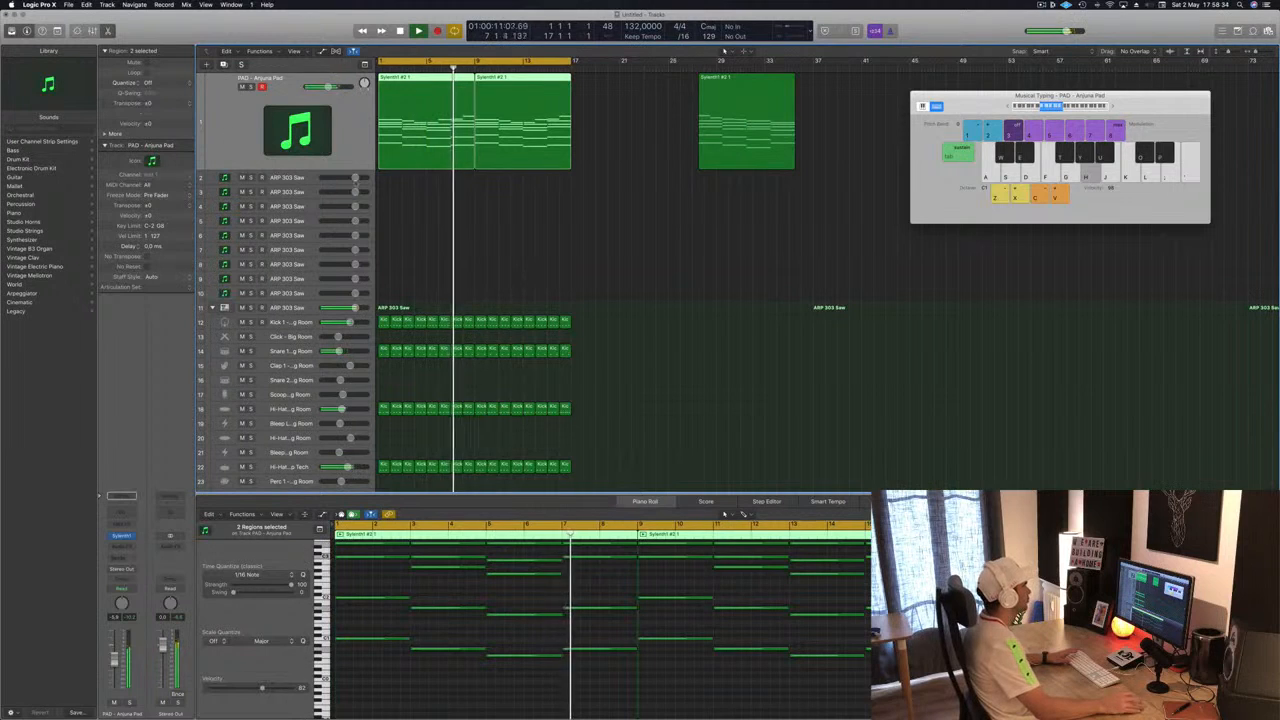
key("Return")
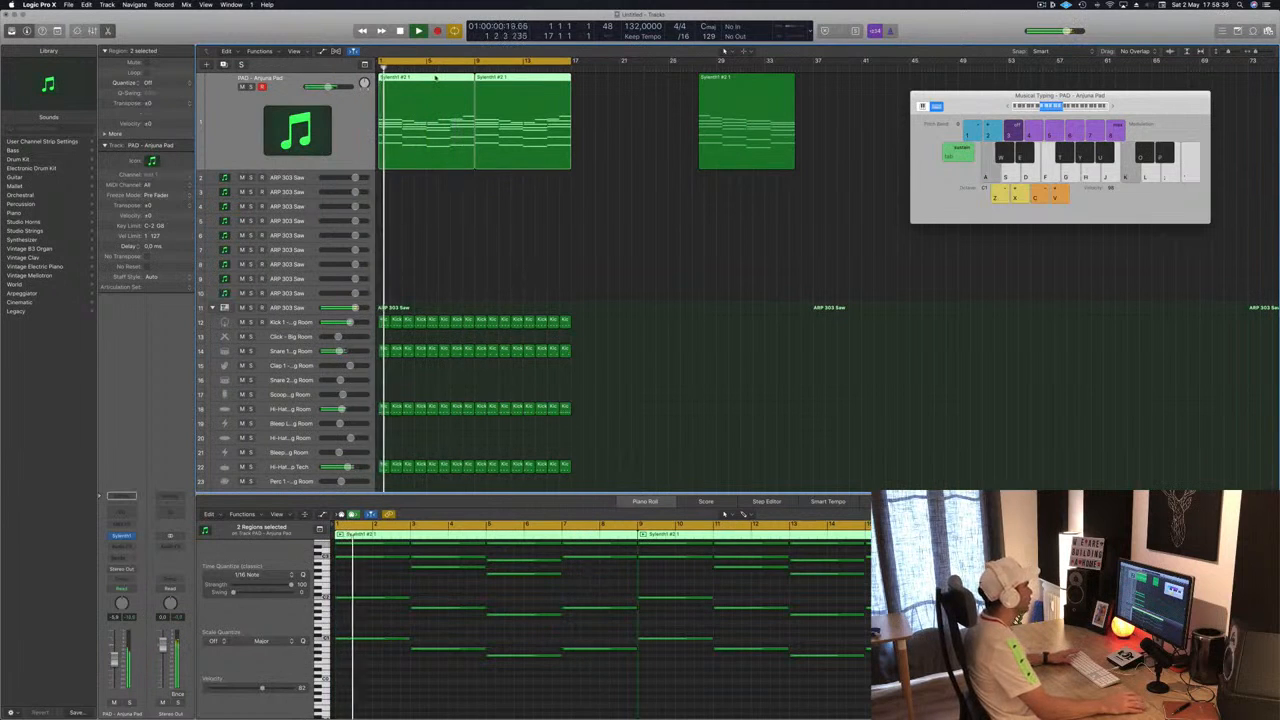
key("e")
left_click(408, 197)
left_click(415, 85)
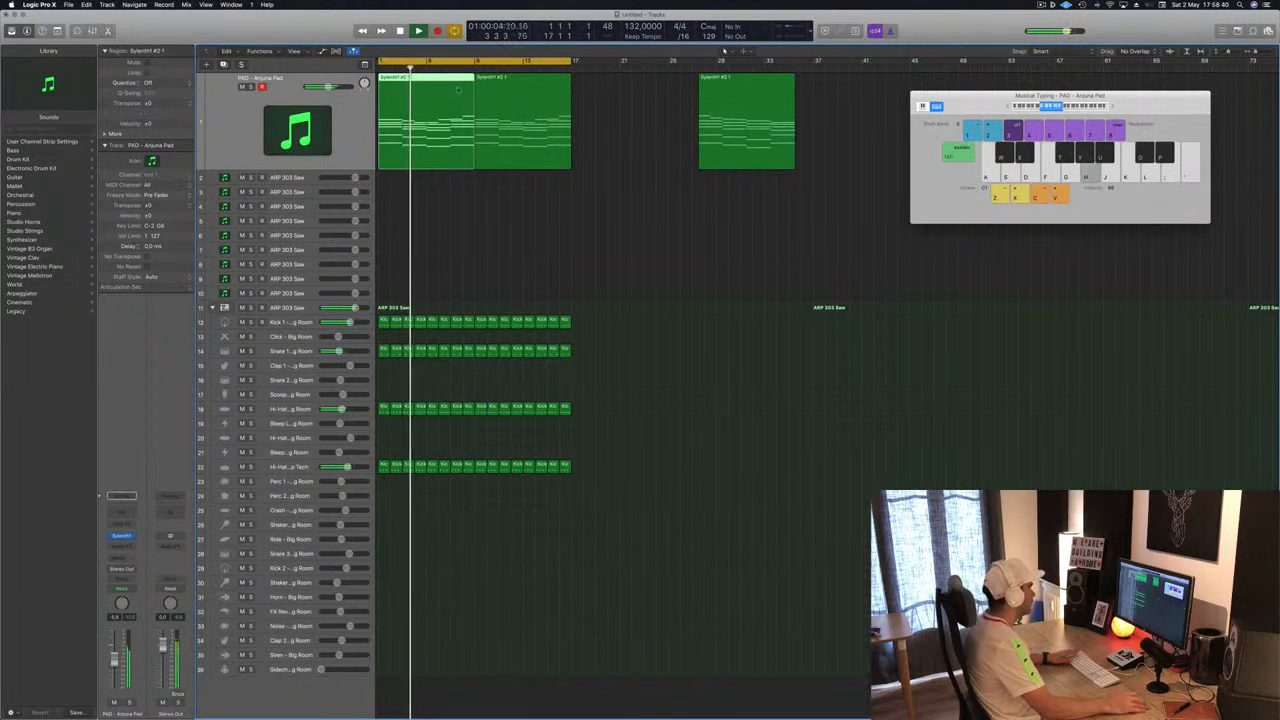
- Open the first pad region in the Piano Roll and adjust its highest note near bar 8 while playing it back
double_click(436, 86)
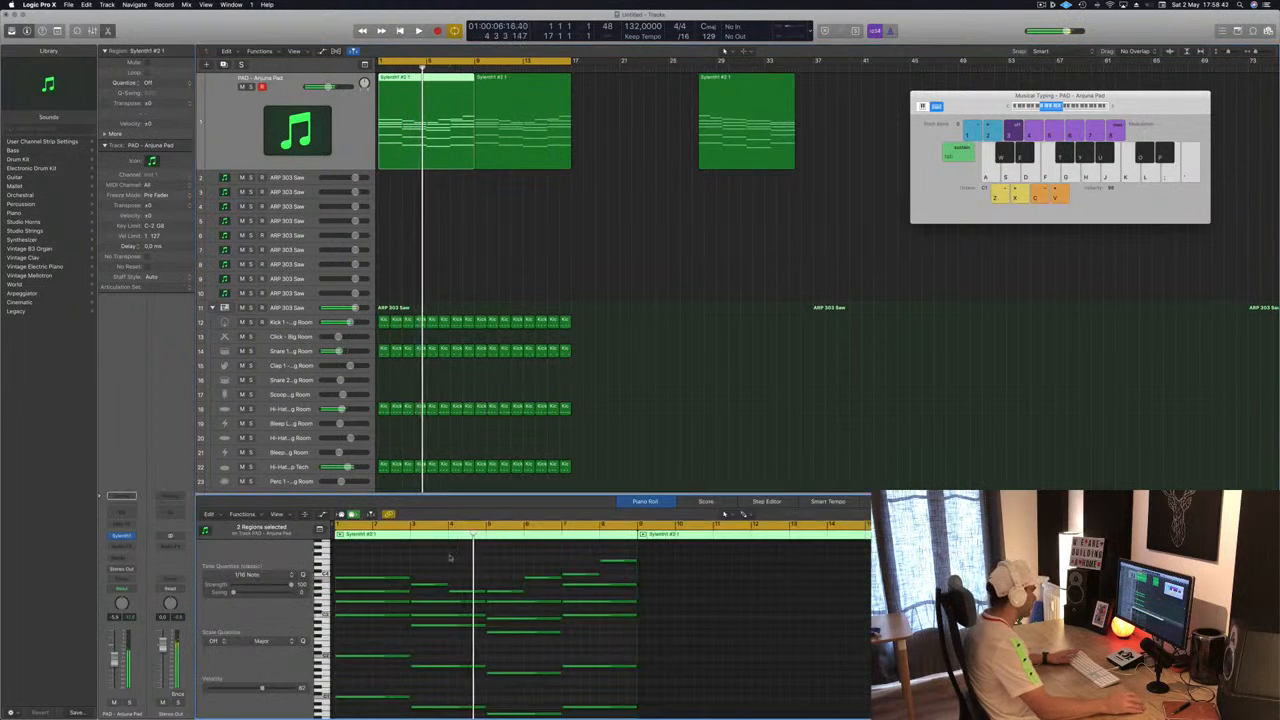
left_click(464, 593)
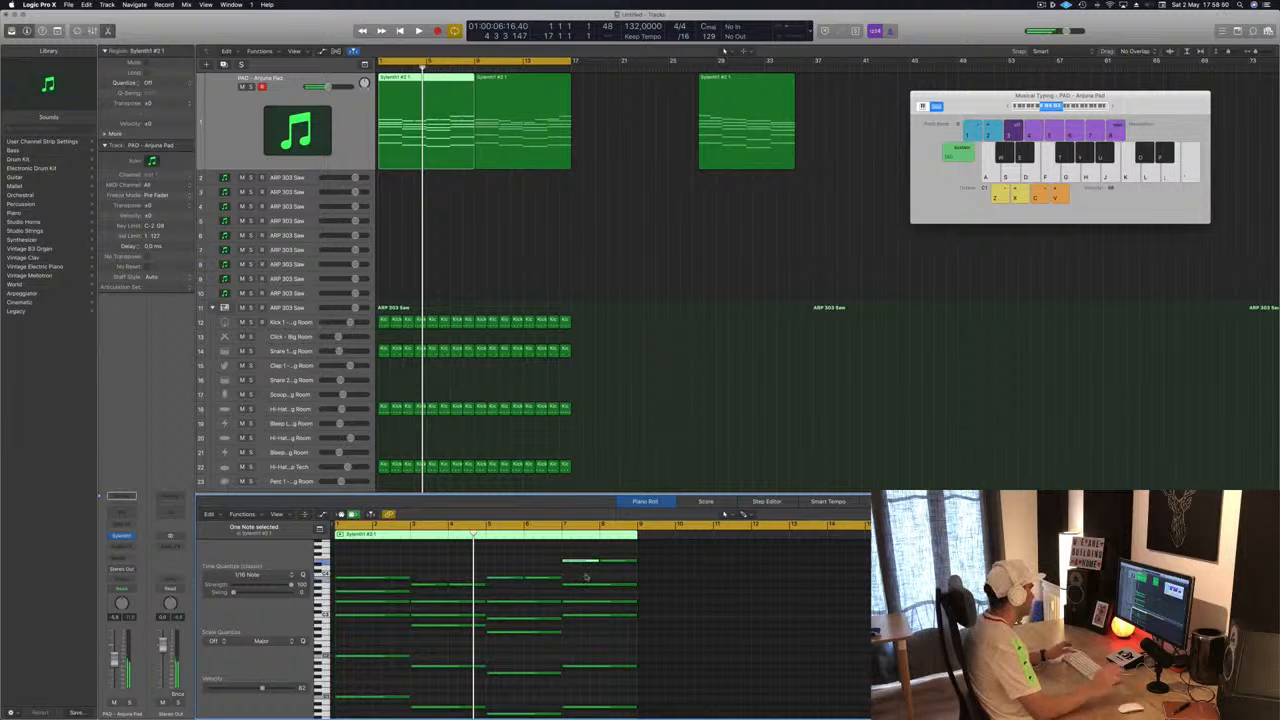
key("Return")
key("space")
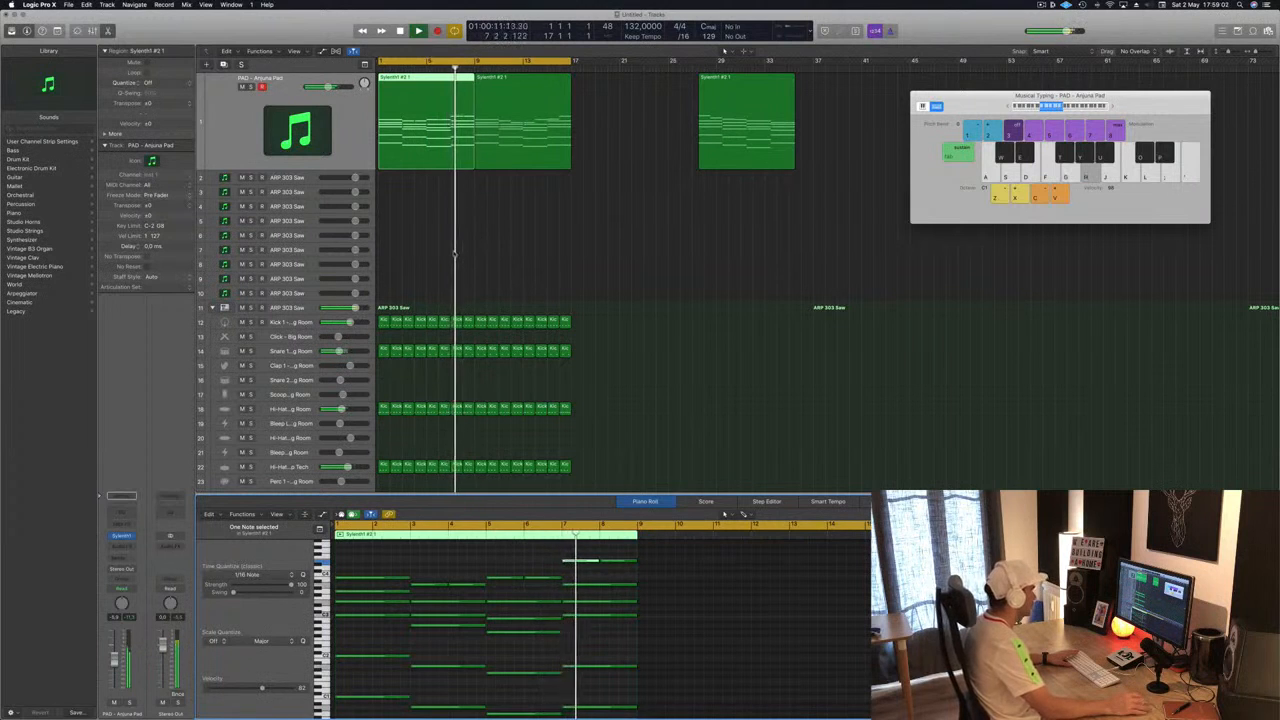
key("space")
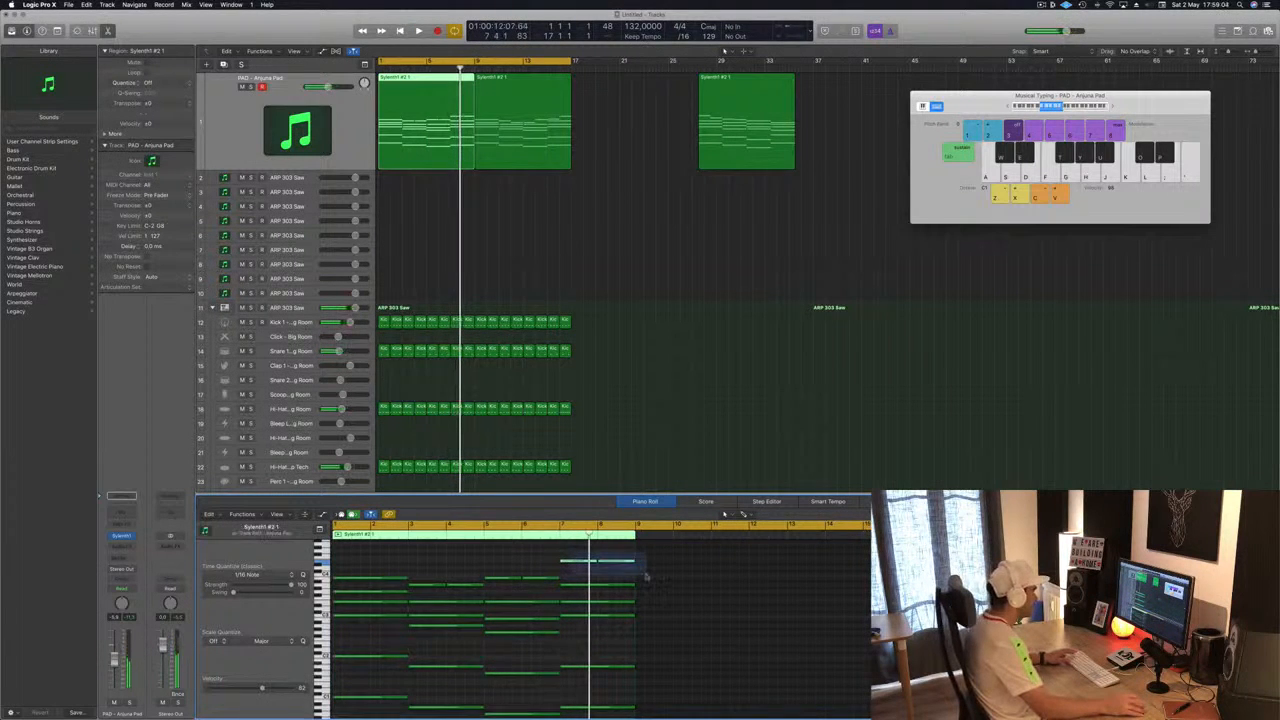
left_click_drag(646, 576, 645, 576)
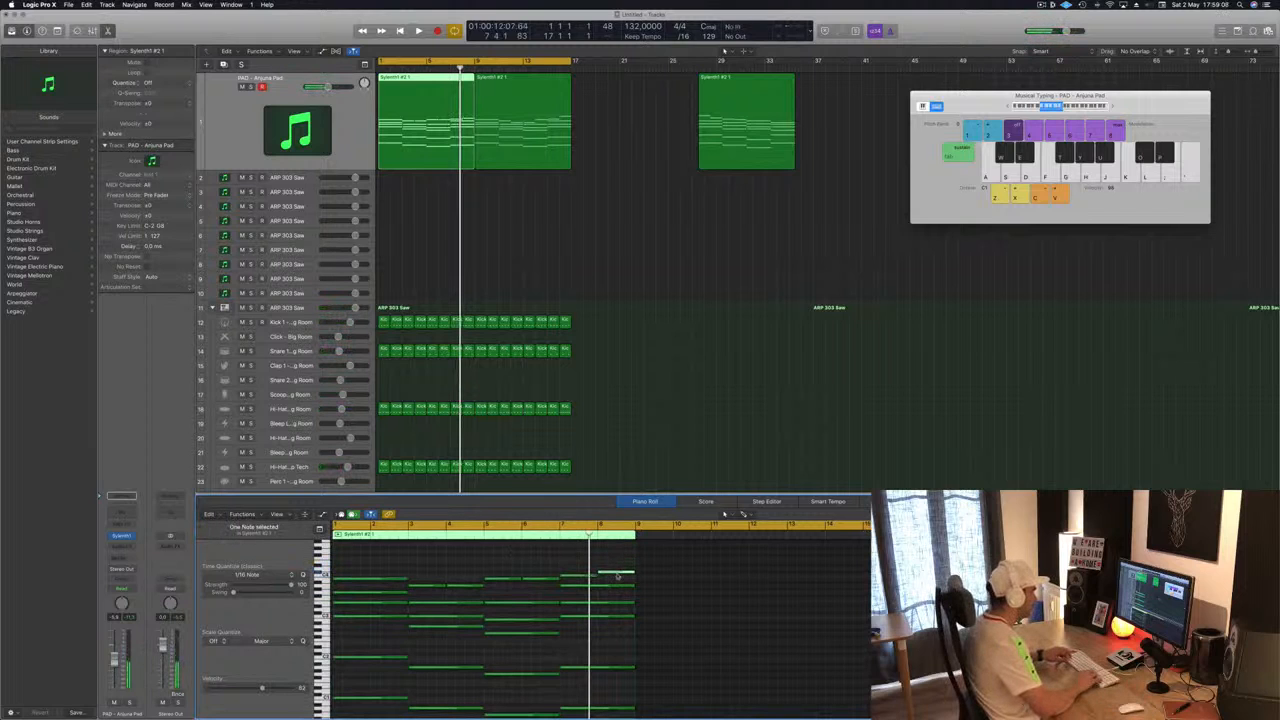
key("space")
- Delete the copied pad region at bar 9
left_click(594, 266)
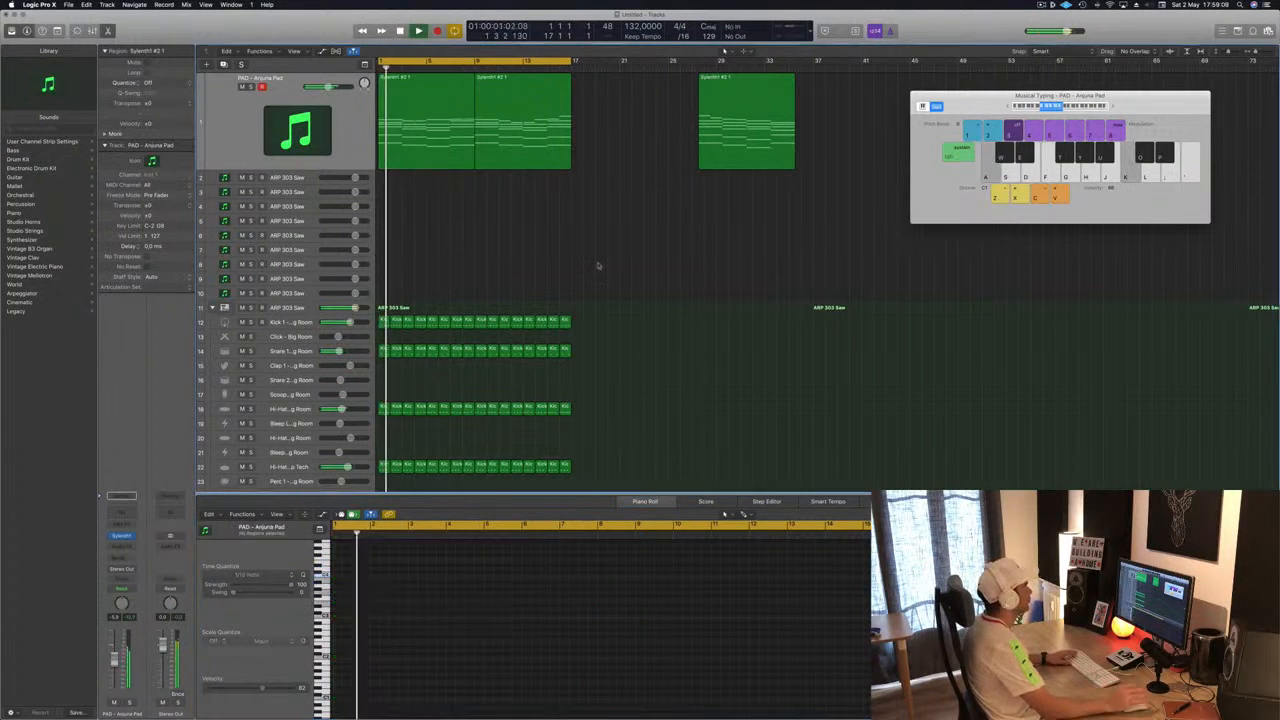
left_click(527, 145)
key("Delete")
- Copy the first pad region to bar 17
left_click(445, 110)
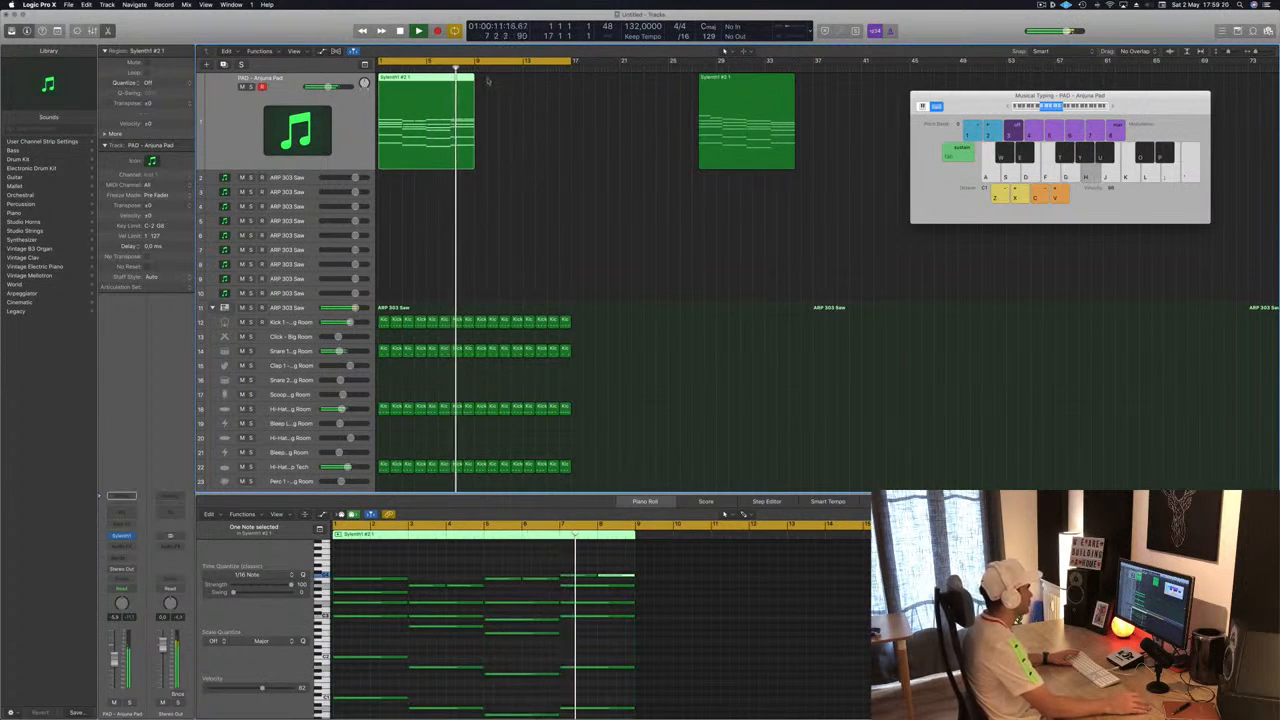
key("space")
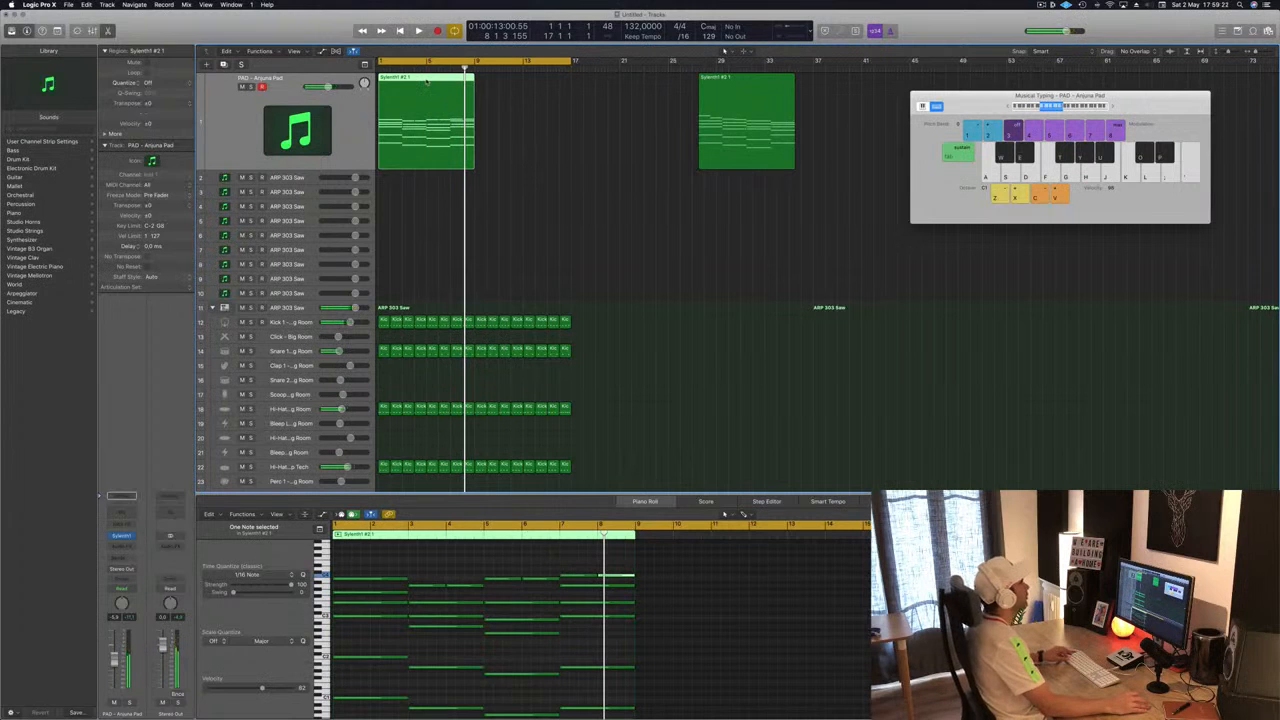
left_click_drag(427, 83, 620, 85)
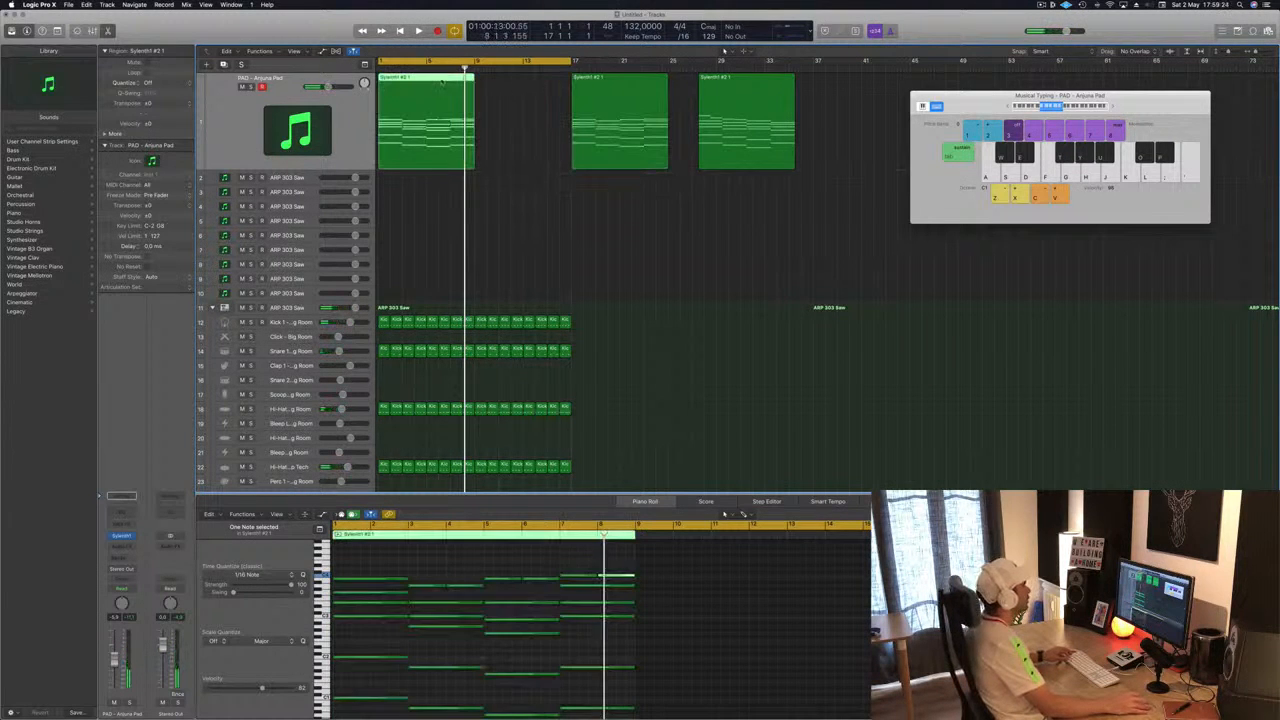
- Select the upper notes of the first pad region in the Piano Roll, rearrange them, and replay from the start
left_click_drag(358, 565, 647, 589)
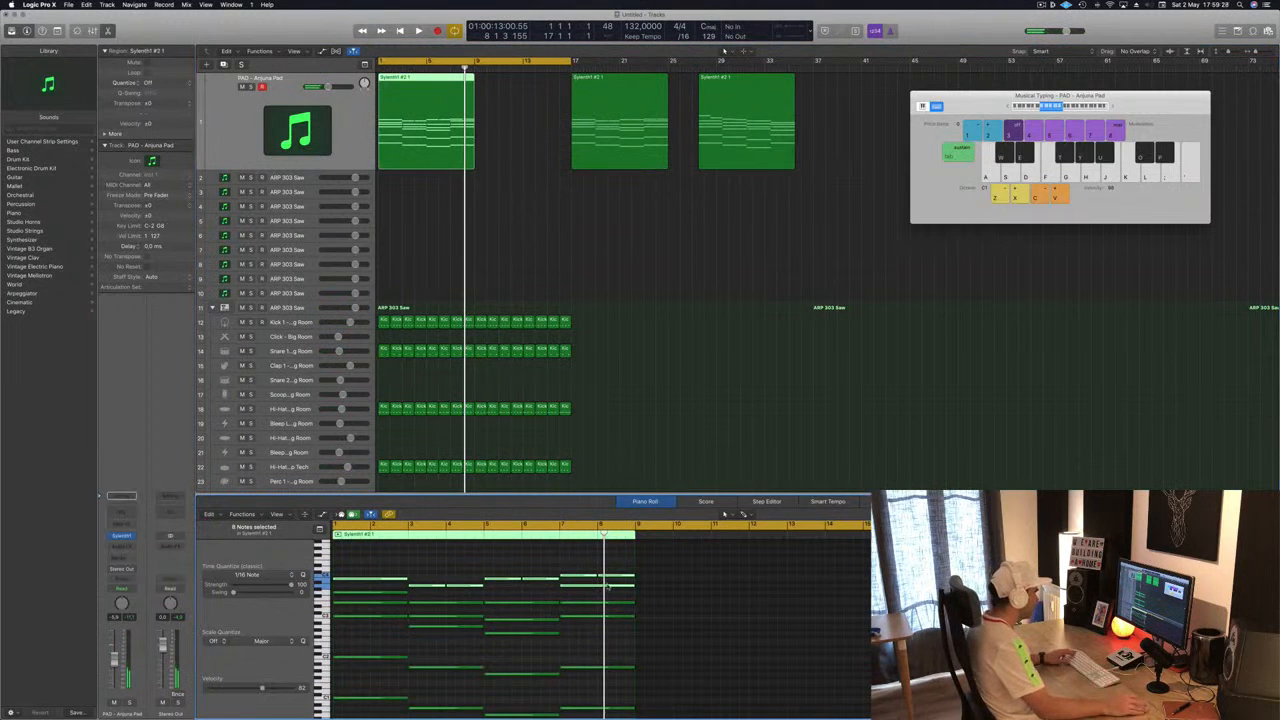
left_click(514, 538)
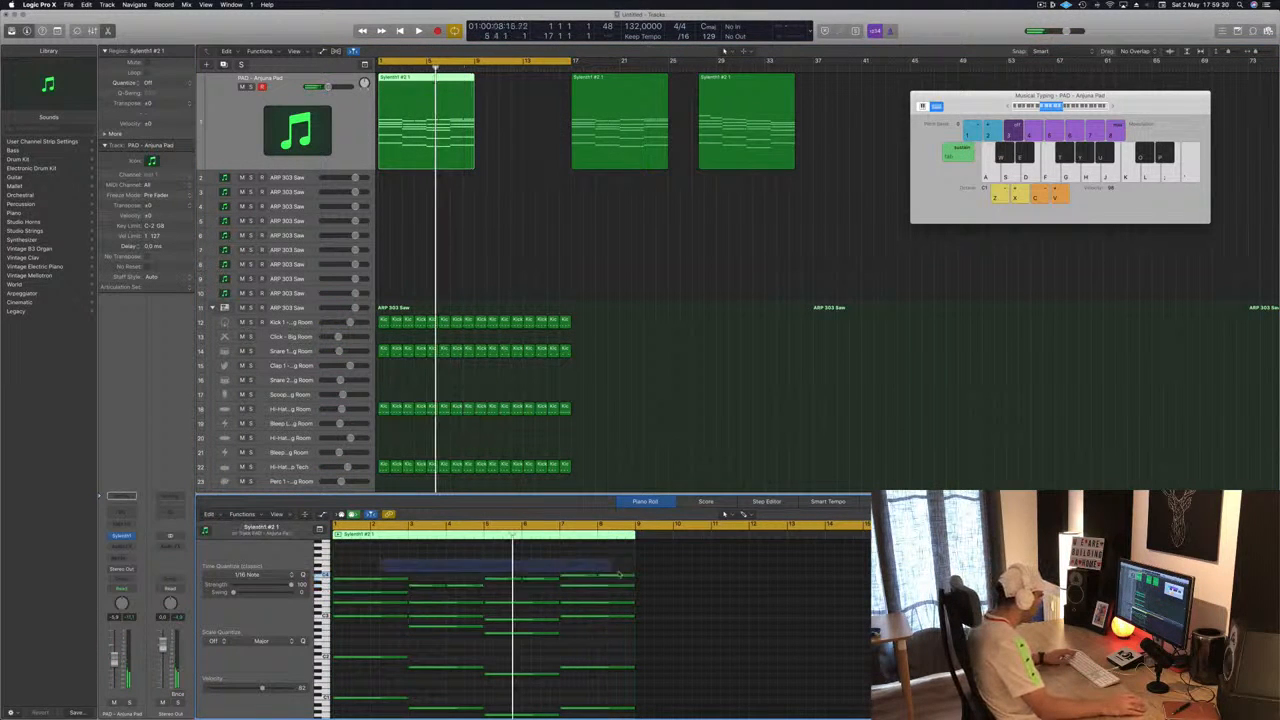
left_click_drag(640, 580, 641, 580)
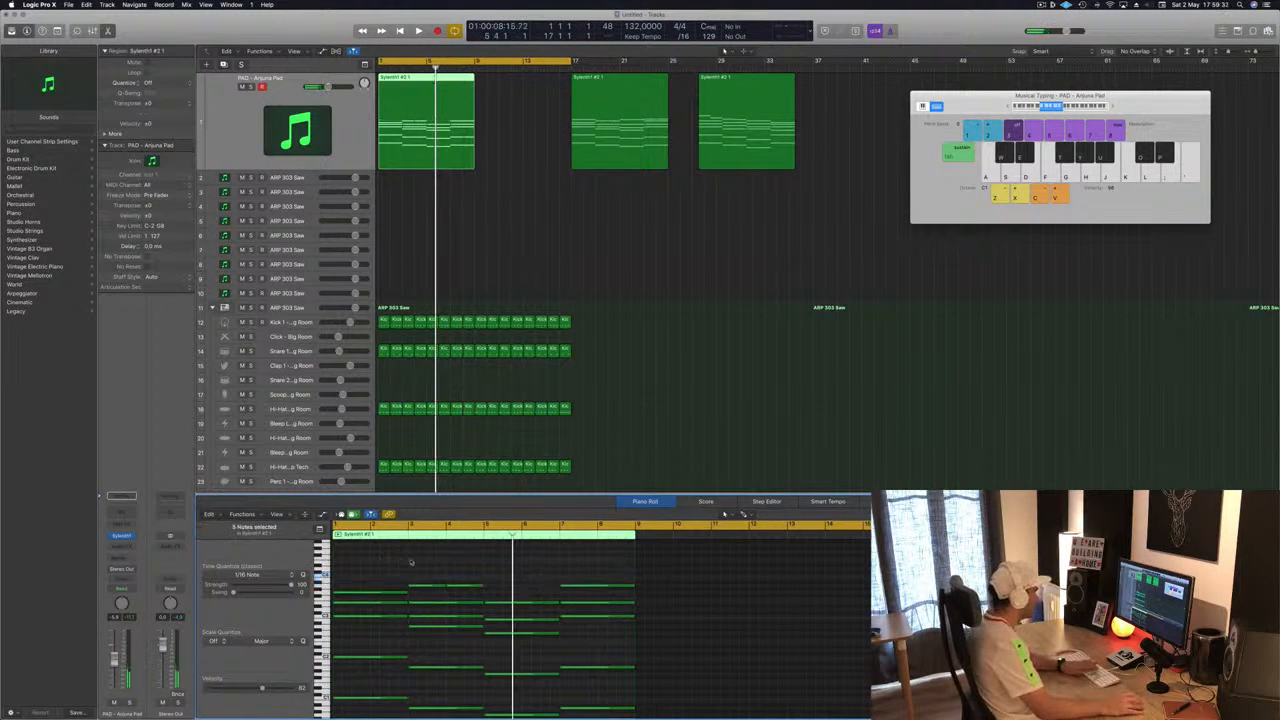
key("Return")
key("space")
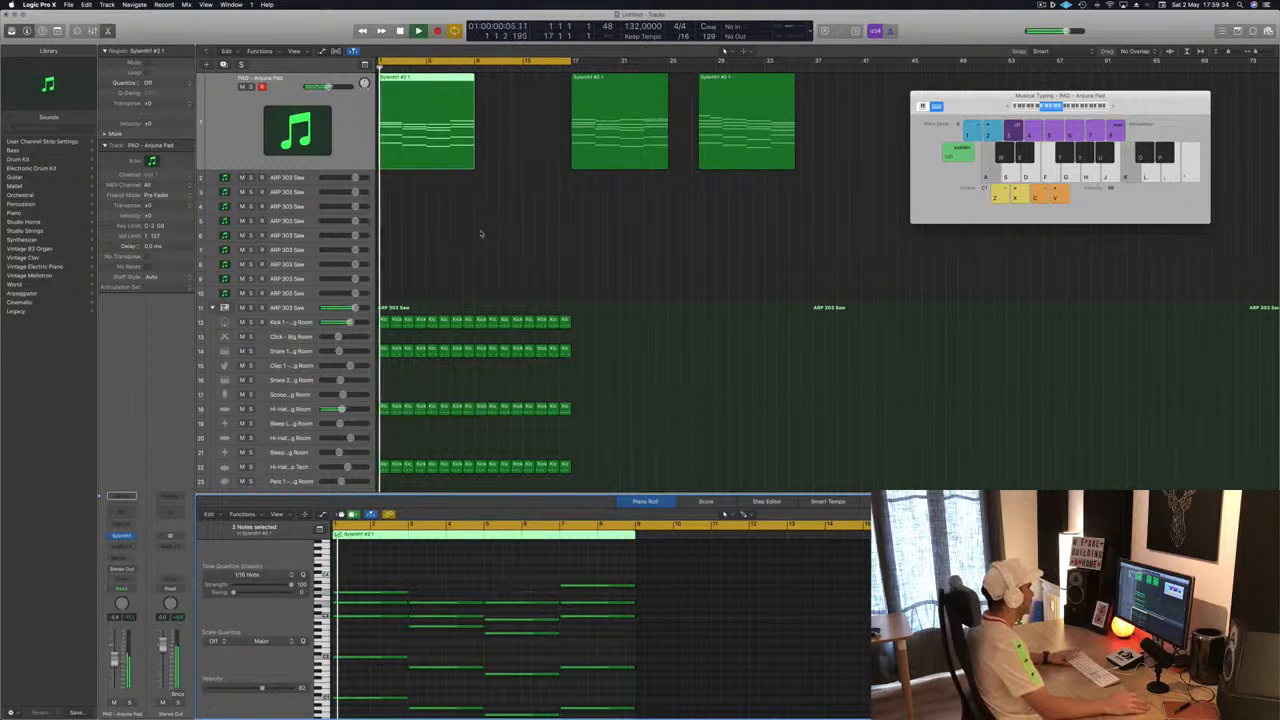
- Copy the first pad region to bar 9 again and move the bar-17 copy to about bar 19
left_click(411, 204)
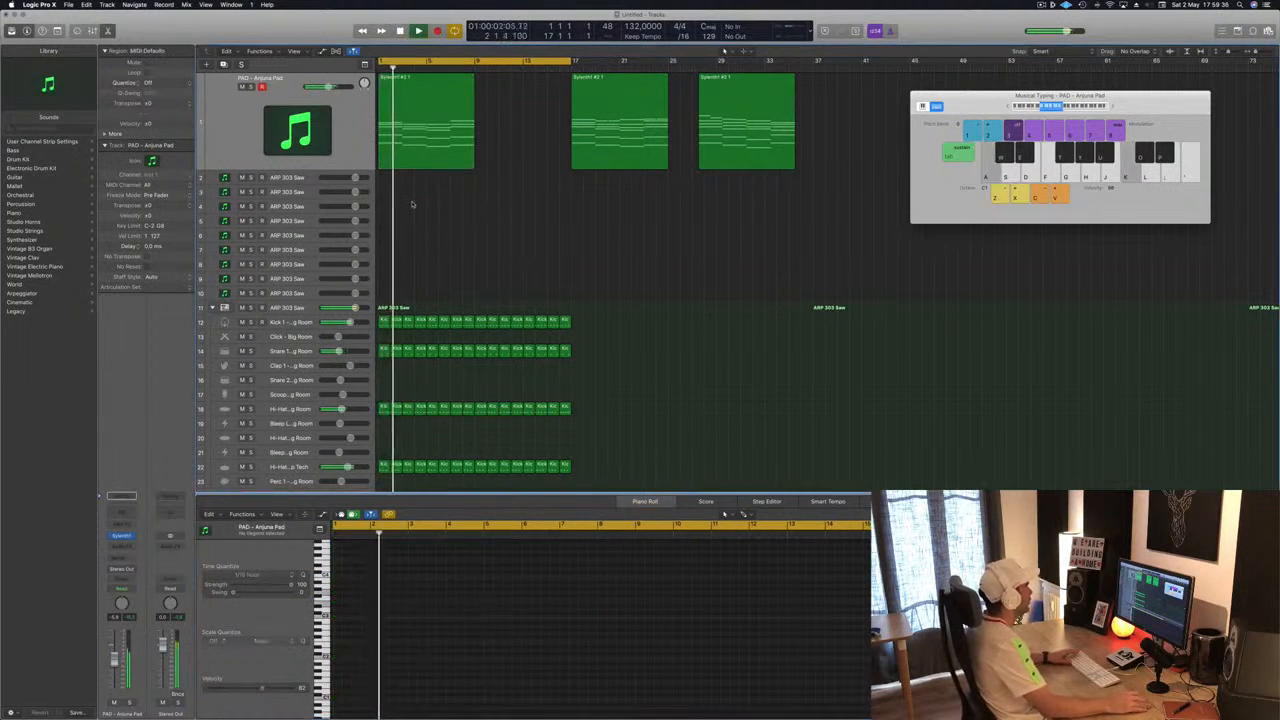
left_click(428, 130)
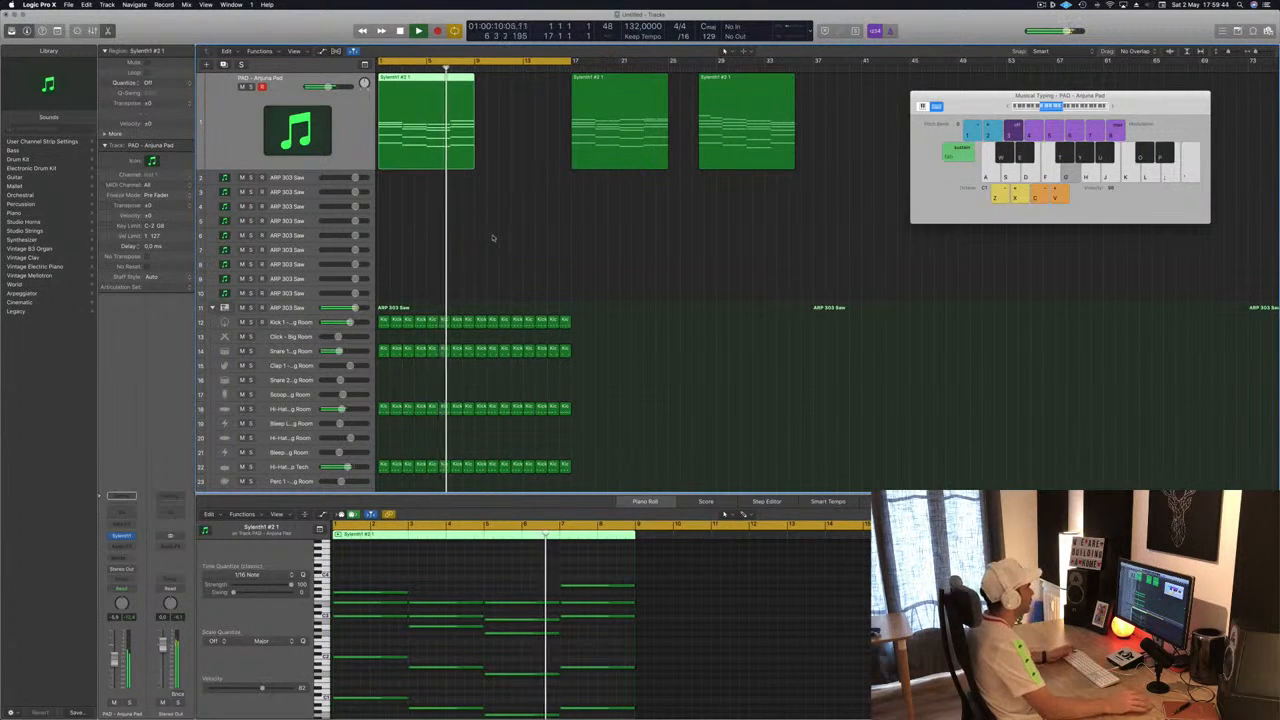
key("space")
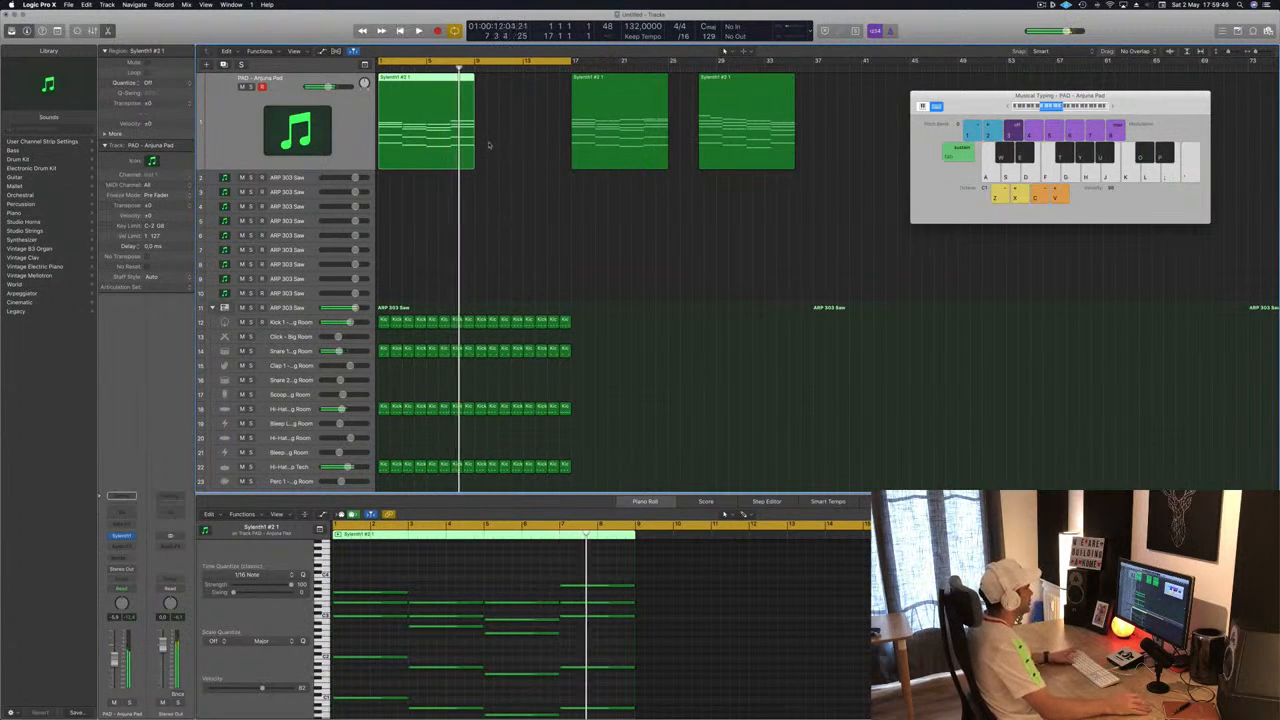
key("space")
left_click(589, 78)
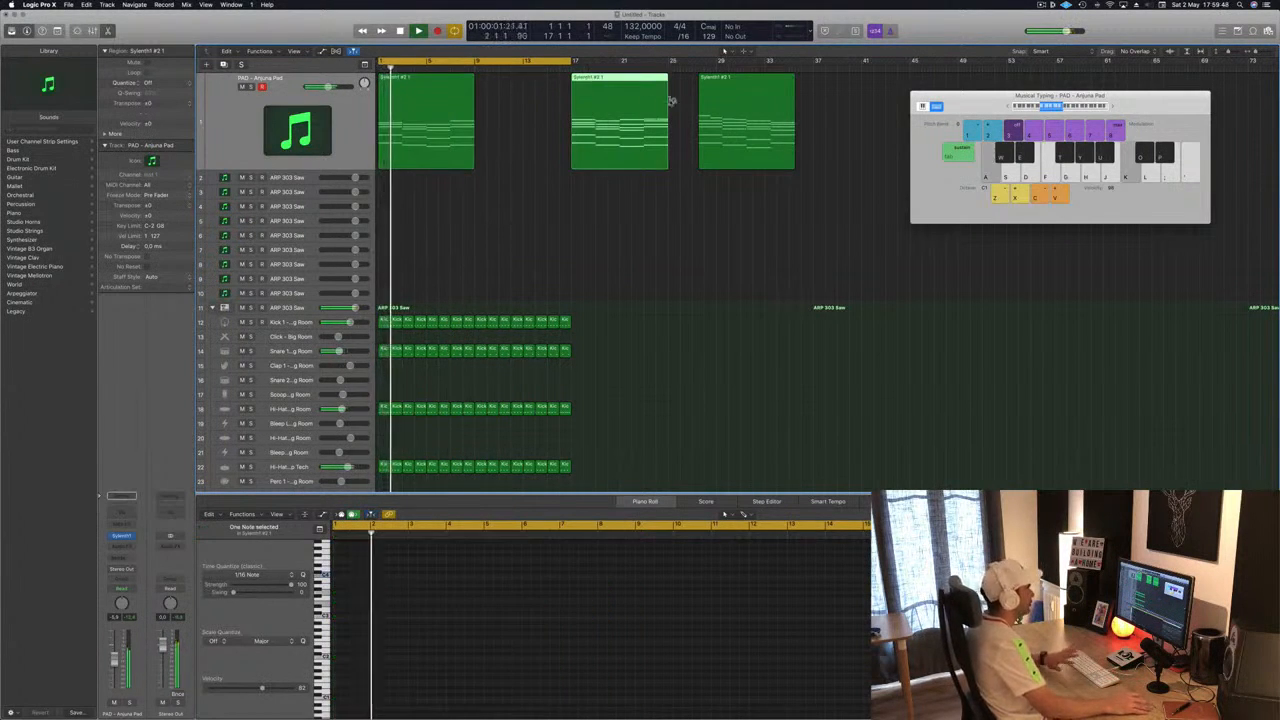
left_click(418, 85)
left_click_drag(416, 80, 514, 91, "alt")
left_click_drag(619, 86, 650, 88)
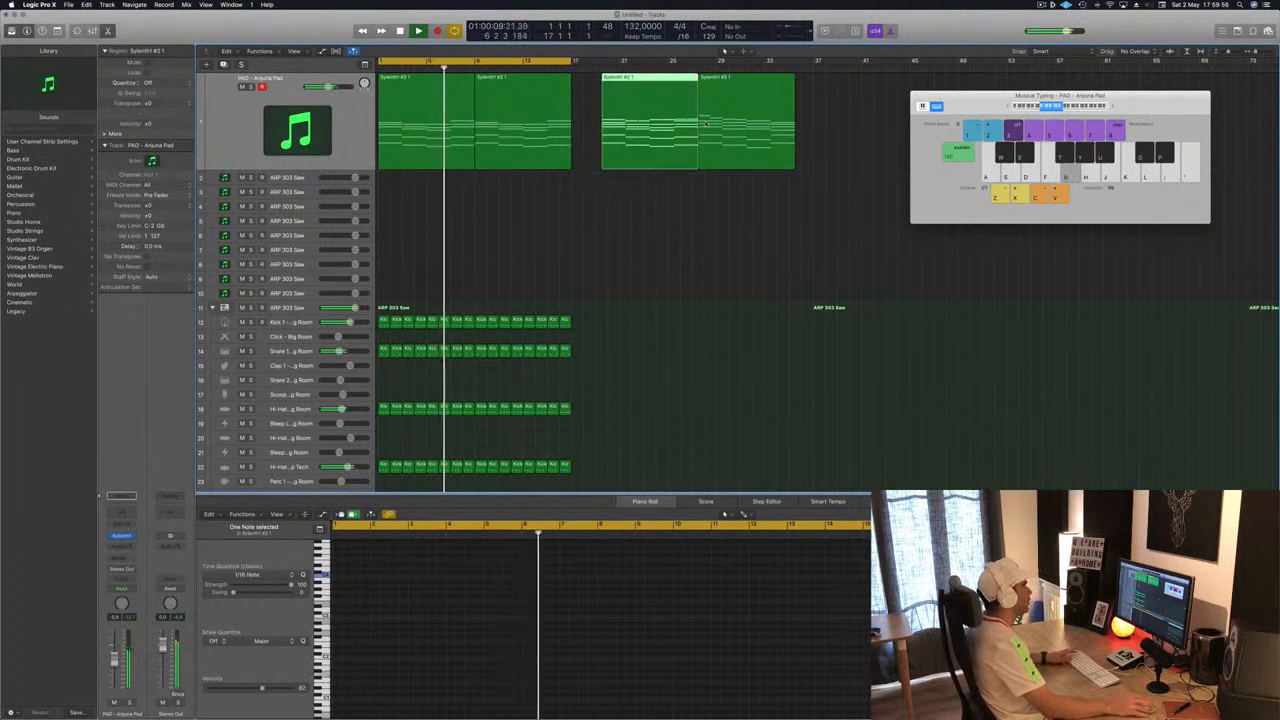
- Open the pad track's Sylenth1 instrument window and move it clear of the regions
left_click_drag(985, 96, 998, 137)
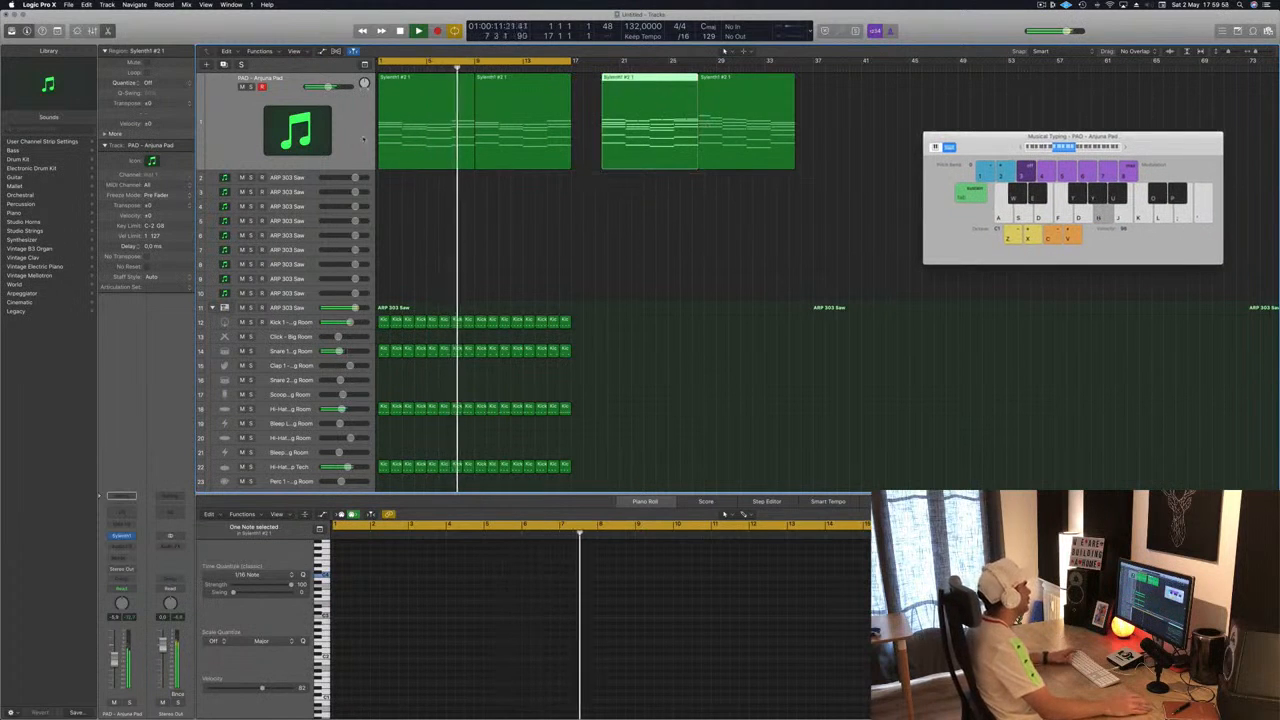
left_click(349, 133)
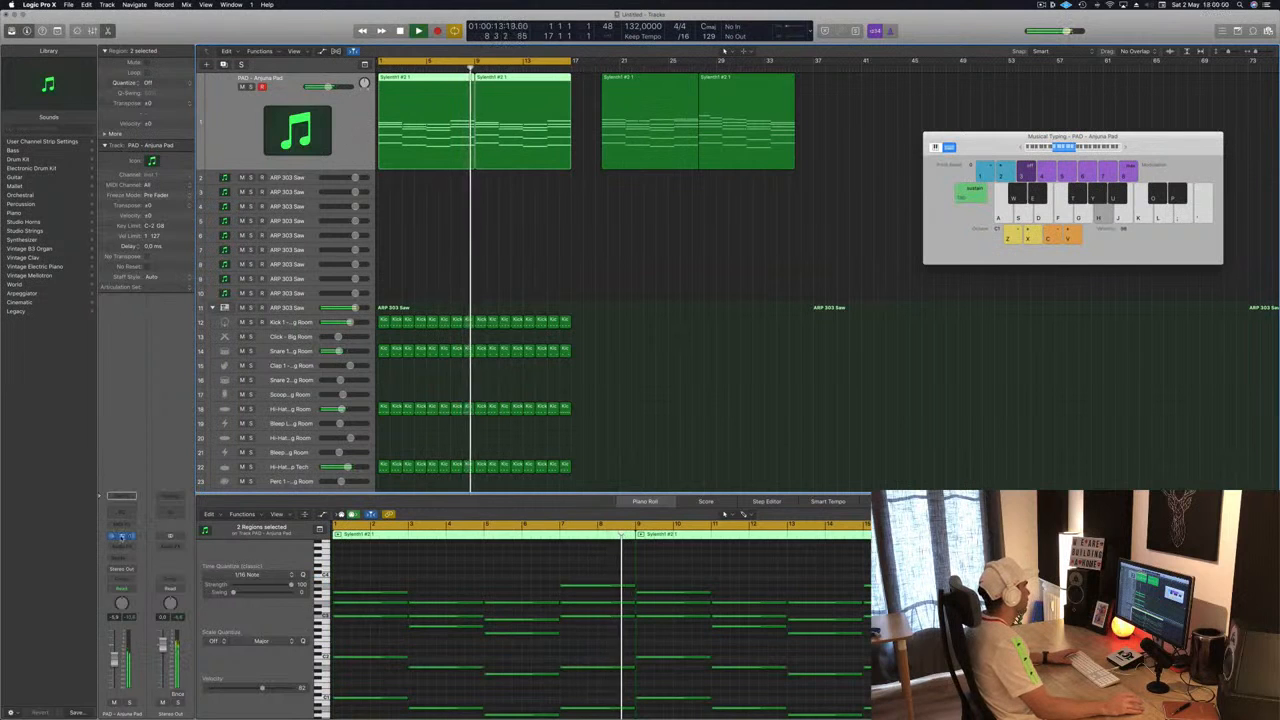
left_click(121, 537)
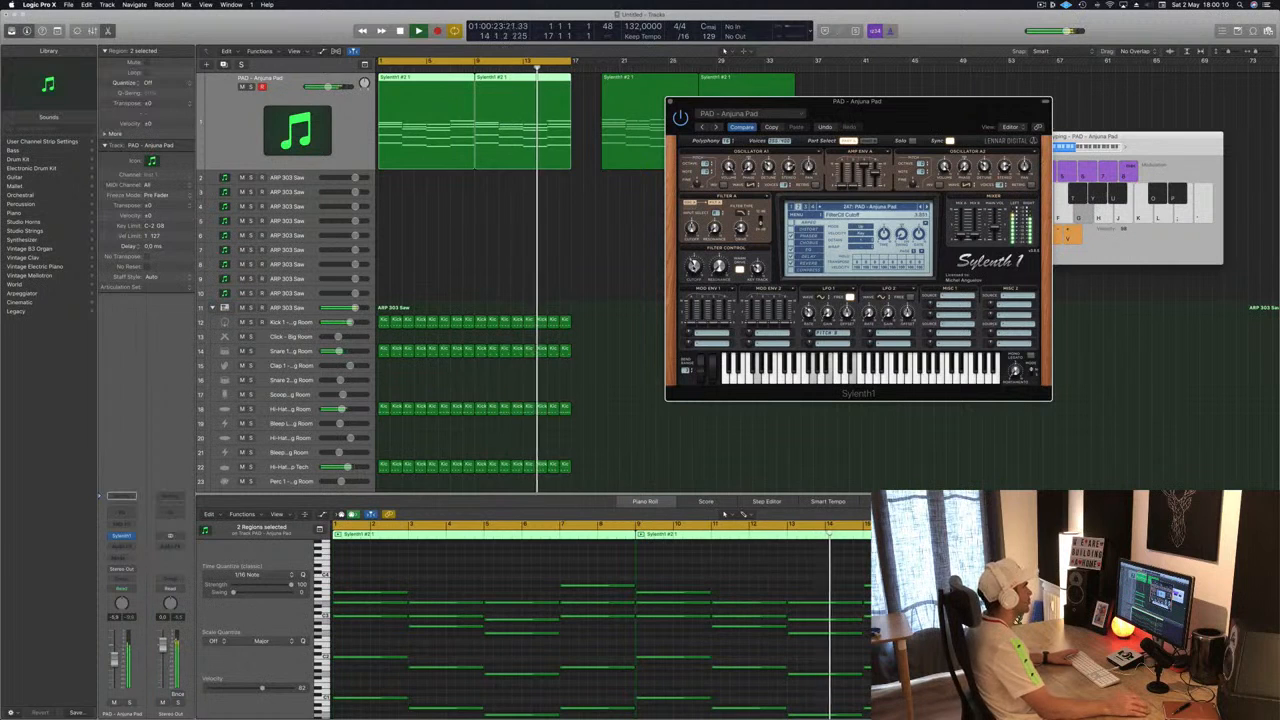
left_click_drag(919, 121, 985, 134)
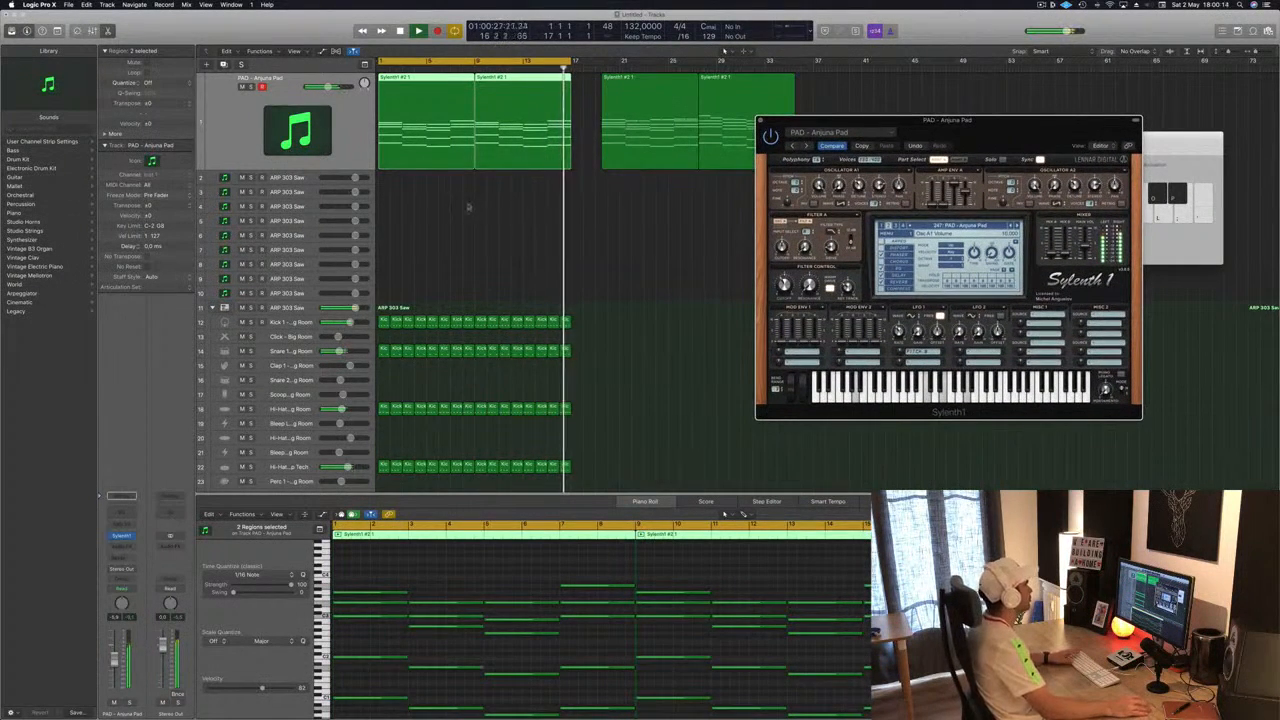
scroll(498, 620, "down", 4)
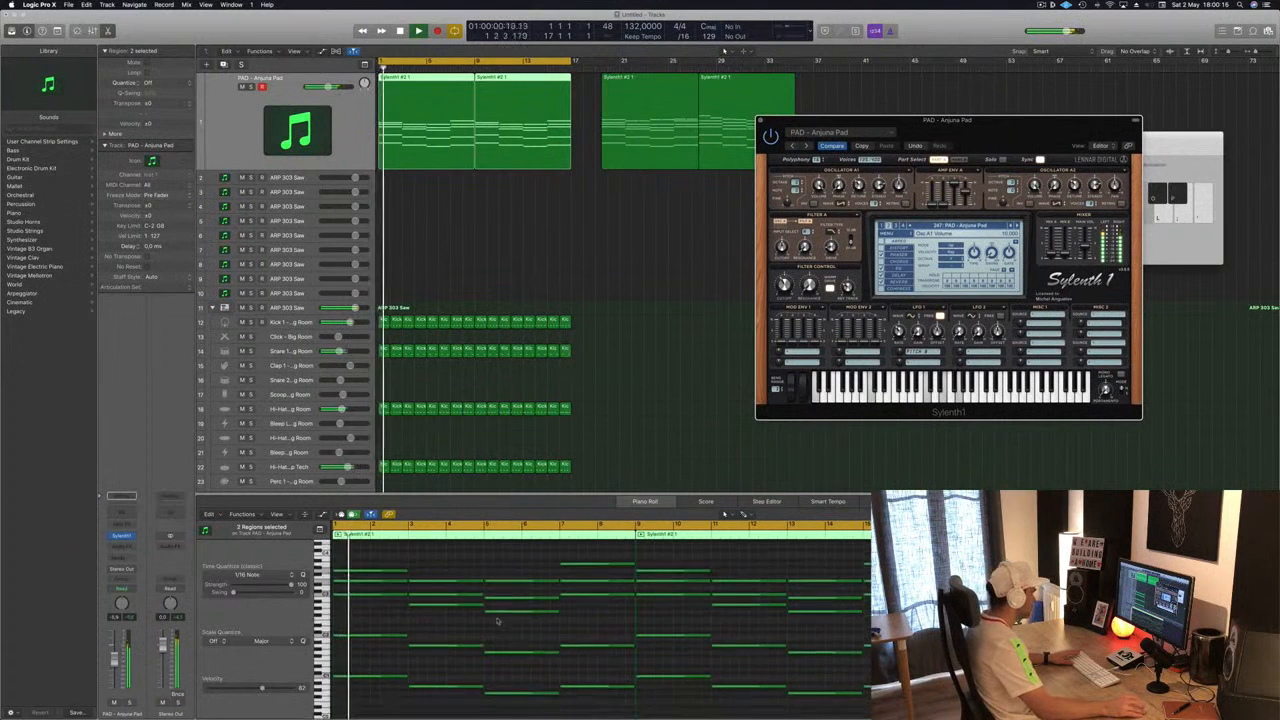
scroll(498, 620, "up", 2)
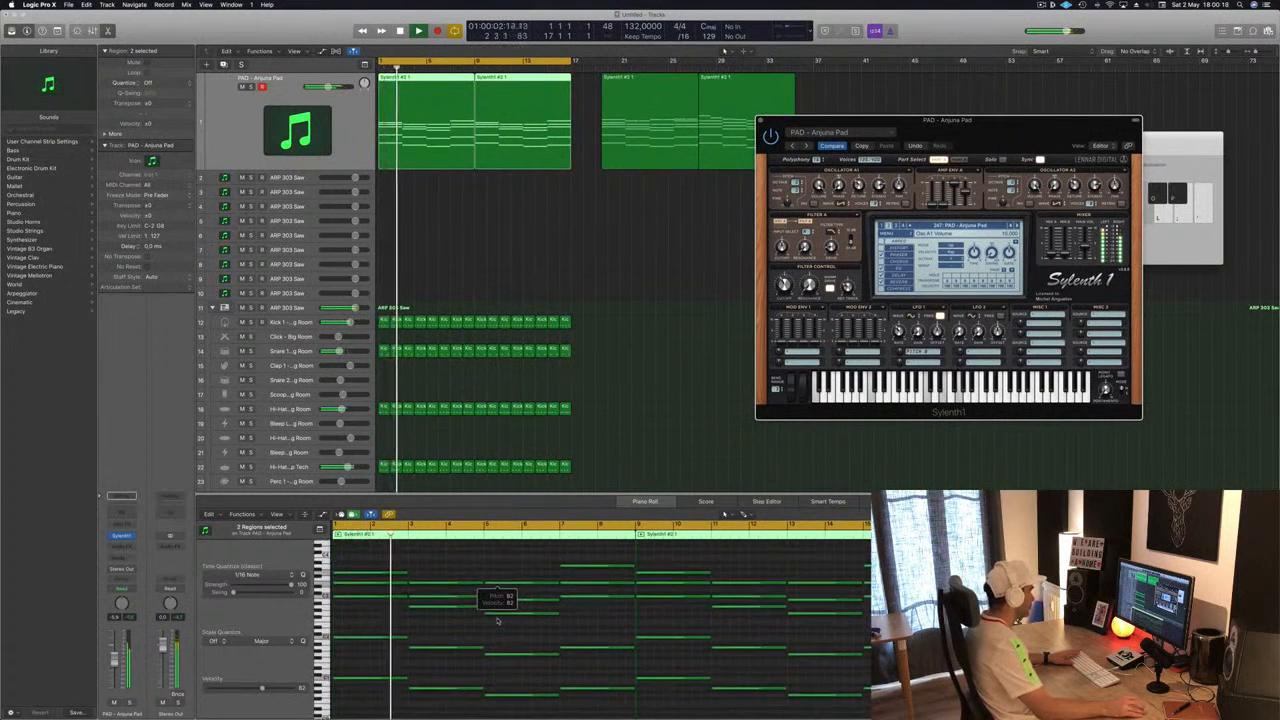
scroll(498, 620, "up", 1)
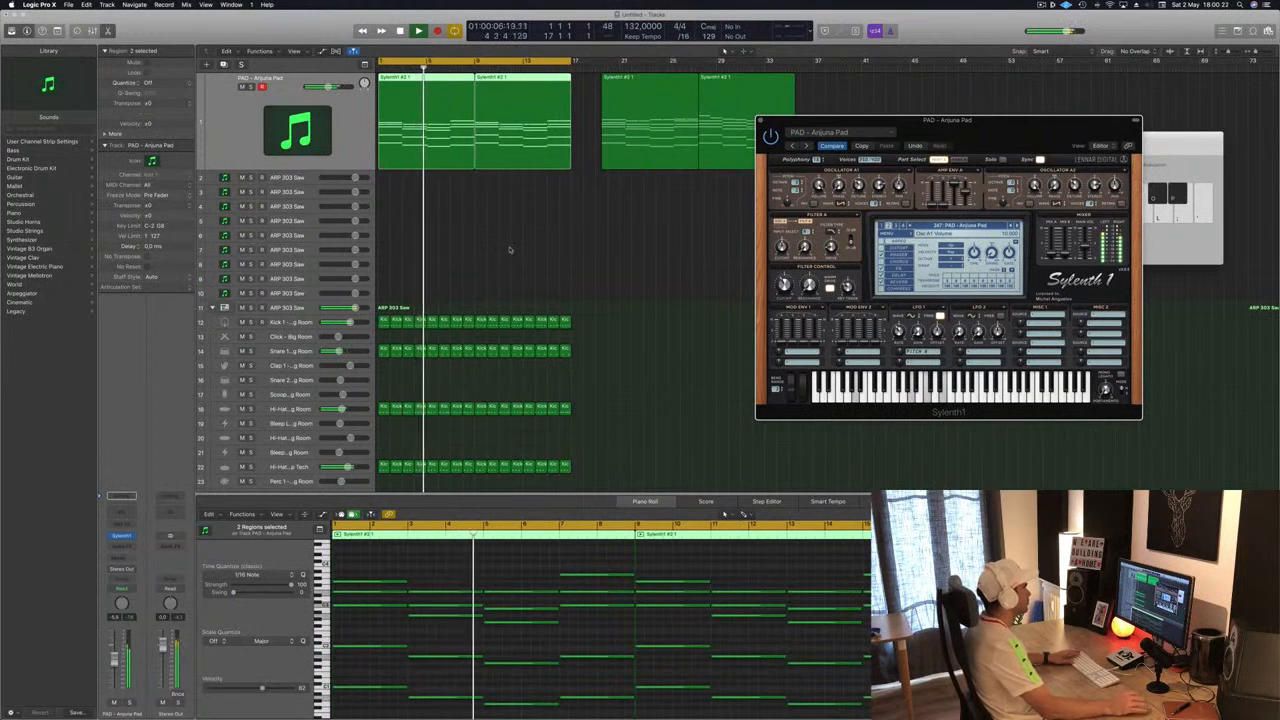
- Lower the filter cutoff of the pad's Sylenth1 patch and replay the song from the start
left_click(418, 88)
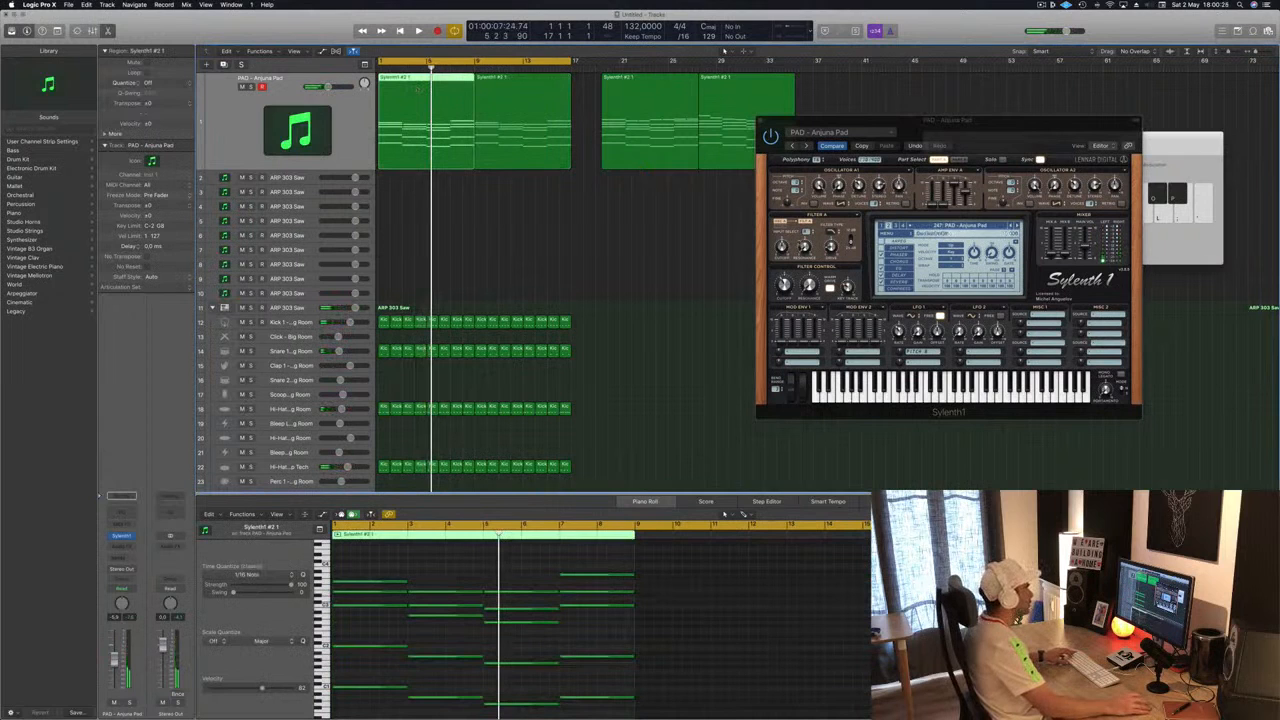
left_click_drag(780, 284, 738, 294)
key("space")
left_click(345, 123)
key("Return")
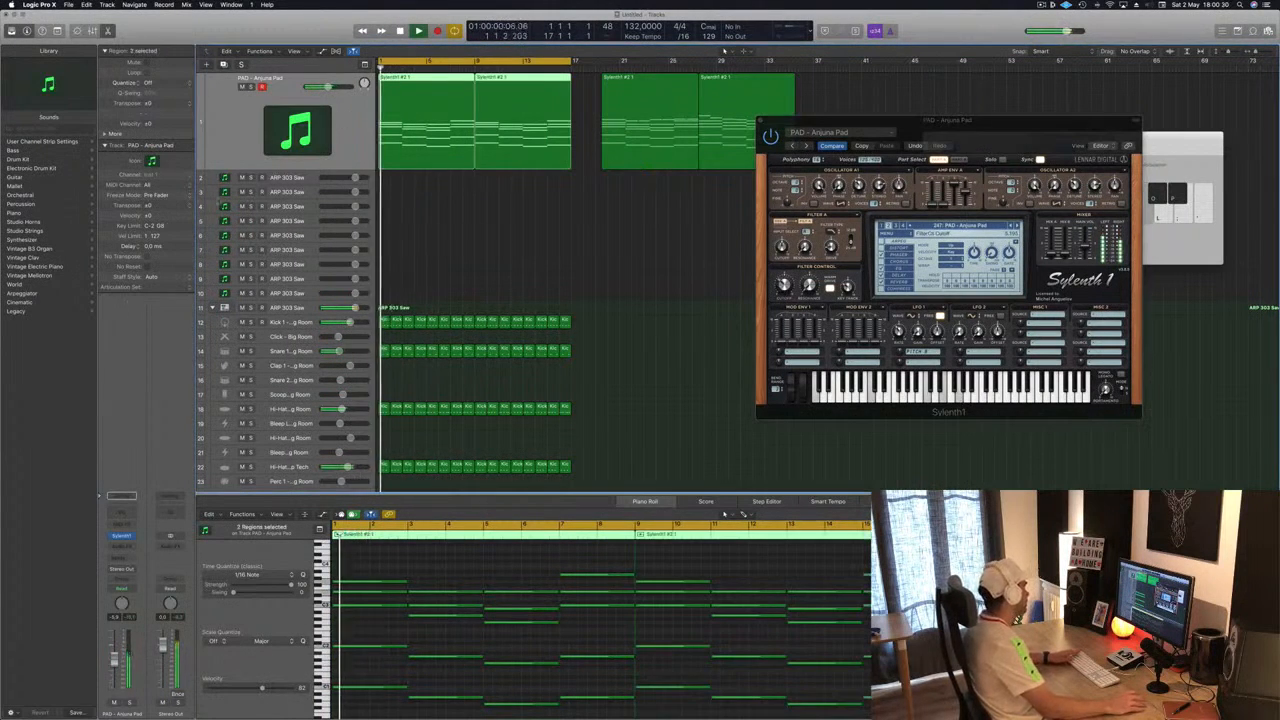
- Insert a Compressor on the pad channel and set its side chain to Bus 6 (Sidechain Trigger – Big Room)
left_click(121, 546)
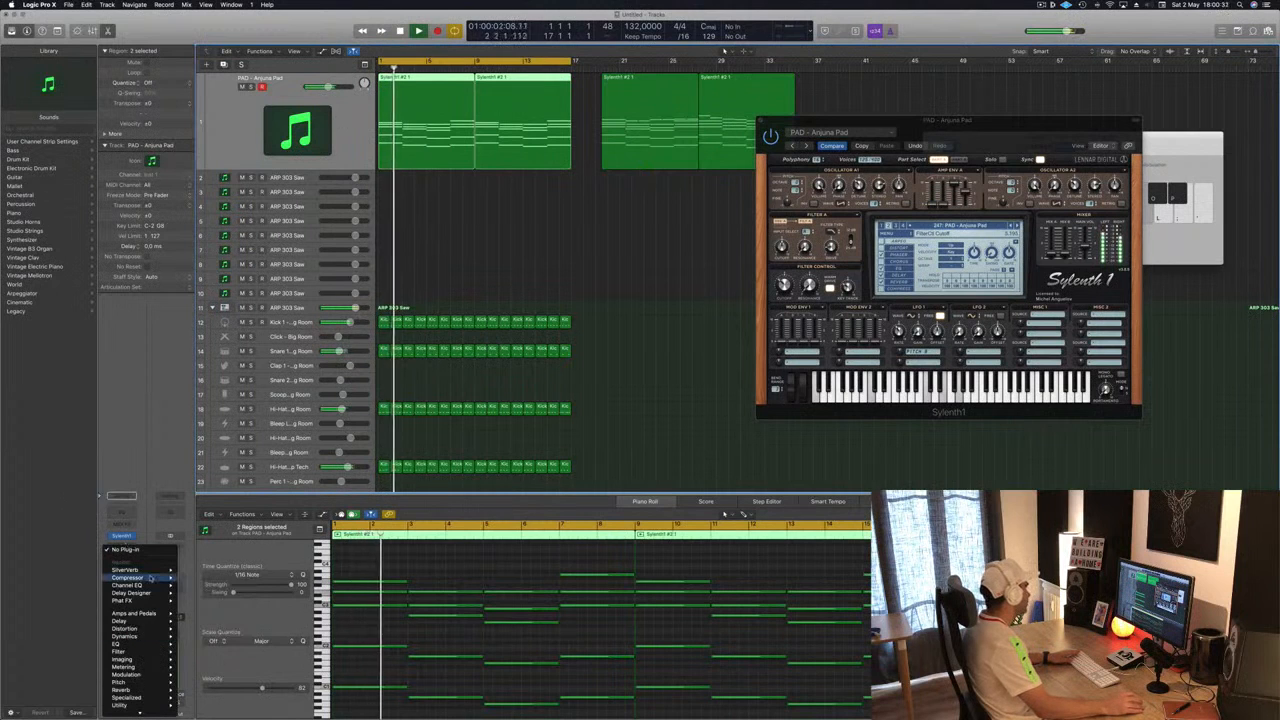
mouse_move(140, 577)
left_click(197, 577)
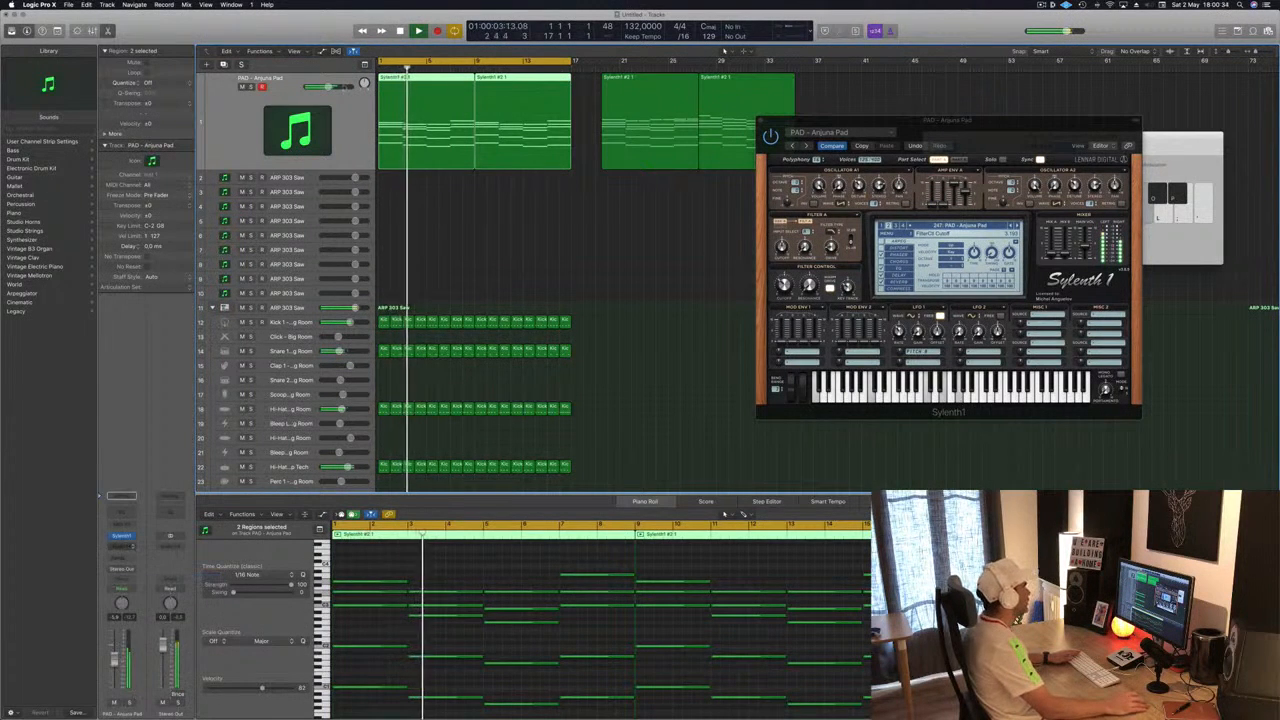
left_click_drag(509, 130, 714, 161)
left_click(884, 169)
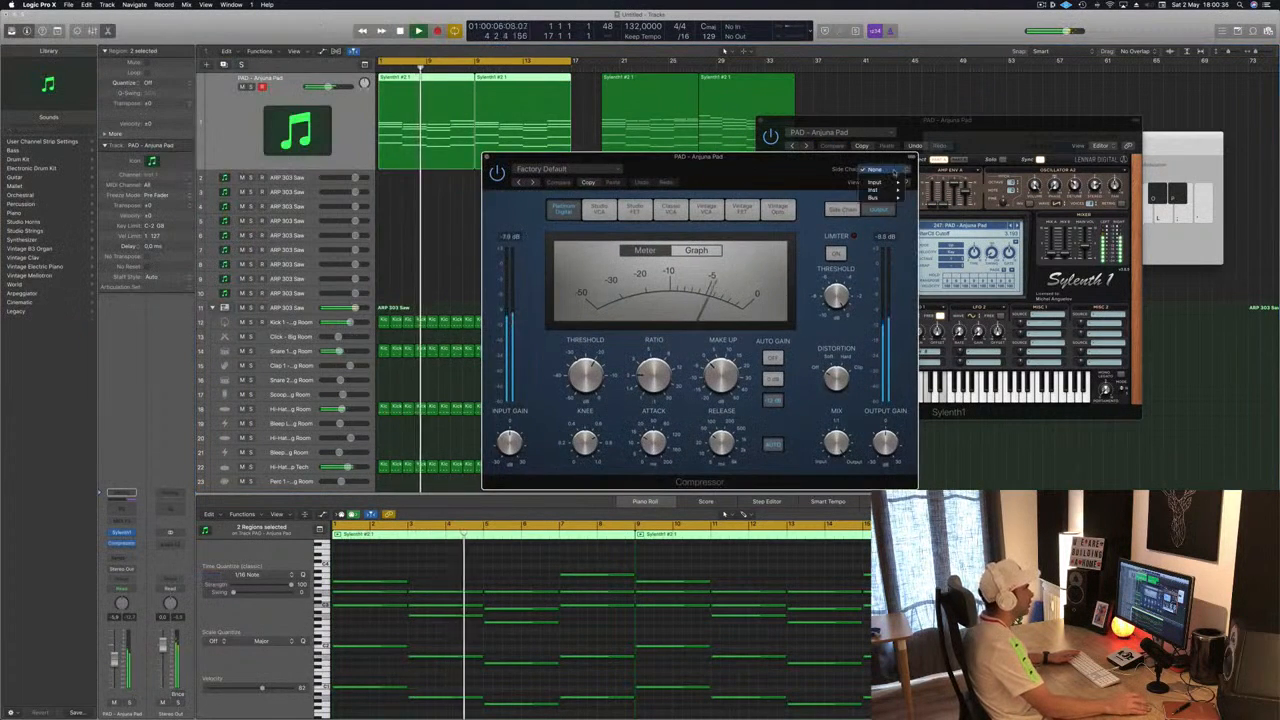
mouse_move(890, 198)
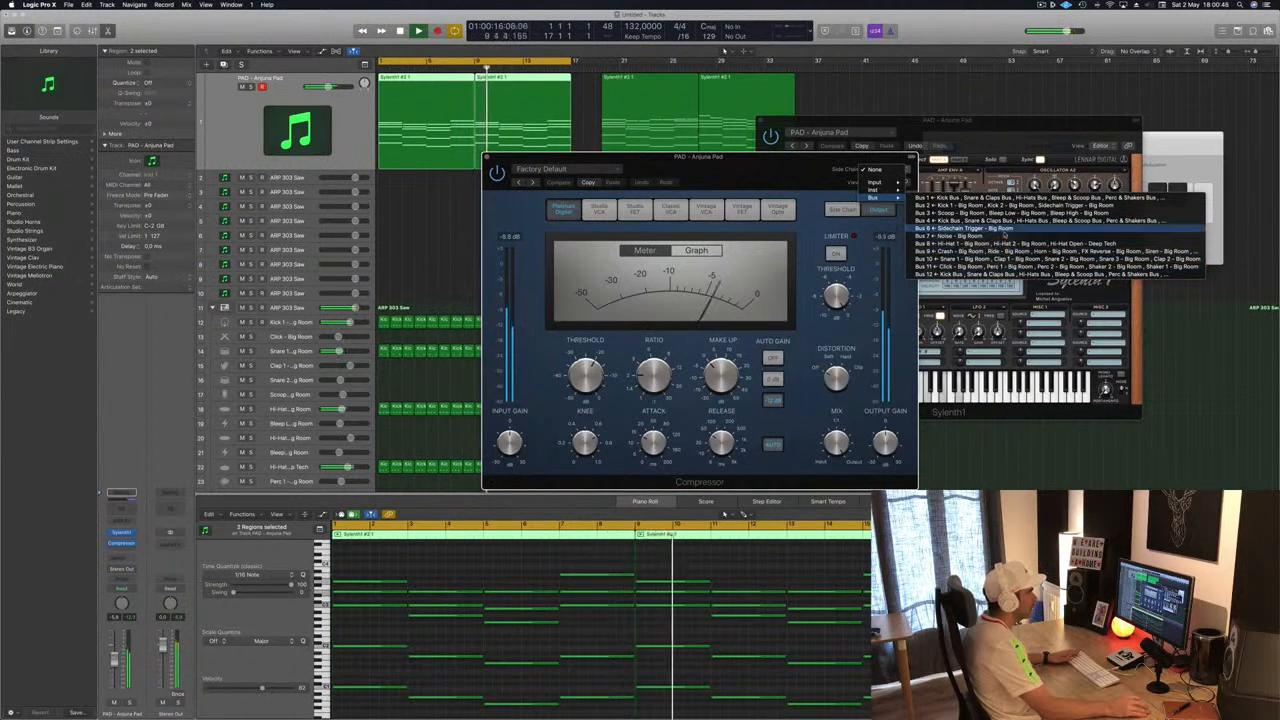
left_click(1000, 228)
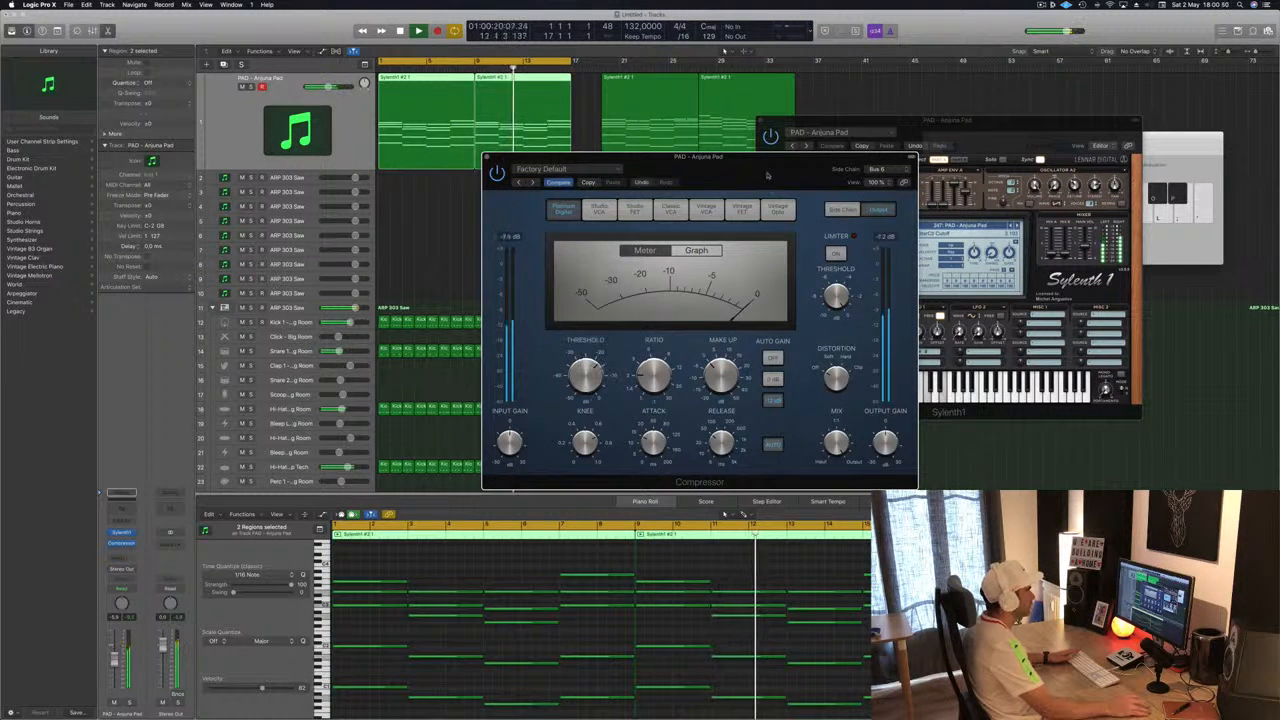
- Select all notes in the sidechain trigger regions and transpose them up six semitones
left_click_drag(640, 157, 900, 137)
scroll(530, 329, "down", 5)
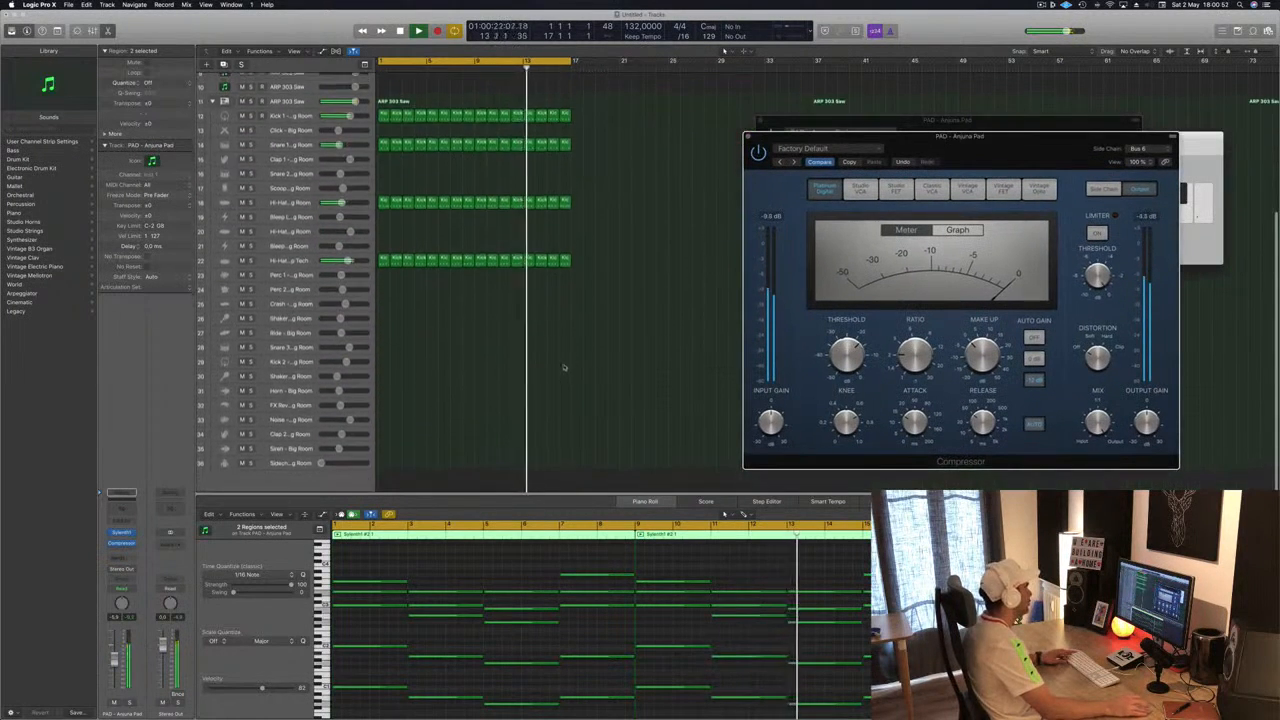
mouse_move(609, 109)
left_mouse_down()
mouse_move(372, 128)
mouse_move(385, 461)
left_mouse_up()
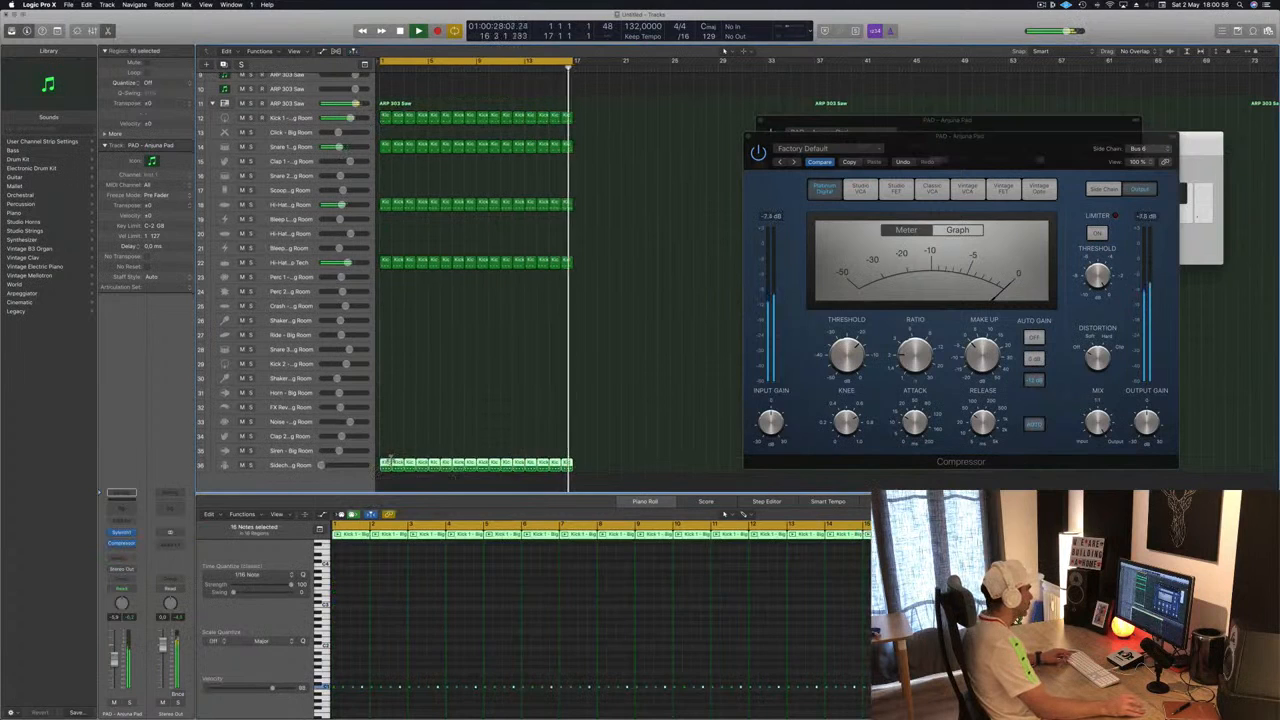
left_click(435, 633)
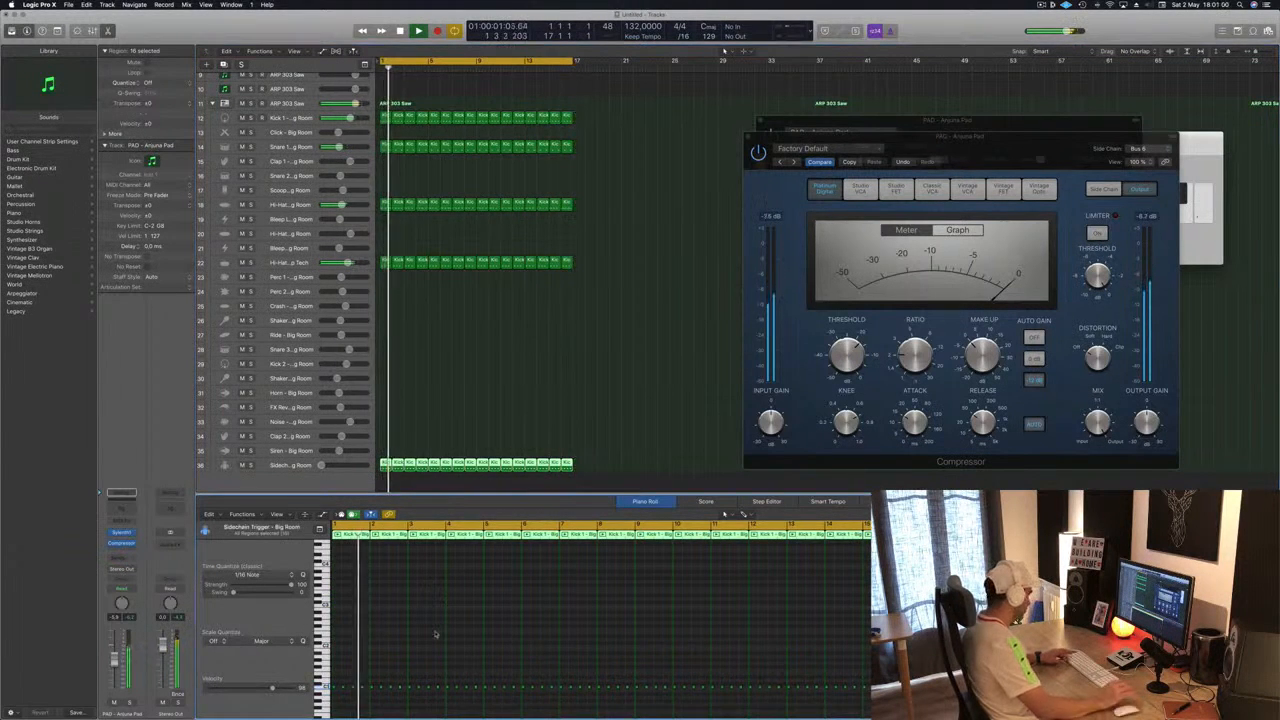
key("super+a")
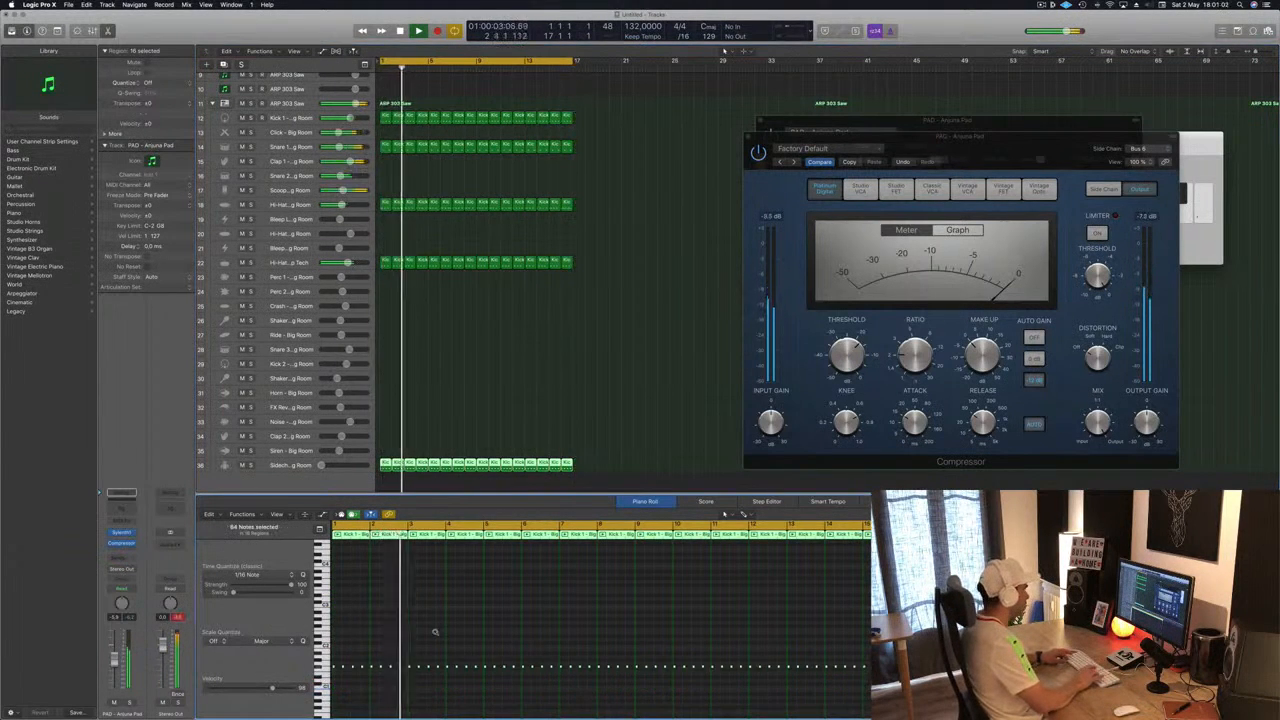
key("alt+Up")
key("alt+Up")
key("alt+Up")
key("alt+Up")
key("alt+Up")
key("alt+Up")
key("alt+Up")
key("alt+Up")
key("alt+Up")
key("alt+Up")
key("alt+Up")
key("alt+Up")
key("alt+Up")
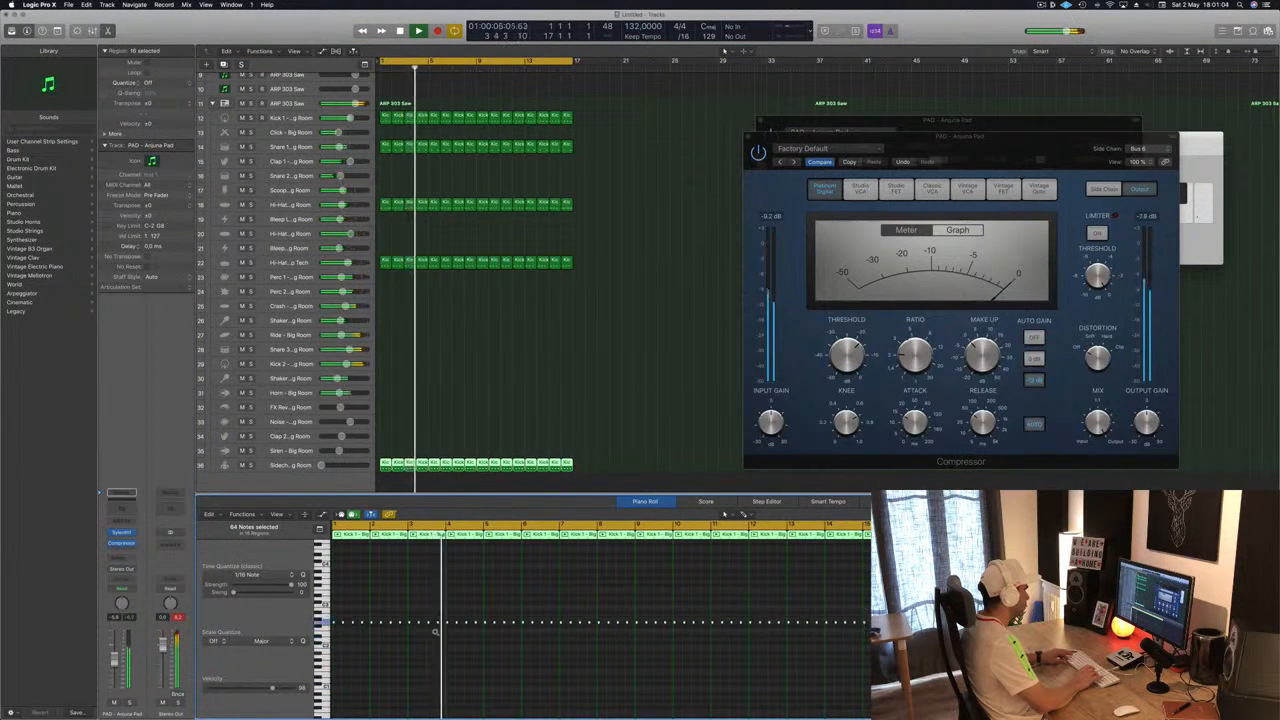
key("alt+Up")
key("alt+Up")
key("alt+Up")
key("alt+Up")
key("alt+Up")
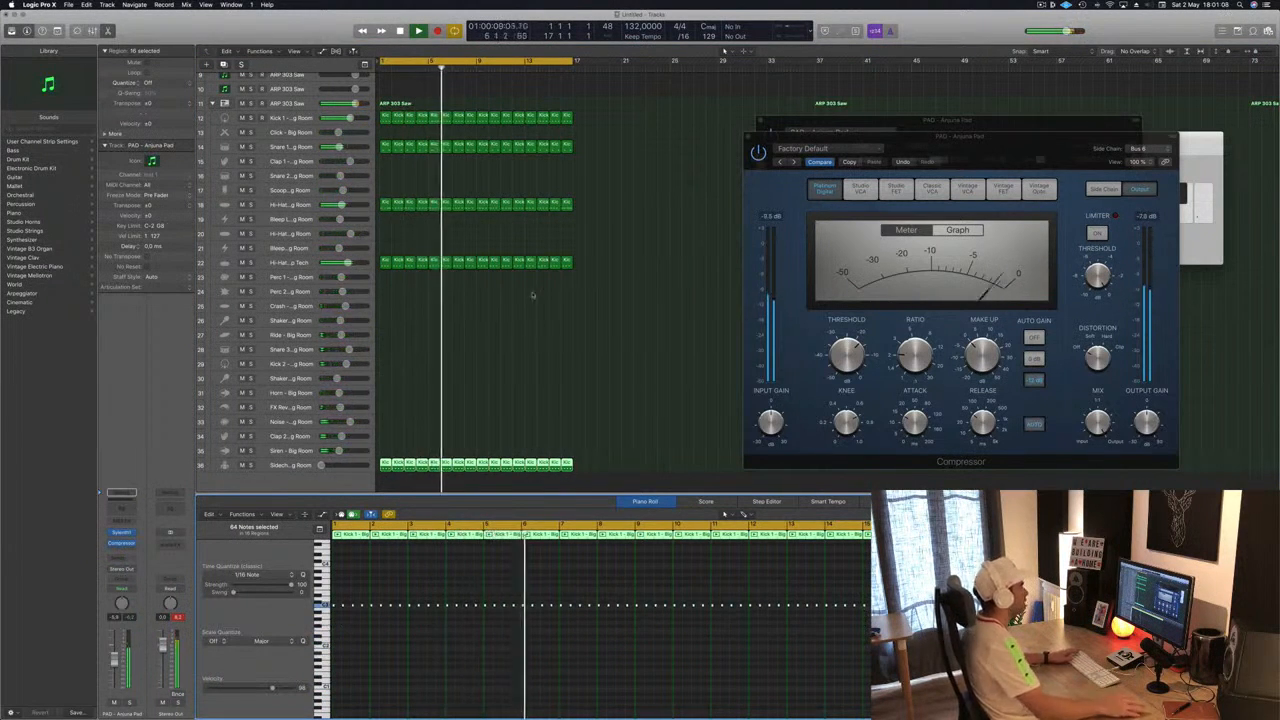
- Adjust the compressor's threshold slightly and close the compressor window
left_click_drag(968, 139, 903, 148)
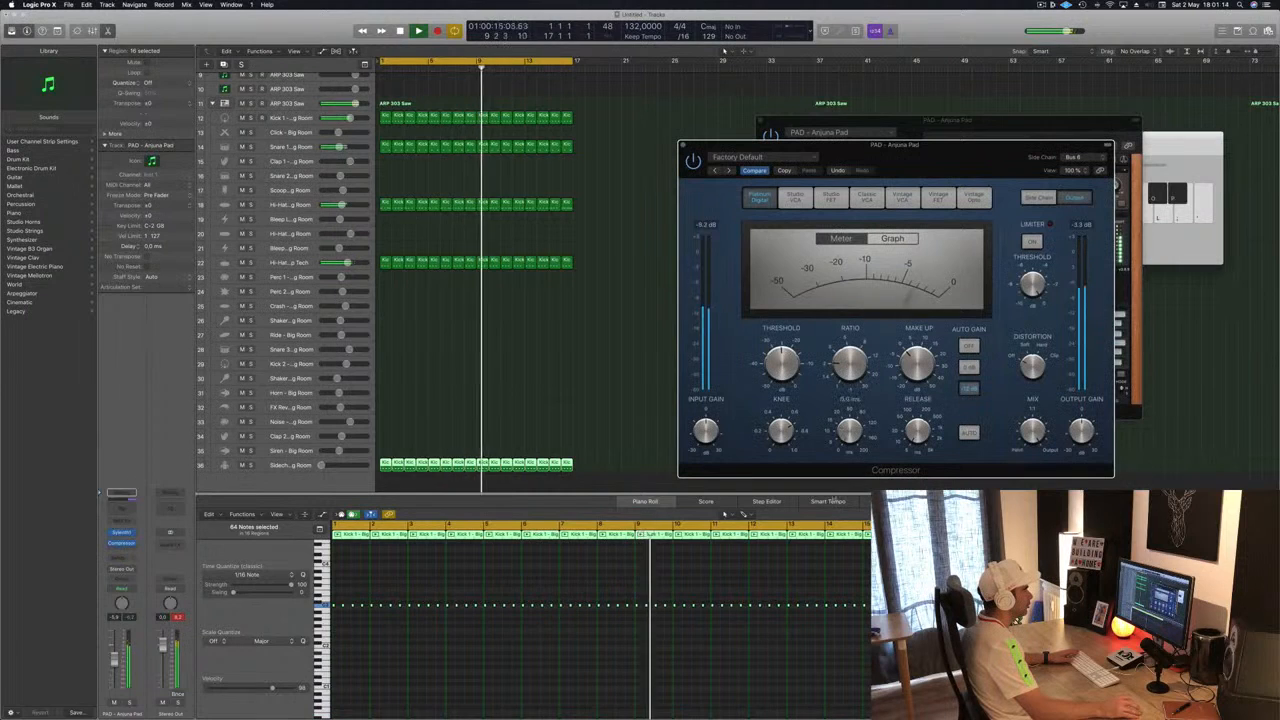
left_click_drag(784, 359, 785, 361)
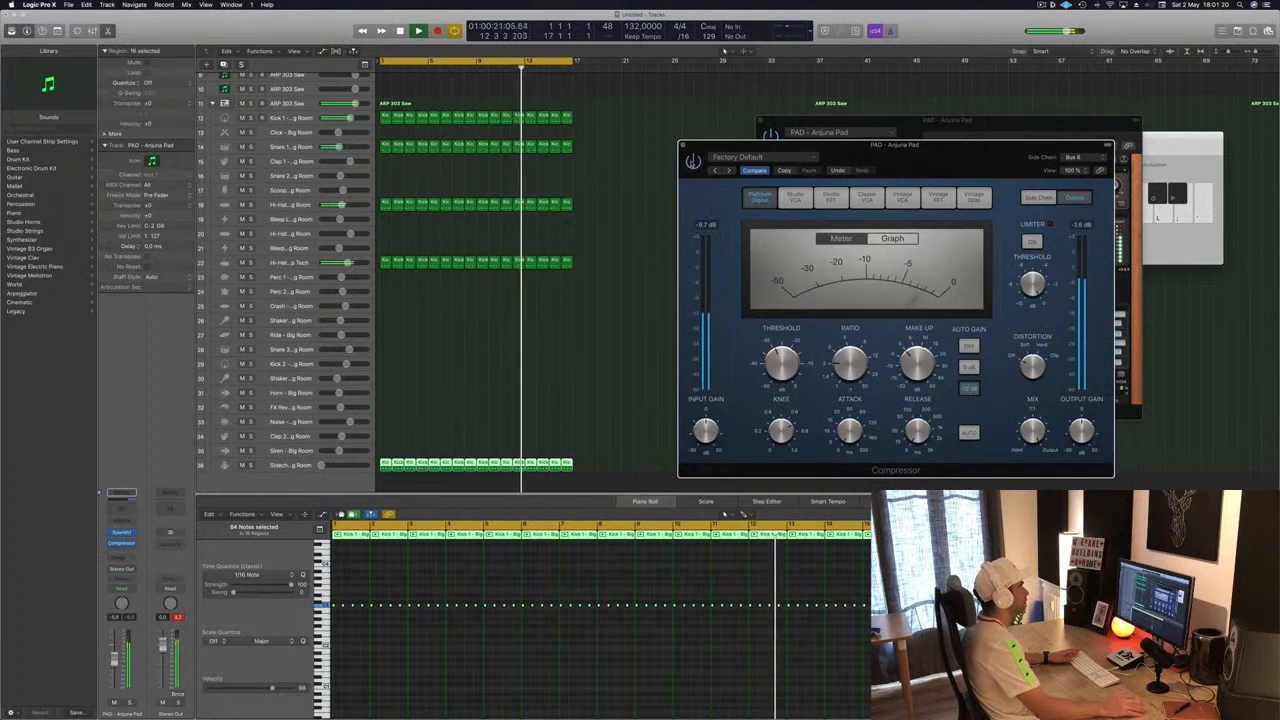
left_click_drag(937, 163, 929, 168)
left_click(675, 149)
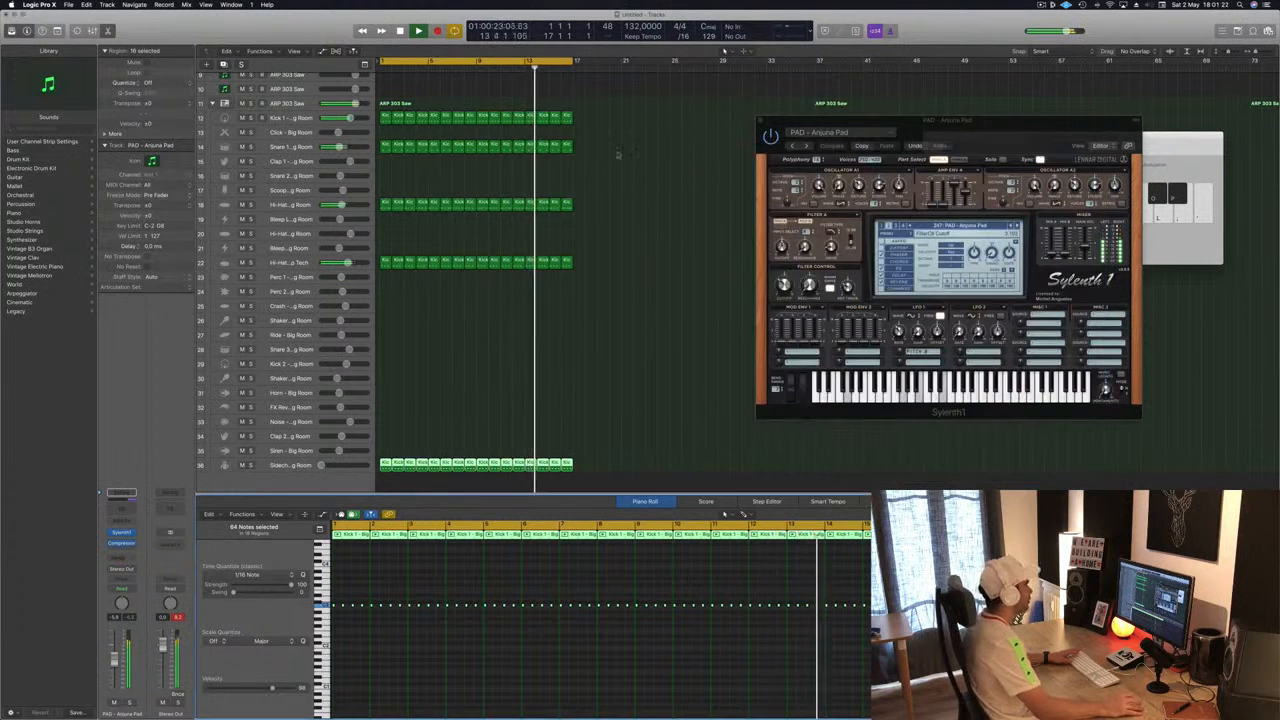
- Lower the Tech hi-hat track's volume slightly and raise the Room hi-hat track's volume
scroll(352, 134, "up", 10)
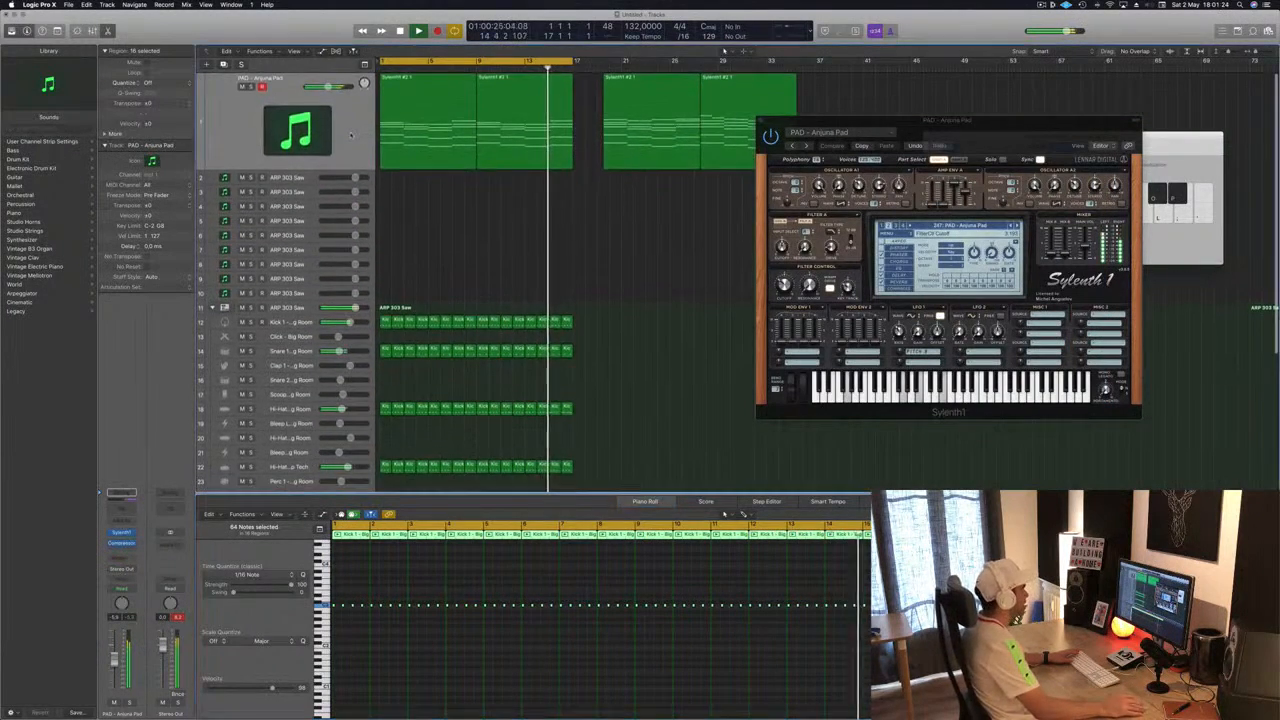
left_click(351, 135)
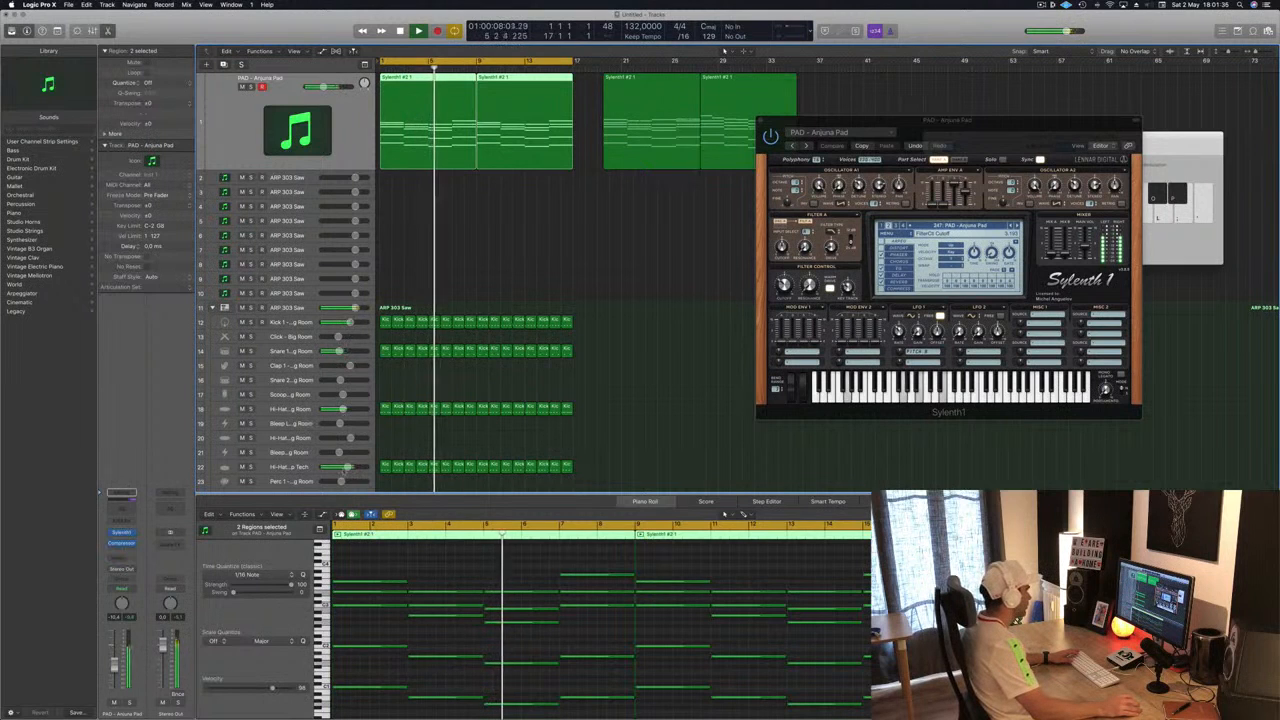
left_click_drag(348, 467, 338, 468)
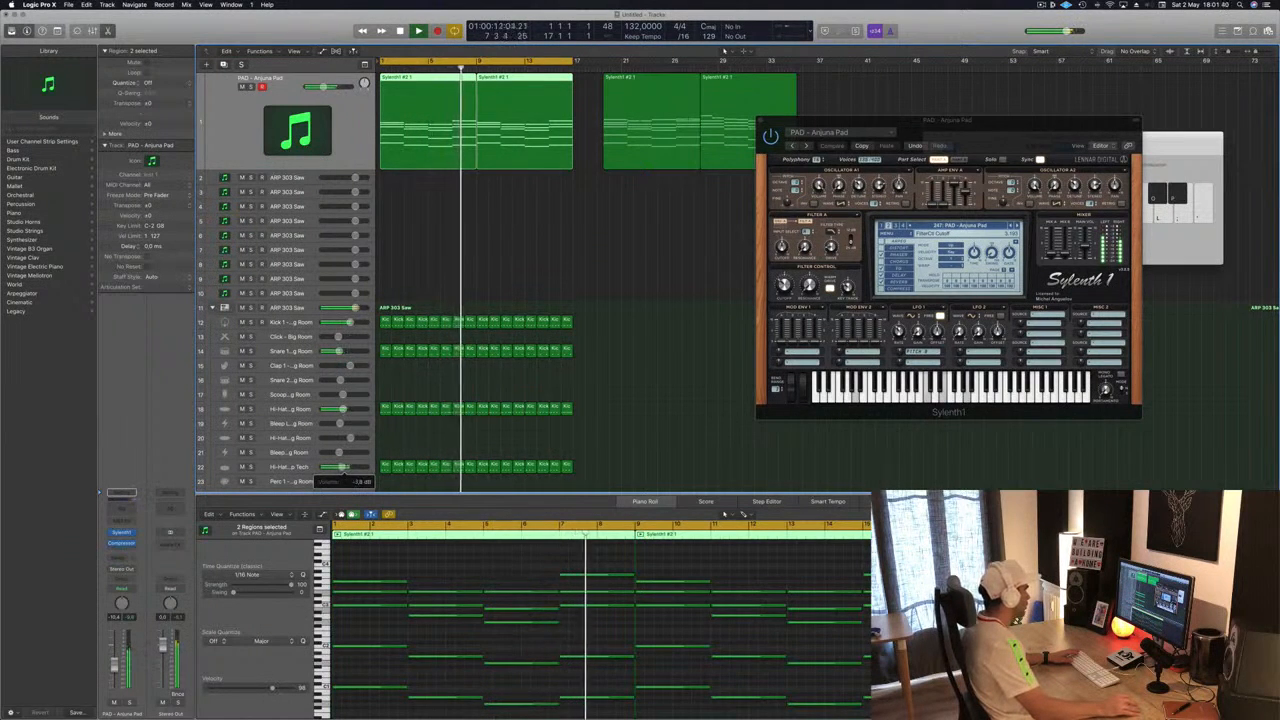
left_click_drag(343, 410, 352, 410)
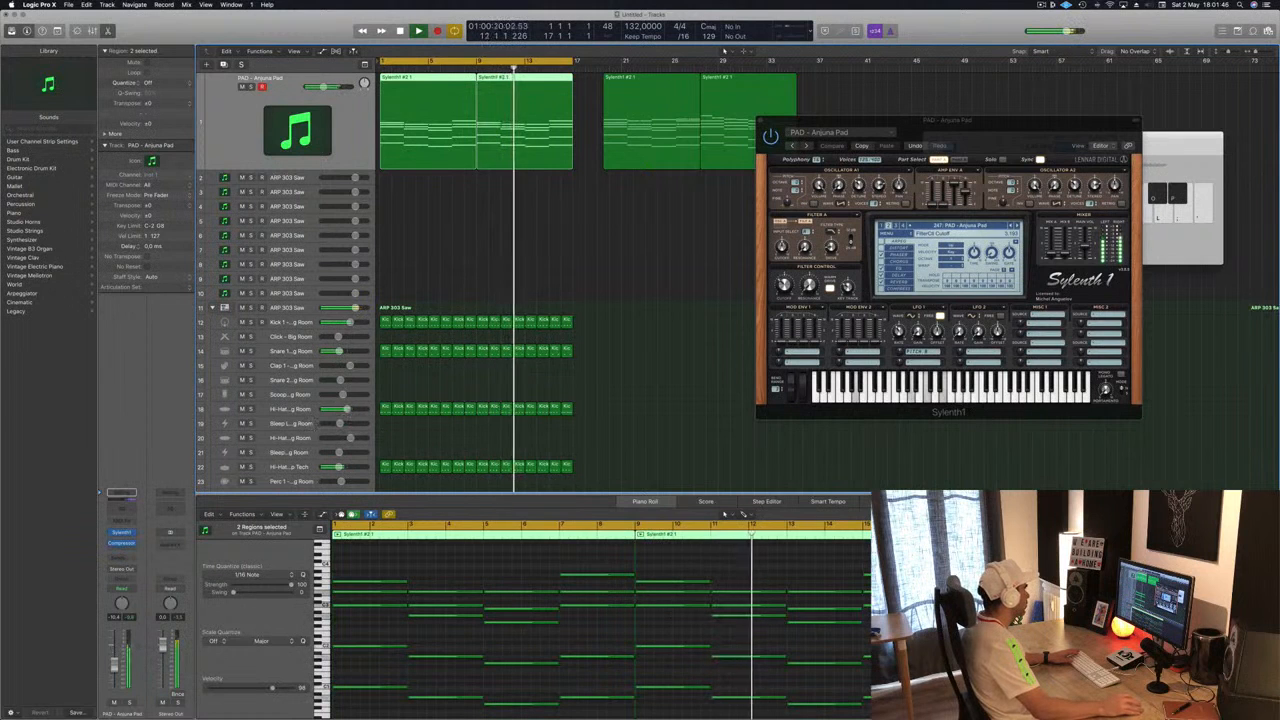
- Copy the first pad region onto the first ARP 303 Saw track at bar 1
mouse_move(361, 401)
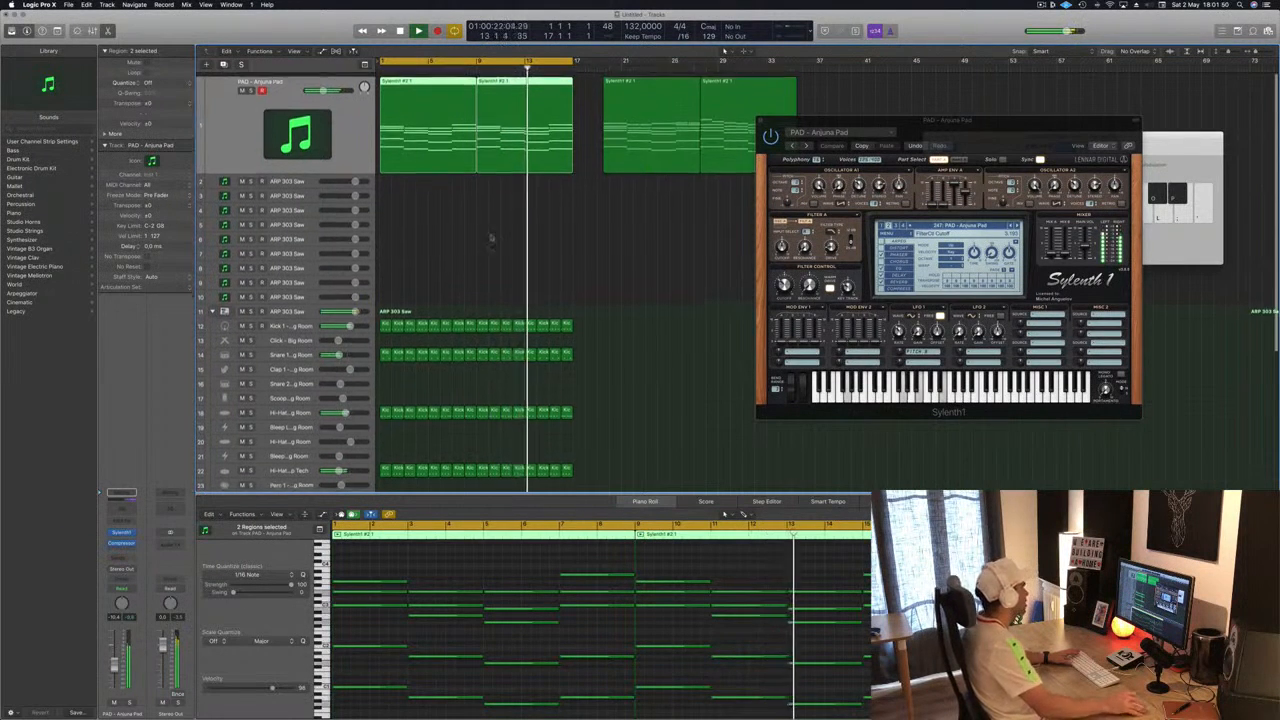
left_click(432, 116)
left_click_drag(432, 116, 430, 178)
scroll(318, 174, "down", 1)
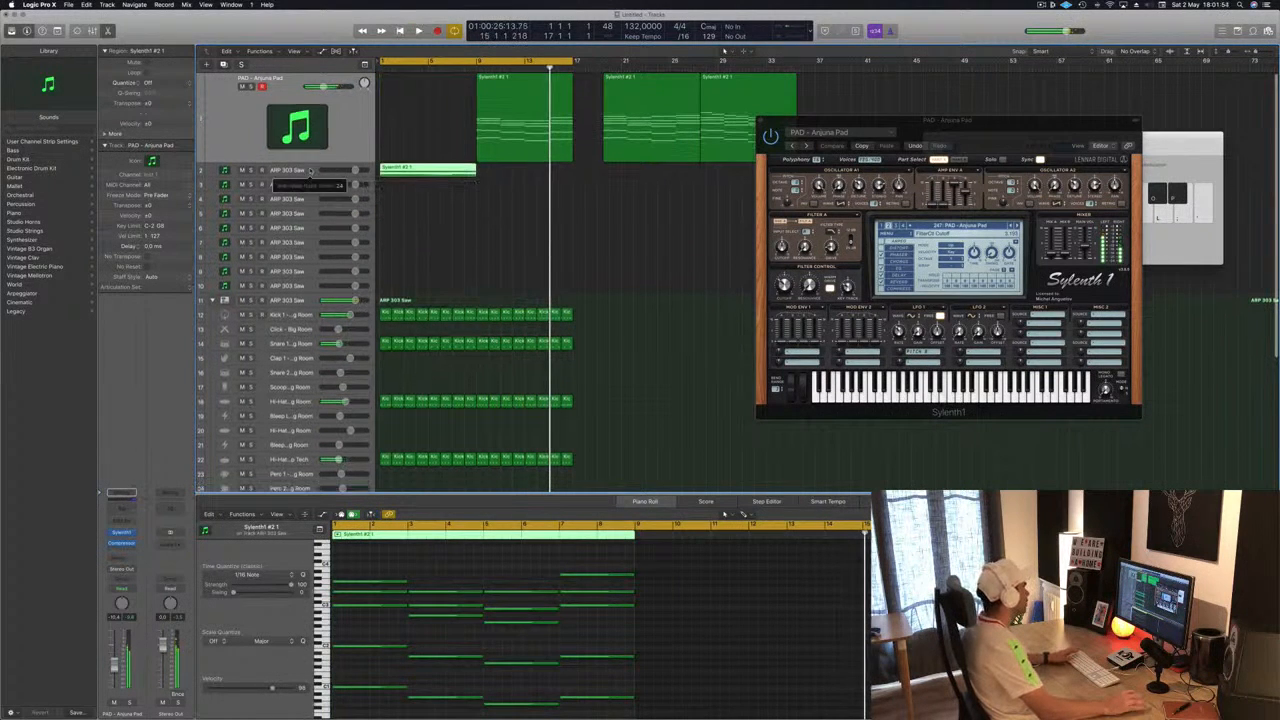
left_click(311, 170)
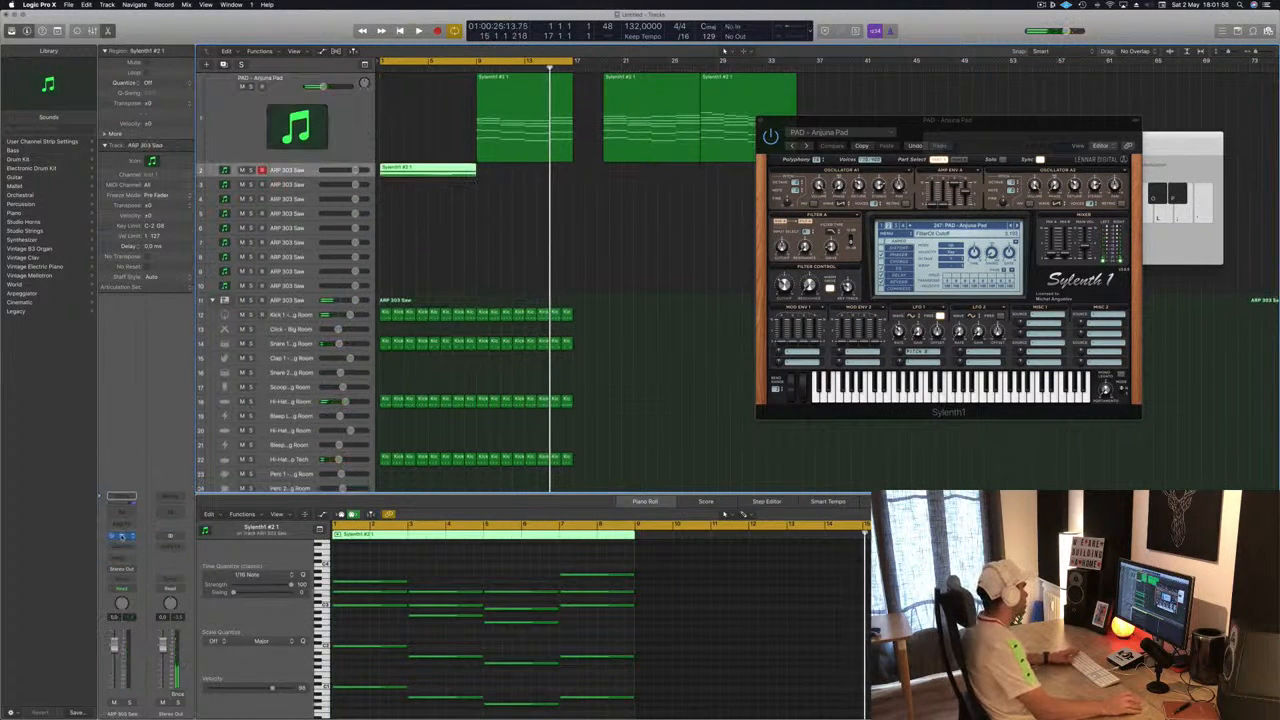
left_click(420, 122)
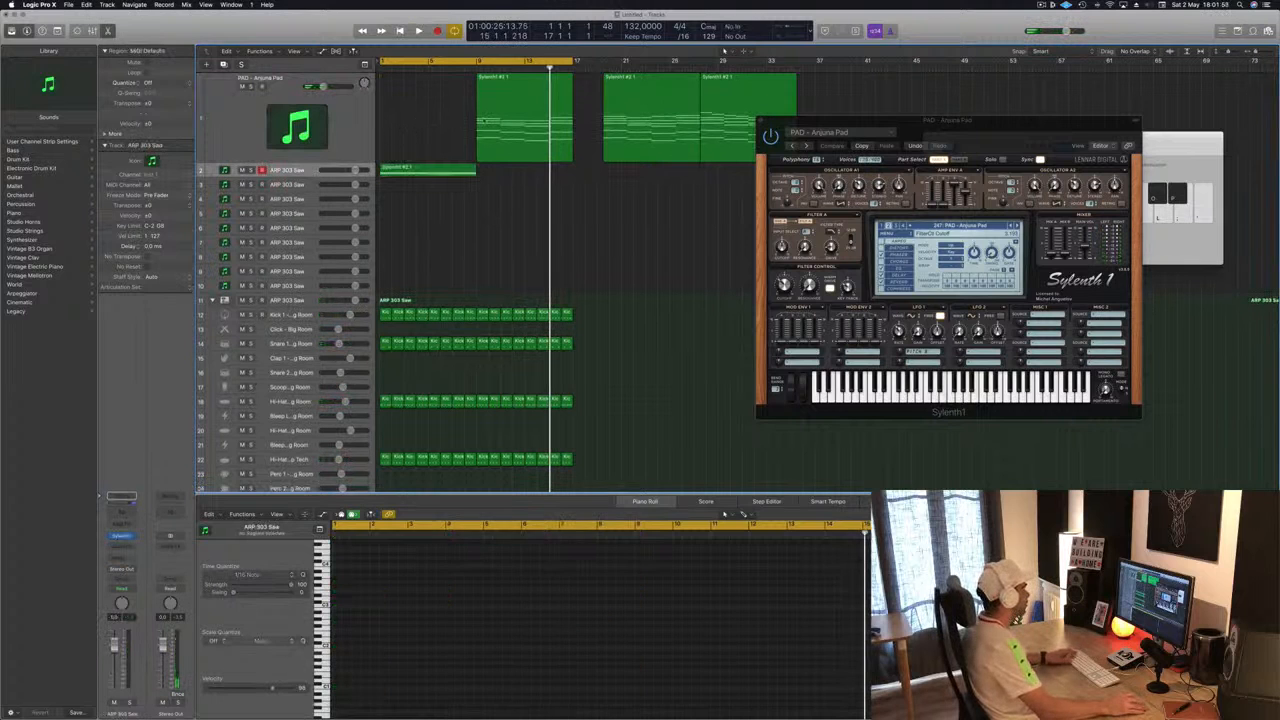
left_click_drag(485, 121, 398, 167)
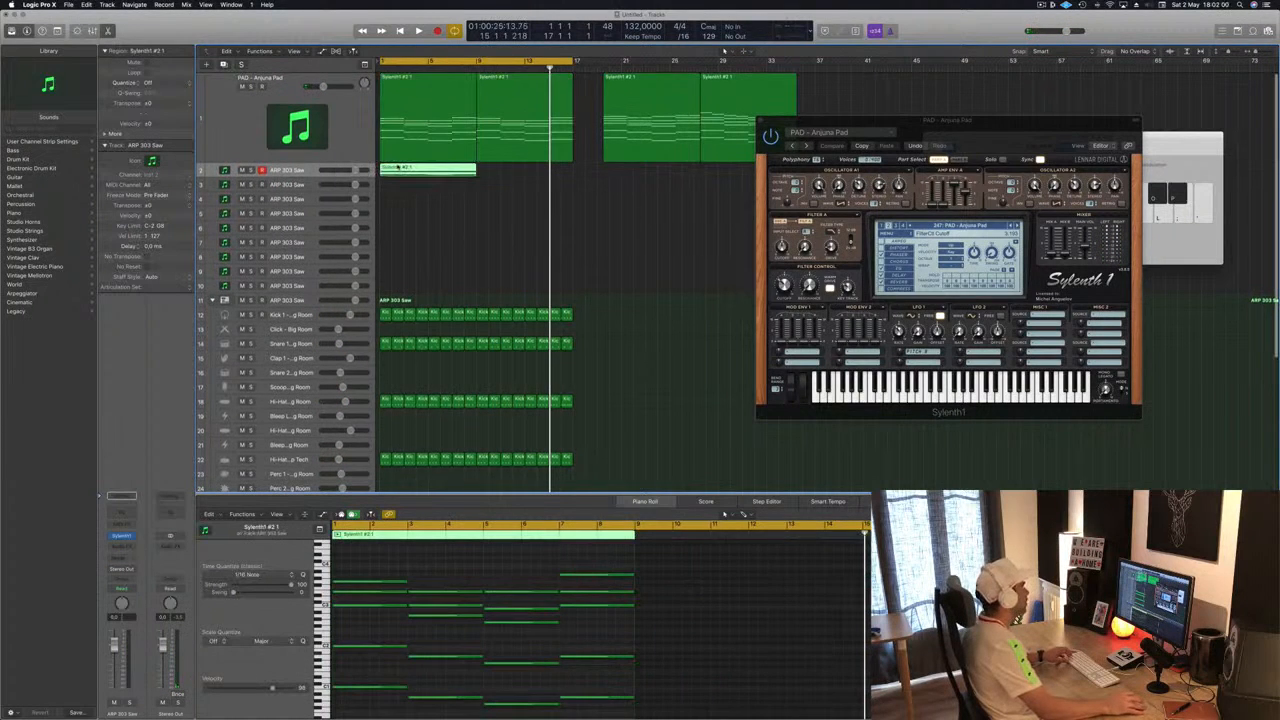
- Delete the upper notes of the copied ARP 303 Saw region, keeping only the lowest notes
scroll(406, 658, "down", 2)
left_click(384, 572)
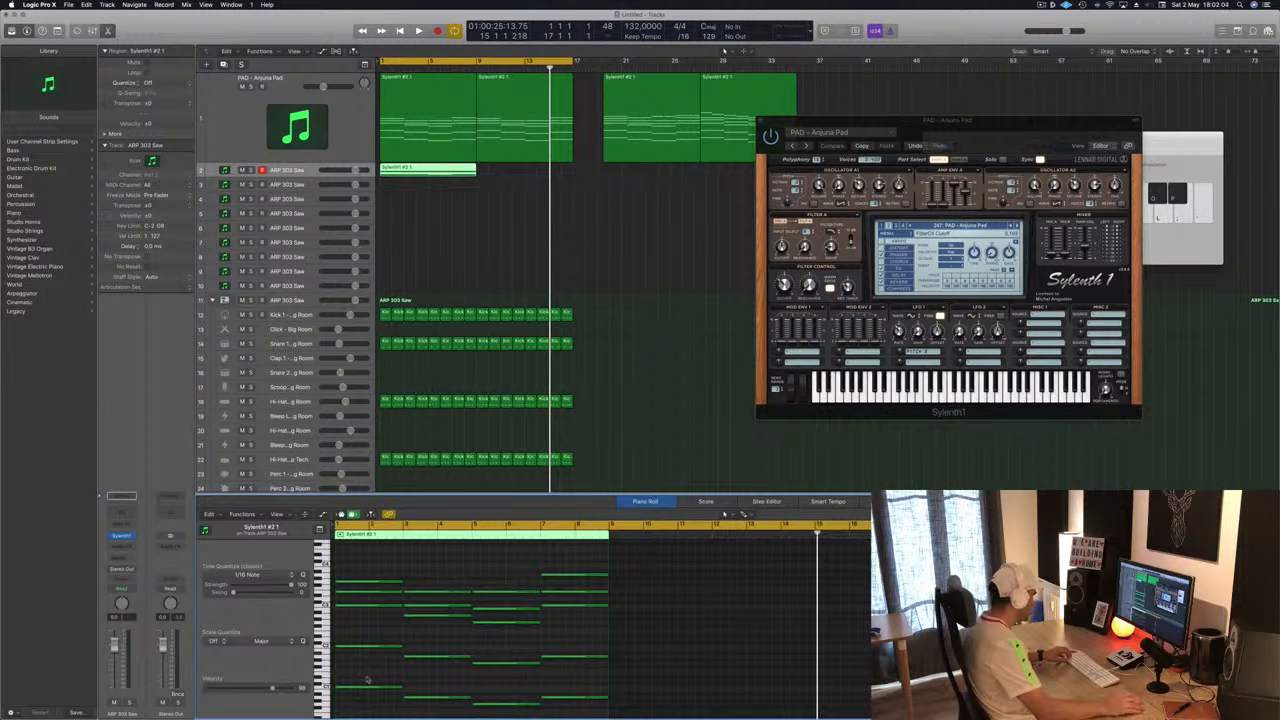
left_click_drag(386, 562, 557, 645)
key("Delete")
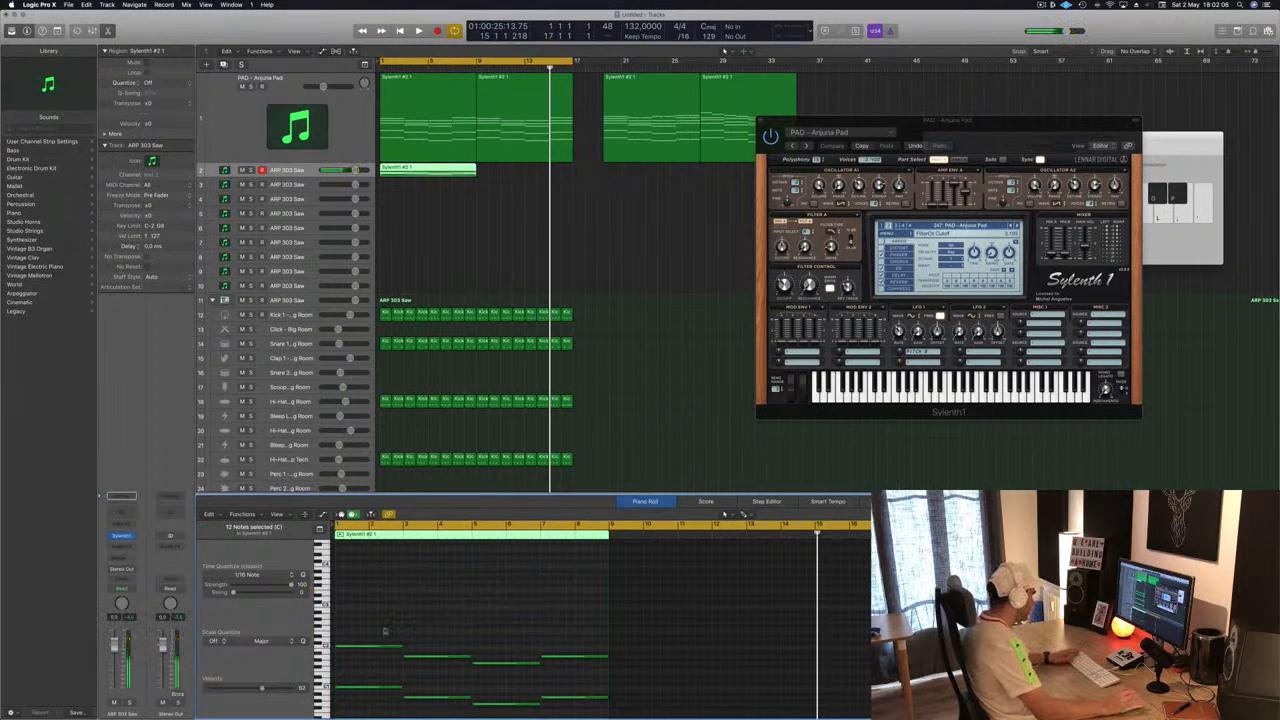
left_click_drag(384, 630, 597, 688)
key("Delete")
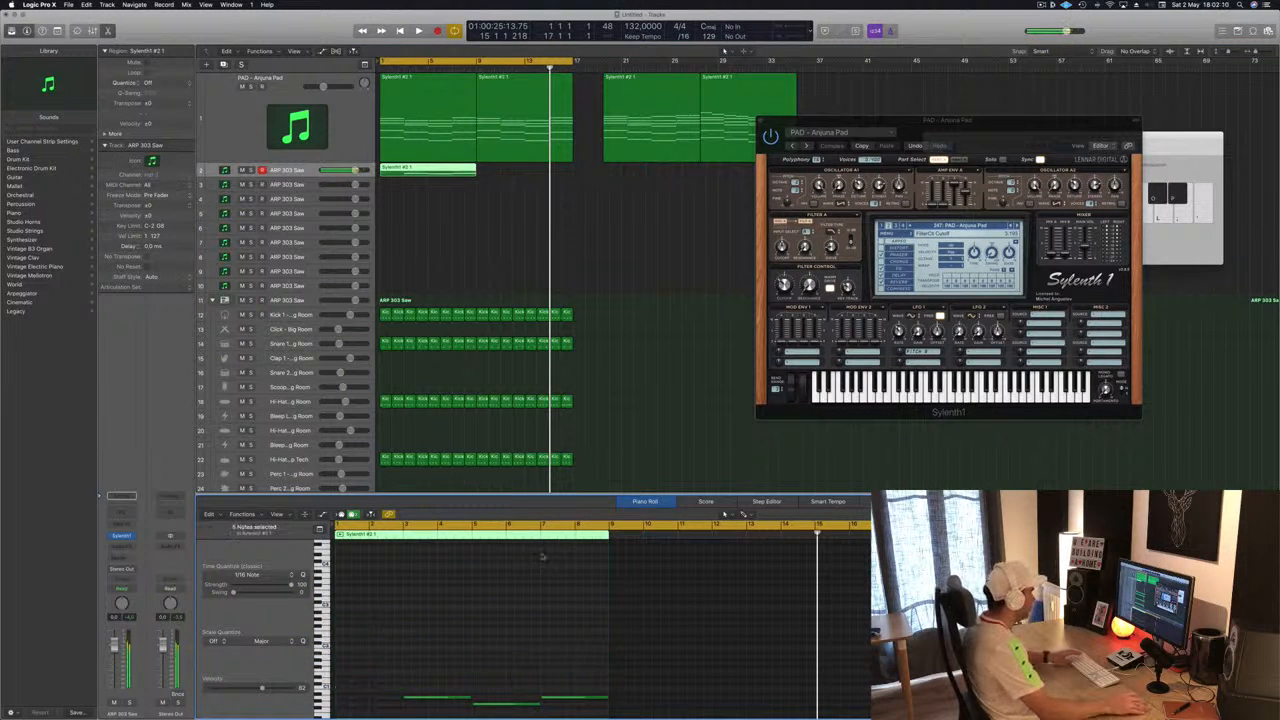
key("super+z")
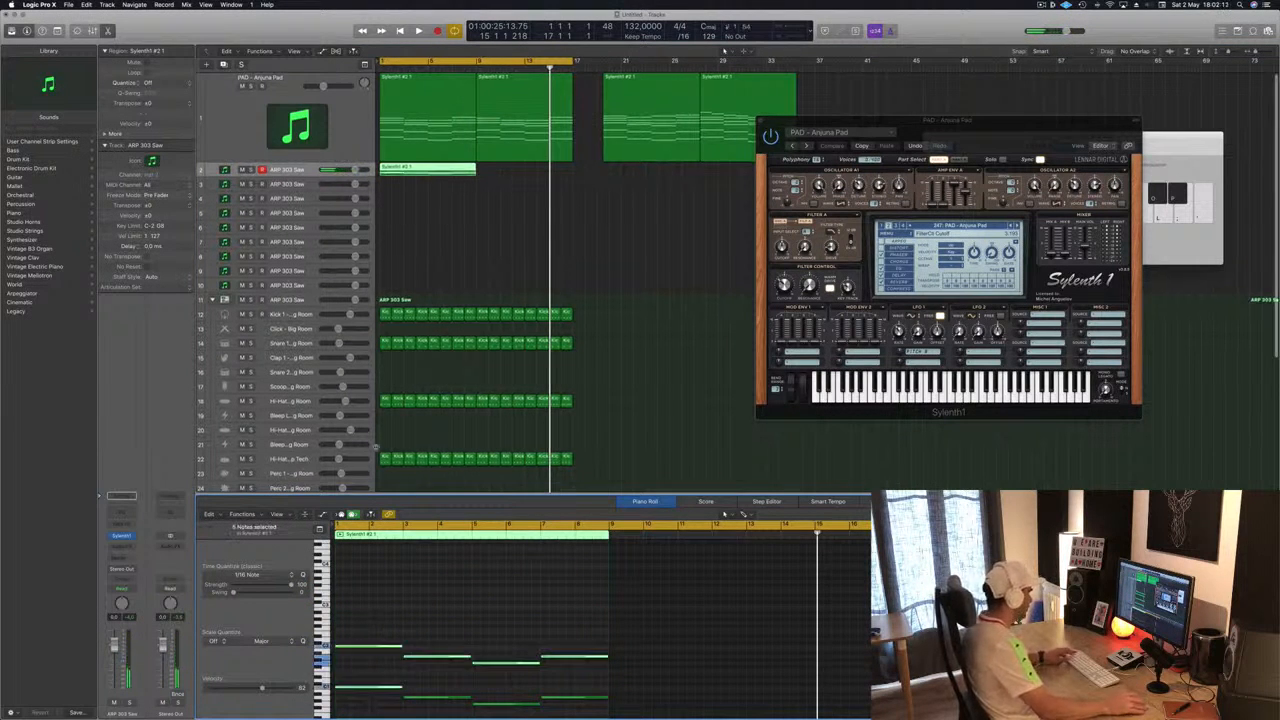
left_click_drag(384, 608, 588, 674)
key("Delete")
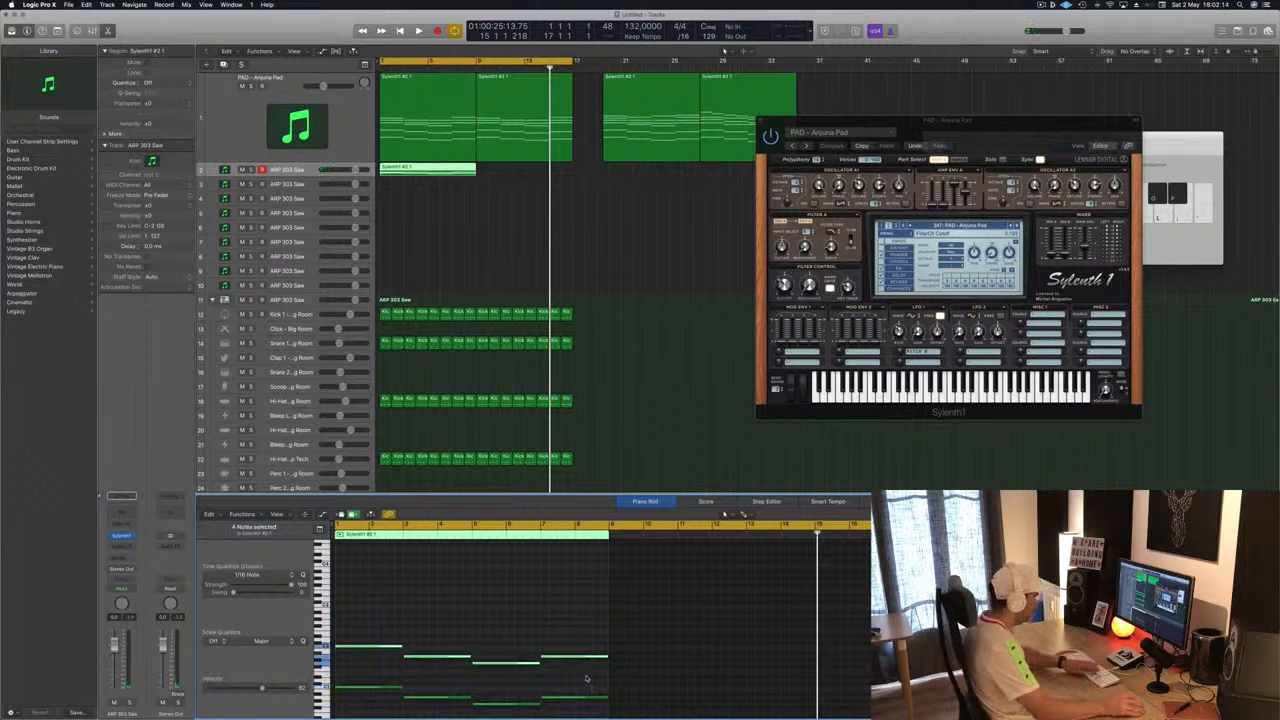
- Shorten the remaining notes in the ARP 303 Saw region into short stabs
scroll(444, 184, "up", 1)
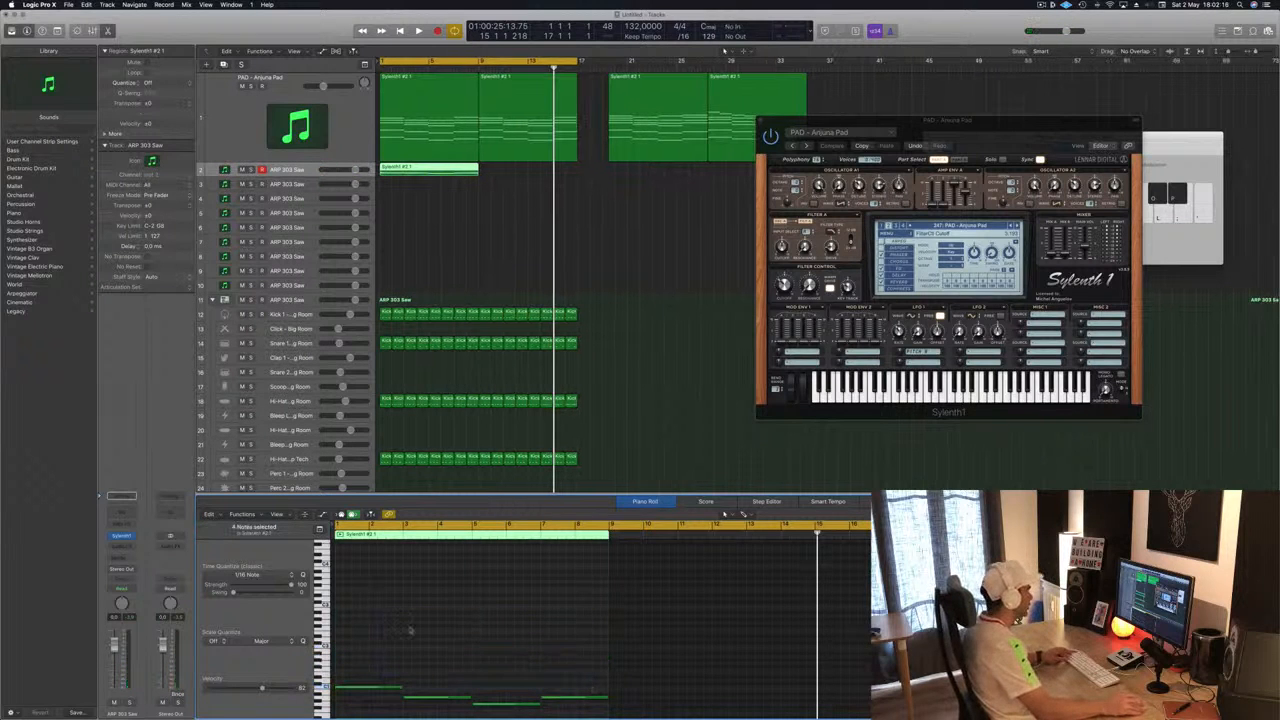
scroll(411, 628, "up", 5)
scroll(408, 645, "down", 5)
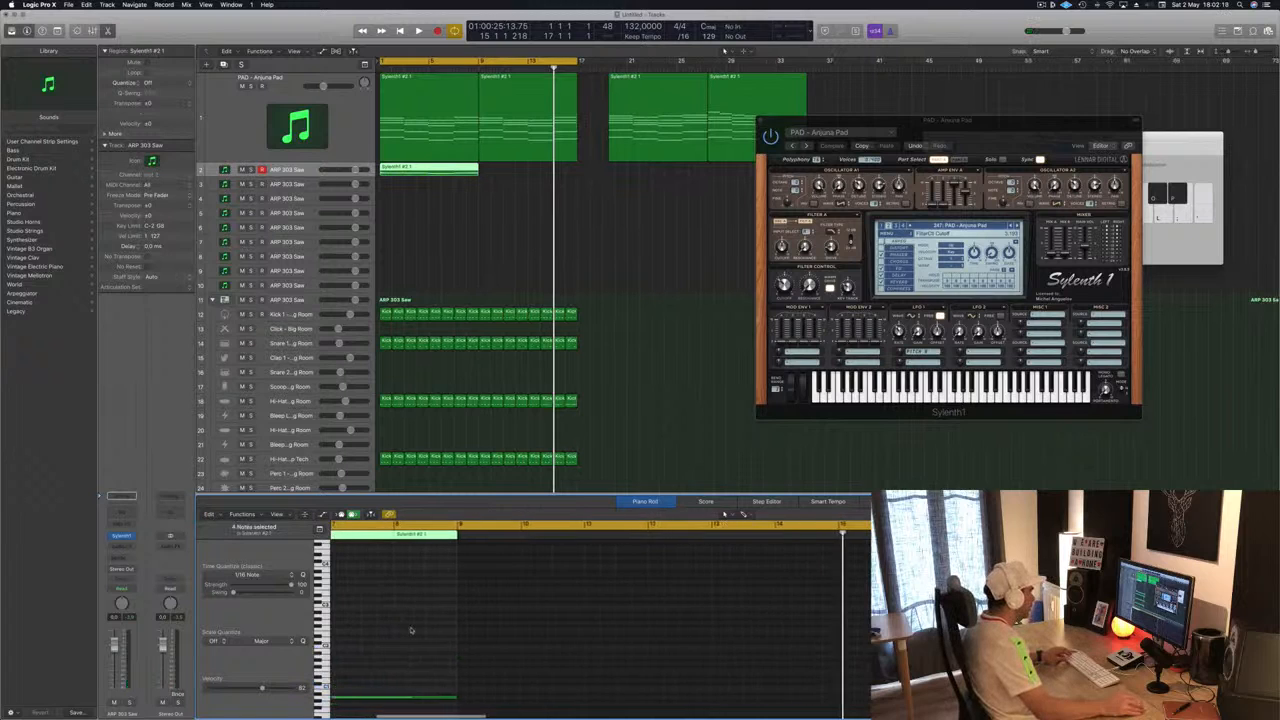
scroll(405, 665, "down", 3)
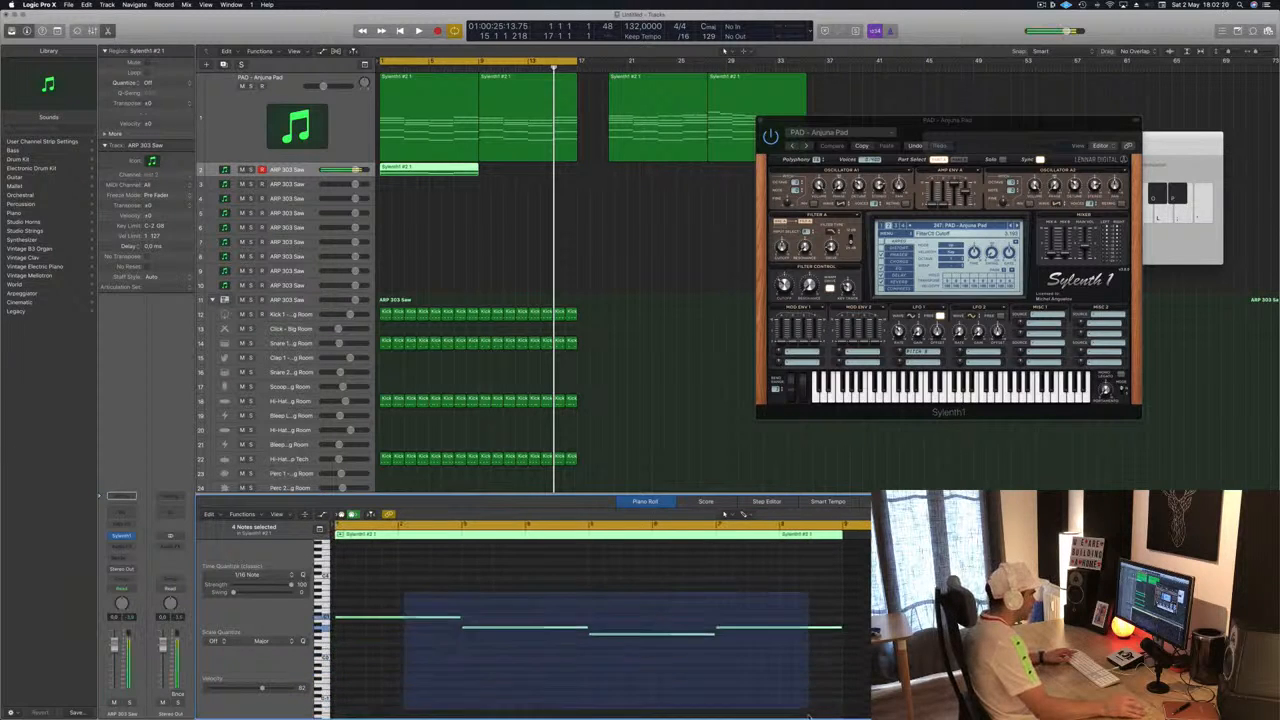
left_click_drag(460, 616, 350, 618)
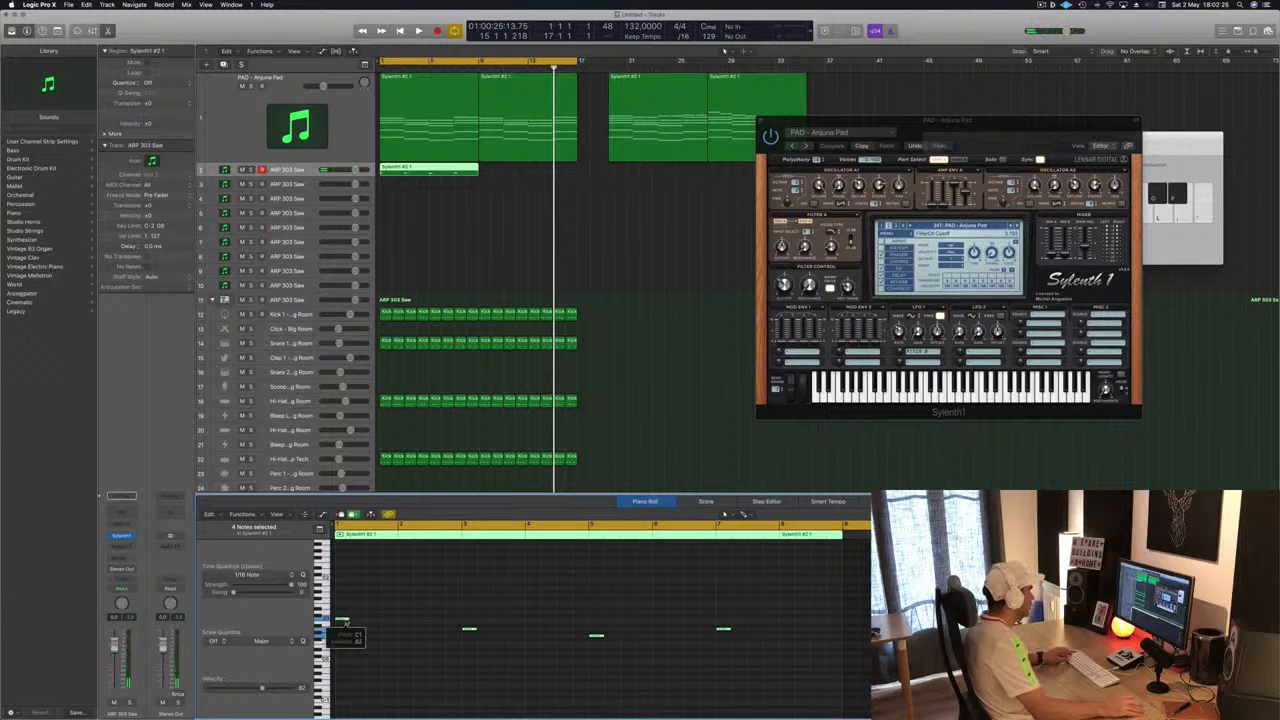
left_click_drag(343, 625, 455, 625)
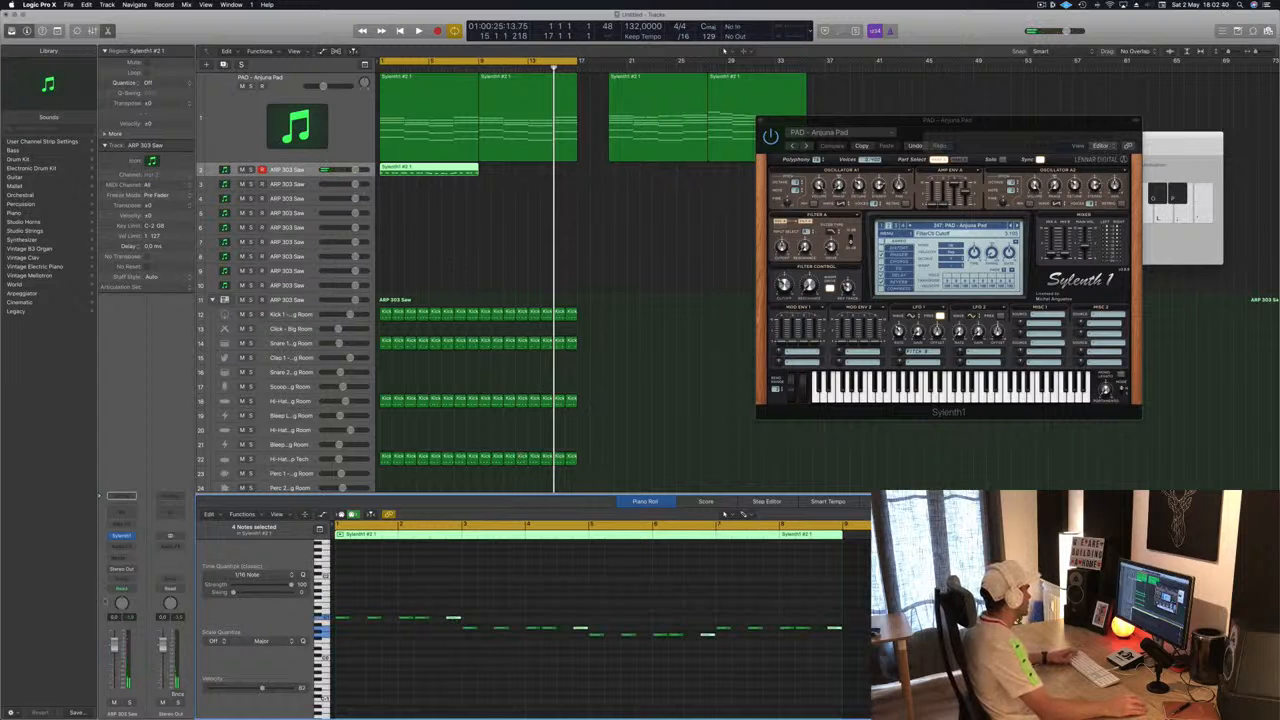
- Open the ARP 303 Saw track's Sylenth1 window and copy its region to follow directly after it at bar 9
left_click(121, 537)
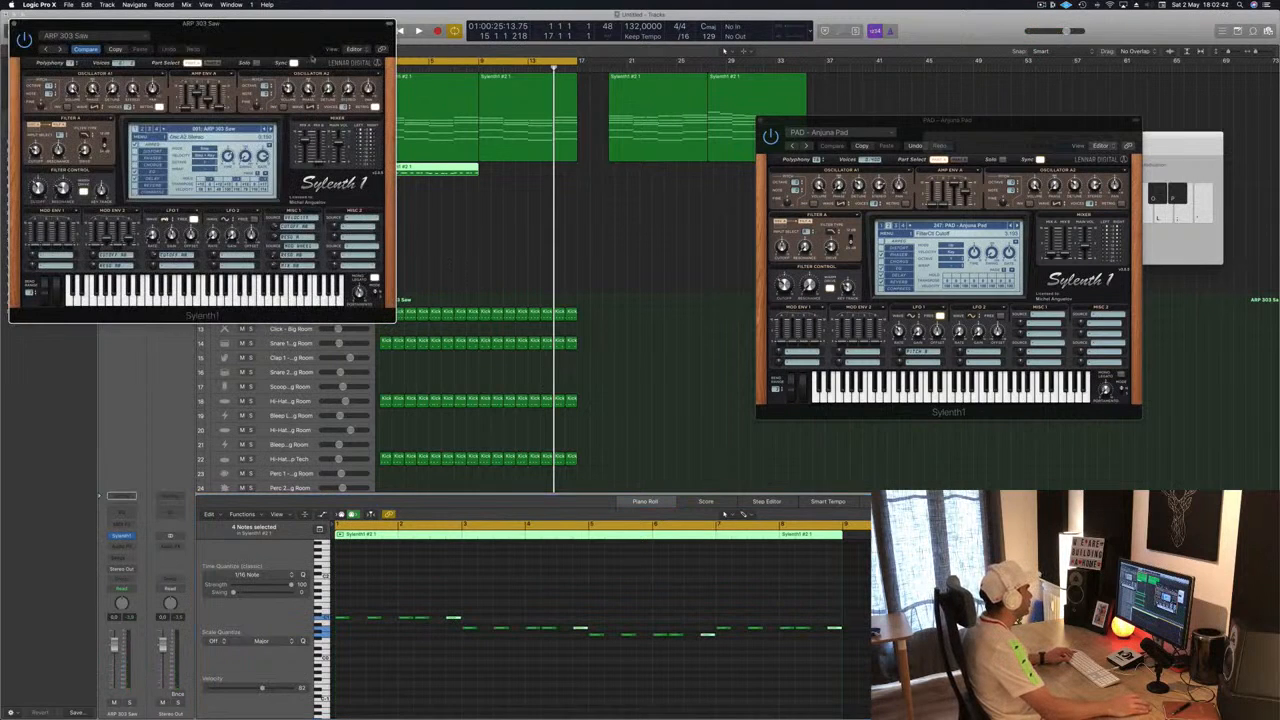
left_click_drag(216, 22, 848, 237)
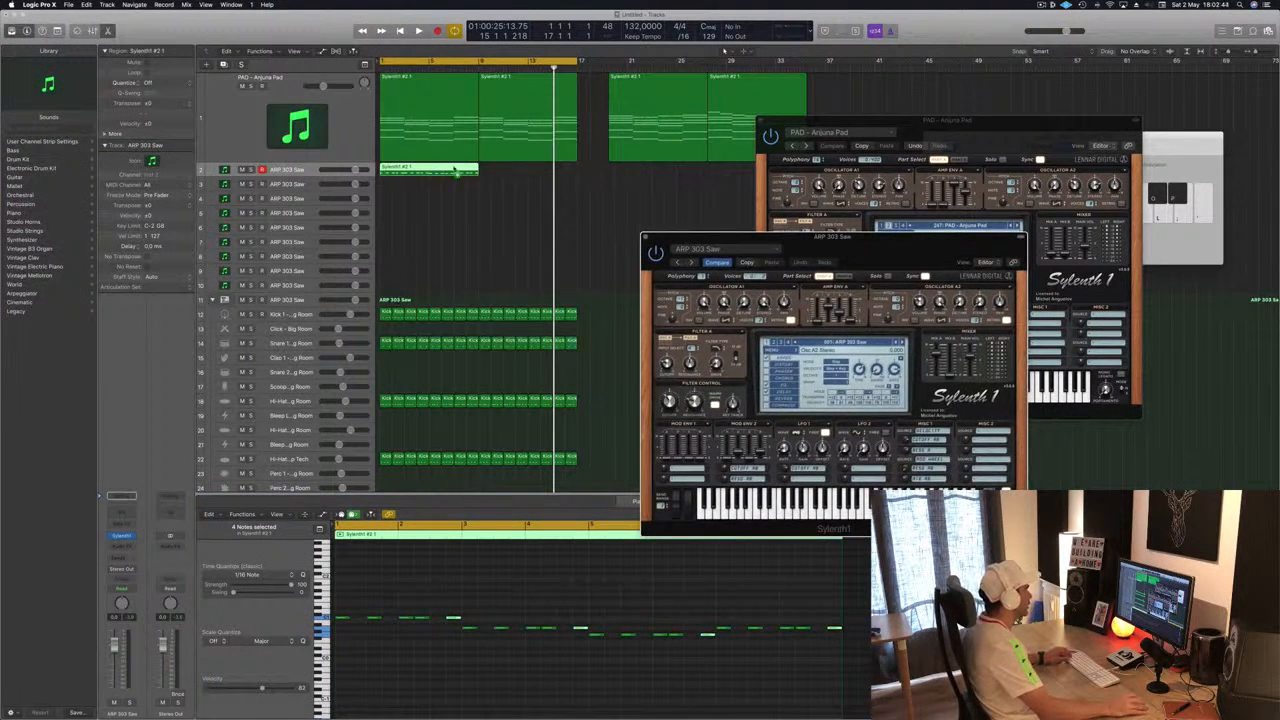
left_click_drag(455, 172, 555, 172)
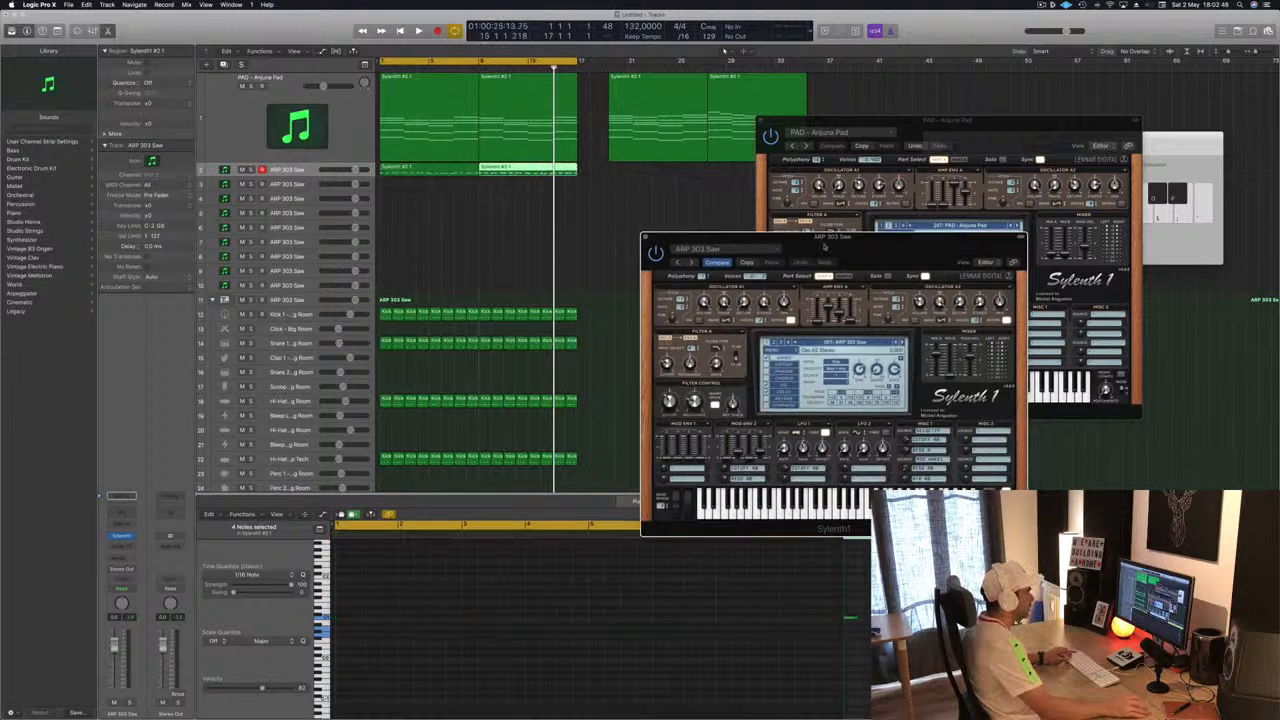
left_click_drag(824, 246, 734, 243)
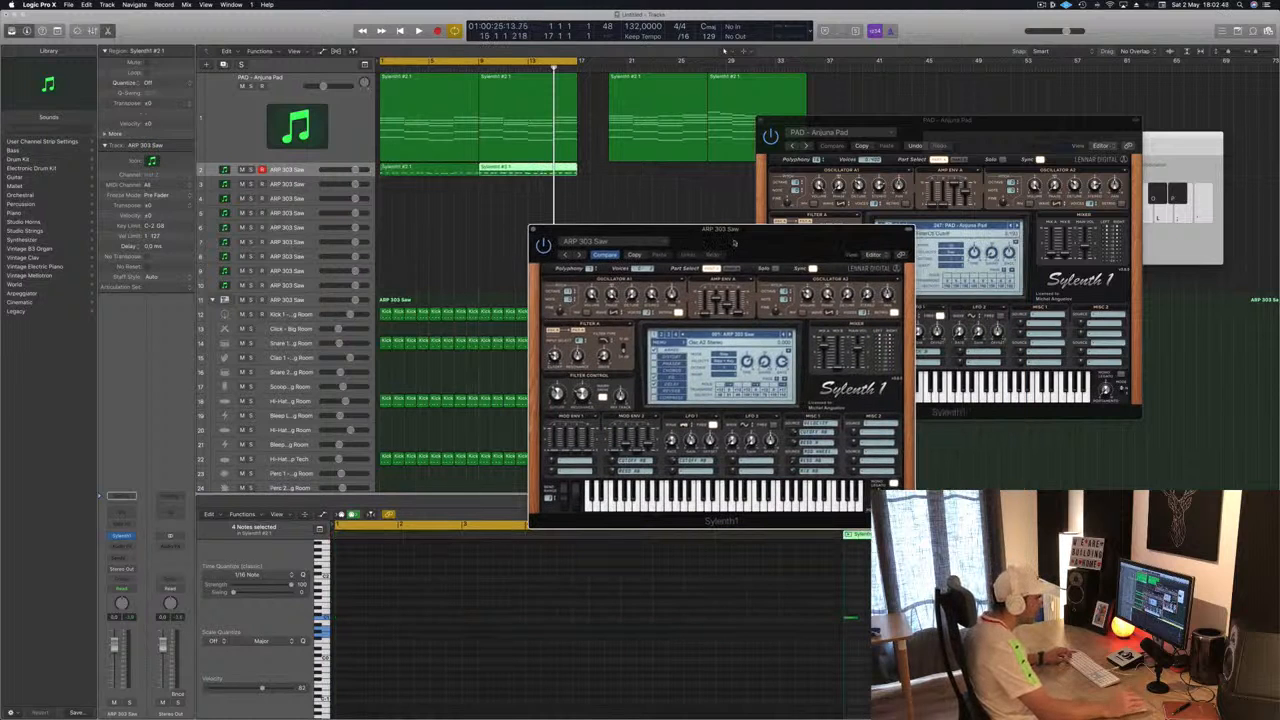
left_click_drag(734, 243, 850, 207)
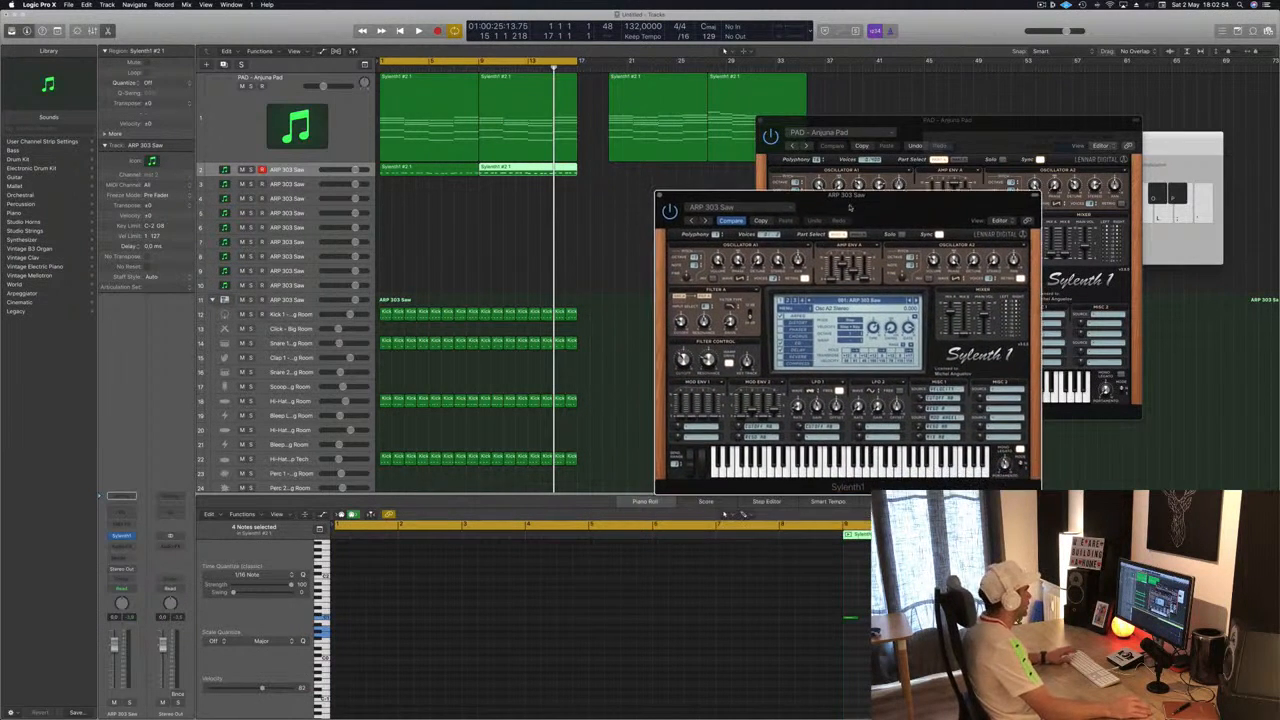
- Enlarge the ARP 303 Saw track and select both of its regions
left_click(306, 176)
key("ctrl+z")
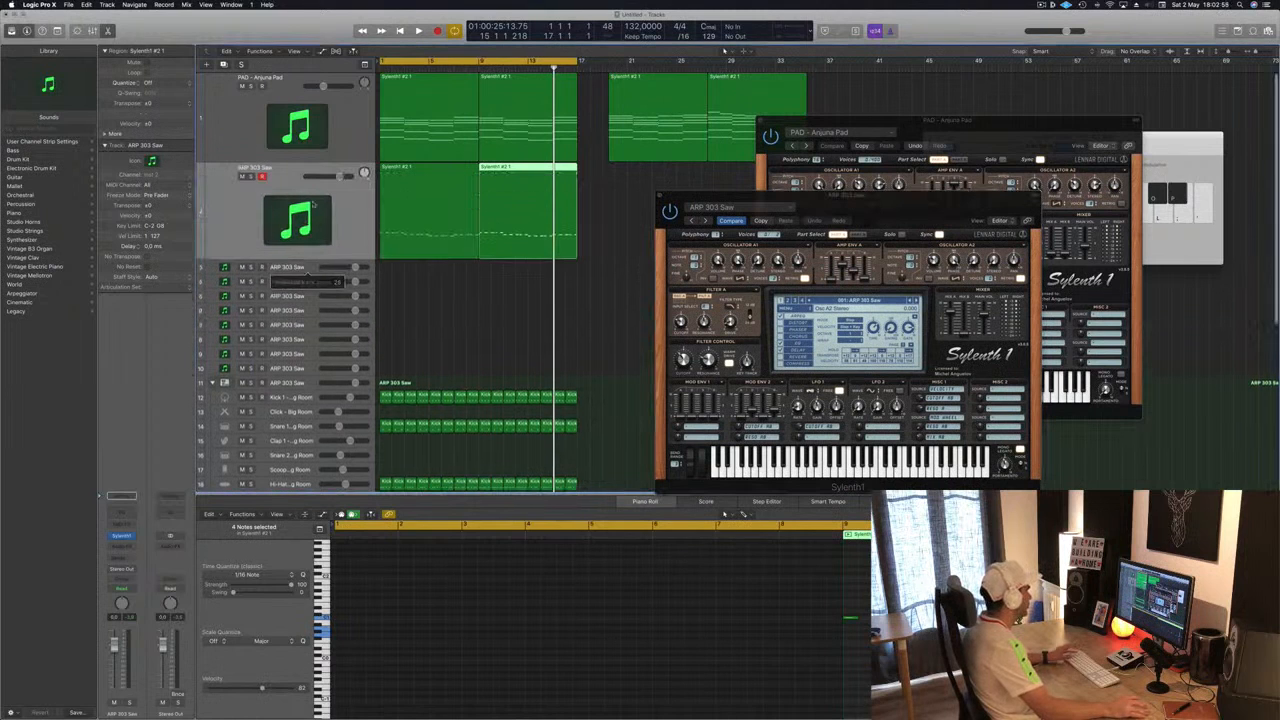
left_click(249, 213)
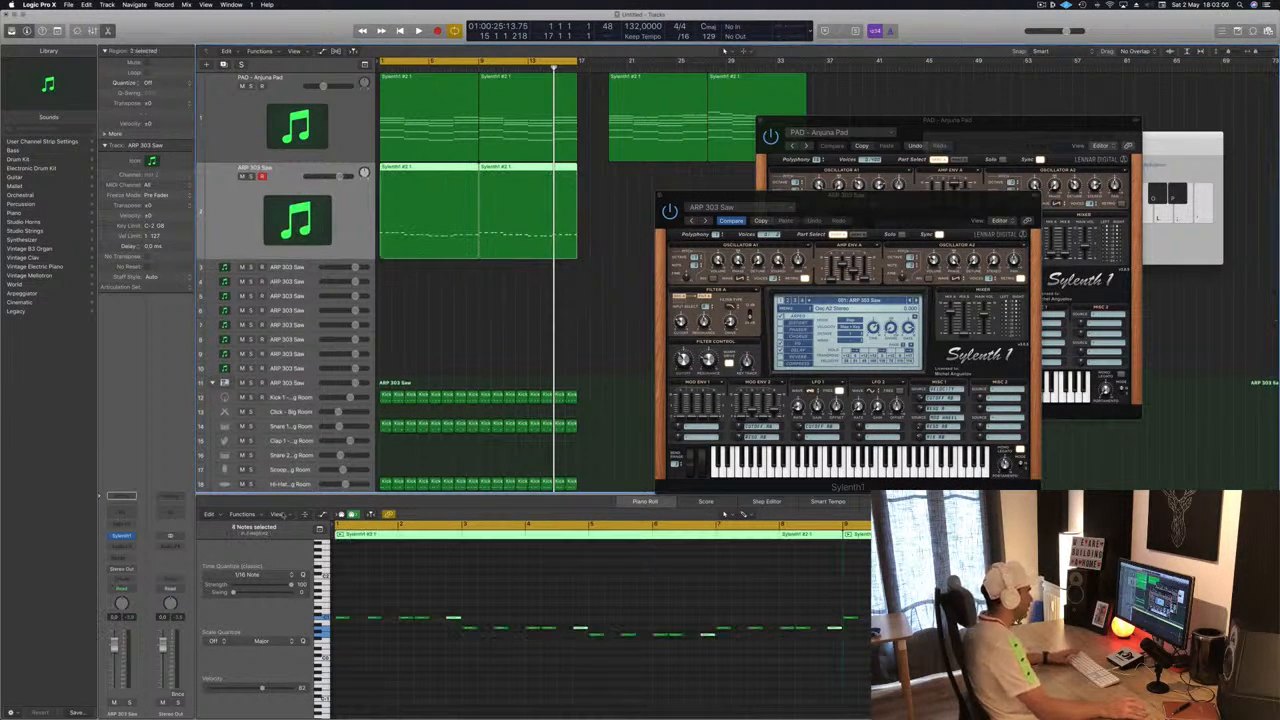
- Browse the Sylenth1 presets on this track and load the BS Big Bass preset
left_click(788, 301)
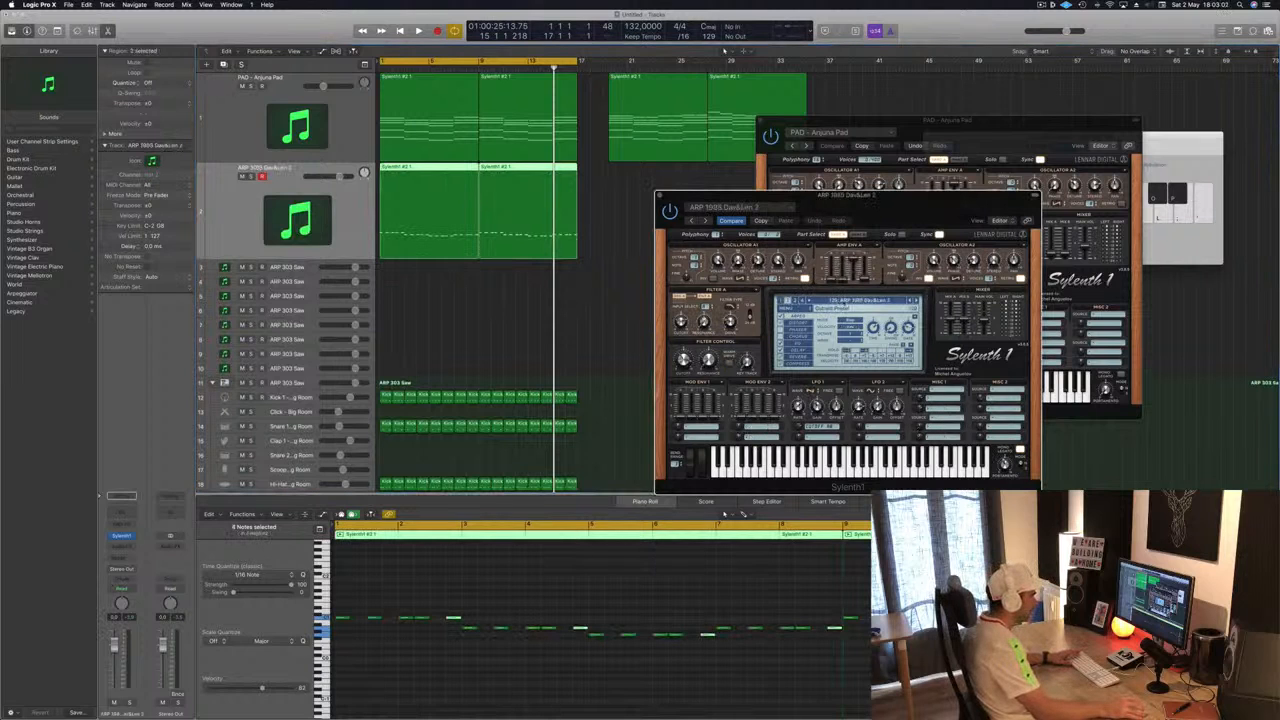
left_click(788, 301)
left_click(845, 301)
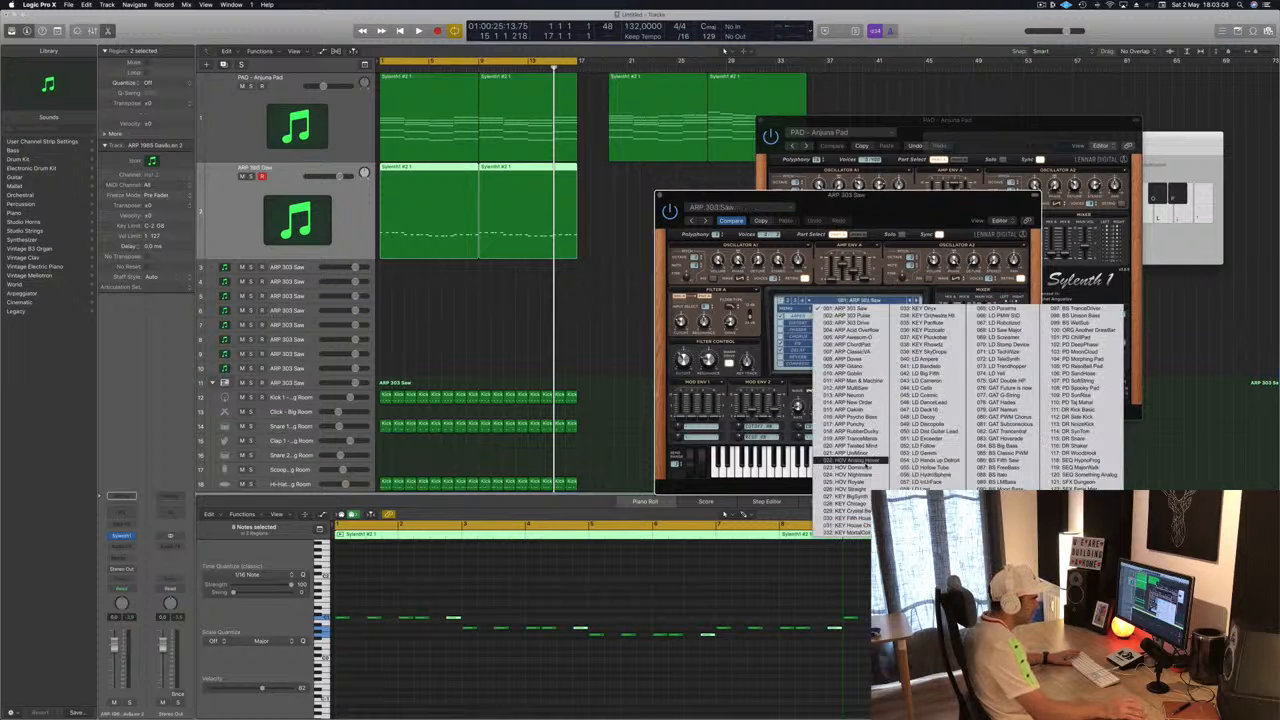
left_click(1000, 447)
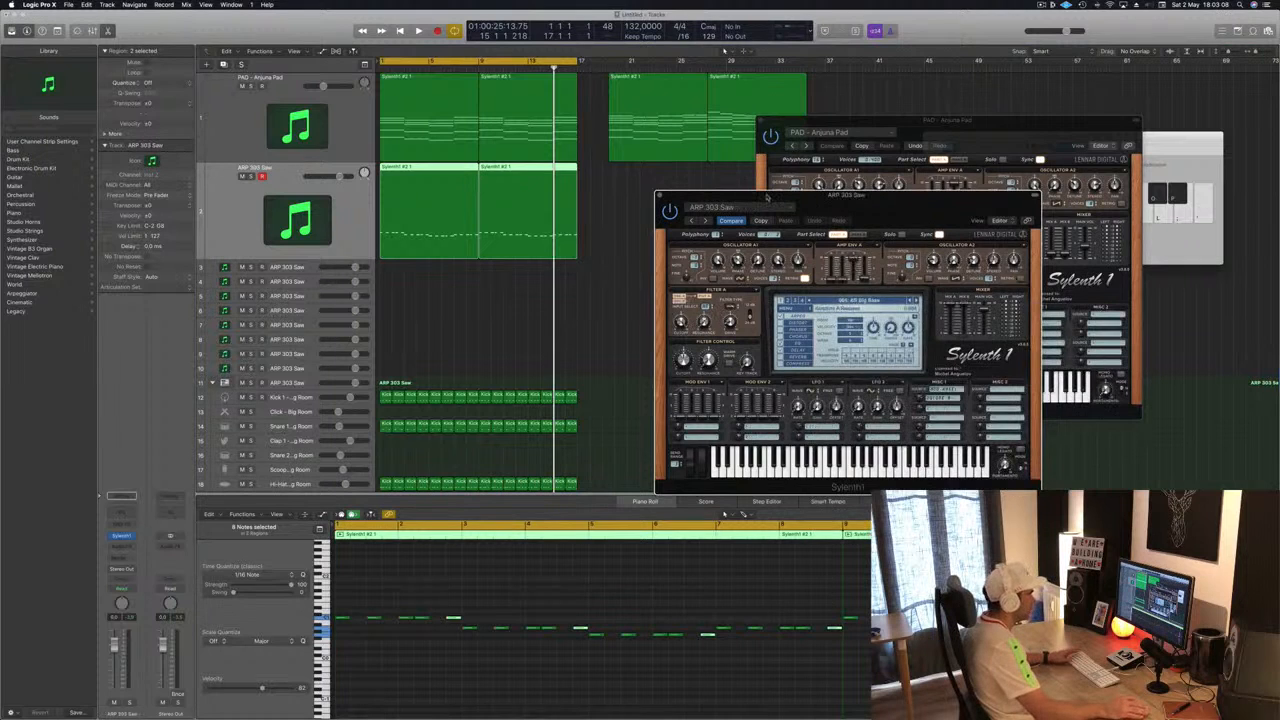
- Lower the bass track's volume slightly and play the part back
left_click_drag(850, 195, 921, 92)
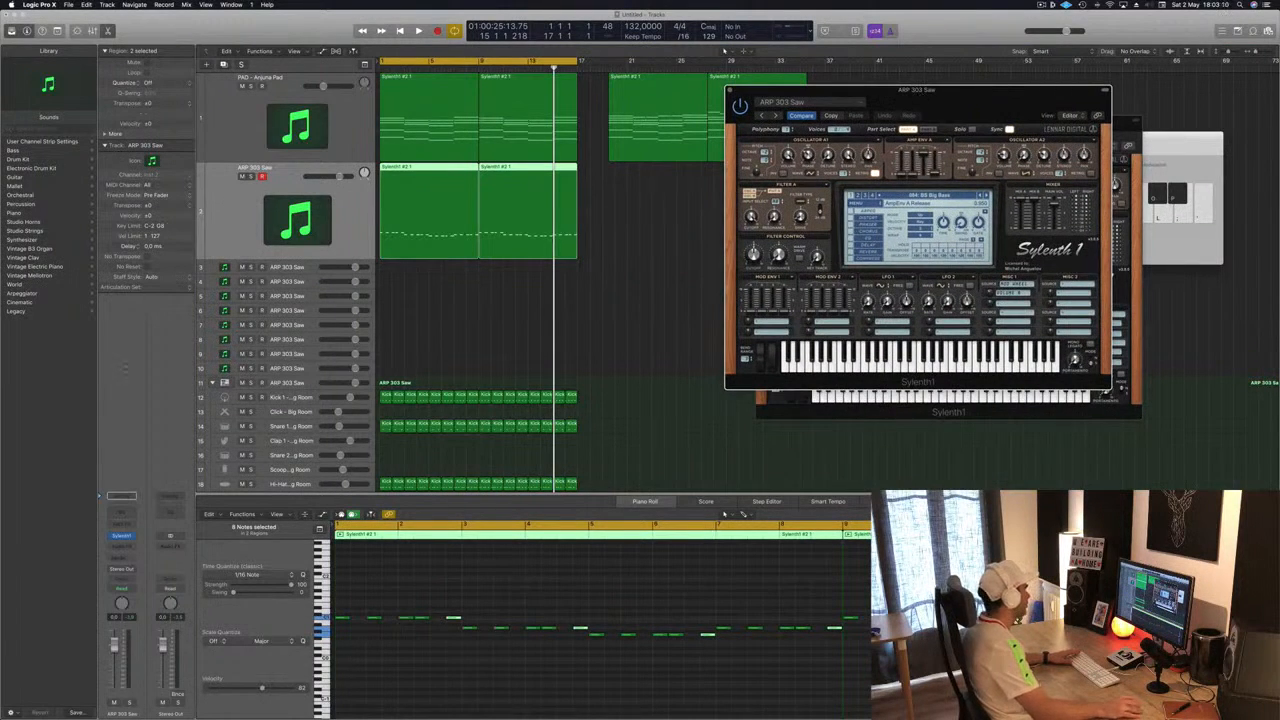
left_click(101, 603)
left_click_drag(113, 658, 113, 666)
key("space")
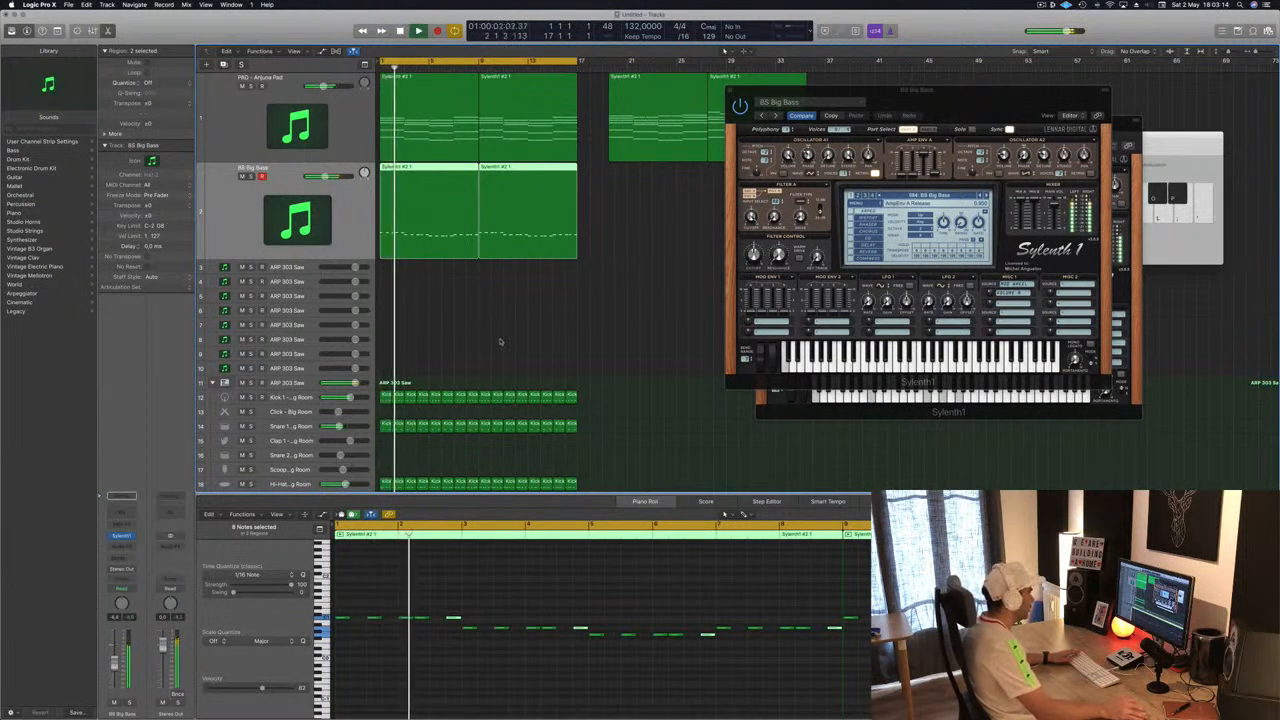
key("space")
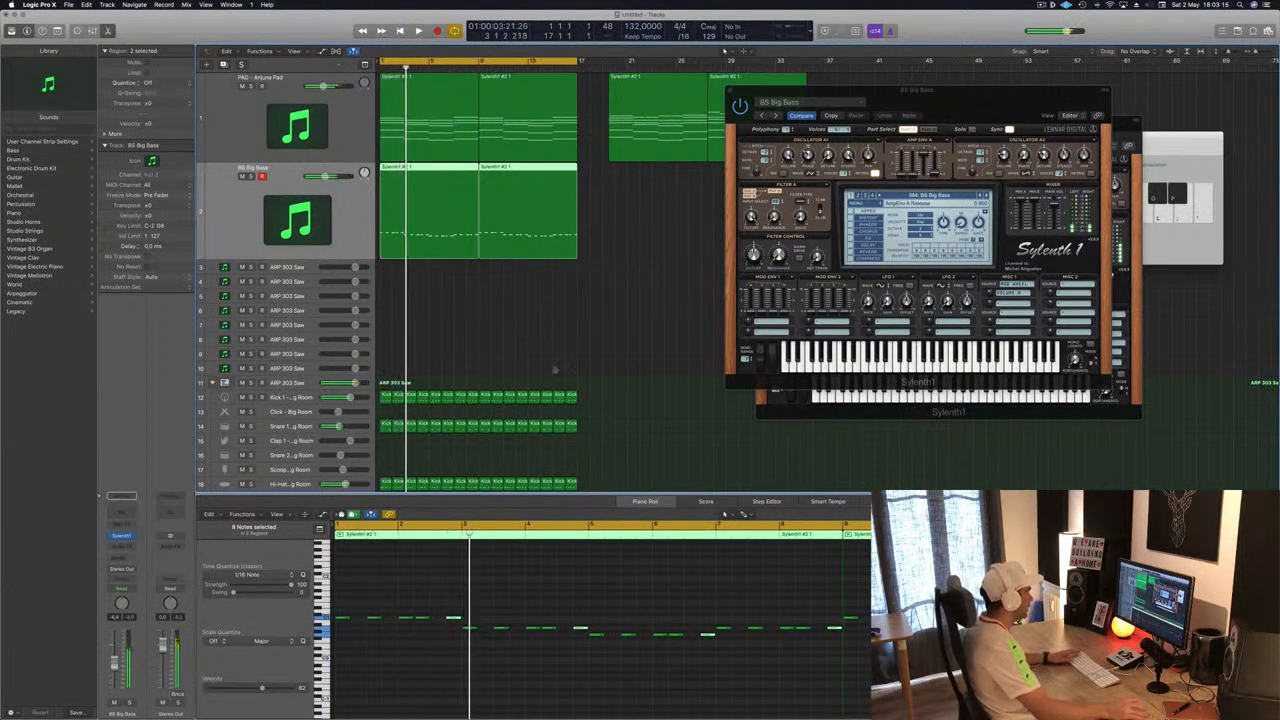
- Select all notes in the bass regions and transpose them up one octave
left_click(597, 590)
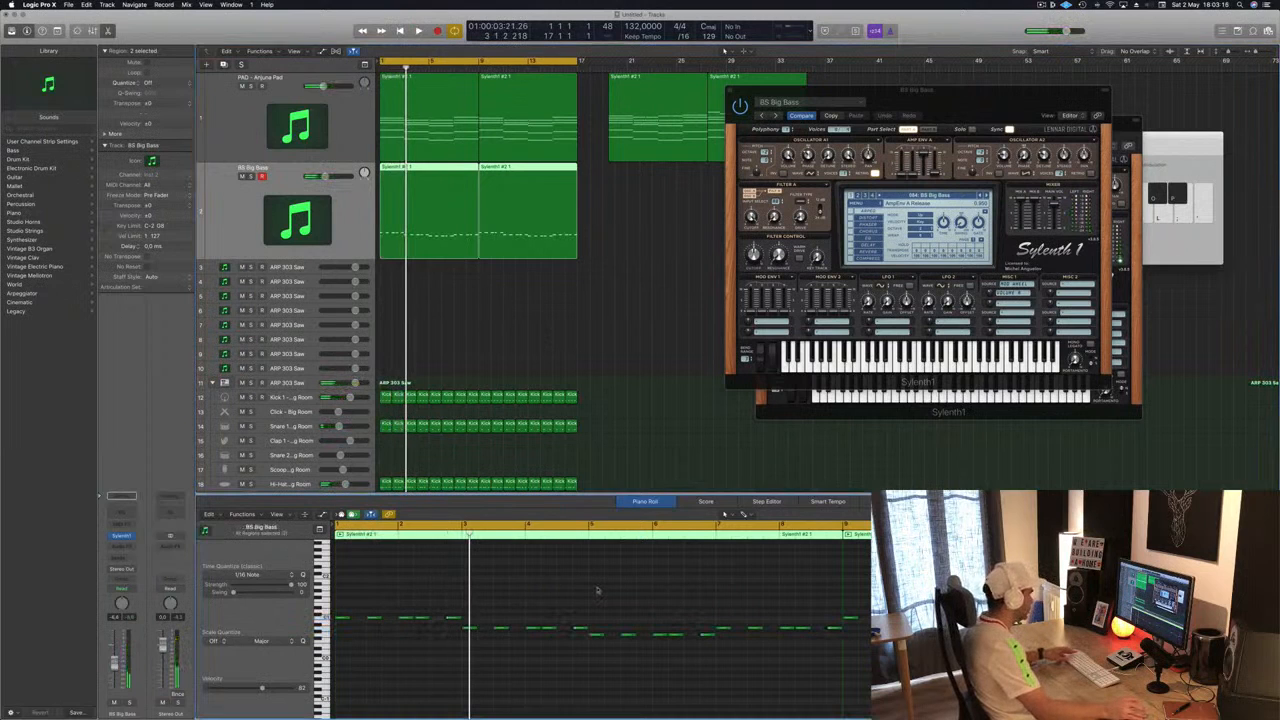
key("super+a")
key("alt+shift+Up")
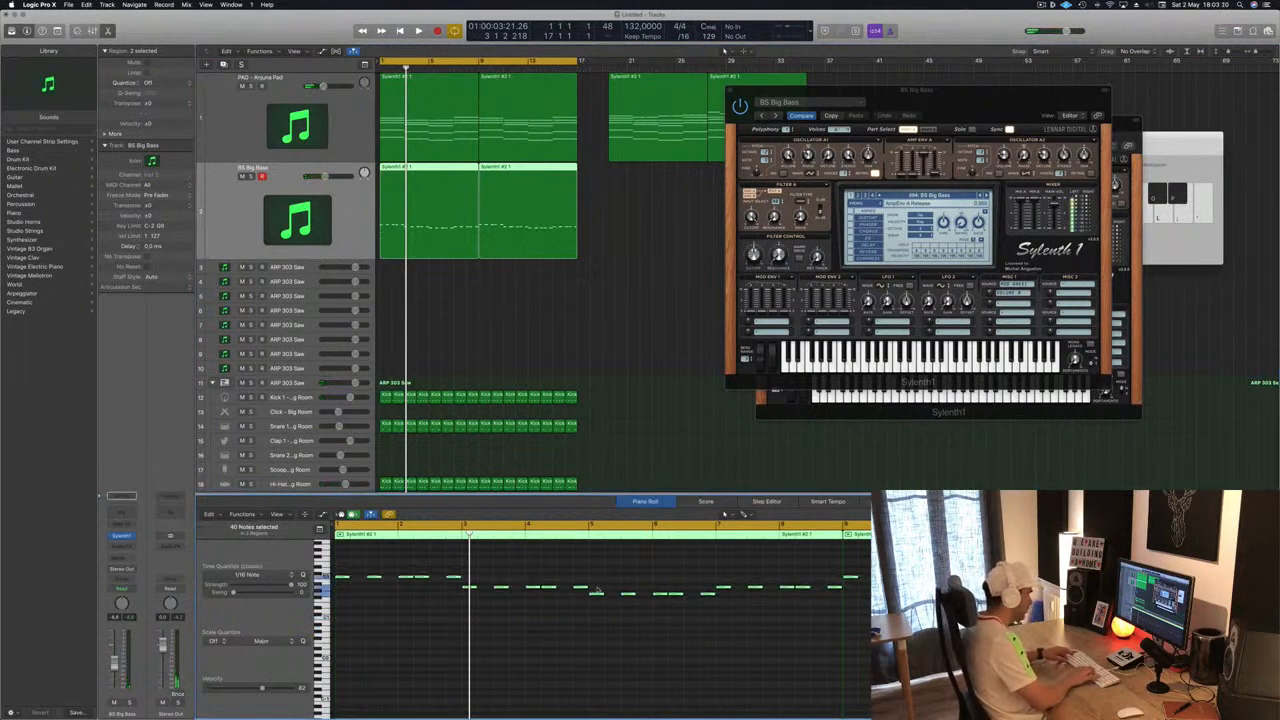
- Play back the transposed bass part while moving the instrument window aside
key("space")
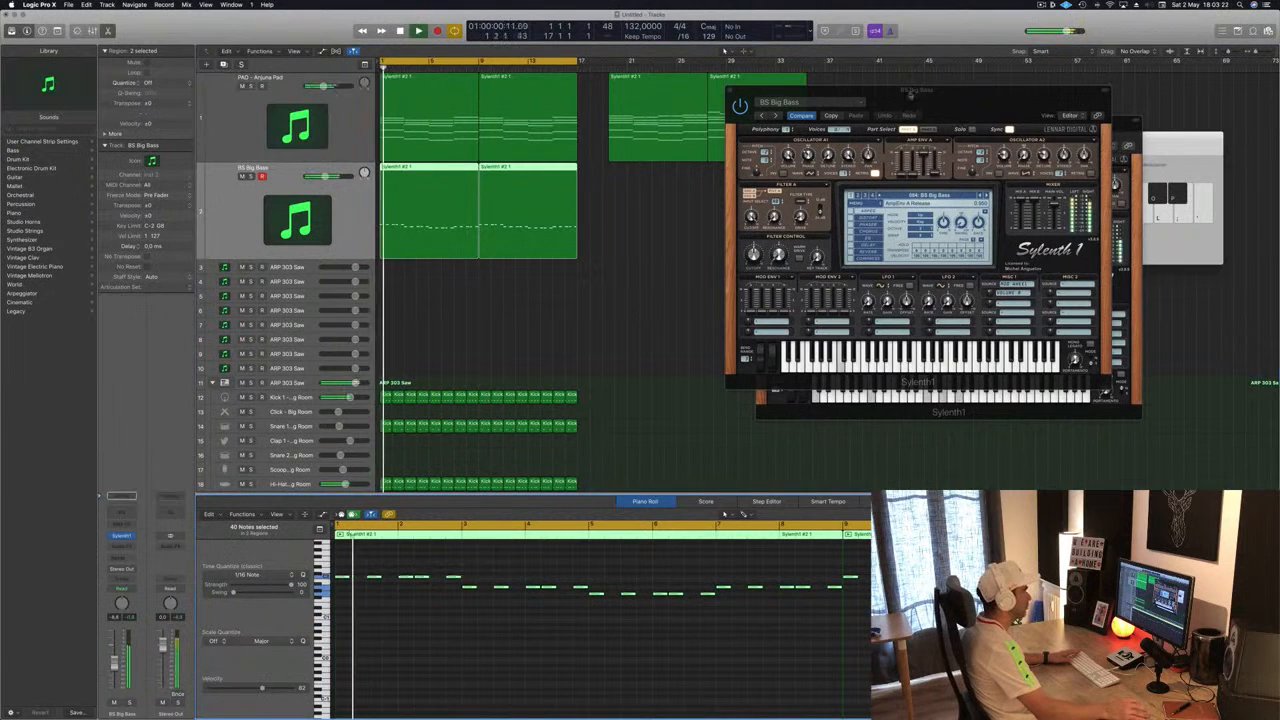
left_click_drag(910, 91, 778, 165)
key("space")
key("space")
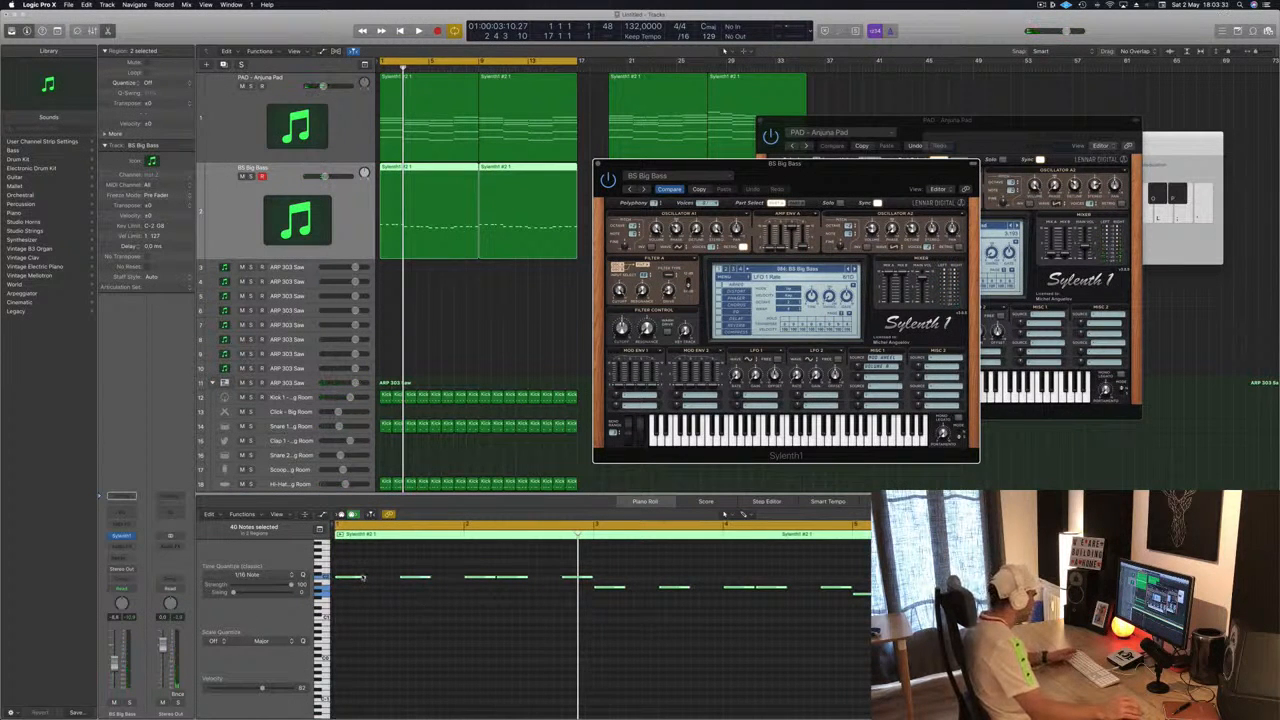
mouse_move(365, 580)
left_mouse_down()
mouse_move(343, 579)
mouse_move(390, 582)
left_mouse_up()
key("space")
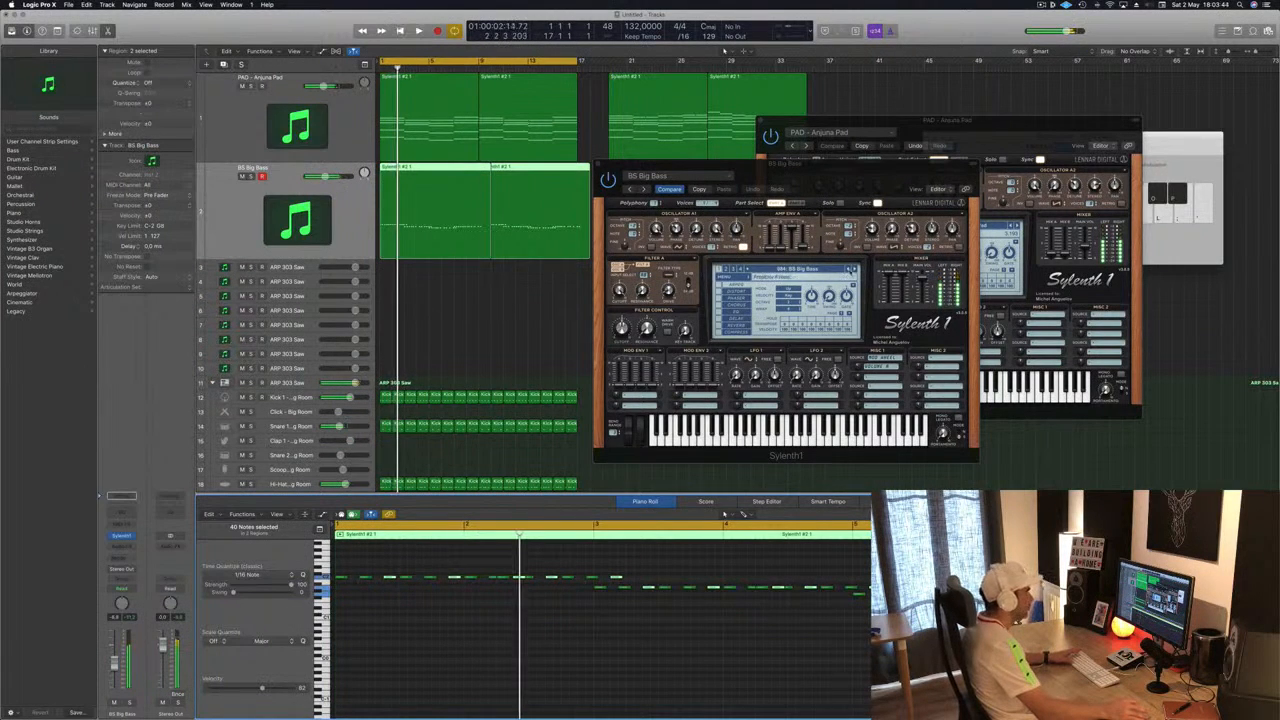
- Step through the next Sylenth1 presets, such as BS Classic PWM and BS Italo, during playback
key("space")
left_click(855, 269)
left_click(856, 269)
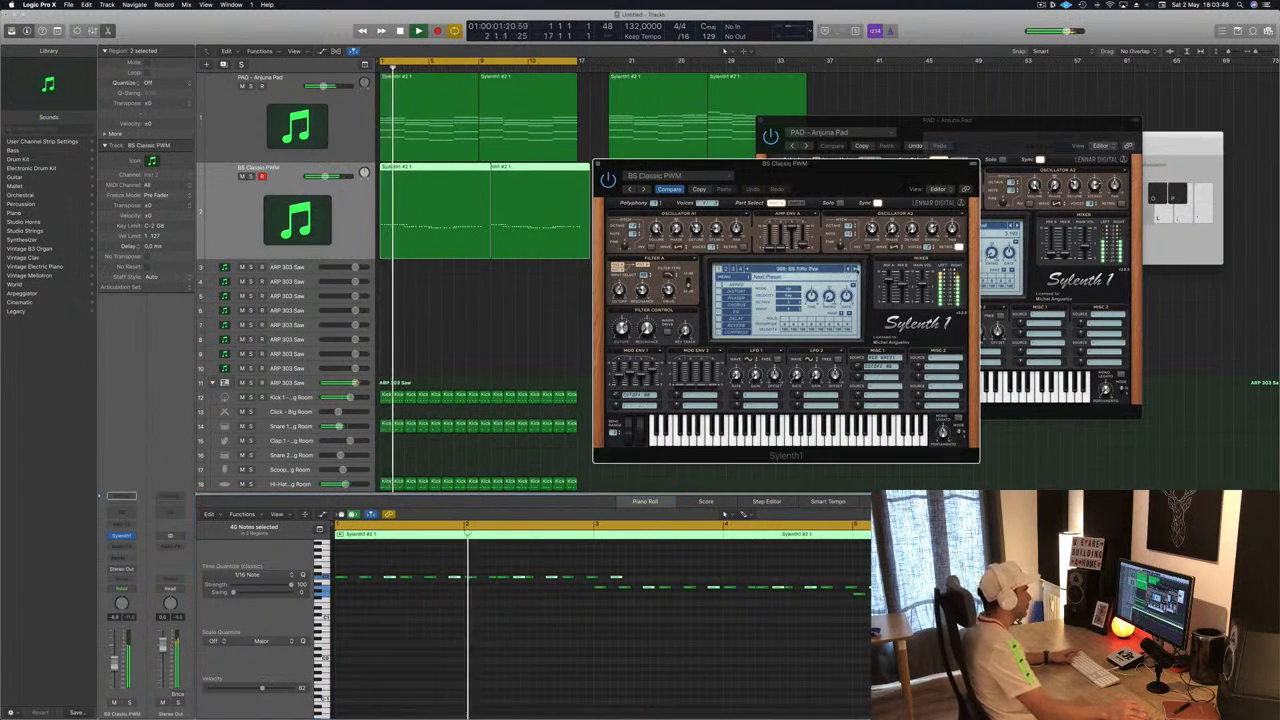
left_click(855, 269)
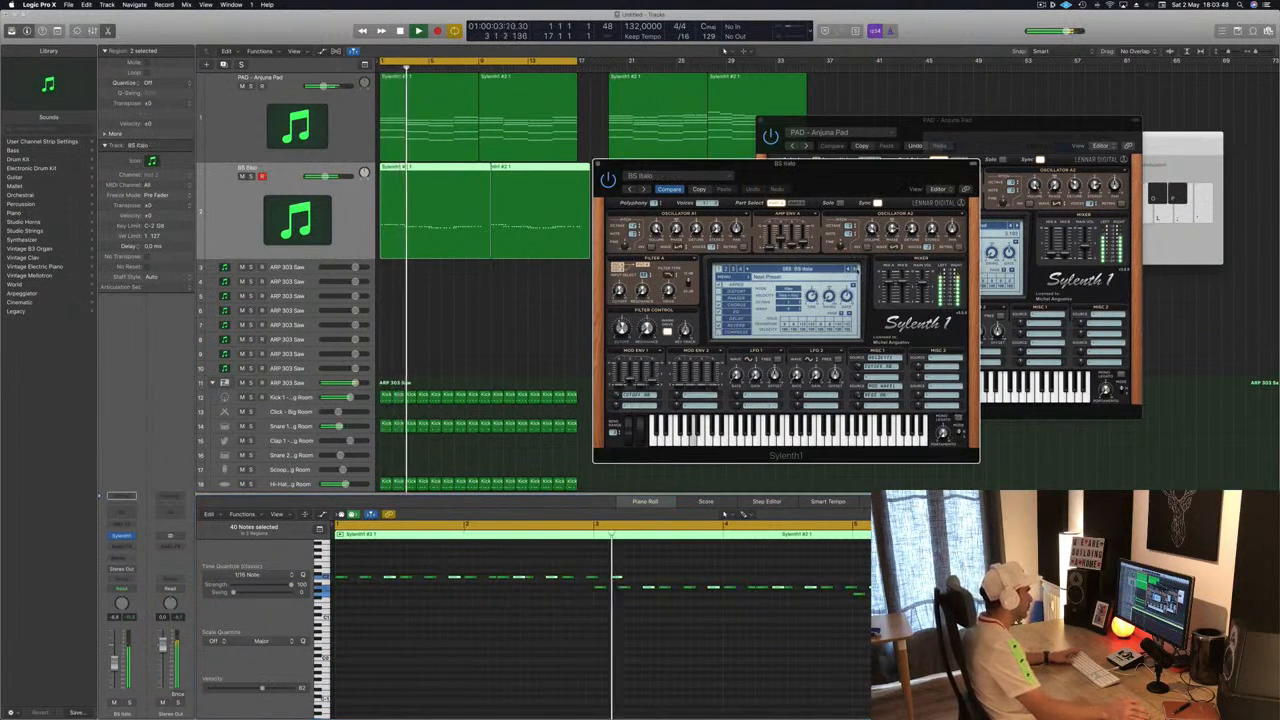
- Select a group of notes in the middle of the first bass region, delete them and play back
left_click(627, 573)
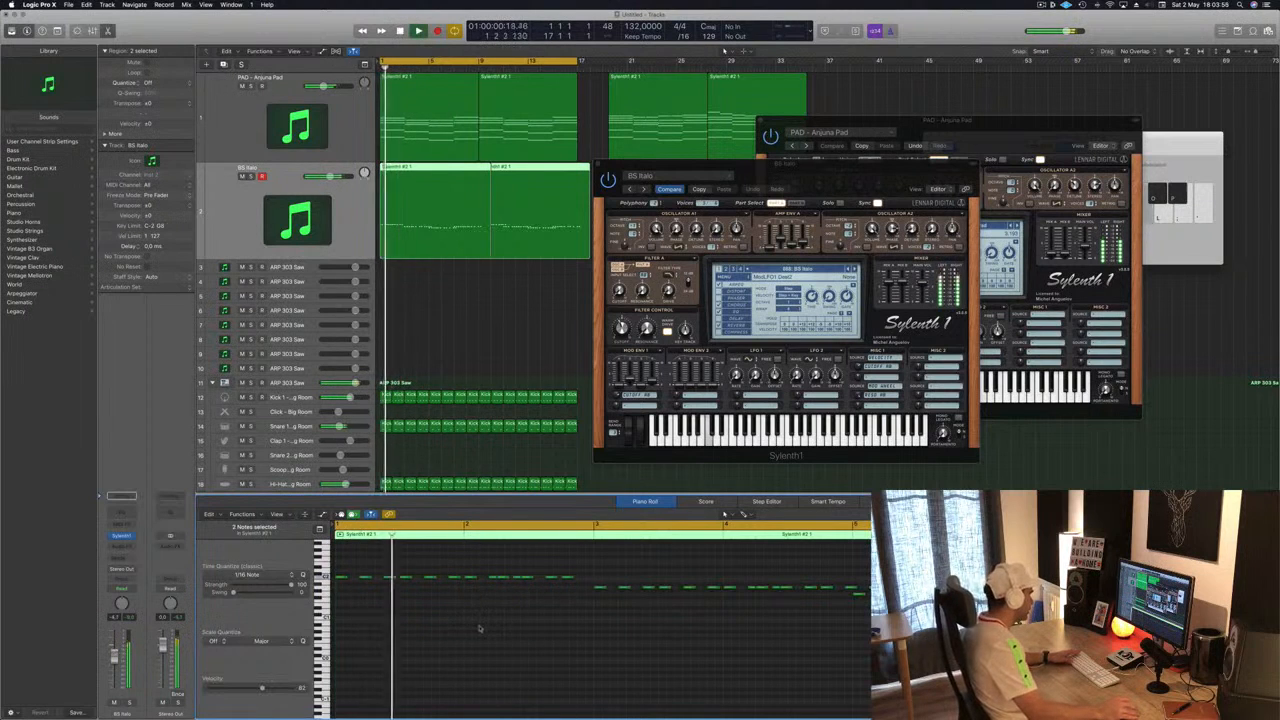
left_click_drag(584, 570, 470, 590)
key("Delete")
key("space")
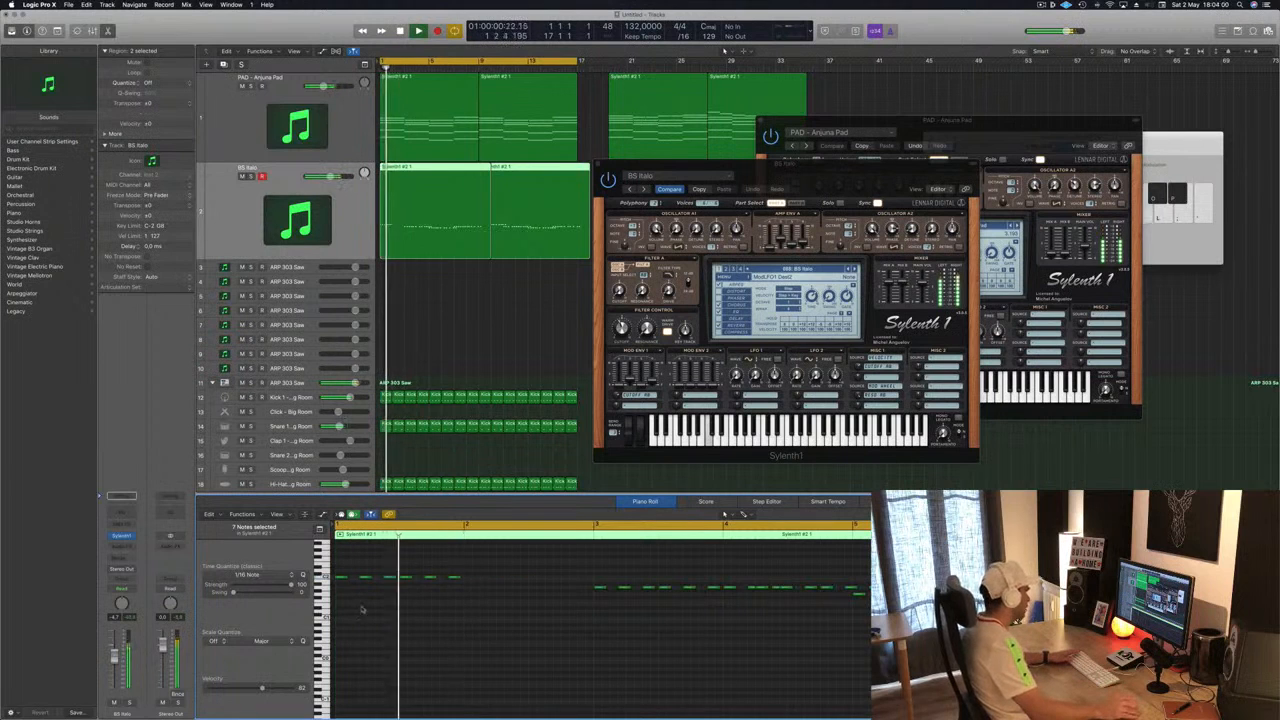
- Keep stepping through Sylenth1 bass and pad presets while toggling playback
left_click(855, 269)
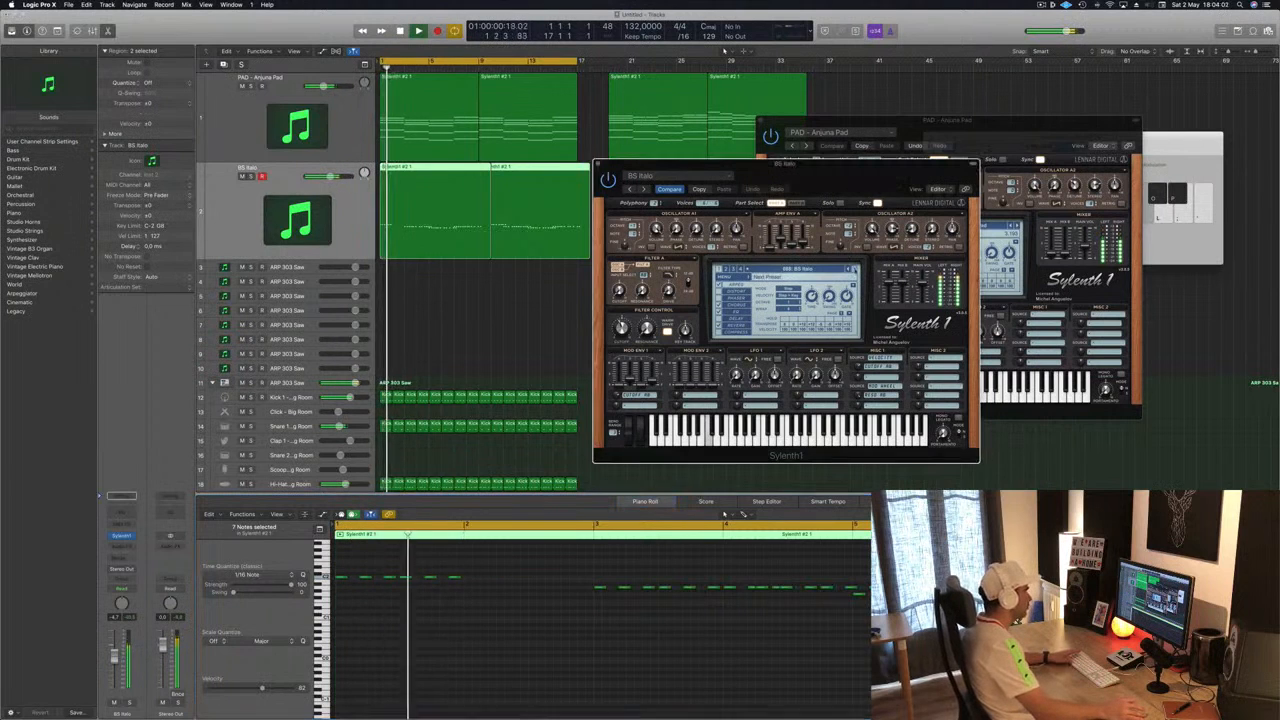
key("space")
key("space")
left_click(855, 269)
key("space")
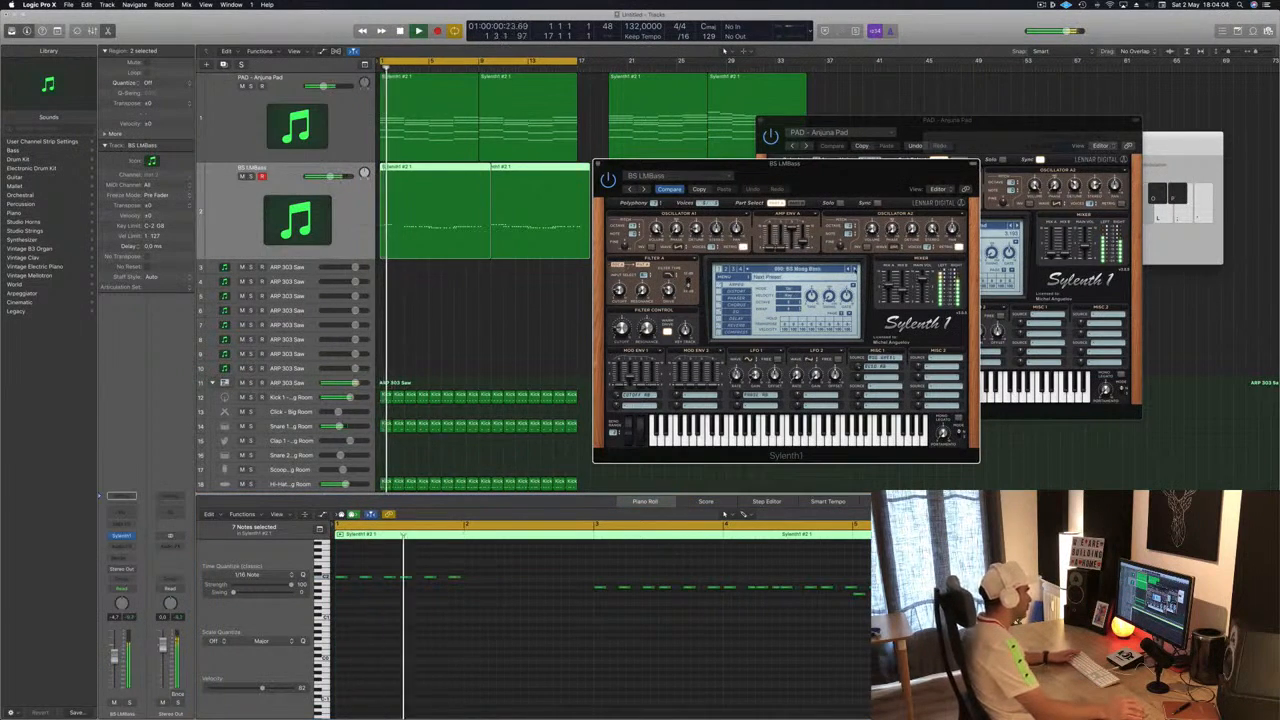
left_click(855, 269)
left_click(855, 269)
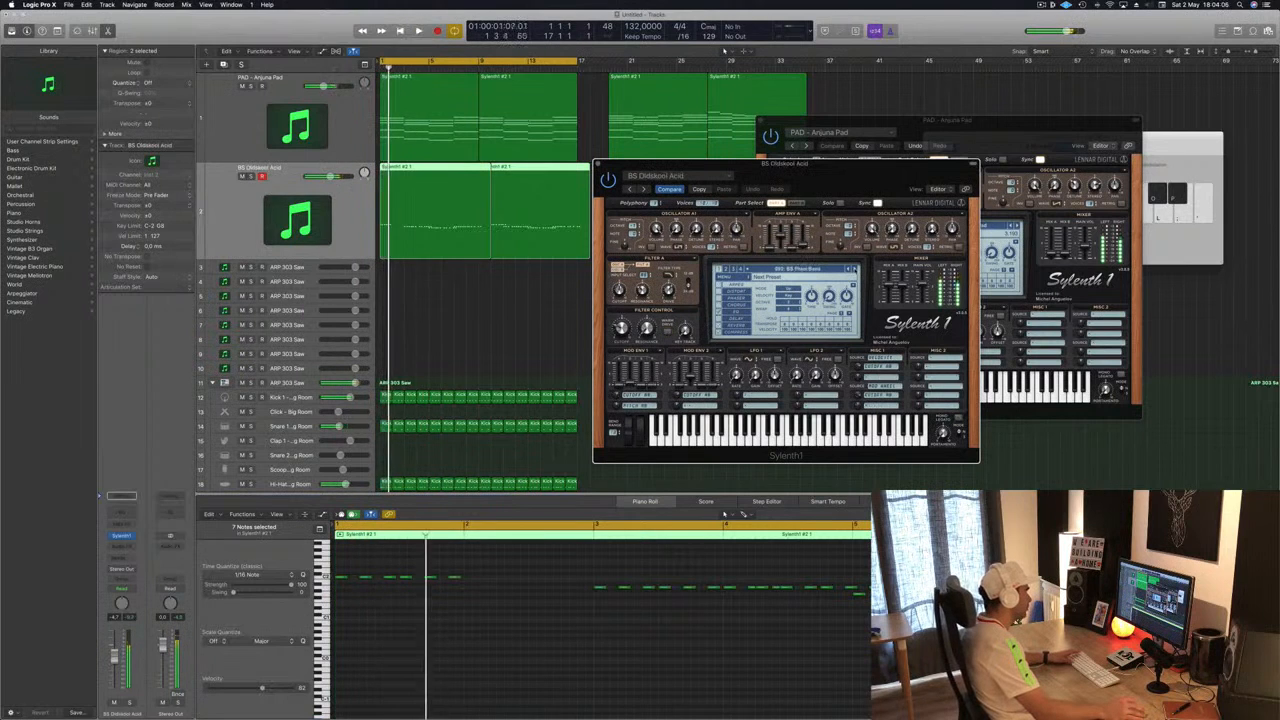
key("space")
key("space")
left_click(855, 269)
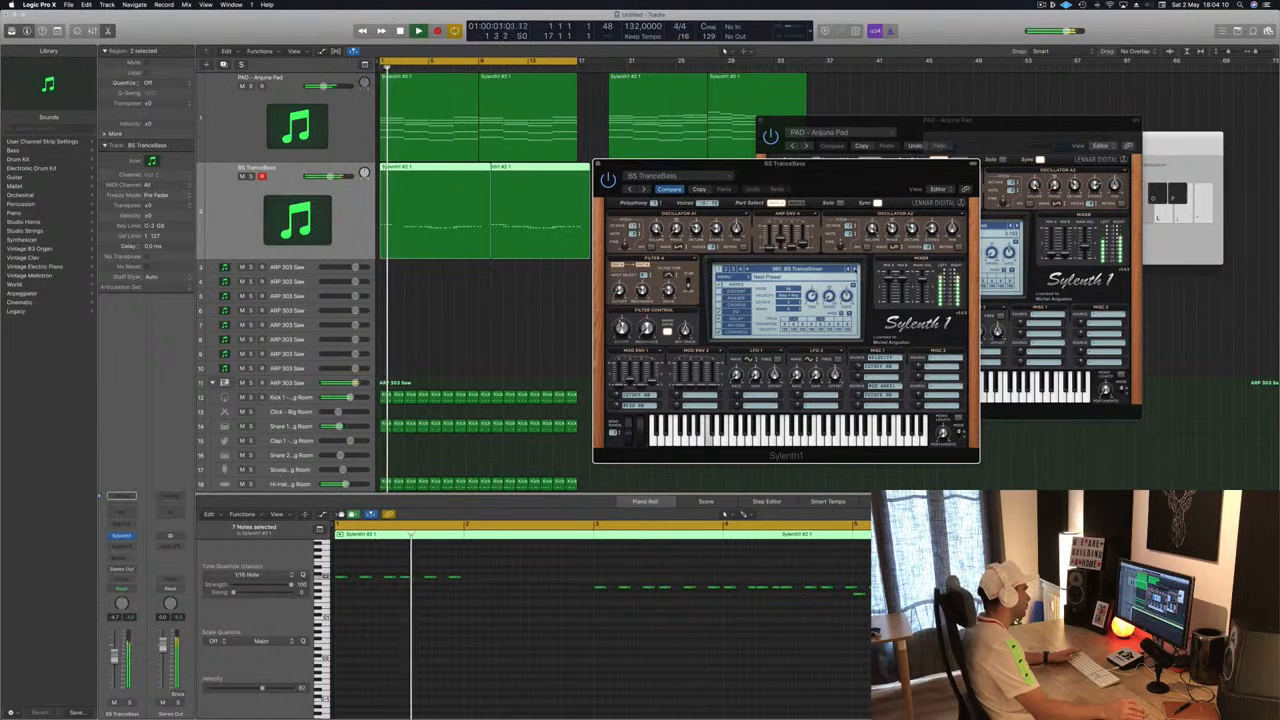
left_click(855, 269)
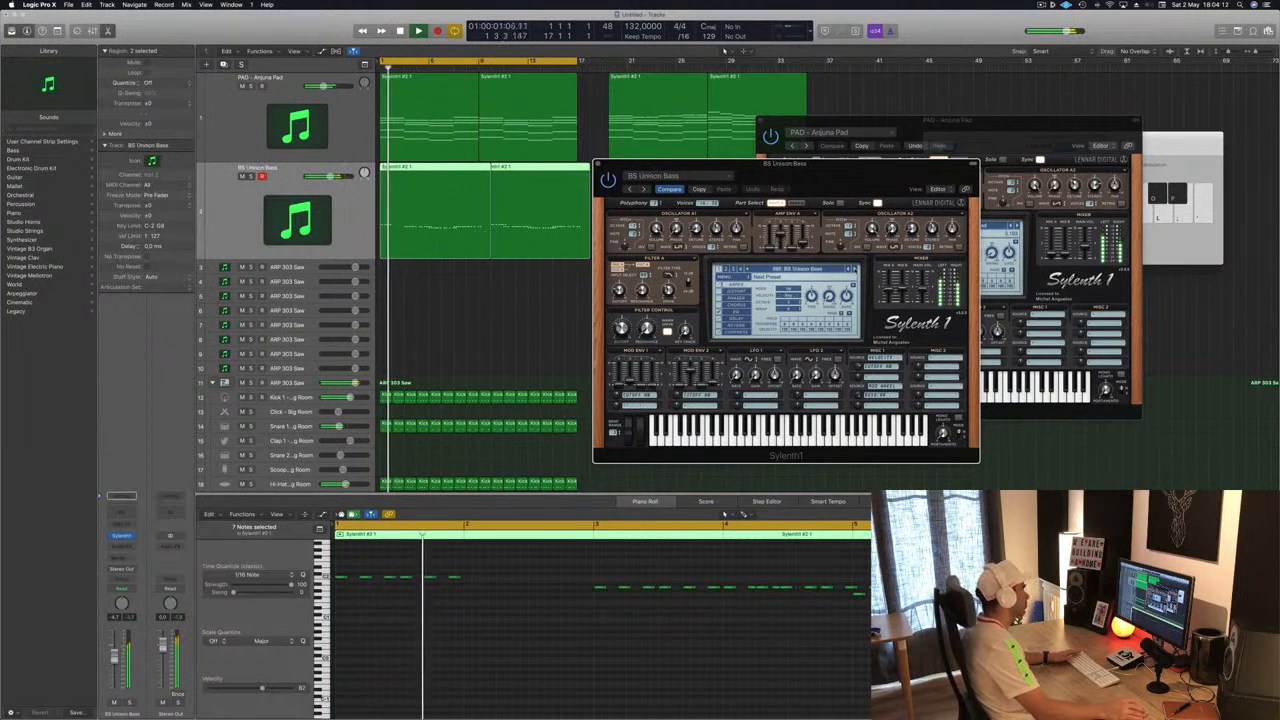
left_click(855, 269)
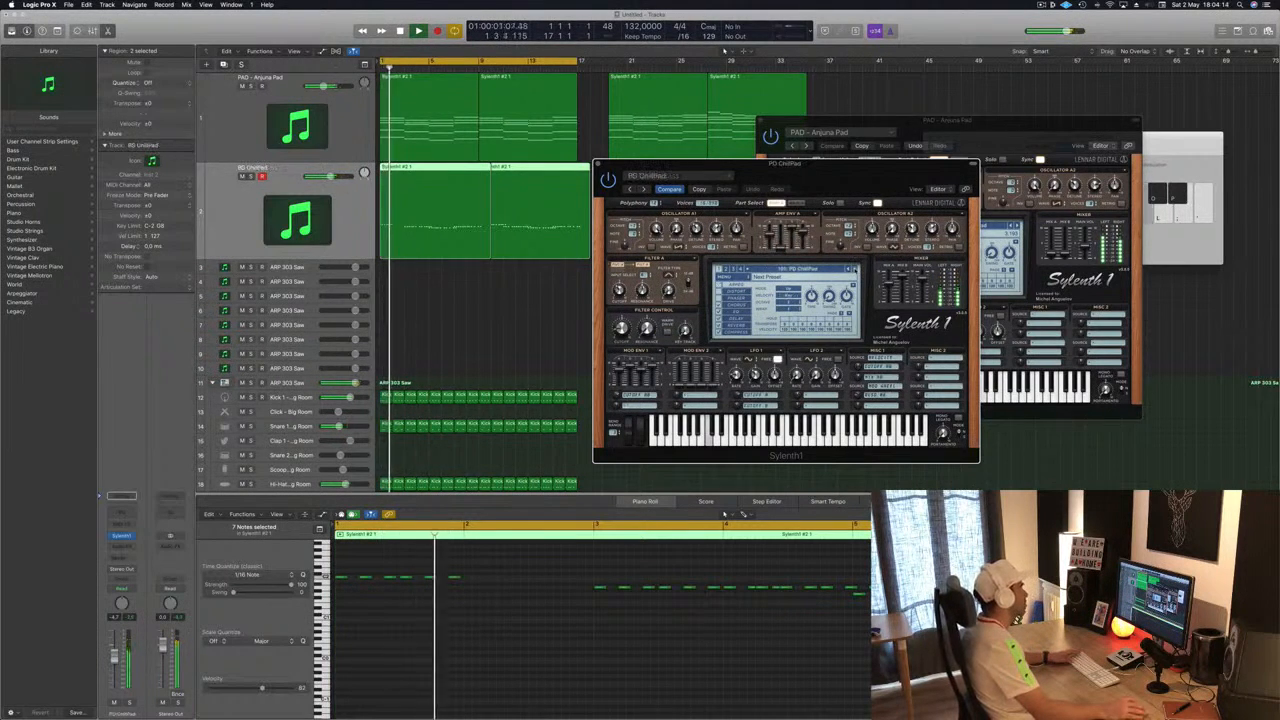
left_click(852, 269)
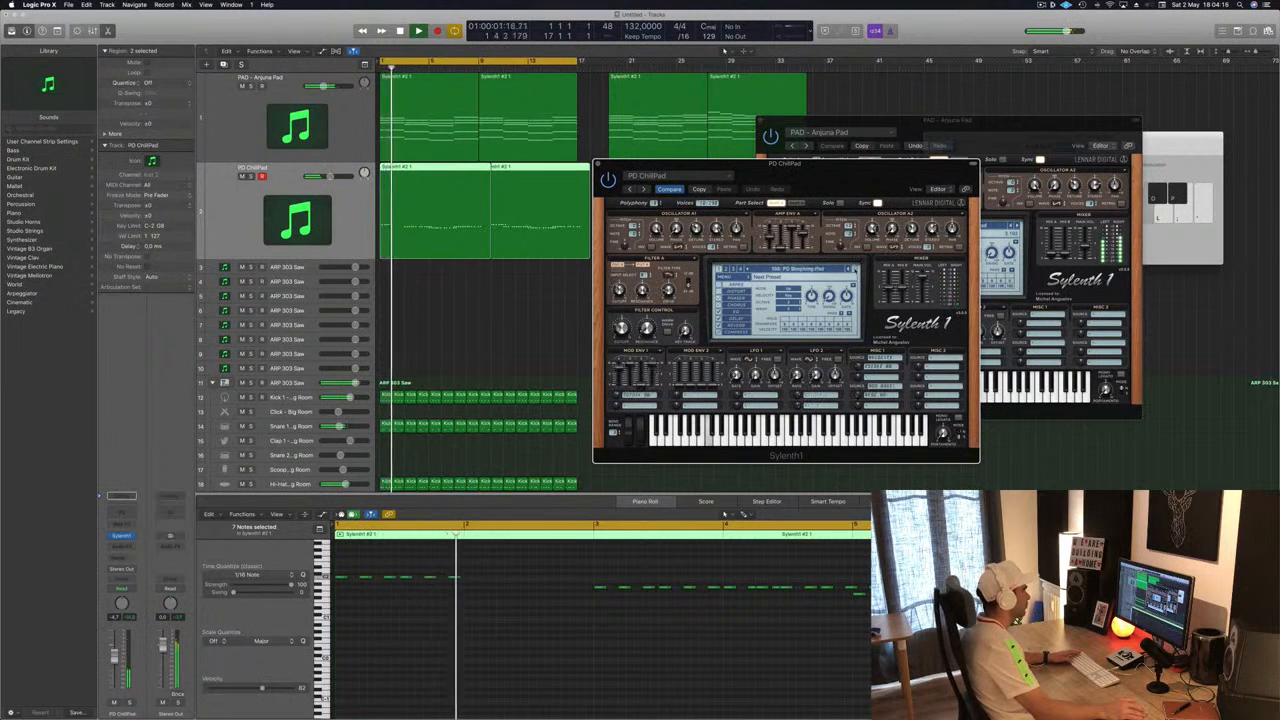
- Open the Sylenth1 preset list, pick another preset and step forward to BS Books
left_click(770, 270)
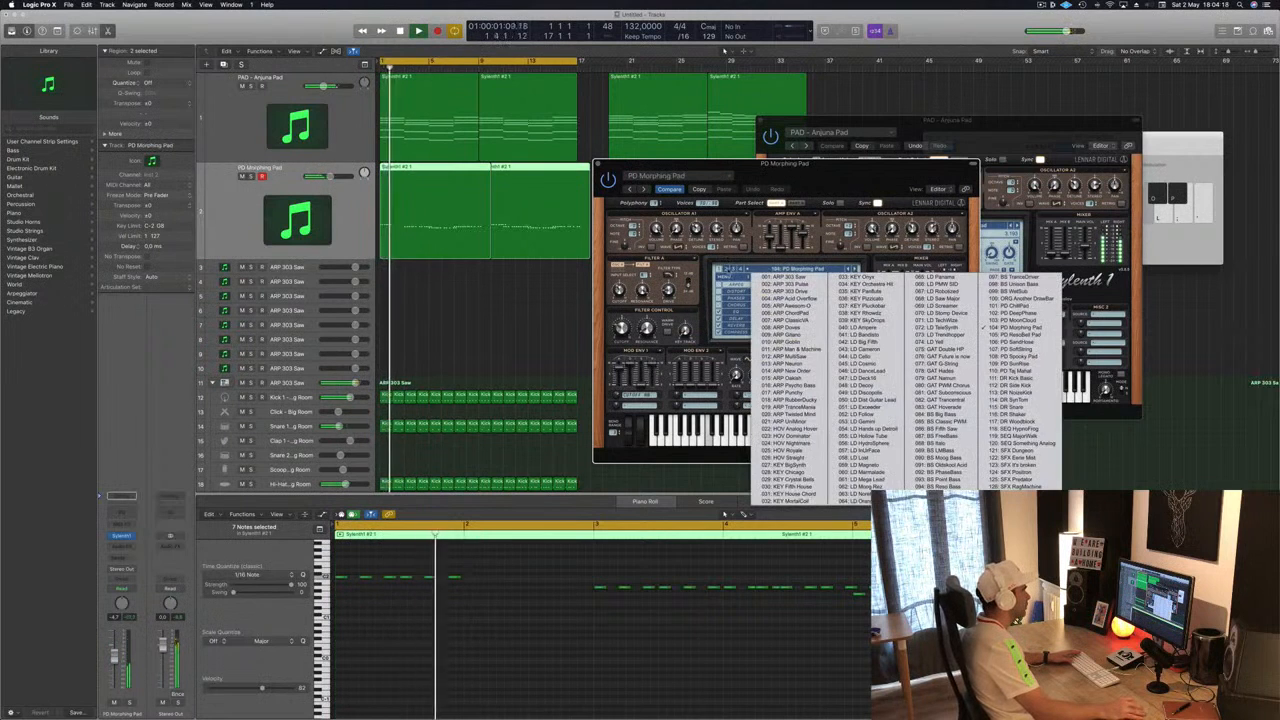
left_click(730, 269)
left_click(730, 269)
left_click(772, 269)
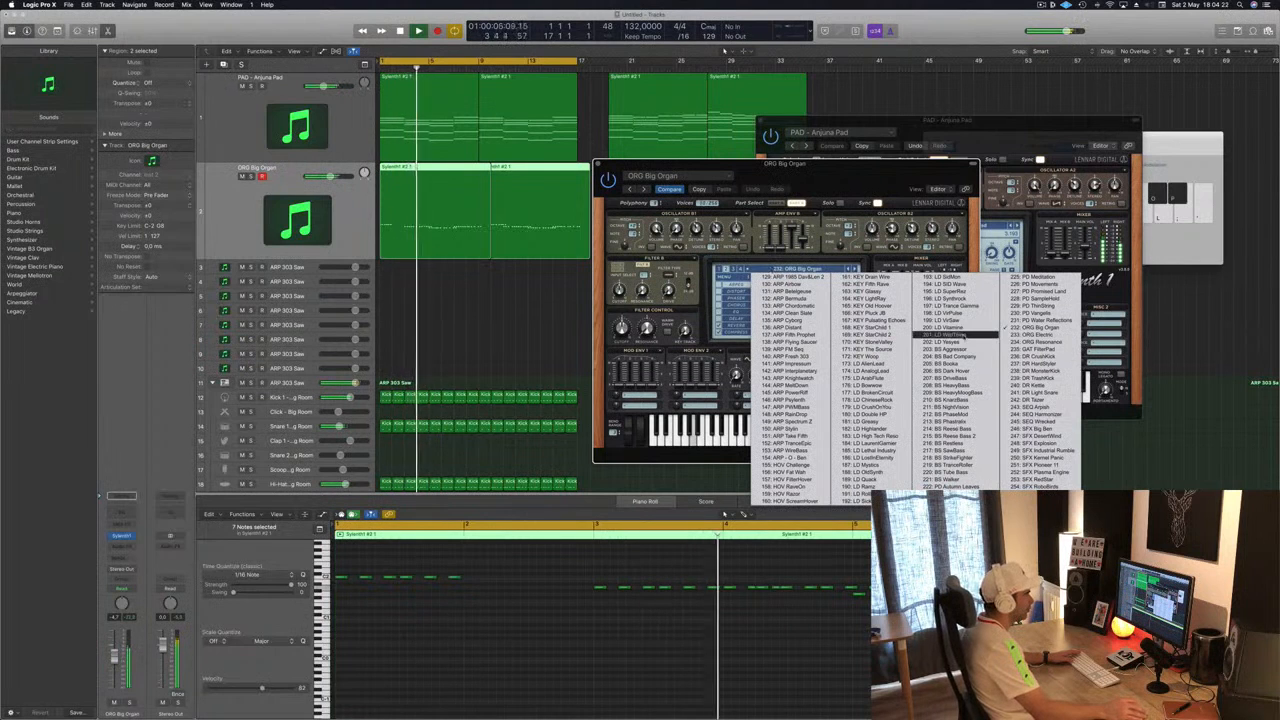
left_click(958, 349)
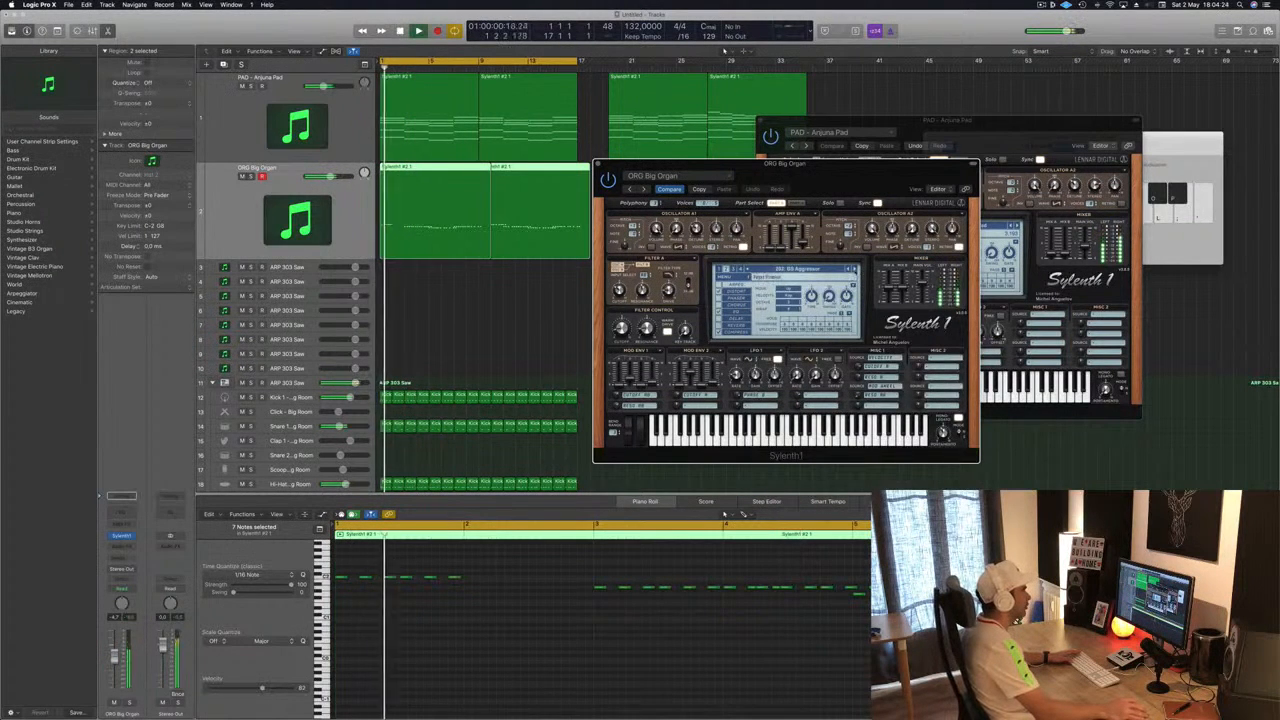
left_click(856, 270)
left_click(856, 270)
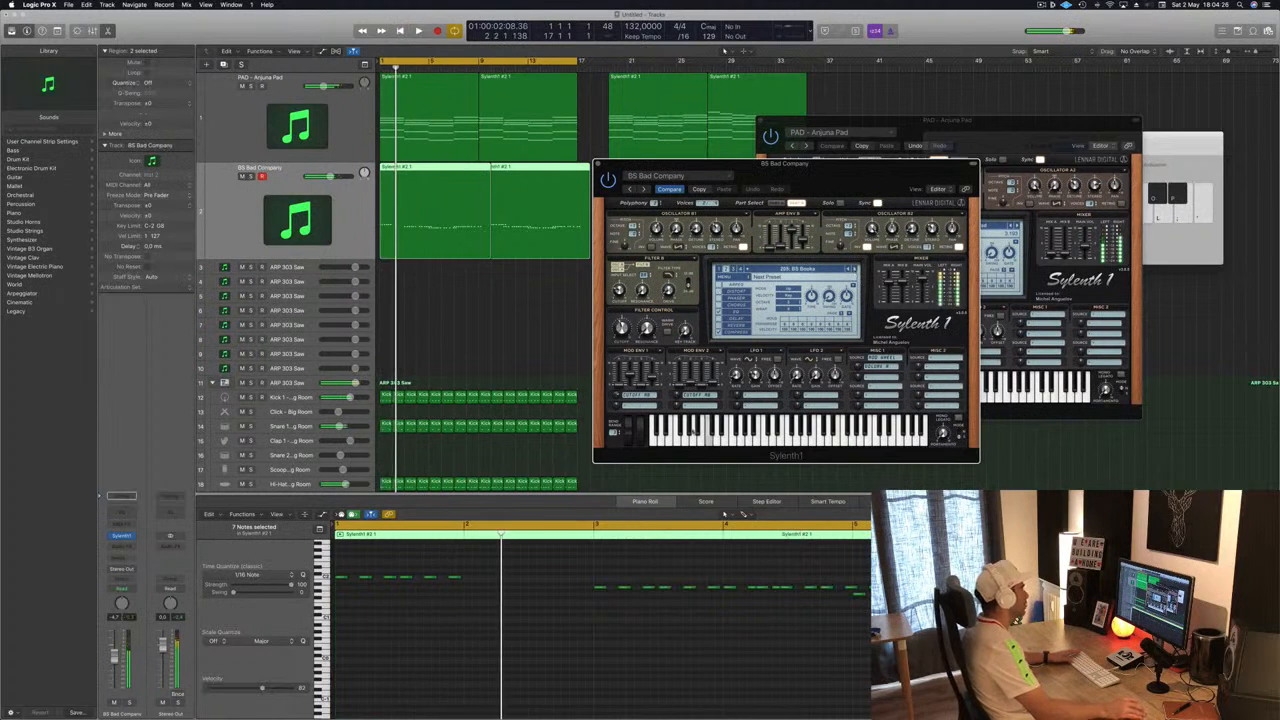
- Select a group of notes in the bass region, move them about one bar later and play back
left_click_drag(545, 562, 472, 584)
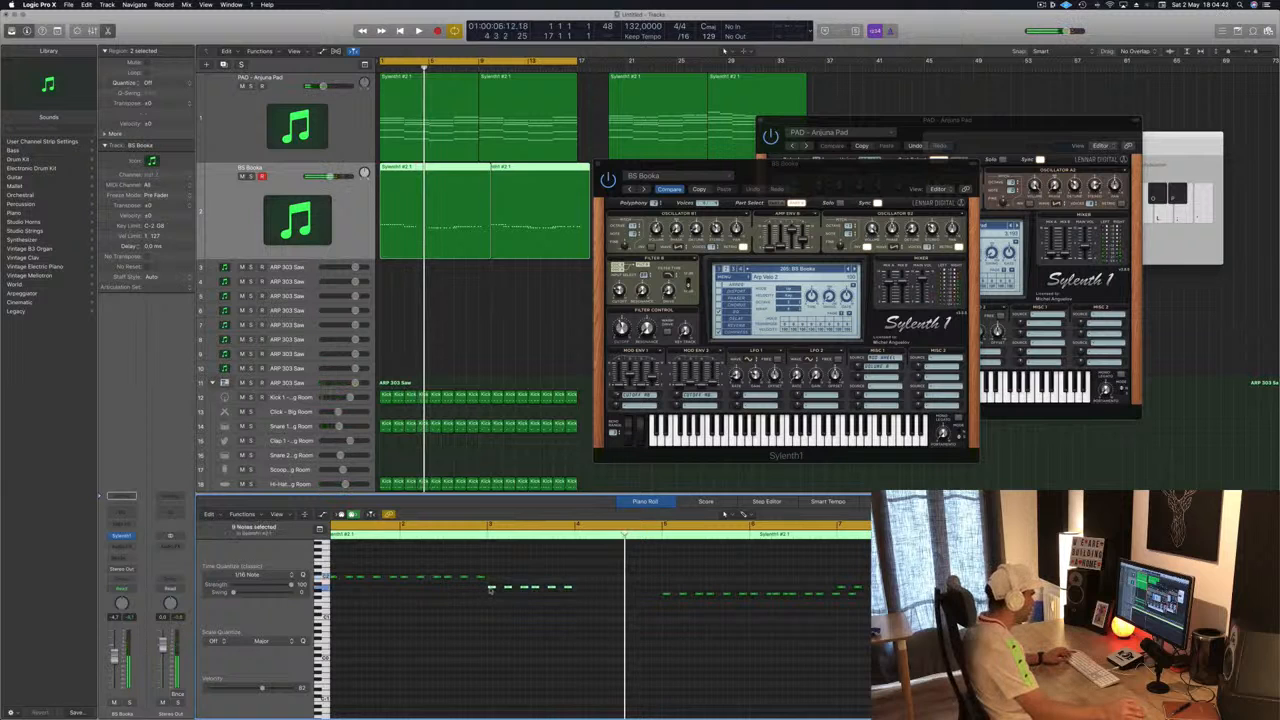
left_click_drag(490, 590, 578, 592)
key("space")
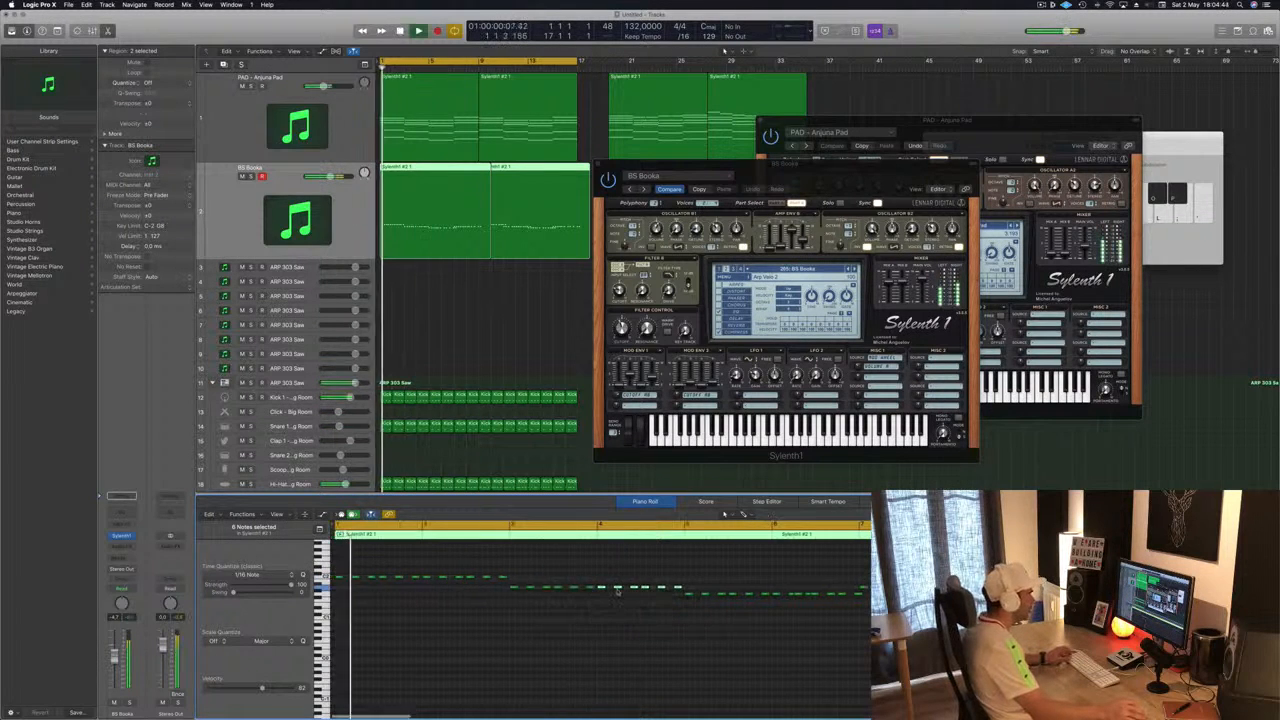
- Lower the selected bass notes slightly in pitch in the piano roll and deselect them
mouse_move(712, 592)
left_mouse_down()
mouse_move(797, 621)
mouse_move(636, 597)
mouse_move(714, 600)
left_mouse_up()
left_click(797, 587)
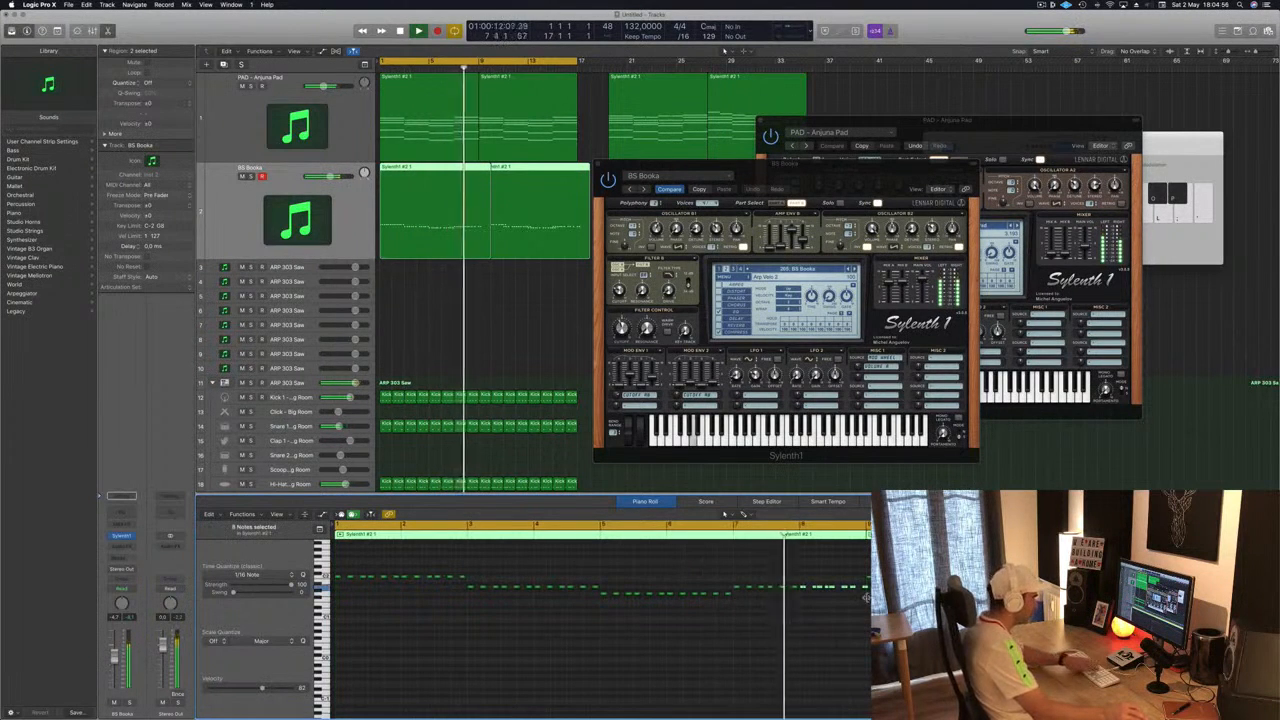
- Shorten the end of the bass region, return the playhead to the start and zoom the arrangement out
left_click_drag(866, 597, 803, 592)
key("Return")
key("super+Left")
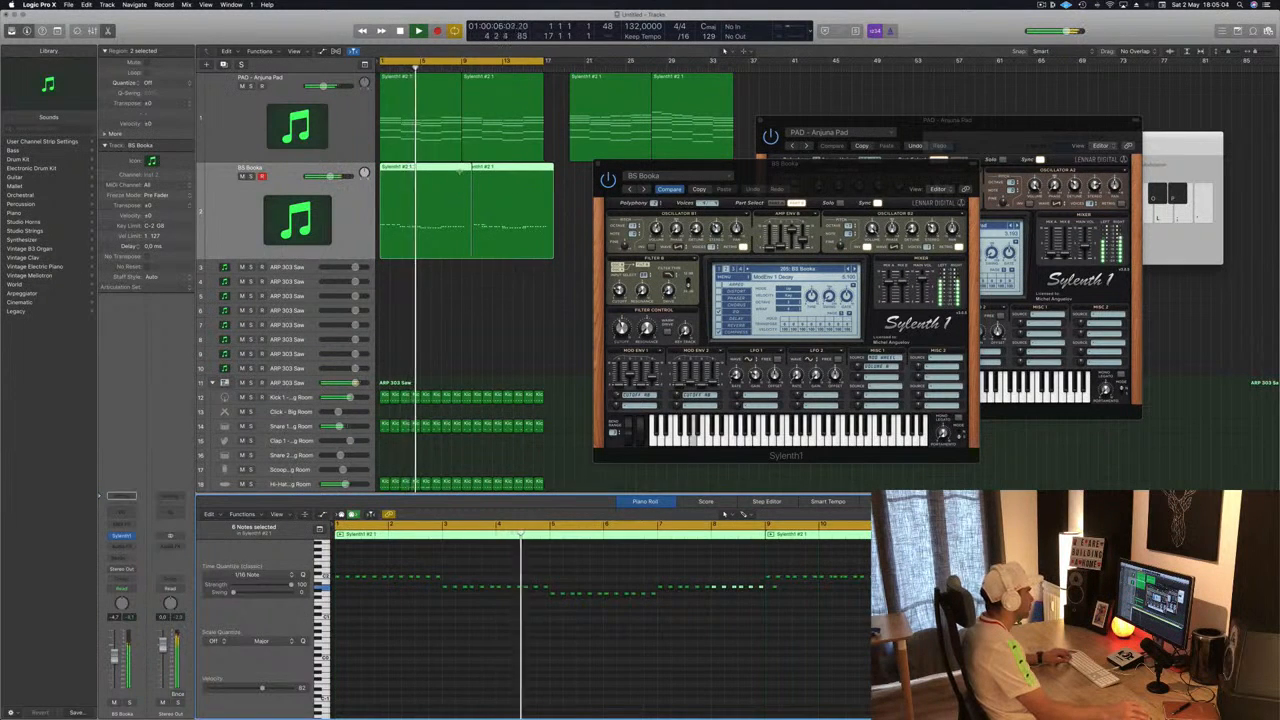
- Delete the second bass region, adjust the remaining bass region to fill its place and play back
left_click(465, 168)
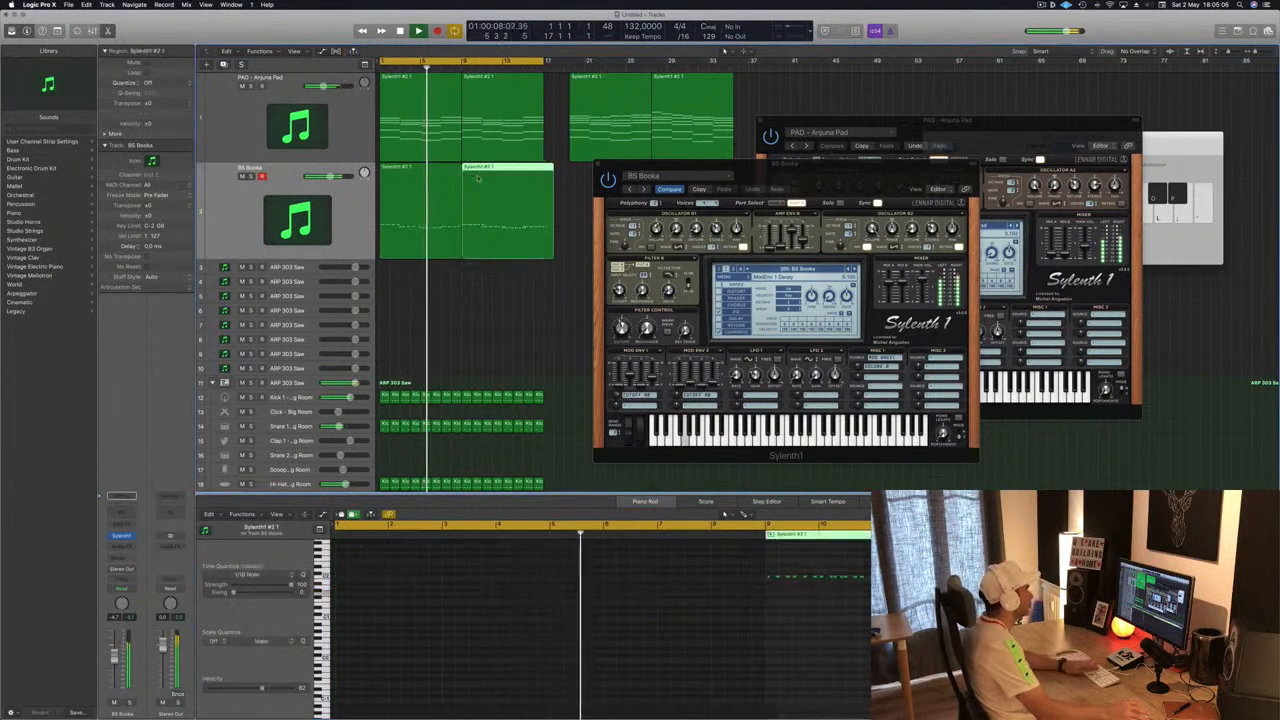
key("Delete")
left_click(430, 180)
left_click_drag(415, 168, 497, 168)
left_click(426, 248)
key("space")
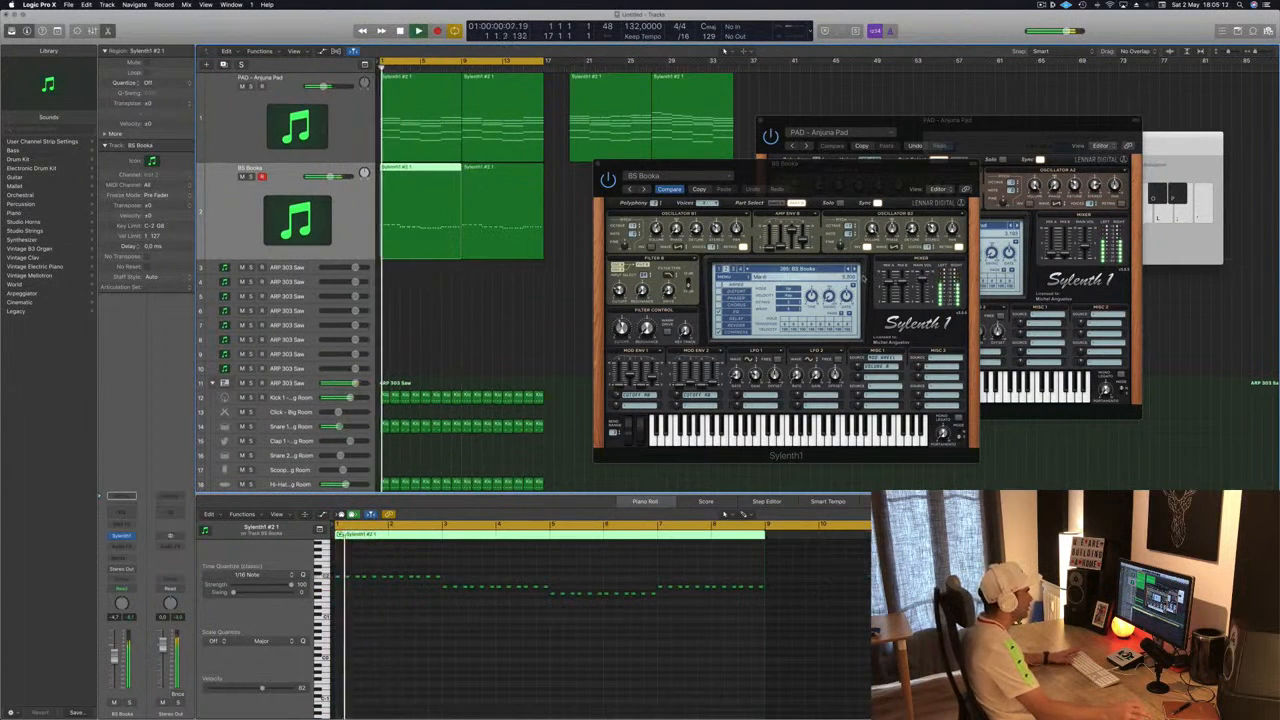
- Step forward through Sylenth1 presets to BS HeavyBass and move the plugin window aside
left_click(855, 269)
left_click(855, 269)
left_click(855, 269)
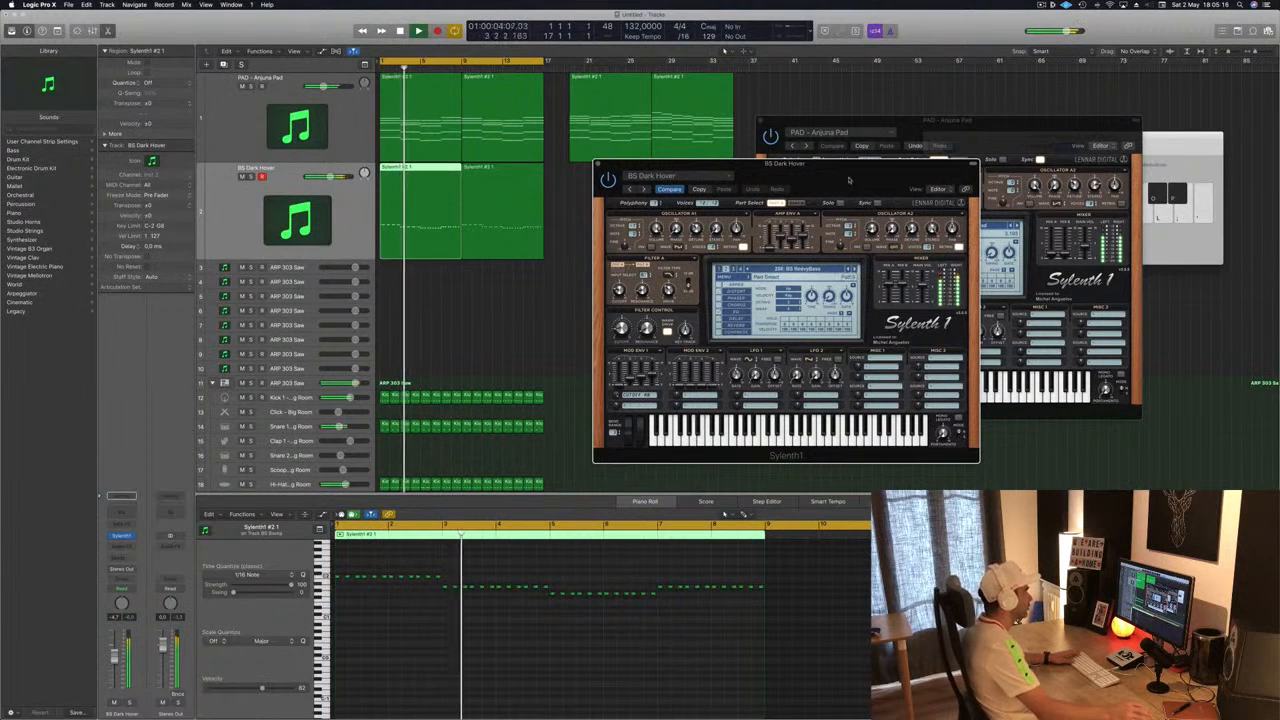
left_click_drag(849, 180, 866, 220)
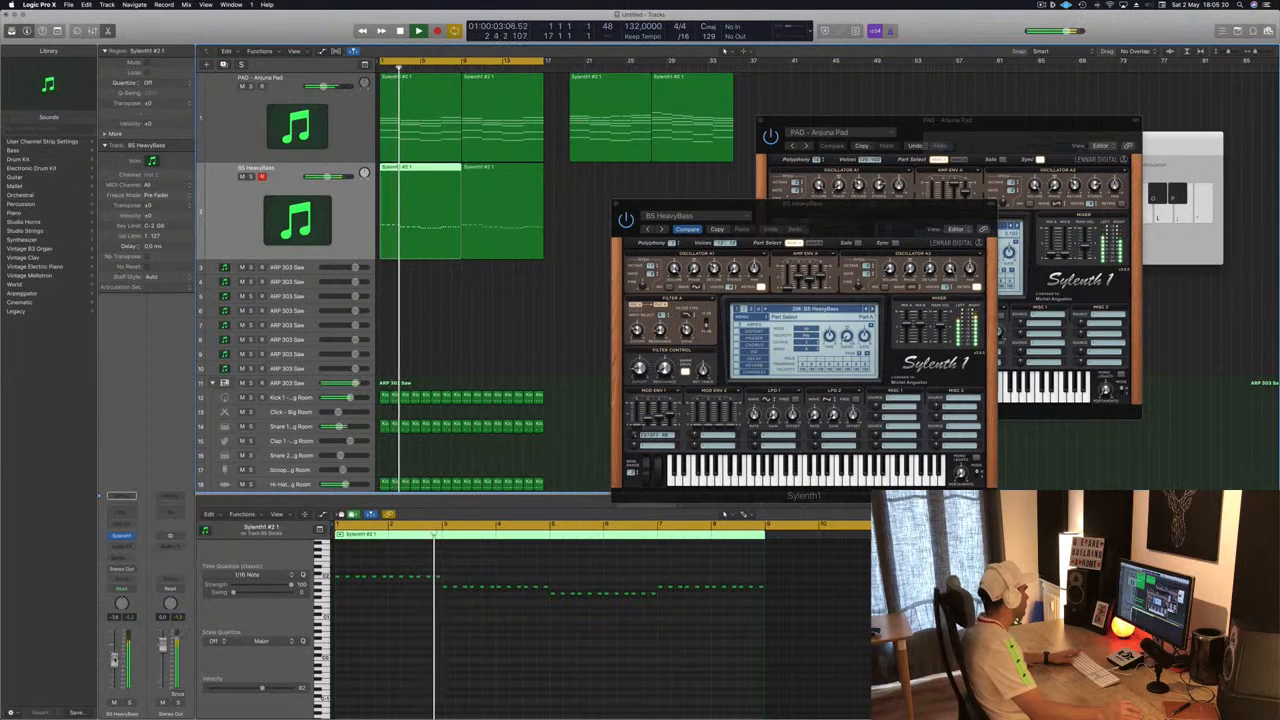
- Insert a stereo Compressor on the bass channel's audio effect slot
left_click(128, 546)
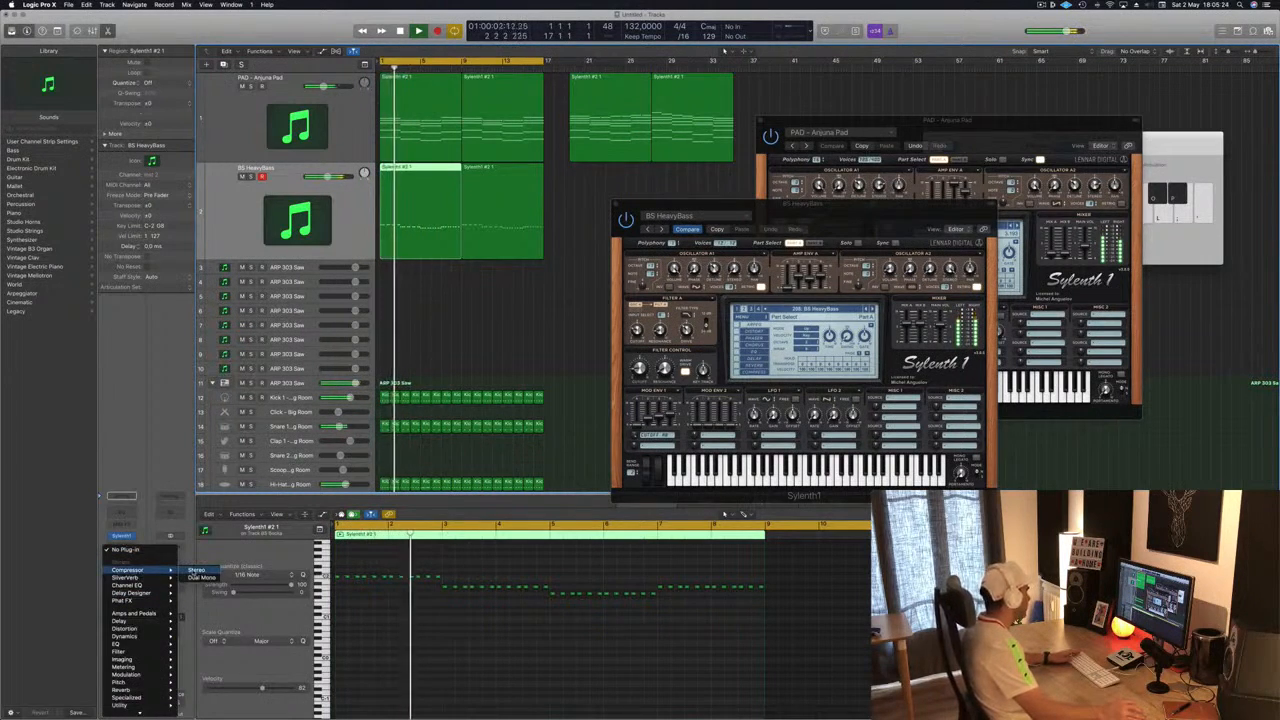
left_click(196, 571)
left_click_drag(312, 41, 698, 180)
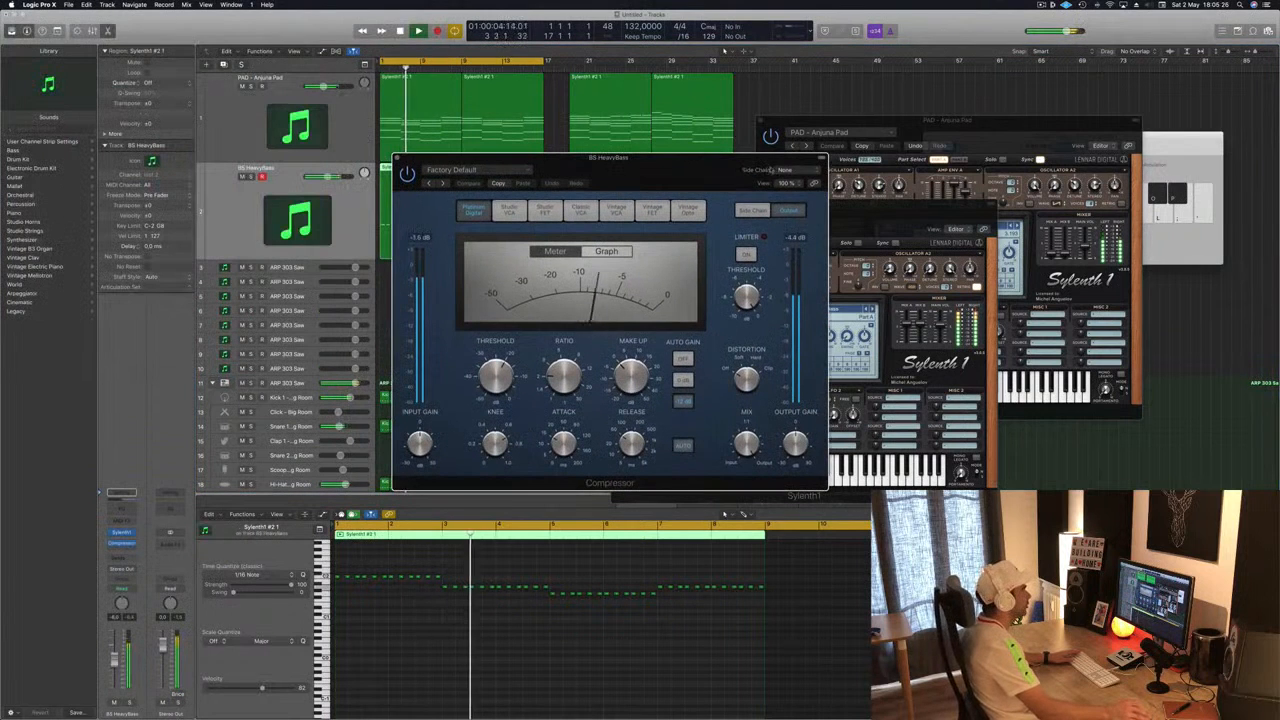
- Set the compressor's side chain input to Bus 6, the sidechain trigger bus
left_click(773, 170)
mouse_move(784, 199)
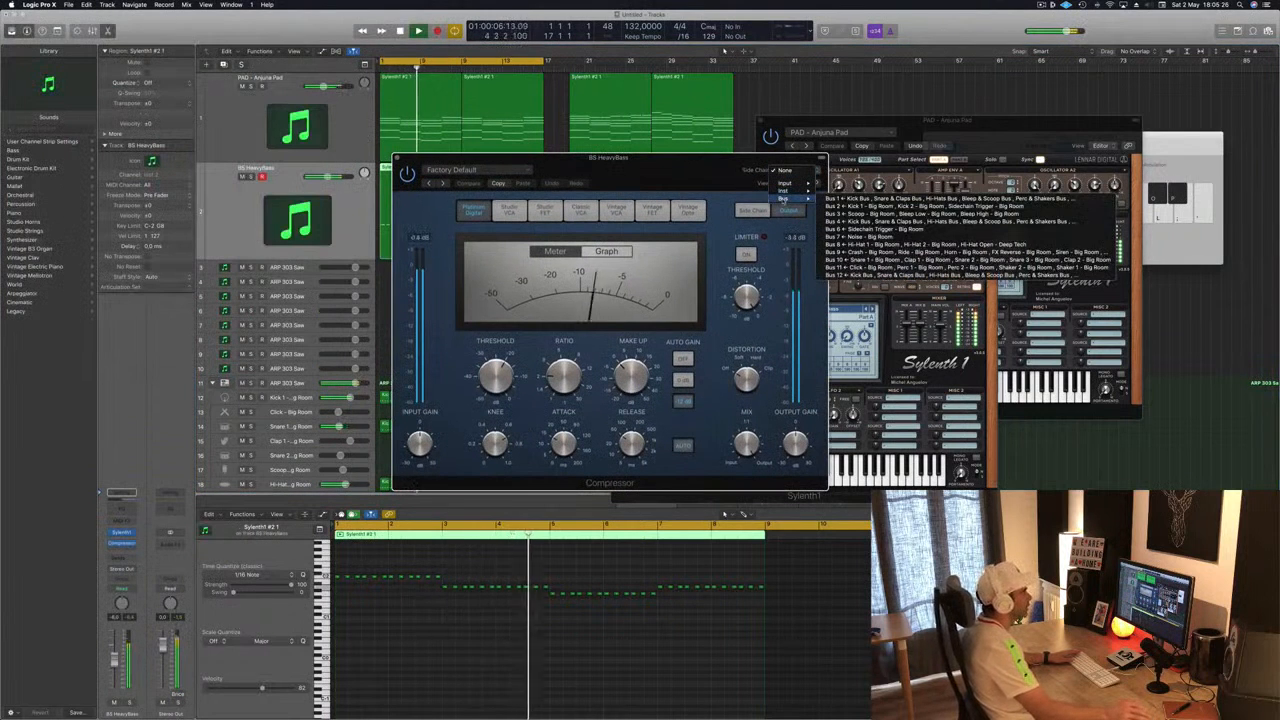
left_click(870, 229)
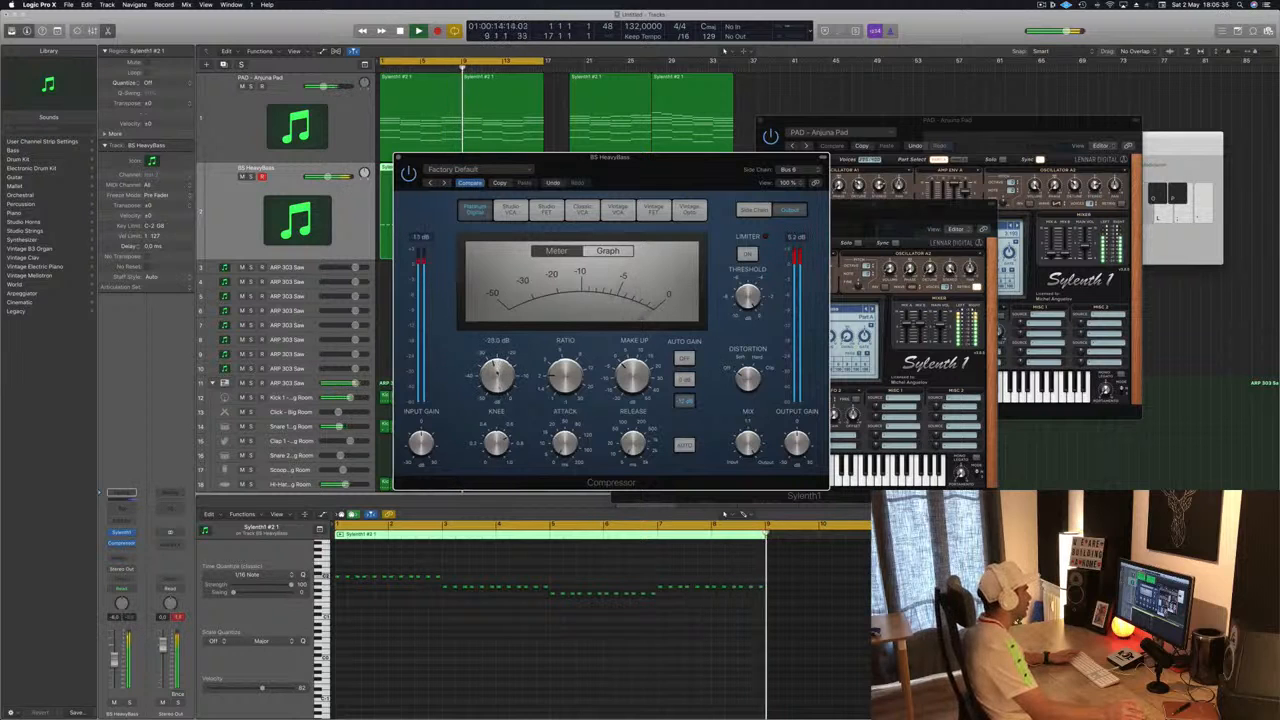
- Play back the sidechained bass and switch the compressor's Auto Gain off
key("space")
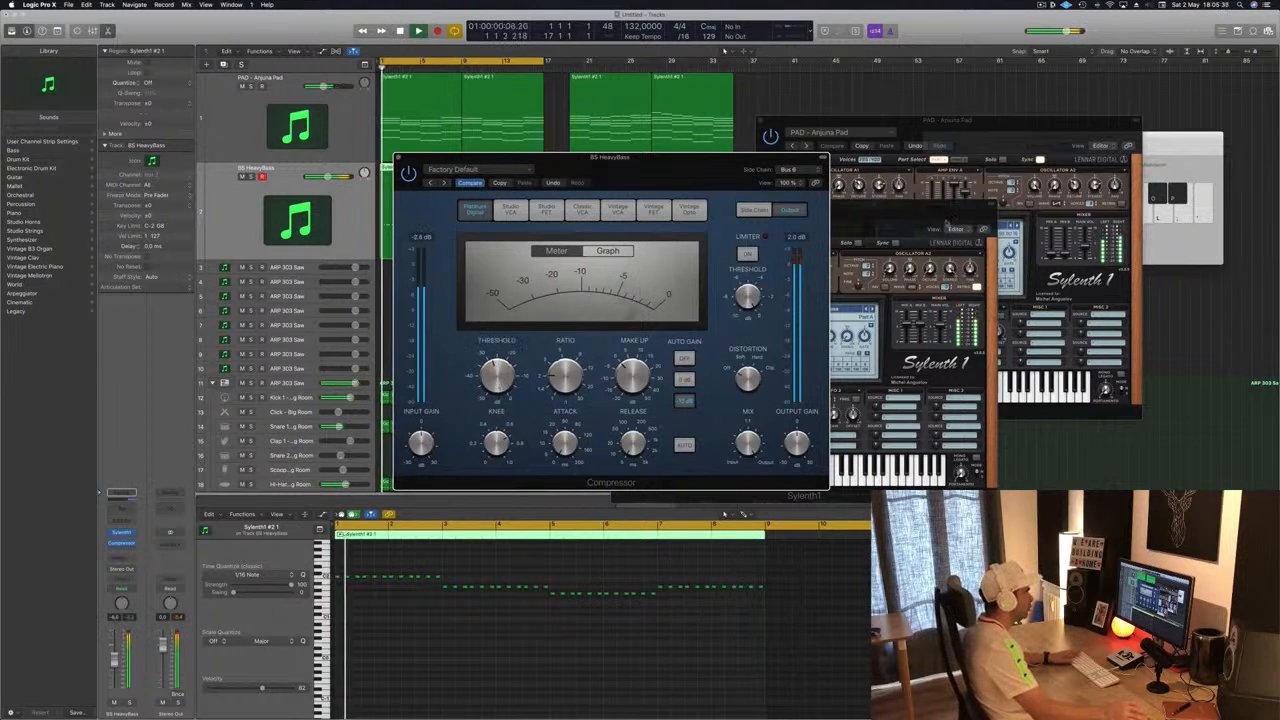
left_click(941, 332)
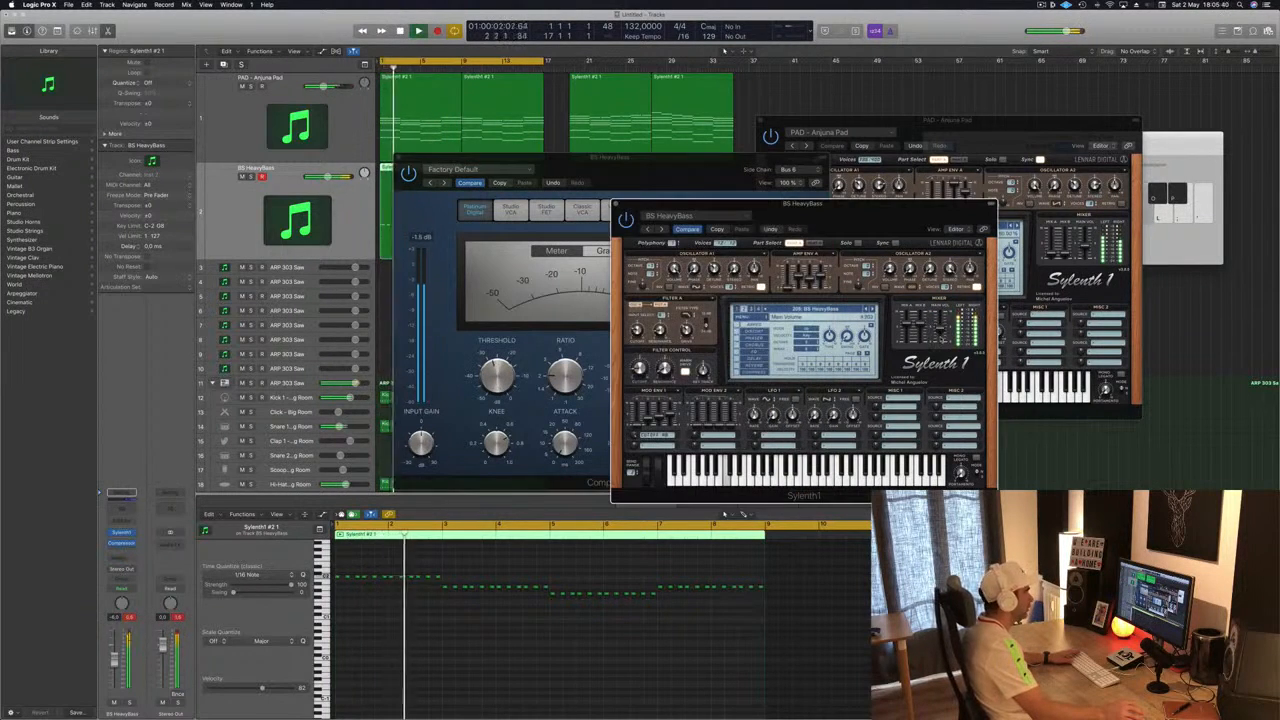
left_click_drag(886, 218, 1156, 203)
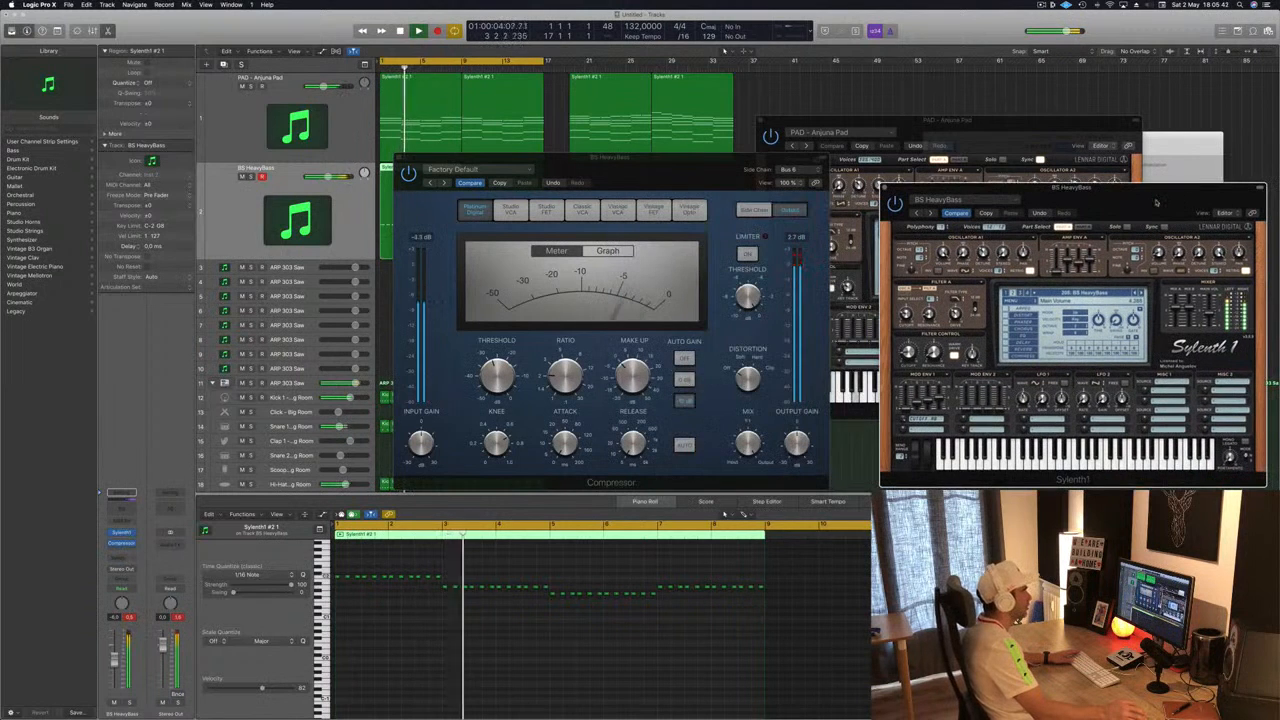
key("space")
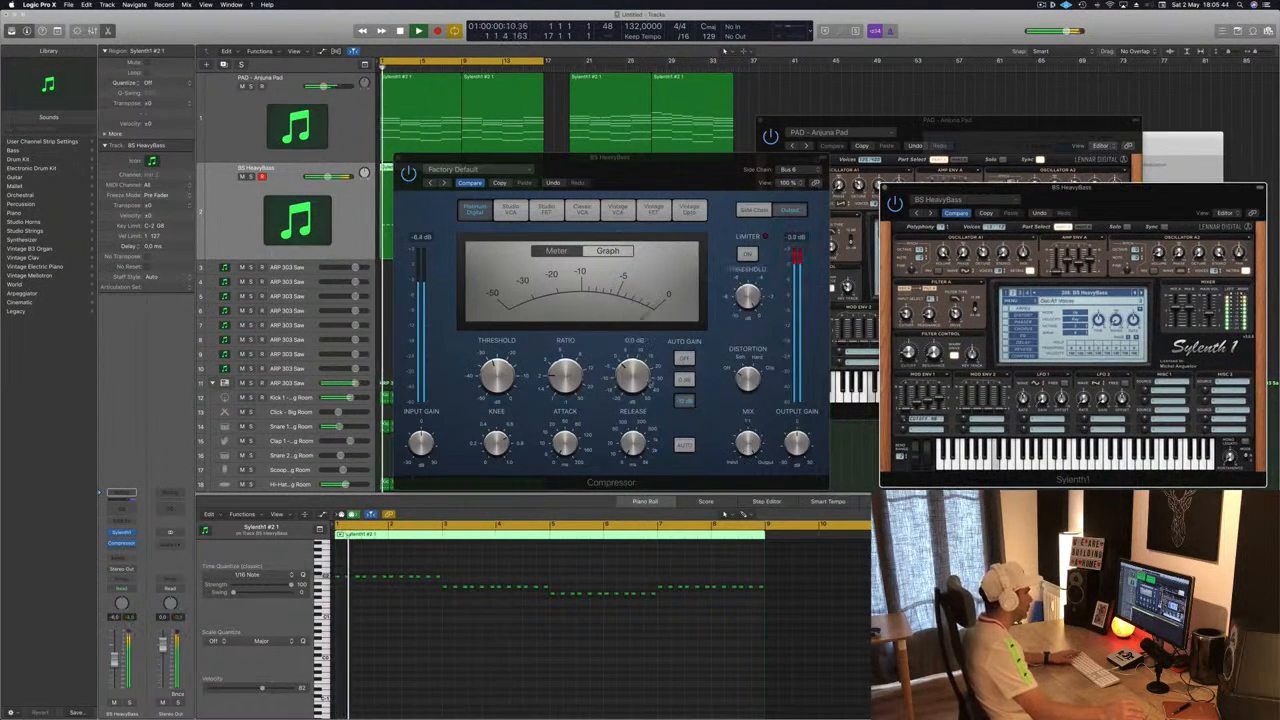
left_click(688, 364)
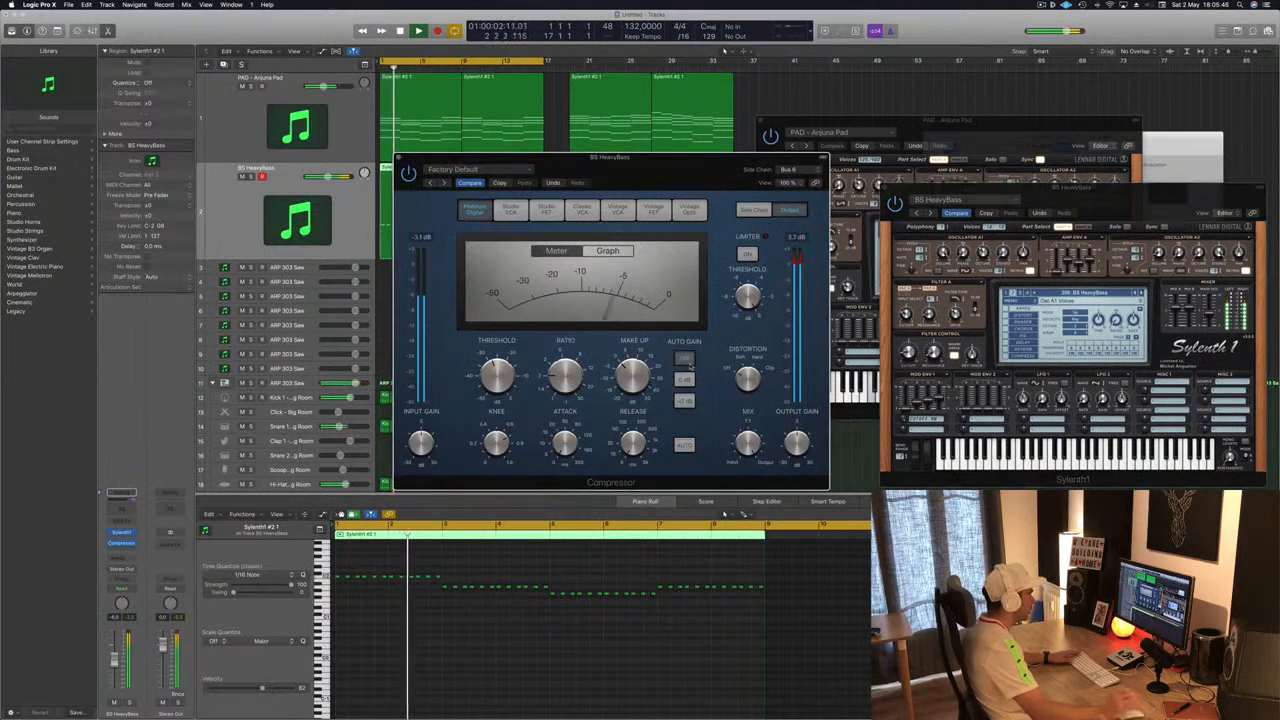
- Raise the bass channel's volume slightly, close the compressor window and reposition the Sylenth1 window
left_click_drag(728, 179, 706, 181)
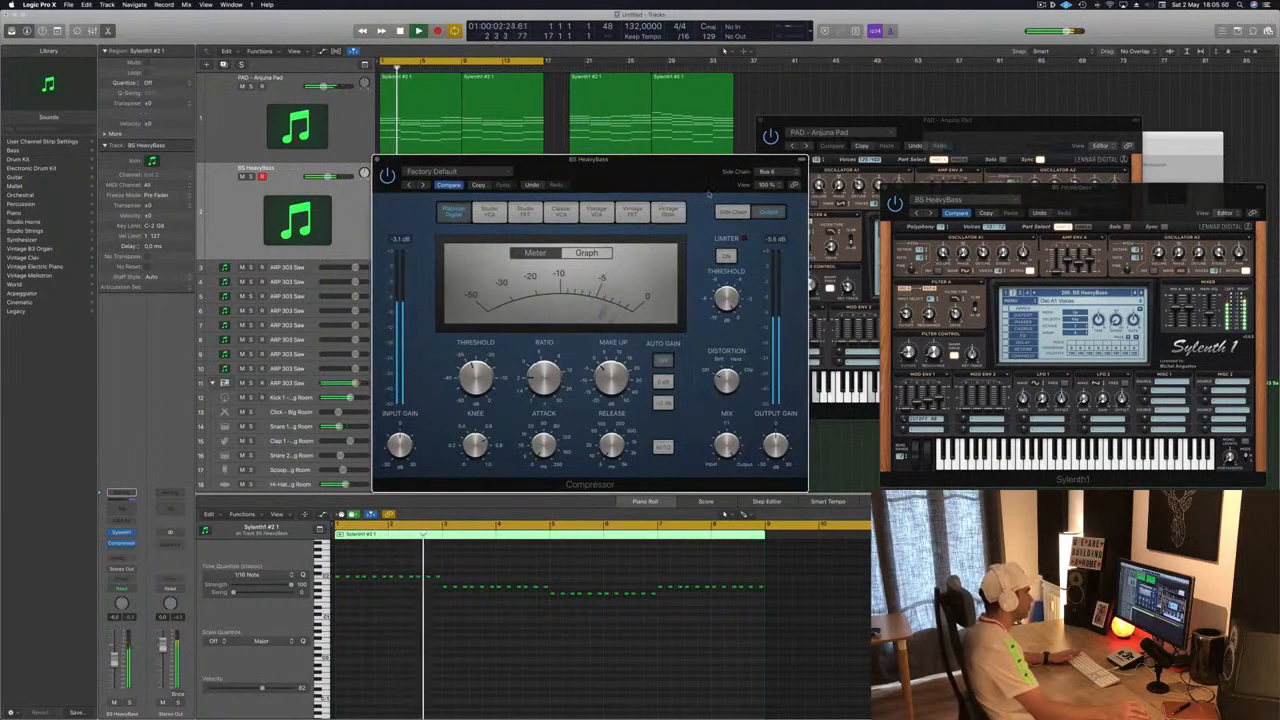
left_click_drag(695, 179, 889, 129)
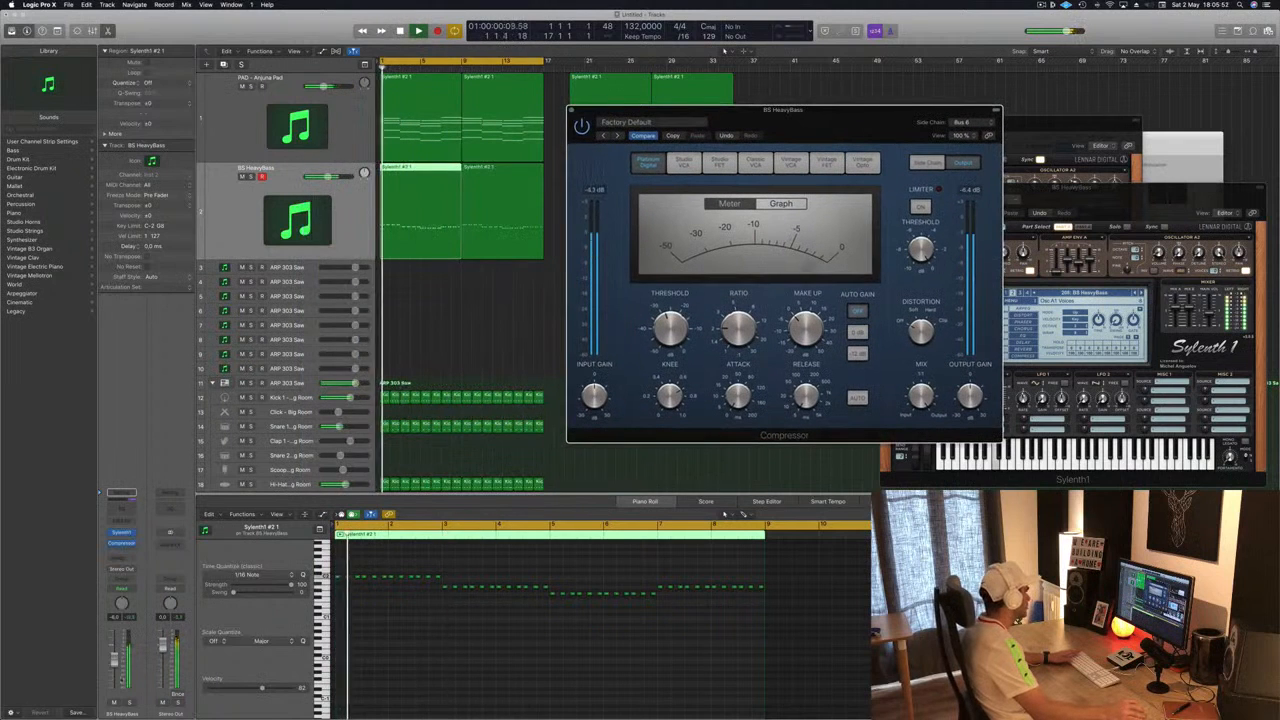
left_click_drag(114, 661, 114, 657)
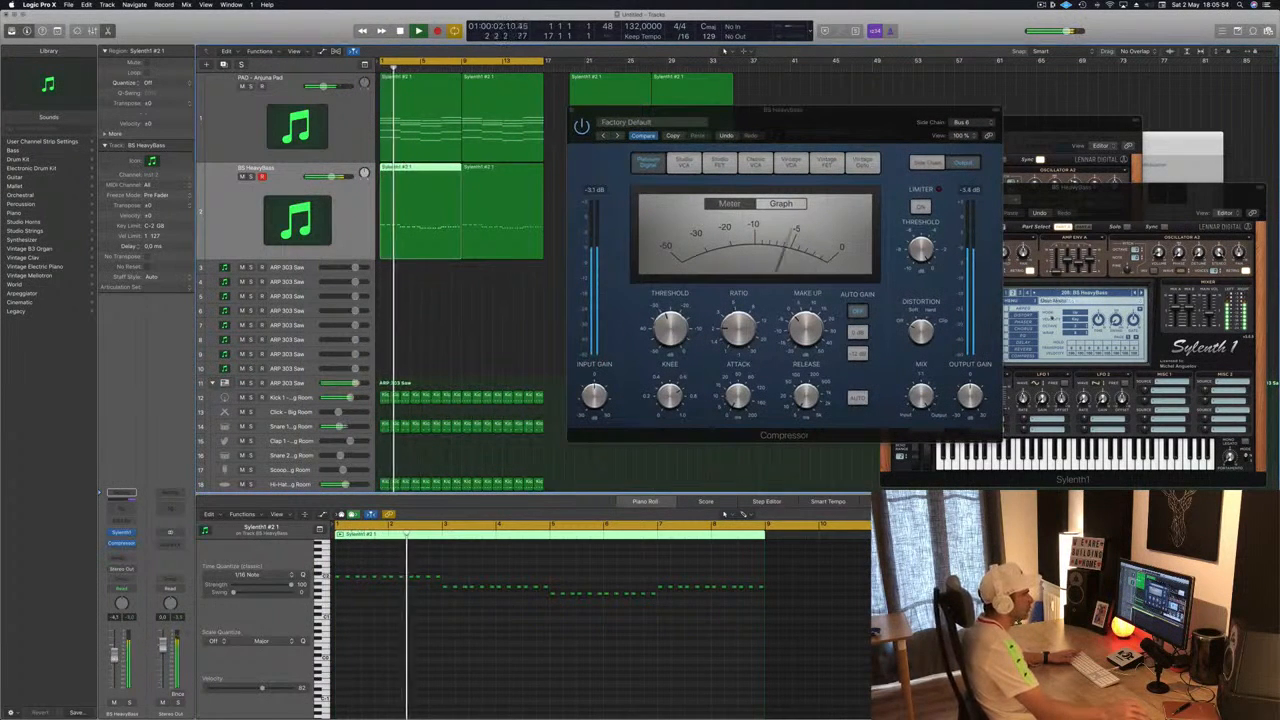
left_click(1210, 314)
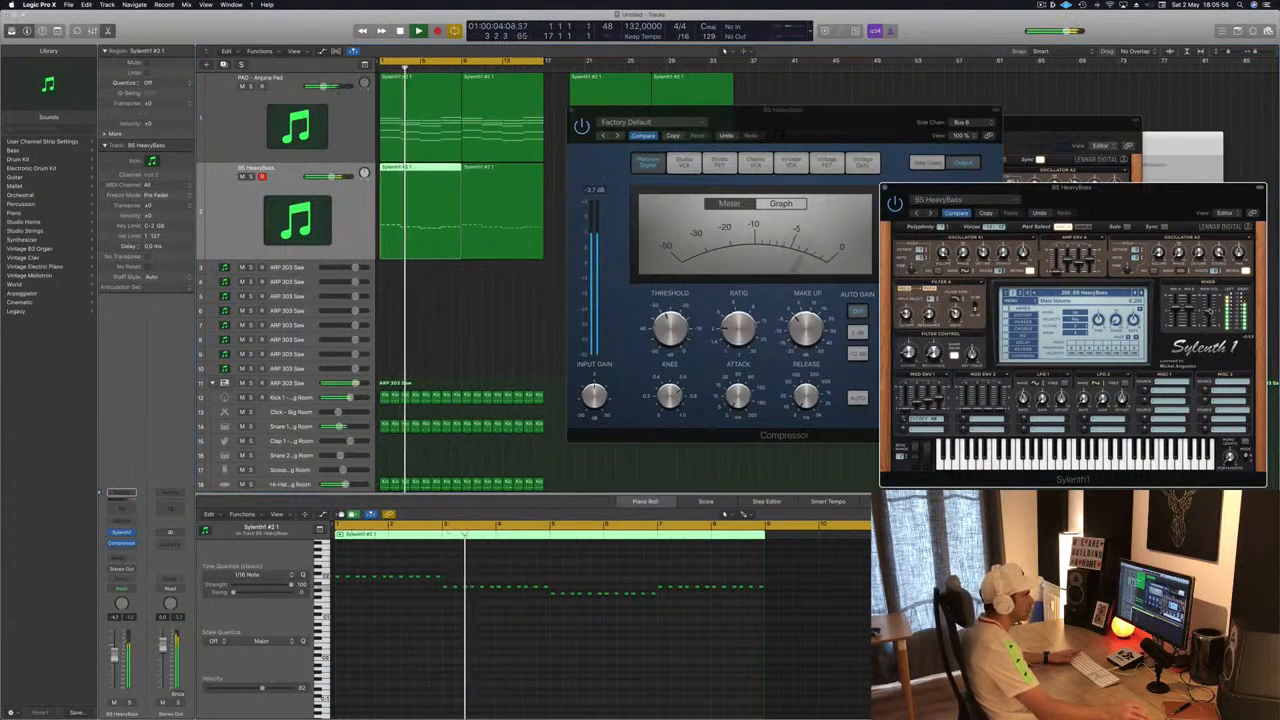
left_click_drag(869, 114, 1001, 64)
left_click(678, 143)
left_click_drag(1205, 204, 982, 207)
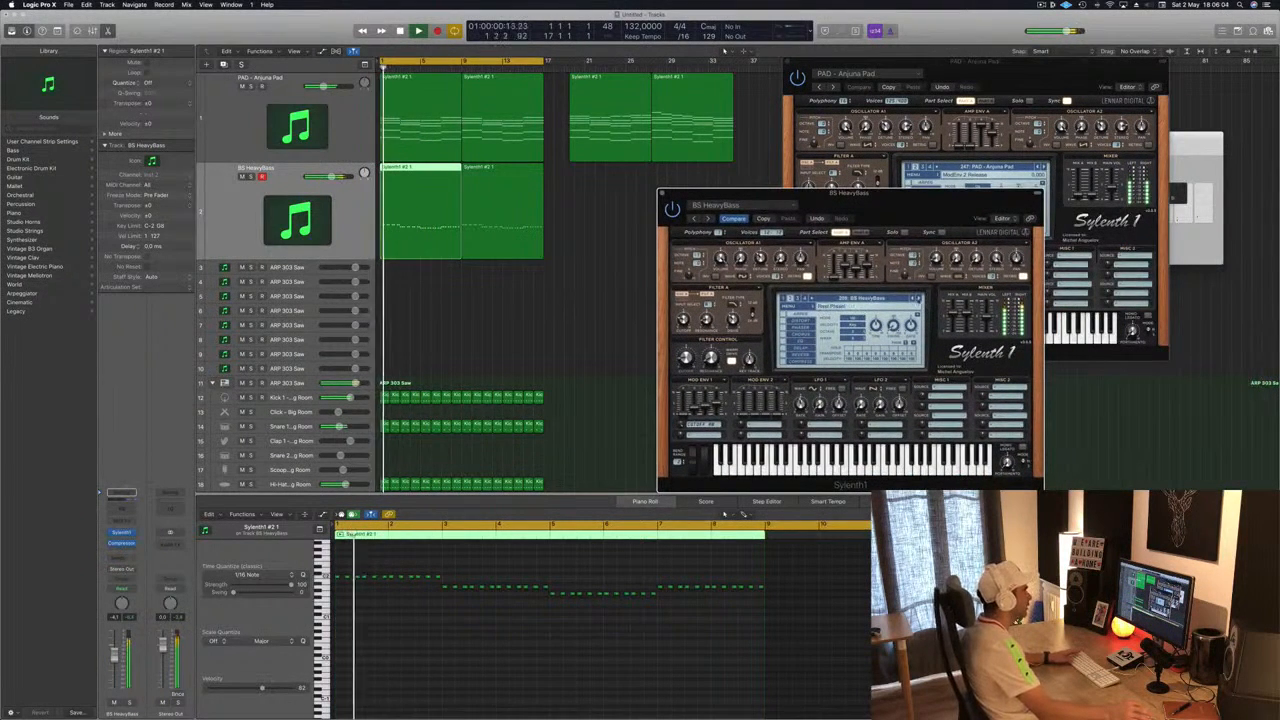
- Step forward through Sylenth1 presets from BS HeavyMoogBass to PD Chord me or Distort J during playback
left_click(918, 299)
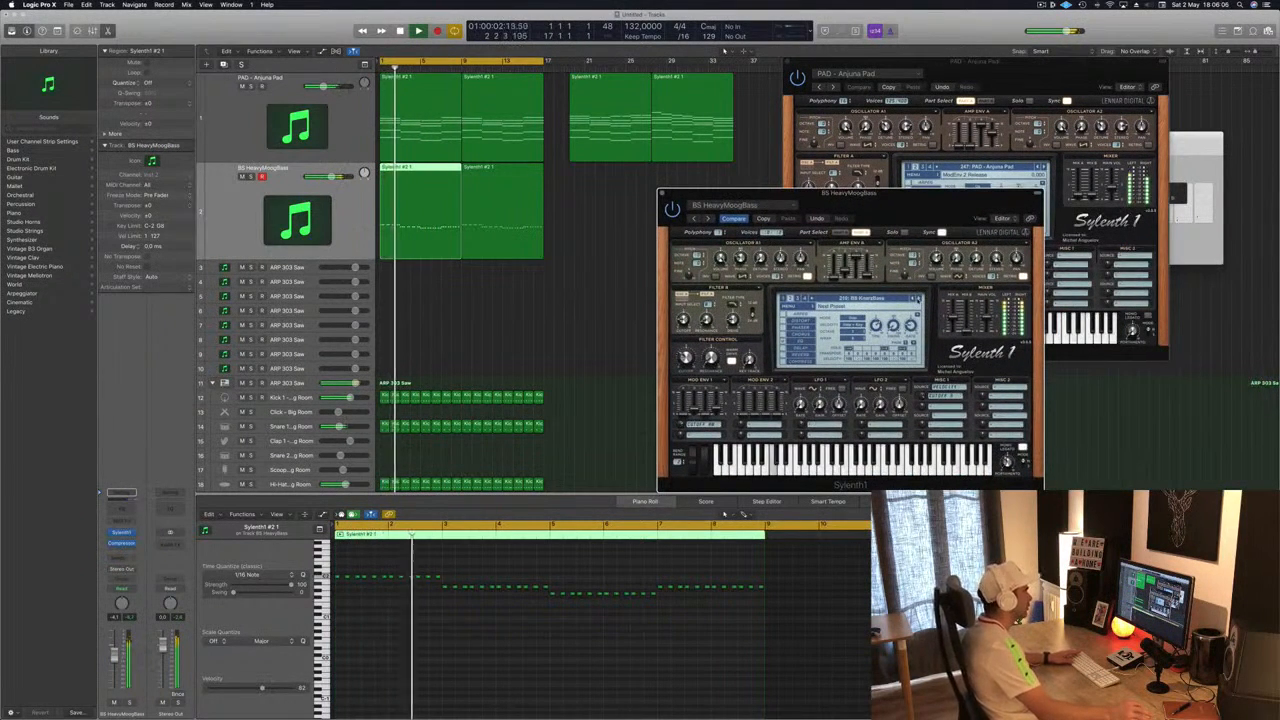
left_click(918, 299)
left_click(916, 299)
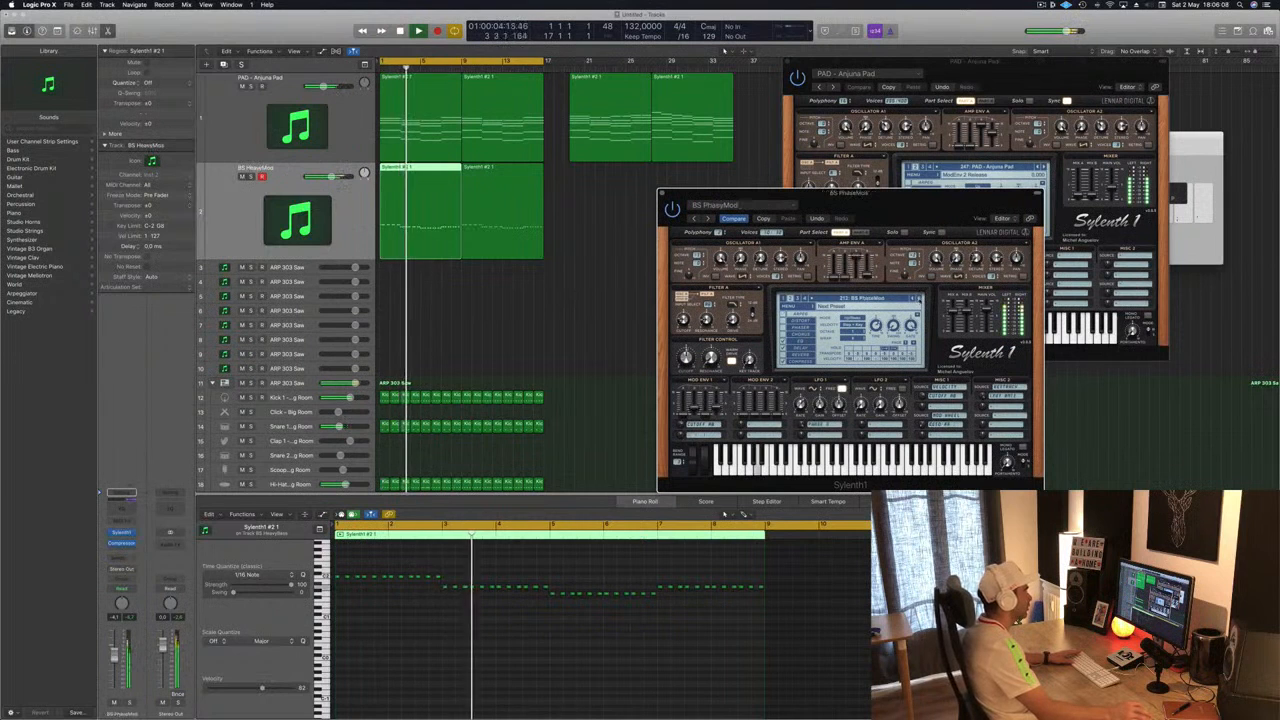
left_click(916, 299)
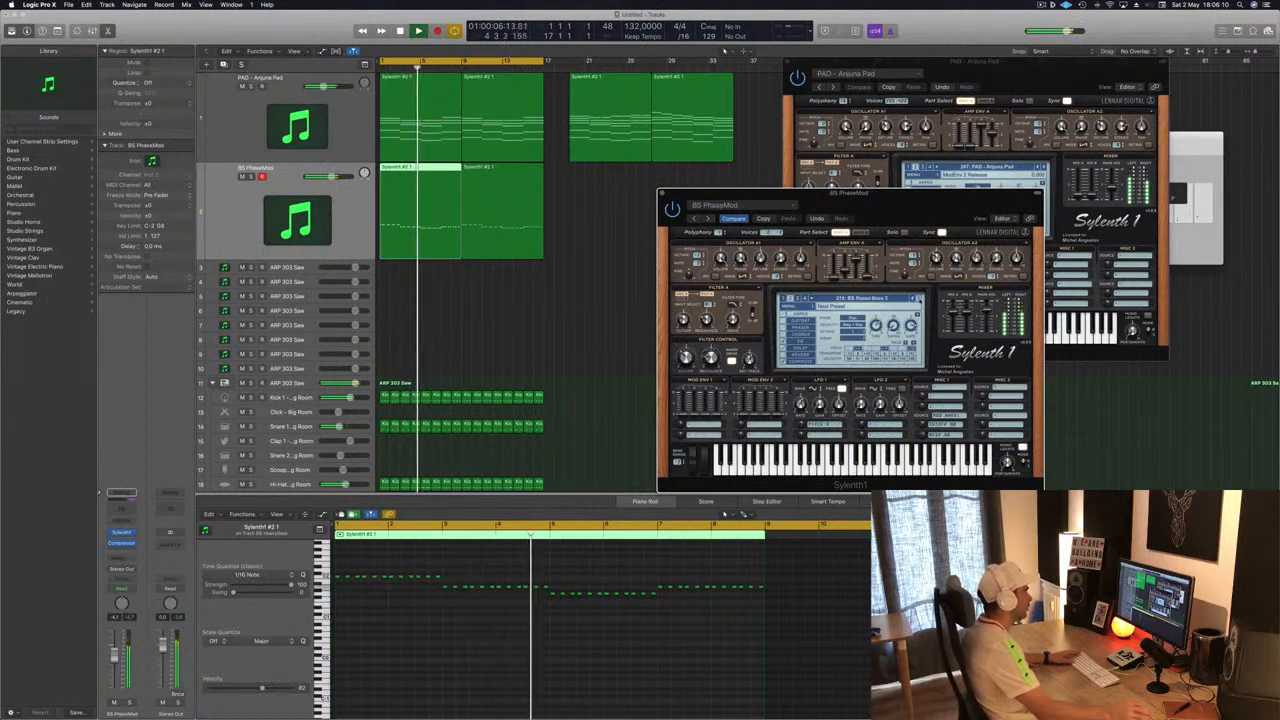
left_click(919, 299)
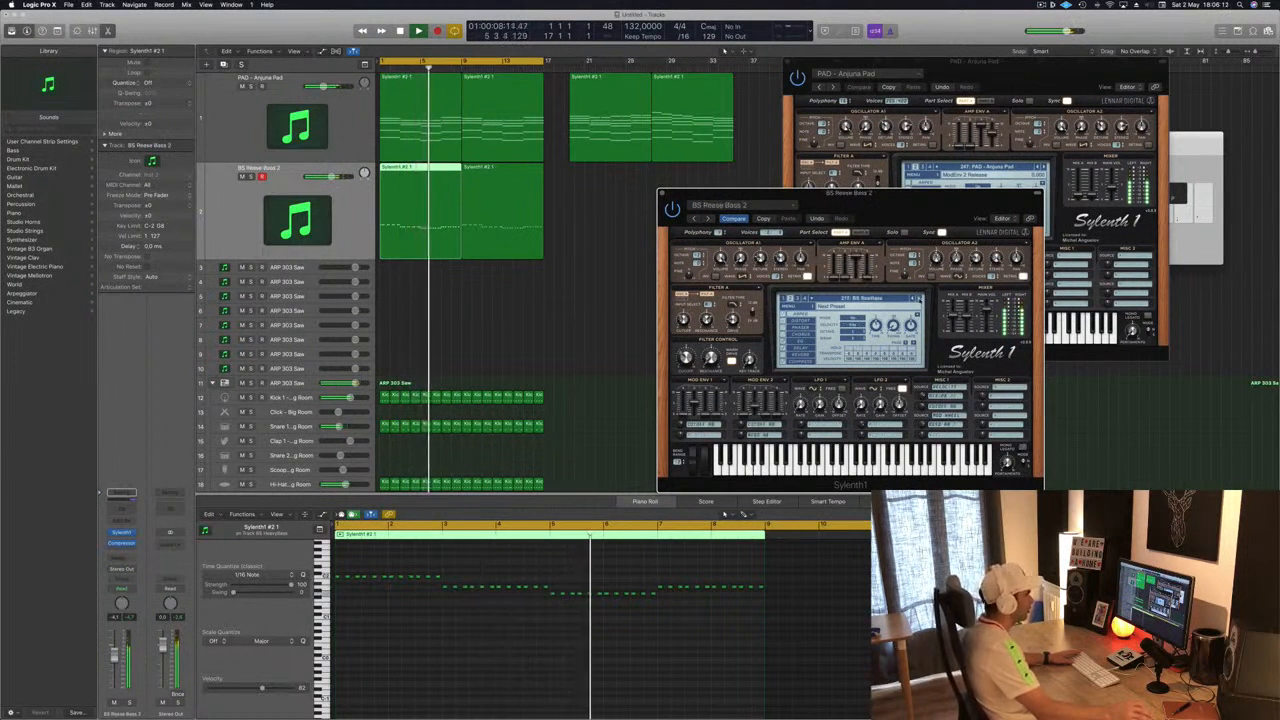
left_click(916, 299)
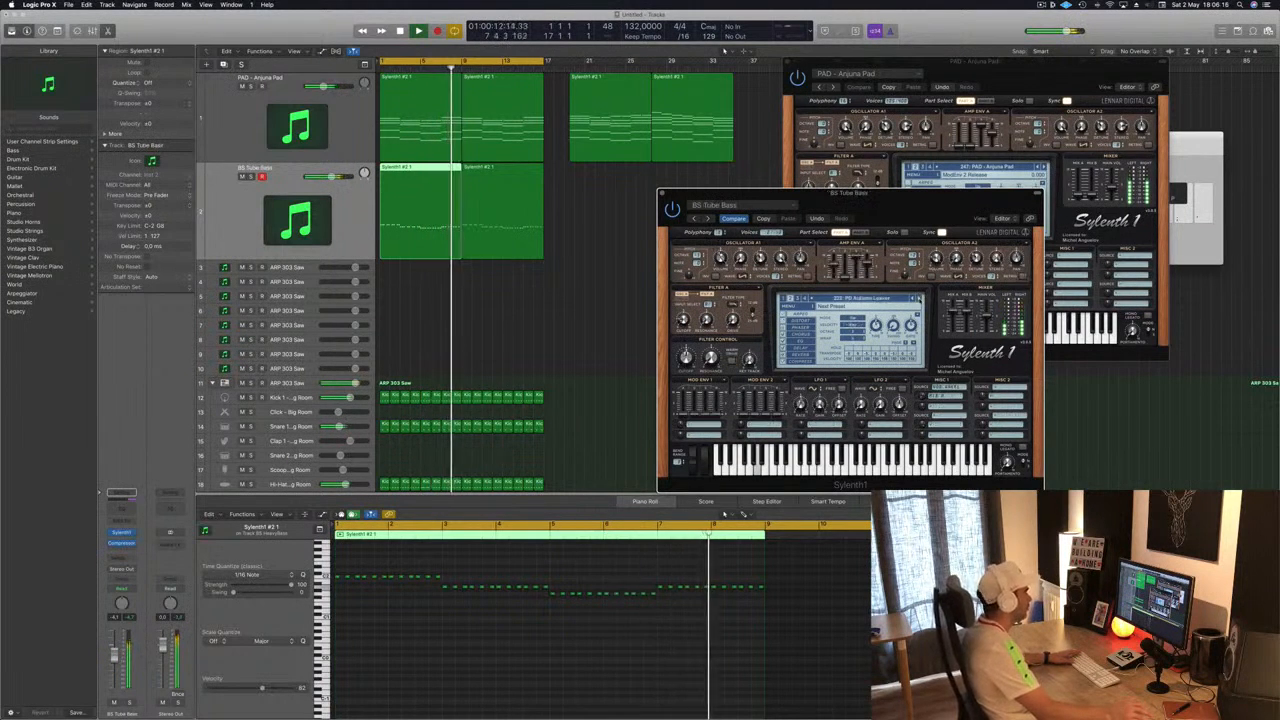
left_click(916, 299)
left_click(916, 299)
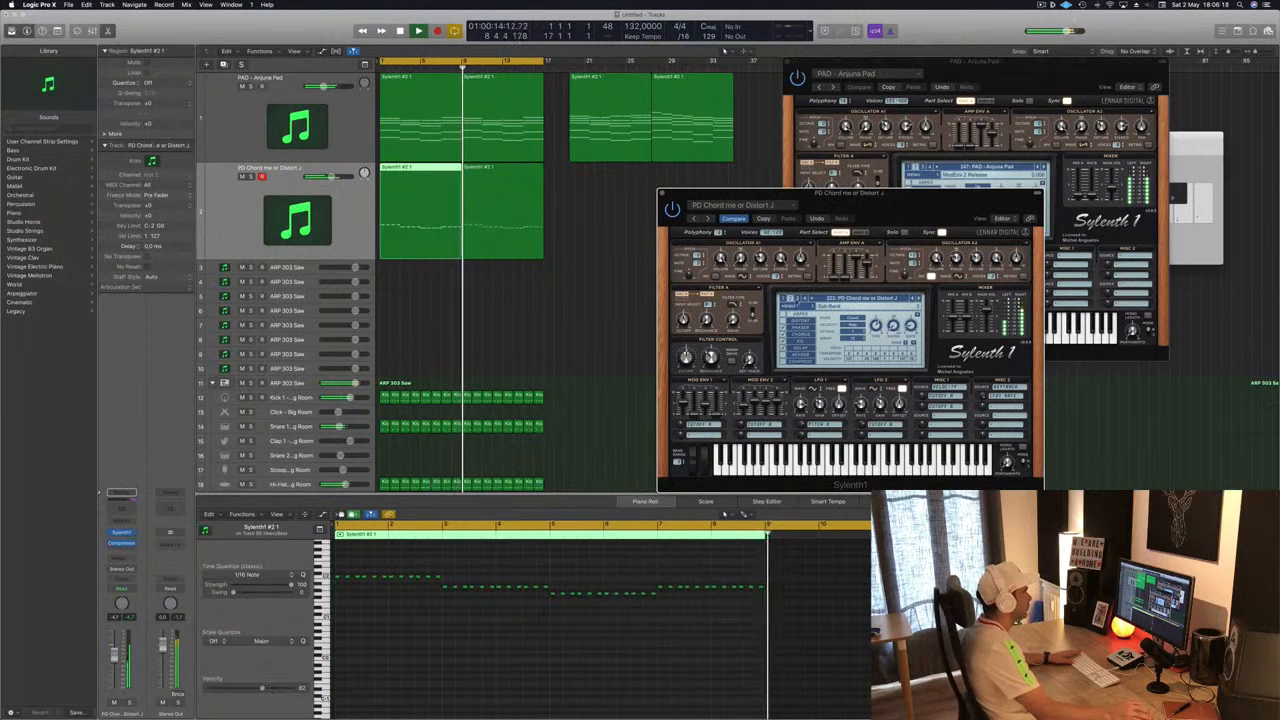
- Pick presets from the Sylenth1 preset list, first BRG PS BehindTheBrass and then BS Another Moog
left_click(854, 300)
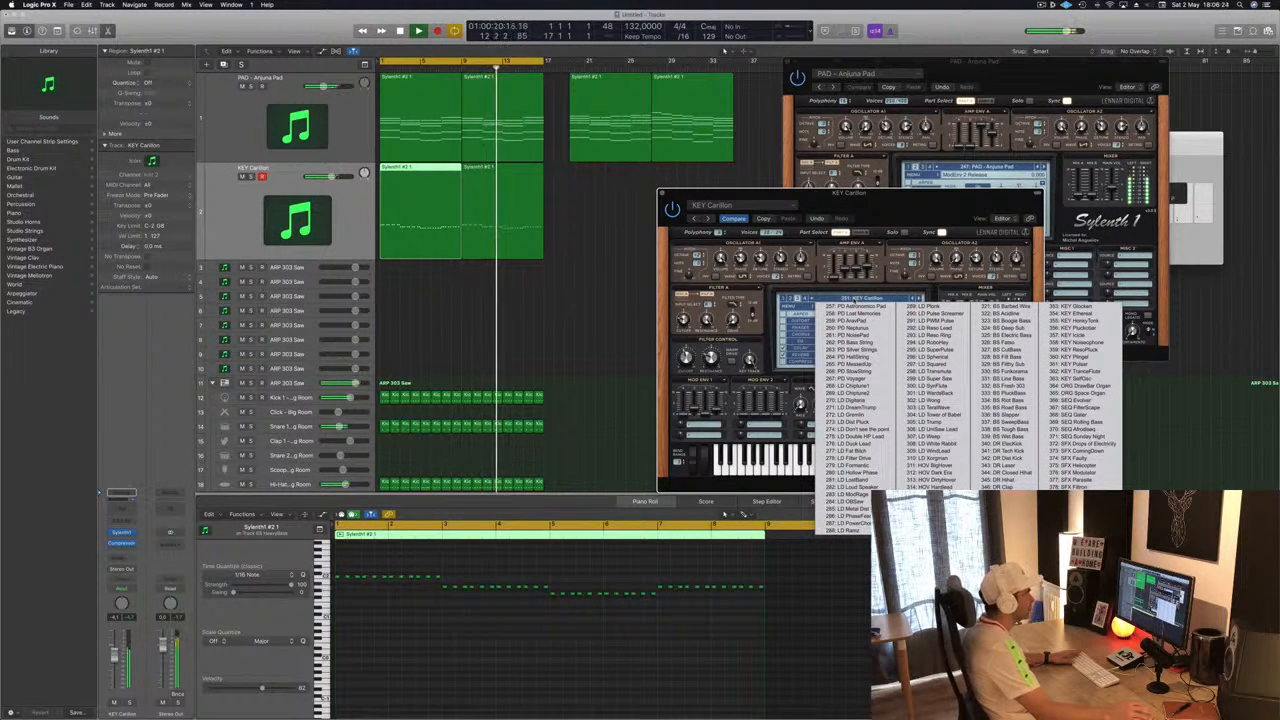
left_click(805, 298)
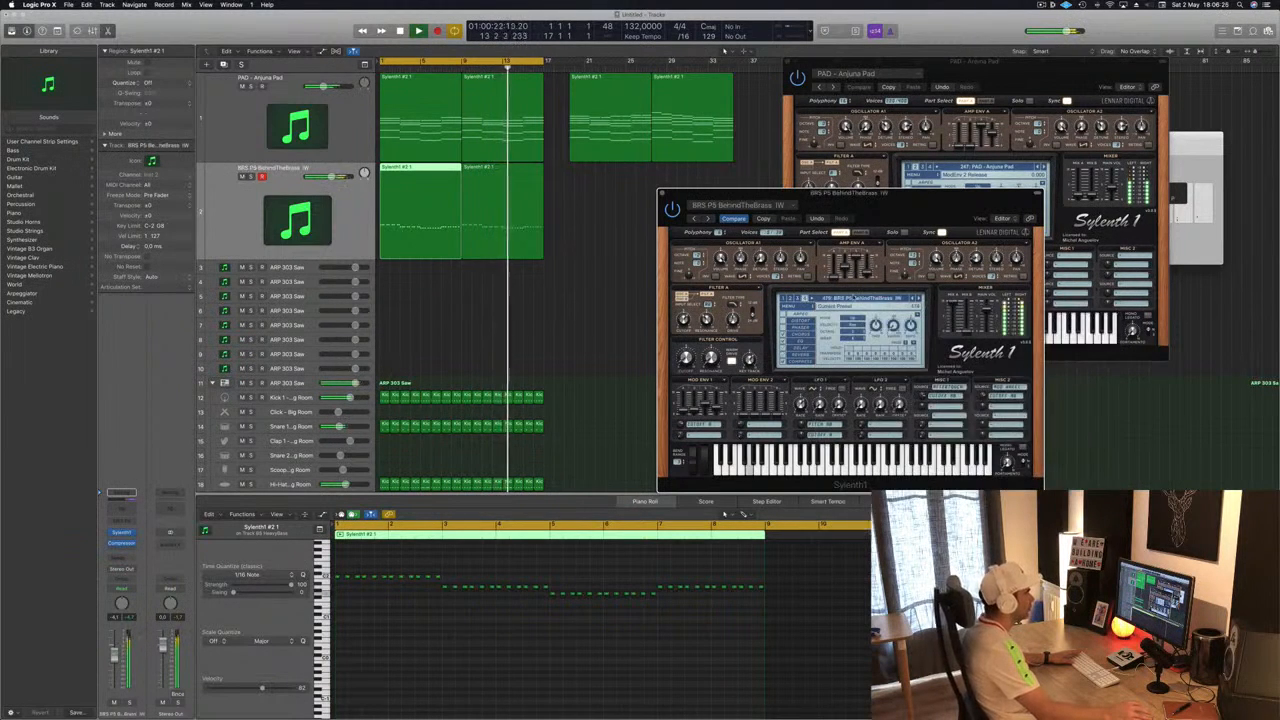
left_click(854, 298)
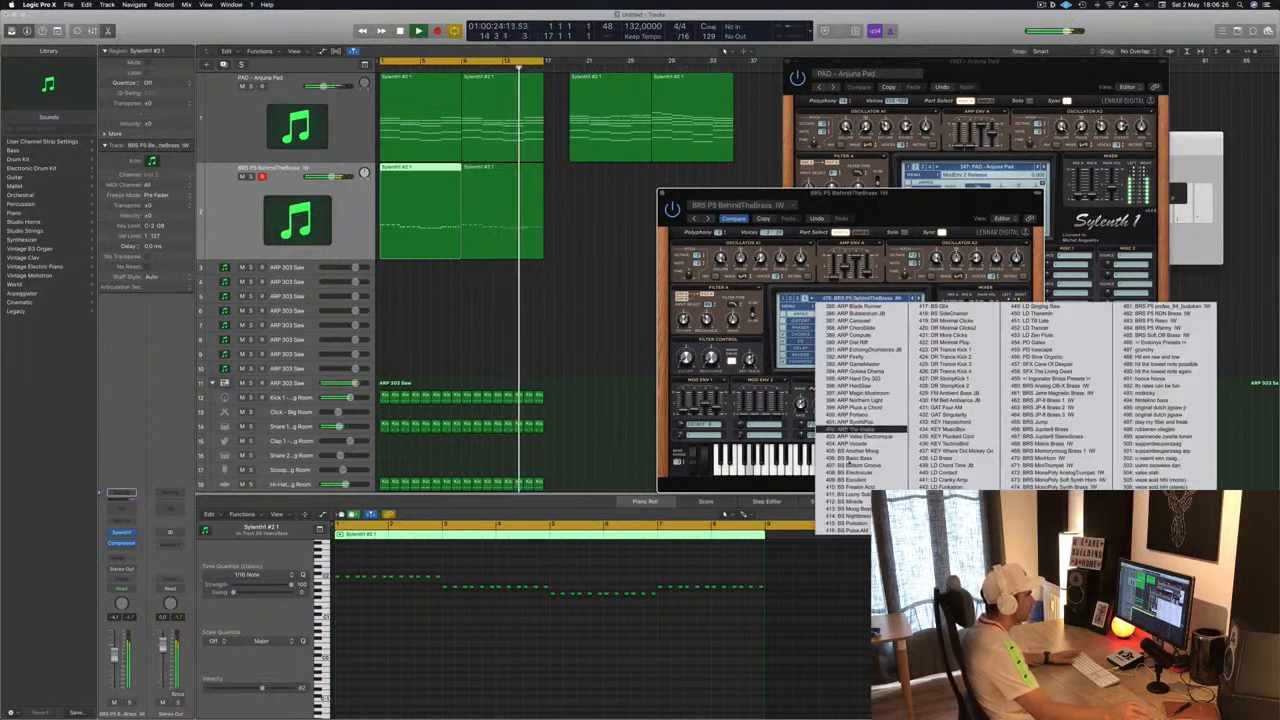
left_click(850, 450)
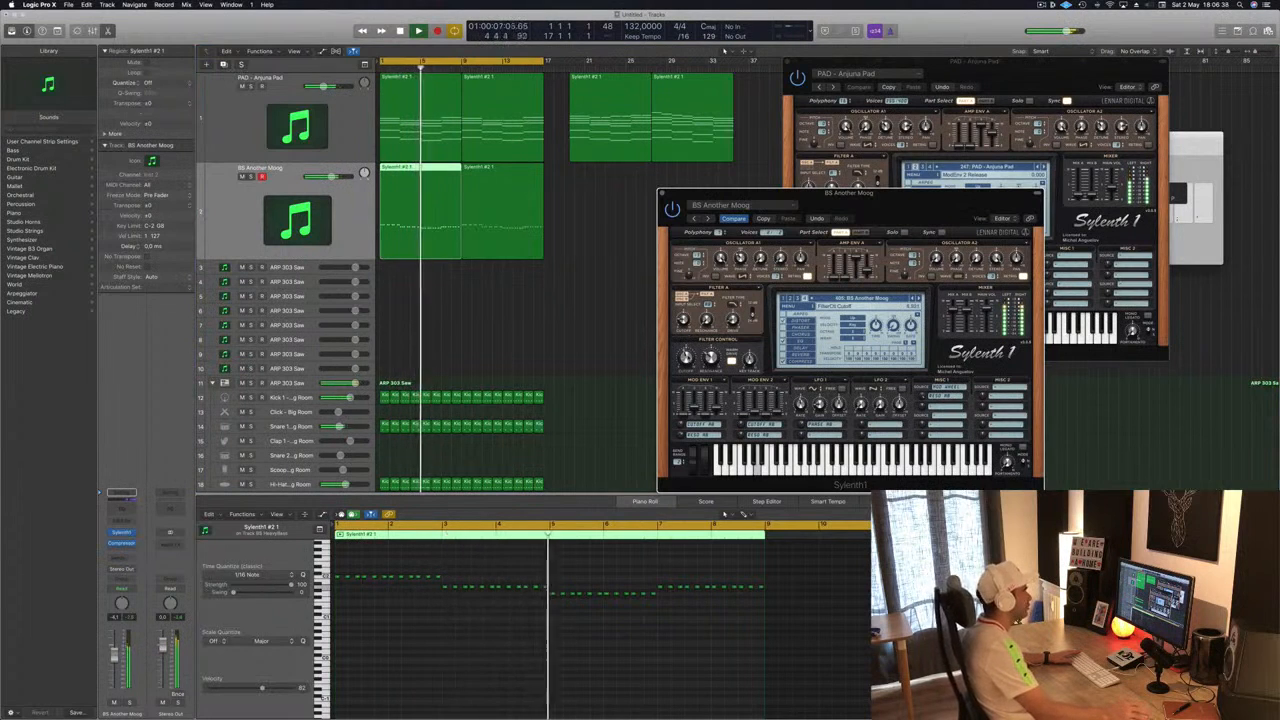
- Continue stepping forward through Sylenth1 bass presets to BS Miracle while the track plays
left_click(919, 298)
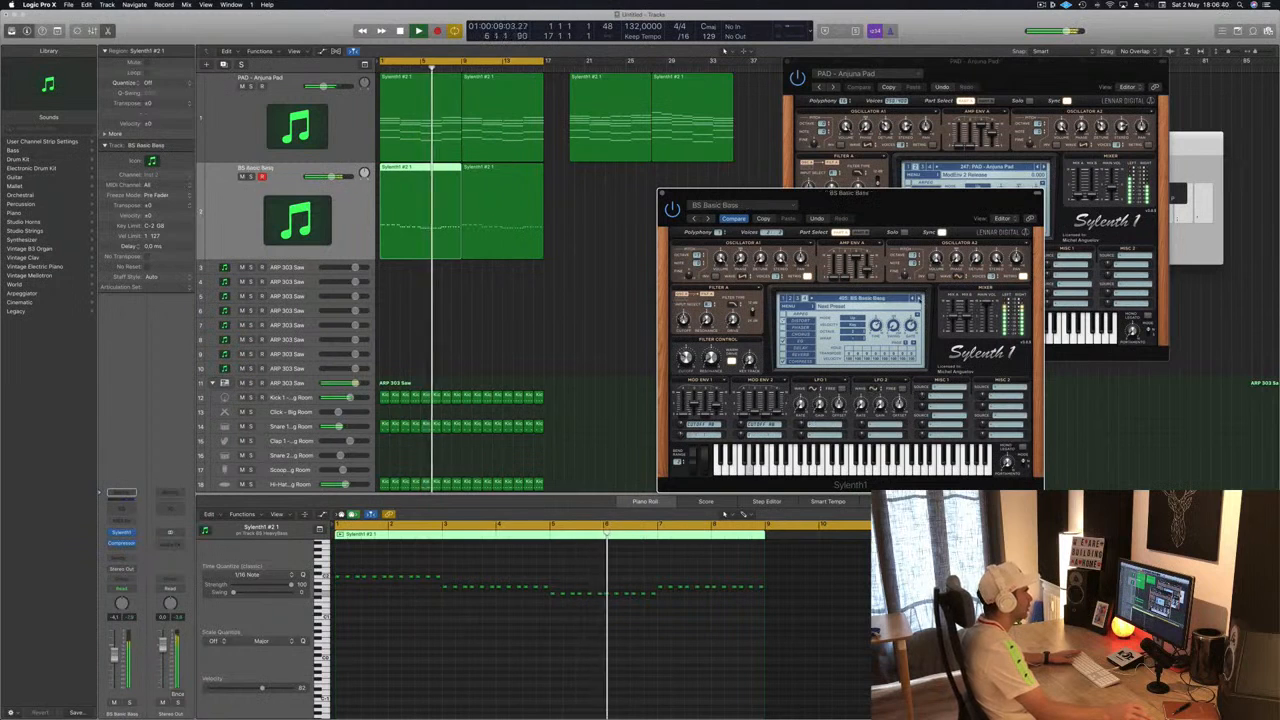
left_click(919, 298)
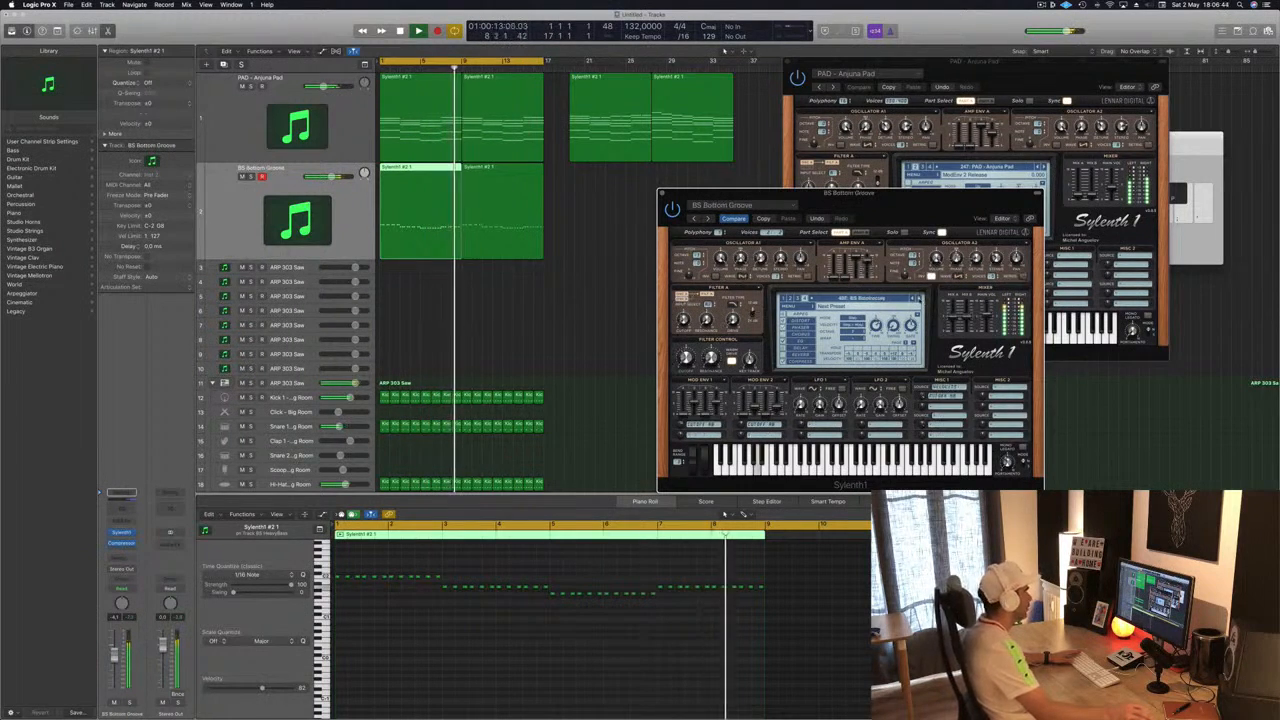
left_click(919, 298)
left_click(919, 298)
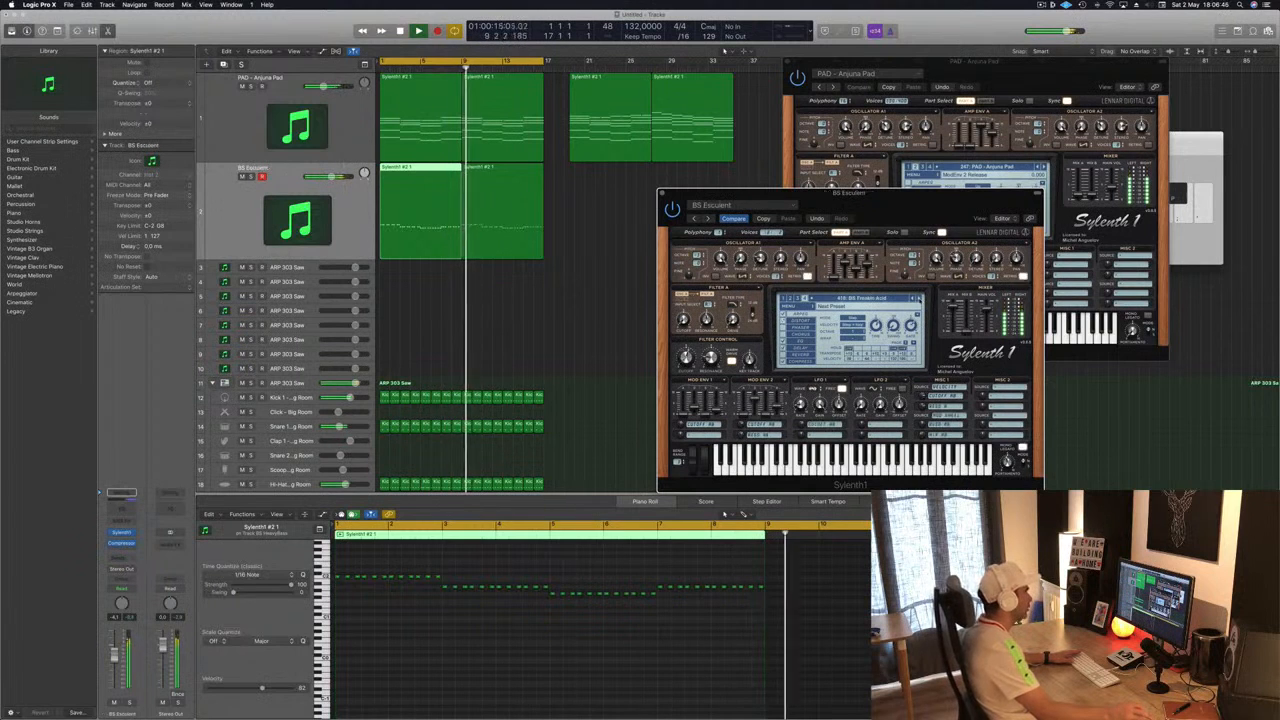
left_click(919, 298)
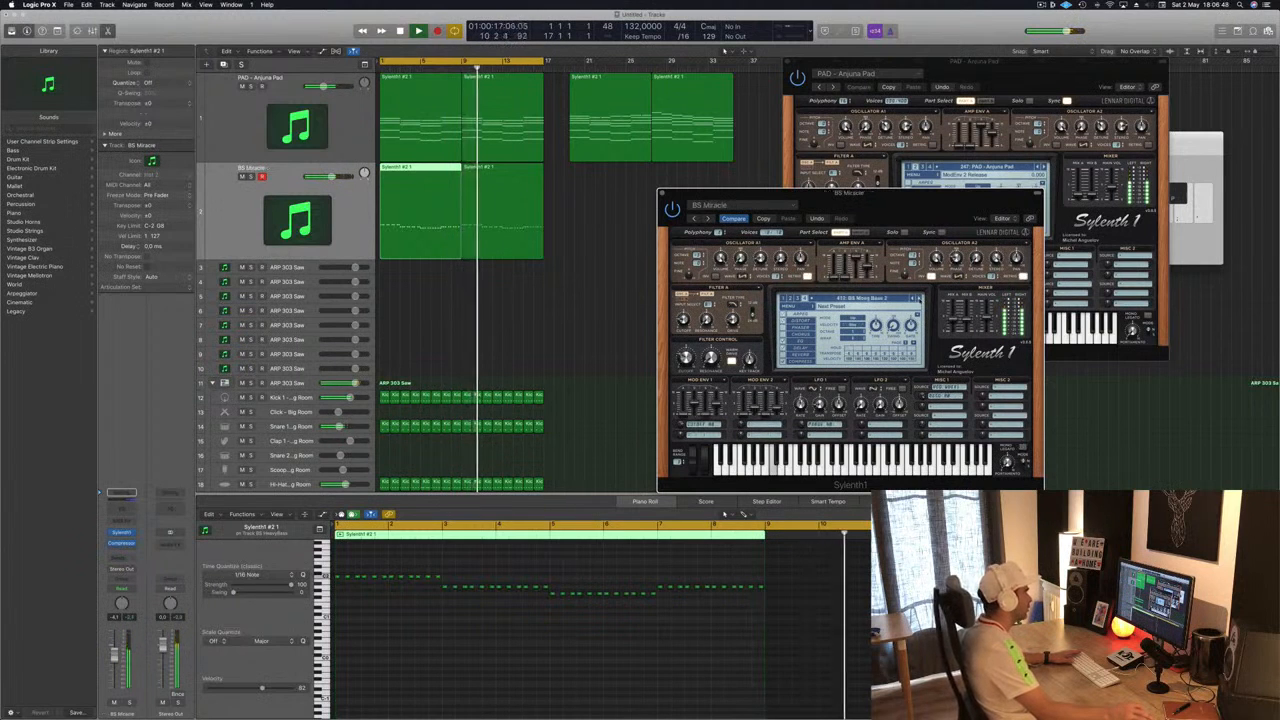
left_click(919, 298)
left_click(919, 298)
left_click(919, 298)
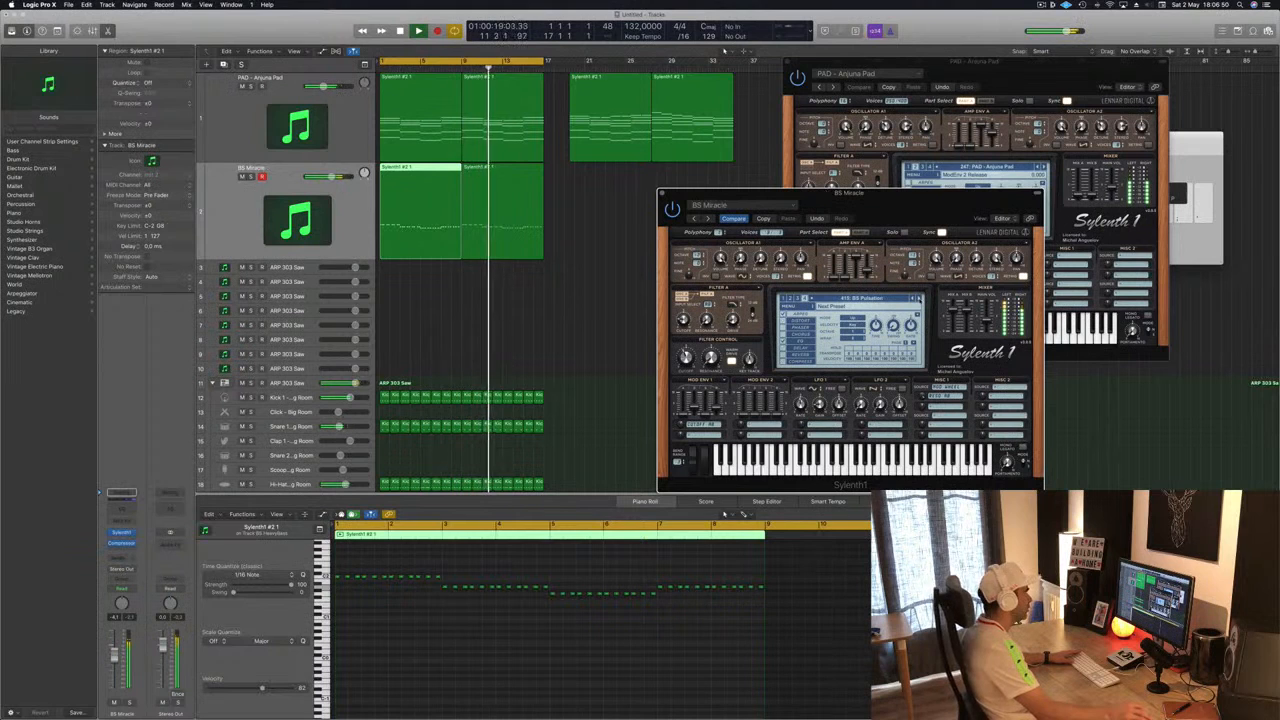
- Step forward through bass presets and pick BS Another Moog from the Sylenth1 preset list
left_click(919, 298)
left_click(919, 298)
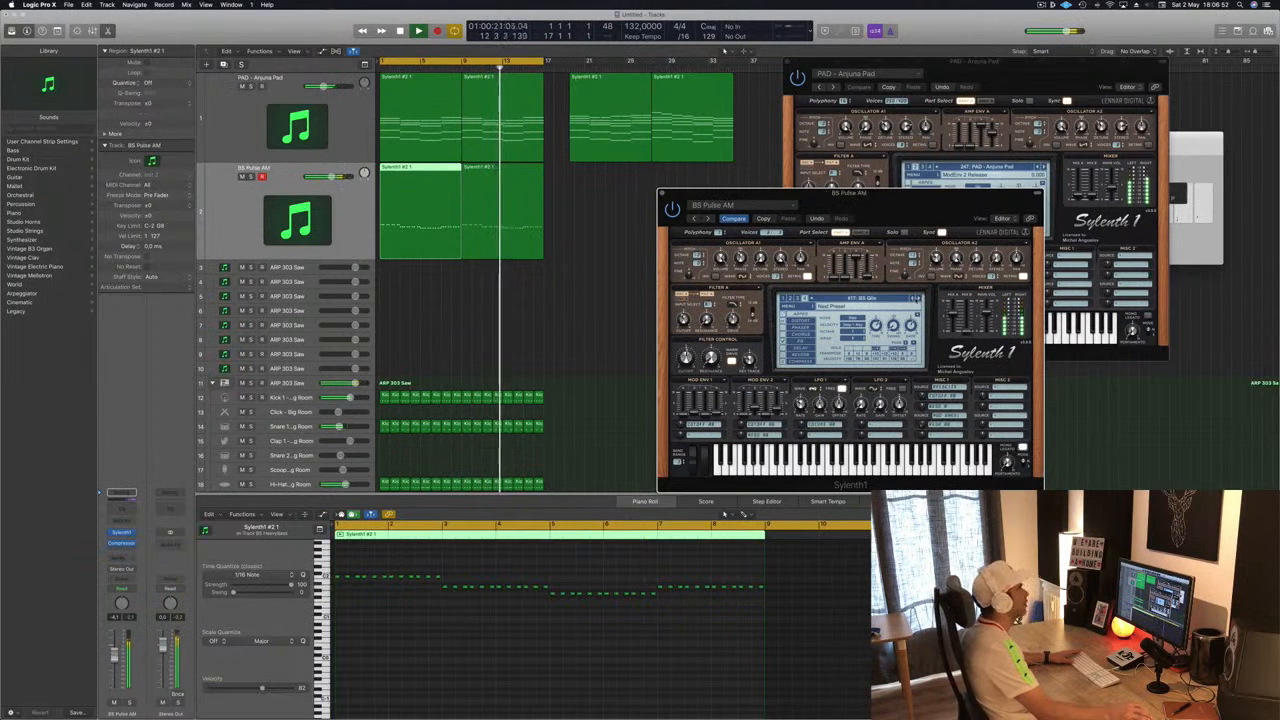
left_click(850, 298)
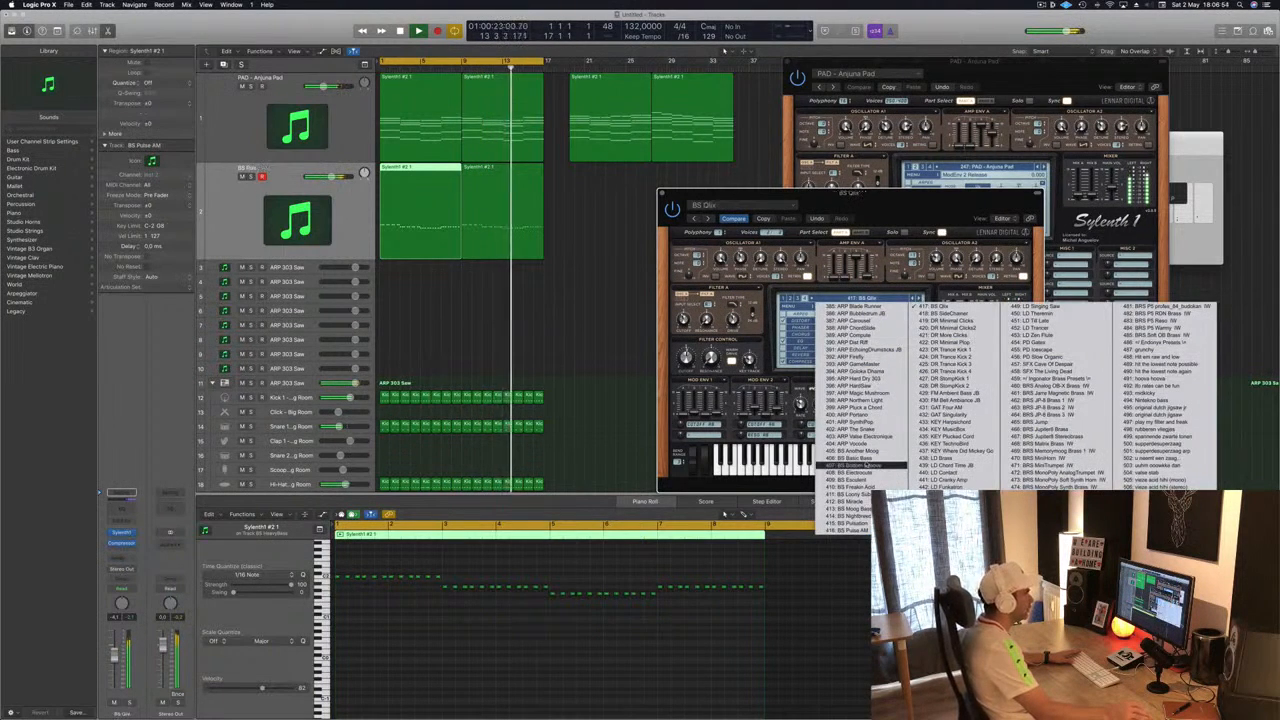
left_click(873, 456)
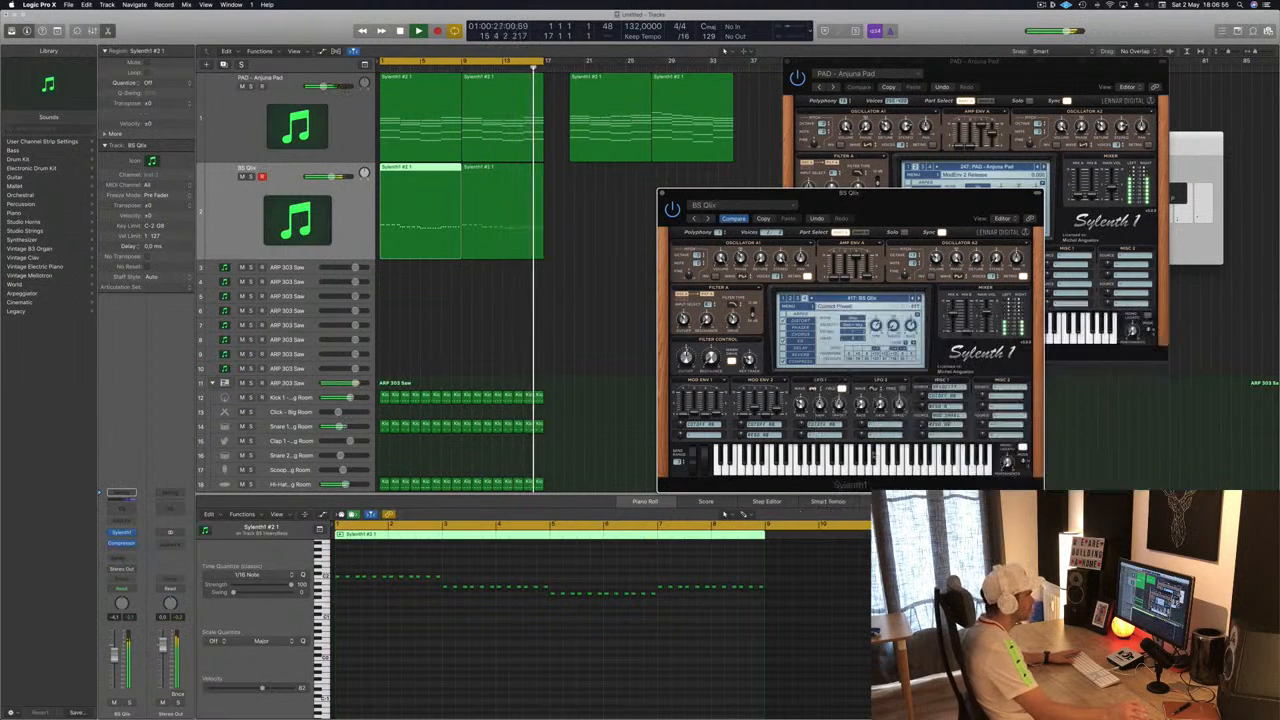
- Move the bass Sylenth1 window aside and close it
left_click_drag(931, 203, 864, 222)
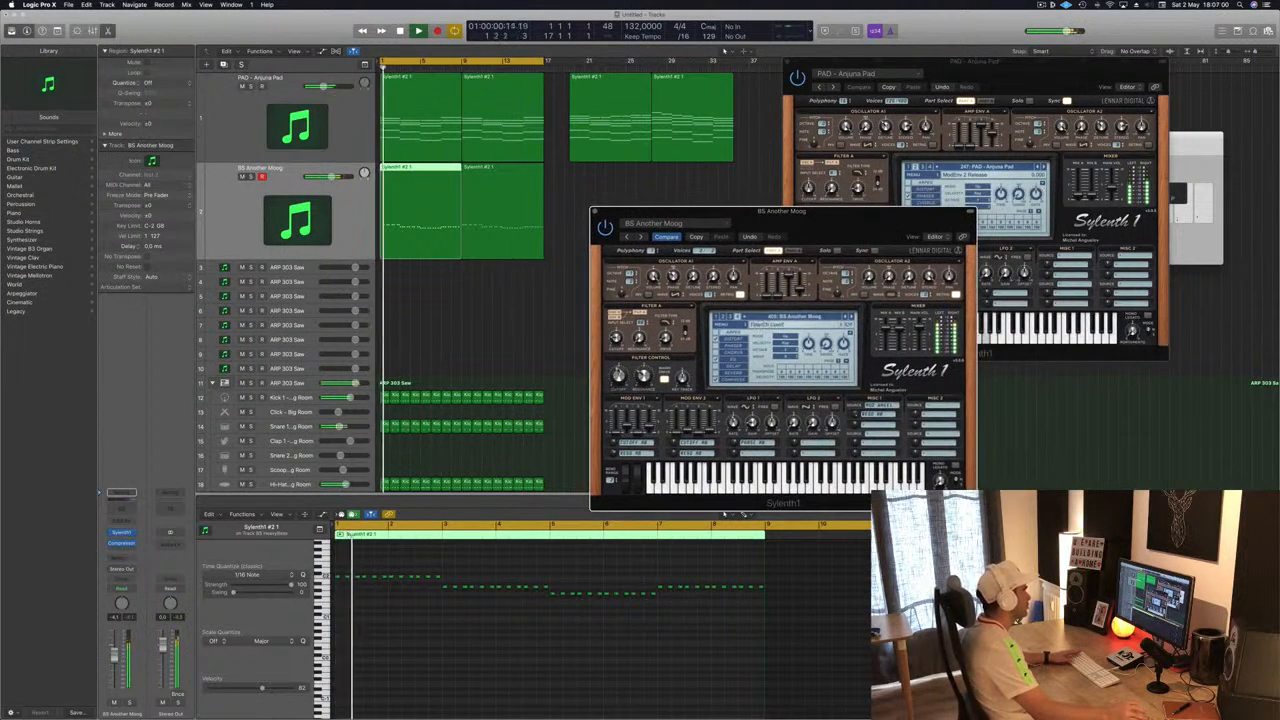
left_click_drag(595, 212, 643, 213)
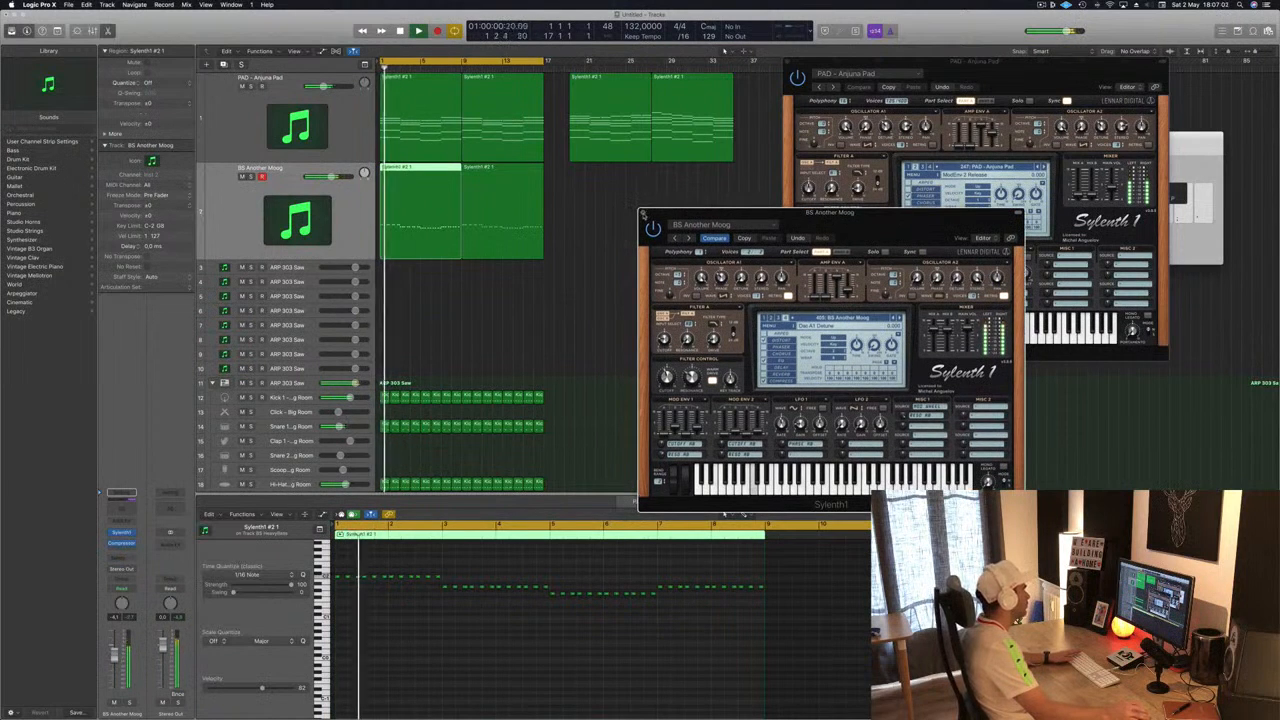
left_click(643, 213)
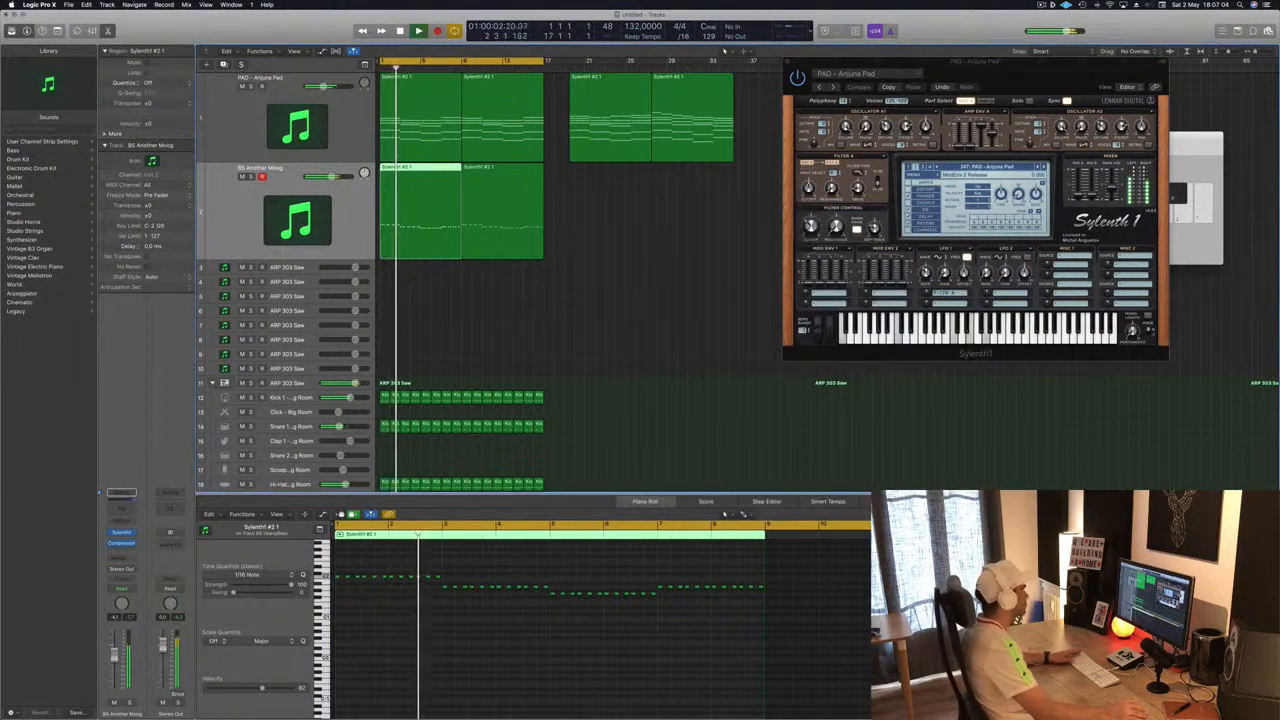
- Copy the pad's first region onto the ARP 303 Saw track and enlarge that track
left_click(684, 353)
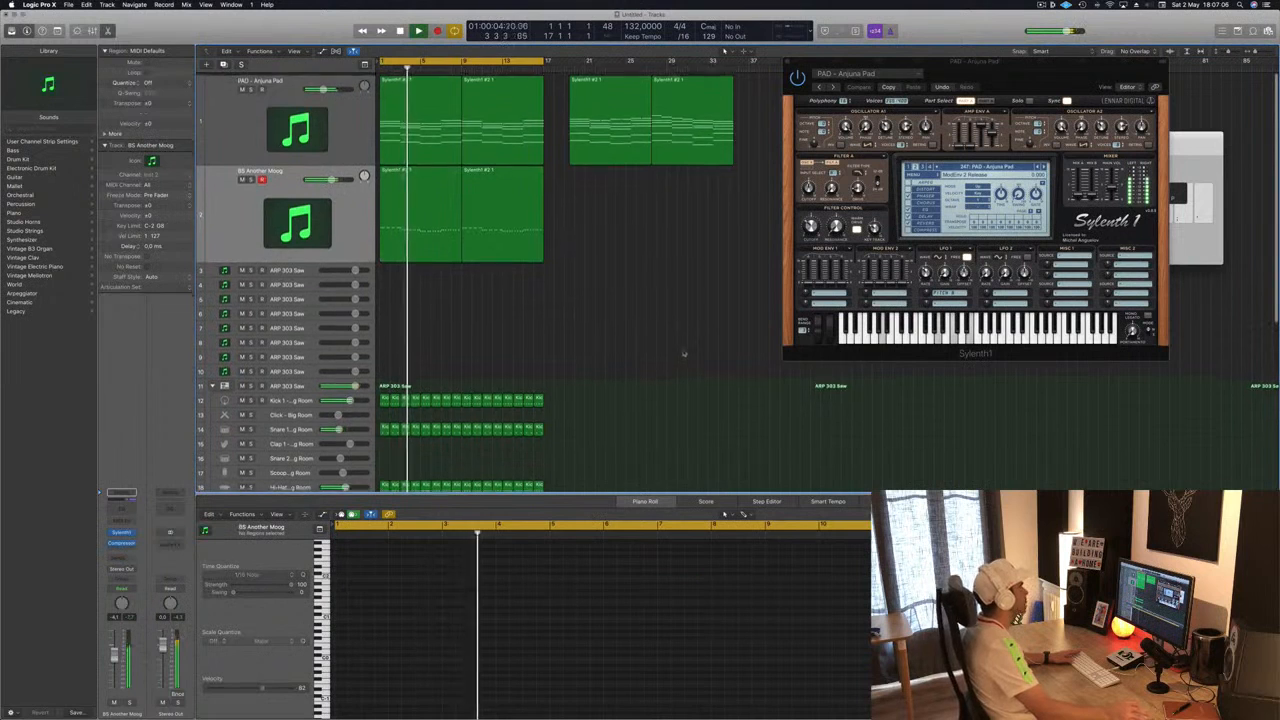
left_click(405, 132)
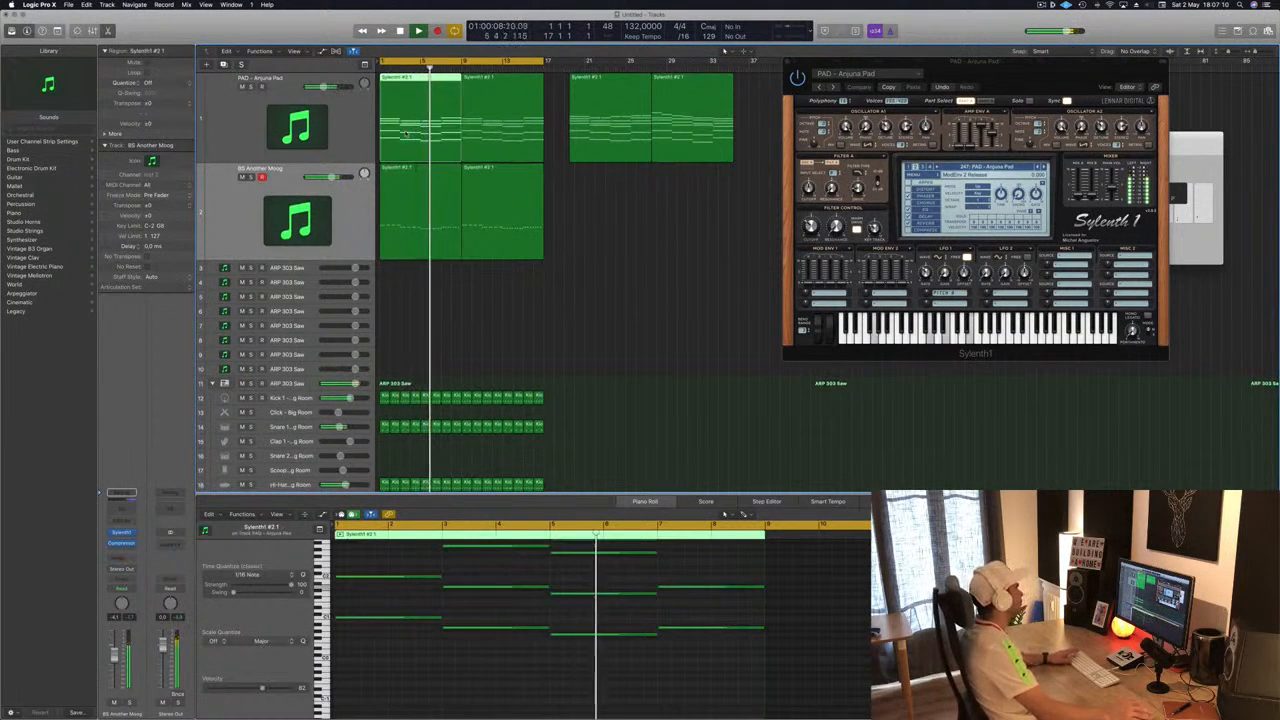
key("space")
left_click_drag(405, 132, 310, 270)
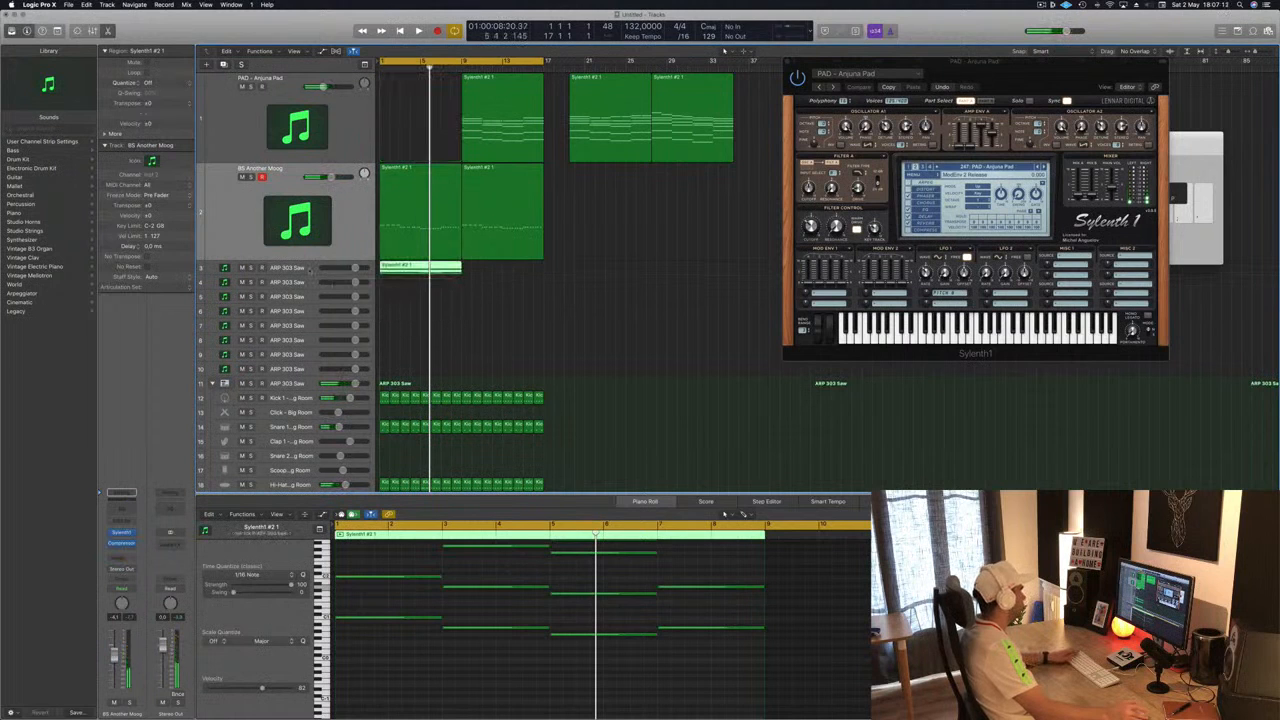
left_click(310, 270)
left_click_drag(477, 122, 396, 124)
left_click_drag(308, 275, 308, 325)
left_click(398, 298)
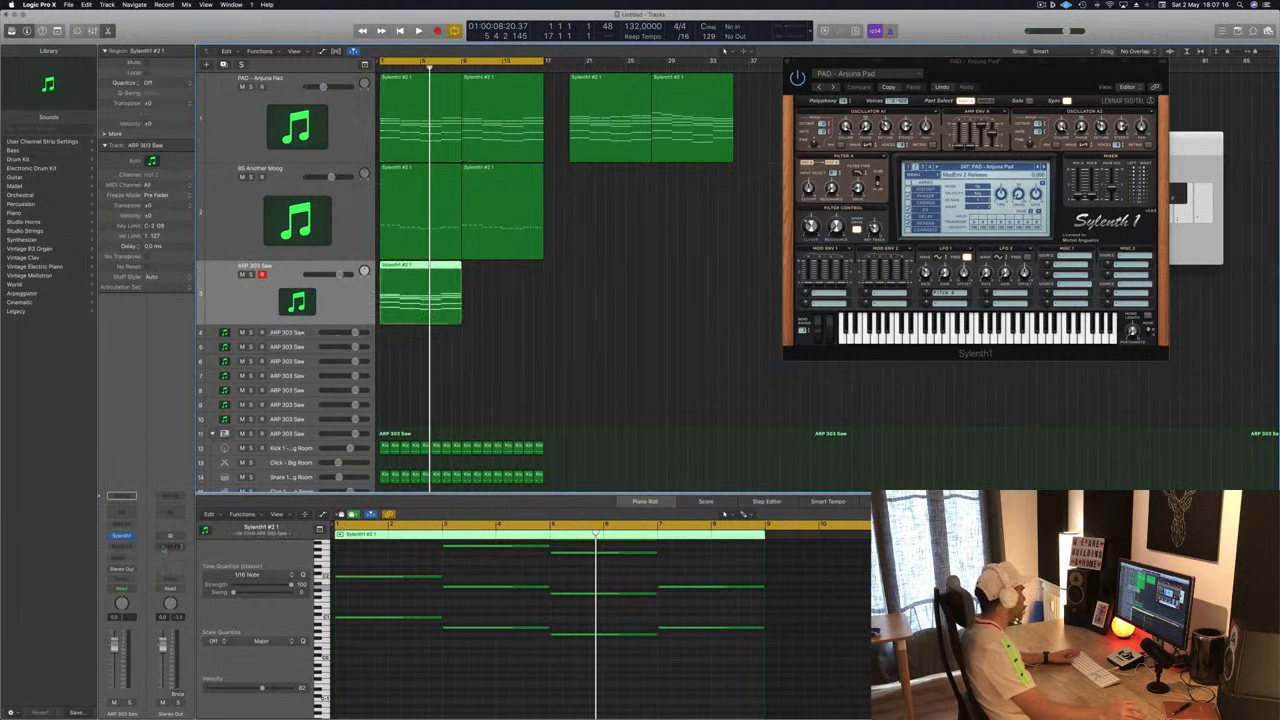
- Open the ARP 303 Saw track's Sylenth1 instrument and move its window beside the pad synth
left_click(121, 536)
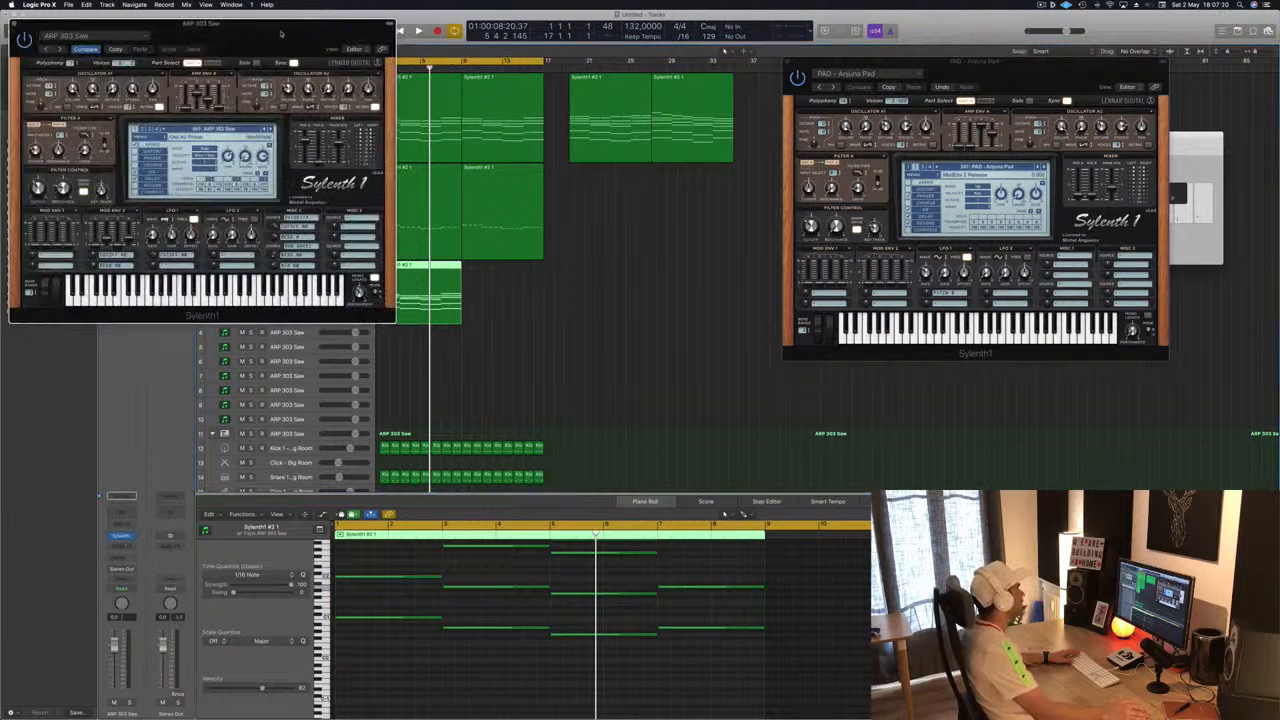
left_click_drag(281, 33, 1006, 147)
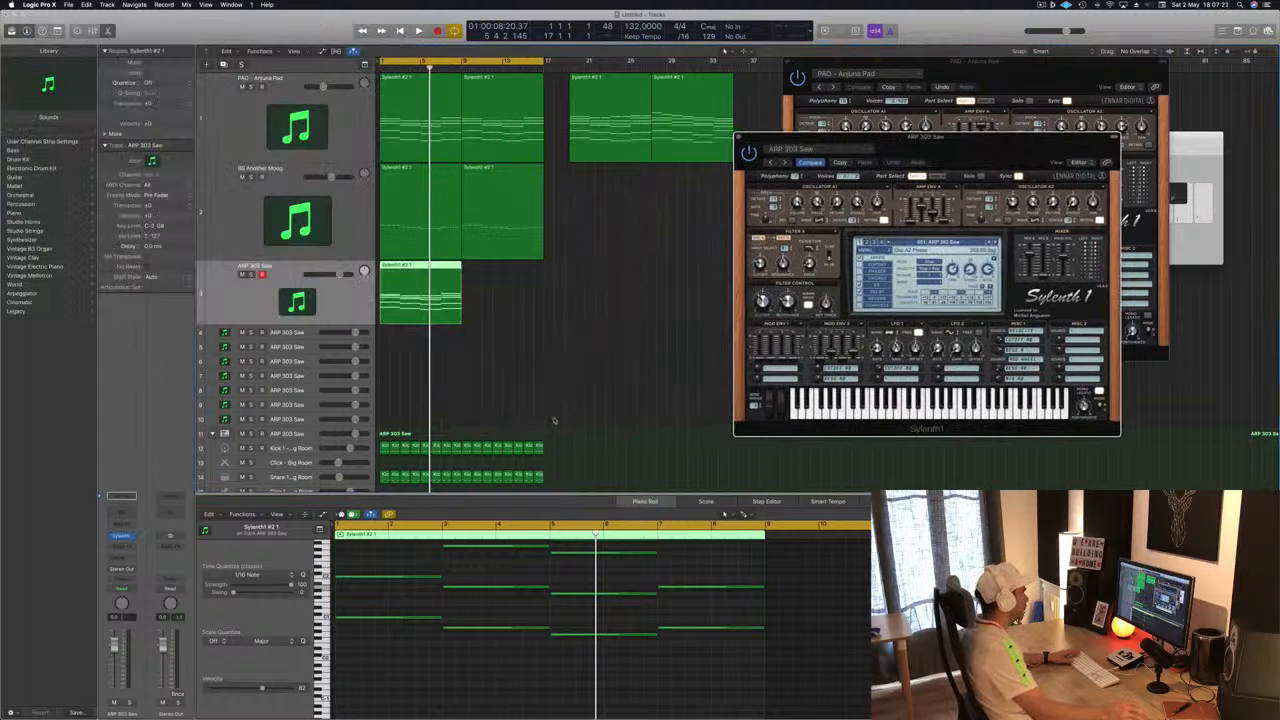
- Select all notes in the ARP region, shorten them to short hits and duplicate them offset into an arpeggiated pattern
scroll(479, 584, "up", 5)
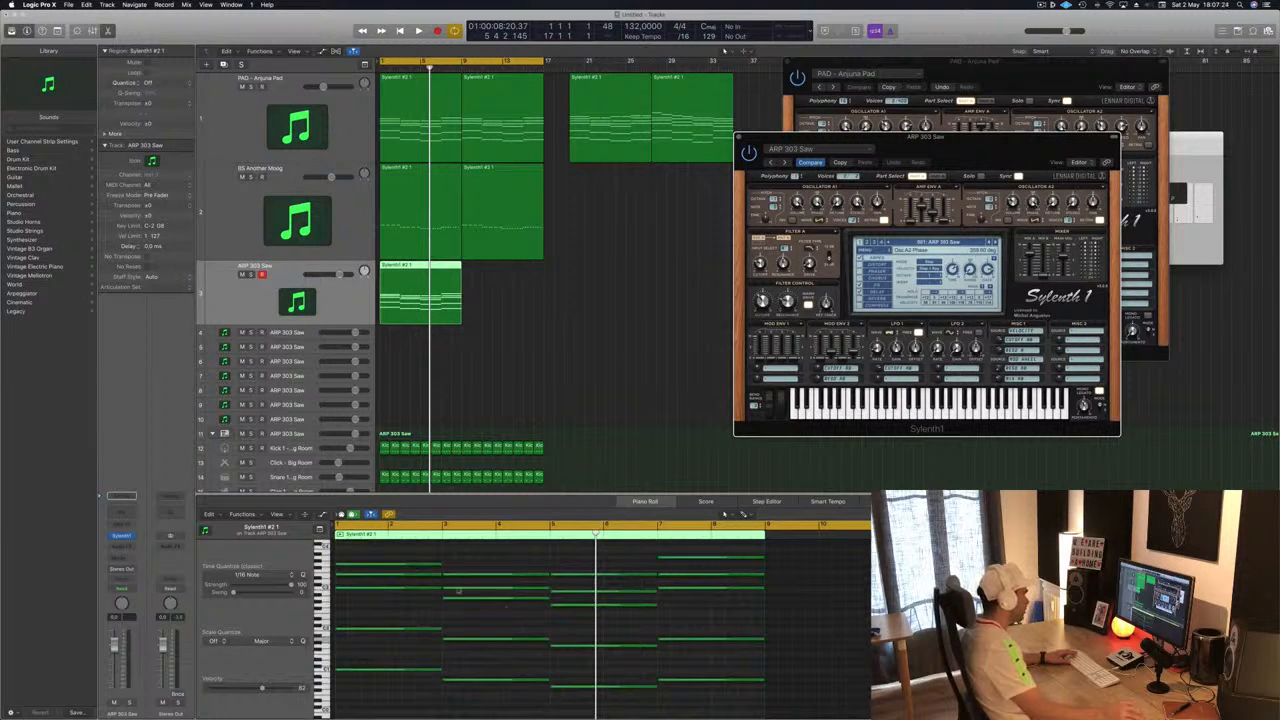
key("super+a")
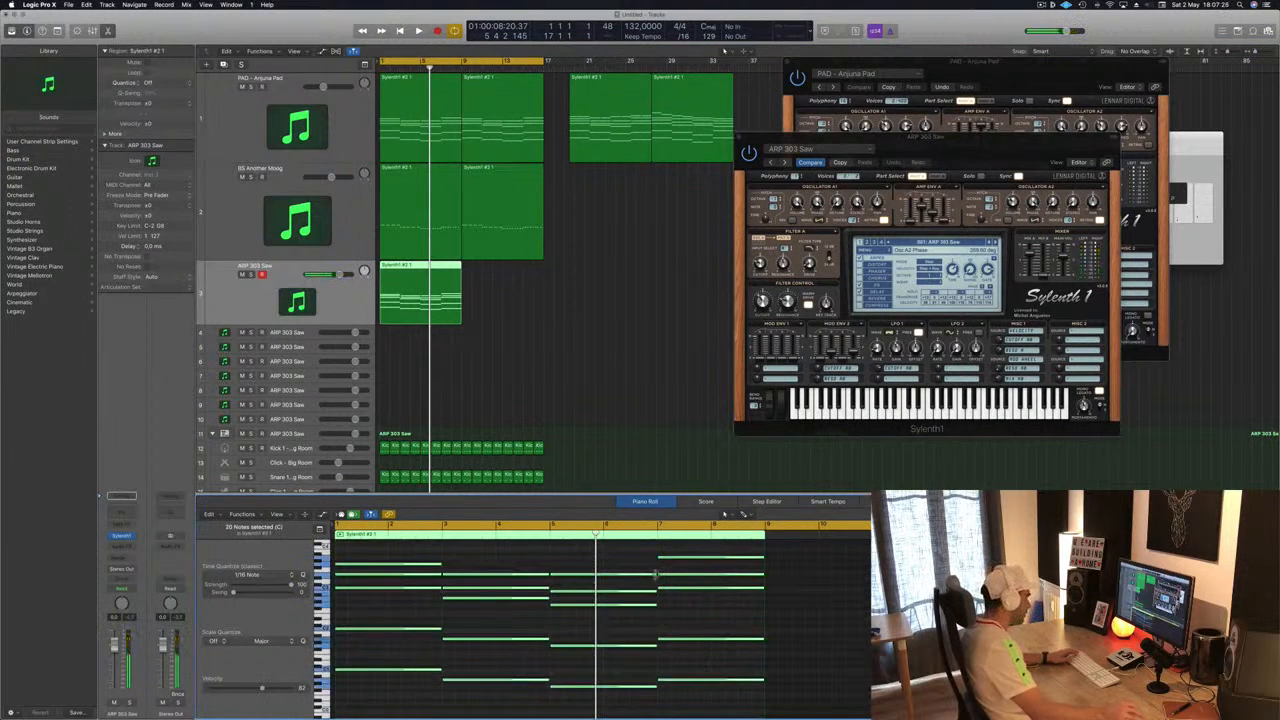
left_click_drag(656, 574, 560, 578)
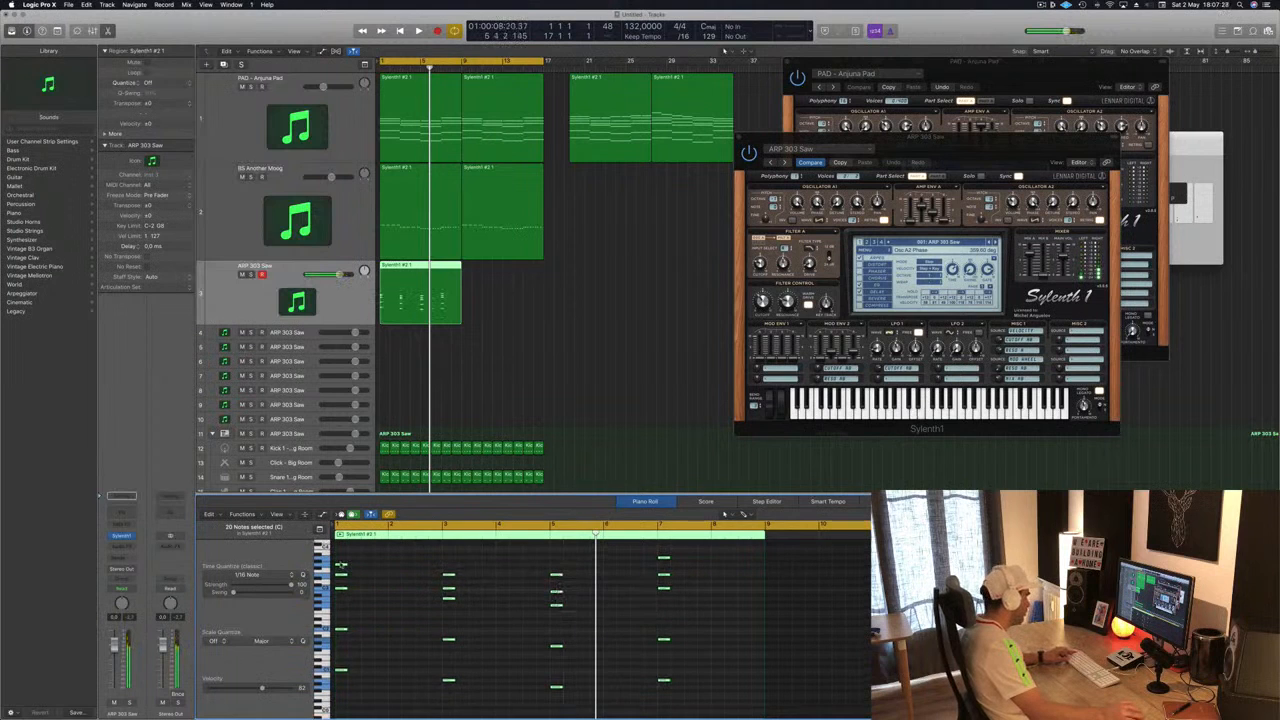
left_click_drag(341, 566, 403, 572)
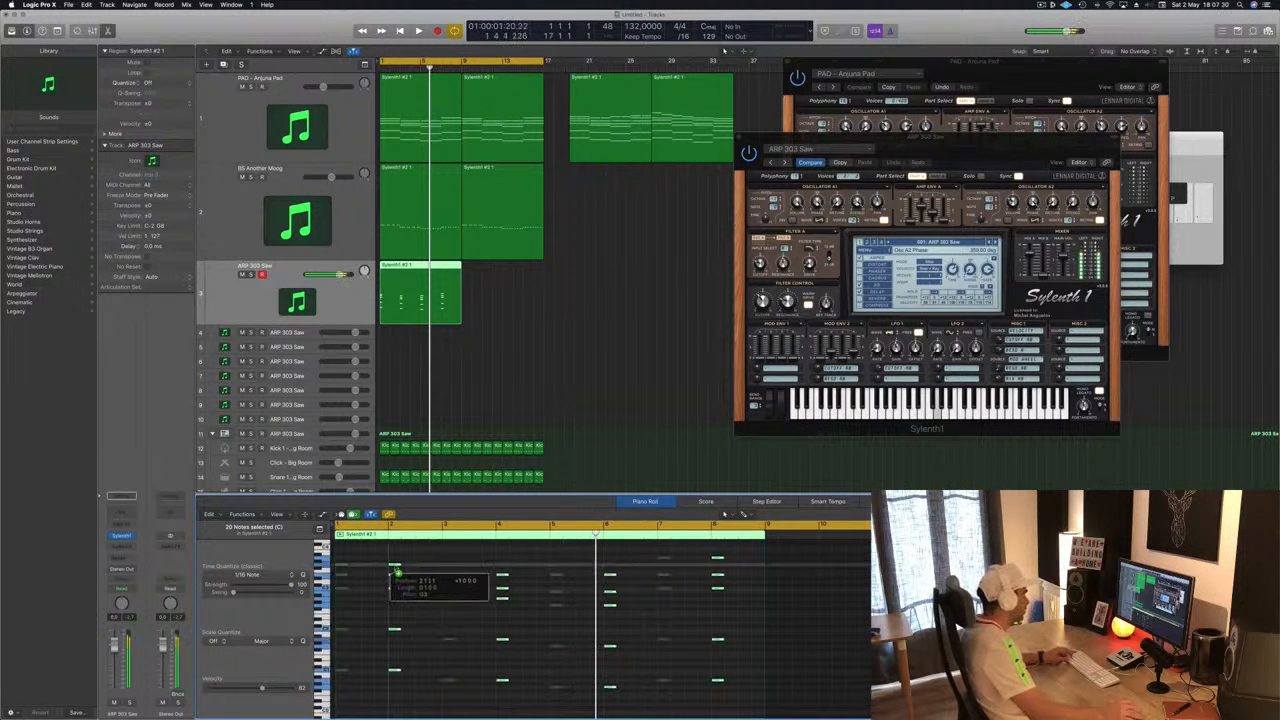
left_click_drag(395, 568, 395, 569)
- Load a different preset bank in the ARP Sylenth1 through its bank menu
left_click(864, 249)
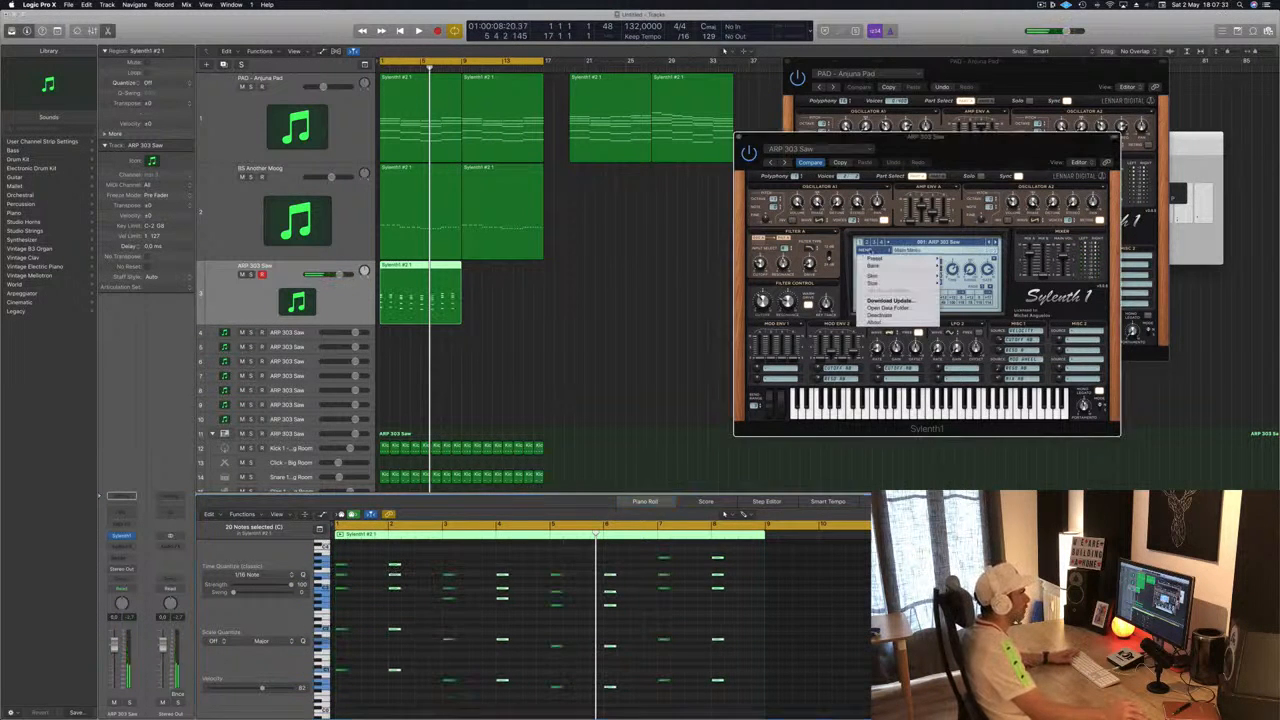
mouse_move(873, 266)
mouse_move(955, 266)
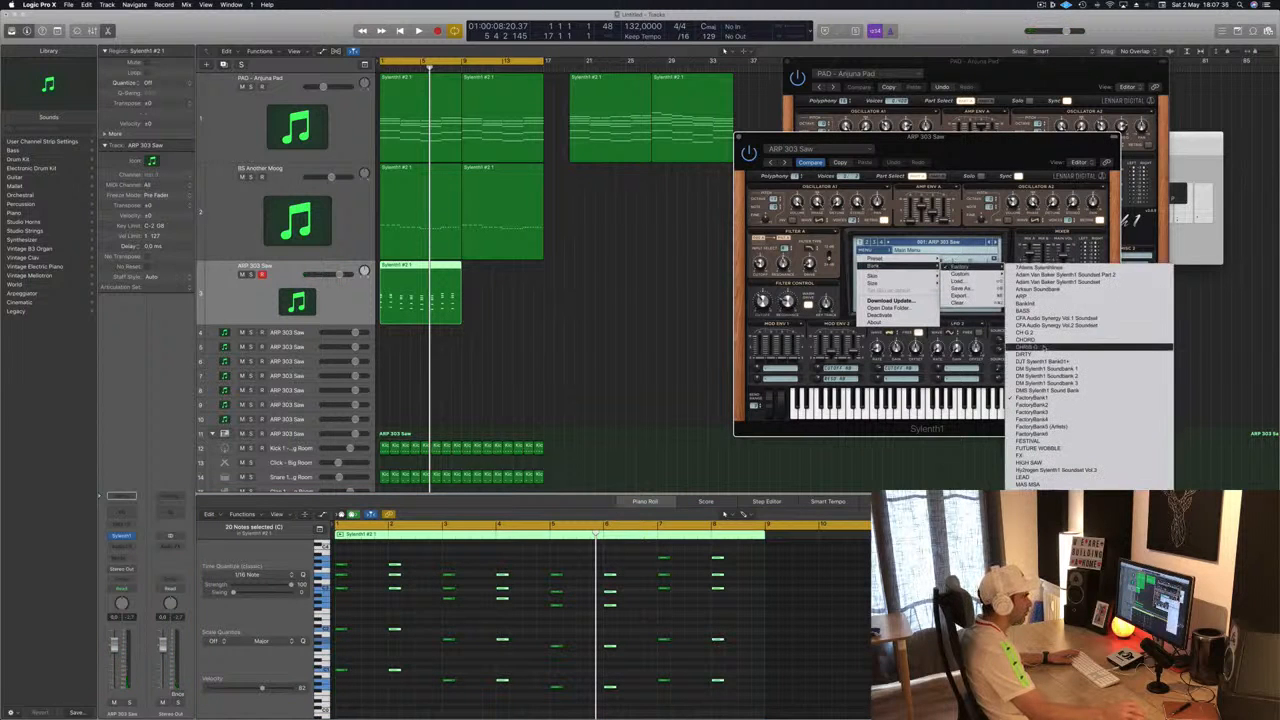
left_click(1044, 348)
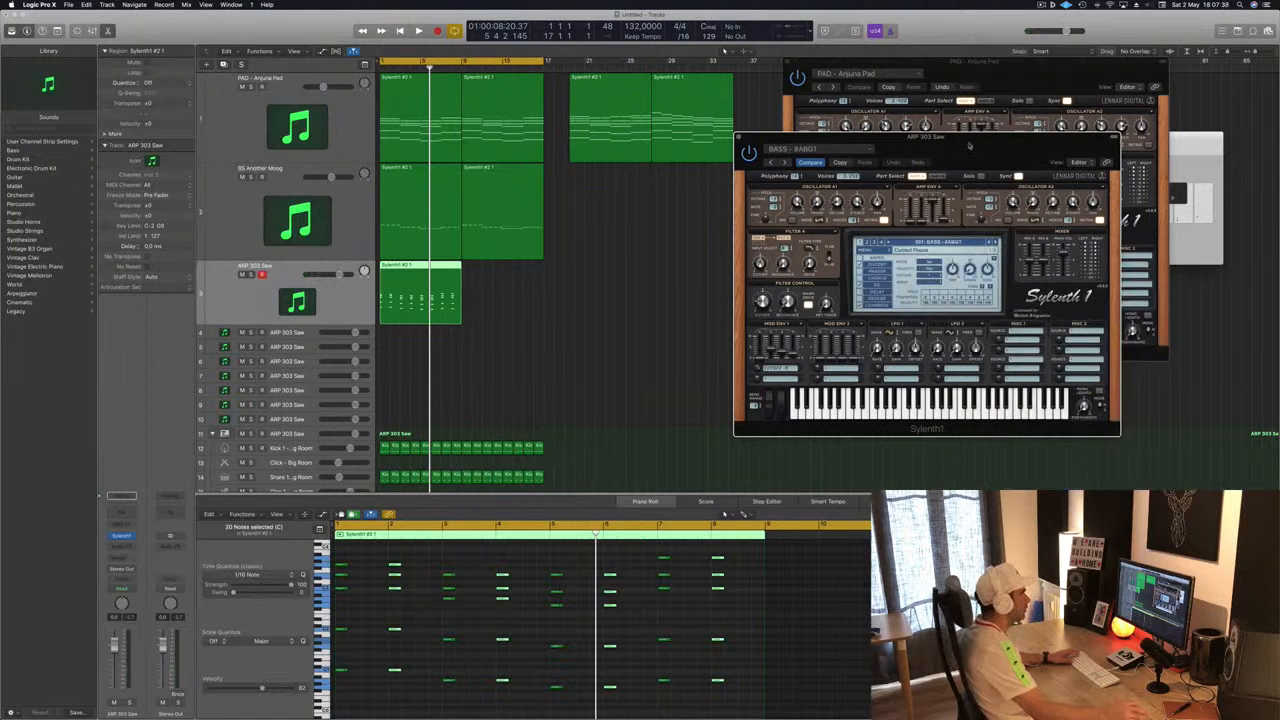
- Duplicate the ARP region to the next bars, start playback and lower the ARP channel volume slightly
left_click_drag(969, 145, 872, 174)
left_click_drag(458, 271, 520, 274)
left_click(240, 287)
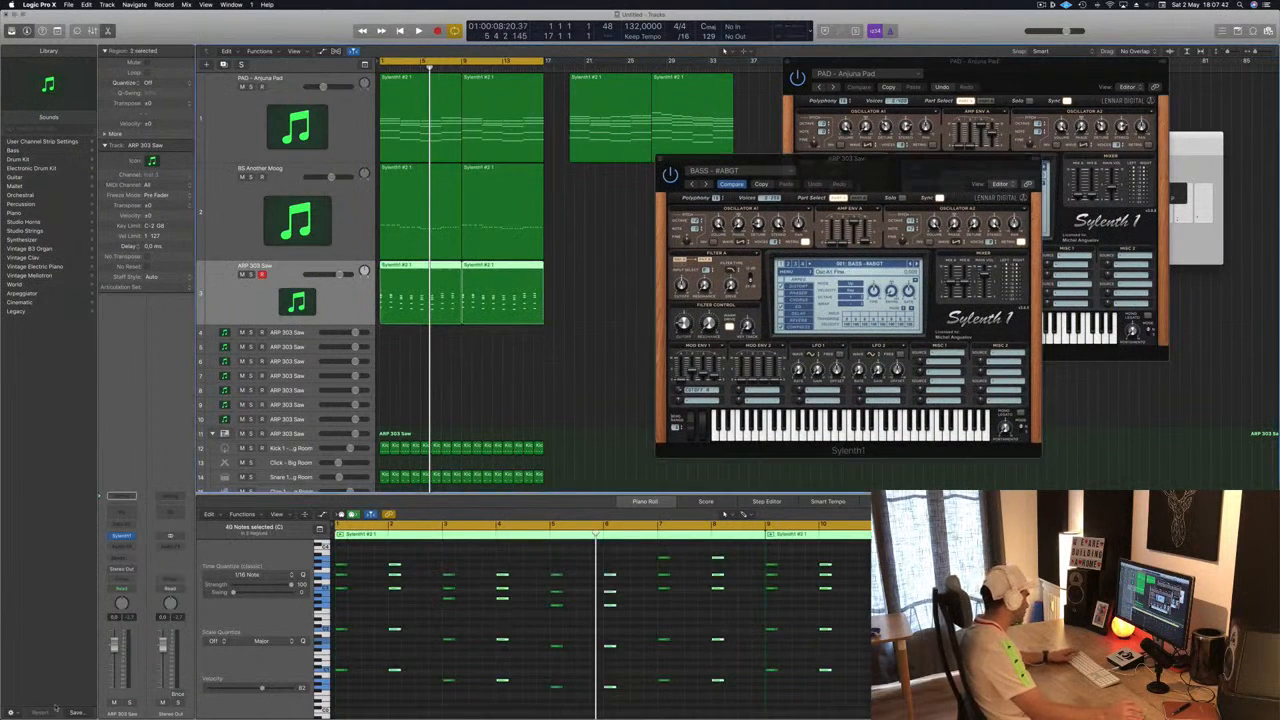
key("space")
left_click_drag(114, 660, 115, 669)
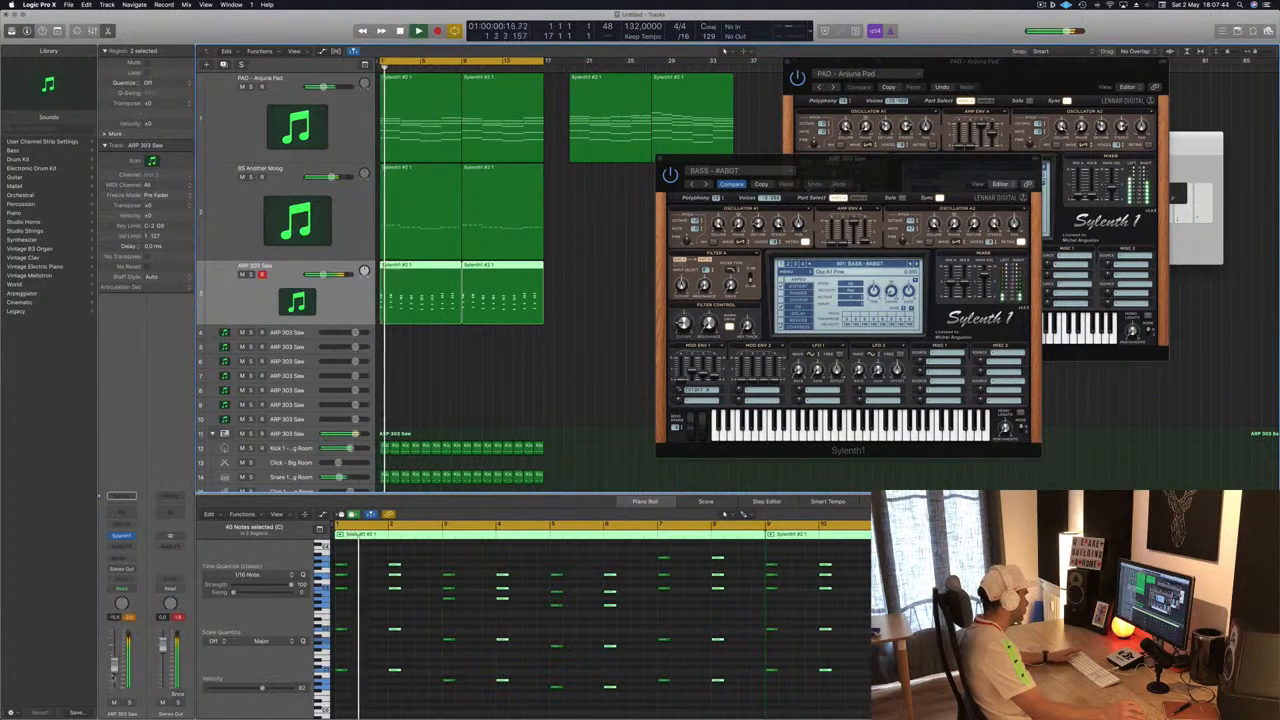
key("space")
key("space")
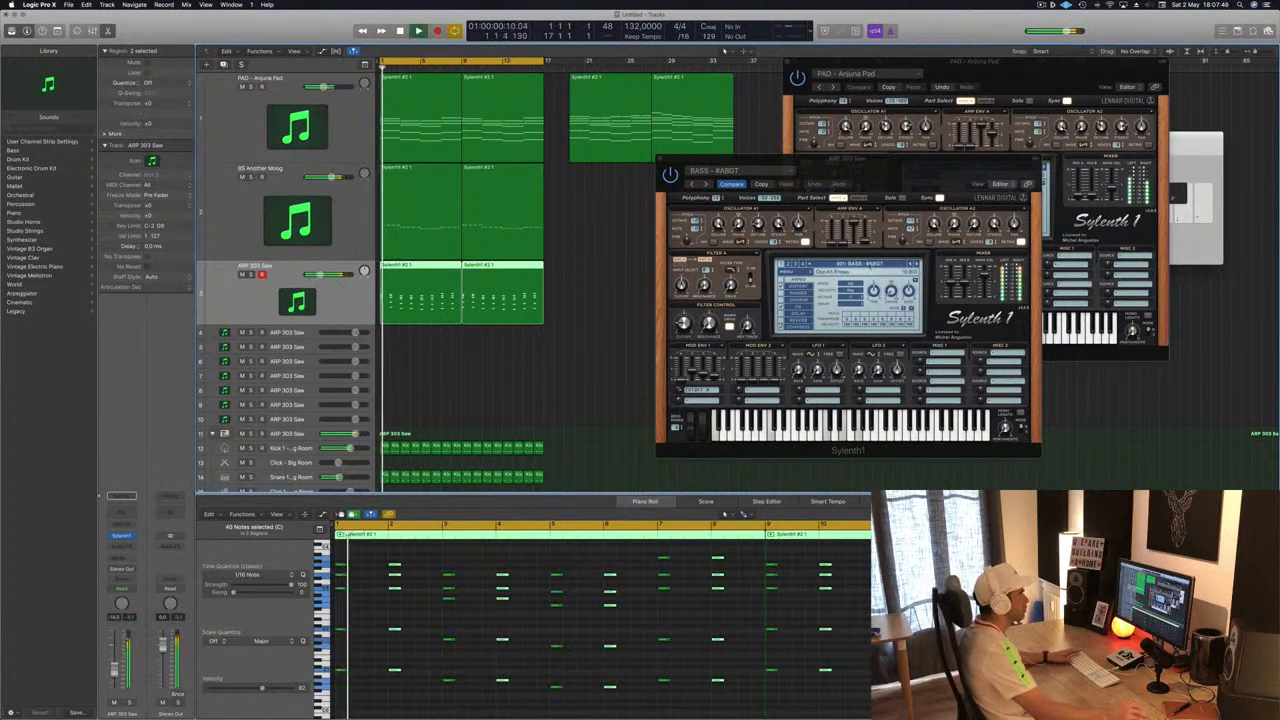
- Pick the LEAD - Aquamarine preset from the ARP Sylenth1 preset list and adjust the channel volume
left_click(885, 264)
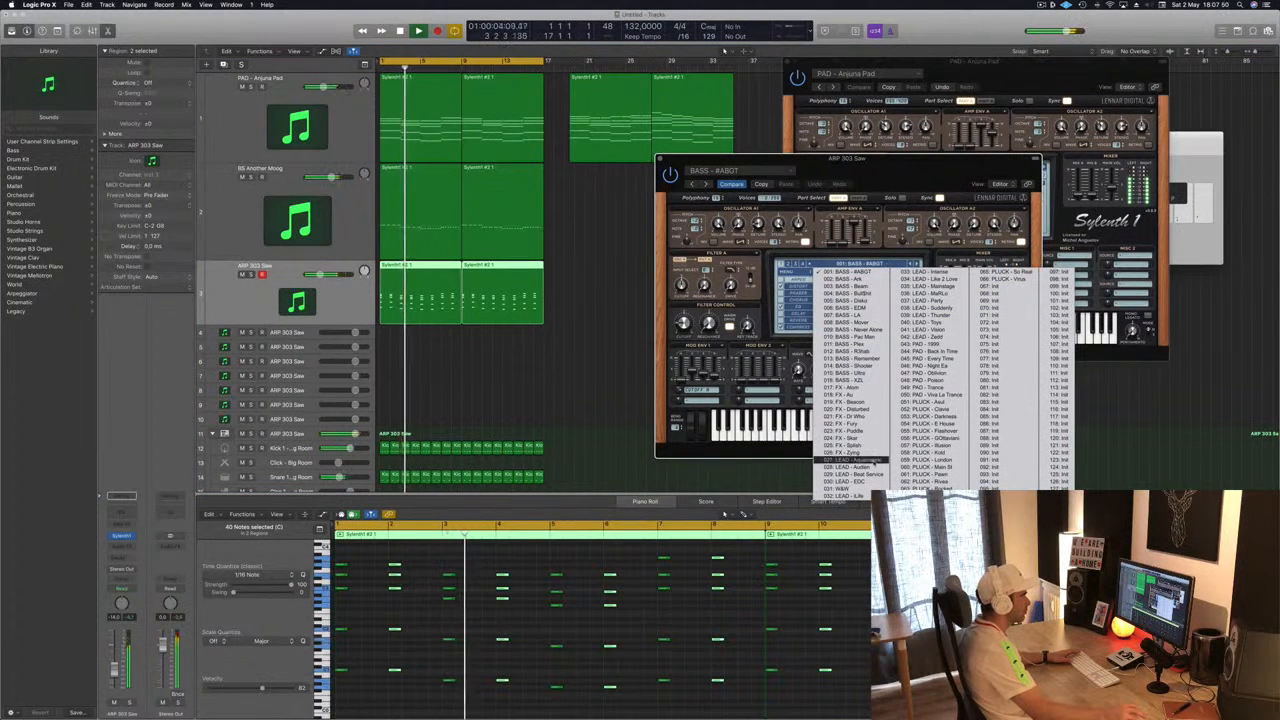
left_click(850, 460)
key("Return")
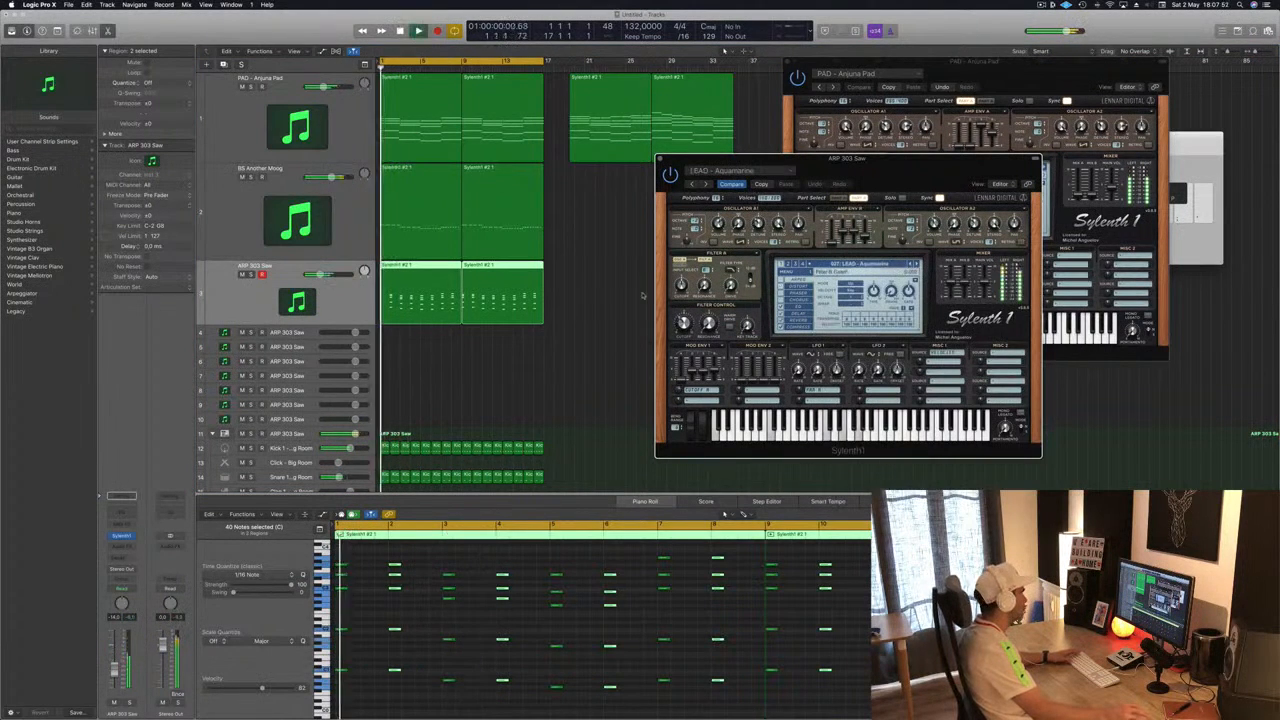
left_click(115, 668)
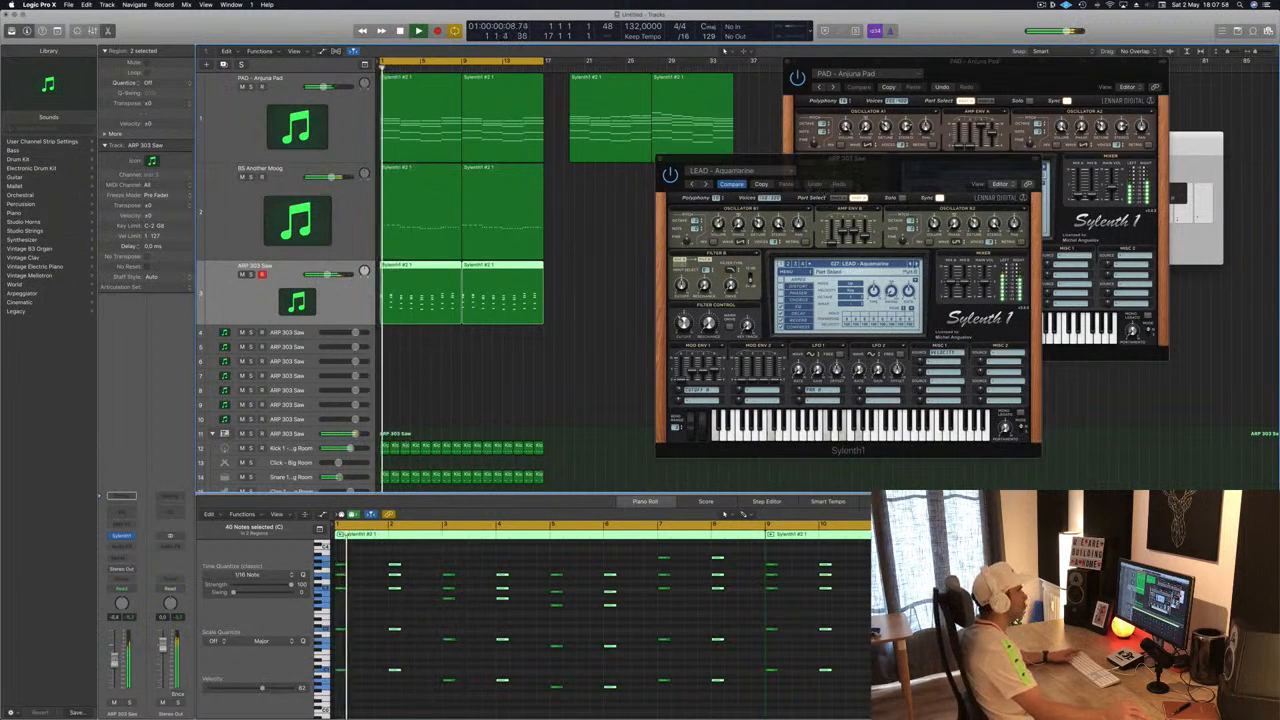
- Step forward through ARP presets from LEAD - Beat Service onward, nudging the ARP channel volume
left_click(918, 264)
key("space")
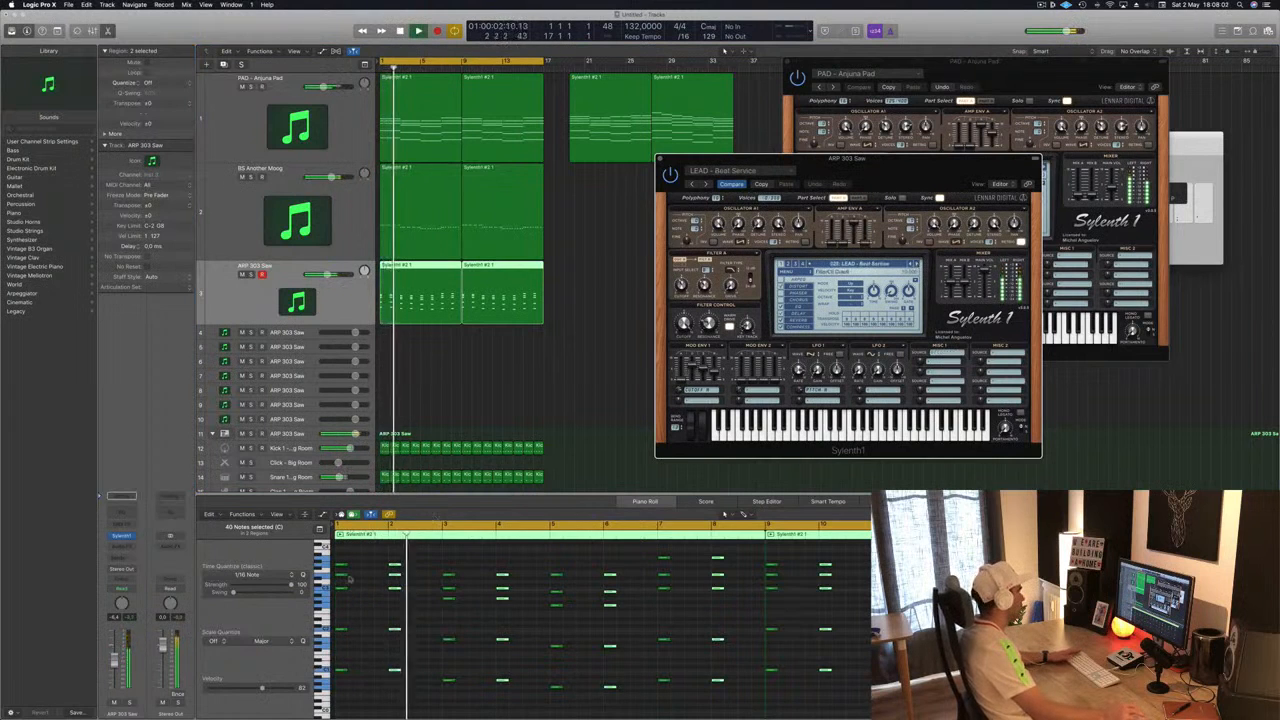
left_click_drag(114, 661, 115, 668)
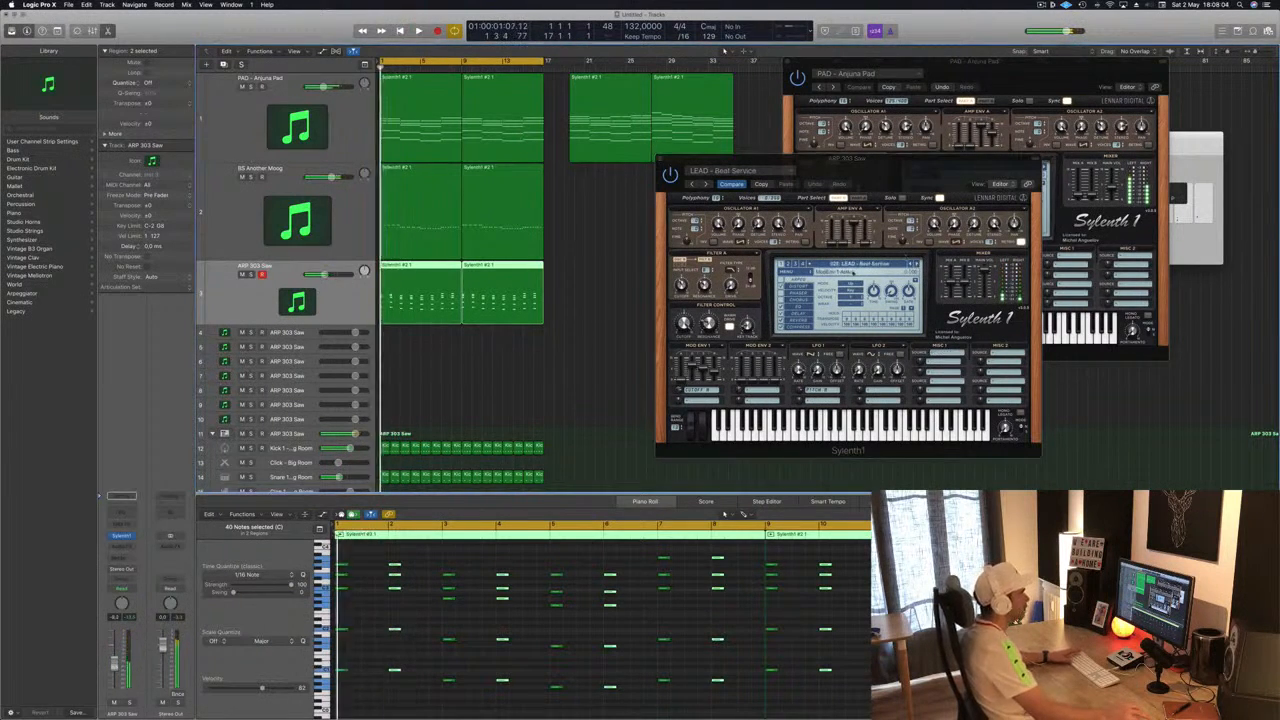
left_click(918, 264)
left_click(918, 264)
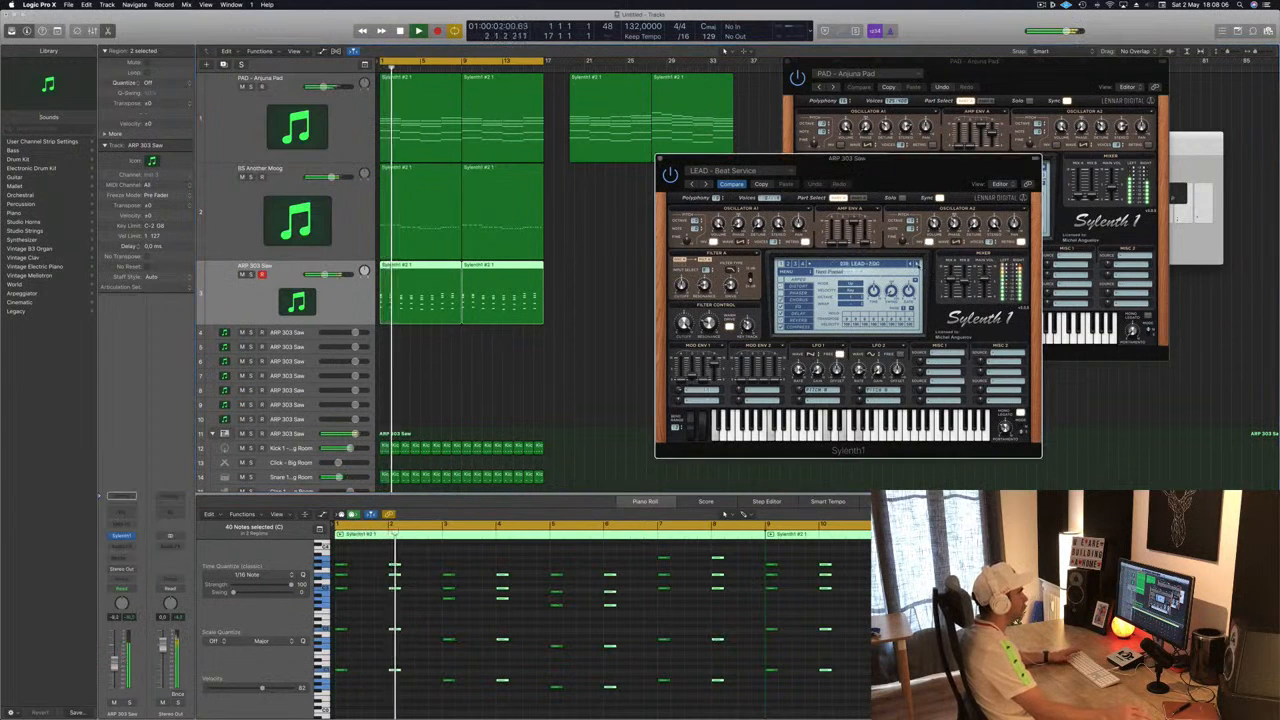
left_click(918, 264)
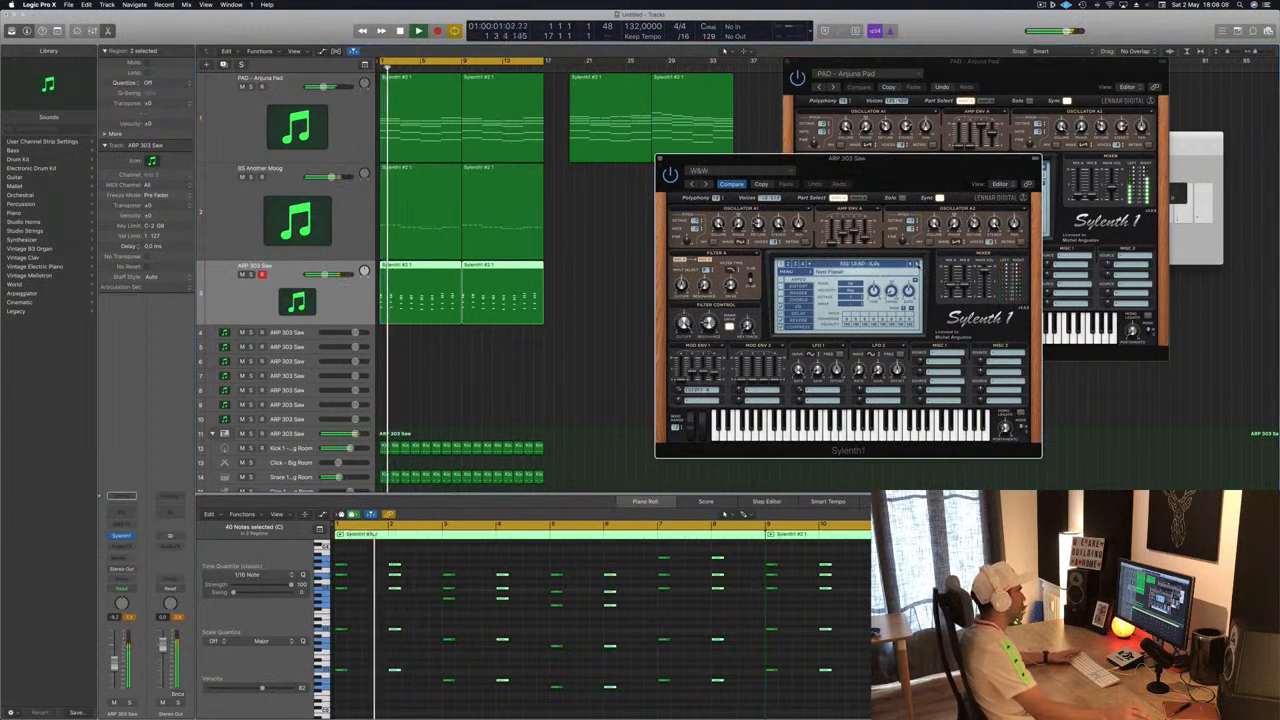
left_click(114, 664)
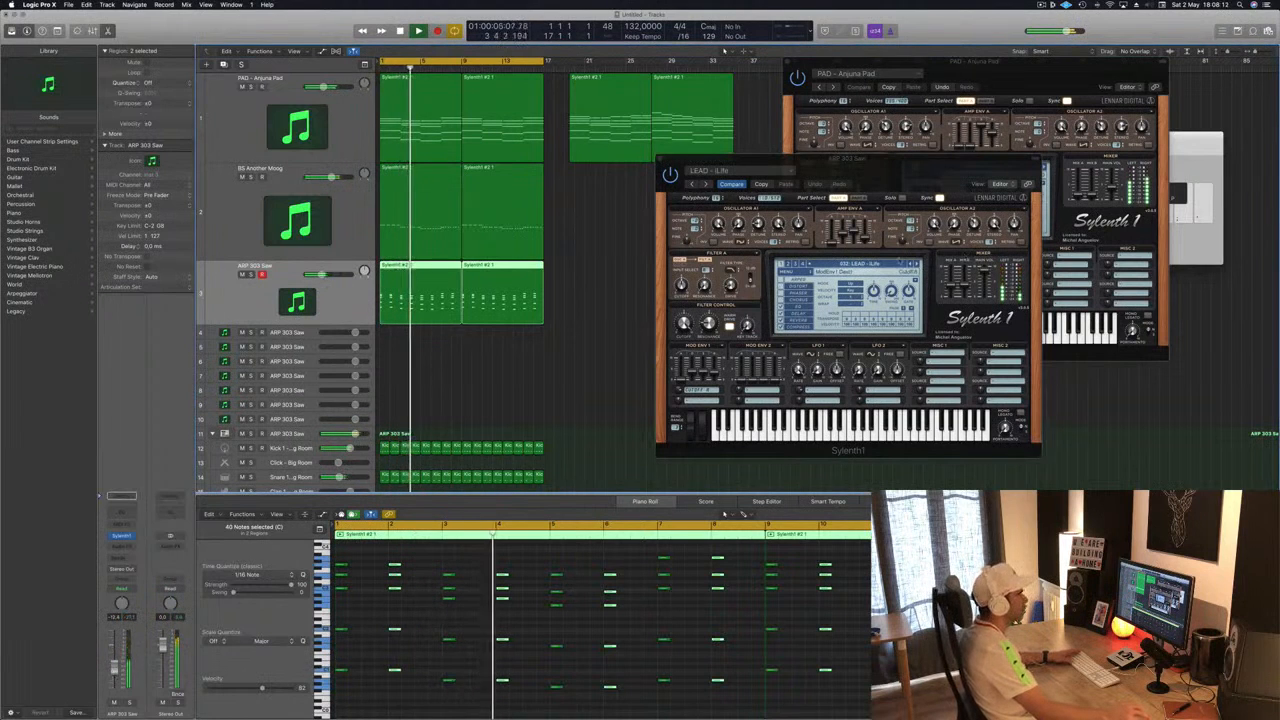
- Continue stepping forward through LEAD presets up to LEAD - Vision during playback
left_click(918, 264)
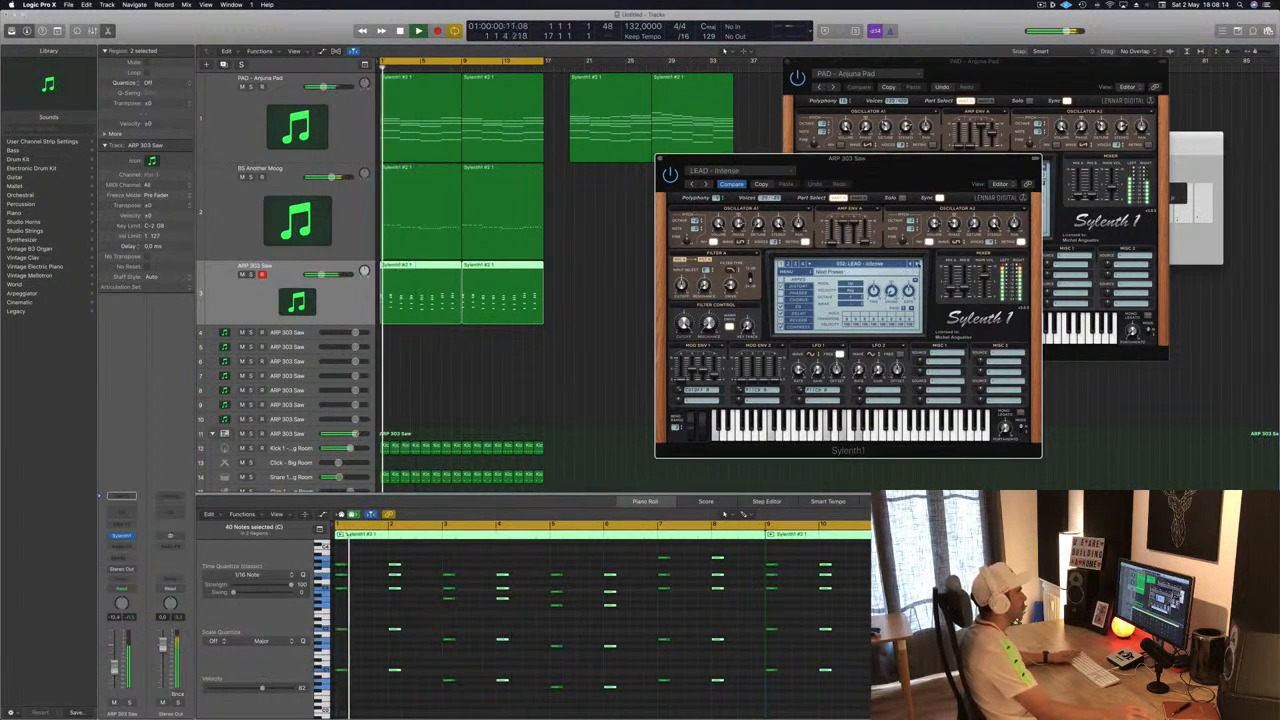
left_click(918, 264)
left_click(913, 264)
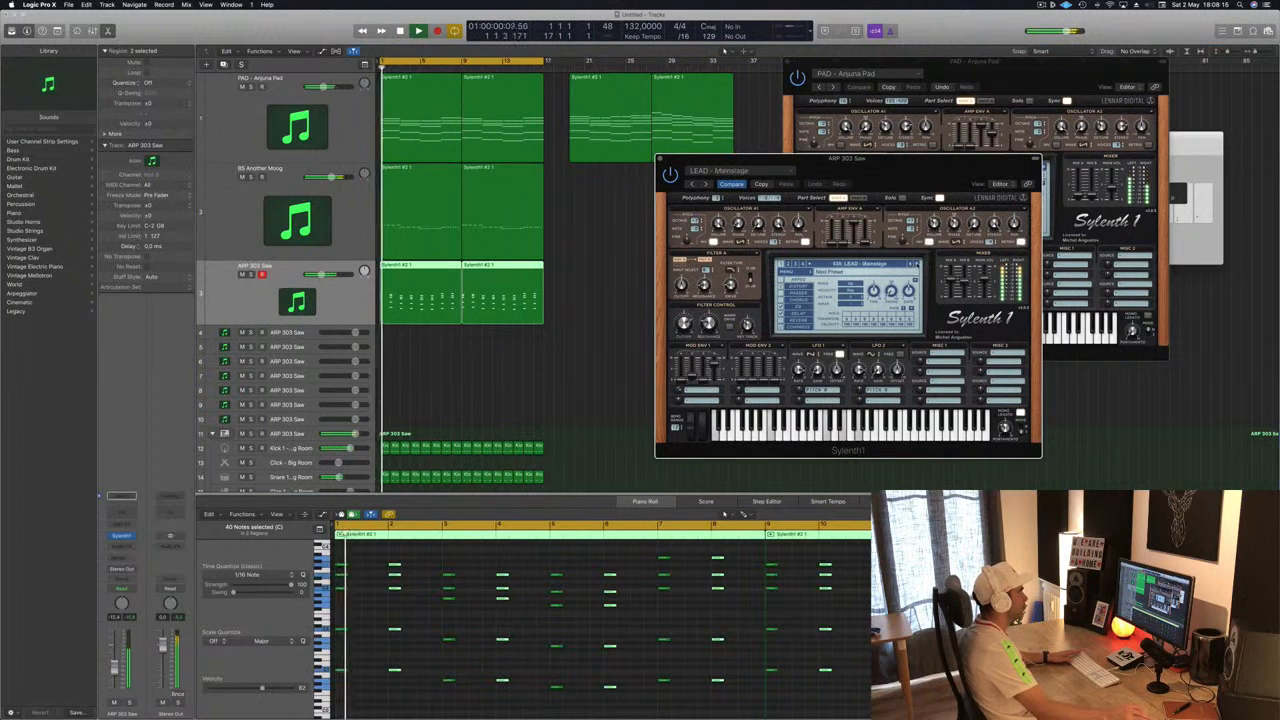
left_click(913, 264)
left_click(913, 264)
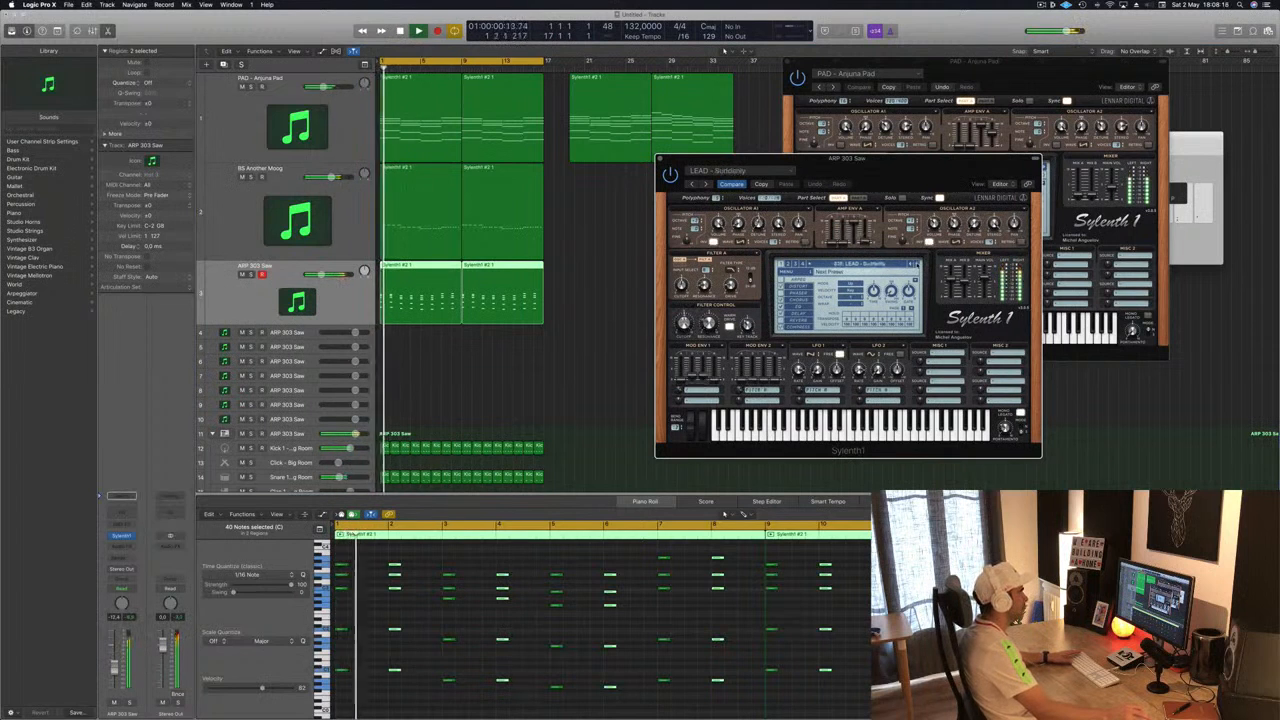
left_click(913, 264)
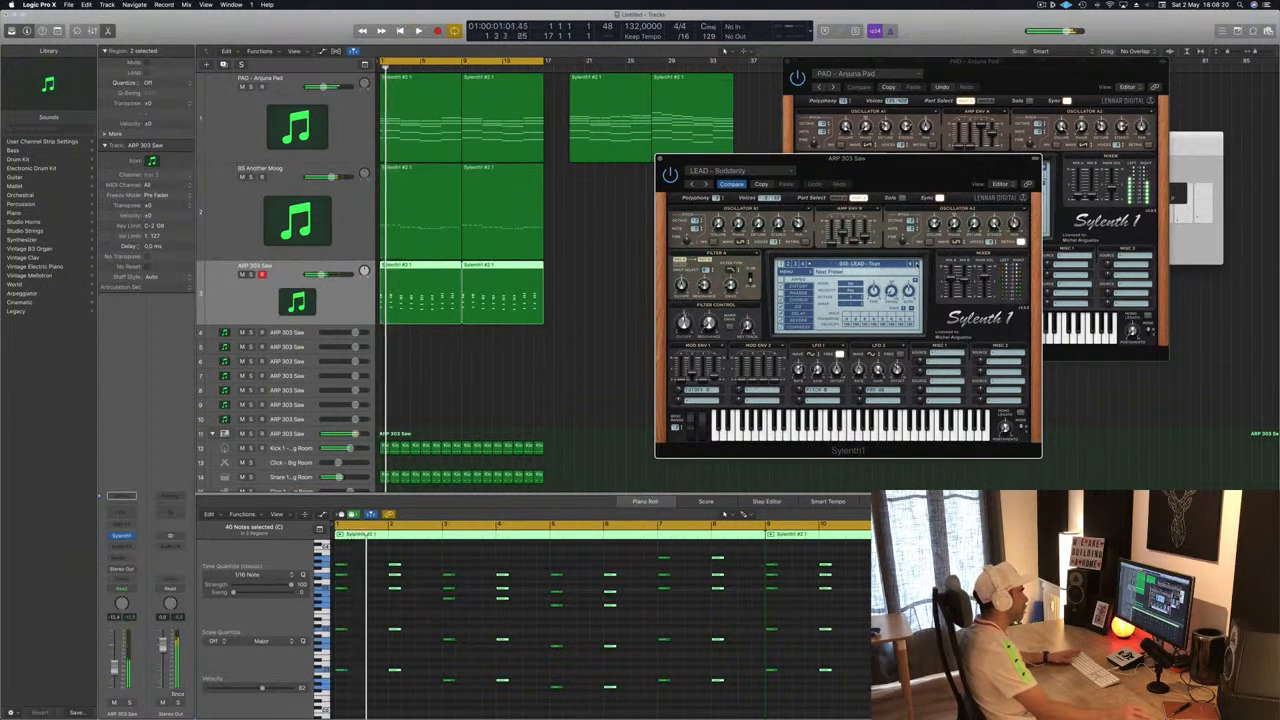
left_click(913, 264)
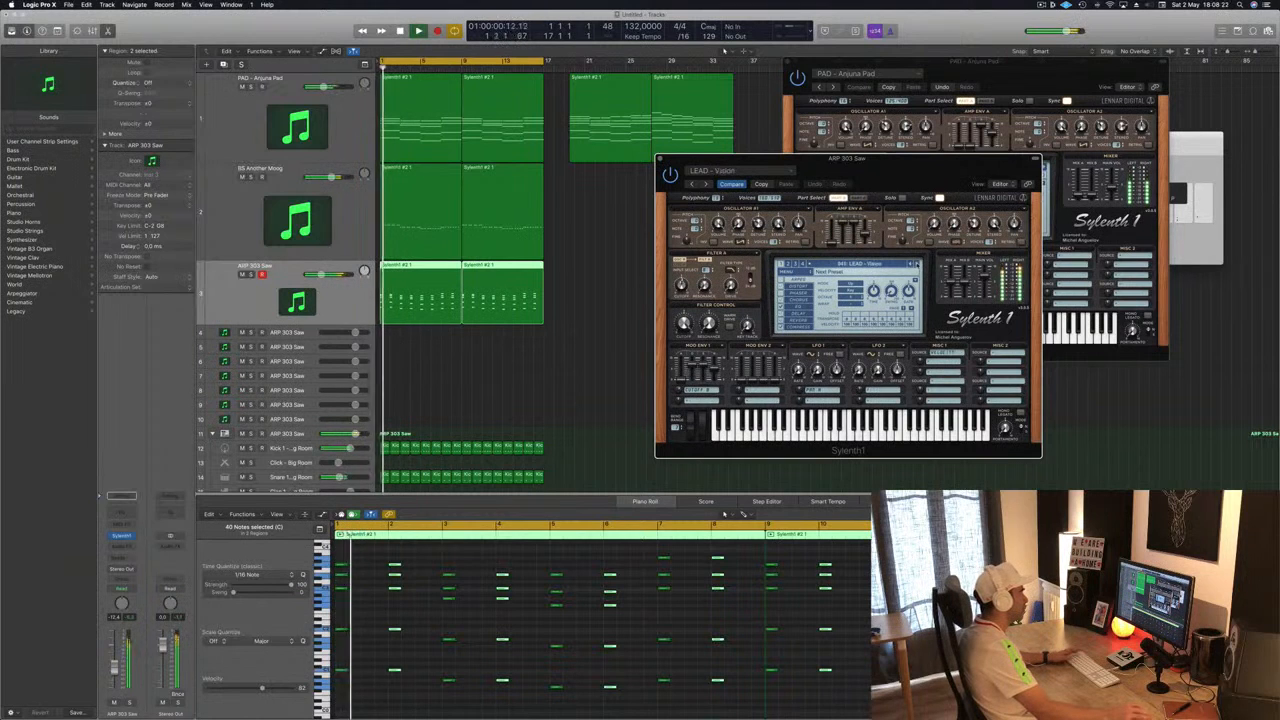
- Return the ARP track's Sylenth1 to the LEAD - Aquamarine preset from the preset list and resume playback
left_click(913, 264)
key("space")
key("space")
key("space")
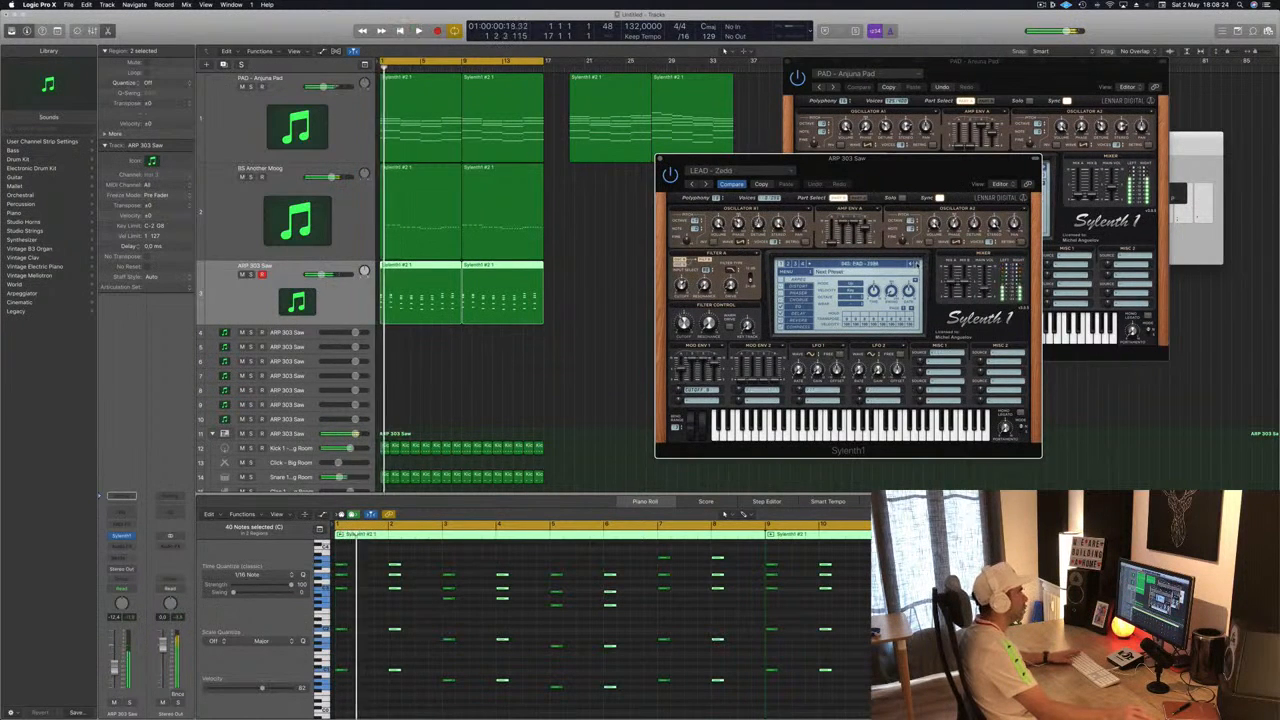
left_click(850, 264)
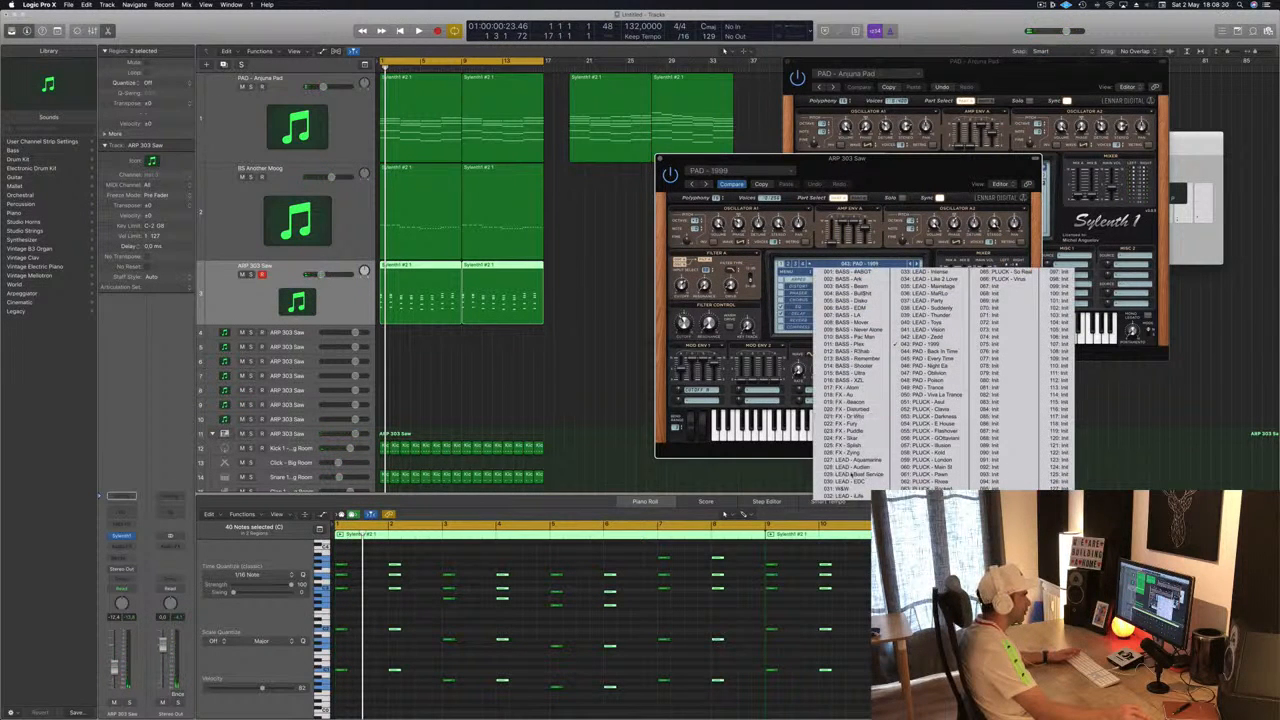
left_click(852, 459)
key("space")
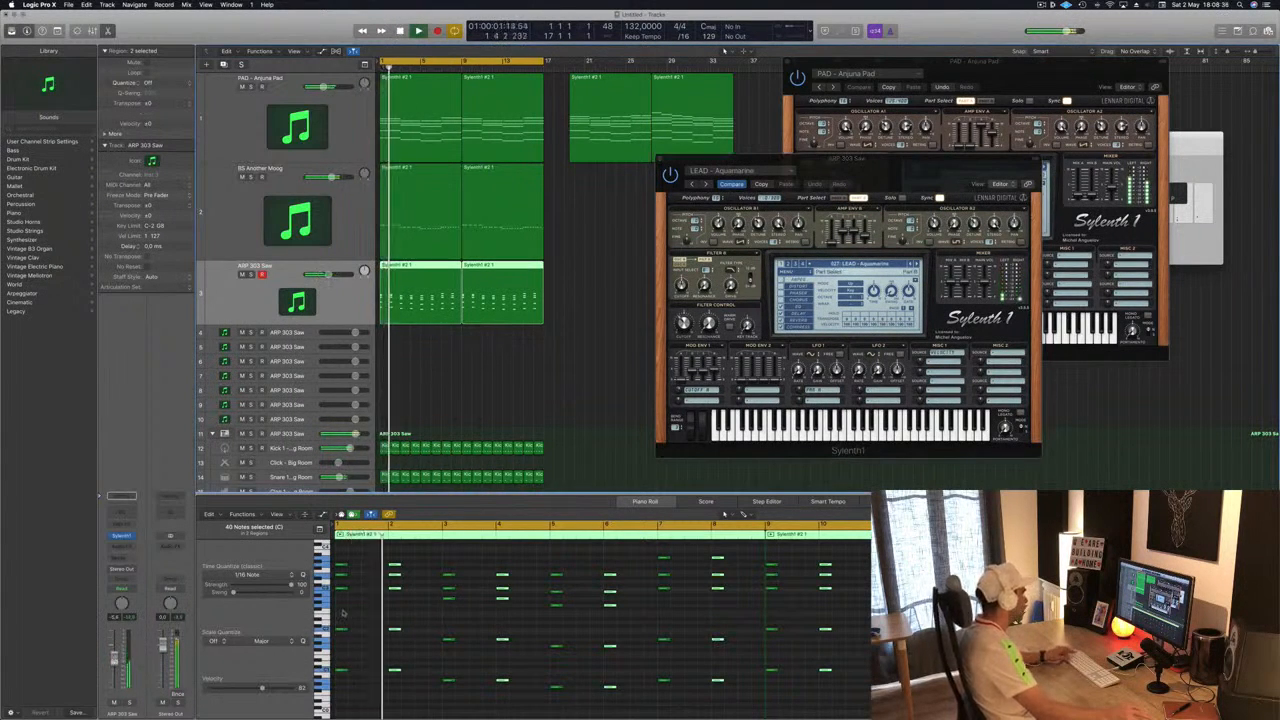
- Select all notes in both ARP regions and lengthen them in the Piano Roll
key("super+a")
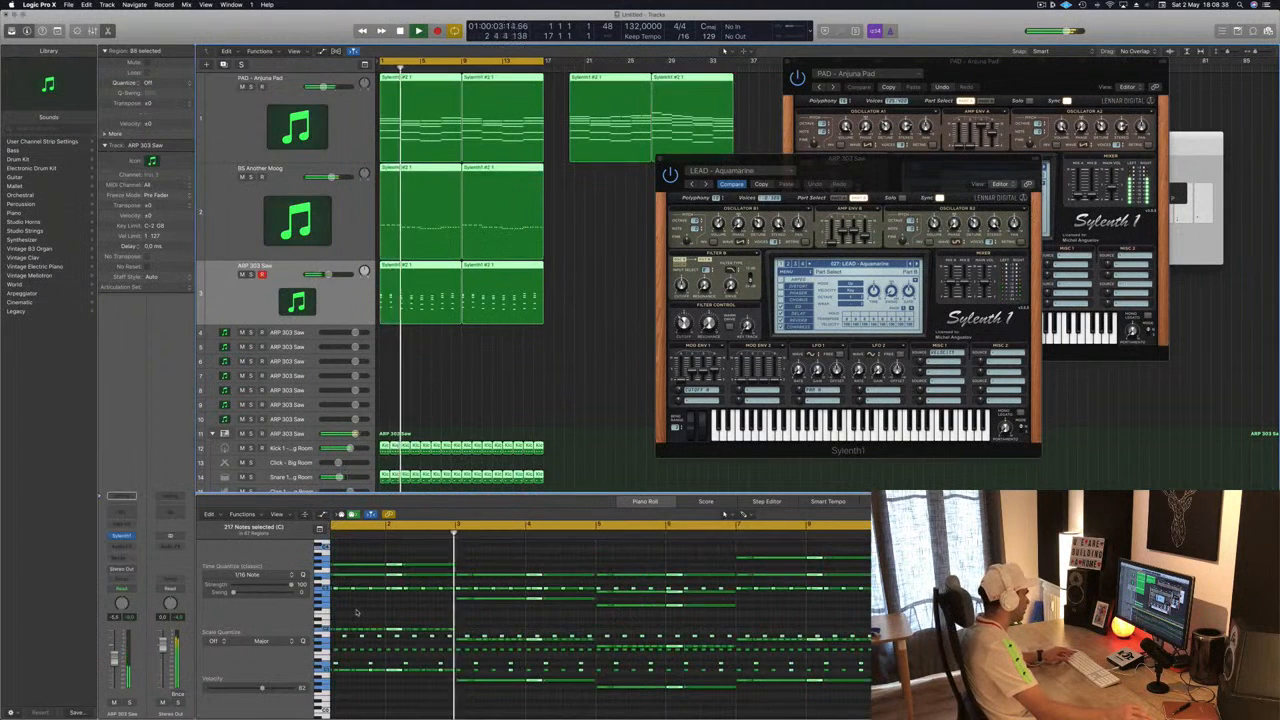
left_click(500, 292)
left_click(354, 313)
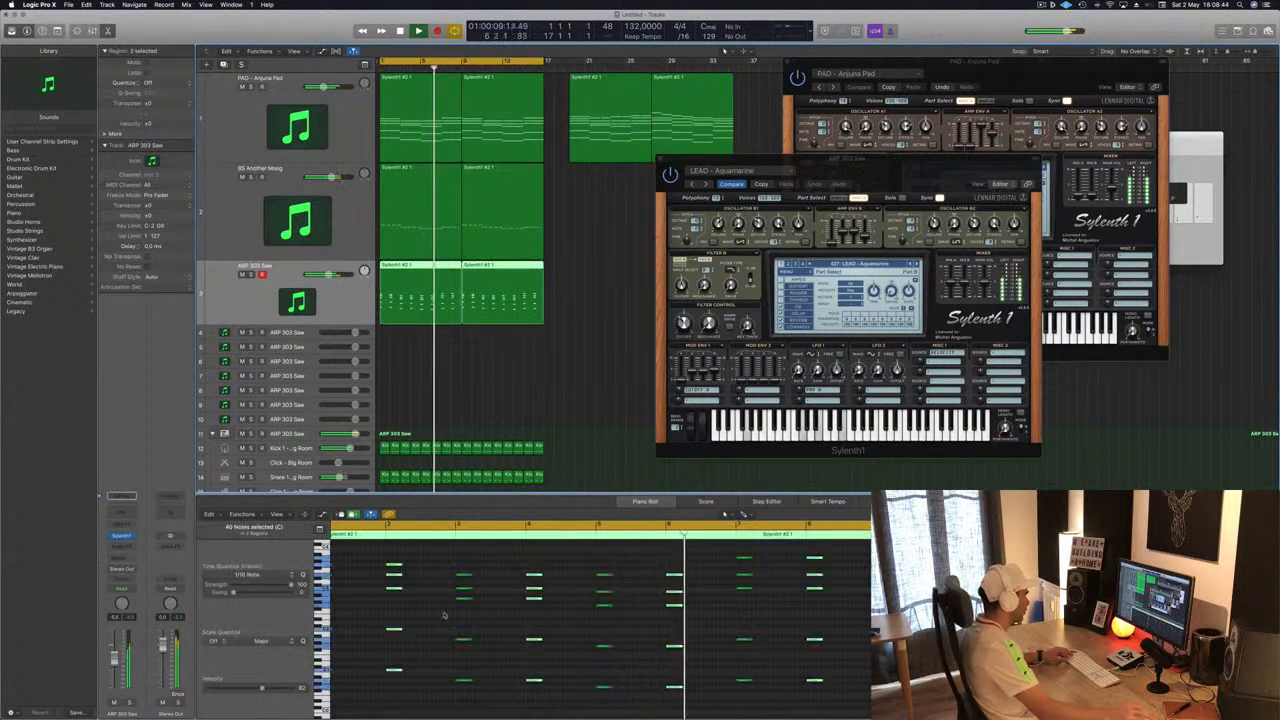
scroll(443, 614, "down", 3)
left_click(484, 608)
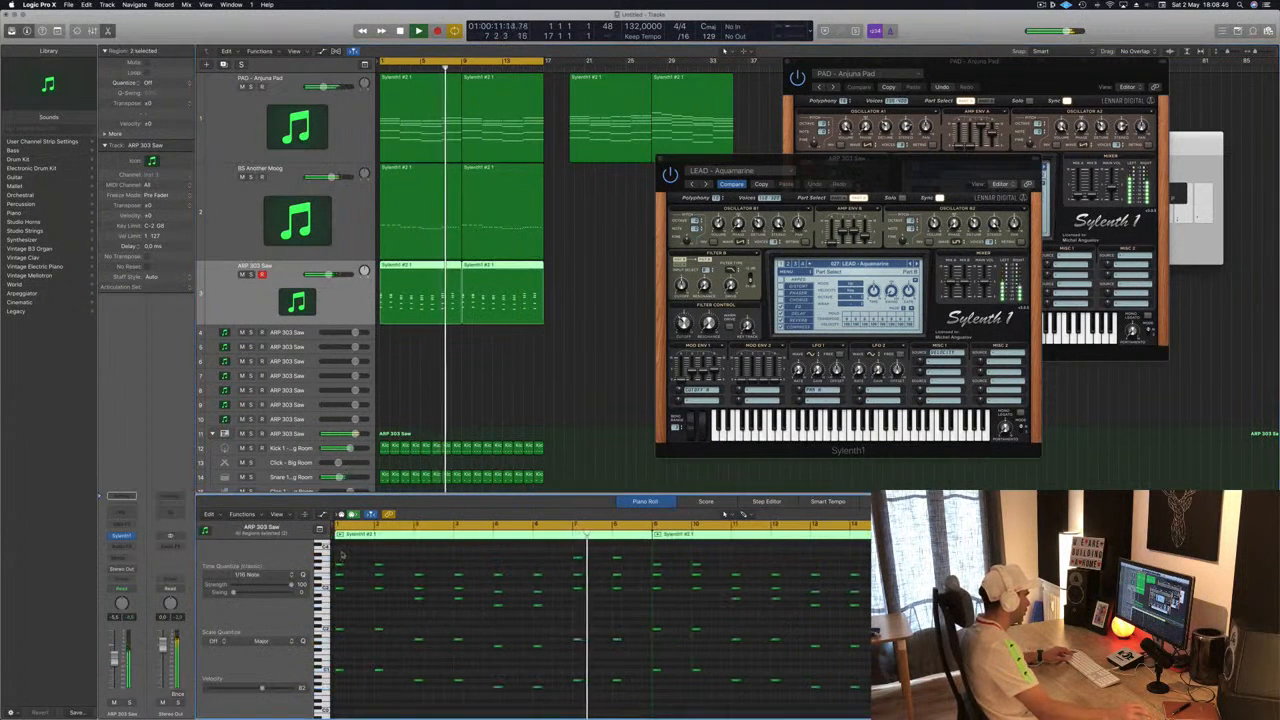
key("super+a")
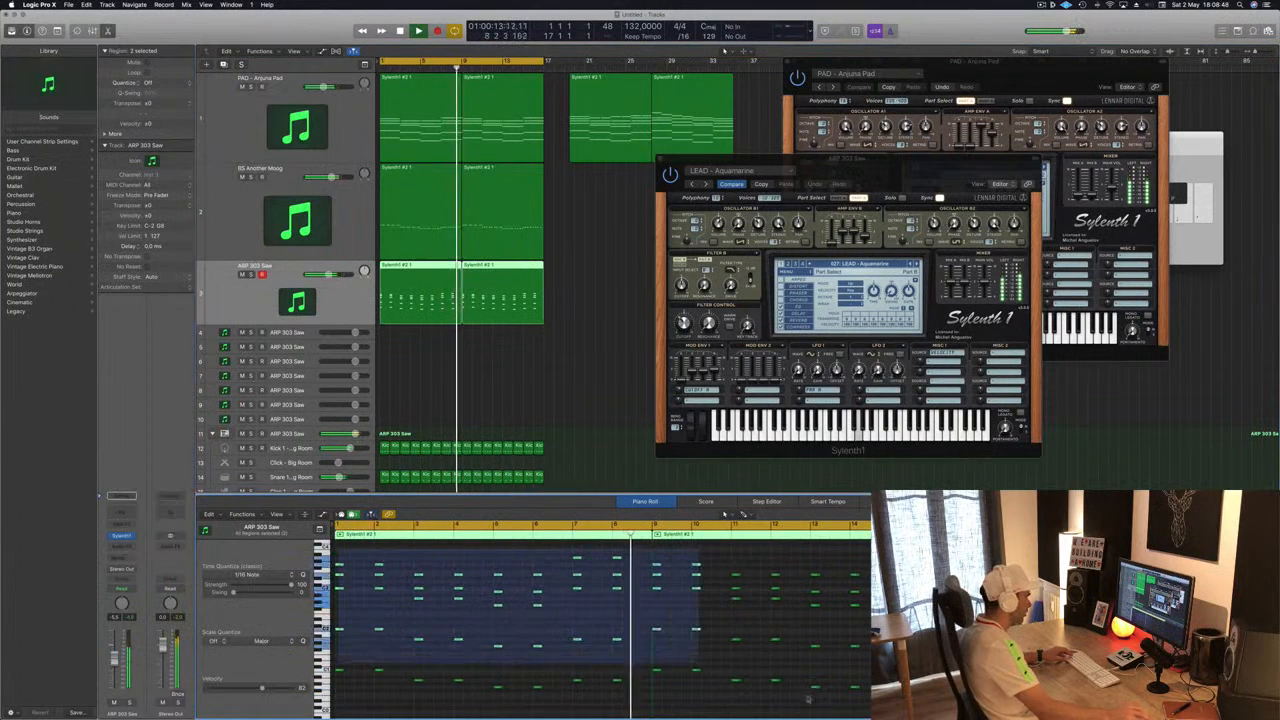
scroll(378, 605, "up", 3)
scroll(370, 616, "up", 3)
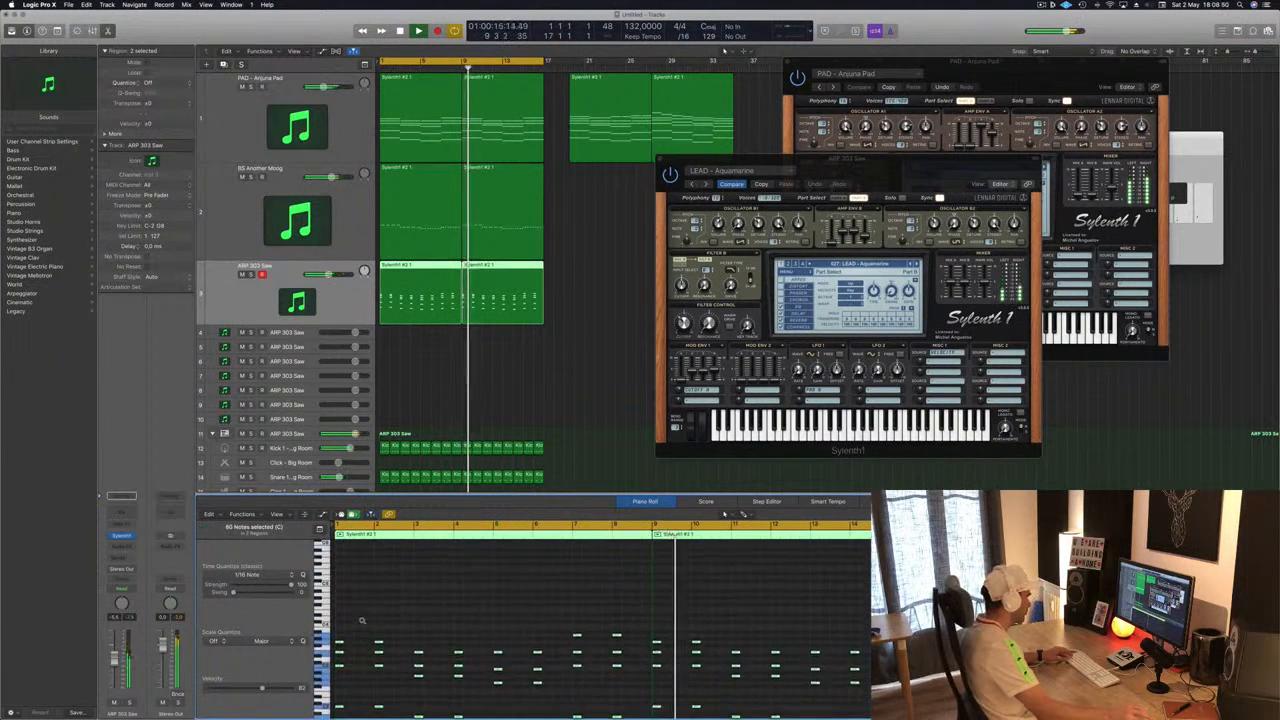
scroll(365, 636, "up", 3)
scroll(355, 643, "right", 1)
scroll(351, 646, "left", 1)
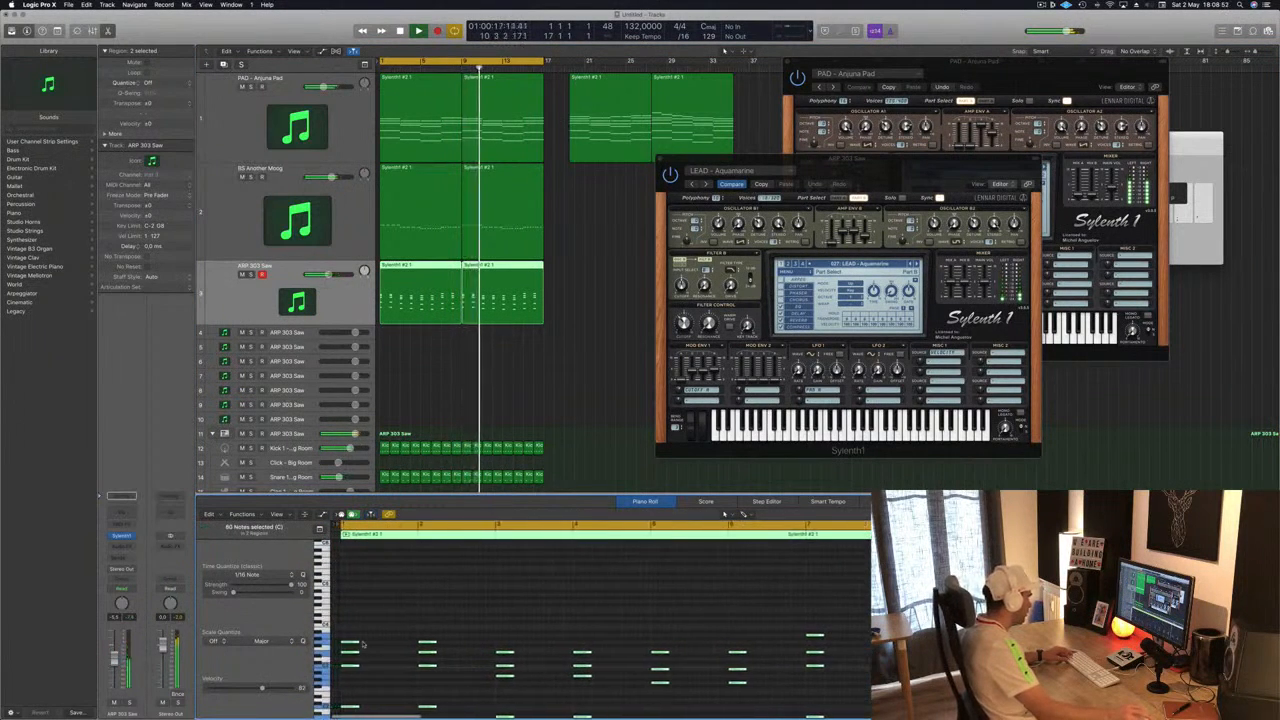
left_click_drag(350, 643, 372, 649)
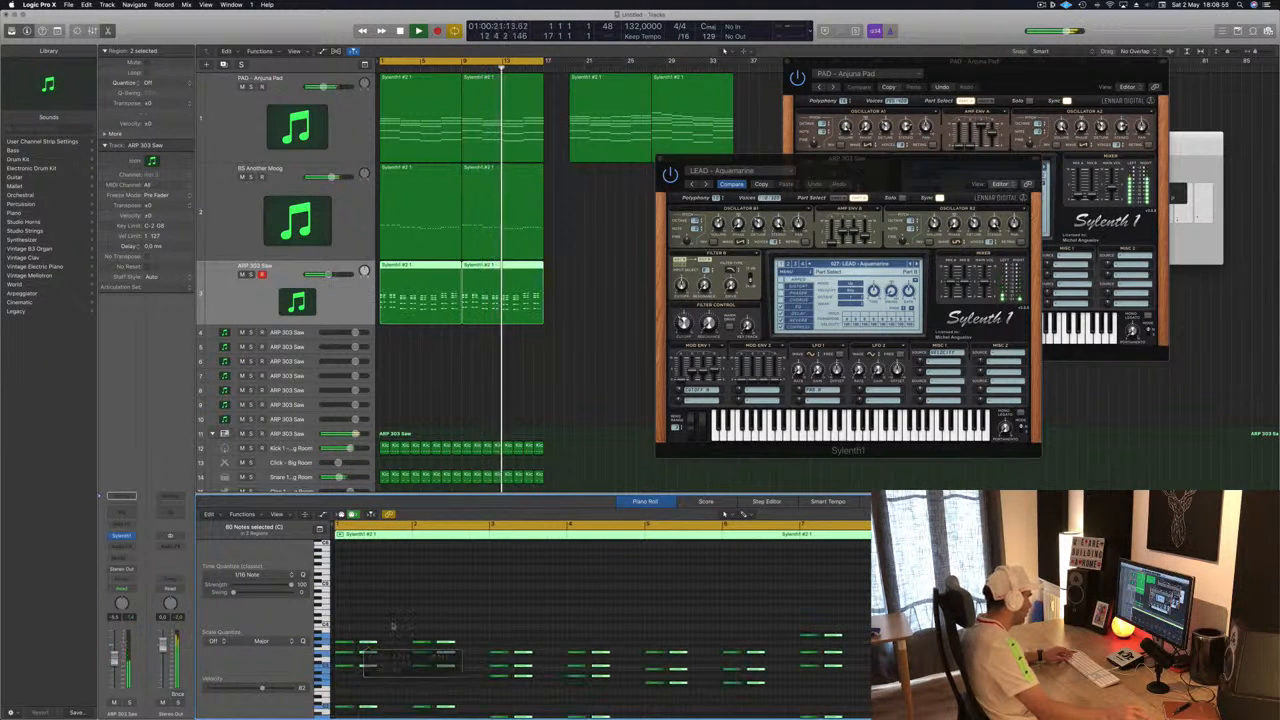
key("space")
key("space")
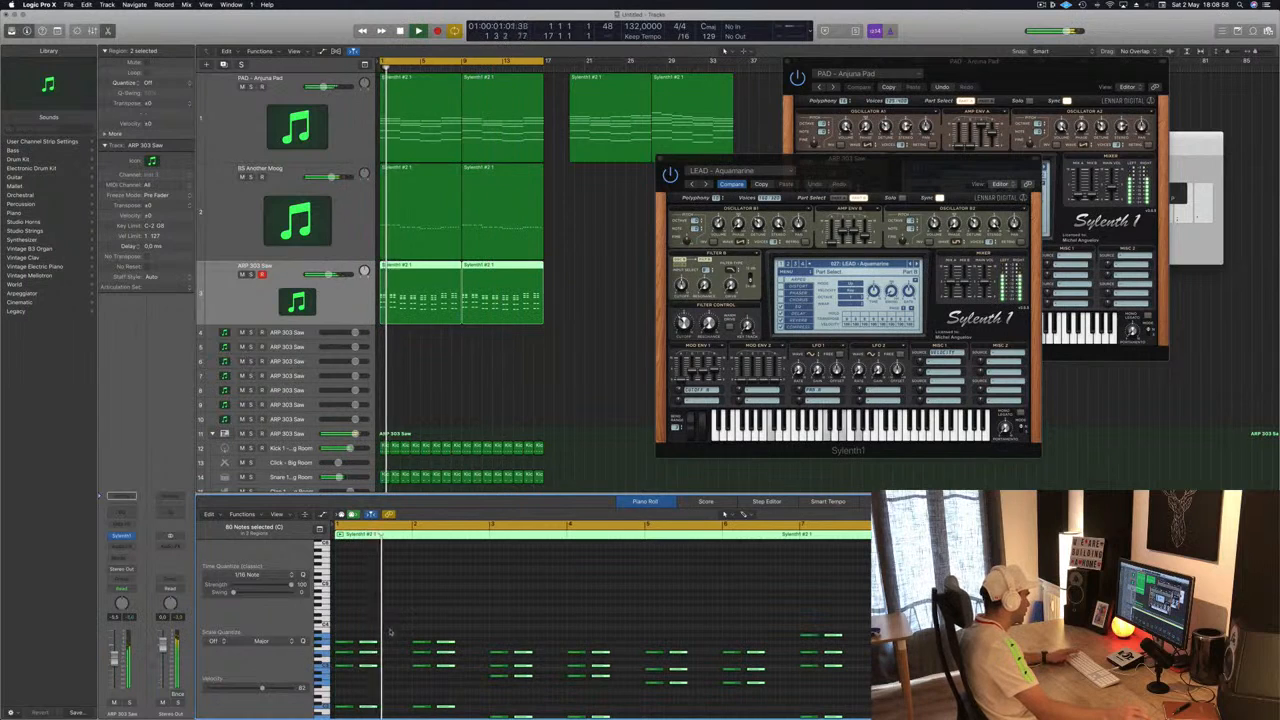
- Readjust the length of all ARP notes in the Piano Roll while replaying from the start
key("super+Right")
scroll(404, 627, "left", 2)
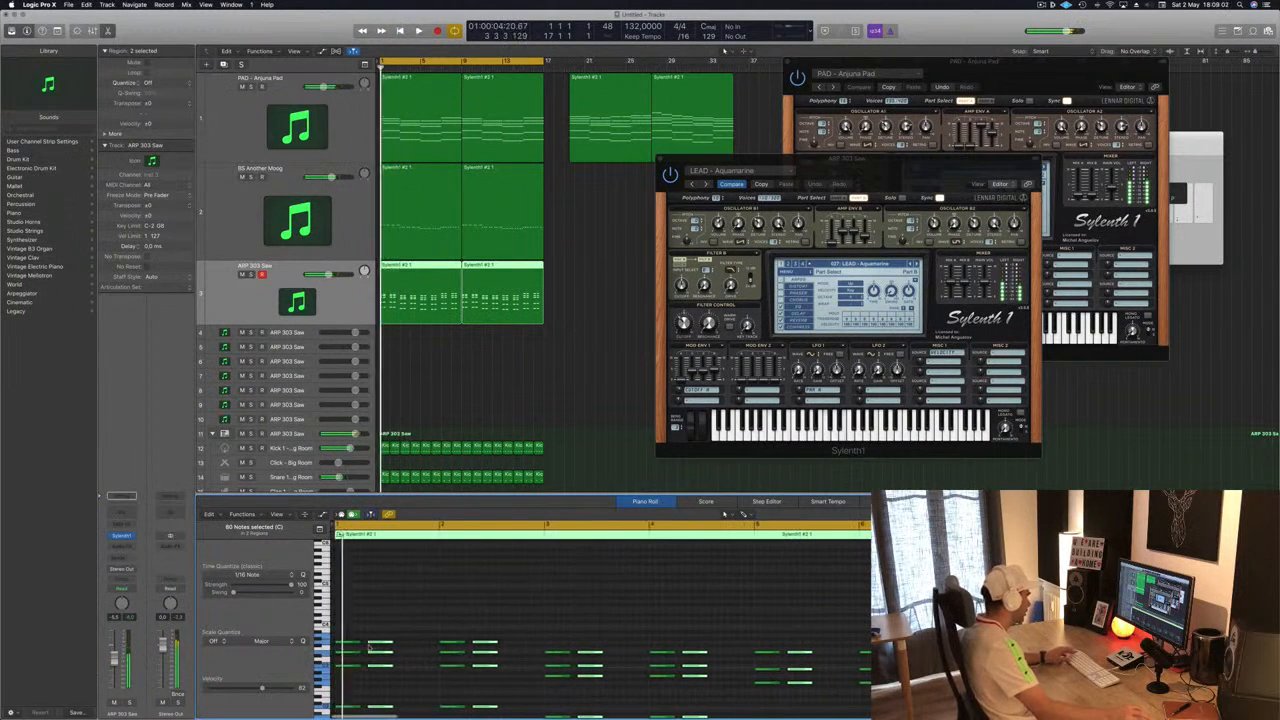
left_click_drag(375, 643, 379, 644)
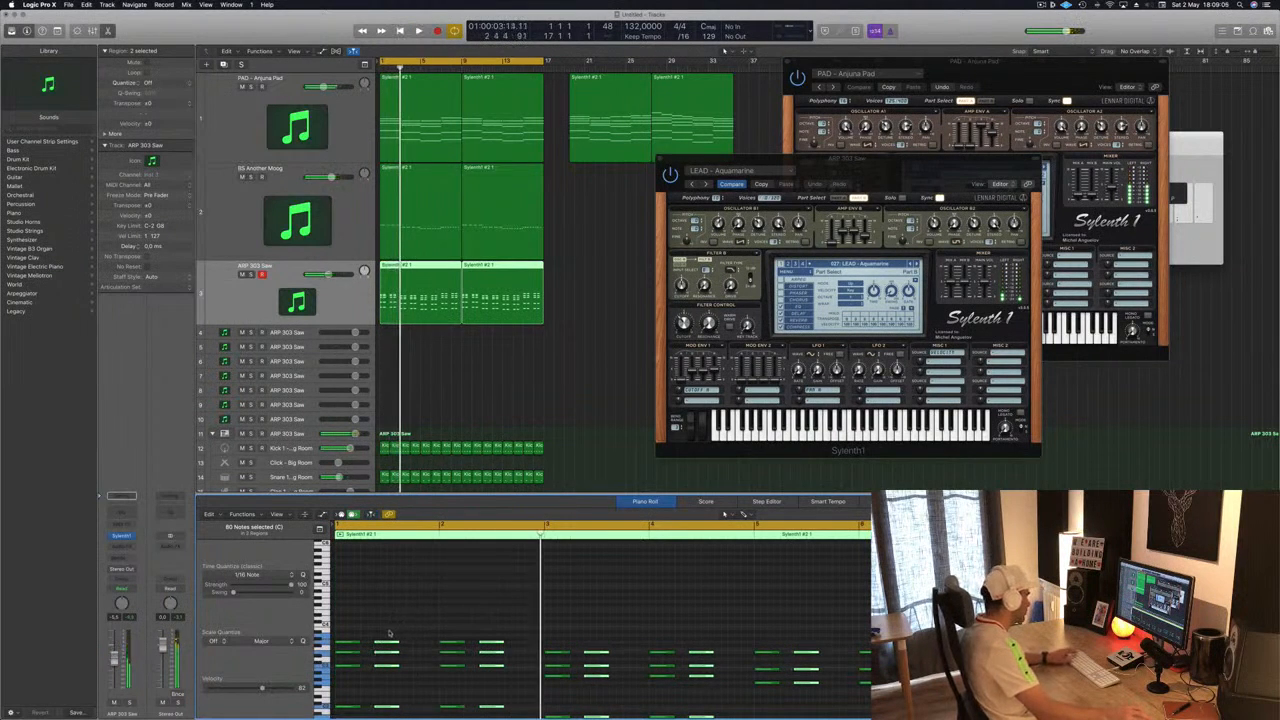
key("Return")
left_click_drag(384, 645, 364, 645)
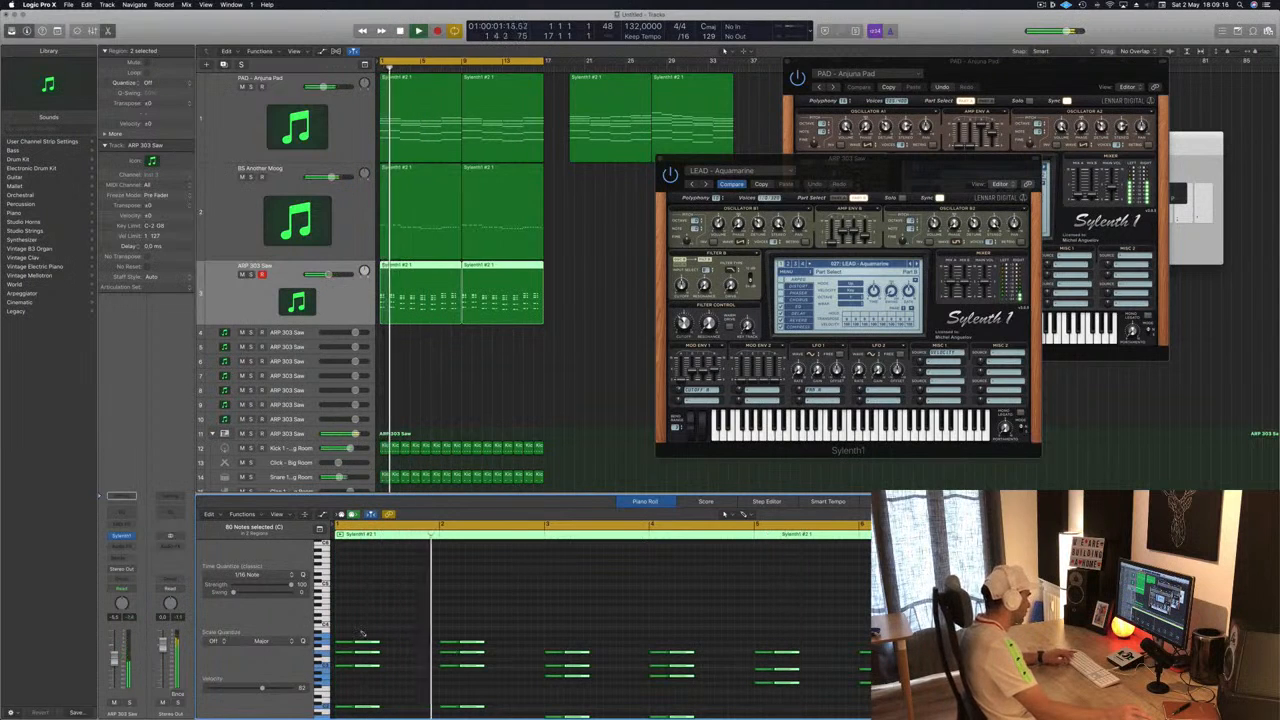
mouse_move(377, 641)
left_mouse_down()
mouse_move(350, 641)
mouse_move(387, 646)
left_mouse_up()
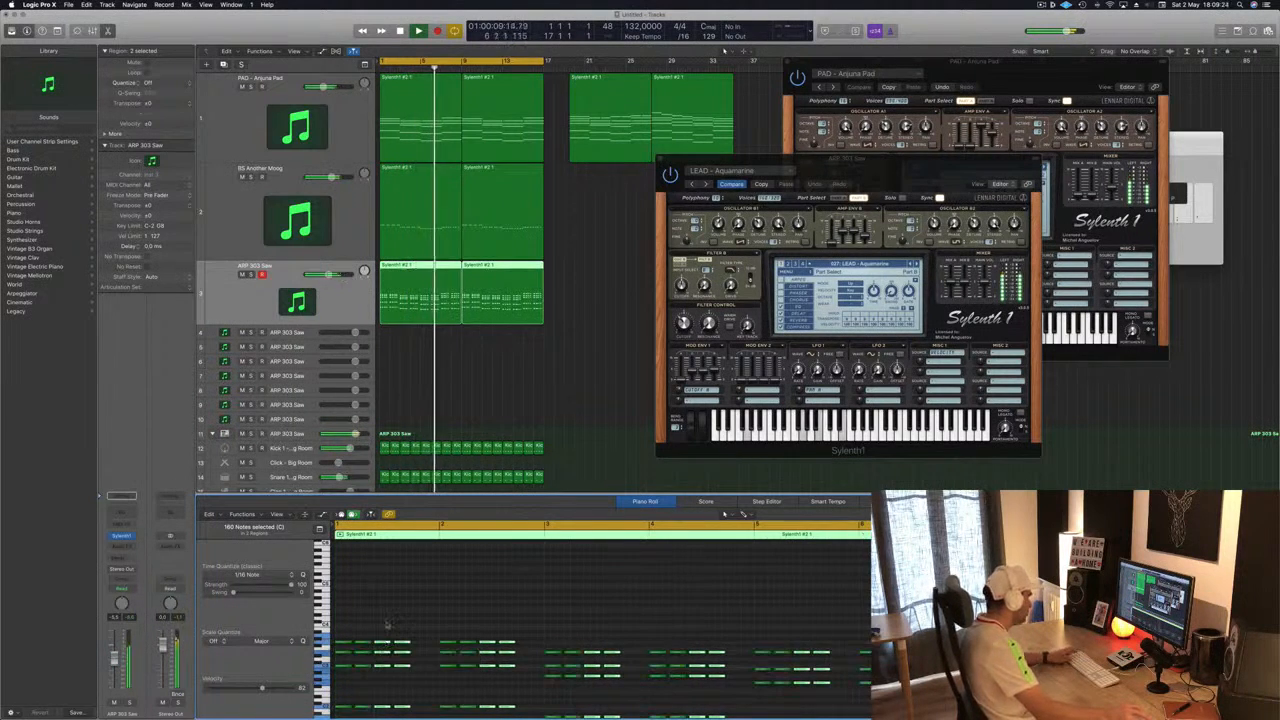
key("space")
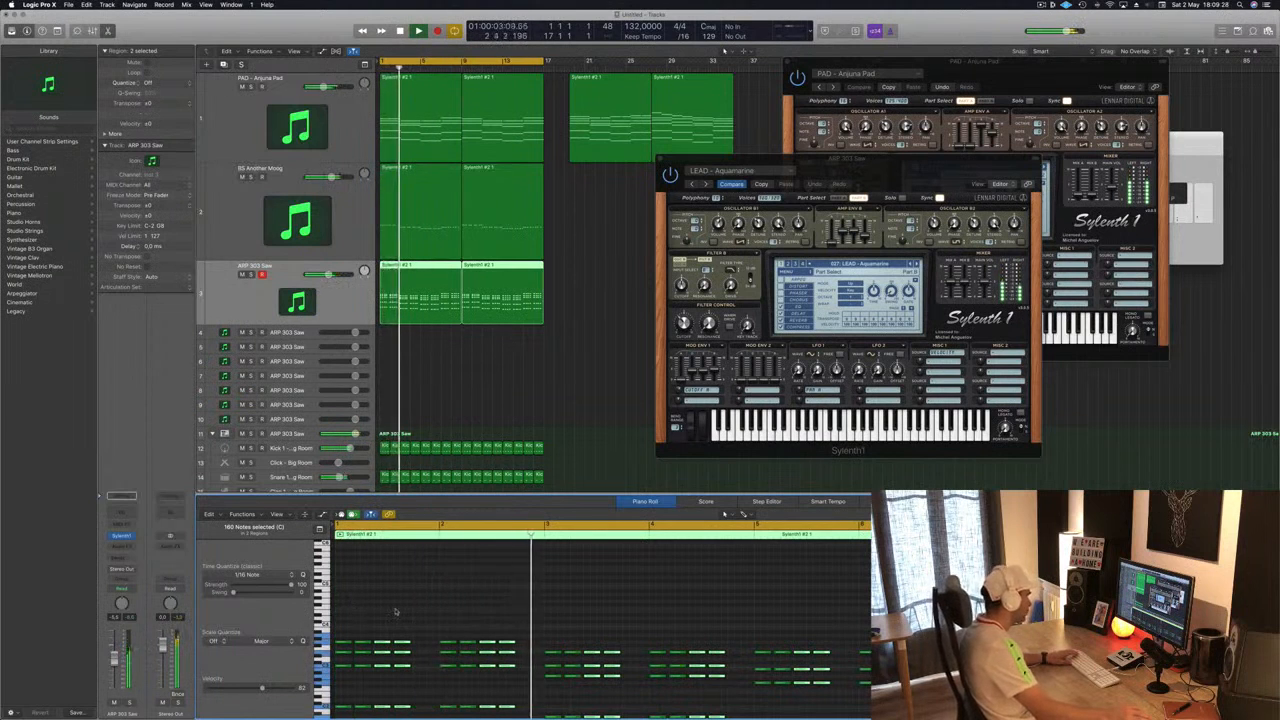
- Close the ARP track's Sylenth1 plugin window
left_click(519, 410)
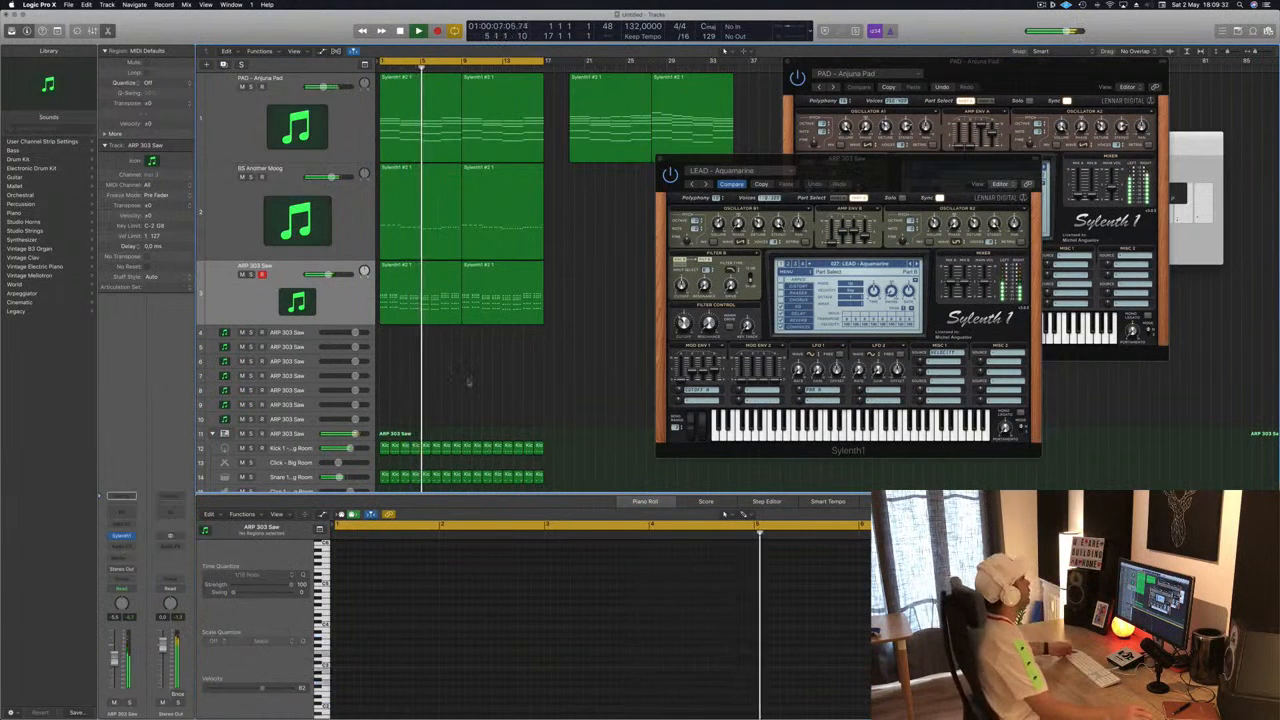
left_click(430, 292)
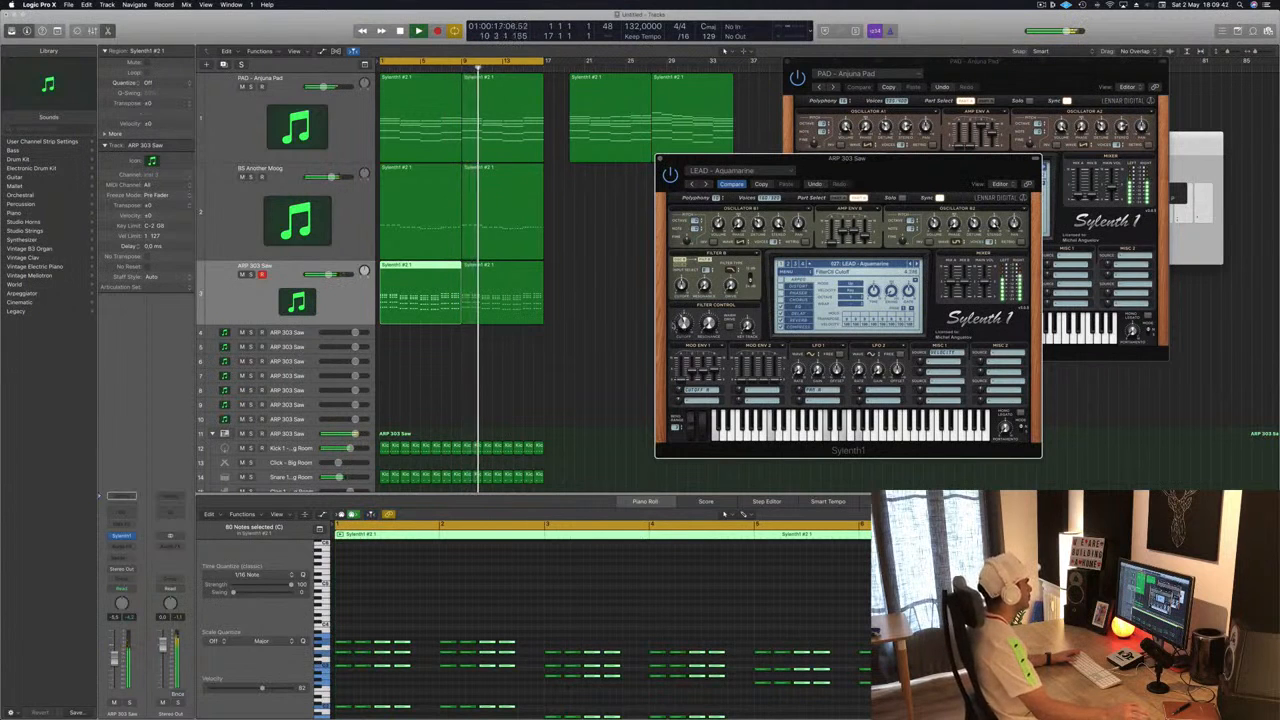
left_click_drag(864, 166, 950, 148)
left_click(745, 141)
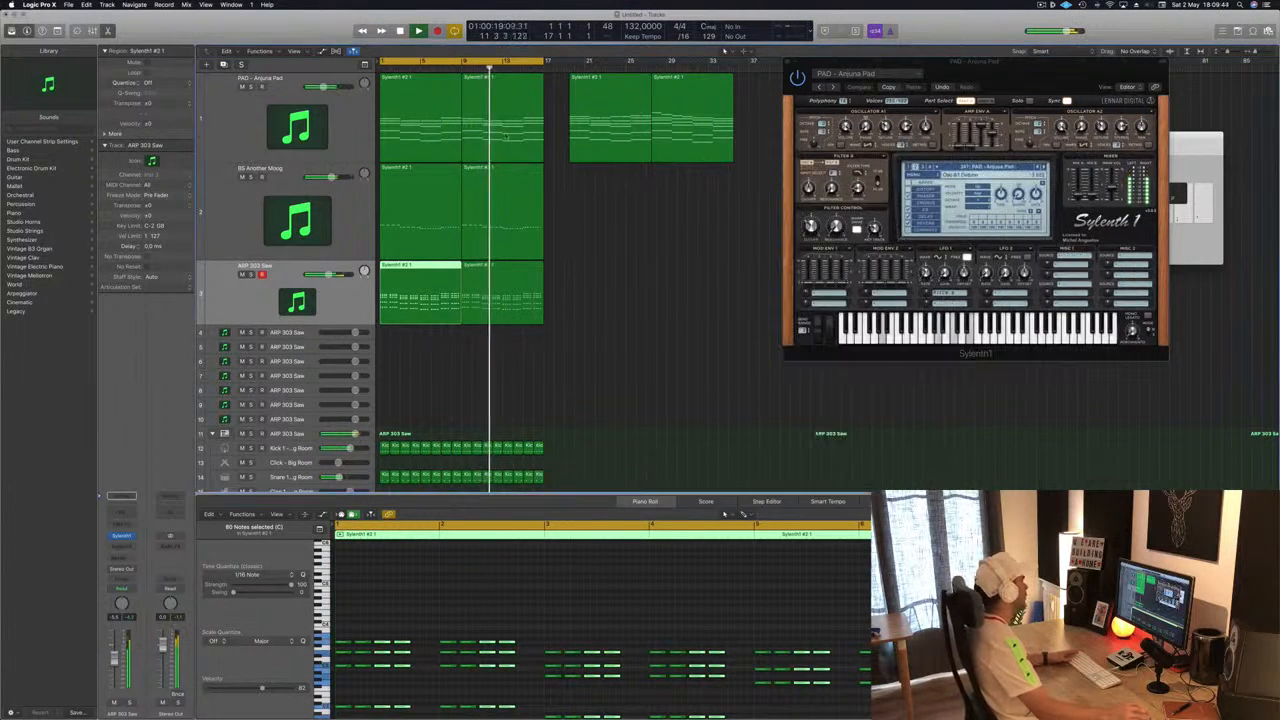
- Duplicate the PAD - Anjuna Pad track and copy the pad regions onto the new track
left_click(224, 98)
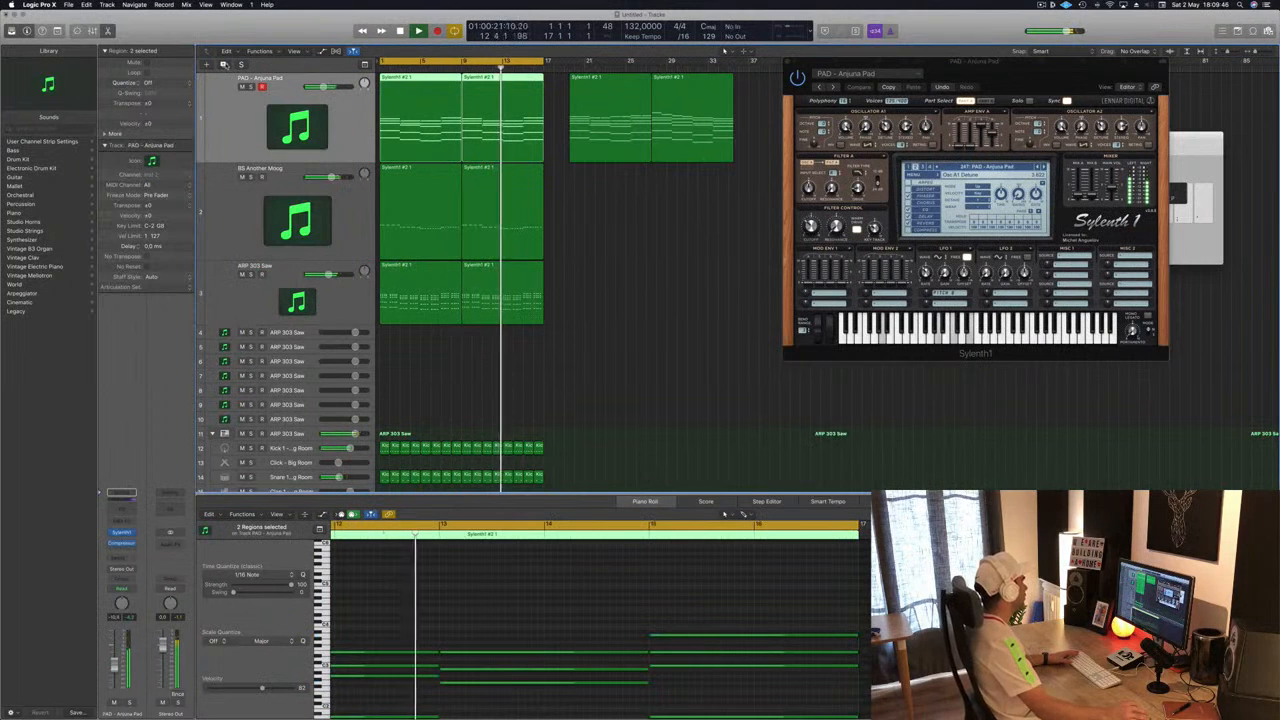
key("super+d")
left_click(397, 104)
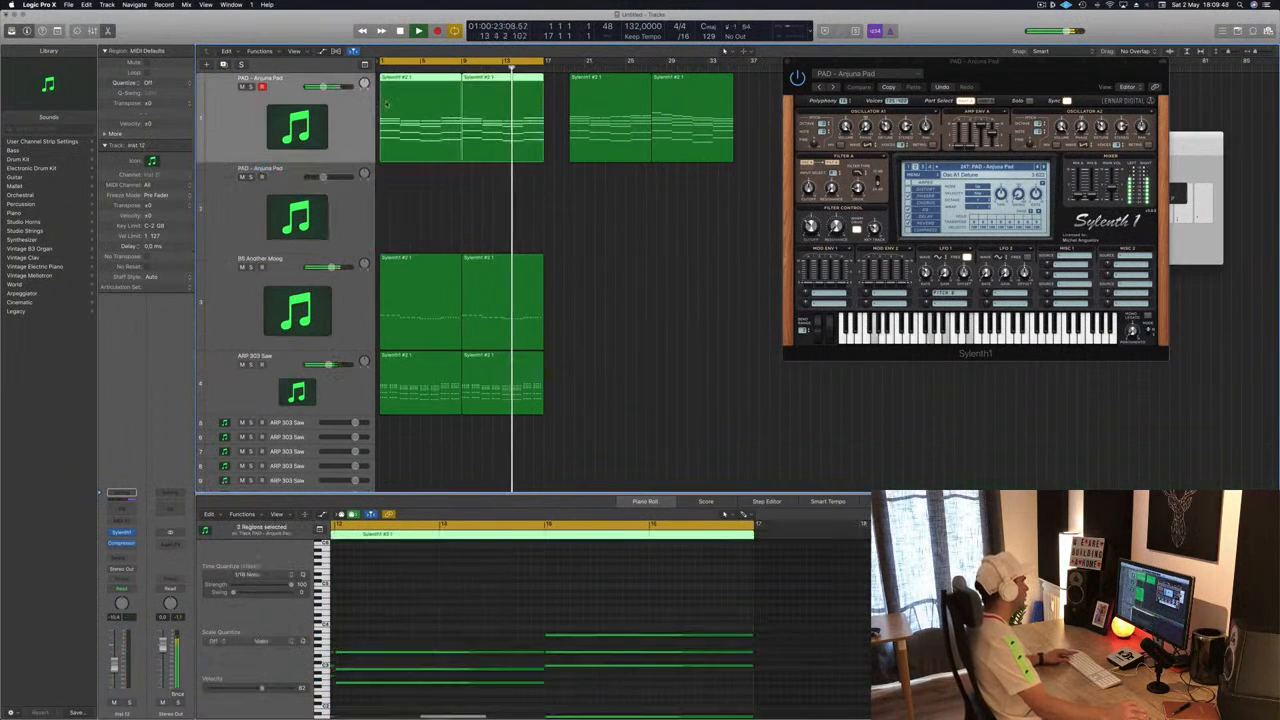
left_click_drag(397, 104, 400, 221)
left_click(358, 211)
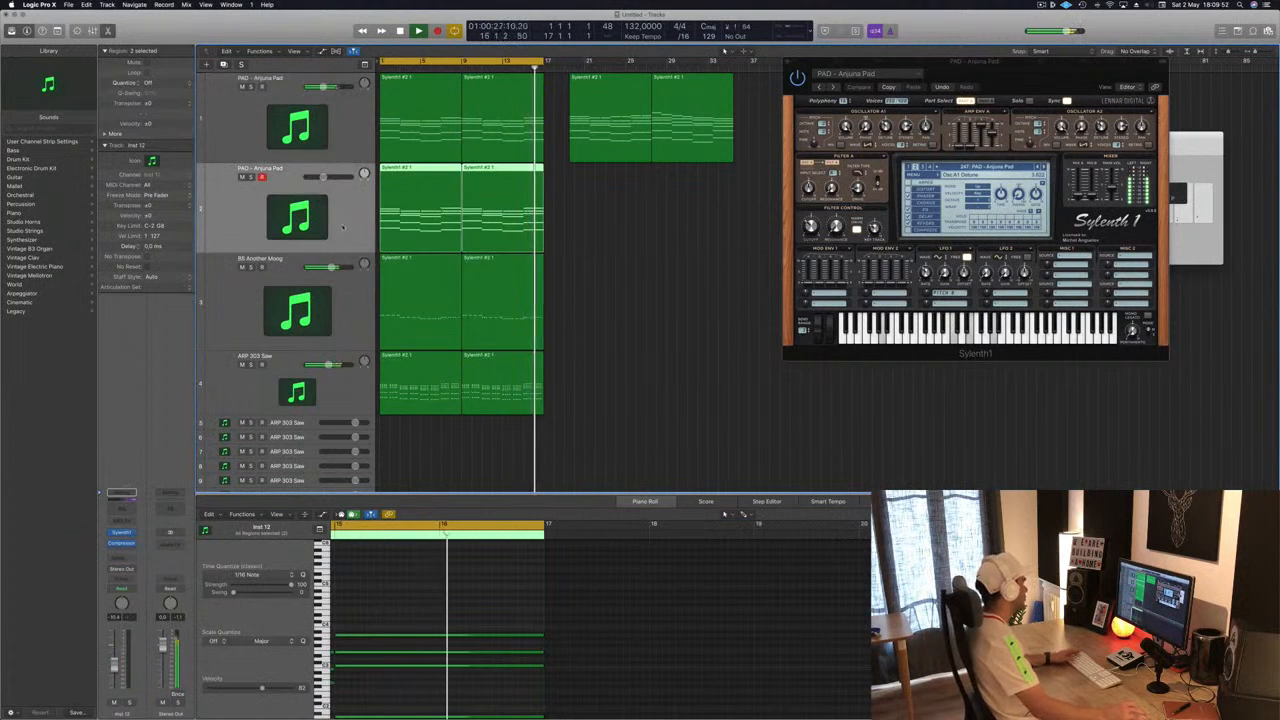
- Insert an Arpeggiator MIDI effect on the duplicated pad track
left_click(121, 532)
left_click(127, 537)
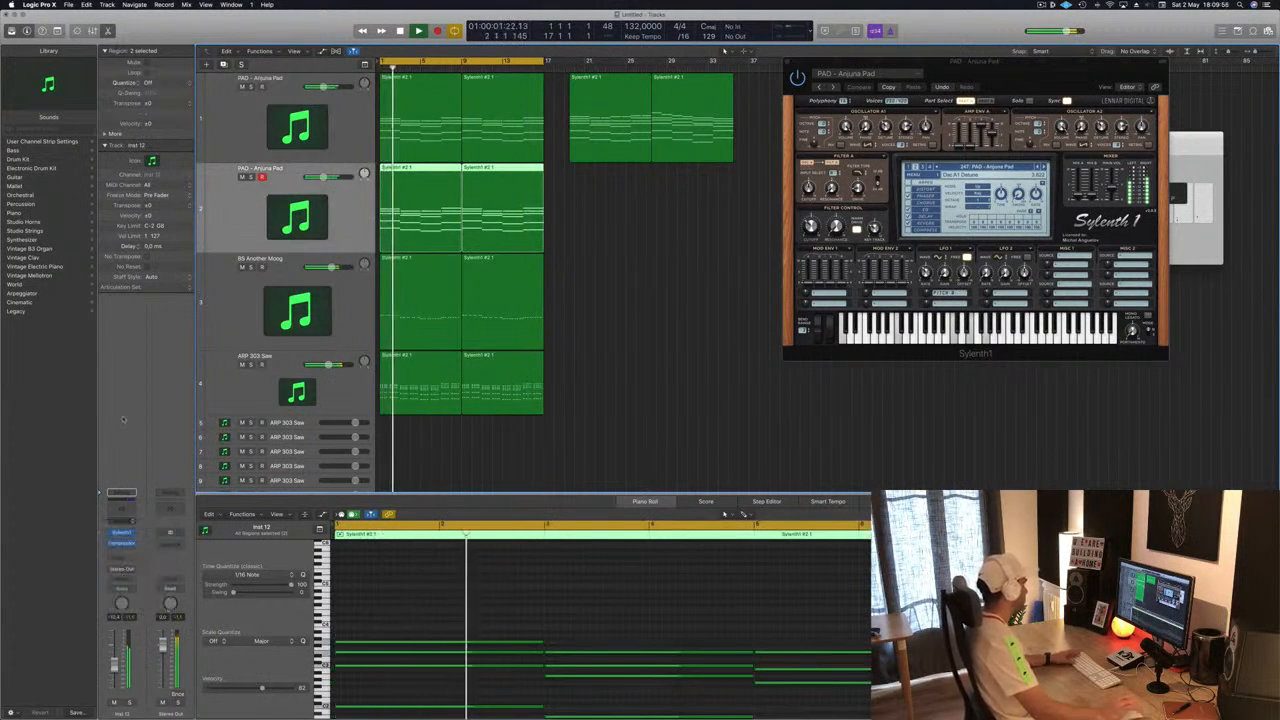
left_click_drag(245, 38, 1250, 159)
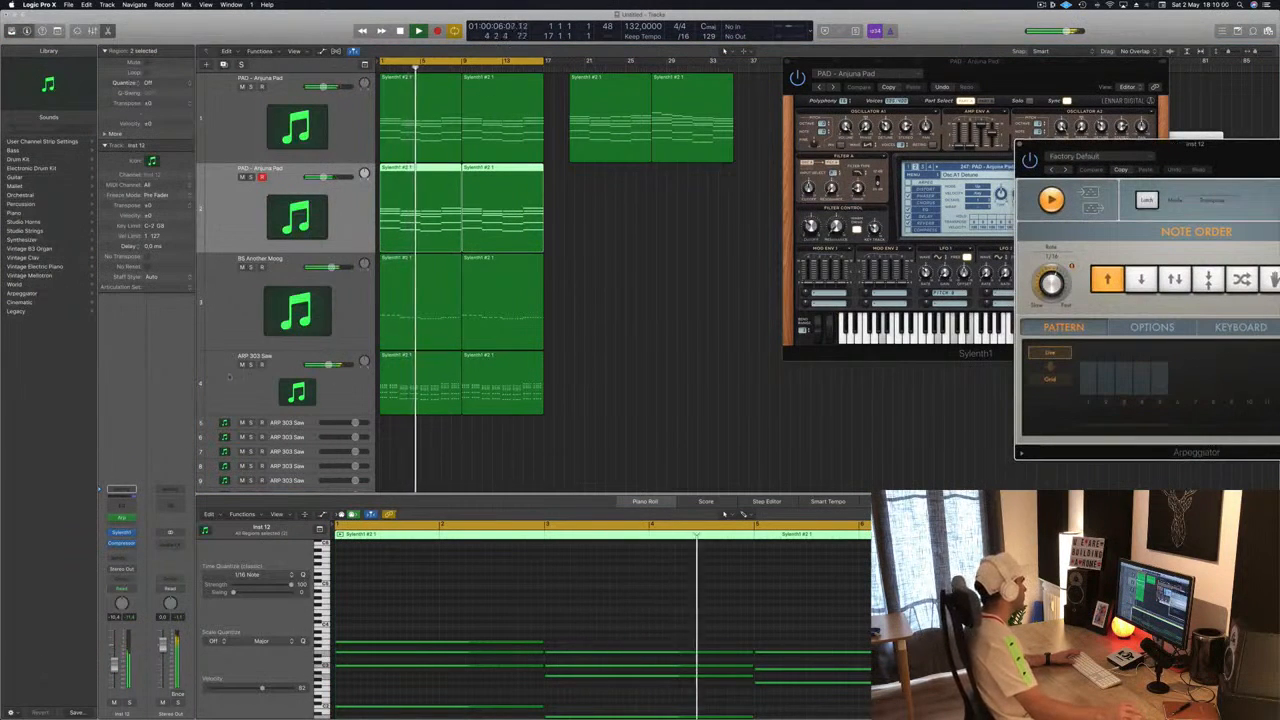
- Open the duplicated track's Sylenth1 window and move it beside the others
left_click(120, 532)
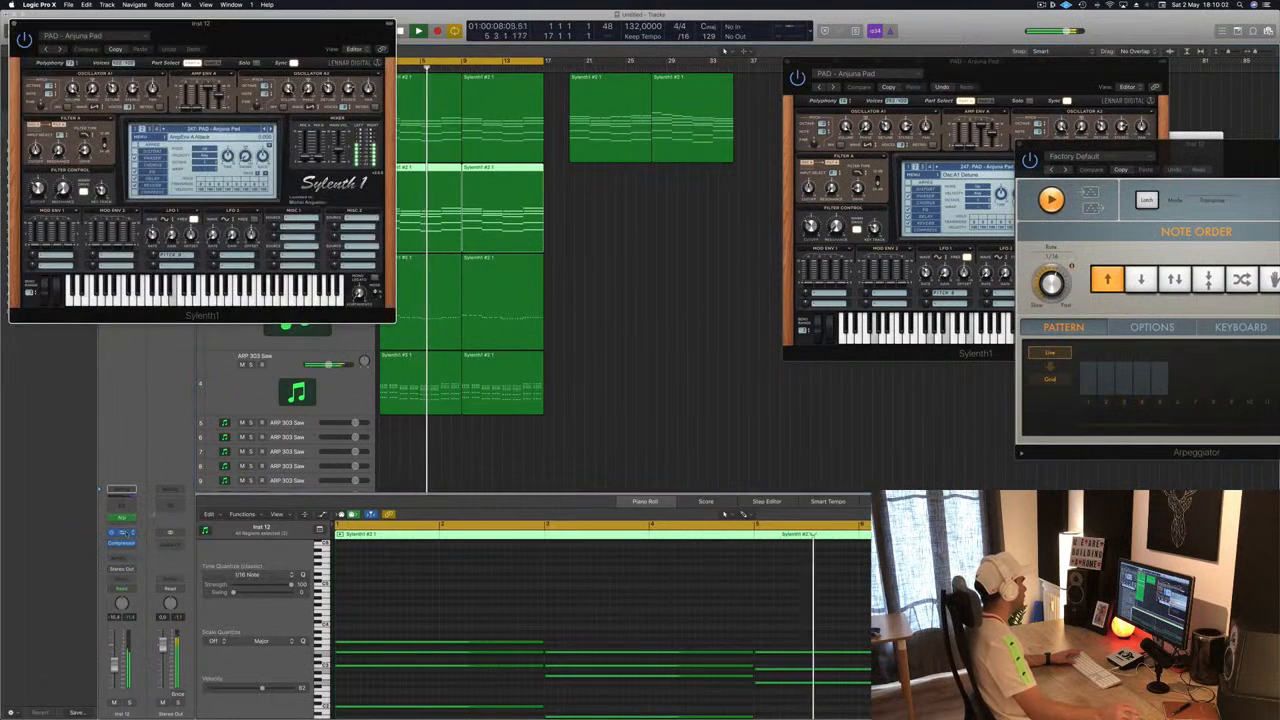
left_click_drag(303, 47, 865, 122)
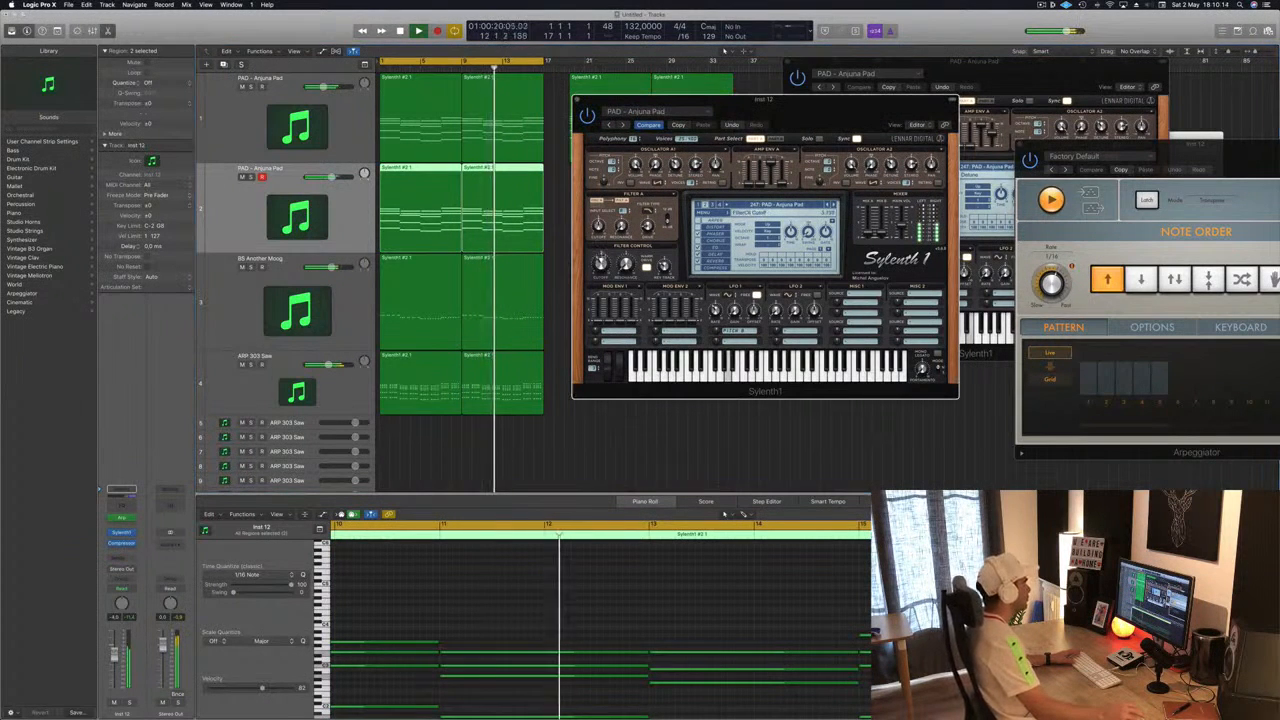
left_click_drag(812, 103, 824, 167)
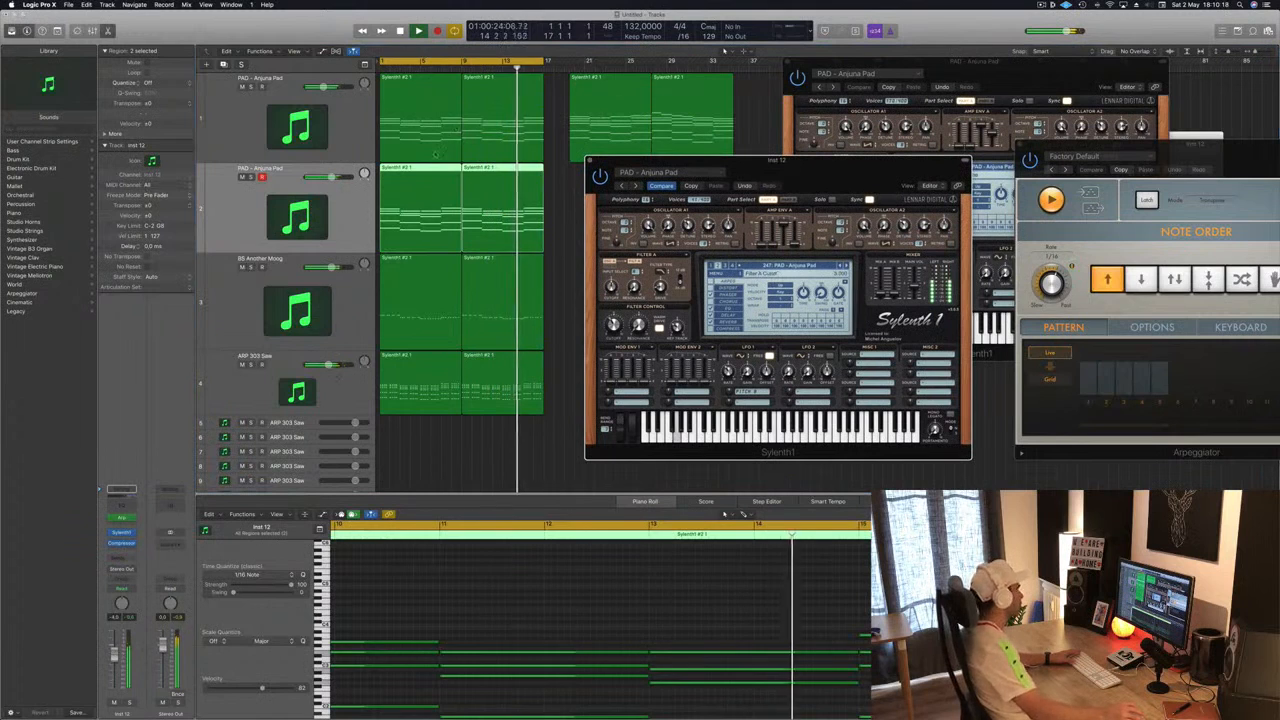
- Delete the lower chord notes from the duplicated pad regions, keeping only the top notes
left_click(494, 177)
key("space")
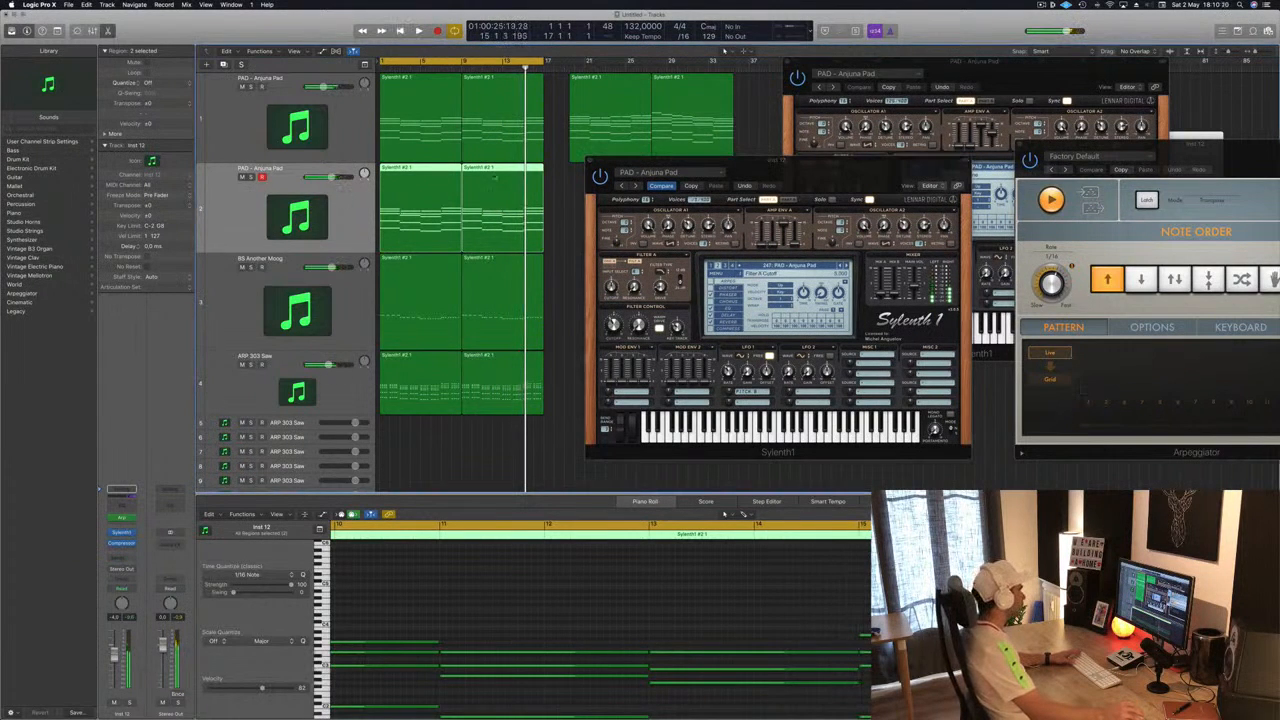
left_click(555, 184)
left_click(424, 200)
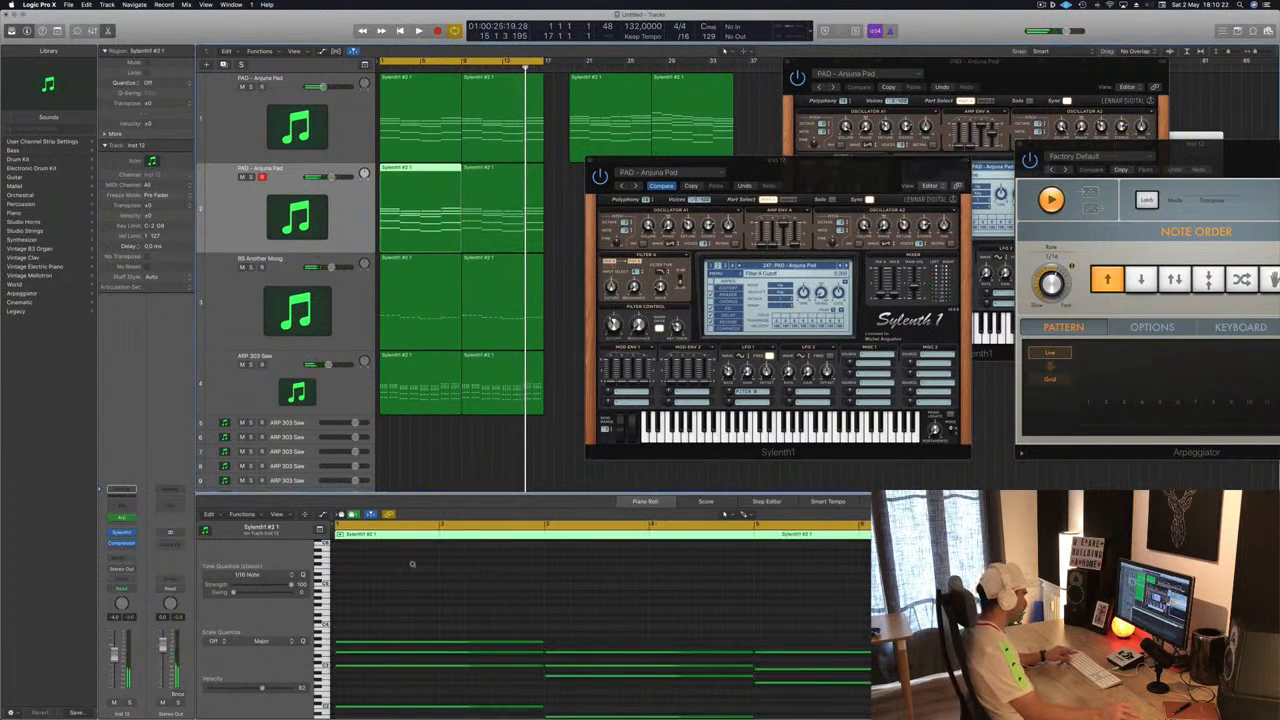
left_click(440, 613)
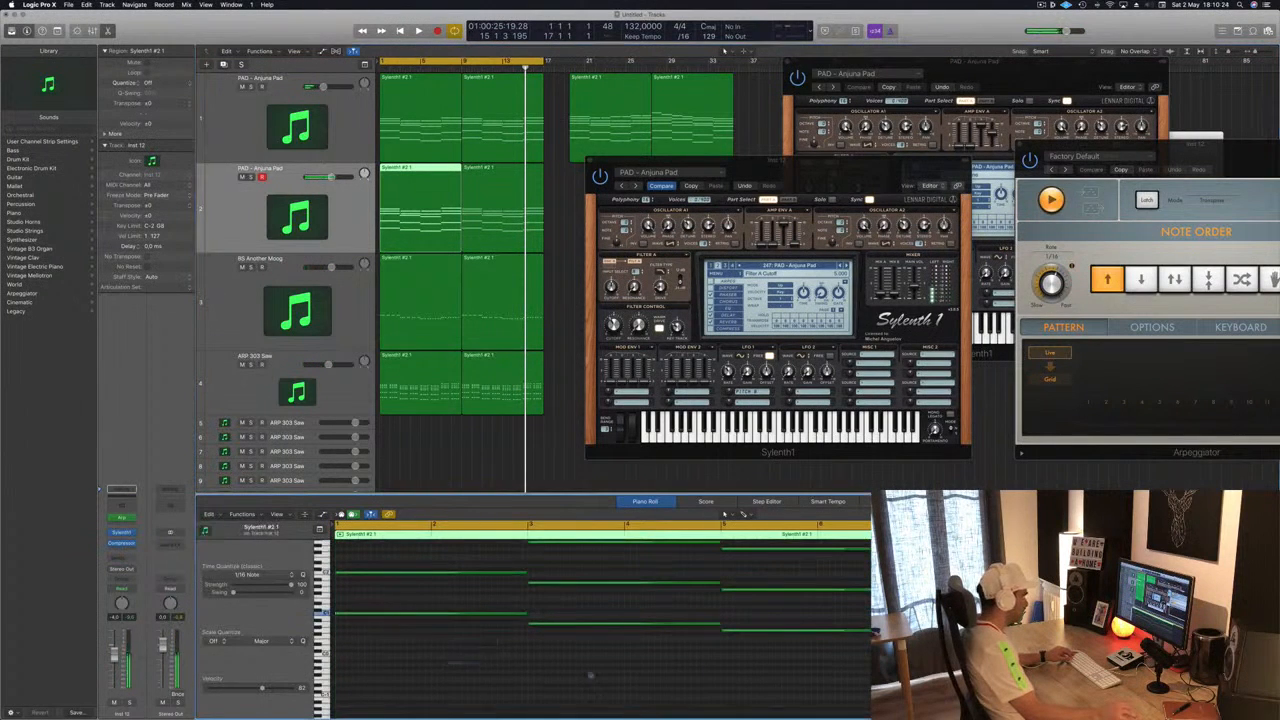
left_click_drag(445, 662, 905, 614)
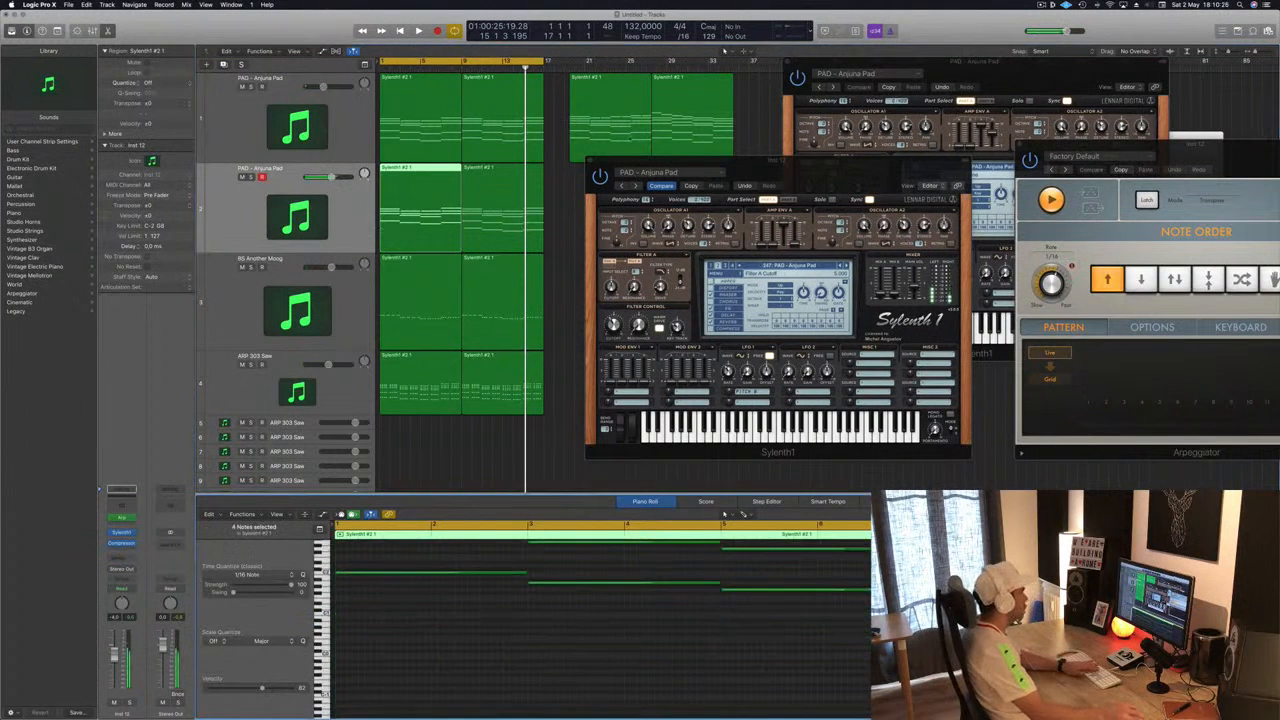
left_click(484, 201)
left_click_drag(490, 646, 900, 613)
key("Delete")
key("space")
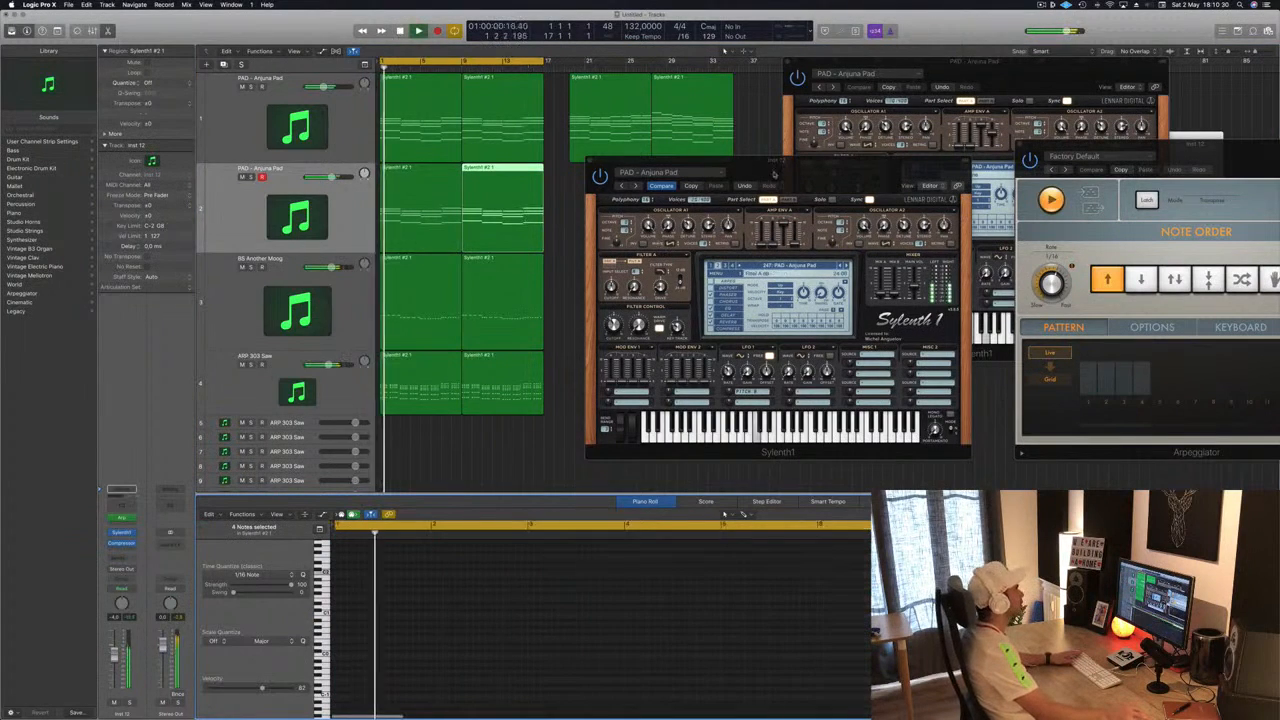
- Play the project from the start to hear the arpeggiated pad copy
mouse_move(798, 160)
left_mouse_down()
mouse_move(871, 176)
mouse_move(881, 166)
mouse_move(806, 166)
left_mouse_up()
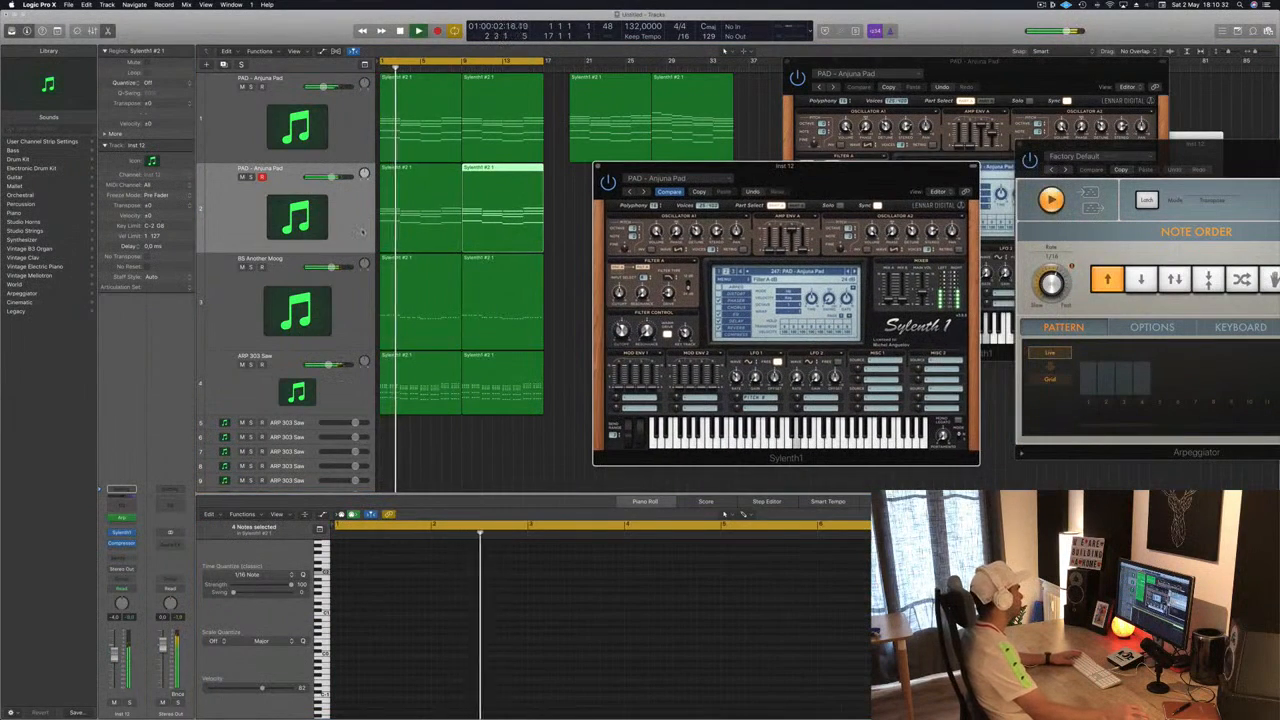
left_click(324, 229)
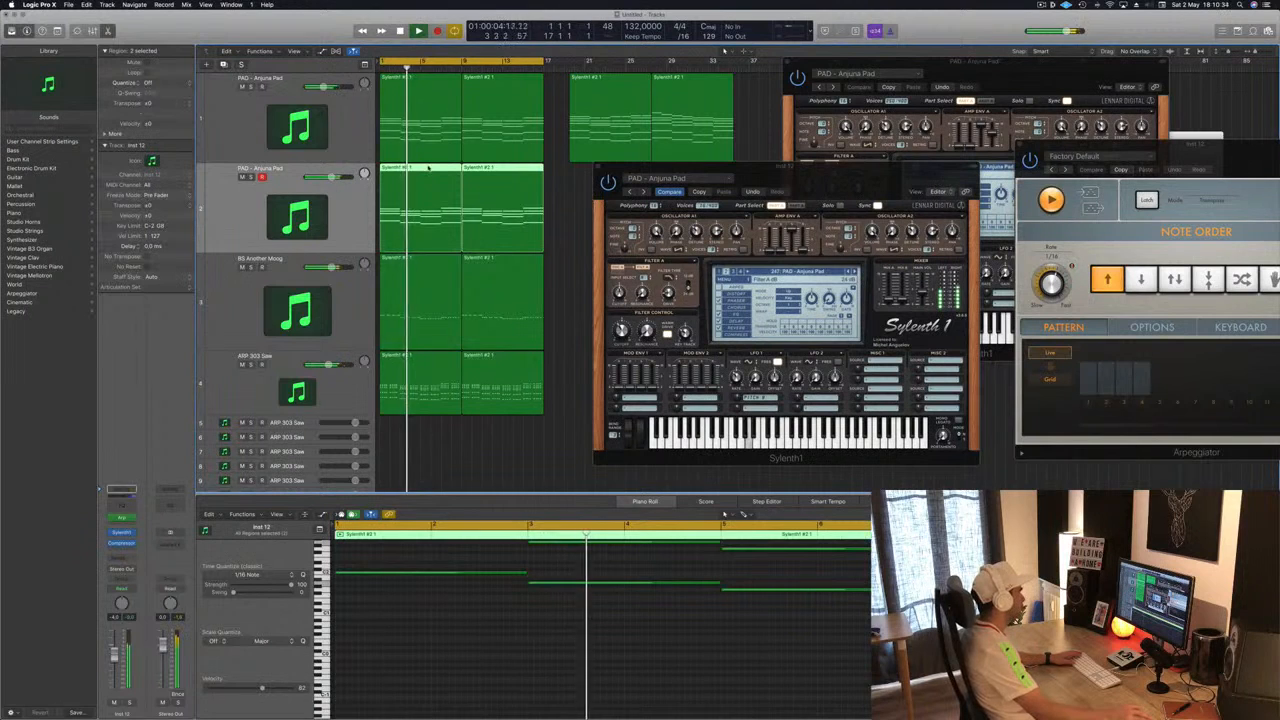
key("space")
key("space")
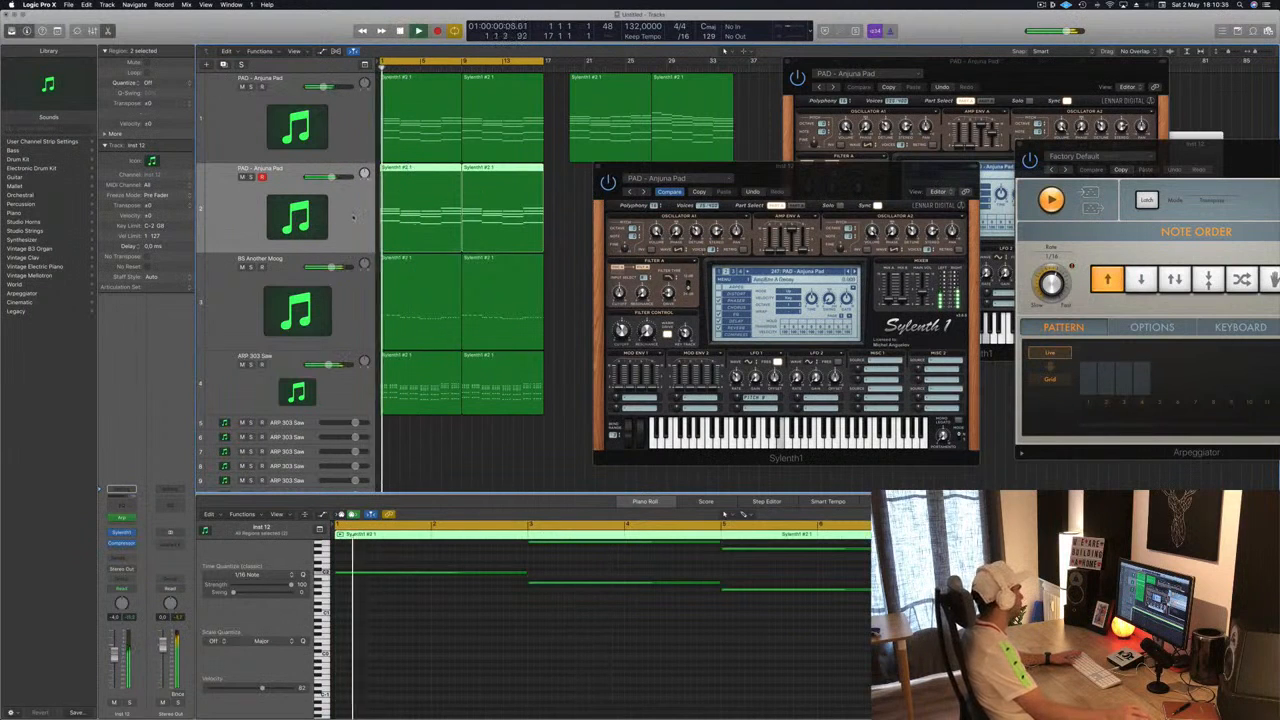
- Load the LEAD - 80's Cop preset in the duplicated track's Sylenth1
left_click(123, 518)
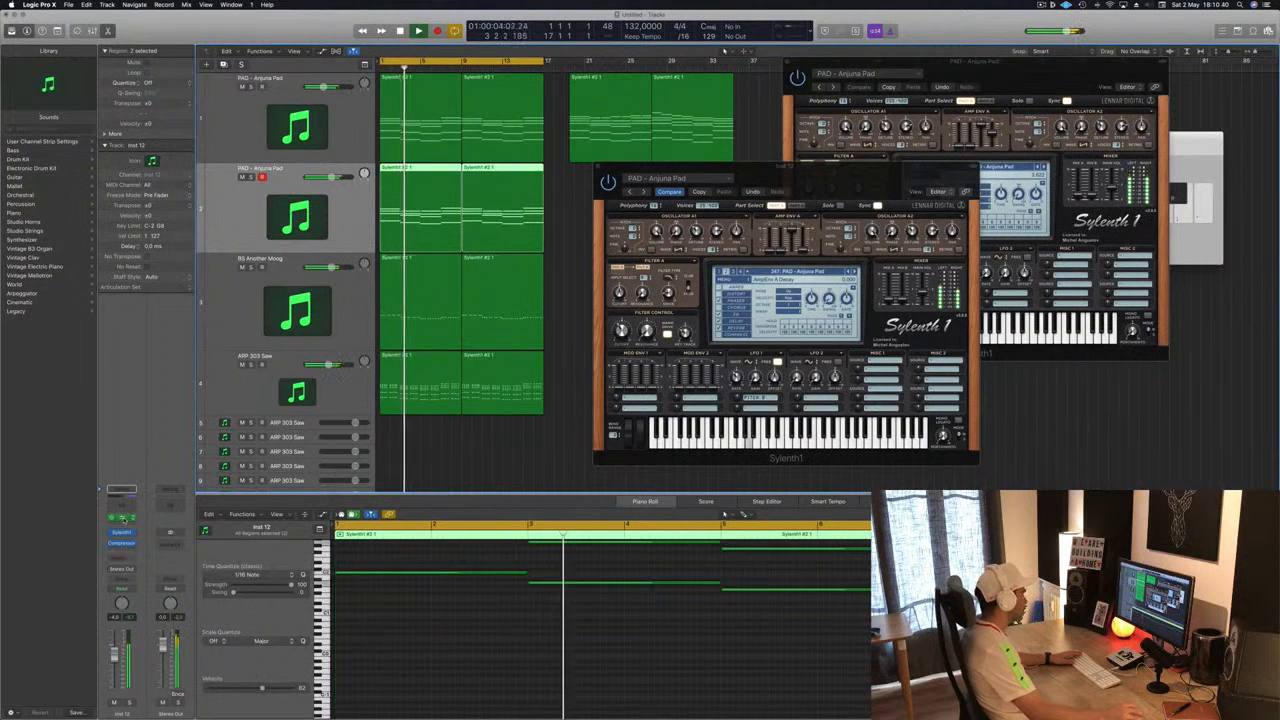
left_click(122, 518)
left_click_drag(1226, 154, 1093, 246)
left_click_drag(782, 183, 710, 176)
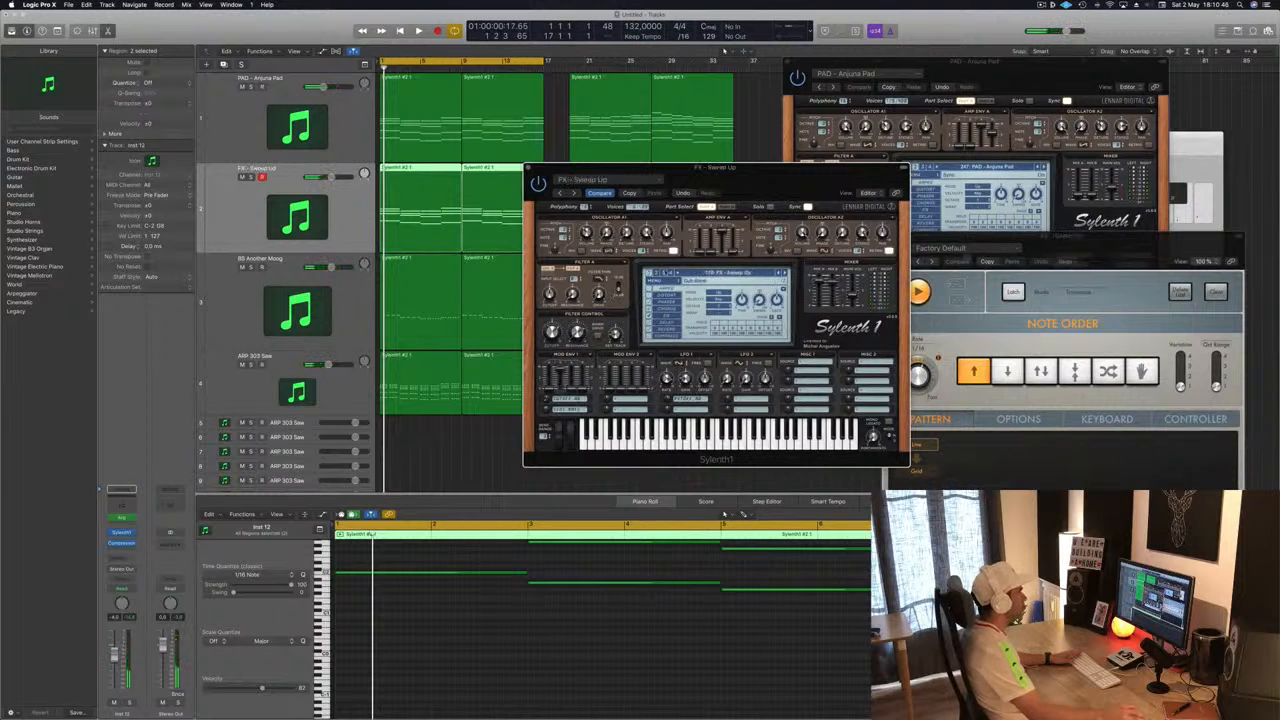
left_click(697, 273)
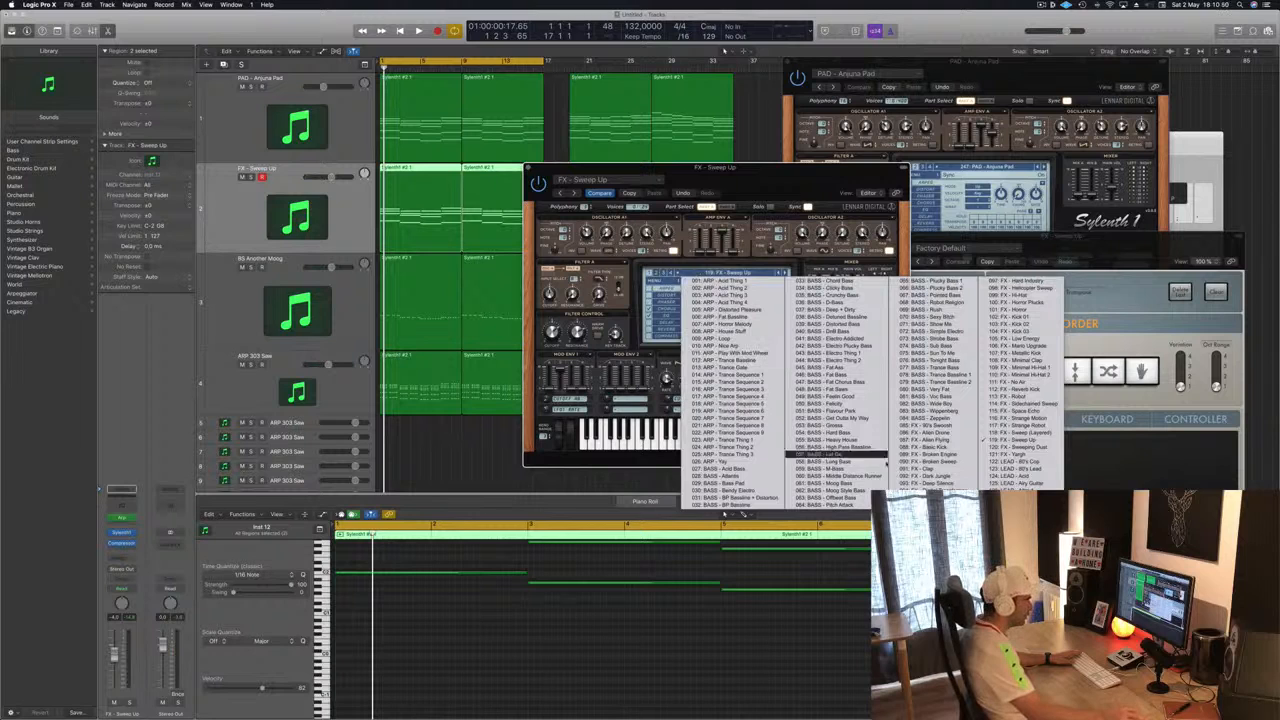
left_click(1034, 463)
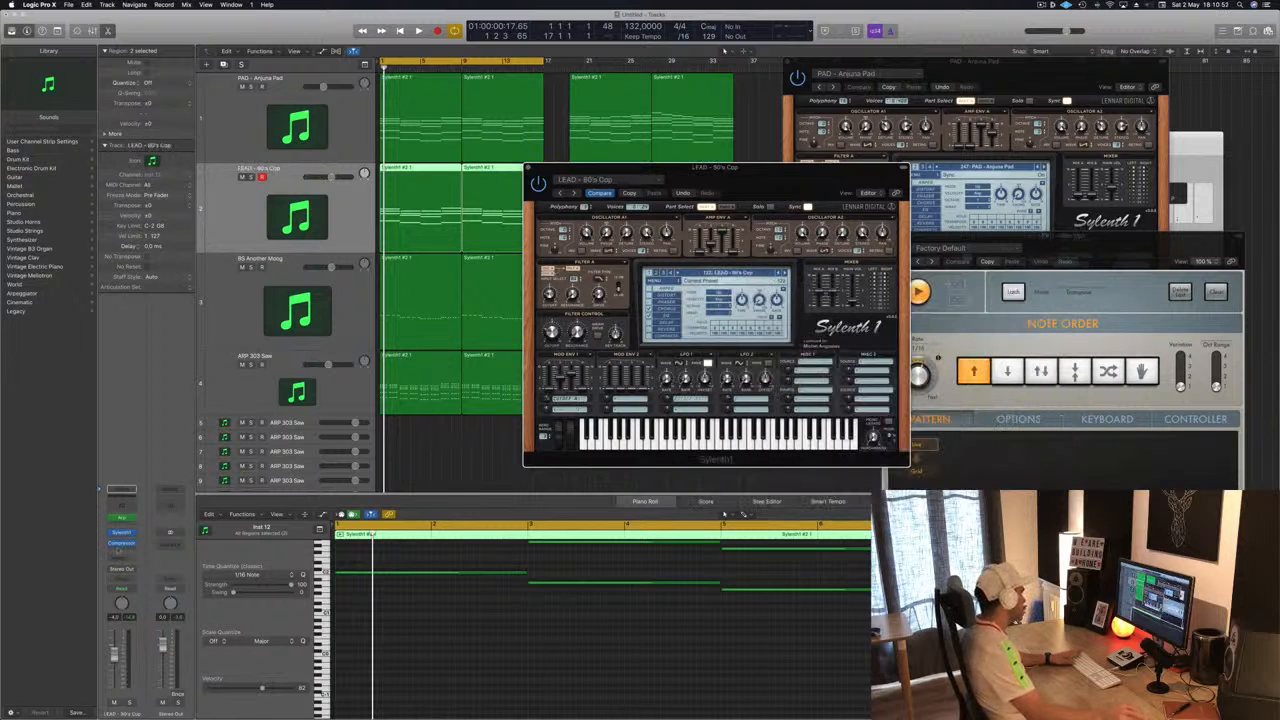
- Play the project and select all notes in the piano roll to audition the arpeggiated lead layer
key("space")
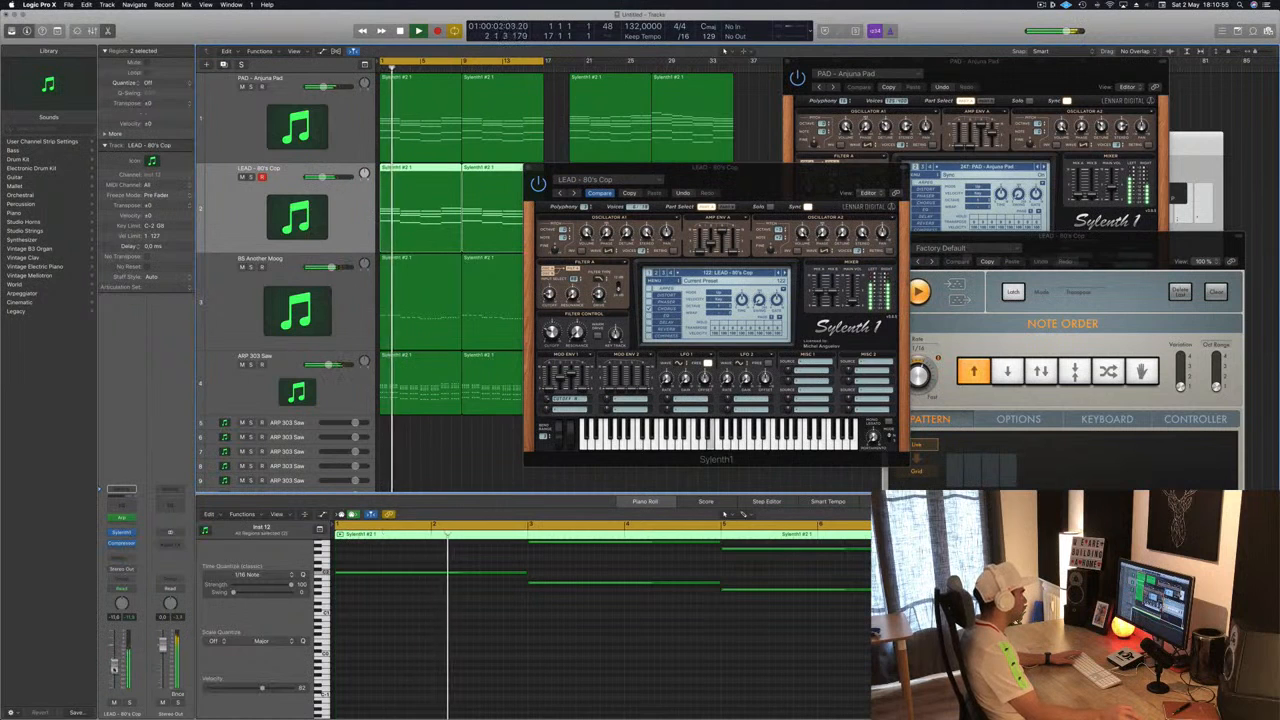
key("space")
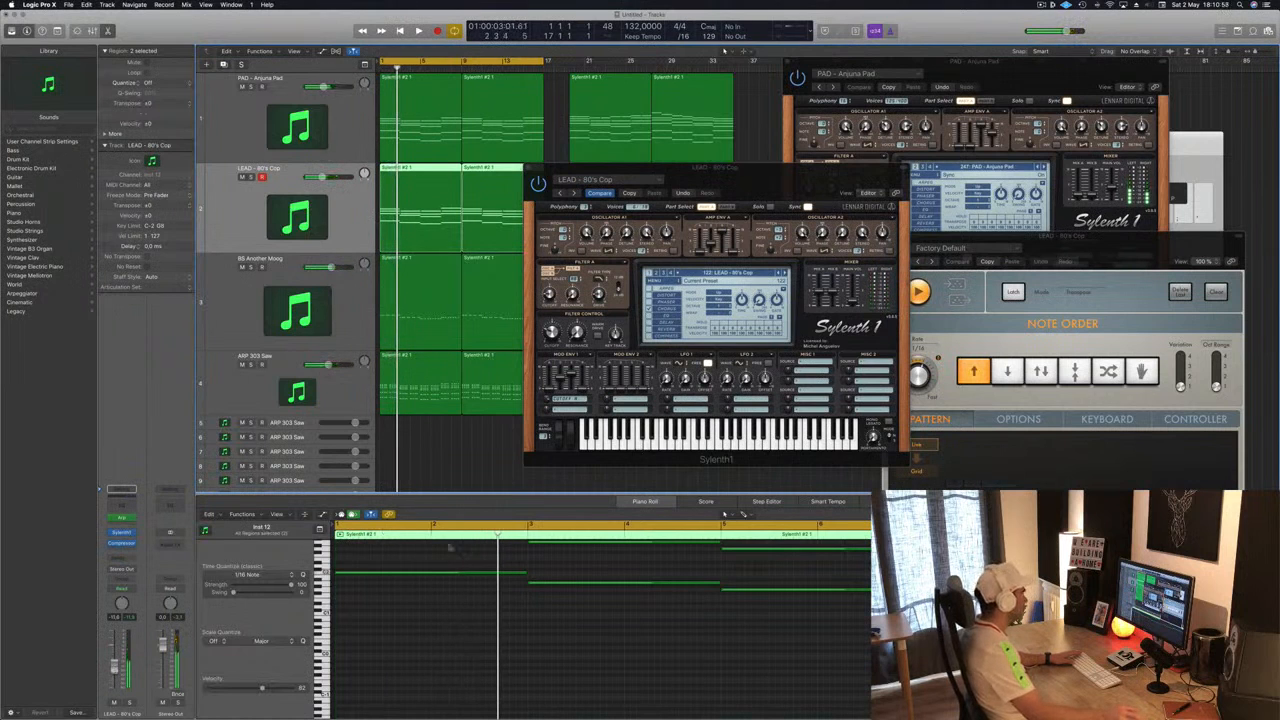
left_click(447, 638)
scroll(457, 647, "up", 5)
scroll(459, 646, "down", 3)
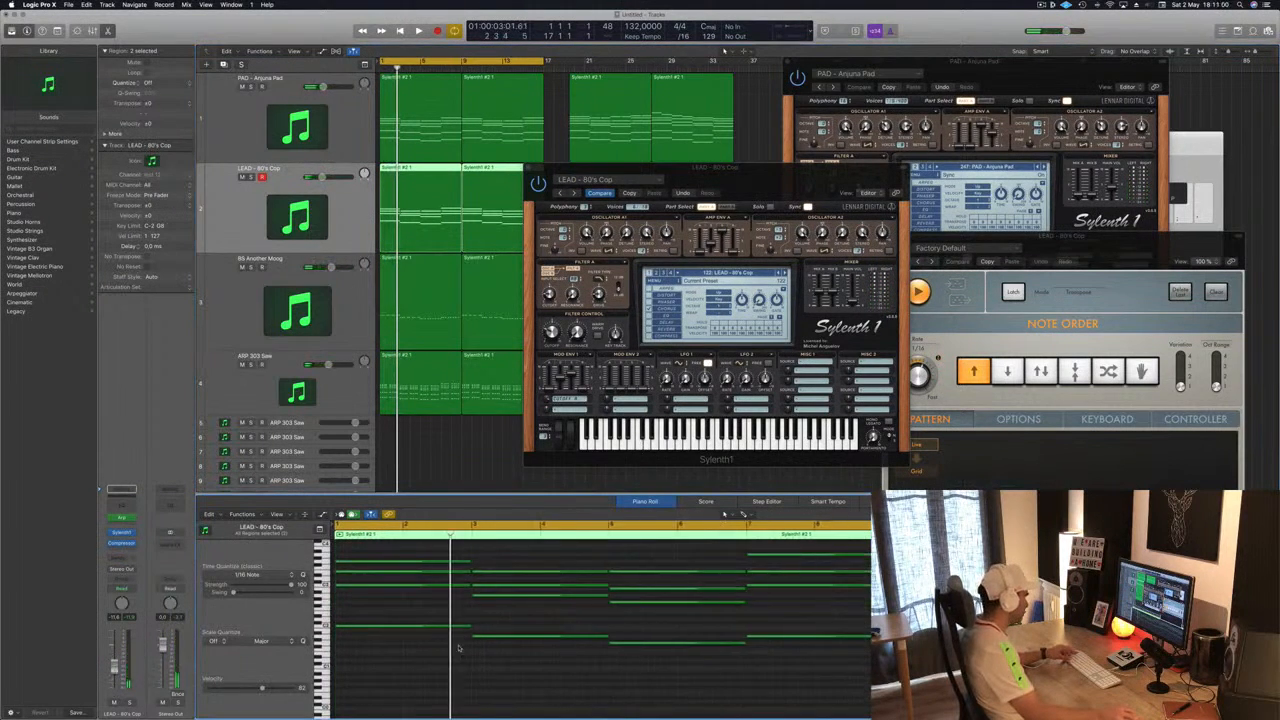
scroll(461, 644, "up", 2)
key("super+a")
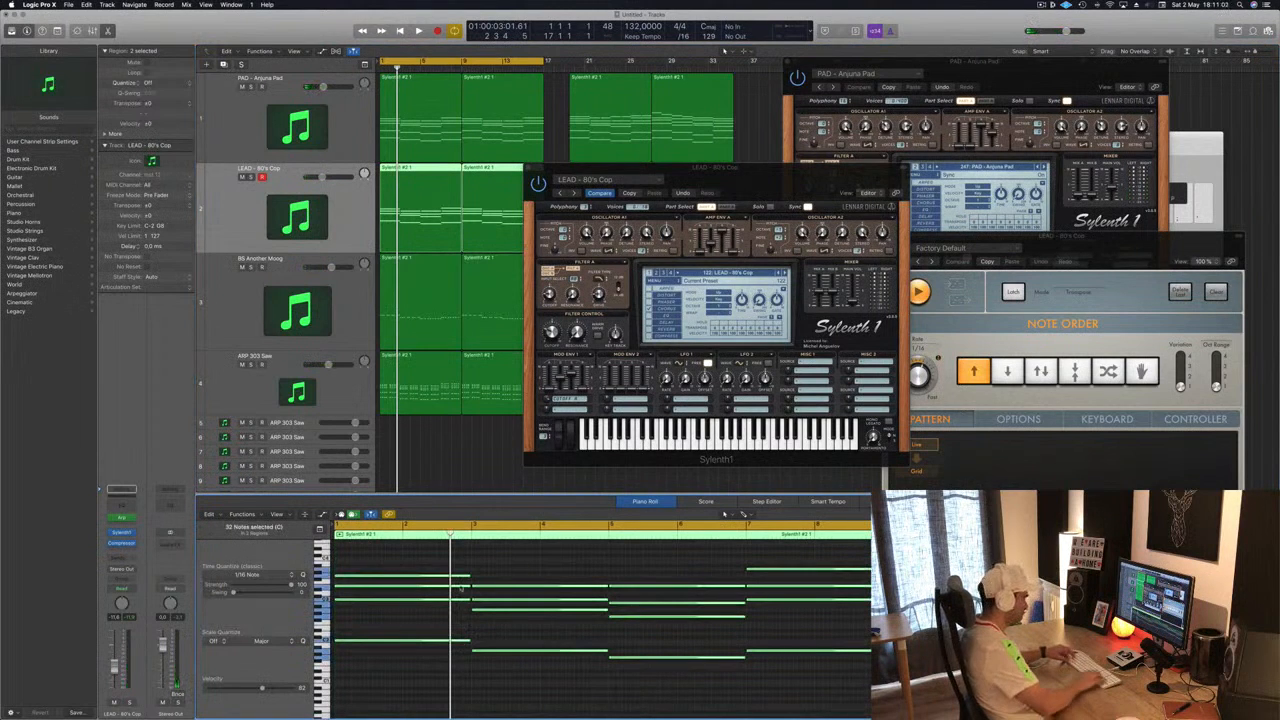
scroll(460, 588, "down", 3)
key("space")
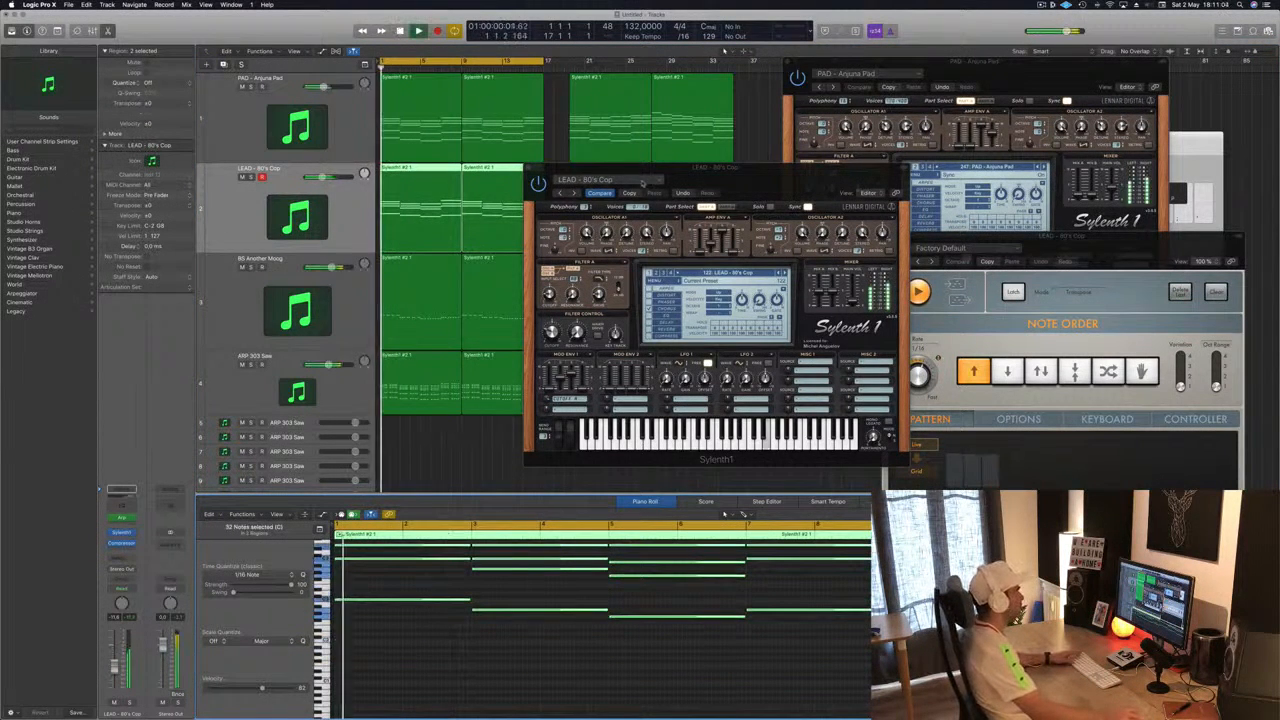
- Audition Sylenth1 lead presets on the duplicated track during playback and choose LEAD - Brazil 1
left_click_drag(718, 172, 845, 170)
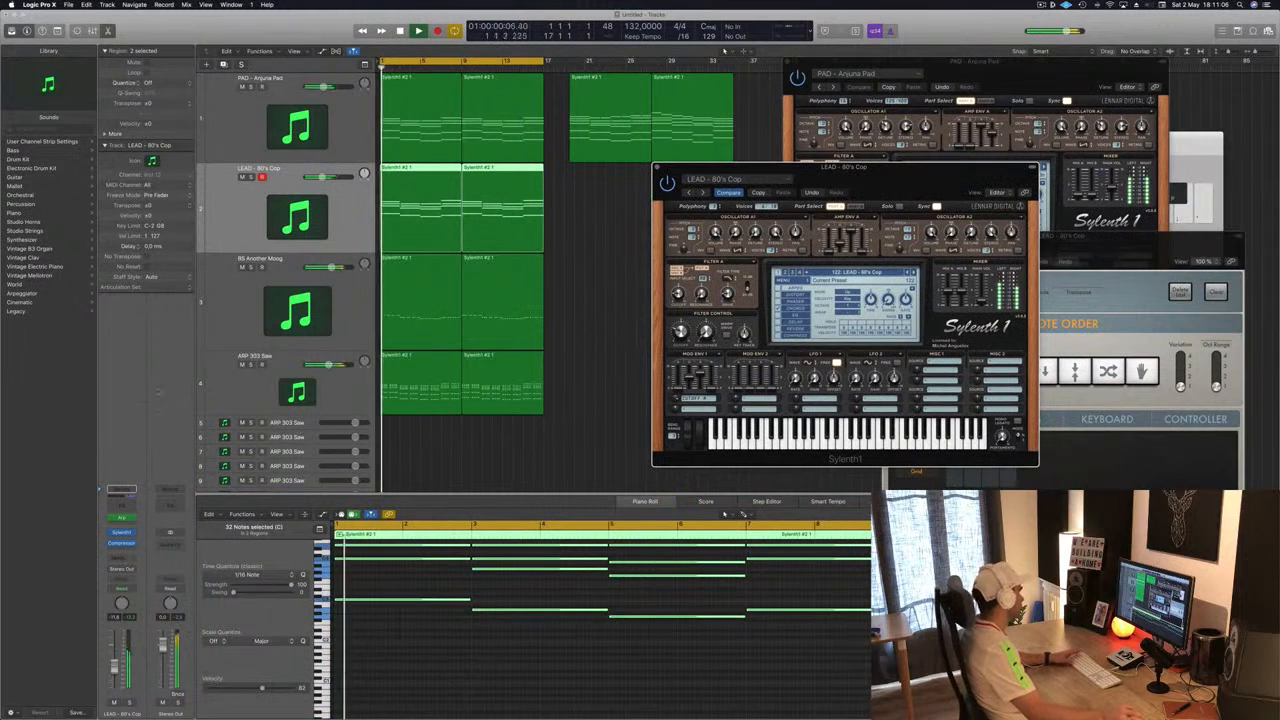
left_click(725, 514)
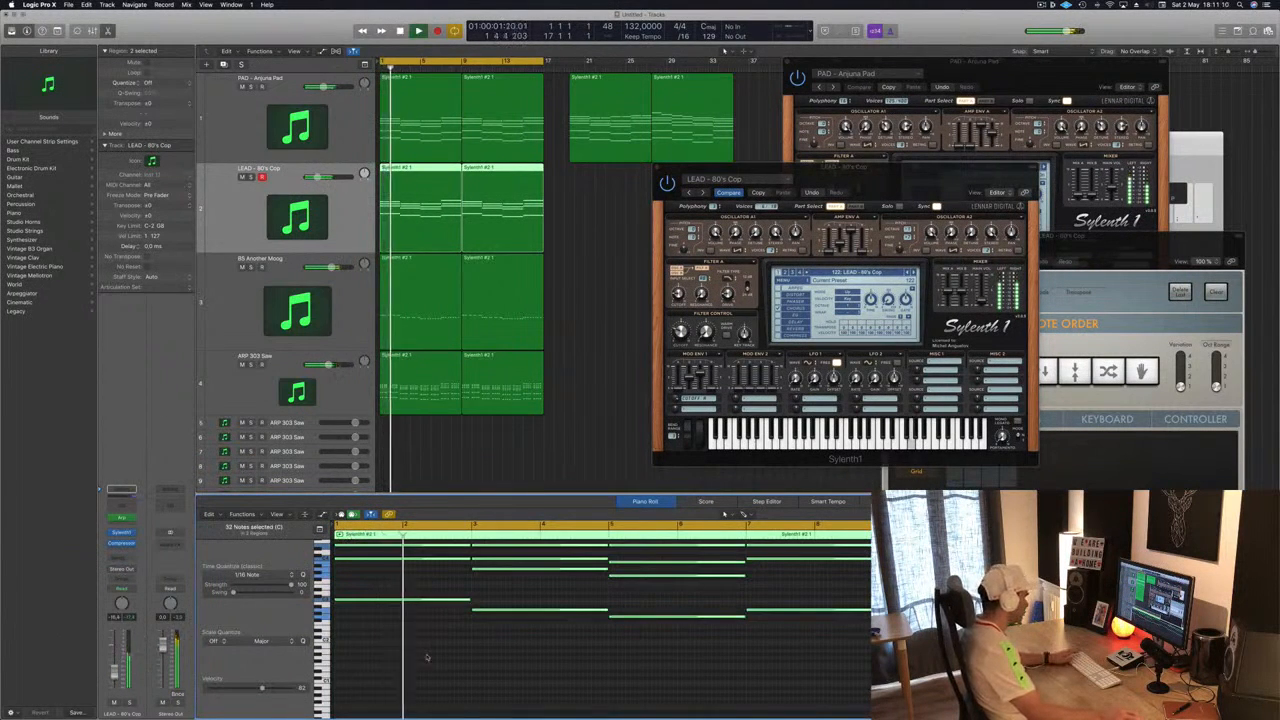
left_click_drag(848, 168, 736, 195)
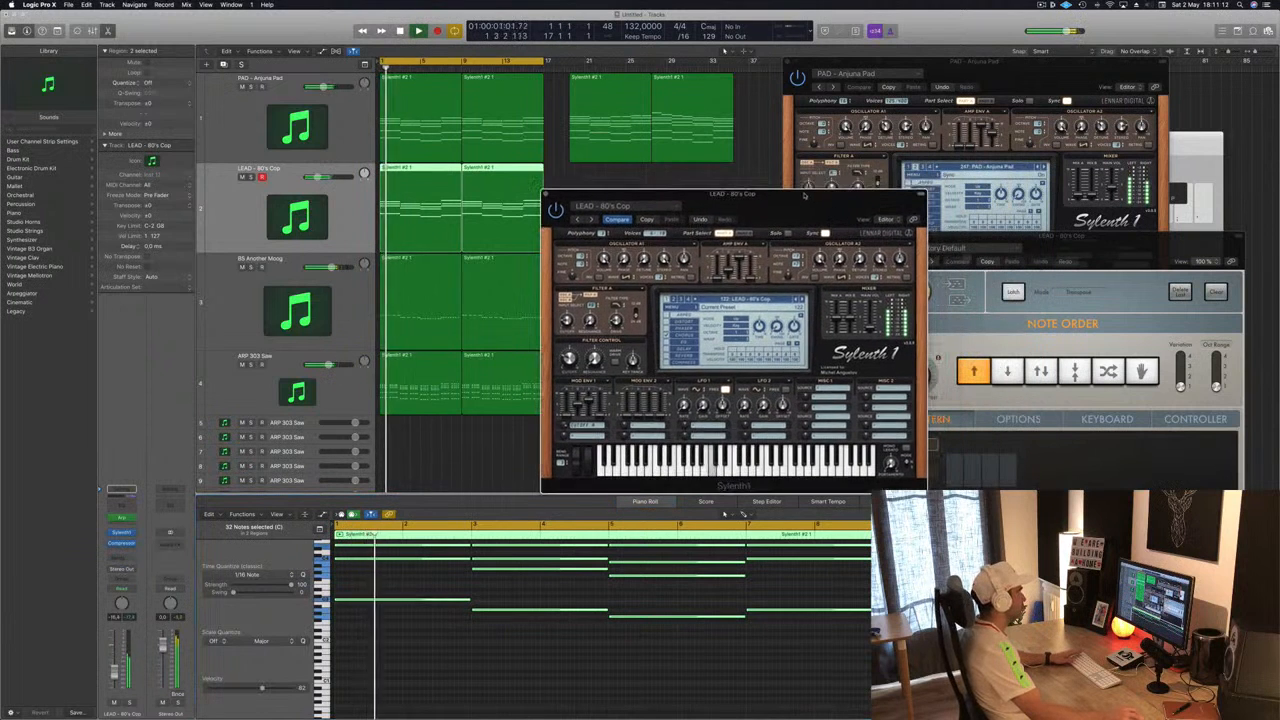
left_click(804, 299)
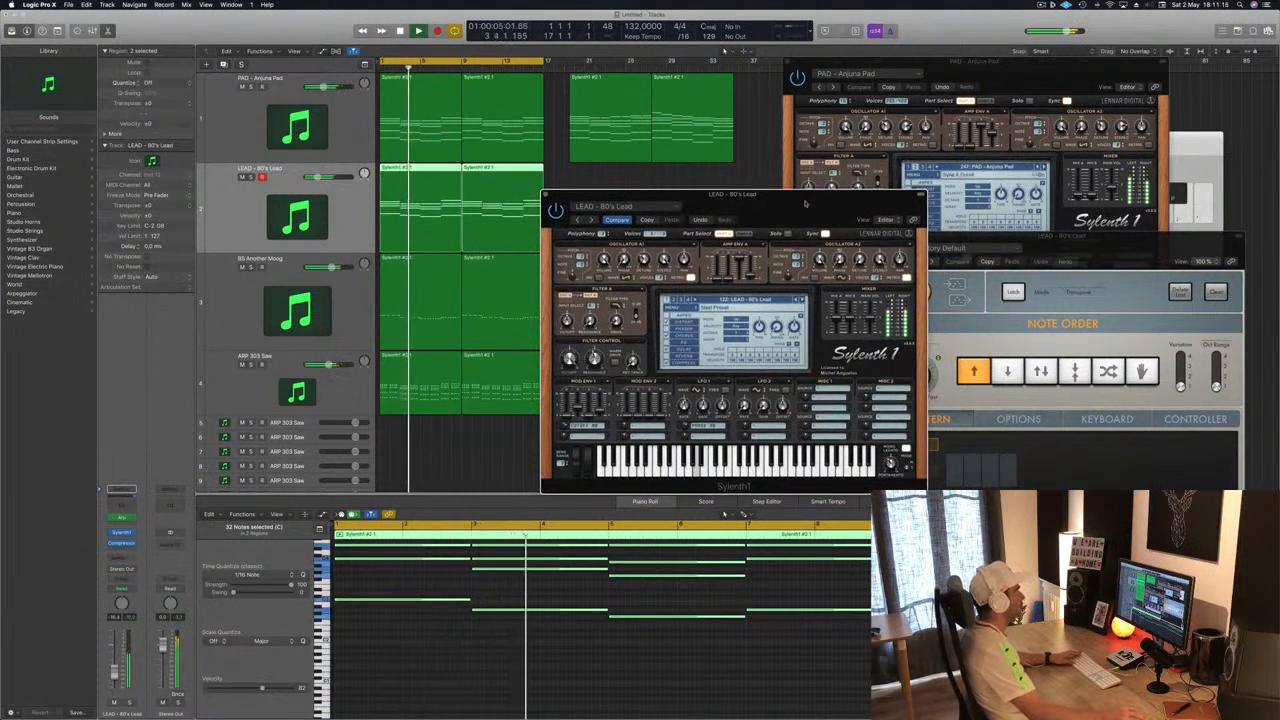
left_click_drag(805, 204, 978, 186)
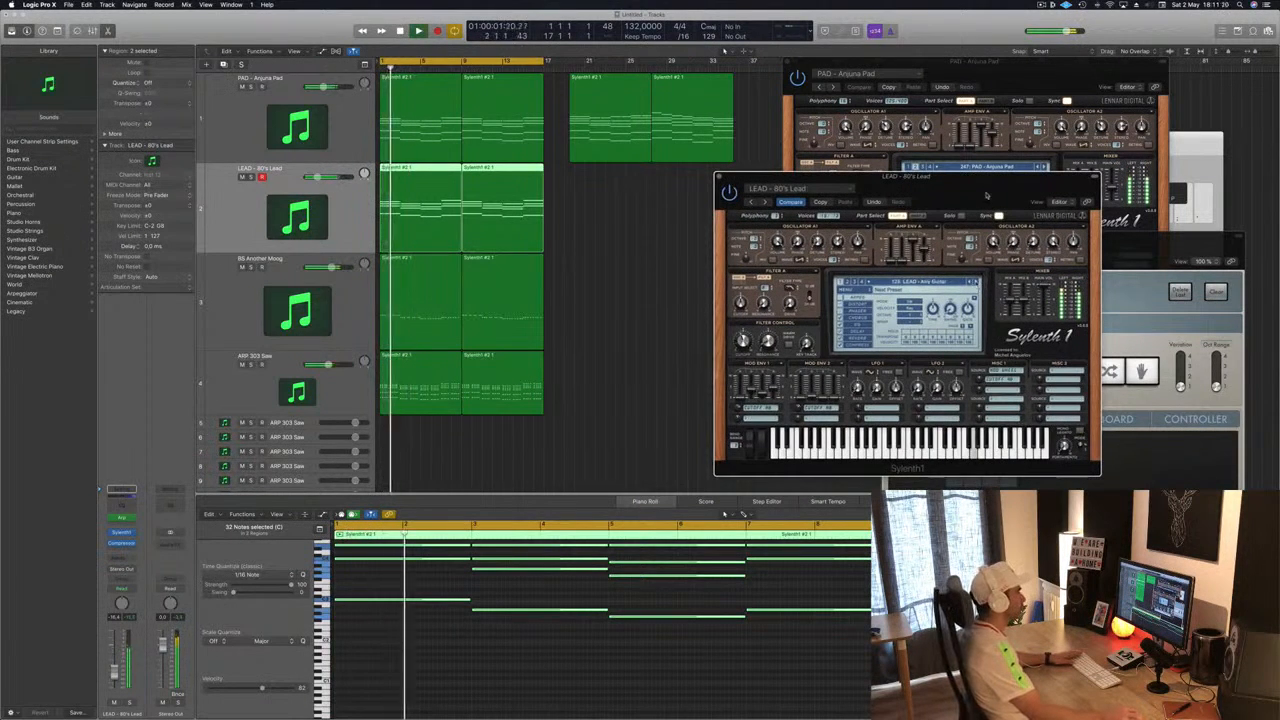
left_click_drag(986, 196, 955, 207)
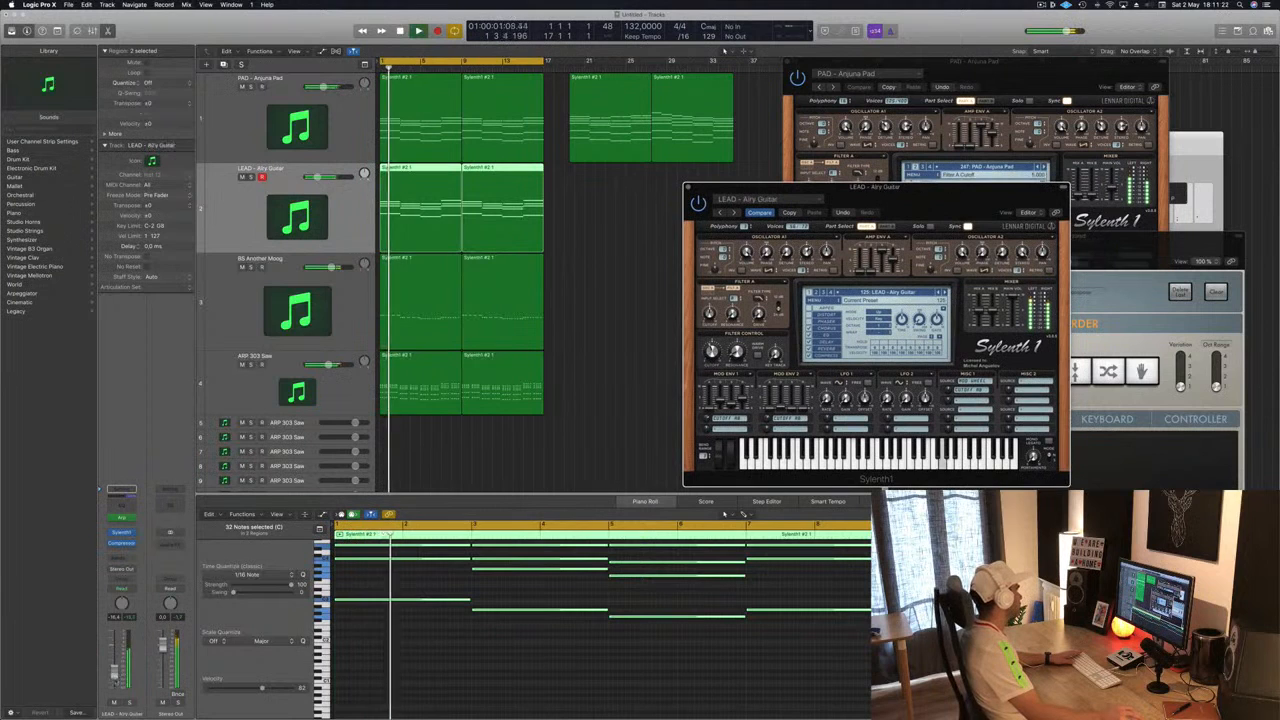
left_click_drag(115, 679, 115, 683)
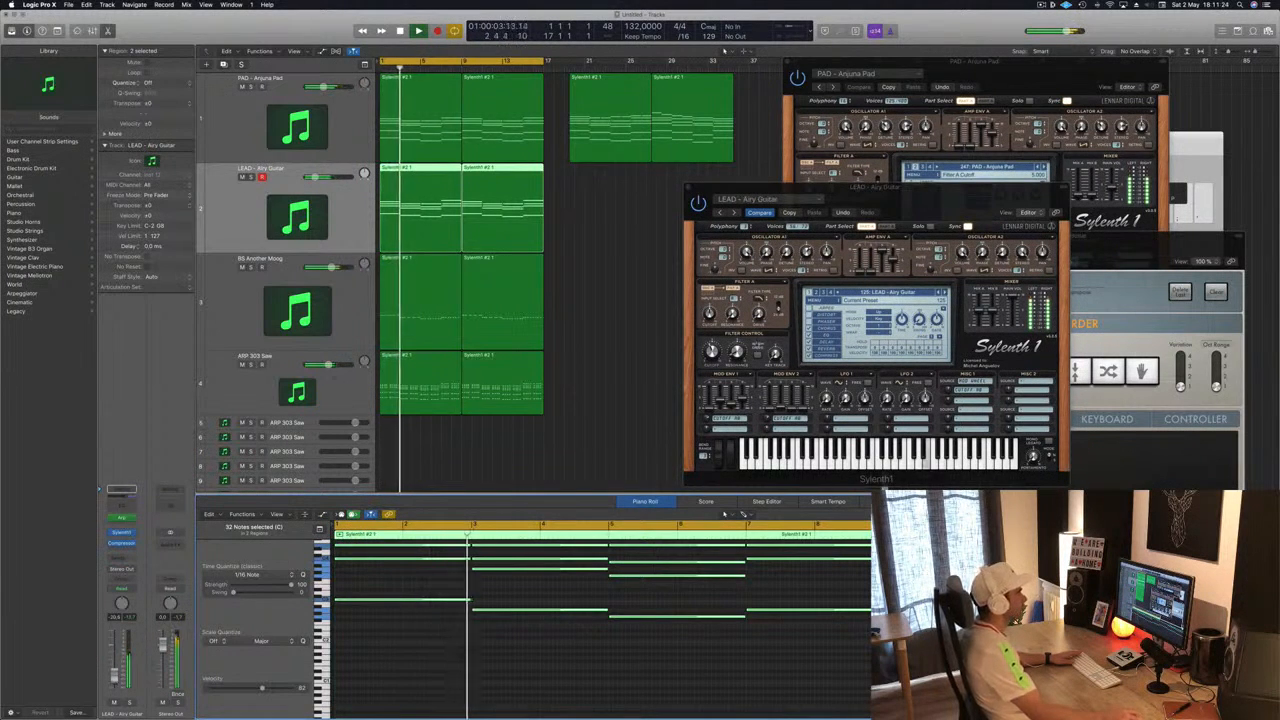
key("bracketright")
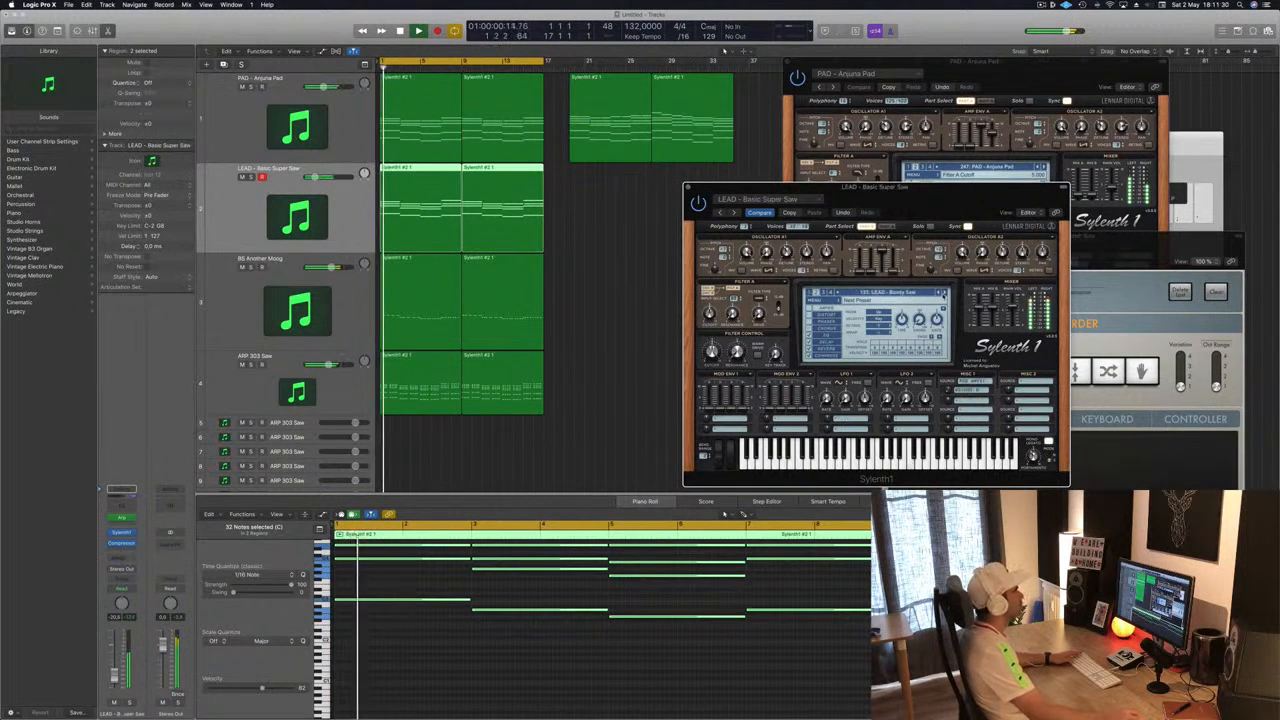
key("bracketright")
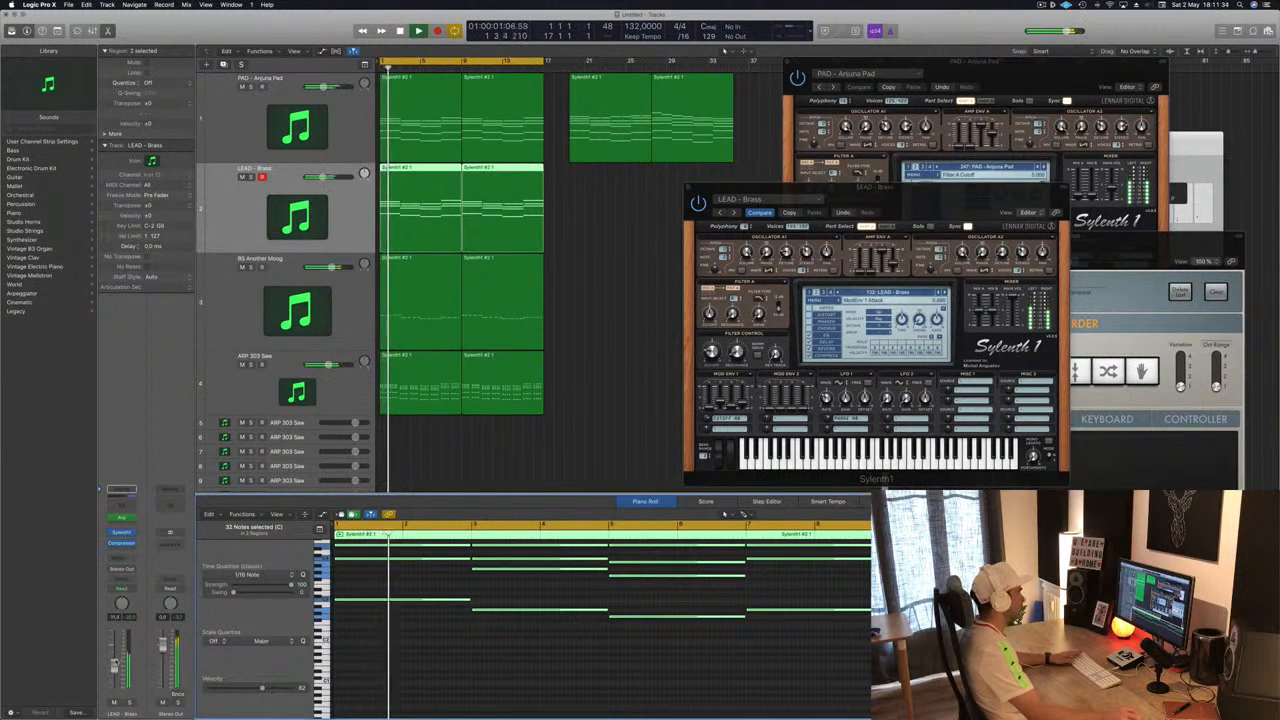
key("bracketright")
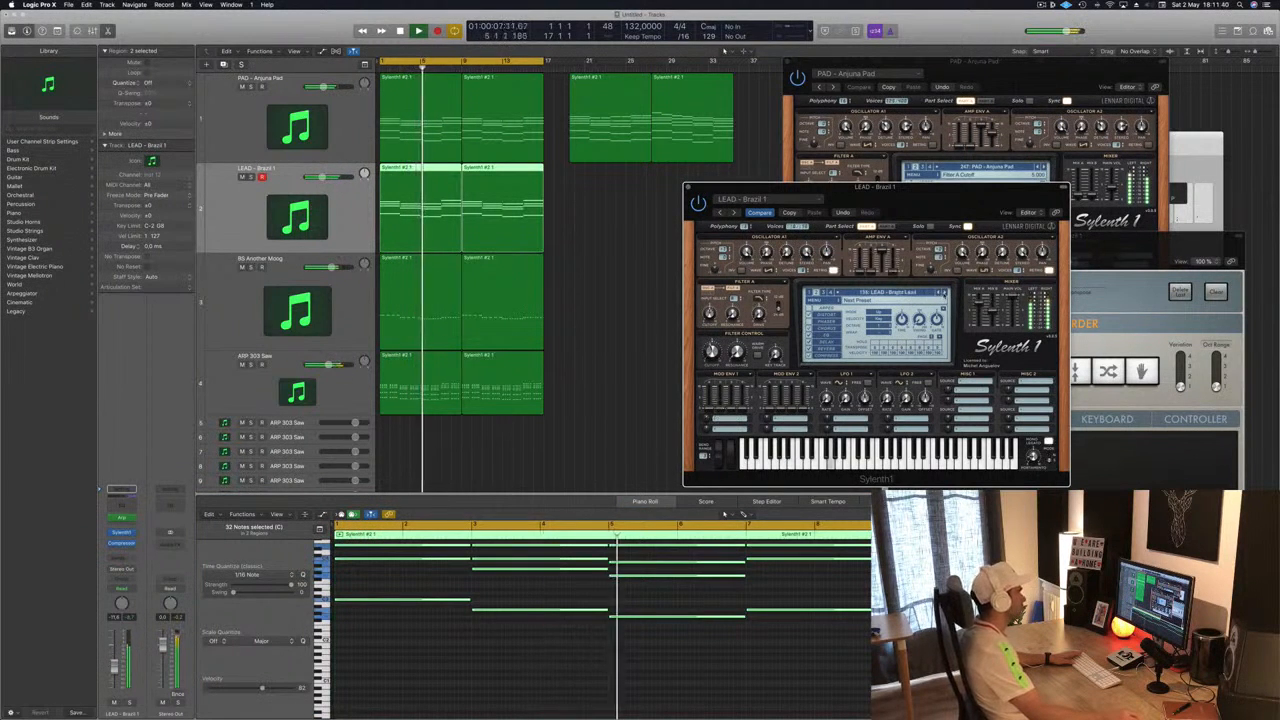
key("bracketright")
key("bracketright")
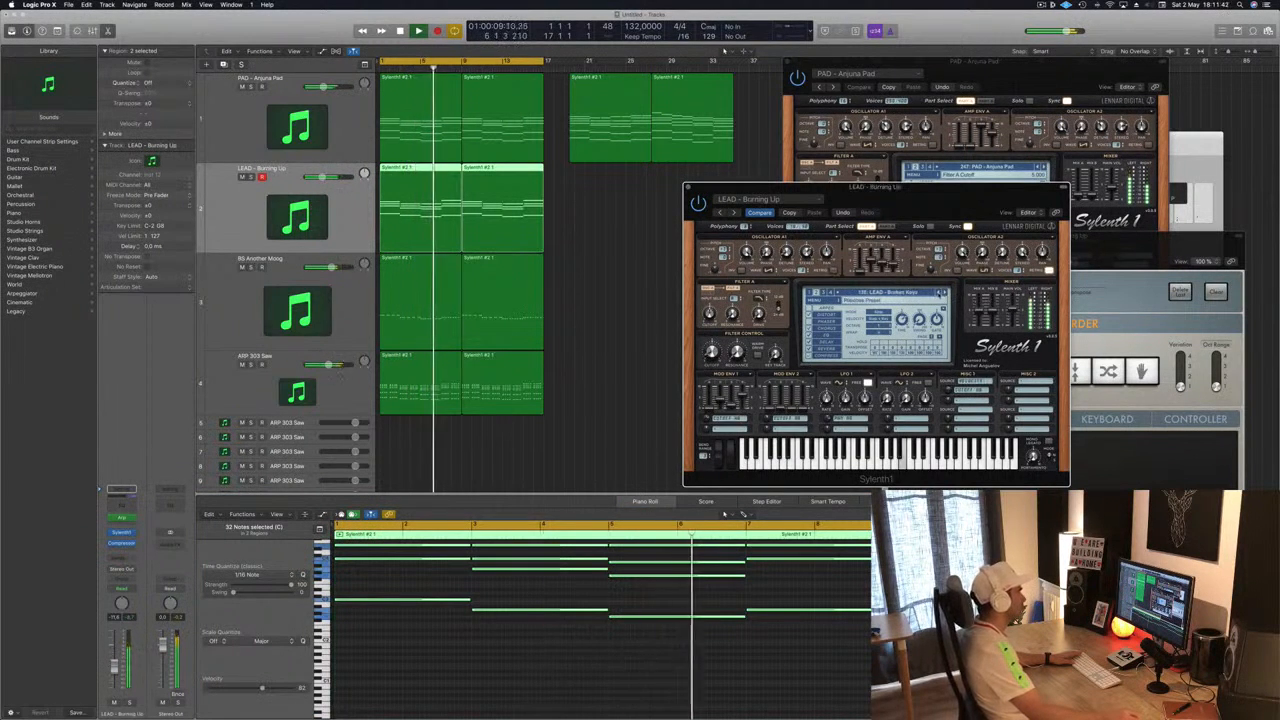
key("bracketright")
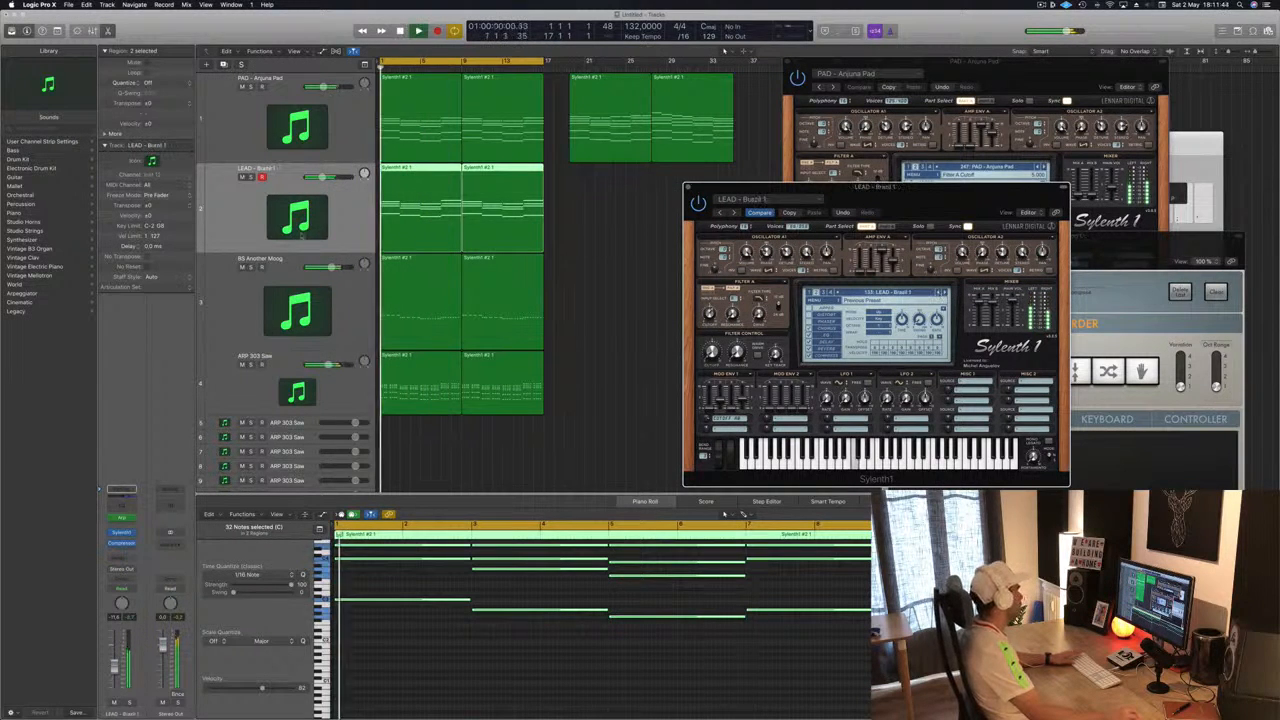
key("bracketleft")
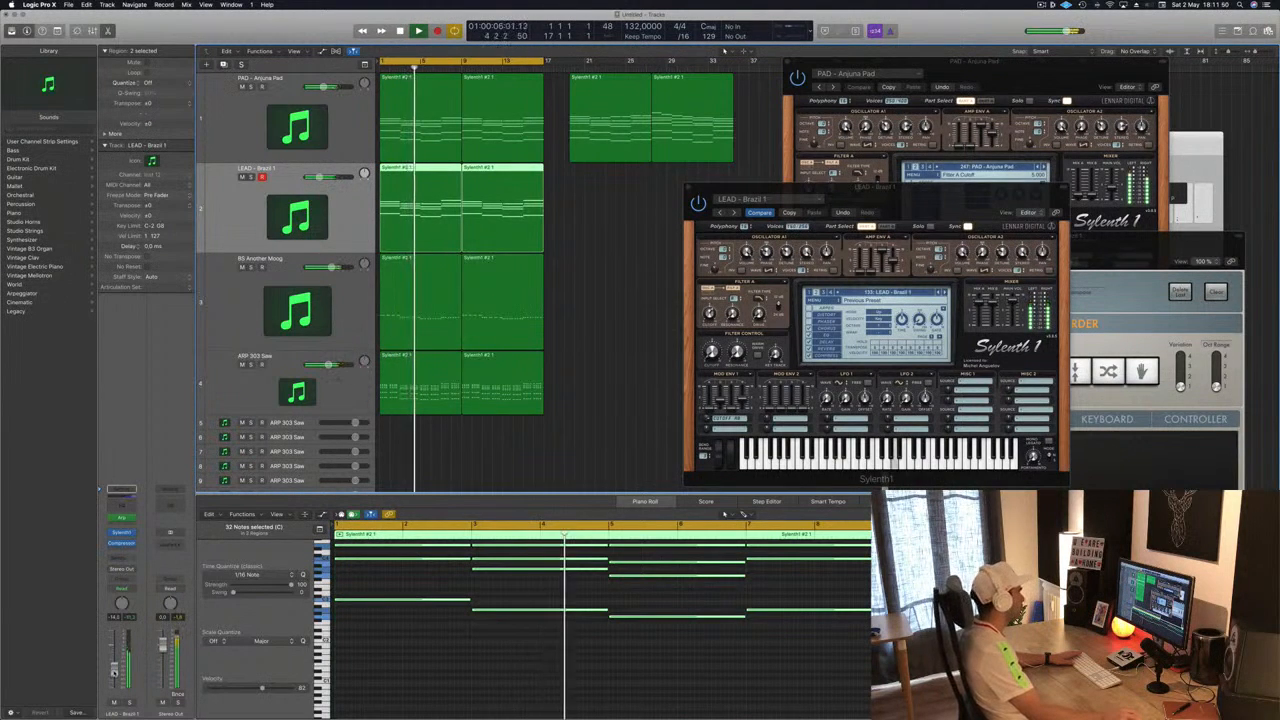
- Open the lead track's Compressor plugin and switch its Auto Gain setting
left_click_drag(820, 199, 752, 187)
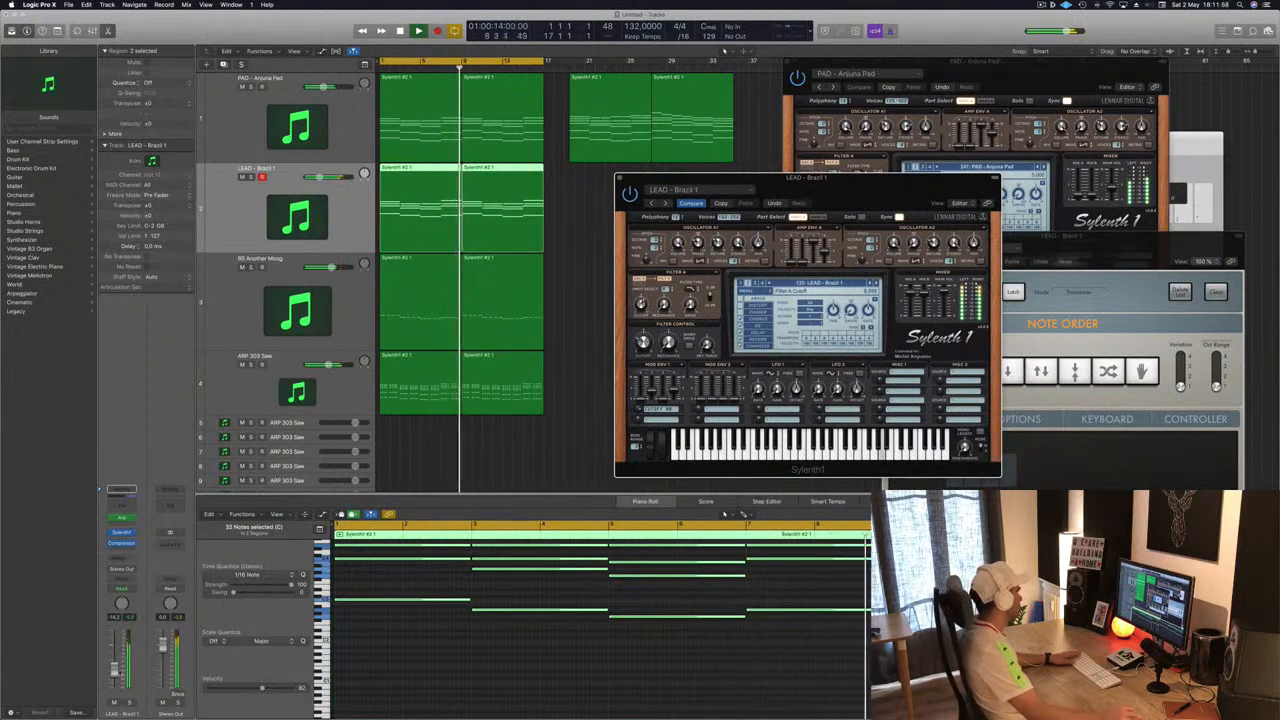
left_click(114, 672)
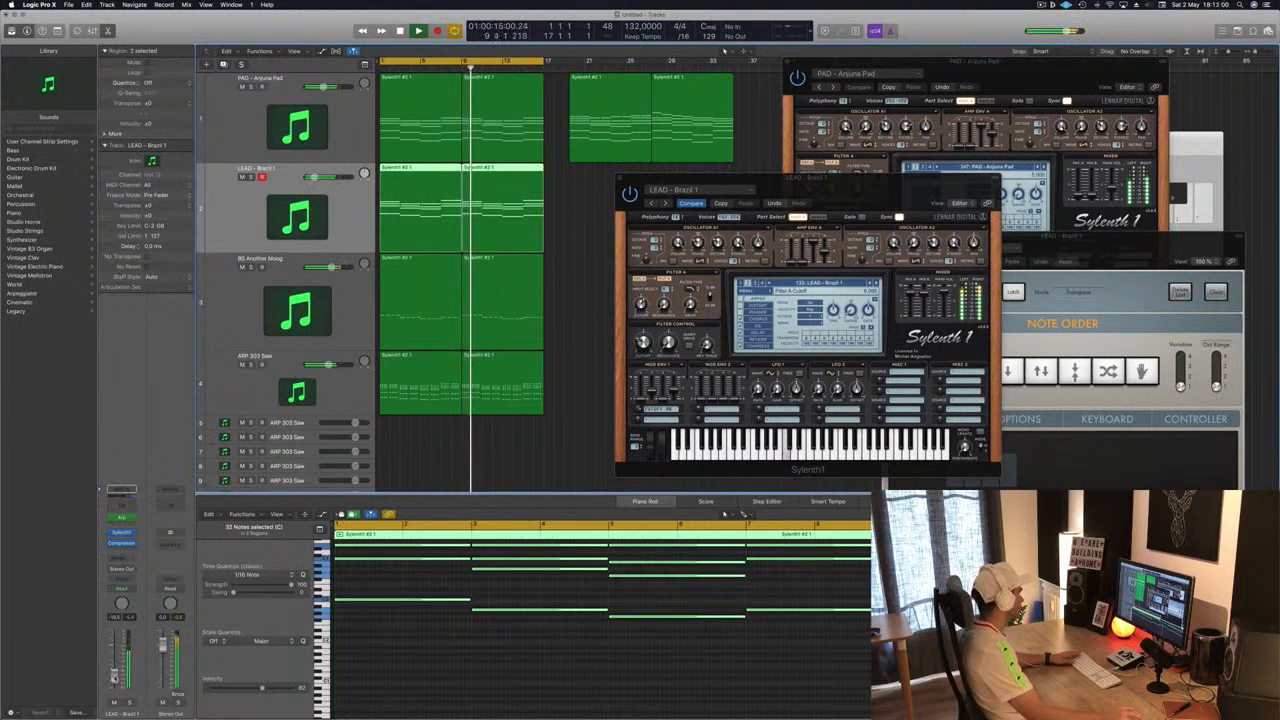
left_click(121, 546)
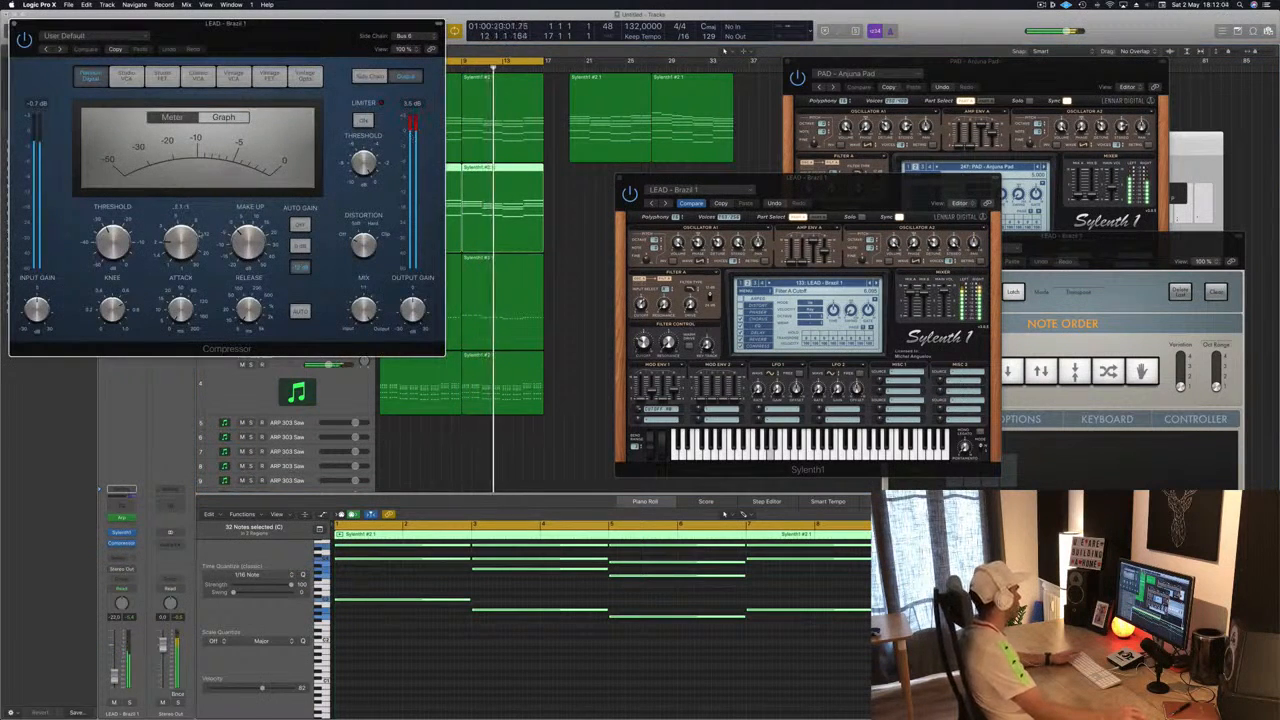
left_click(302, 224)
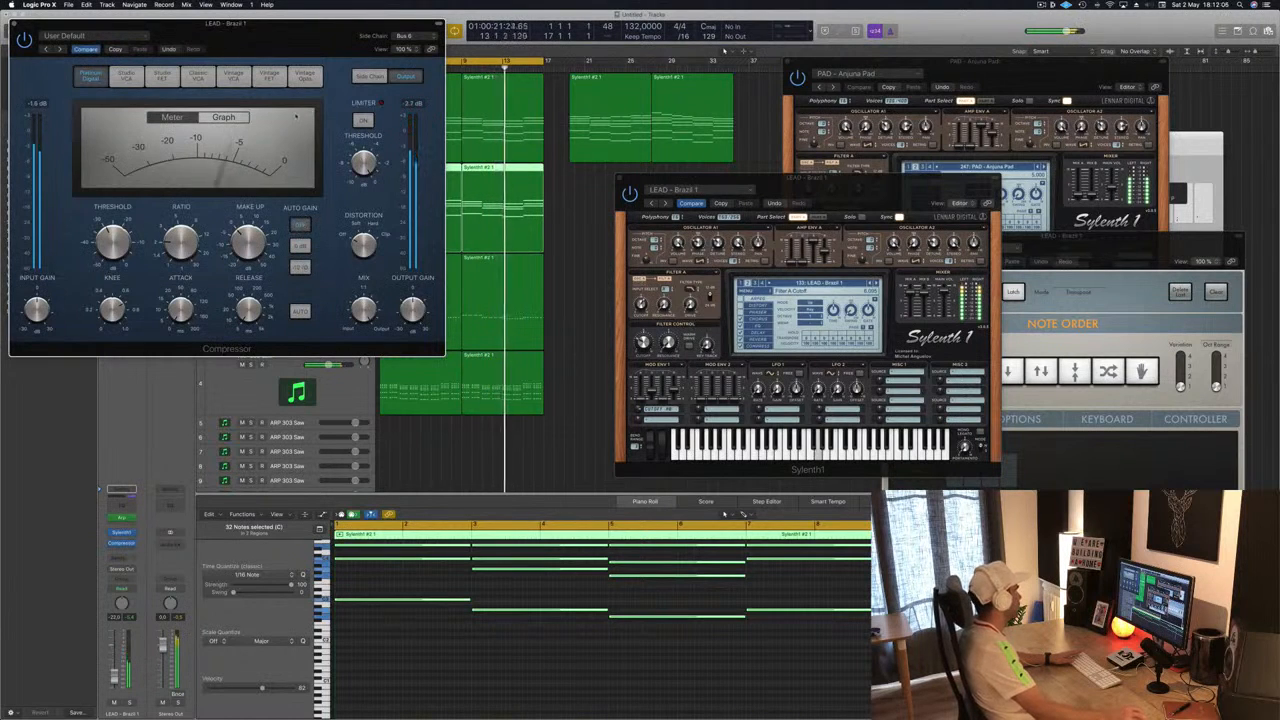
left_click_drag(319, 46, 1251, 228)
key("Return")
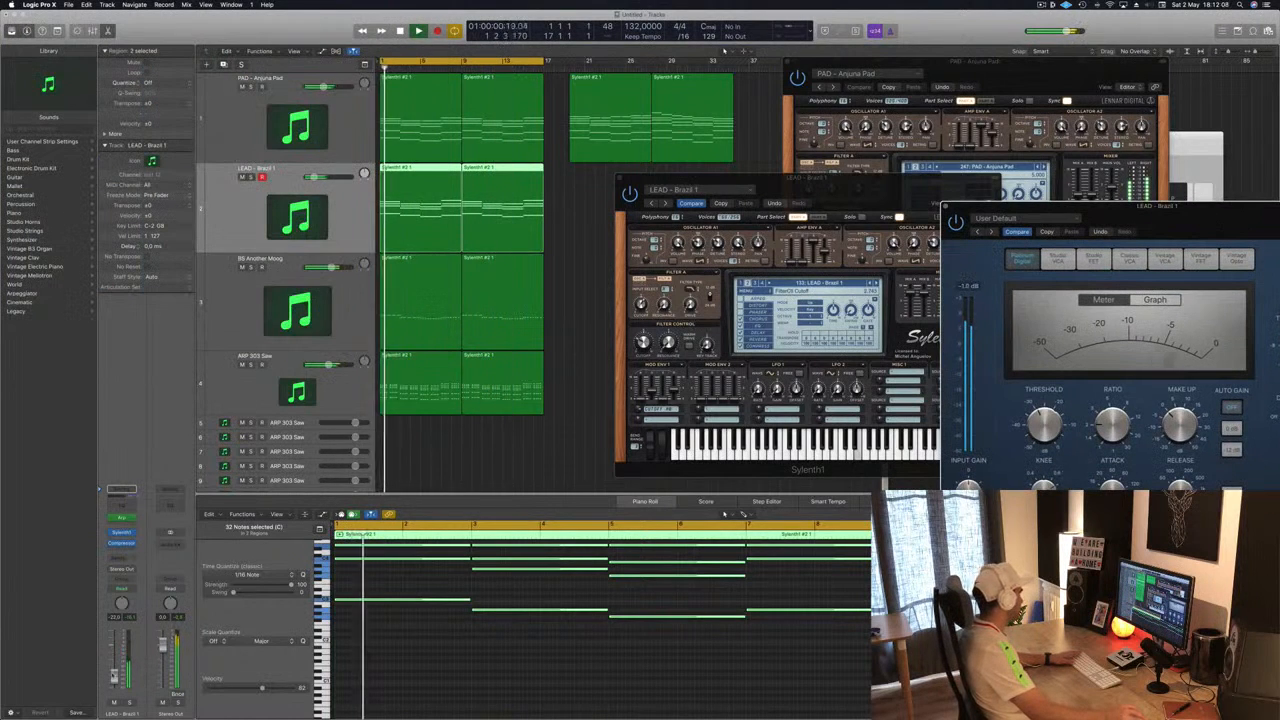
- Nudge the lead channel's volume up and lower the Compressor's threshold slightly
left_click_drag(113, 672, 113, 658)
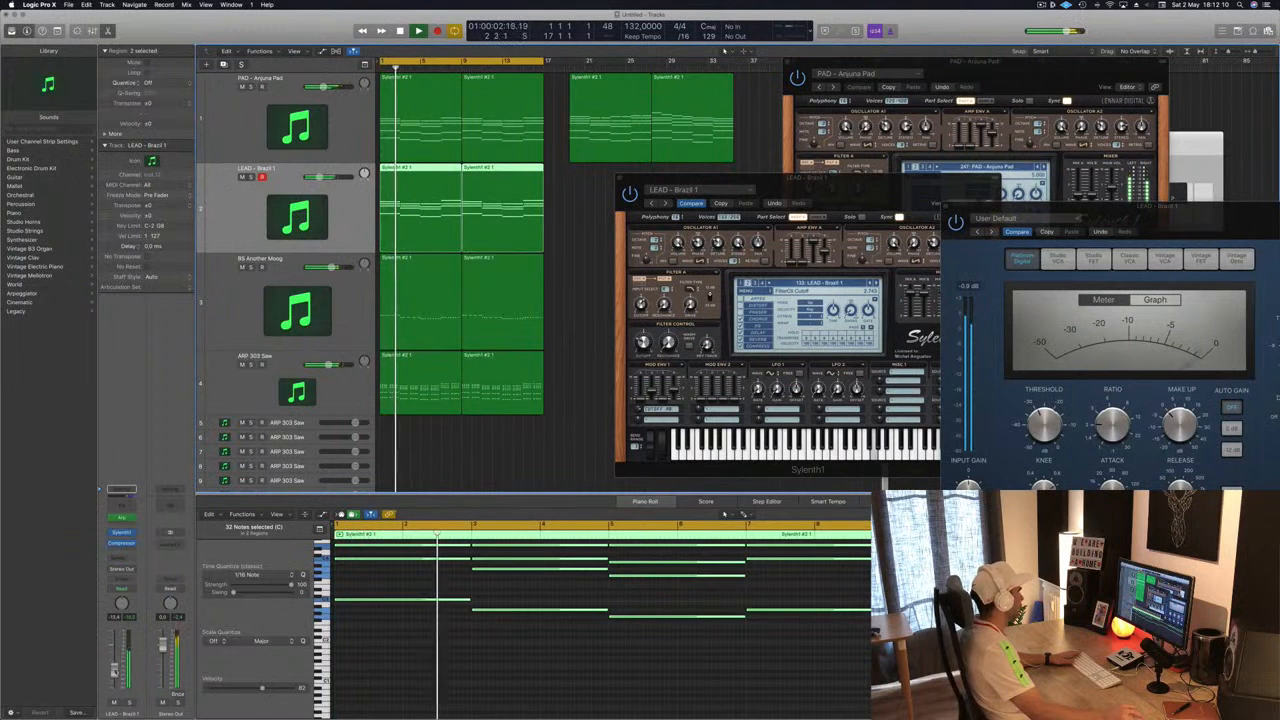
left_click_drag(1060, 207, 778, 234)
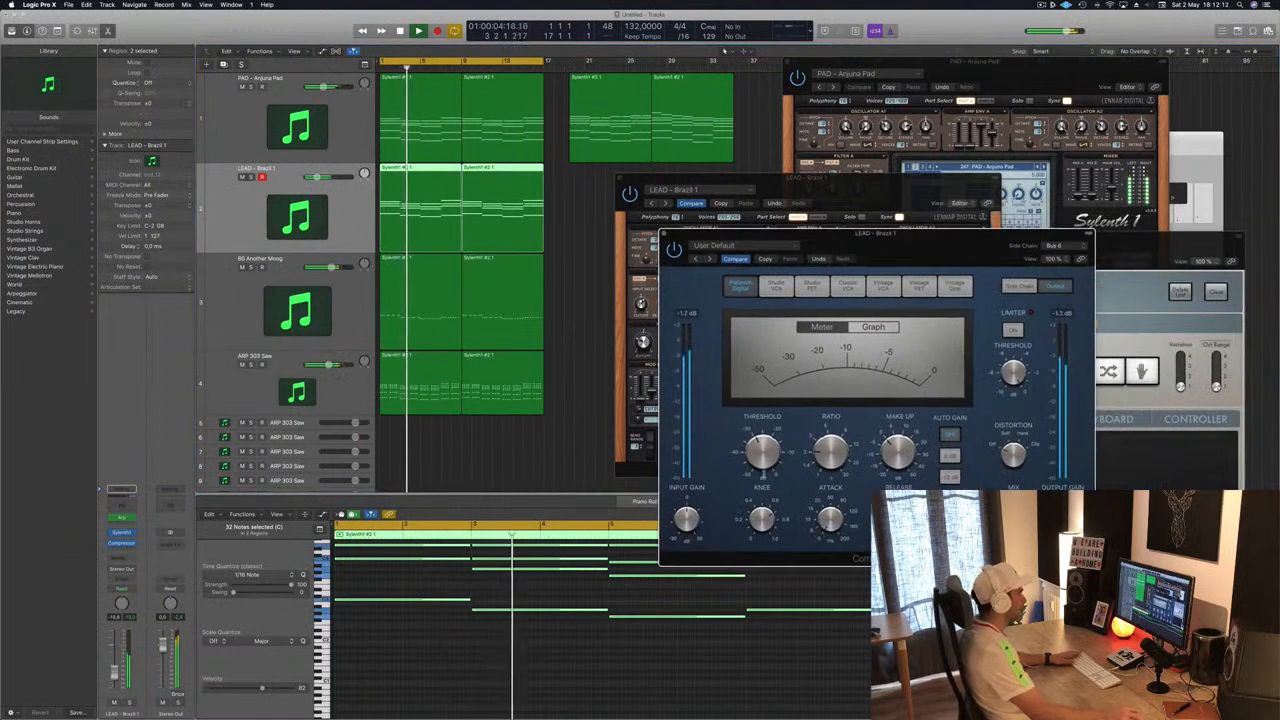
left_click_drag(763, 452, 765, 475)
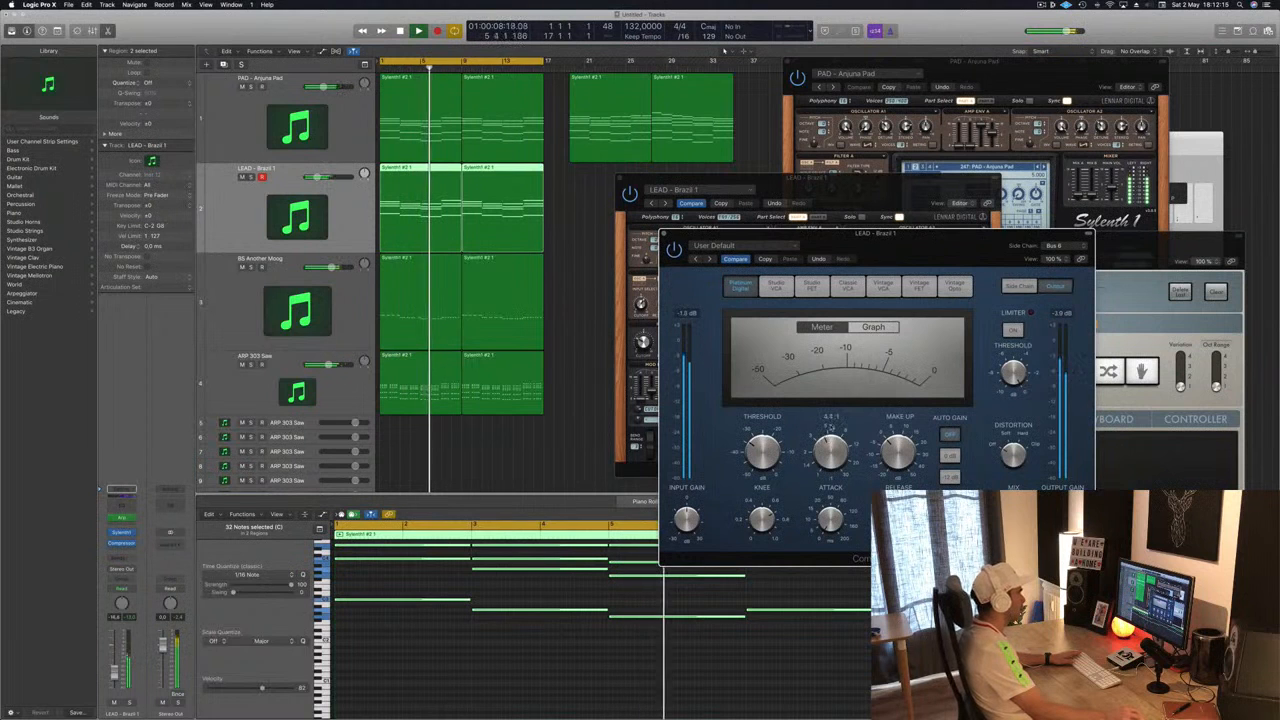
left_click(664, 233)
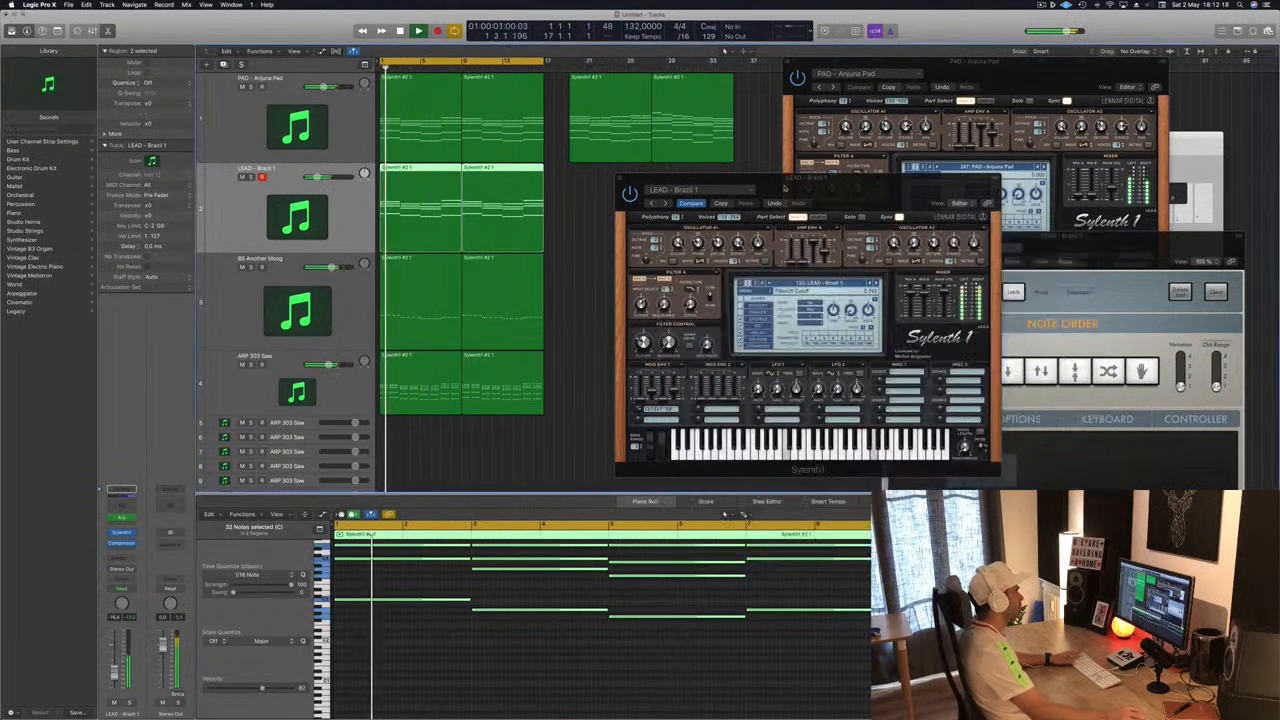
left_click_drag(692, 178, 776, 140)
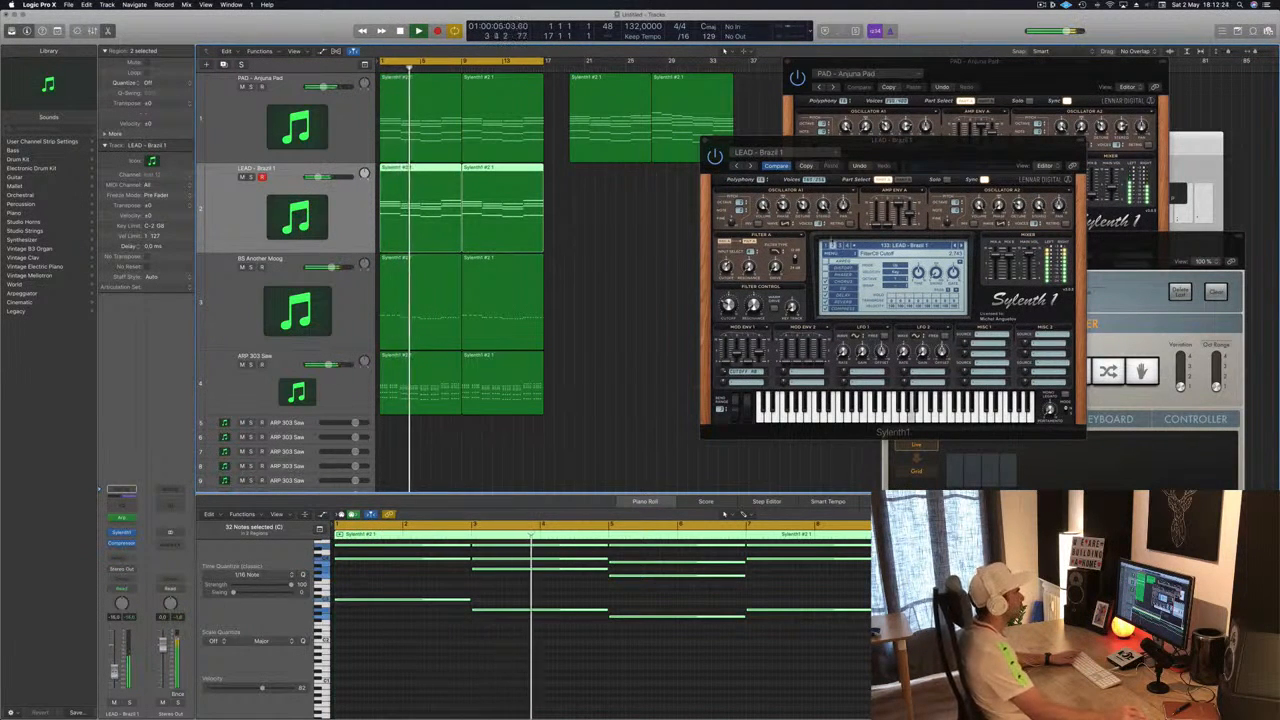
left_click_drag(960, 145, 892, 160)
key("Return")
left_click(637, 155)
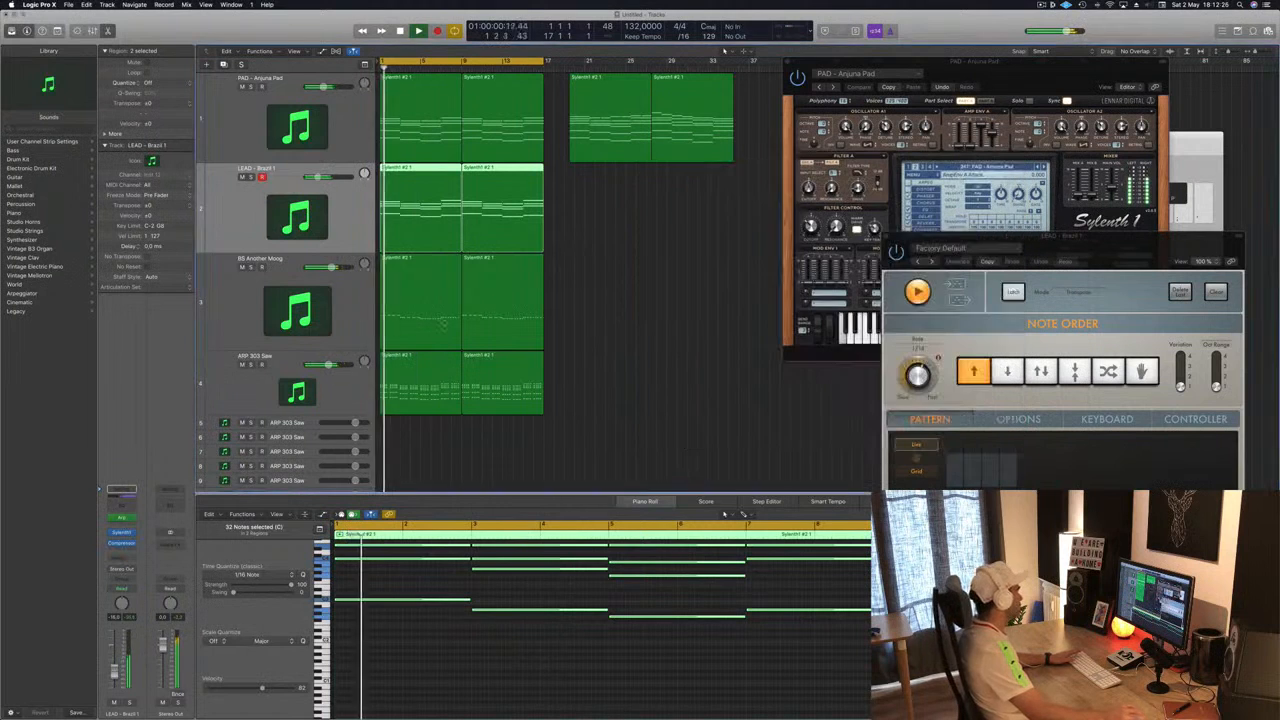
key("Return")
- Insert a Channel EQ on the ARP 303 Saw track and raise its low cut to about 124 Hz
left_click(342, 397)
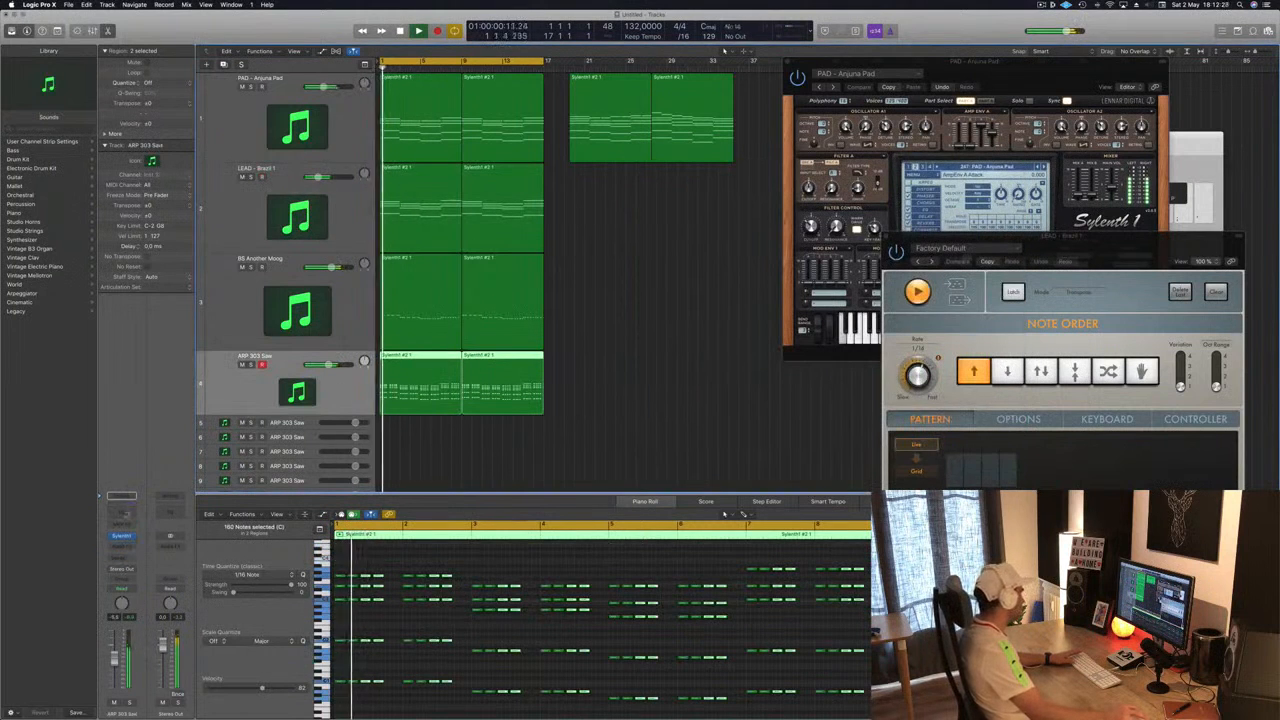
left_click(121, 495)
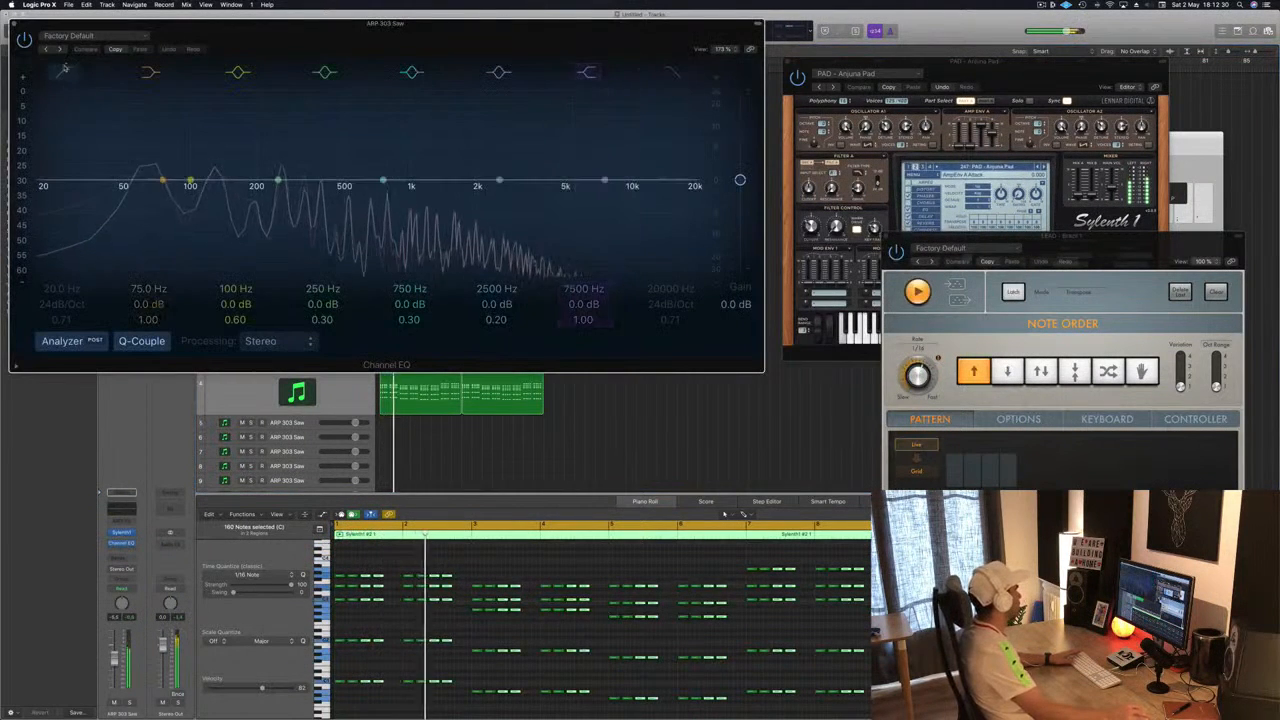
left_click_drag(43, 189, 260, 186)
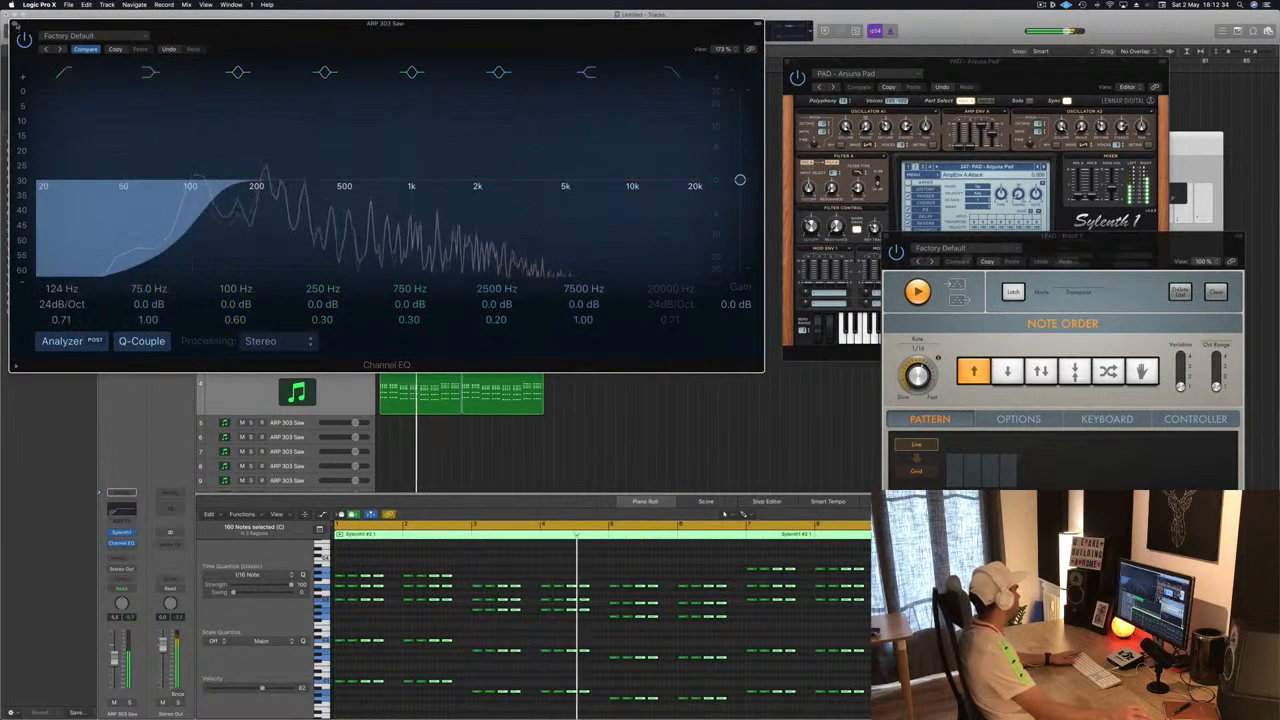
left_click(14, 23)
key("space")
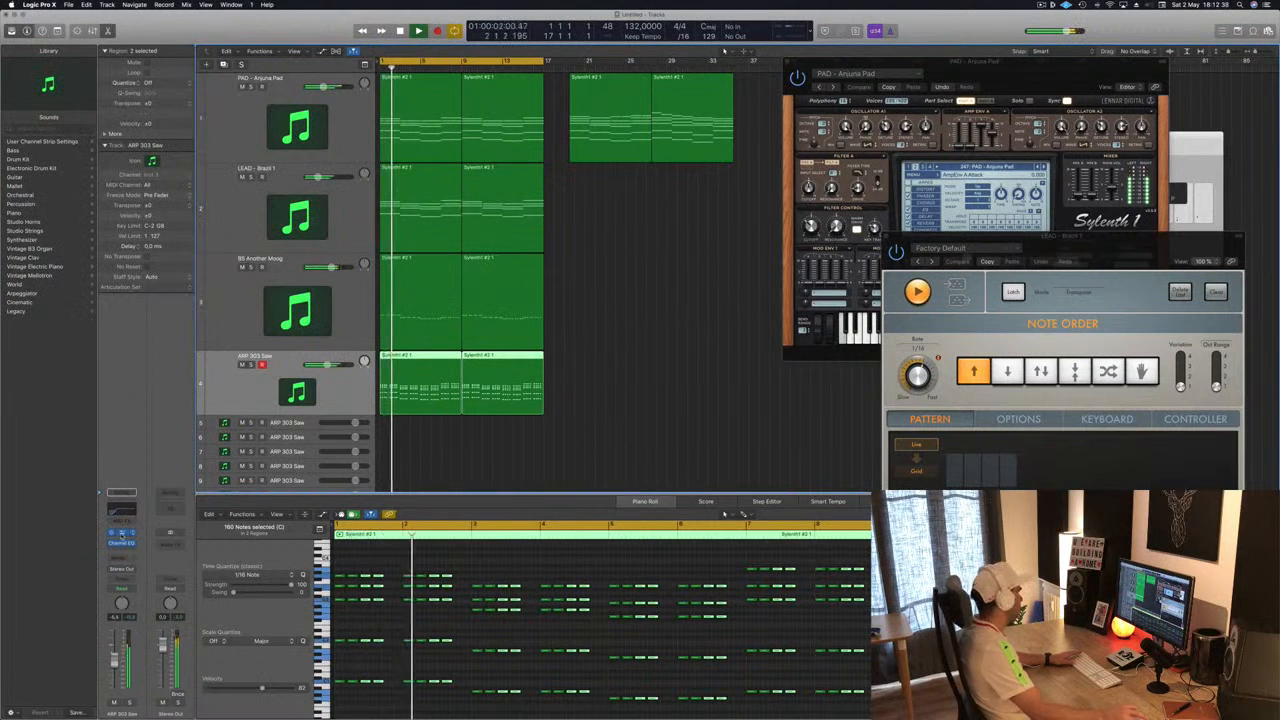
left_click(122, 535)
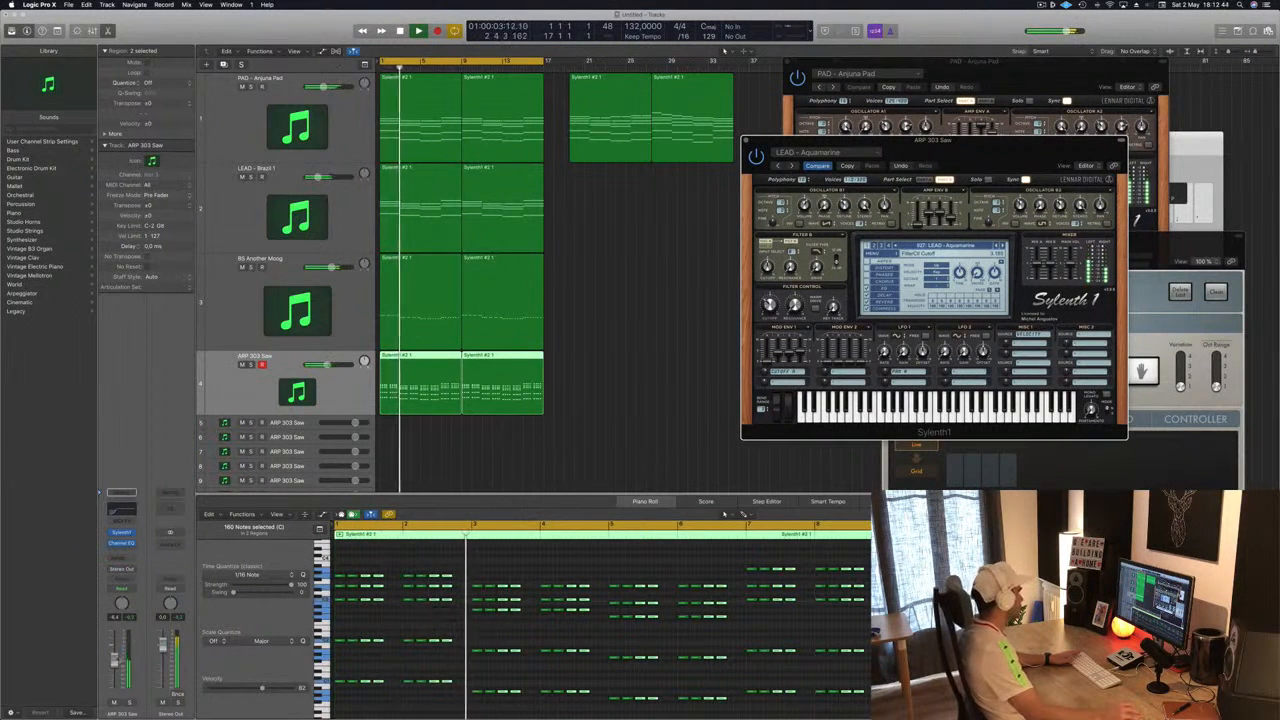
left_click(747, 139)
left_click_drag(787, 63, 824, 74)
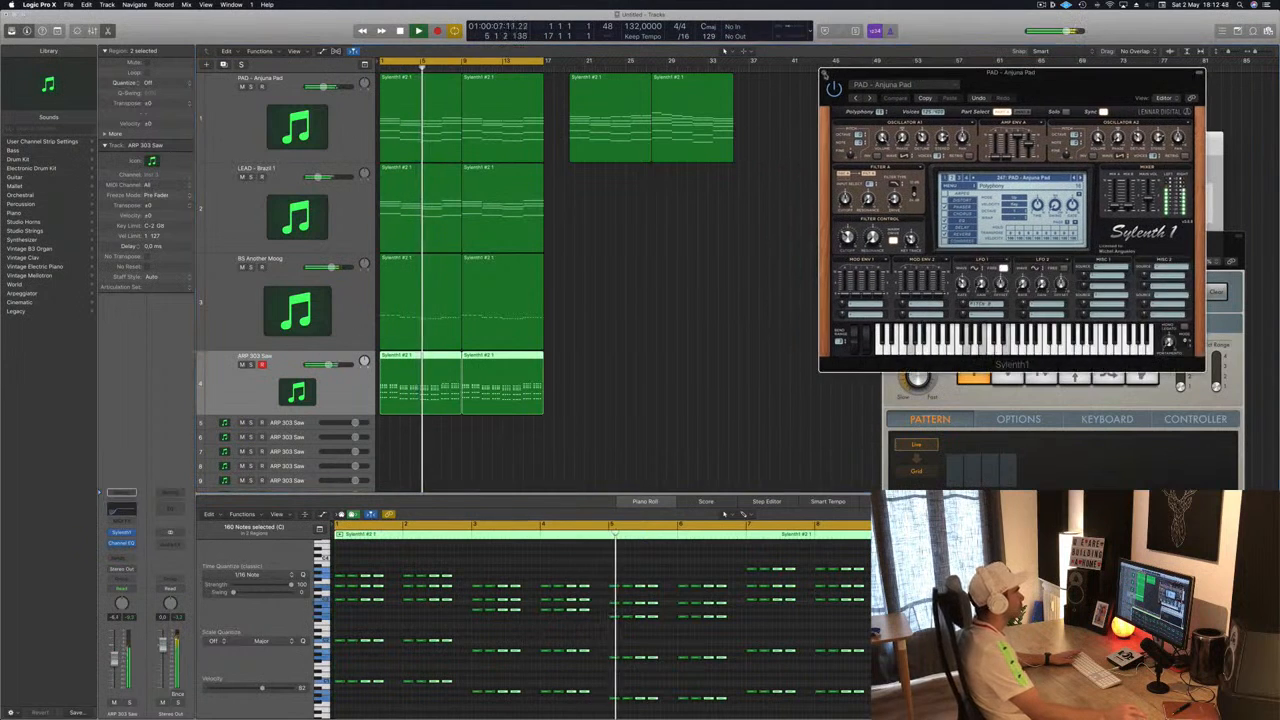
left_click(824, 74)
left_click(631, 300)
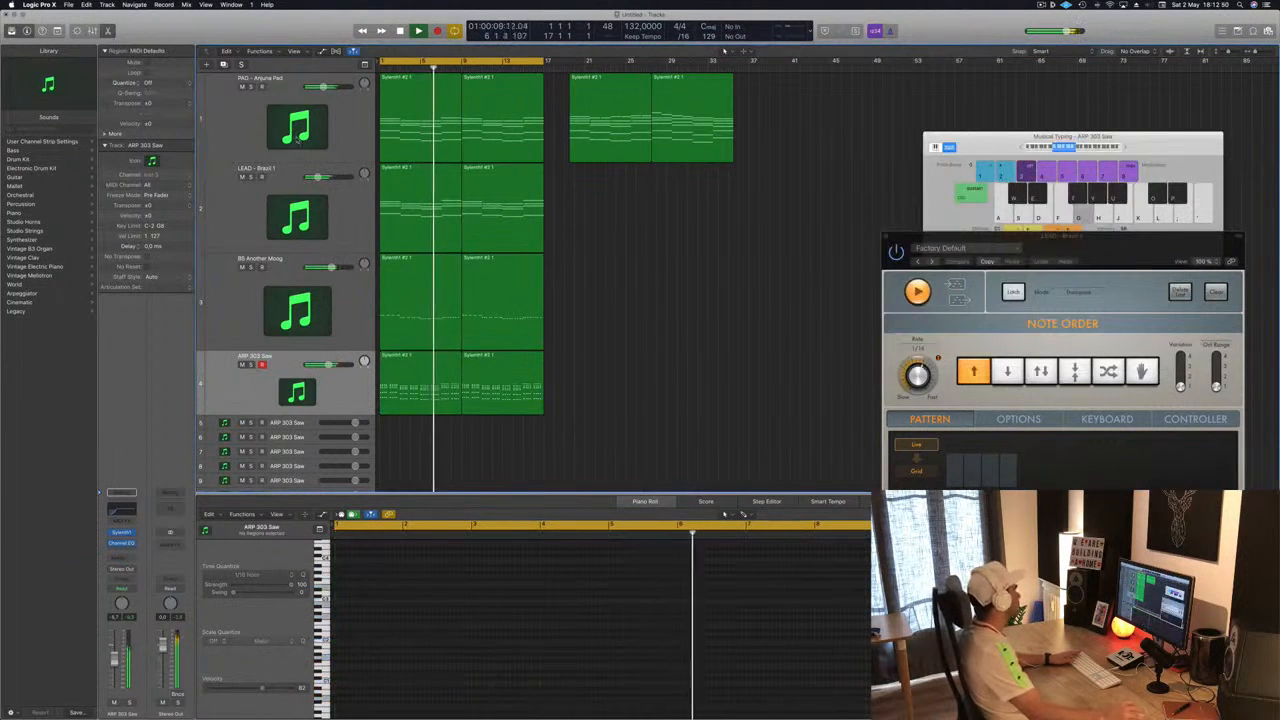
- Insert a Channel EQ on the PAD - Anjuna Pad track and enable its low cut at about 134 Hz
left_click(254, 100)
left_click(251, 87)
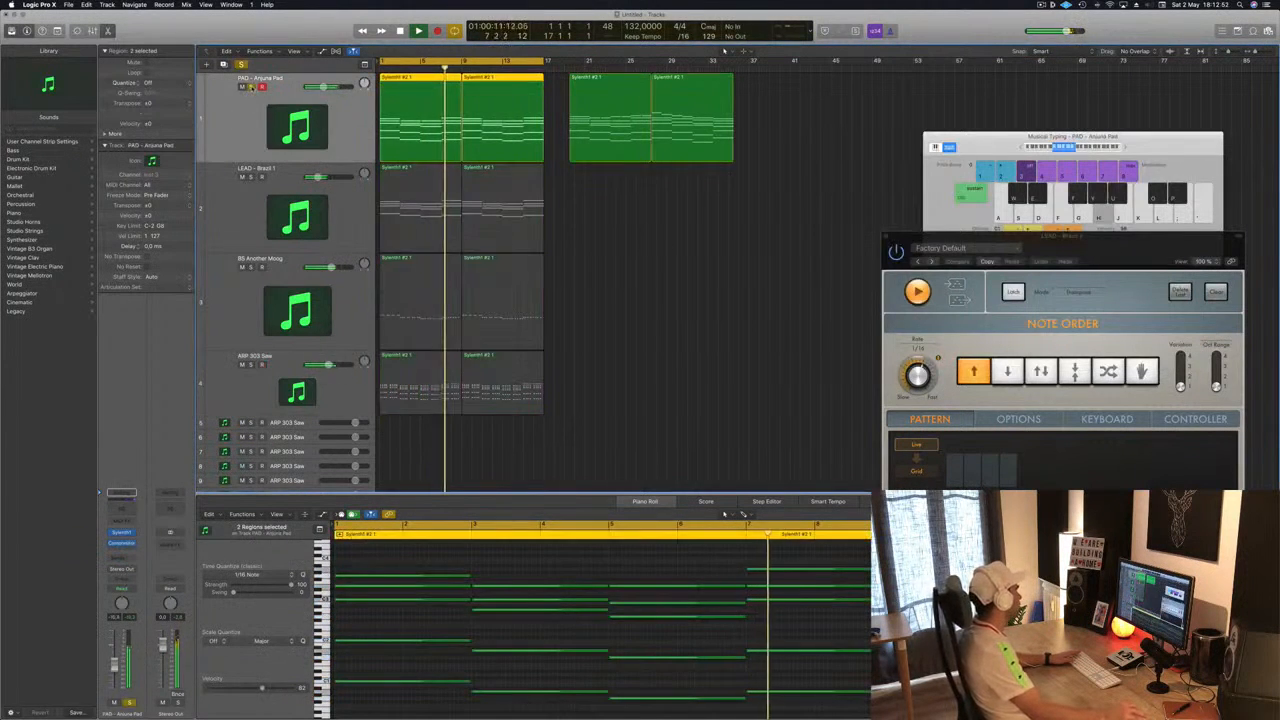
left_click(251, 87)
key("Return")
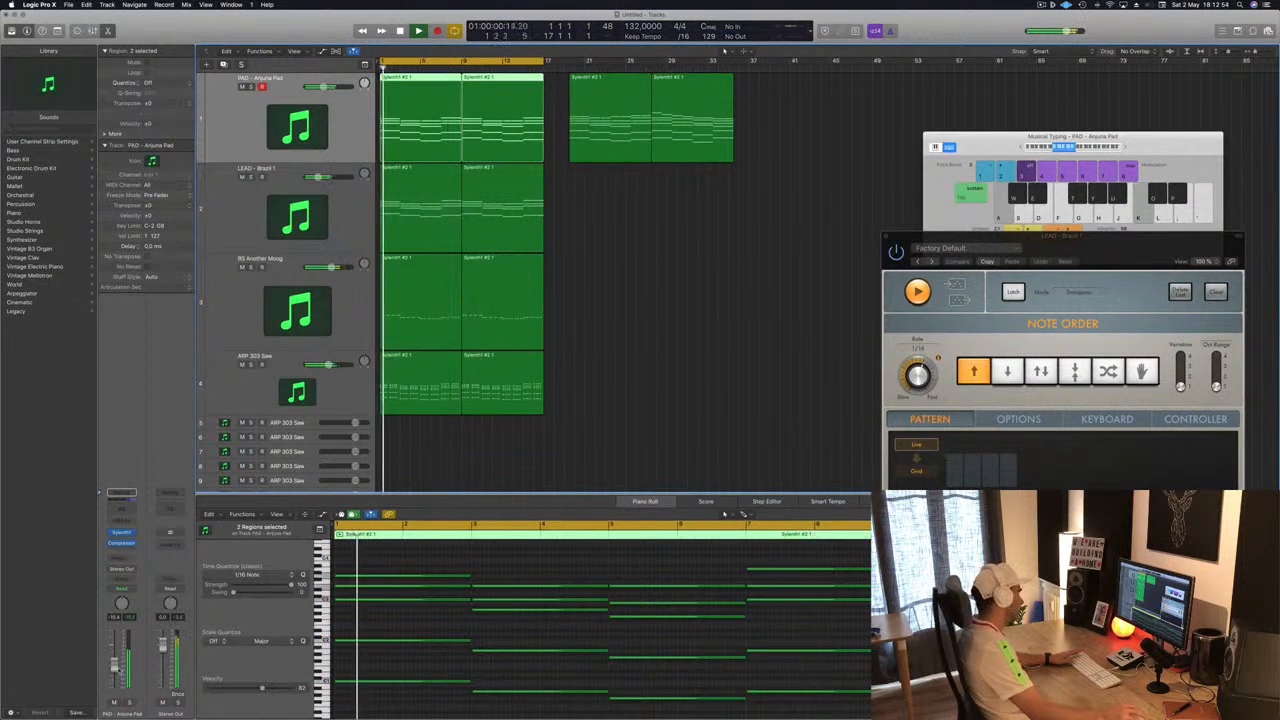
left_click(123, 513)
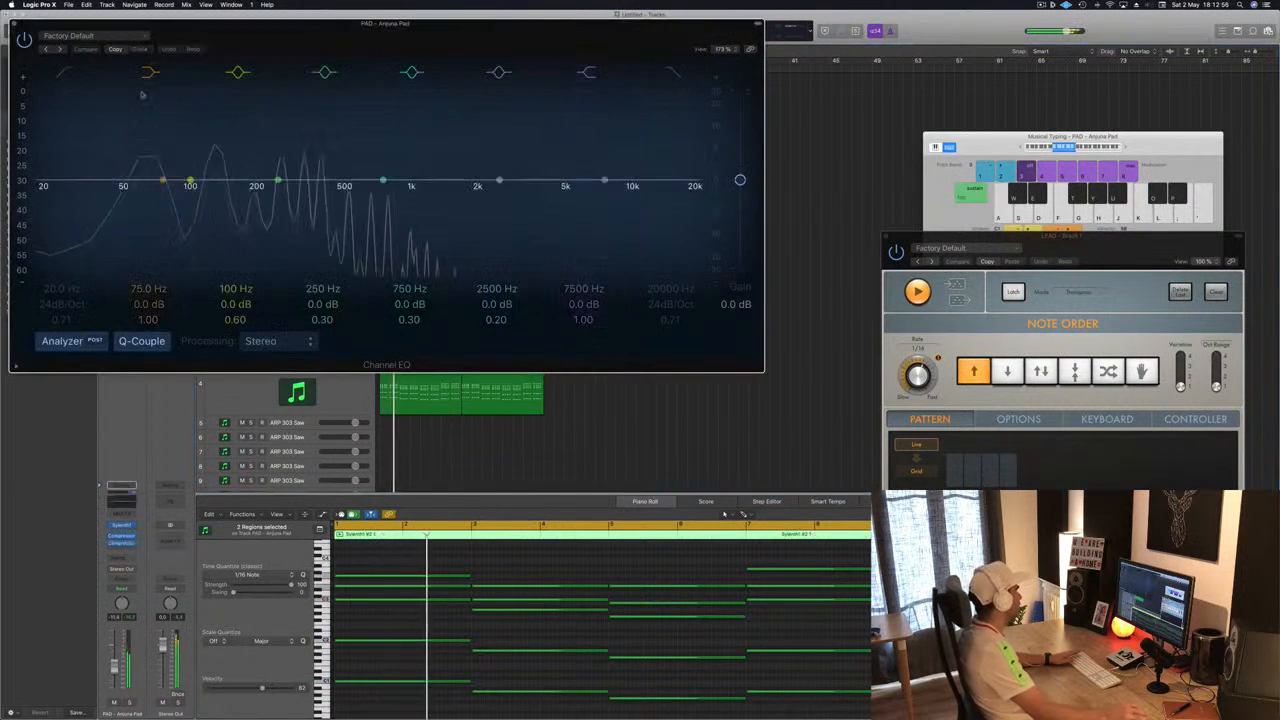
left_click(65, 72)
left_click_drag(80, 163, 259, 162)
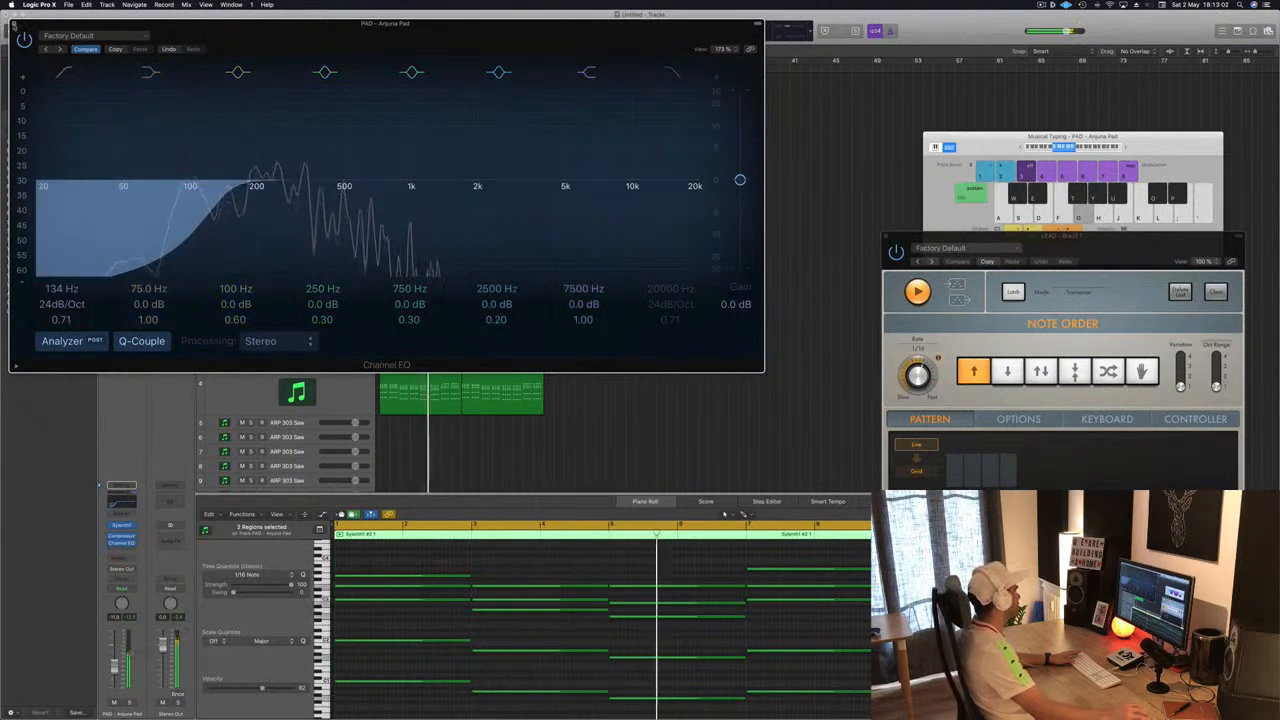
left_click(14, 23)
key("Return")
- Reorder the tracks so LEAD comes first, followed by PAD, ARP 303 Saw and BS Another Moog
left_click_drag(346, 314, 307, 346)
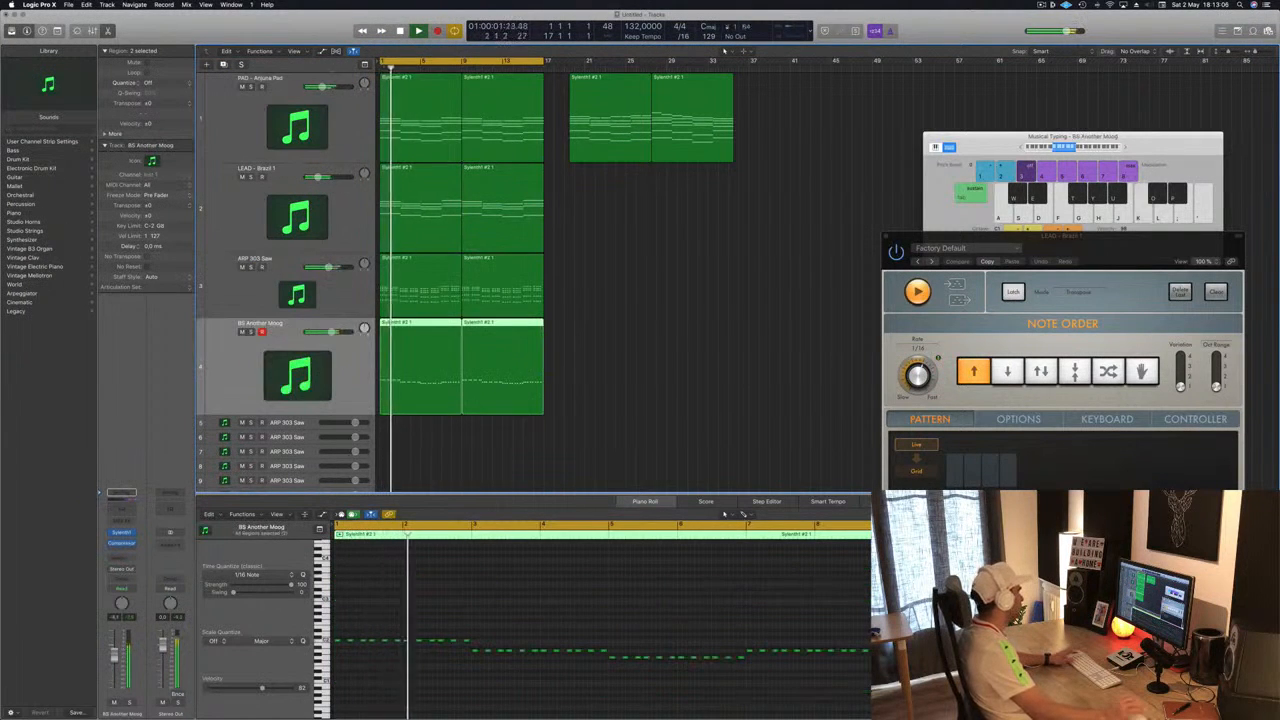
key("Return")
left_click_drag(350, 217, 356, 106)
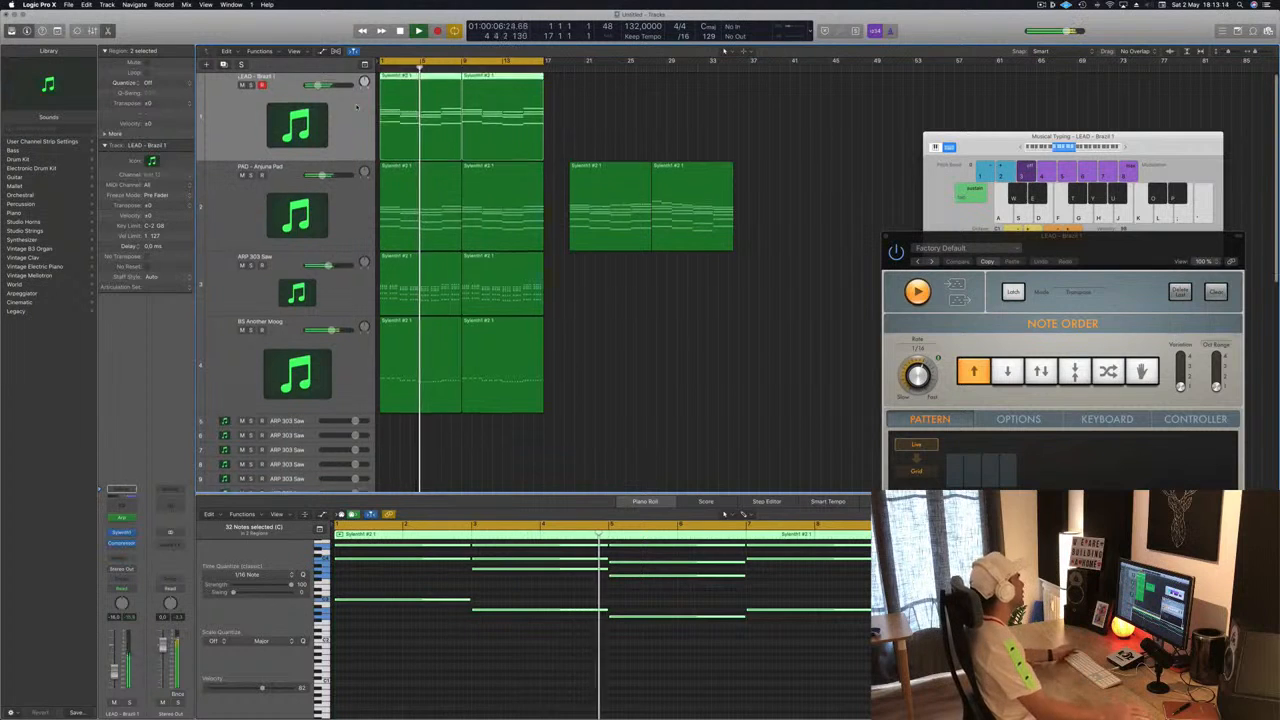
- Add a send from the LEAD - Brazil 1 track to Bus 5
scroll(480, 220, "down", 1)
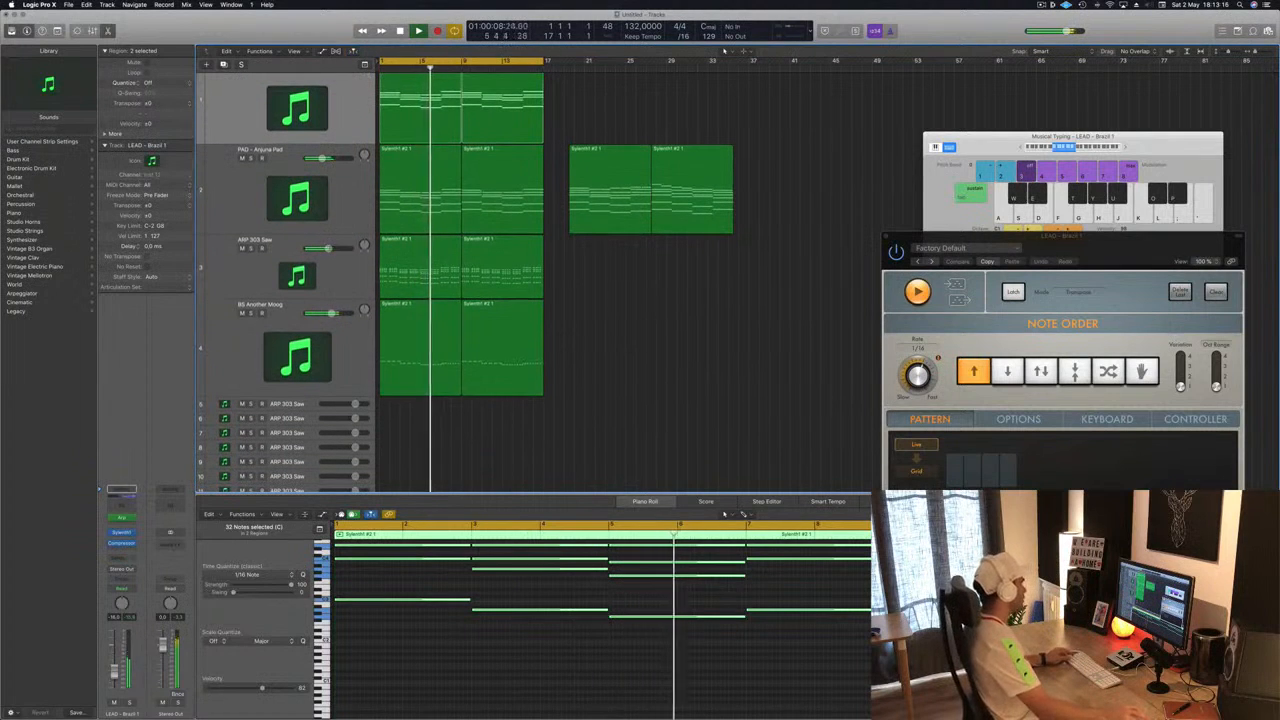
scroll(568, 342, "down", 4)
scroll(568, 342, "down", 3)
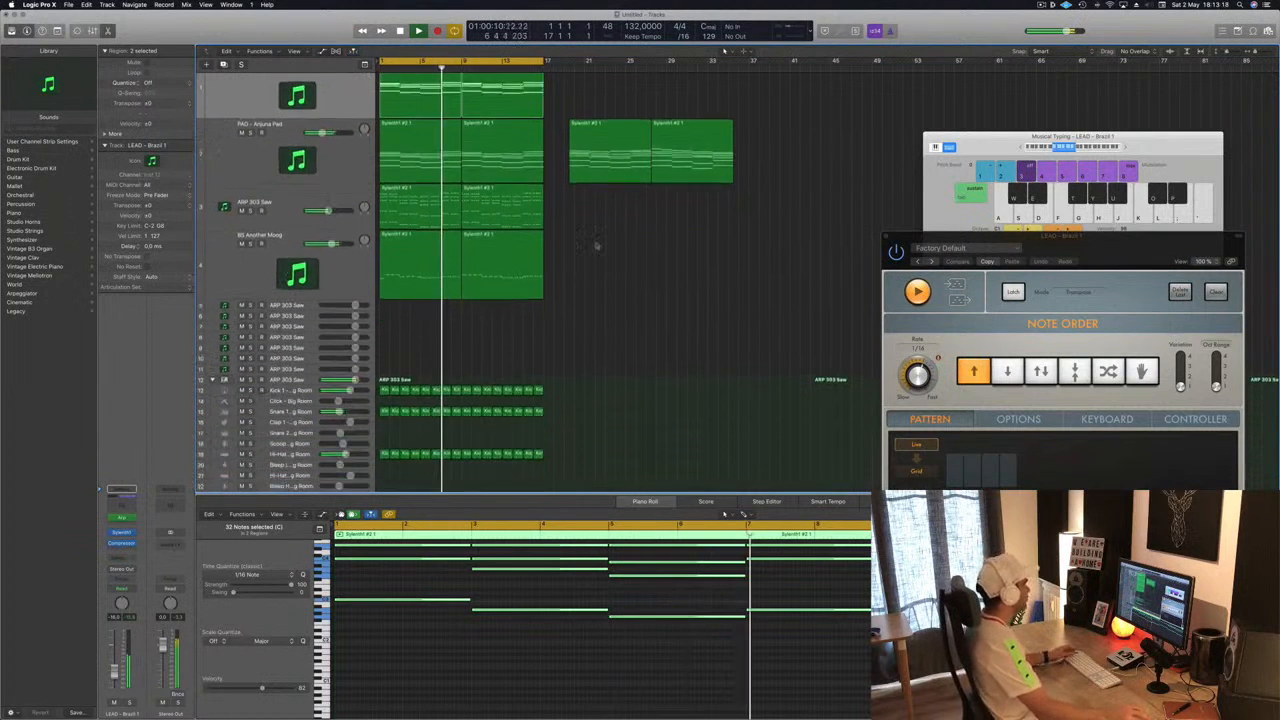
scroll(627, 290, "up", 2)
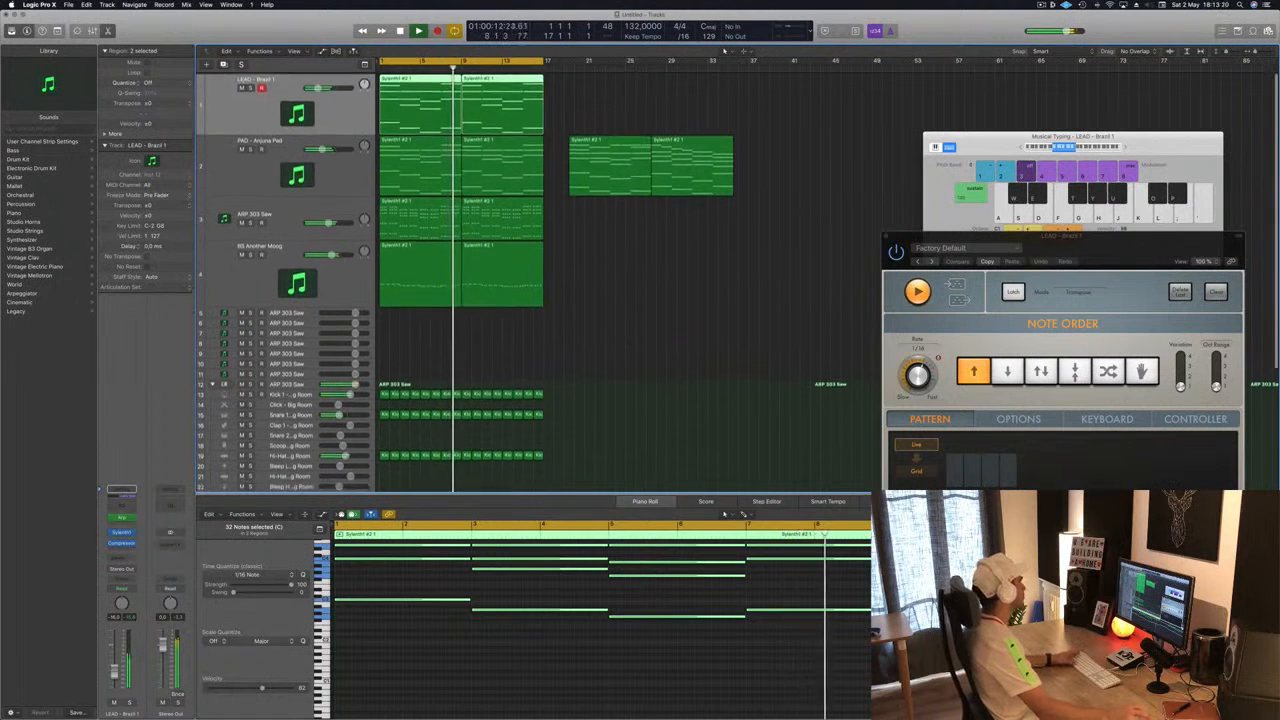
left_click(252, 87)
left_click(252, 87)
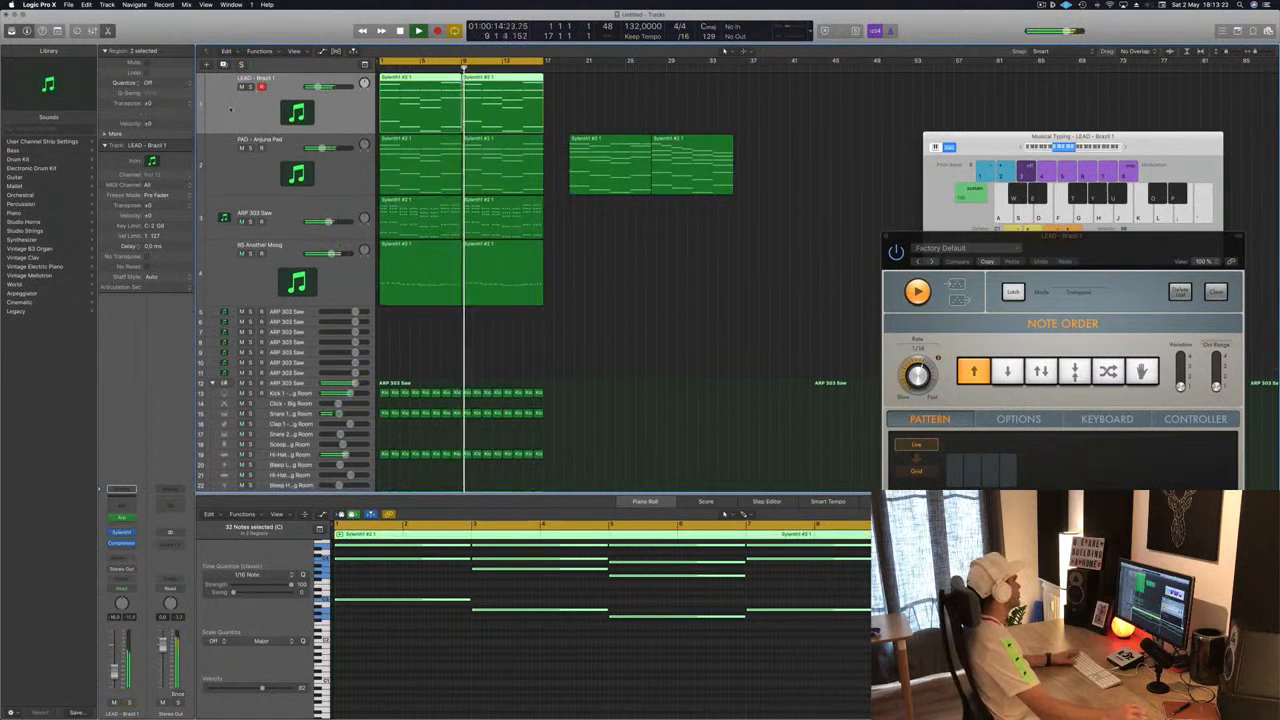
left_click(120, 557)
mouse_move(120, 573)
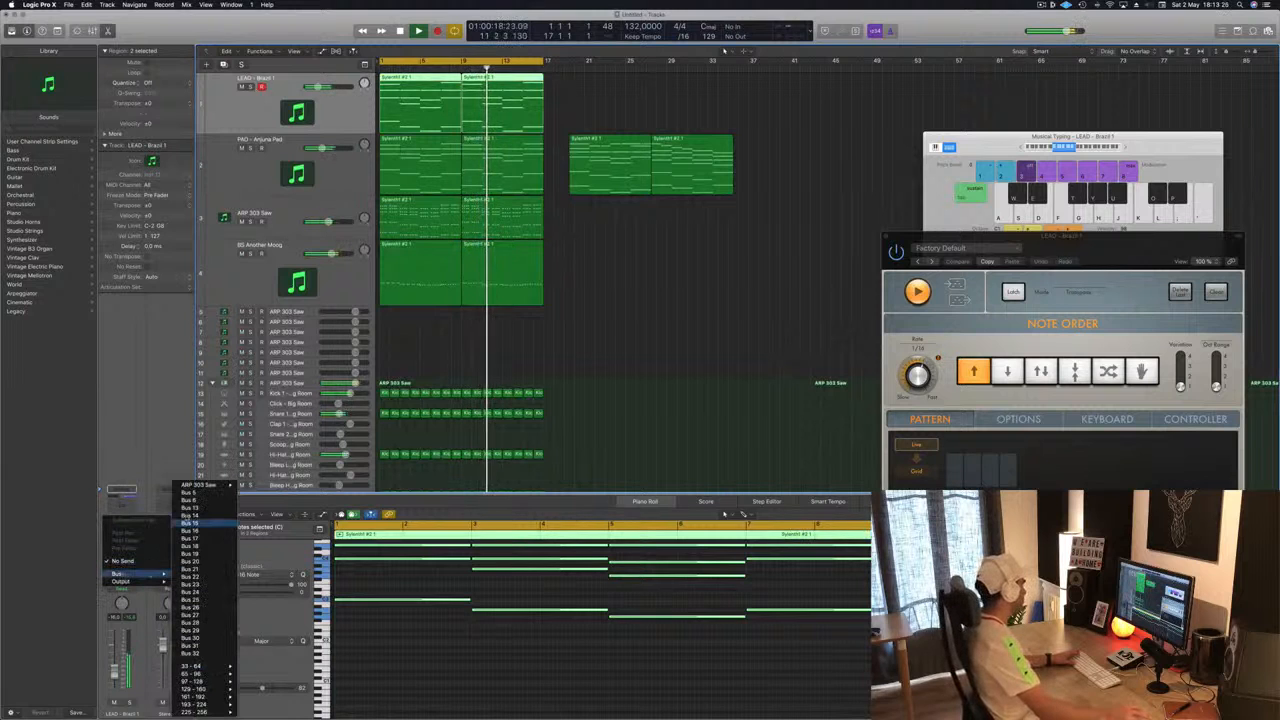
left_click(195, 492)
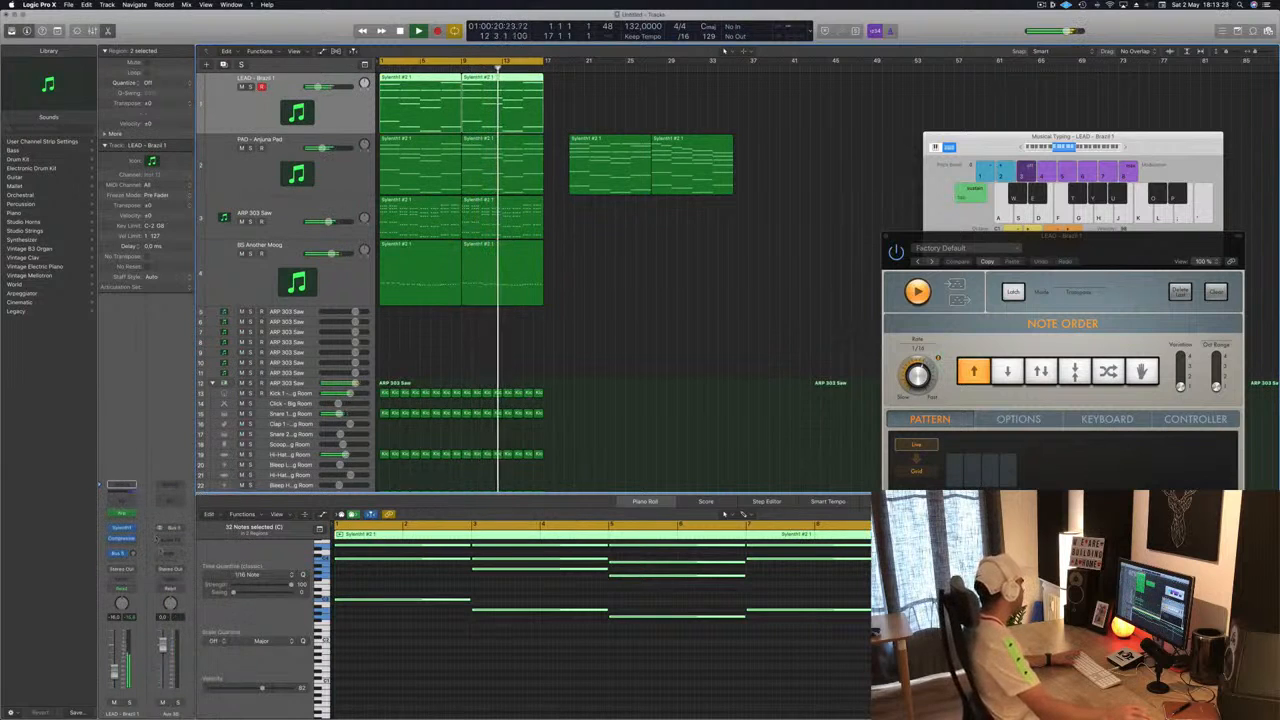
- Insert SilverVerb on the Bus 5 aux channel and load its grandiose preset
left_click(172, 544)
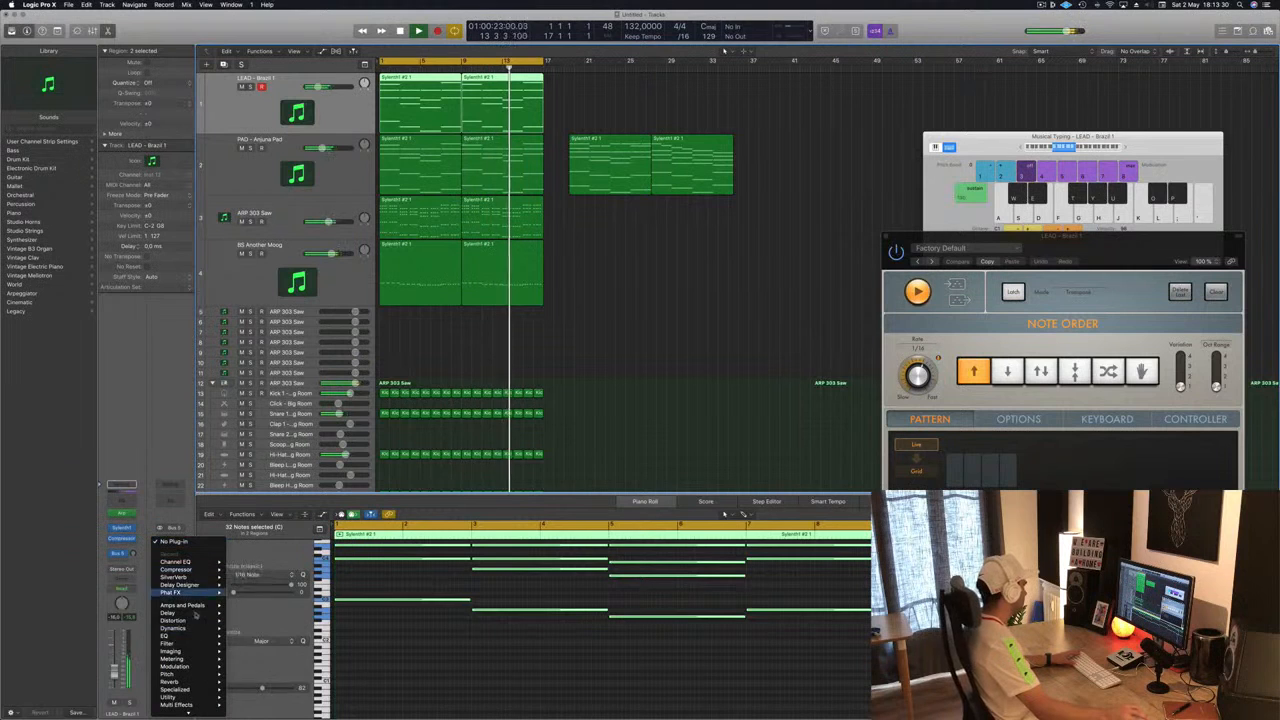
left_click(174, 577)
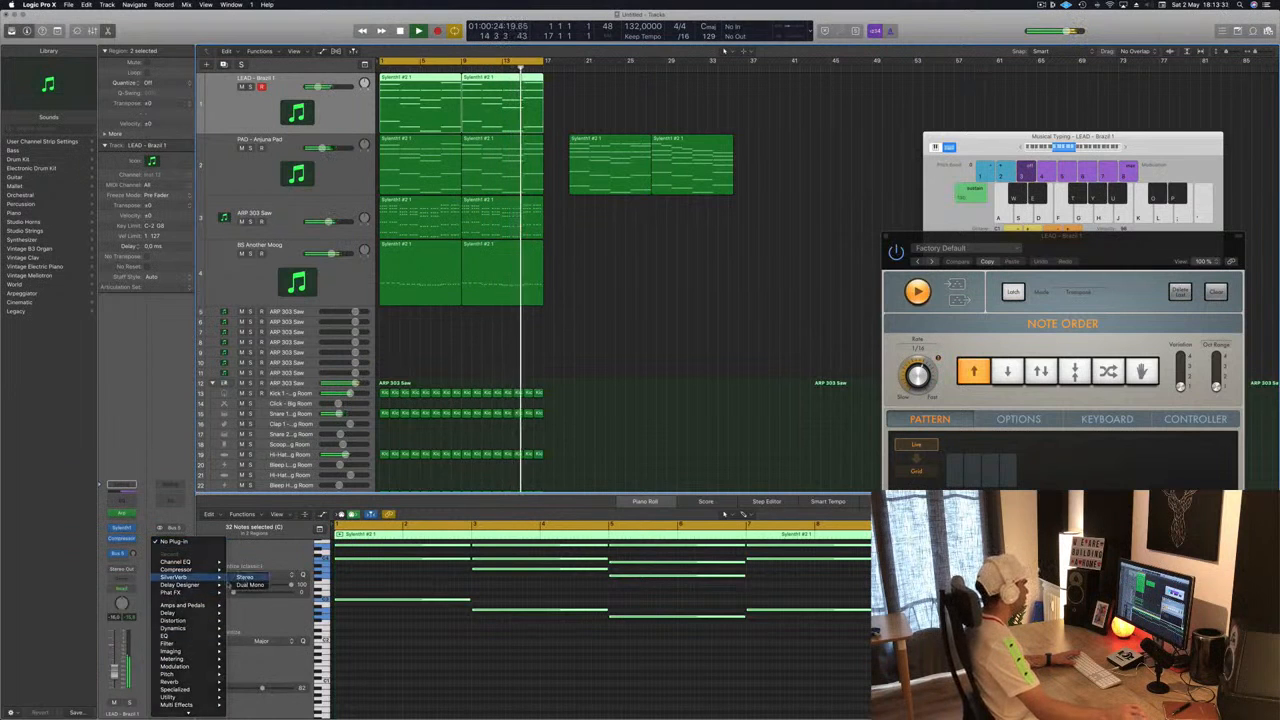
left_click(113, 37)
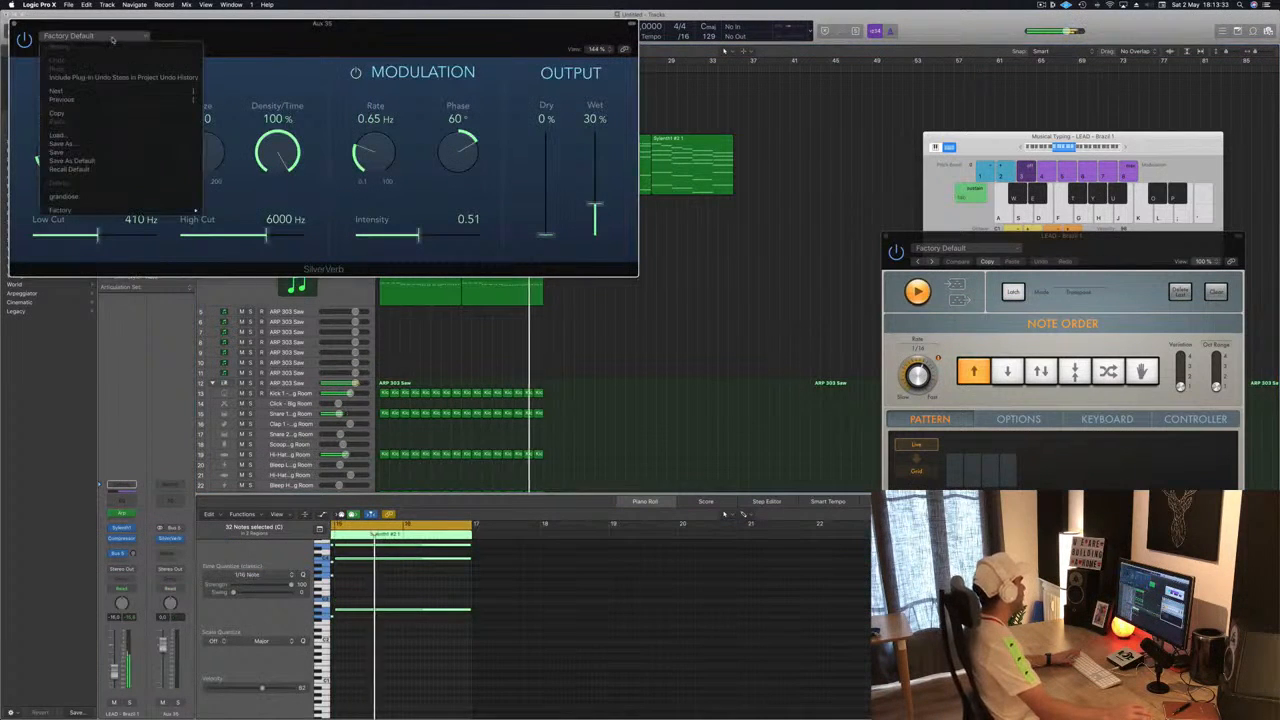
left_click(70, 196)
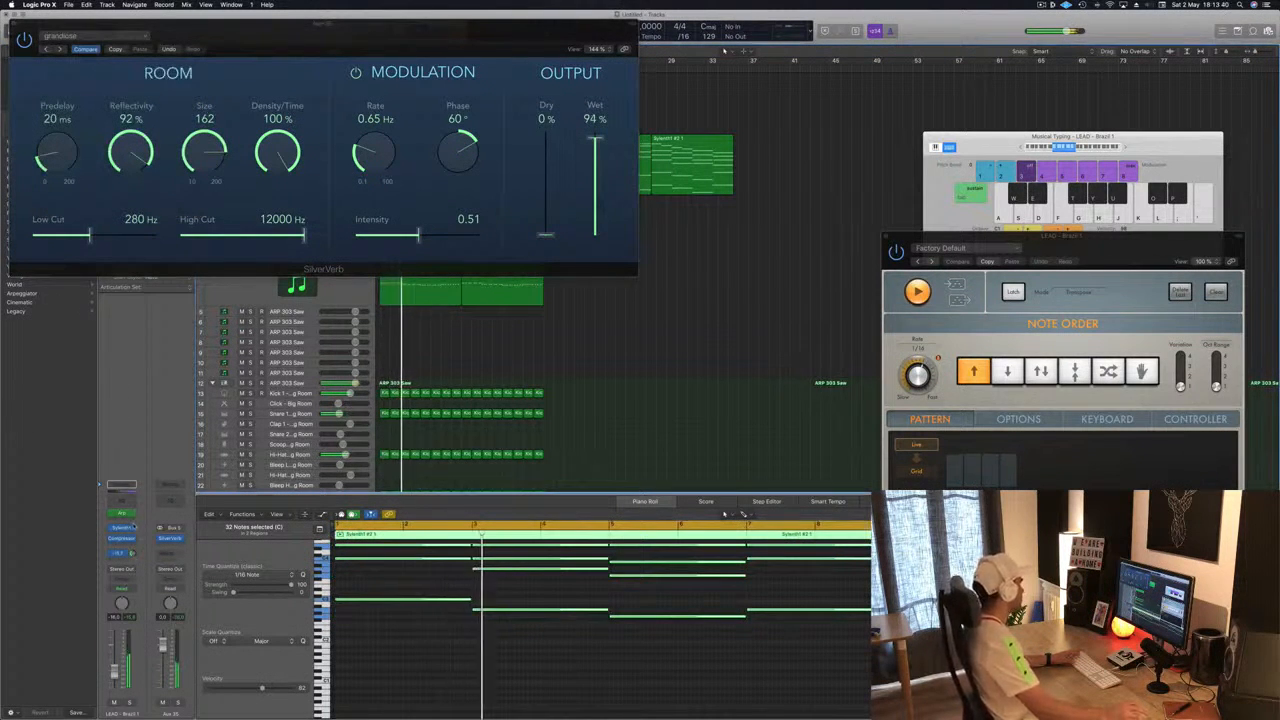
left_click(13, 25)
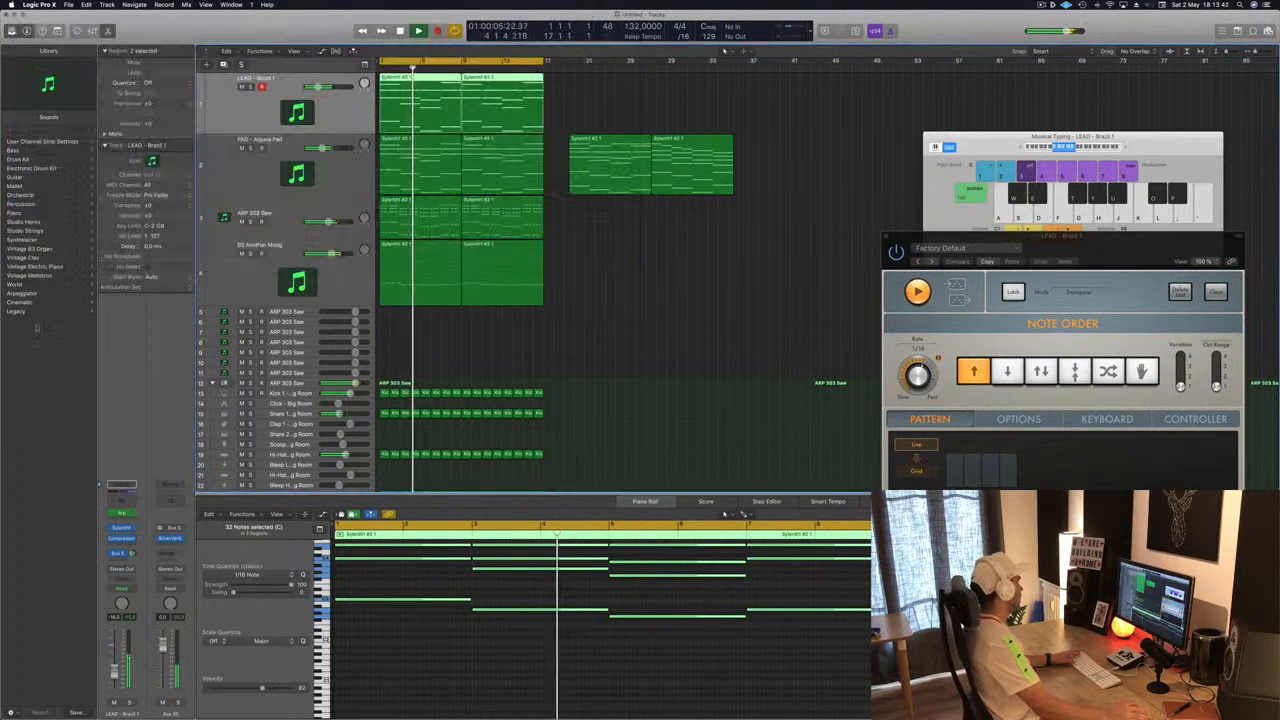
- Add a Compressor after the reverb on the Bus 5 aux and set its side chain to Bus 6
left_click(168, 539)
mouse_move(215, 577)
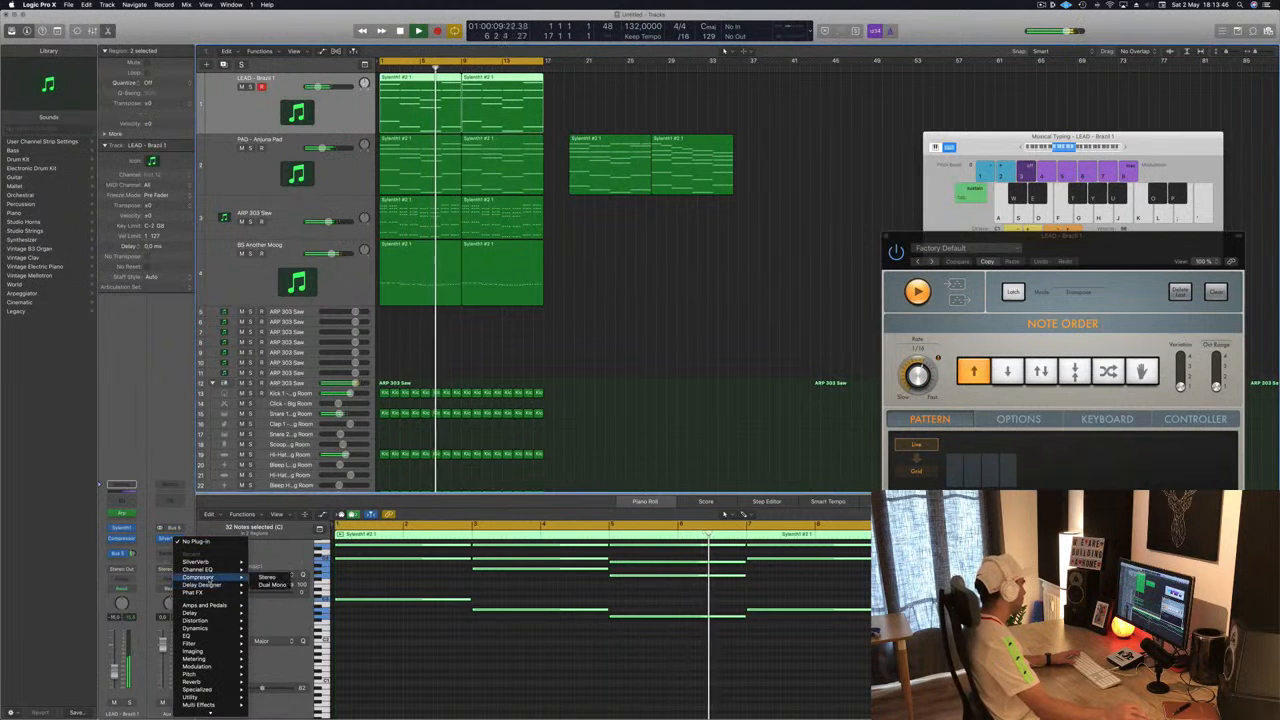
left_click(270, 581)
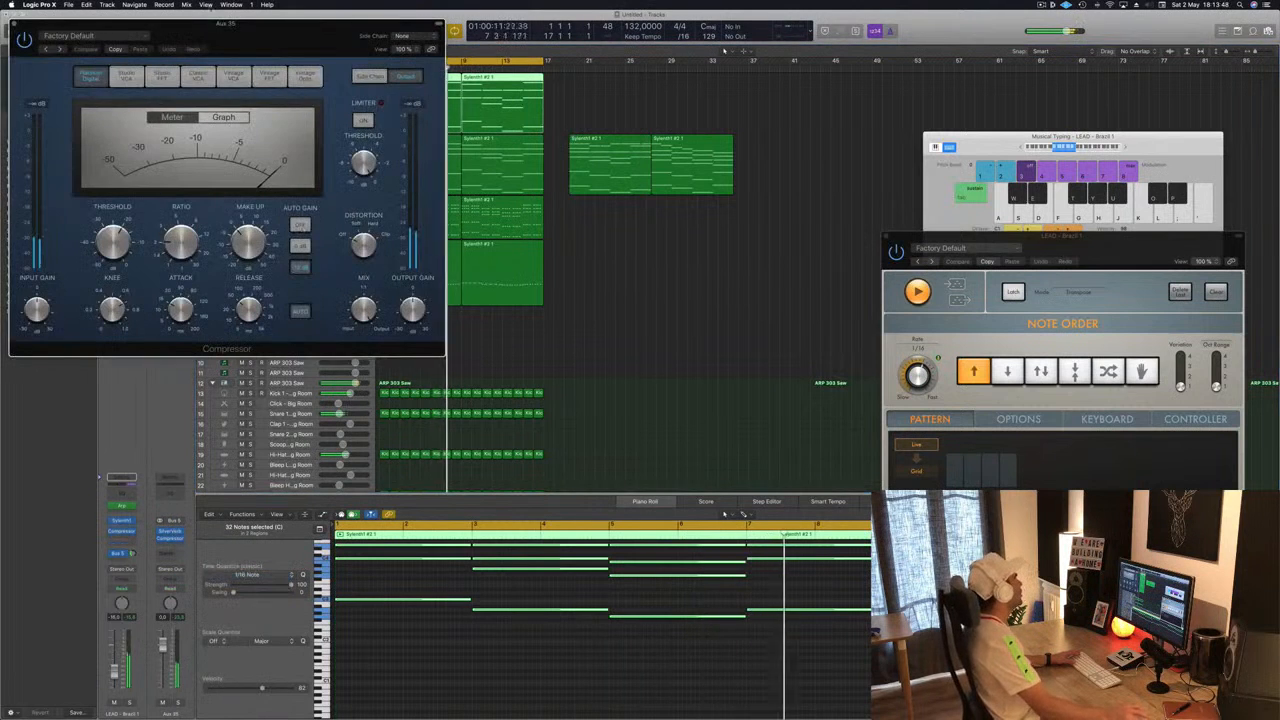
left_click_drag(206, 31, 583, 99)
left_click(789, 100)
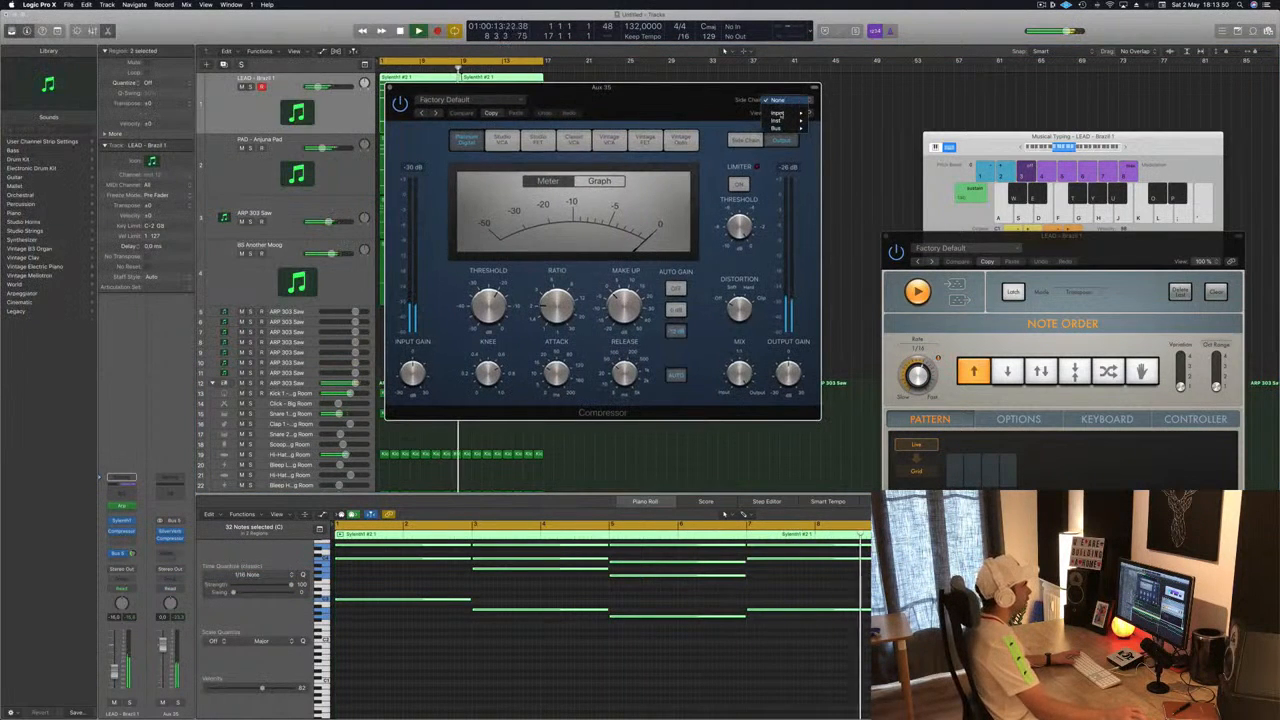
mouse_move(777, 128)
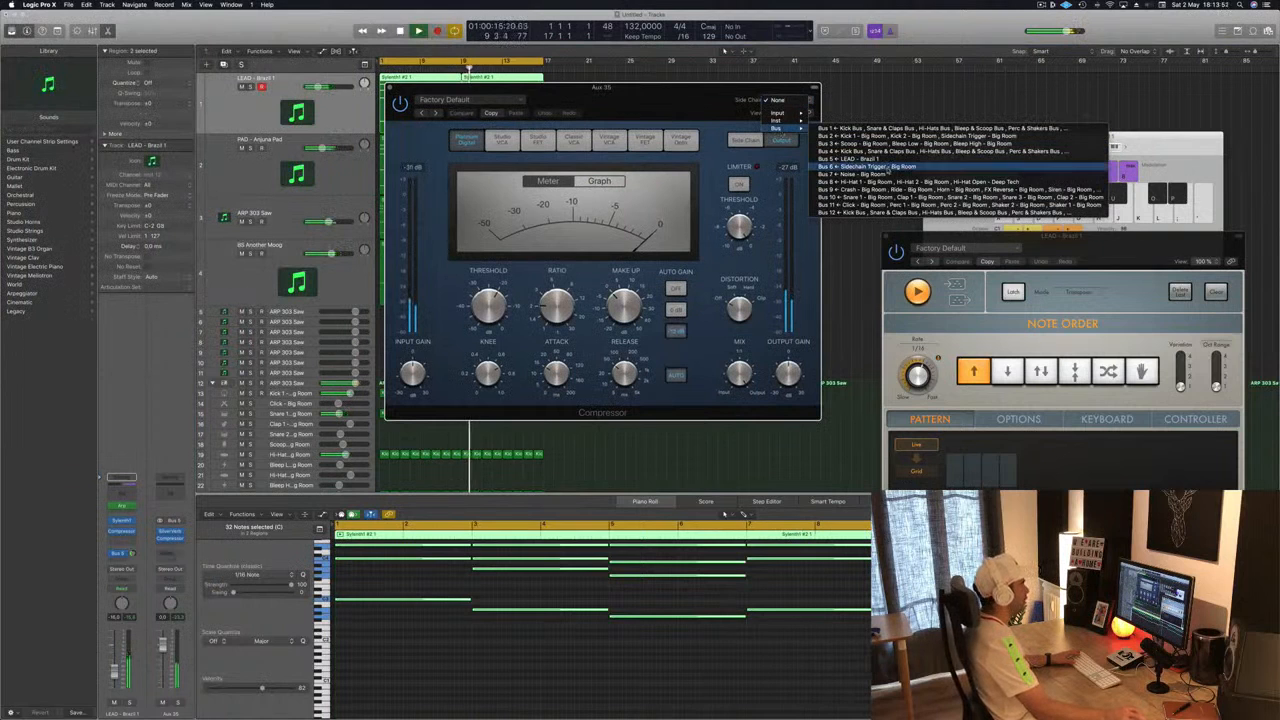
left_click(885, 167)
left_click_drag(632, 88, 725, 71)
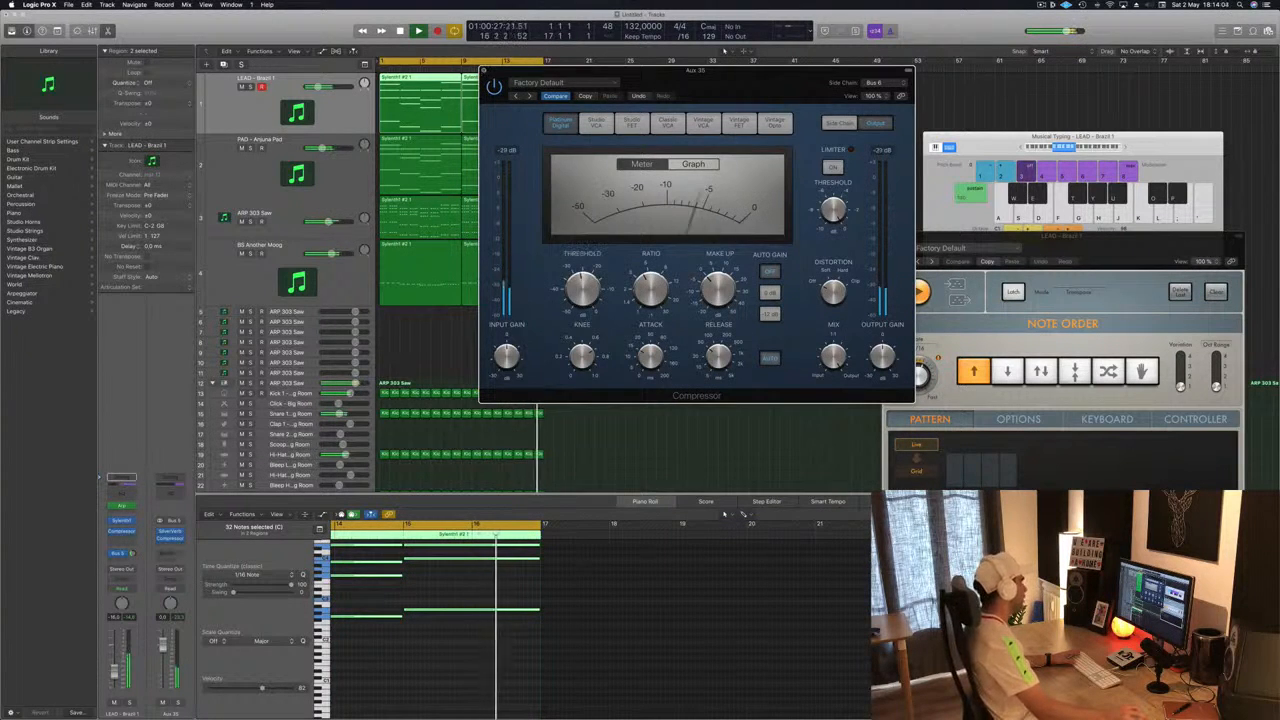
left_click(485, 71)
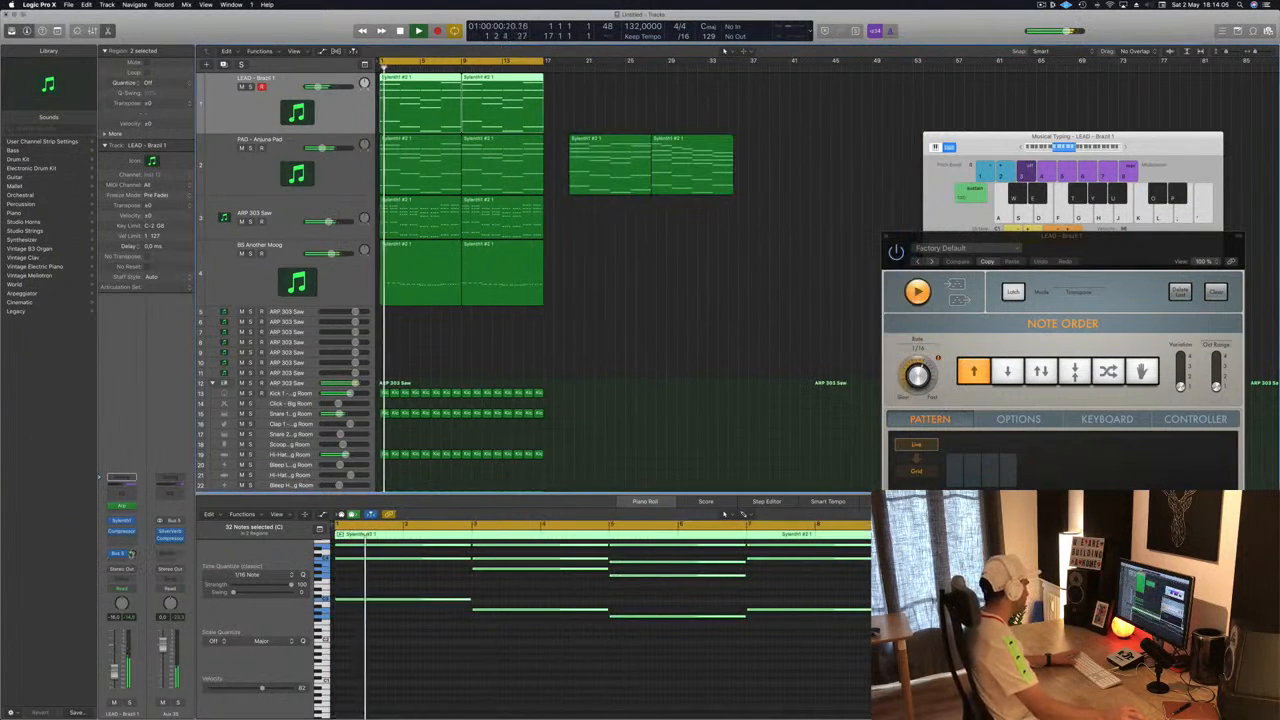
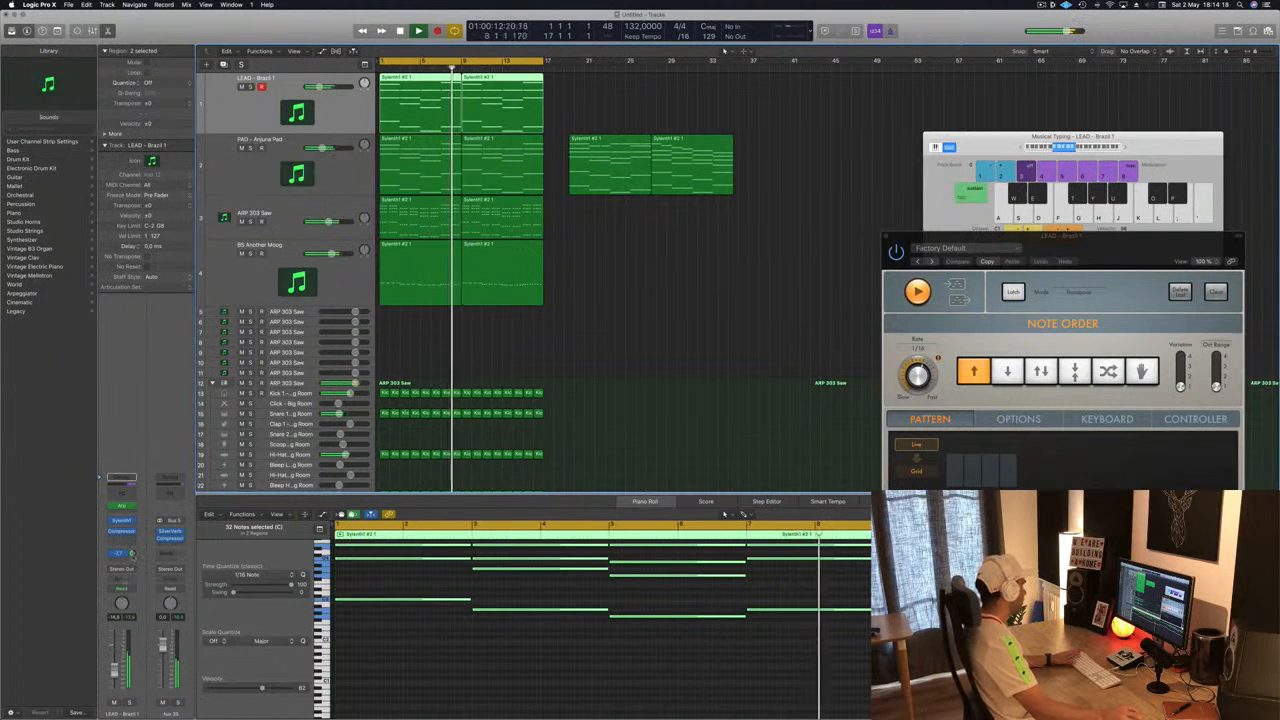
- Add a send from the Bus 5 reverb aux channel to Bus 6 → Aux 36
key("space")
key("space")
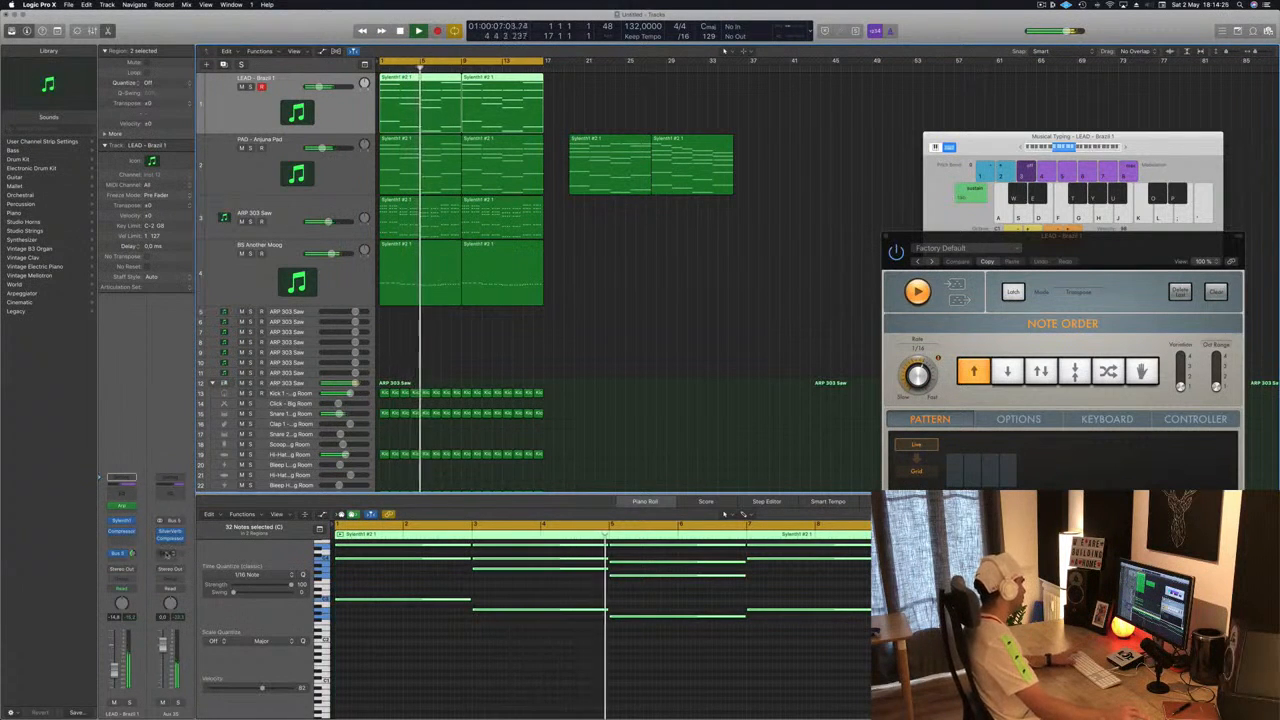
left_click(163, 578)
mouse_move(183, 574)
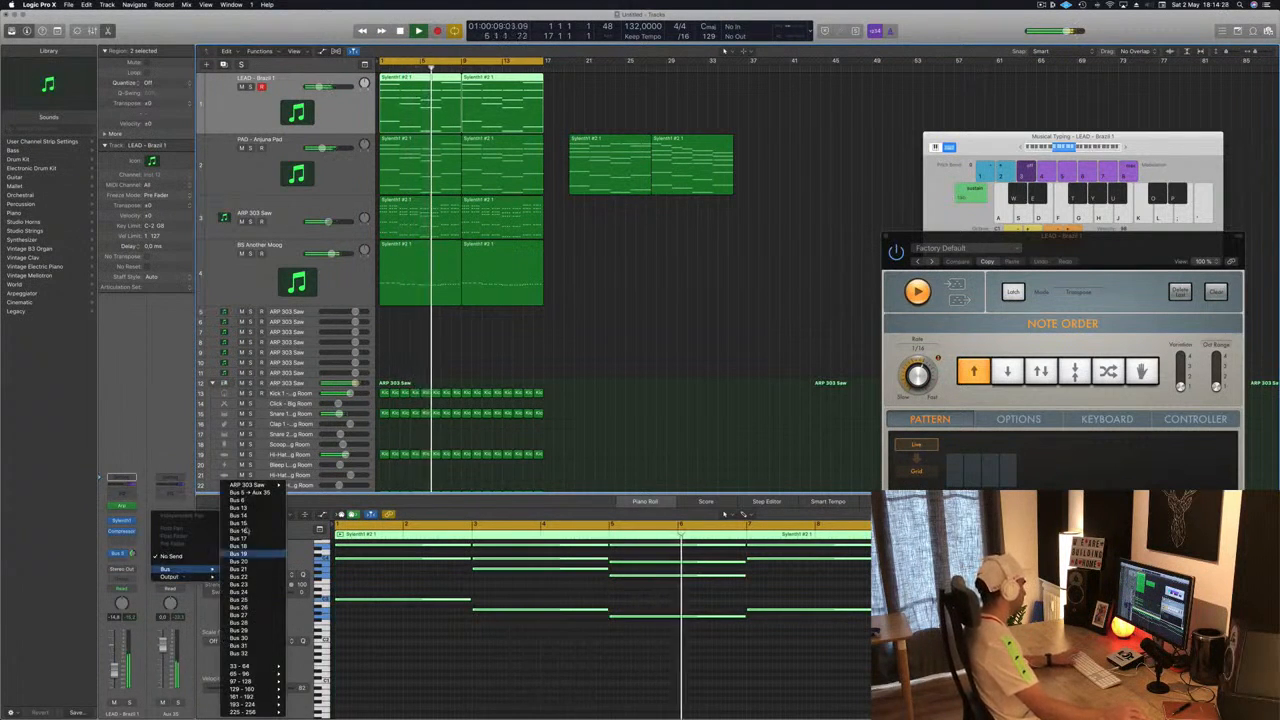
left_click(247, 493)
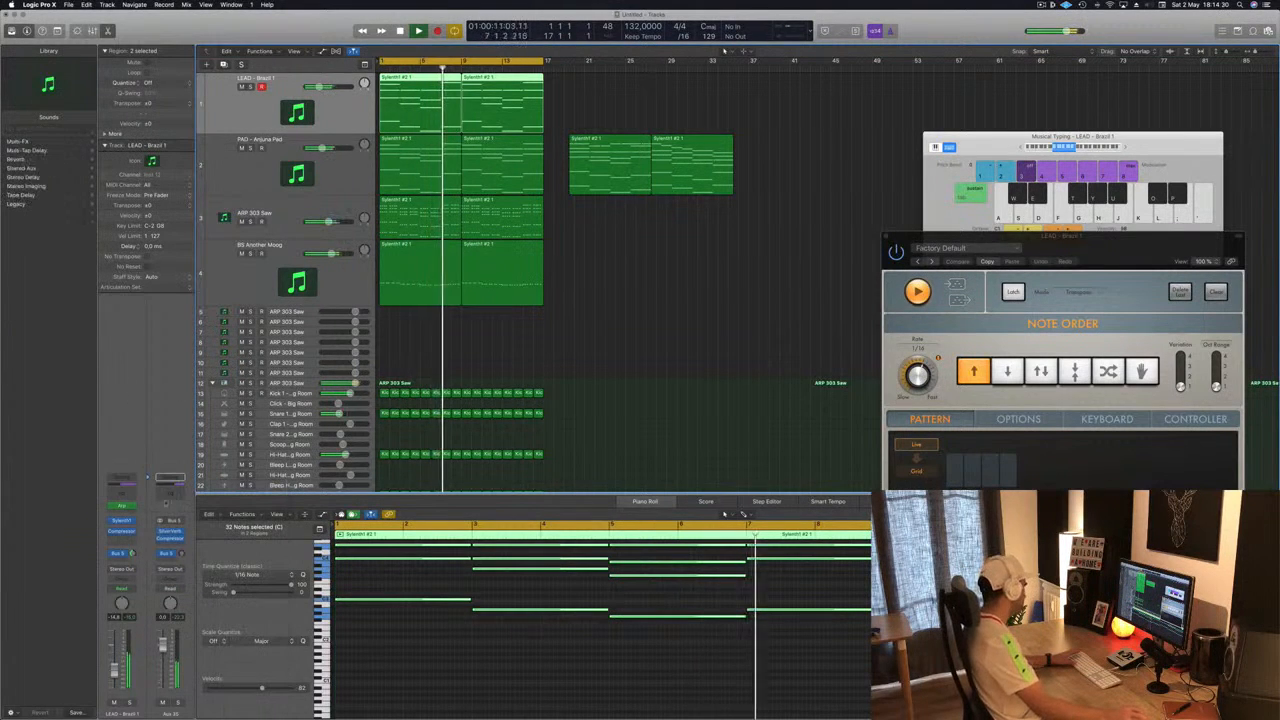
left_click(181, 553)
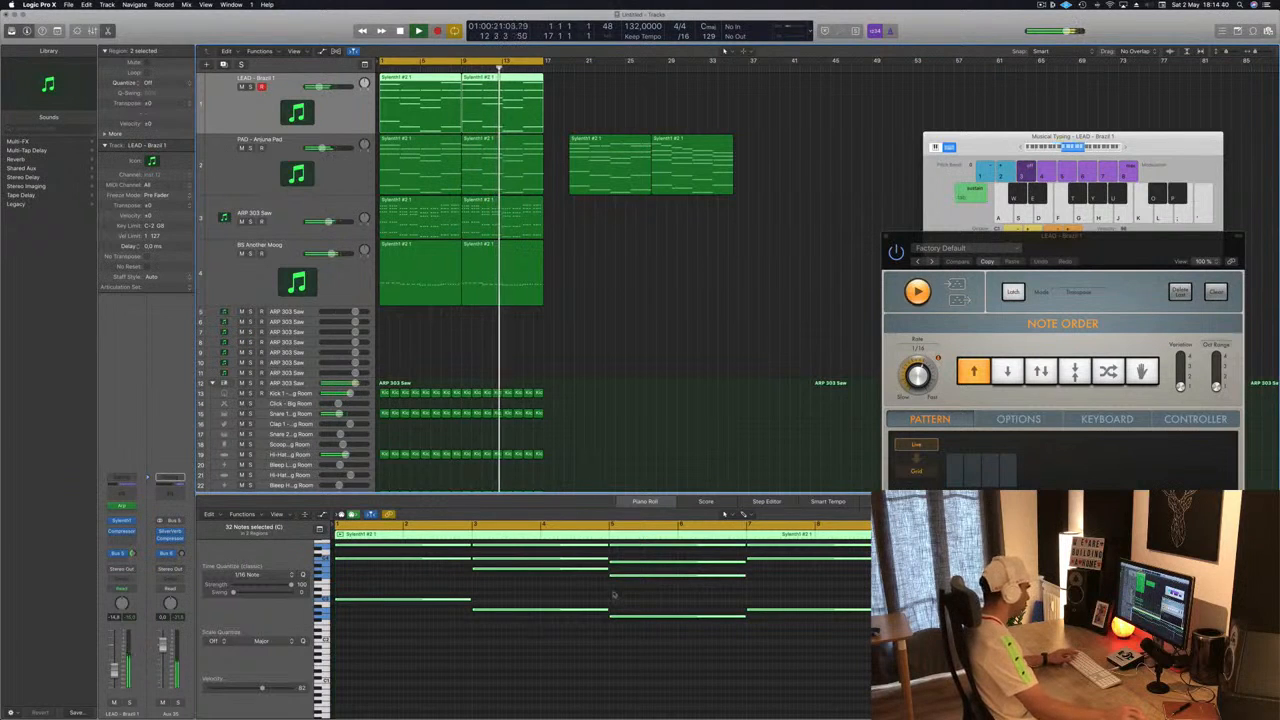
- Close the Musical Typing window, deselect the regions and open the Mixer
left_click_drag(987, 143, 961, 143)
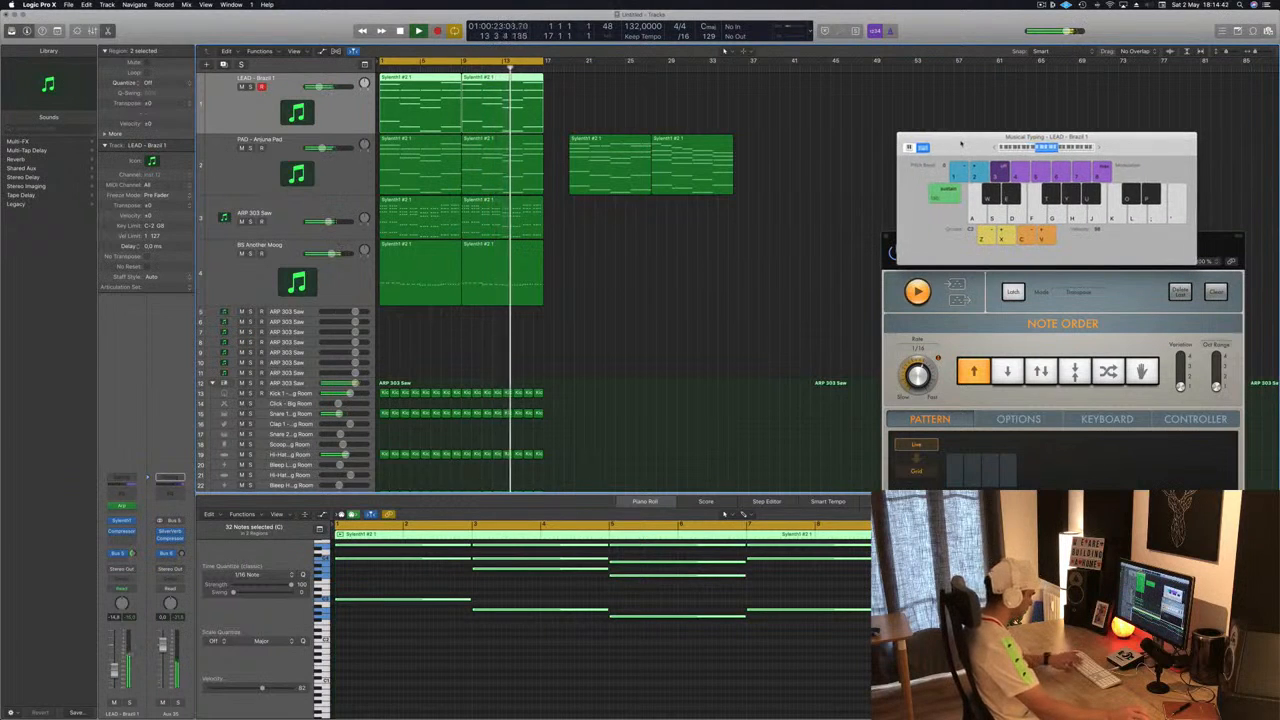
key("cmd+k")
left_click(828, 207)
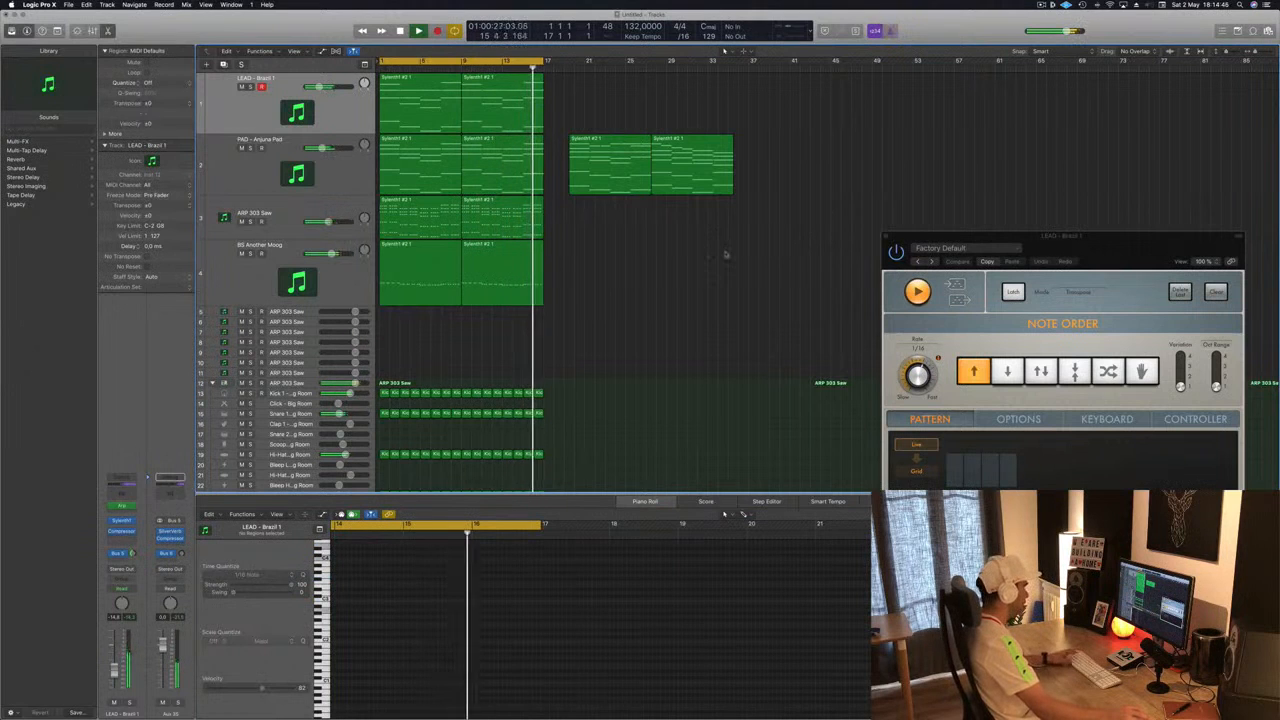
key("space")
key("x")
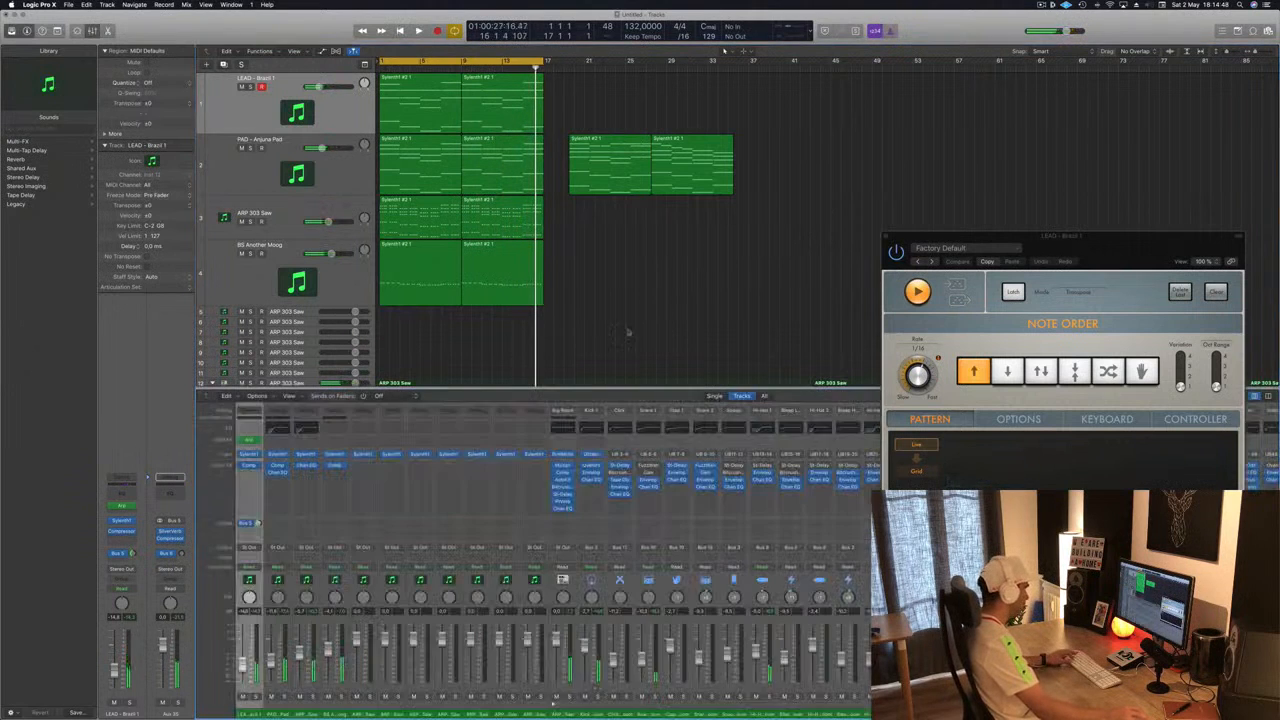
- Insert a Ringshifter plugin on the Aux 36 channel's audio effect slot
left_click_drag(1038, 241, 873, 75)
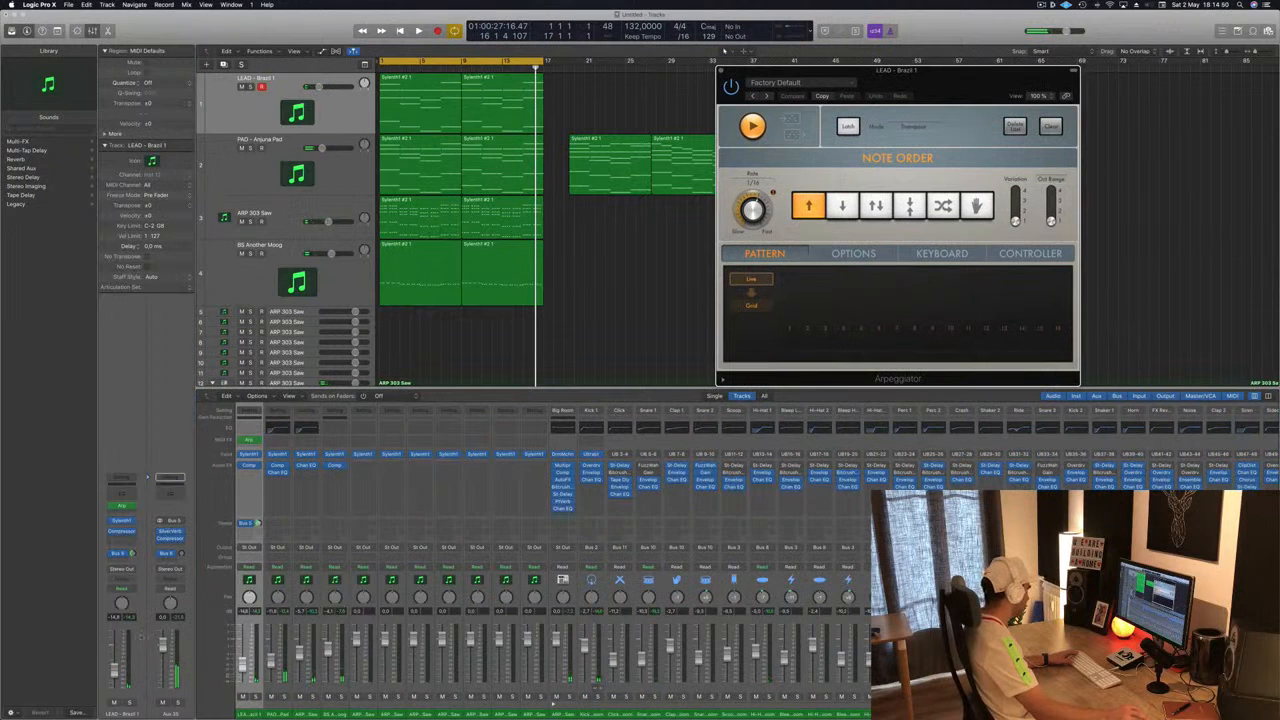
scroll(552, 703, "right", 10)
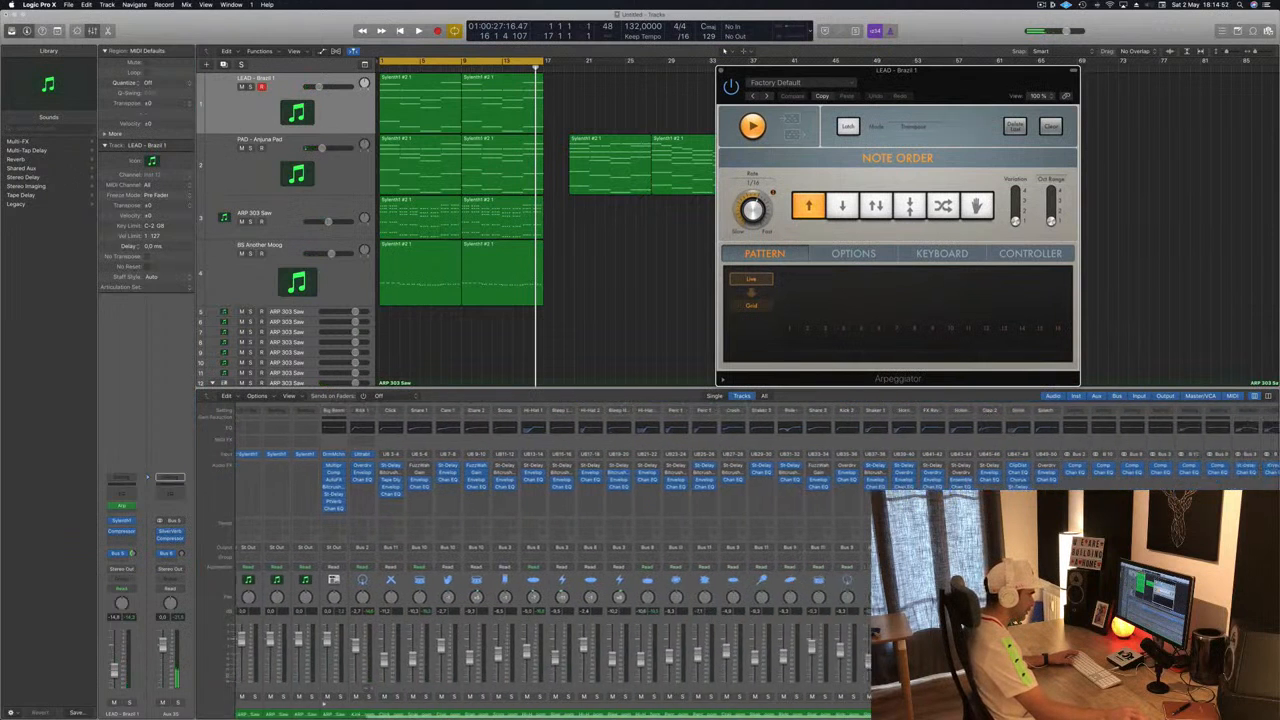
key("Return")
key("space")
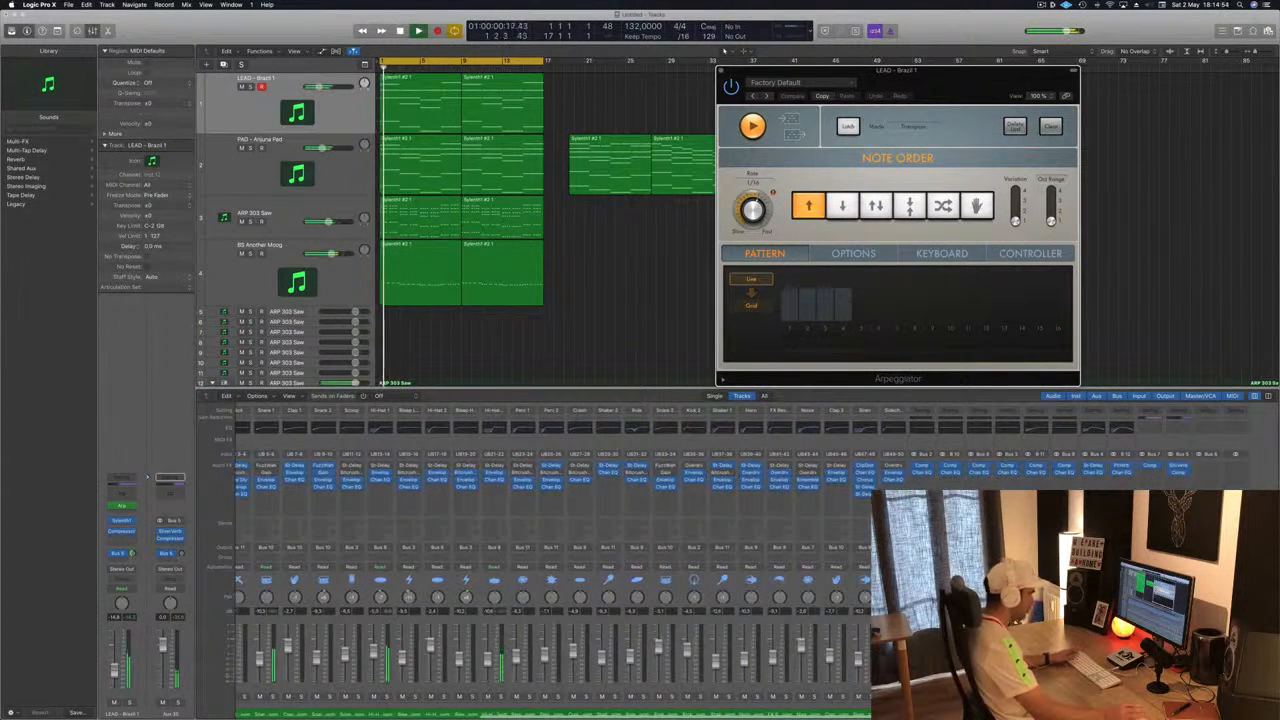
key("Tab")
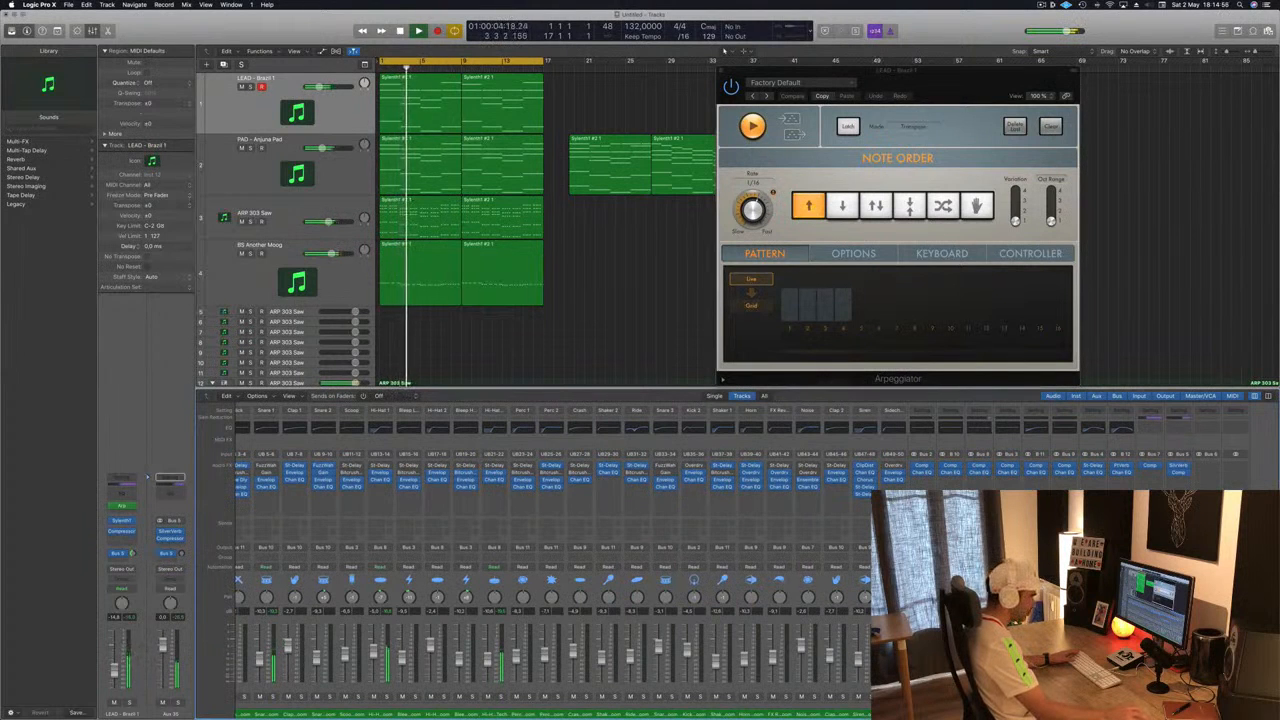
left_click(1208, 470)
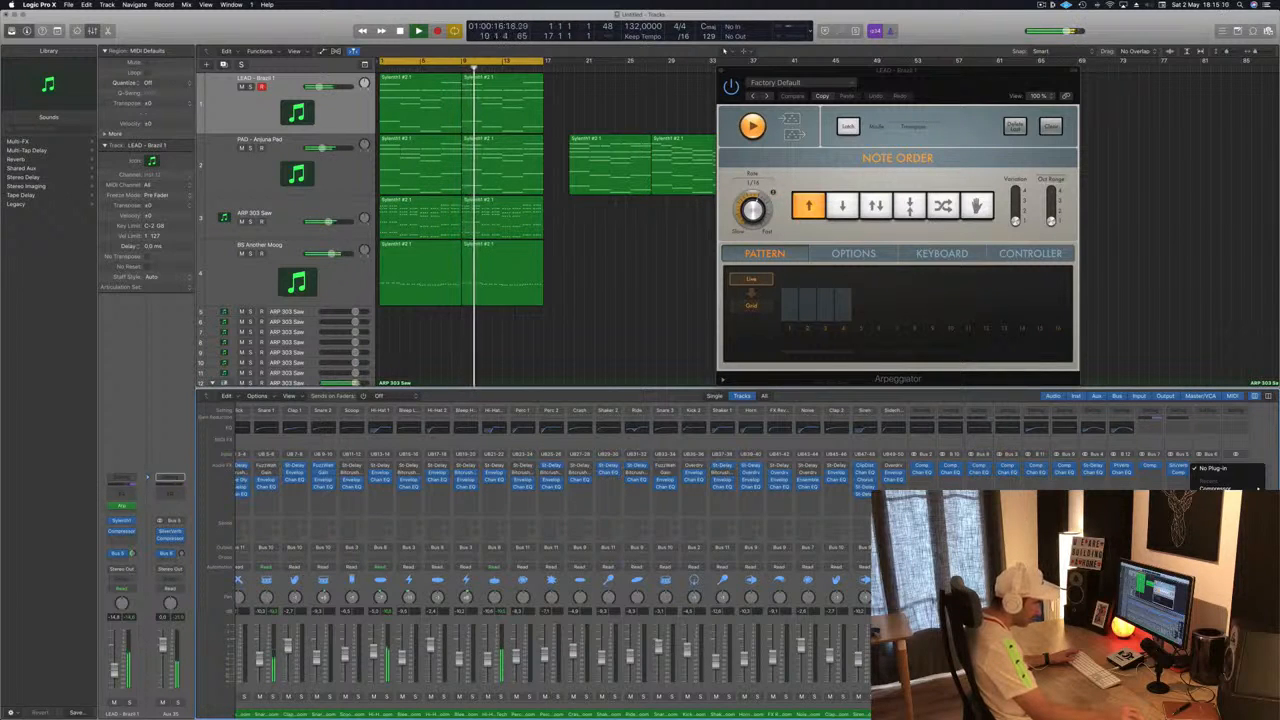
left_click(1135, 620)
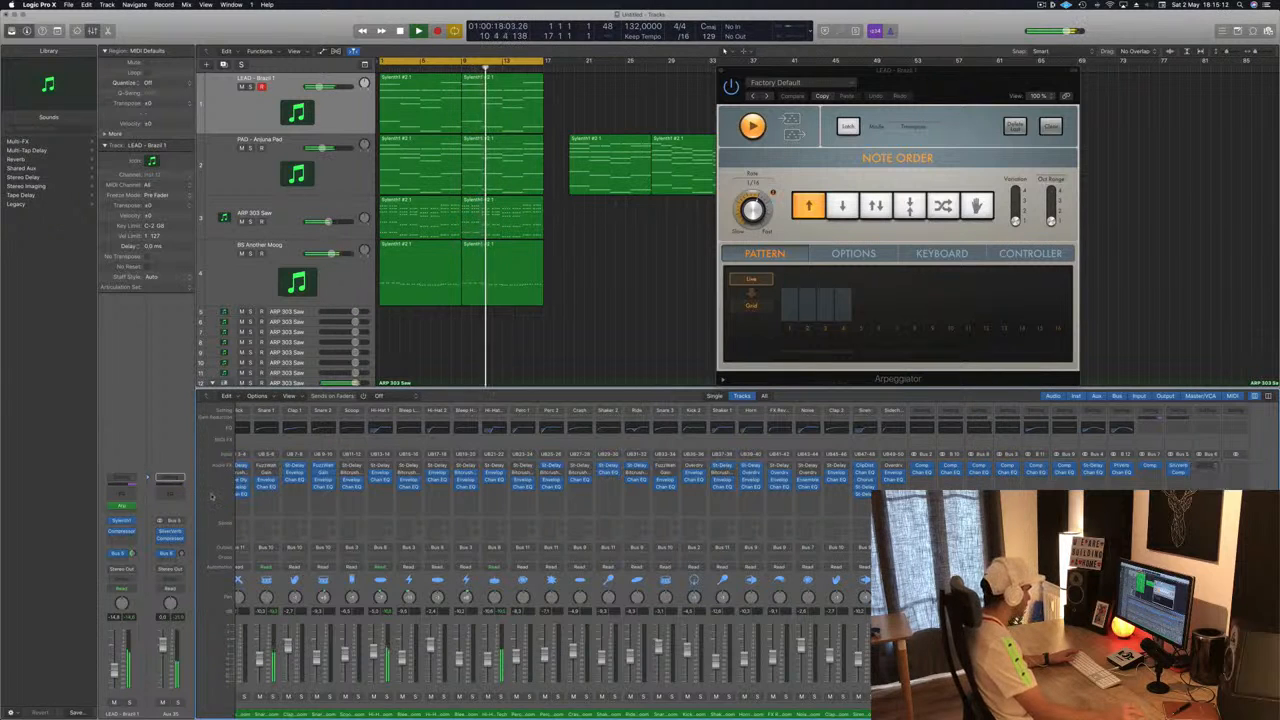
- Raise the reverb aux's Bus 6 send level slightly and solo the LEAD track
left_click_drag(181, 553, 181, 542)
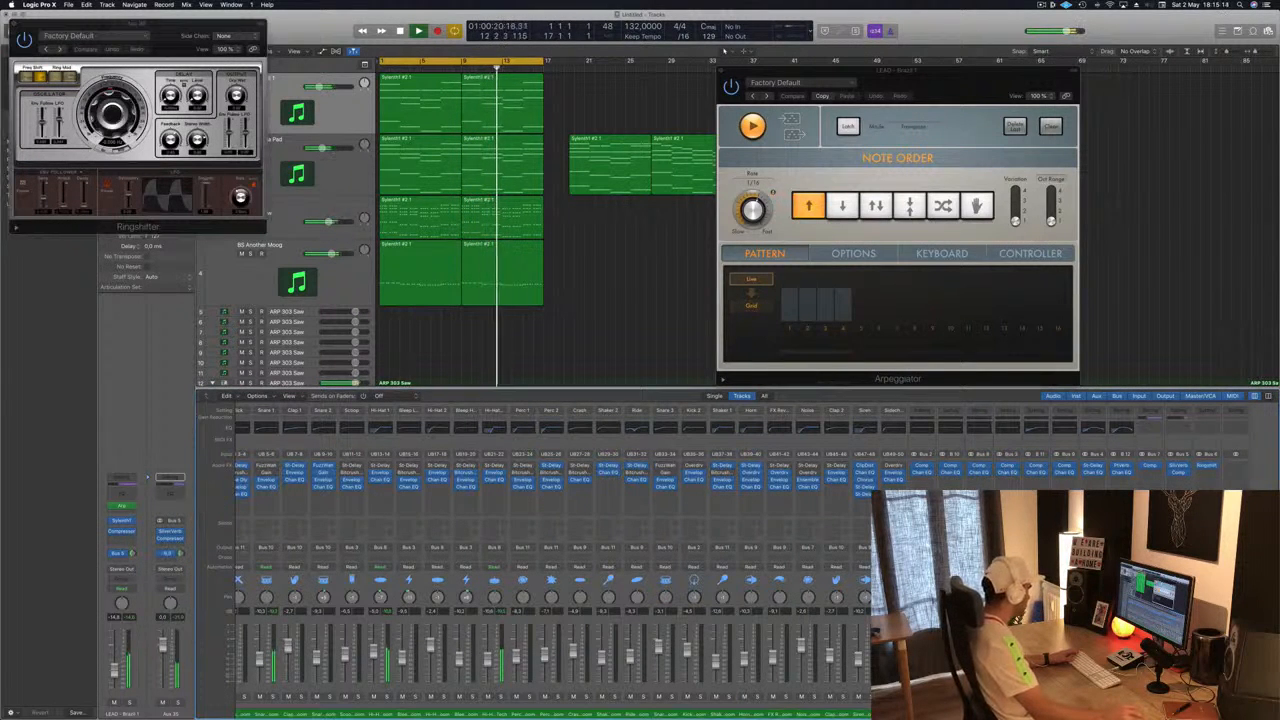
left_click_drag(185, 33, 1046, 105)
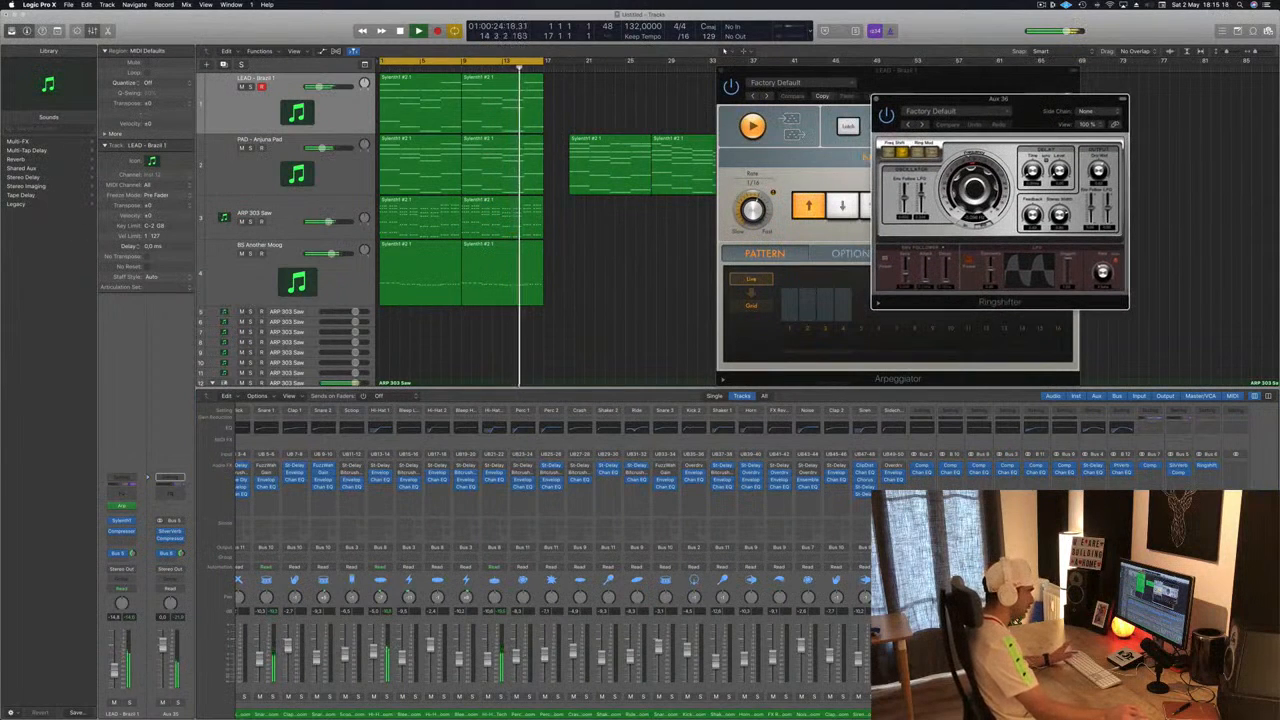
key("s")
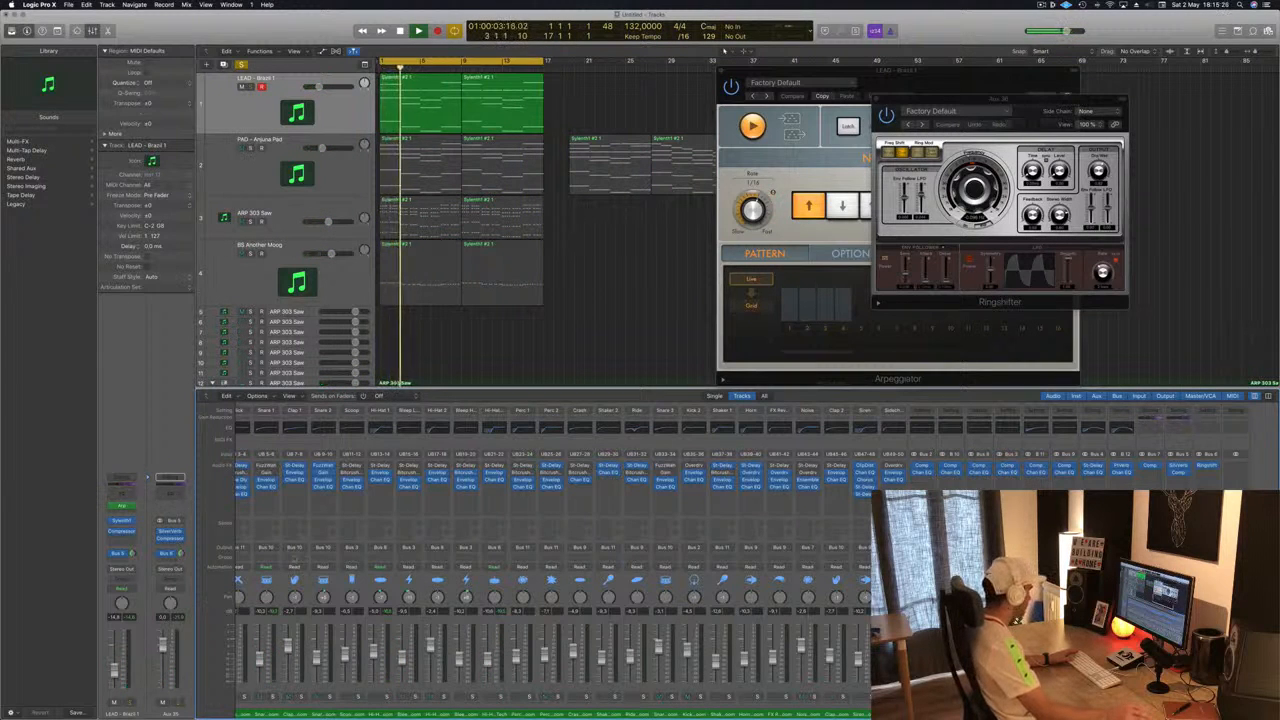
- Reassign the reverb aux's send to Bus 12
left_click(168, 553)
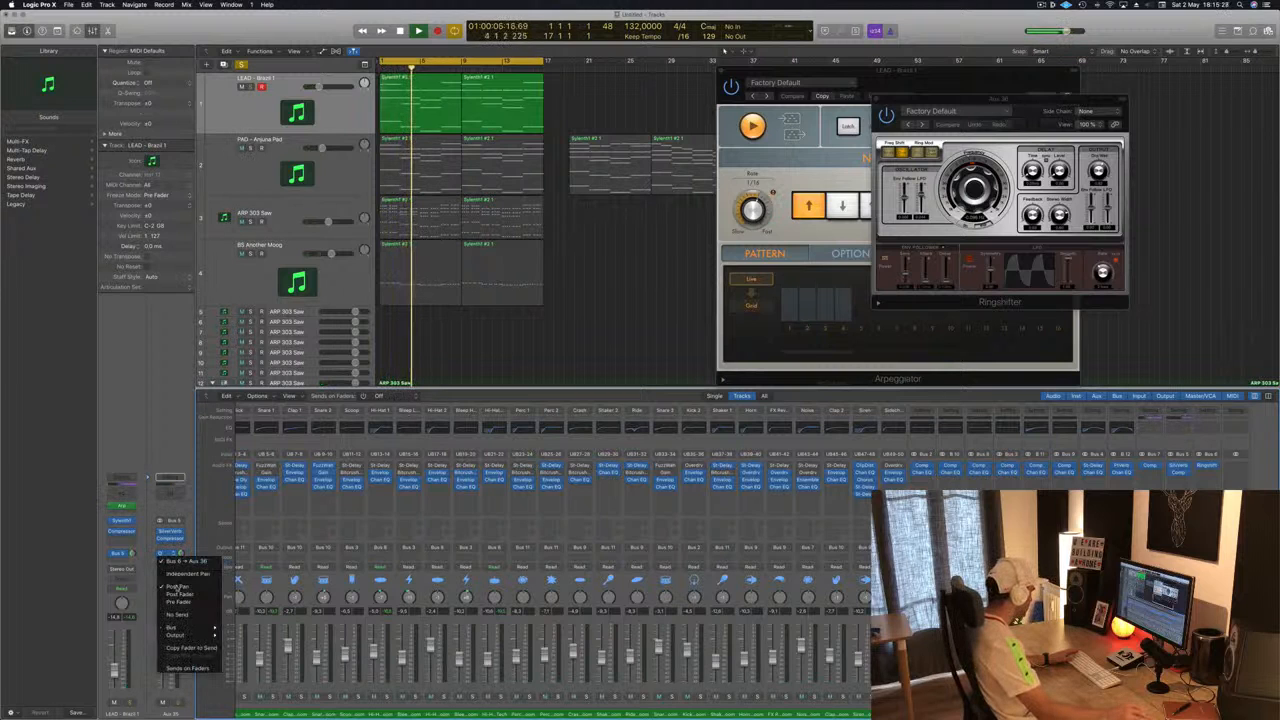
mouse_move(175, 627)
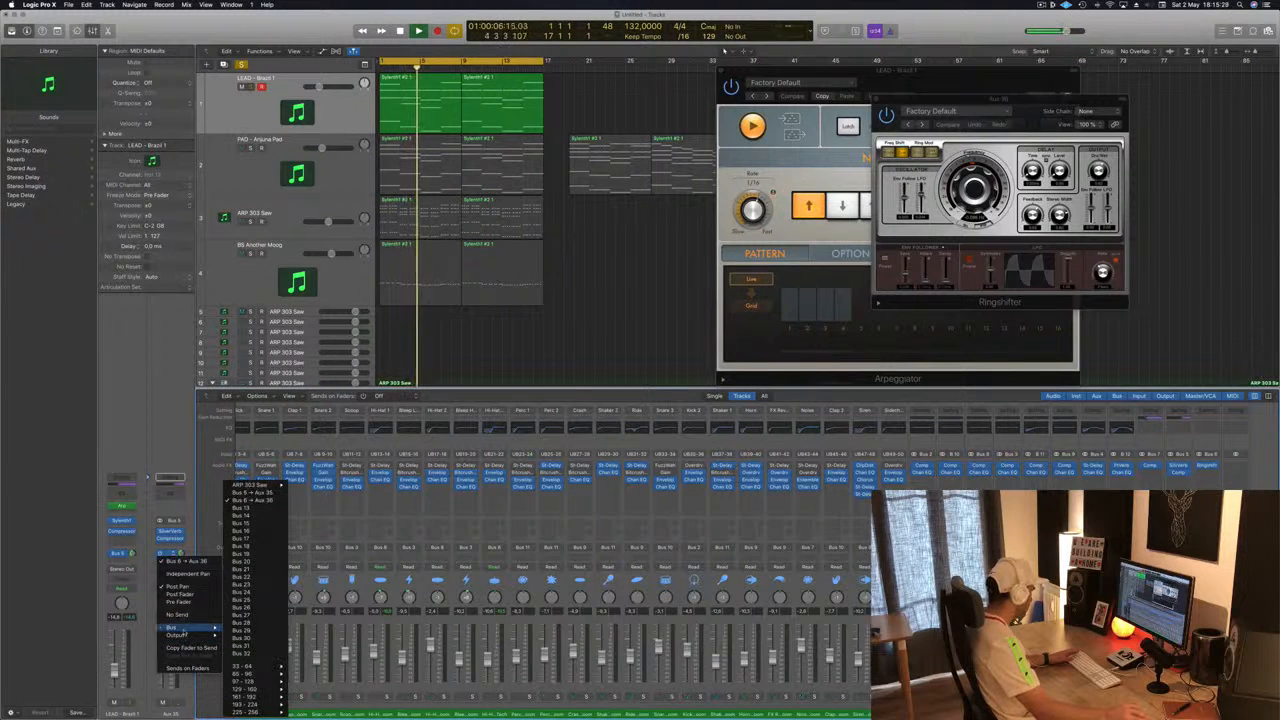
left_click(246, 507)
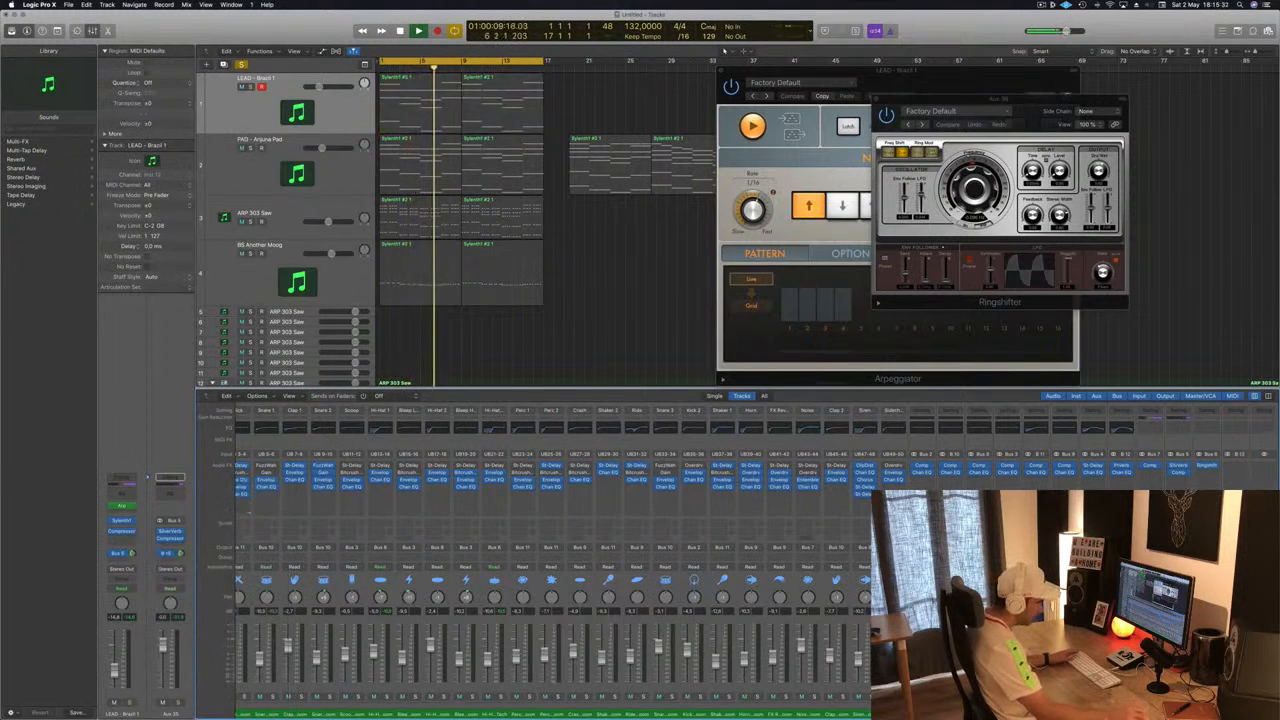
scroll(867, 522, "right", 1)
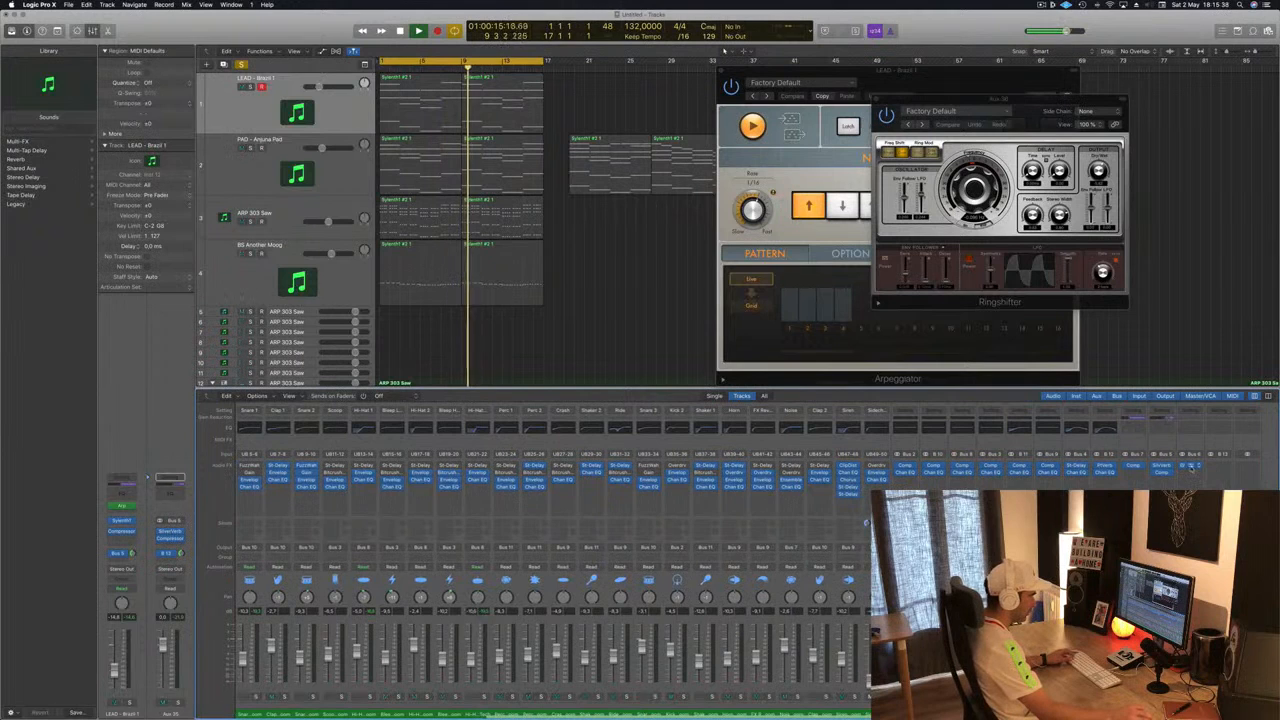
- Open the Ringshifter on Aux 37 and step through its presets from Groove Shadow 01 to Groove Shadow 06
left_click(1206, 467)
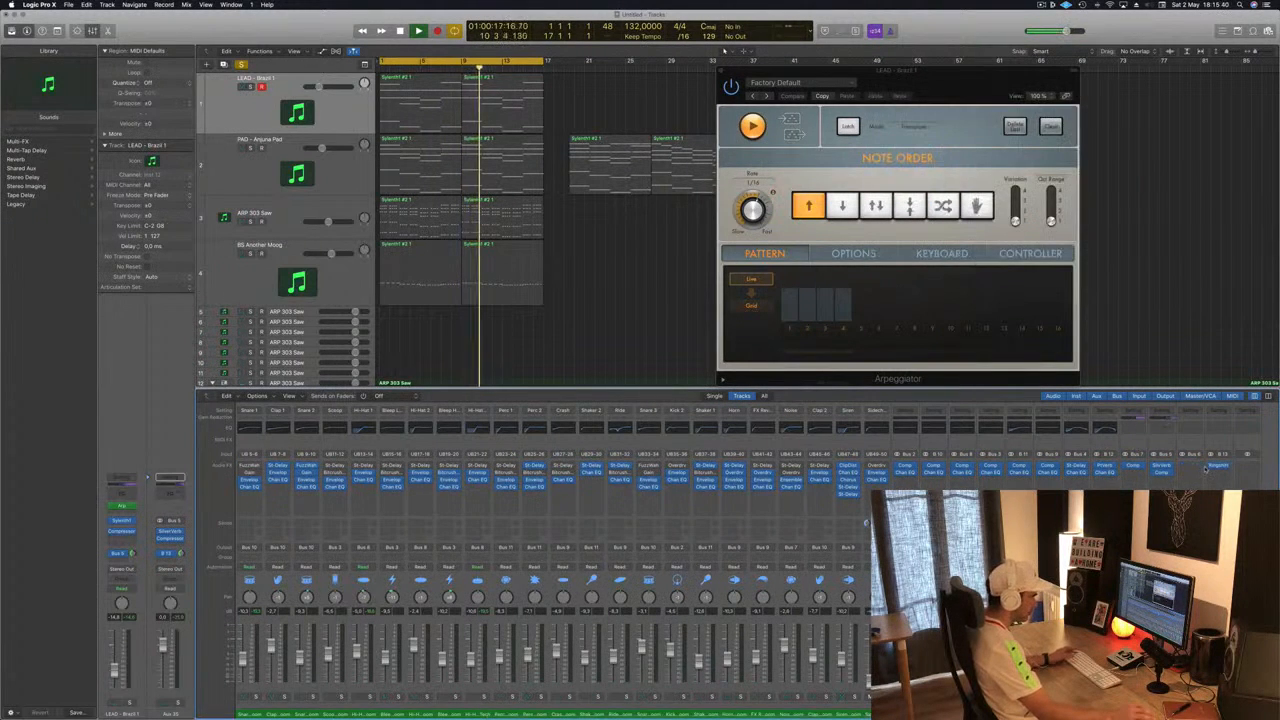
key("s")
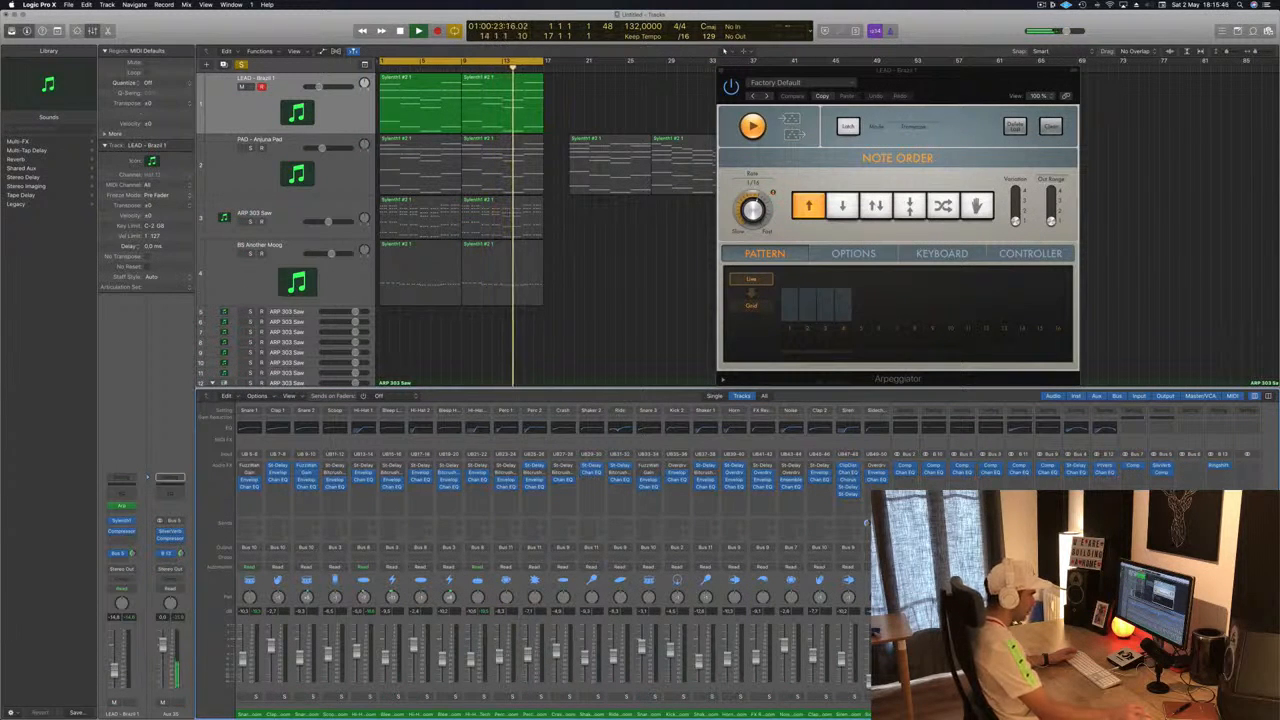
left_click(1214, 467)
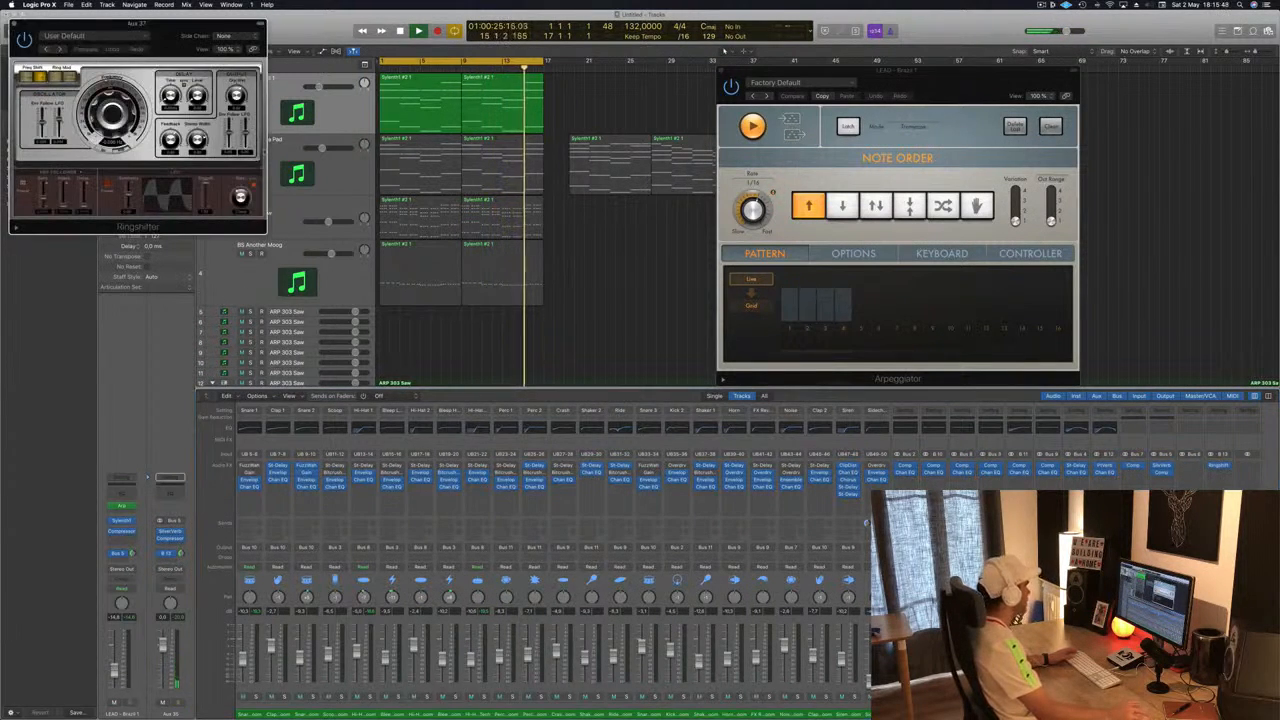
left_click_drag(172, 30, 832, 150)
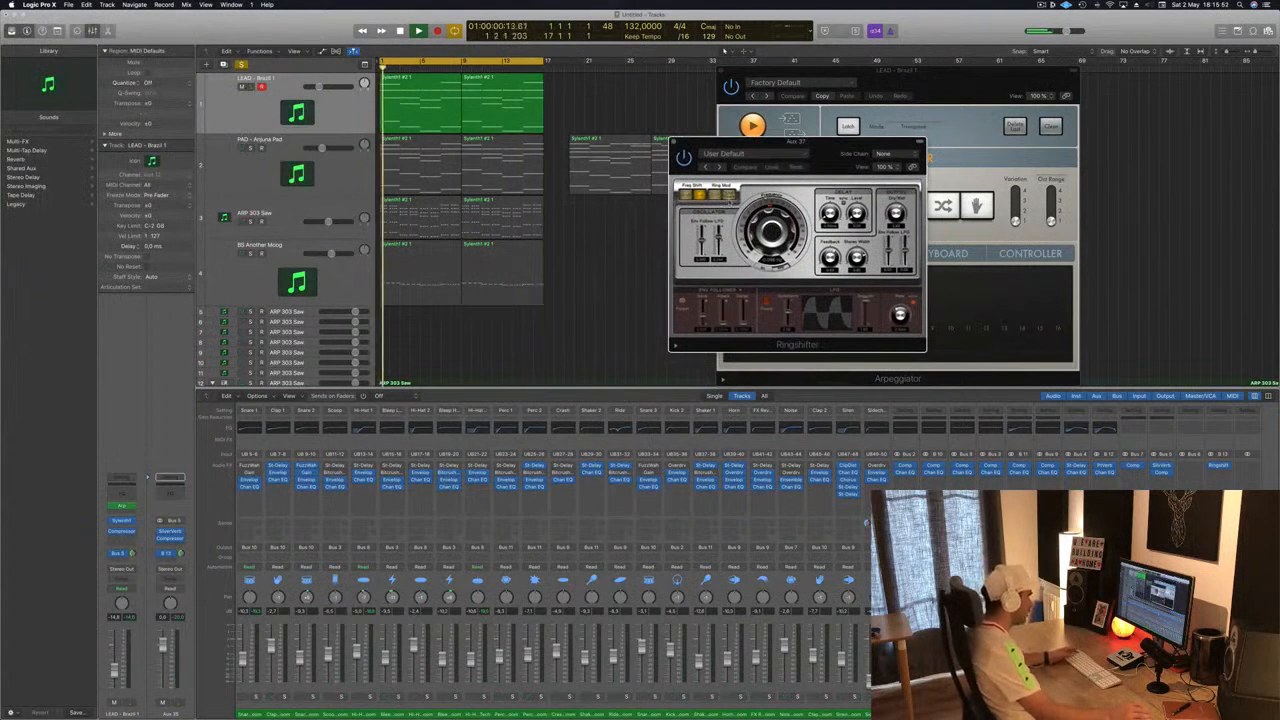
left_click(717, 167)
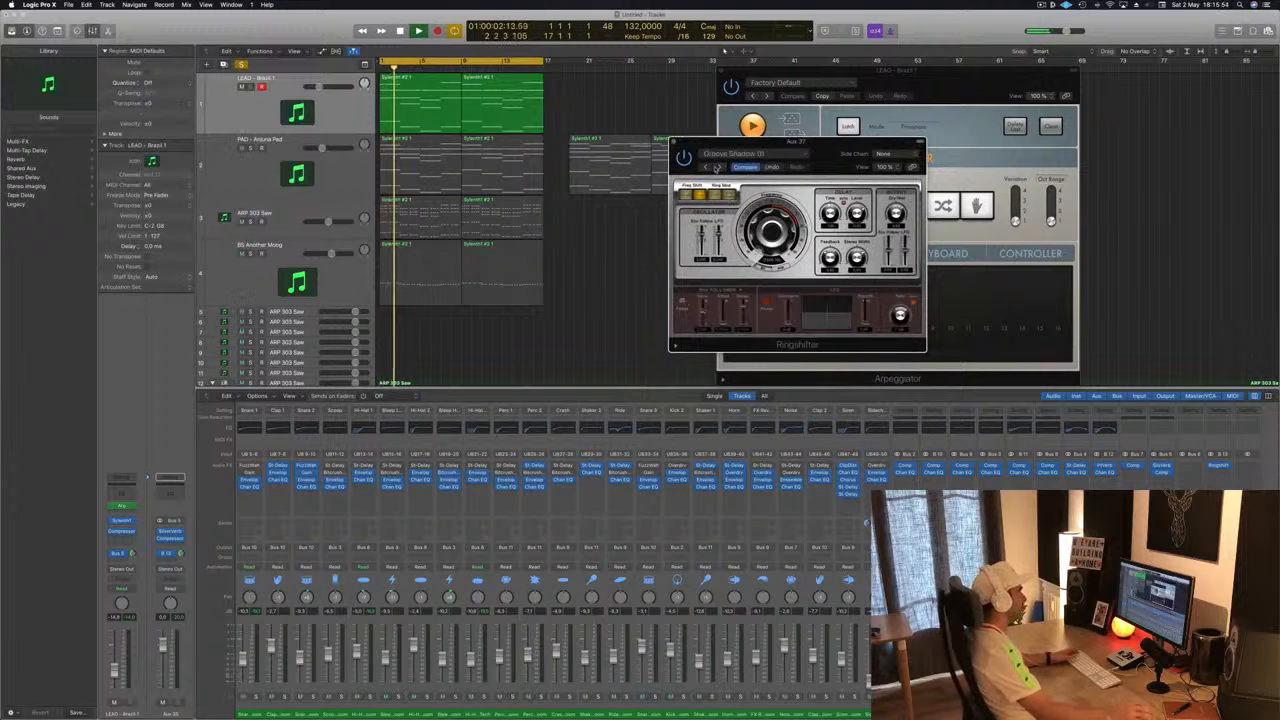
left_click(718, 167)
left_click(718, 167)
left_click(718, 167)
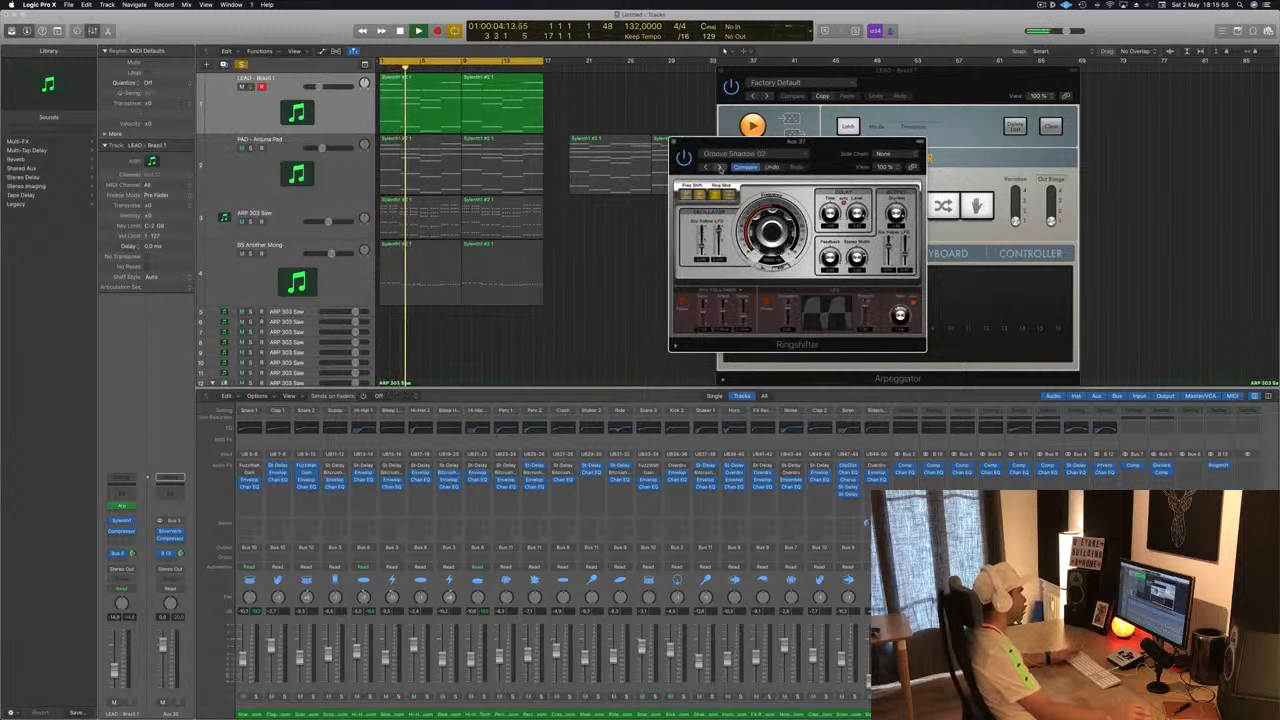
left_click_drag(772, 160, 716, 204)
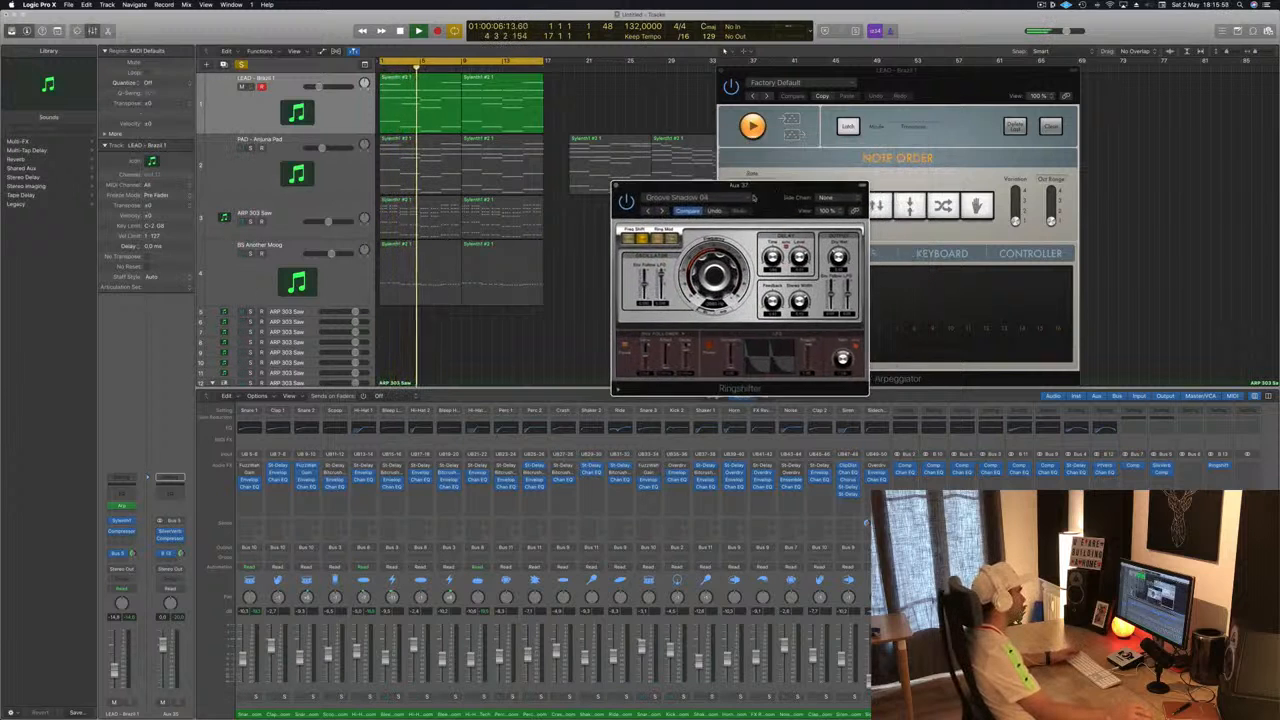
left_click(663, 211)
left_click(663, 211)
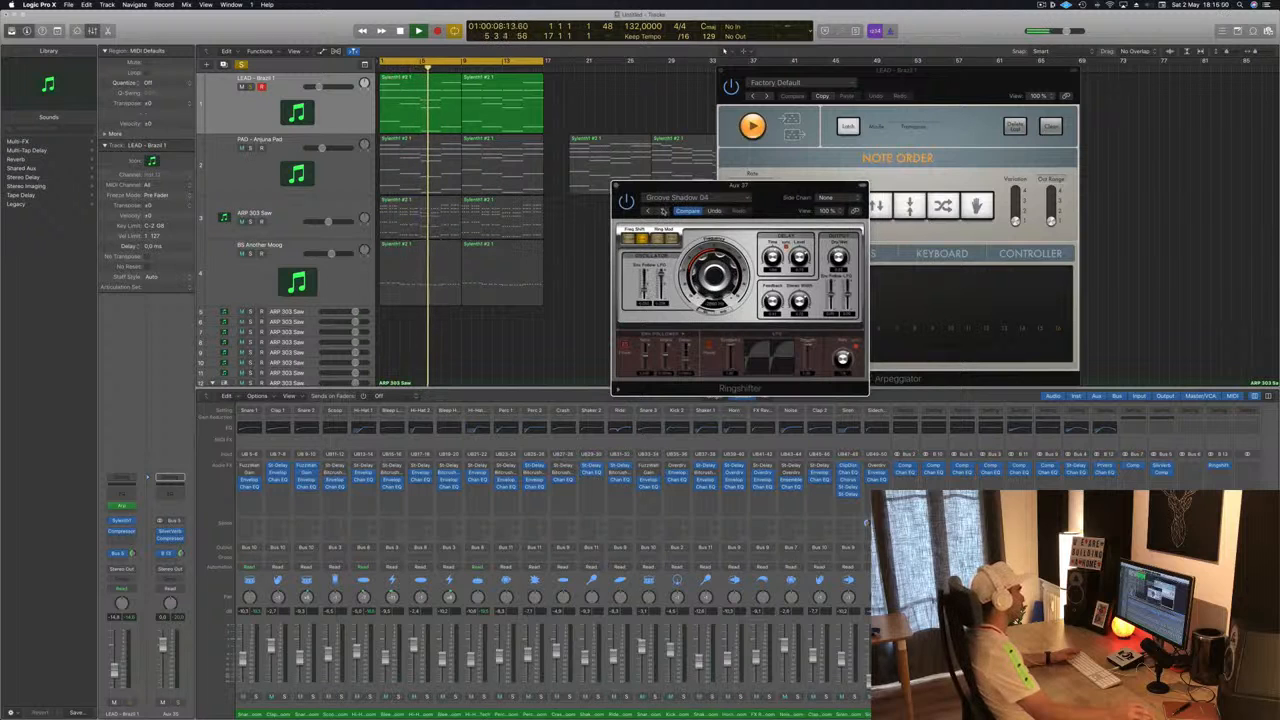
left_click(688, 199)
mouse_move(697, 362)
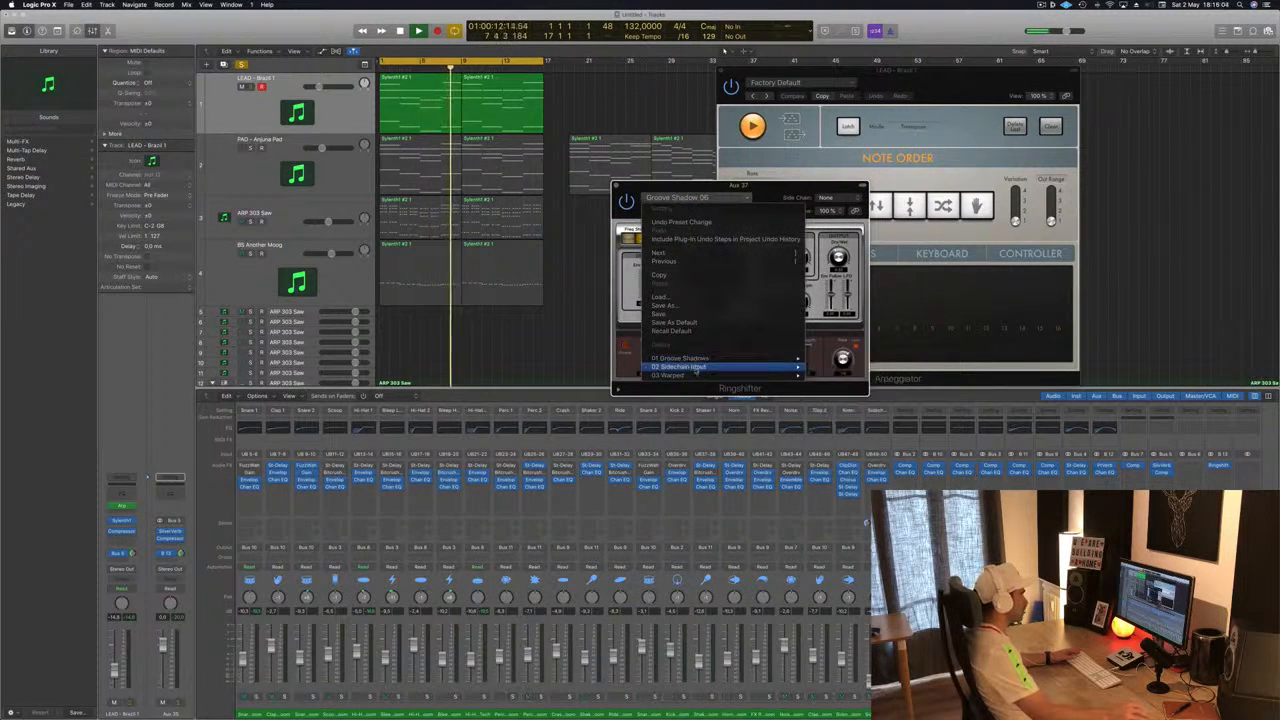
left_click(815, 400)
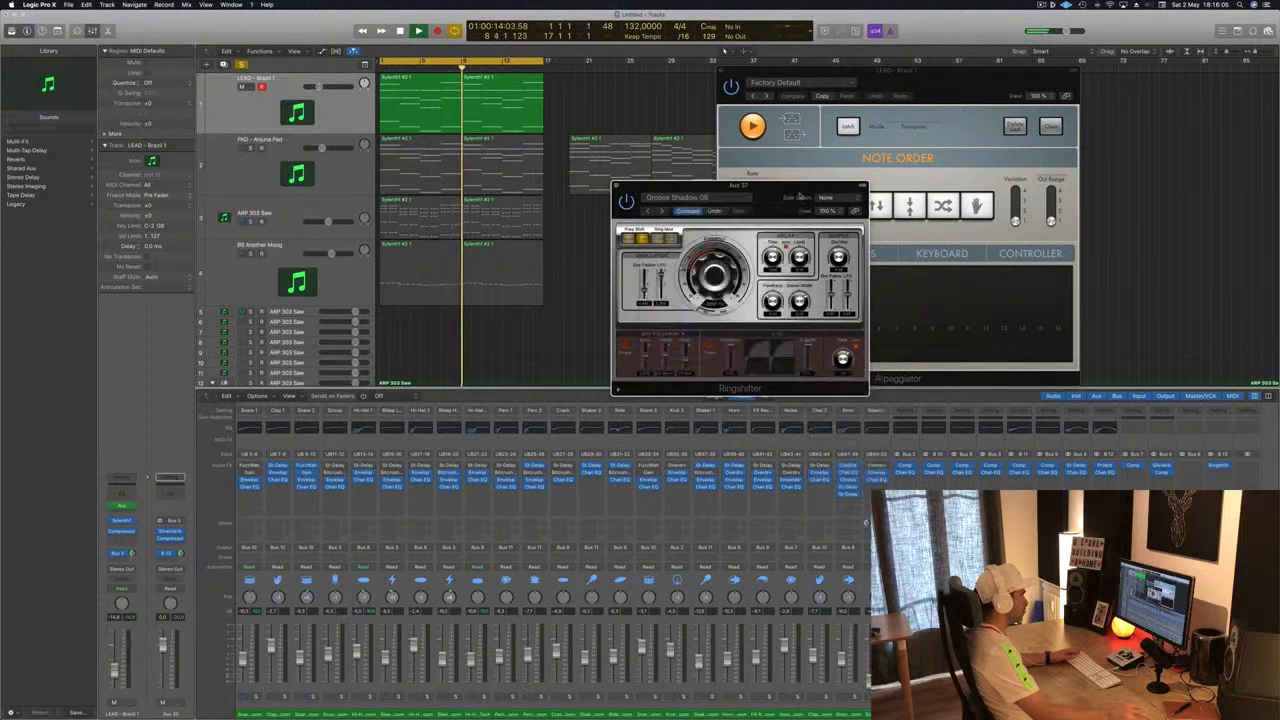
- Step onward through the Ringshifter presets to load Phasing Vocals
left_click_drag(660, 213, 714, 193)
left_click(714, 192)
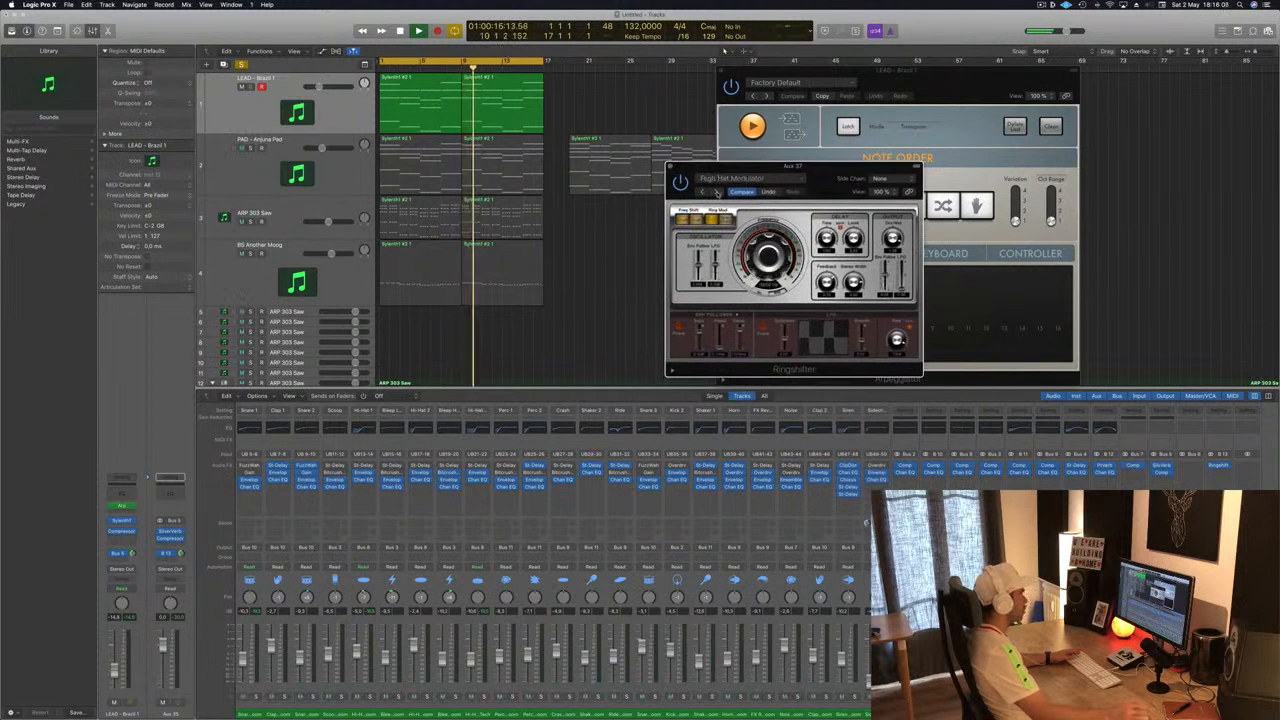
left_click(716, 192)
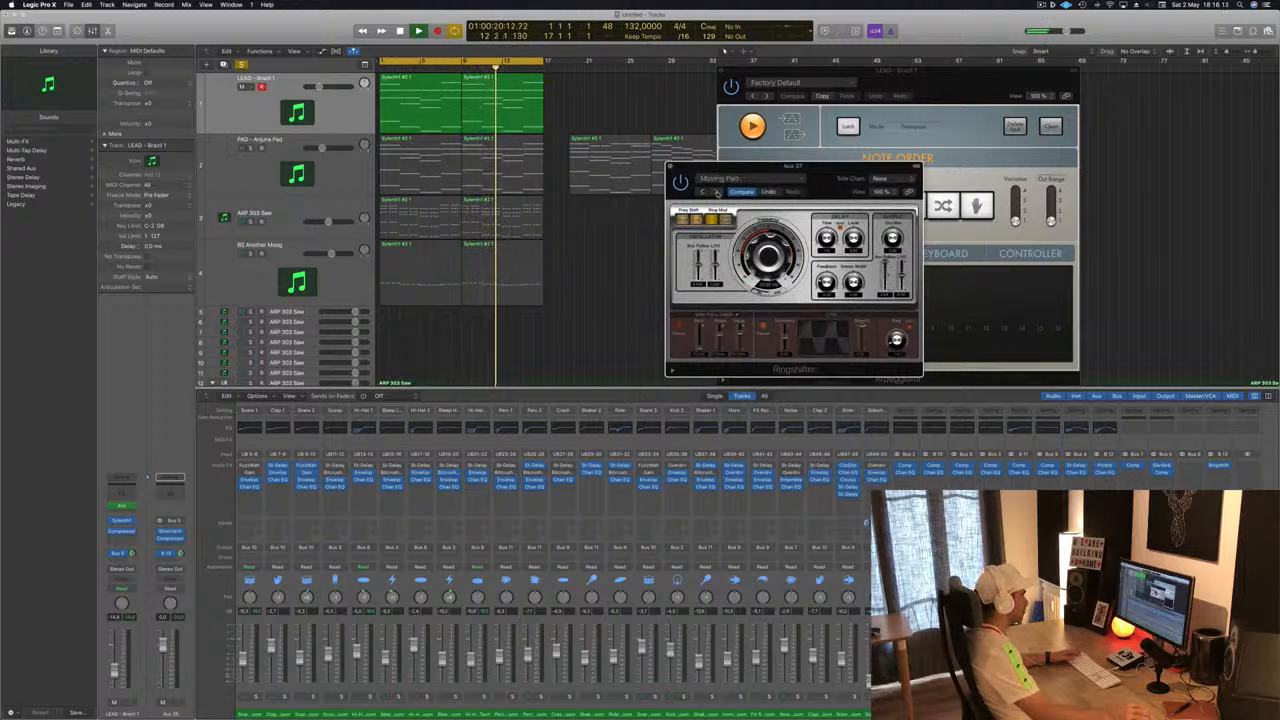
left_click(716, 192)
left_click(716, 192)
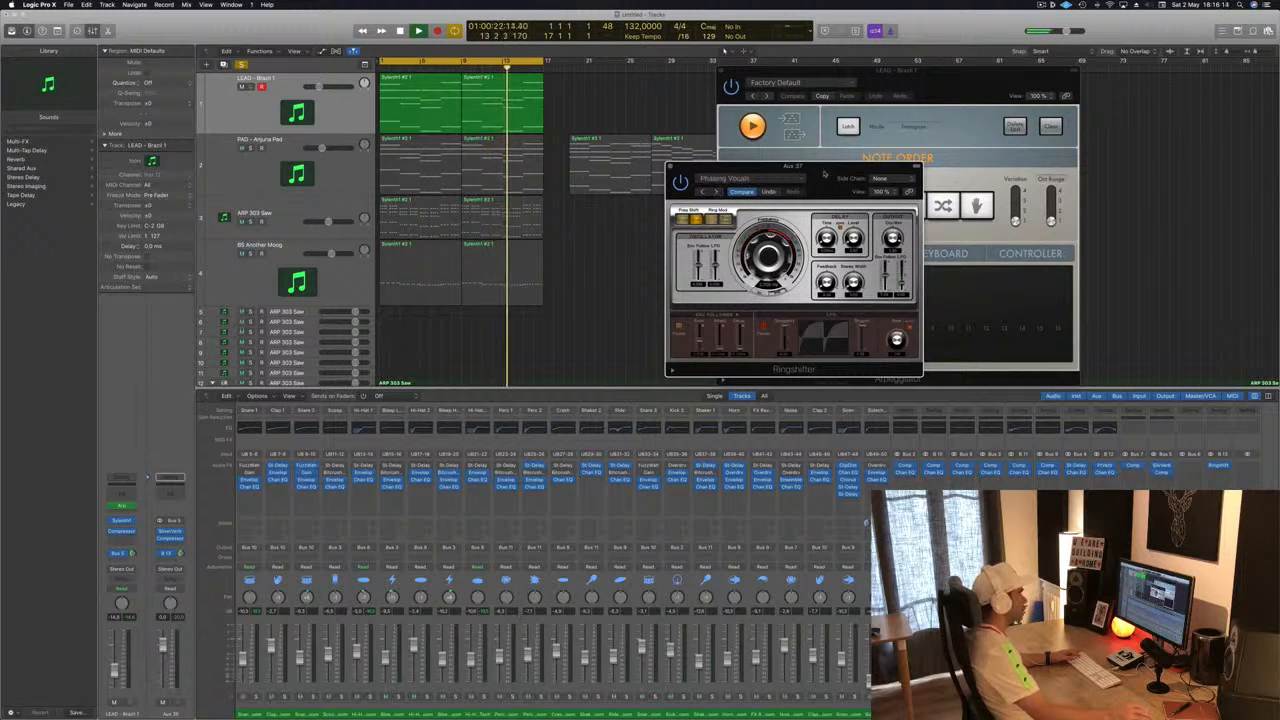
left_click_drag(845, 172, 1058, 92)
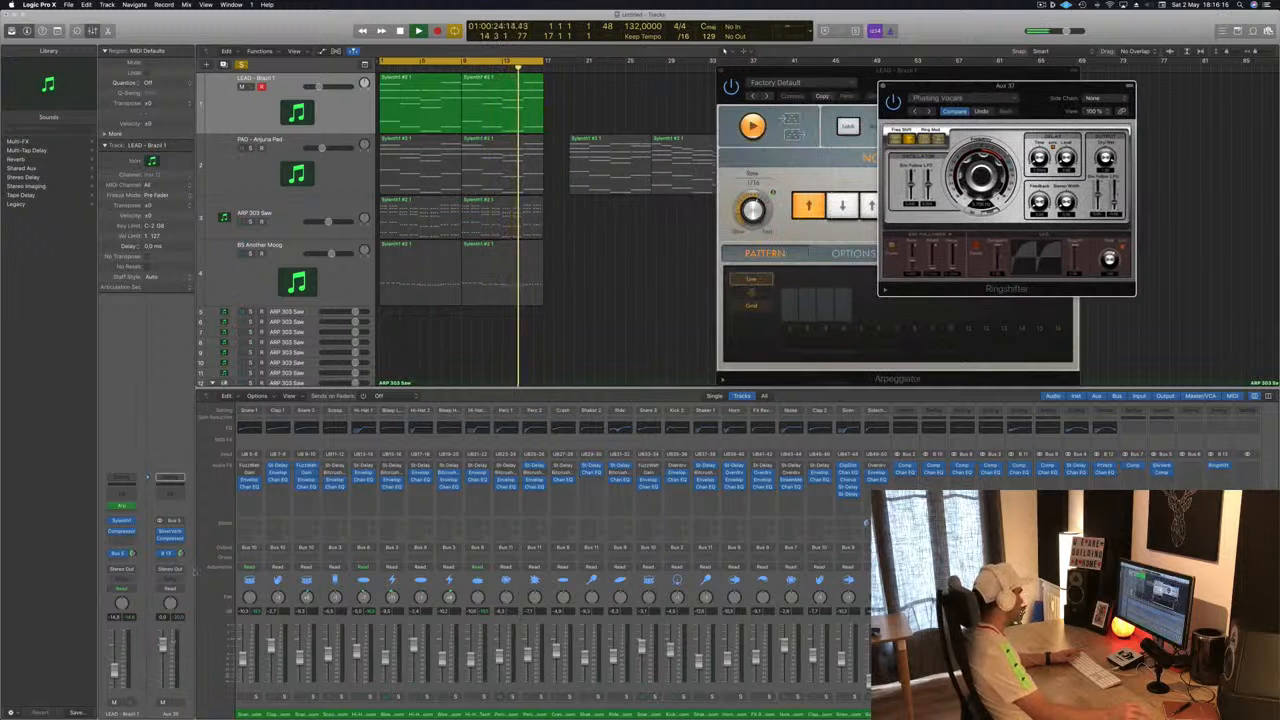
key("super+a")
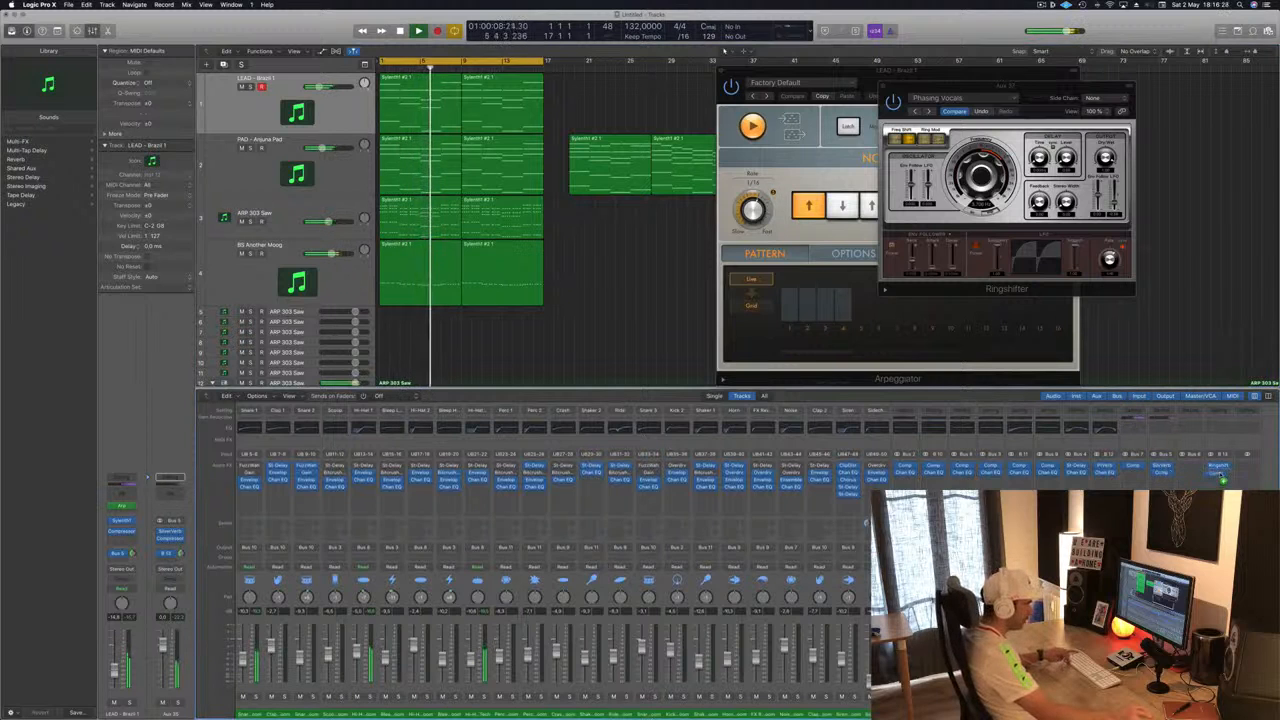
- Open the Aux 37 Compressor to inspect its sidechain settings during playback, then close it
left_click(1221, 473)
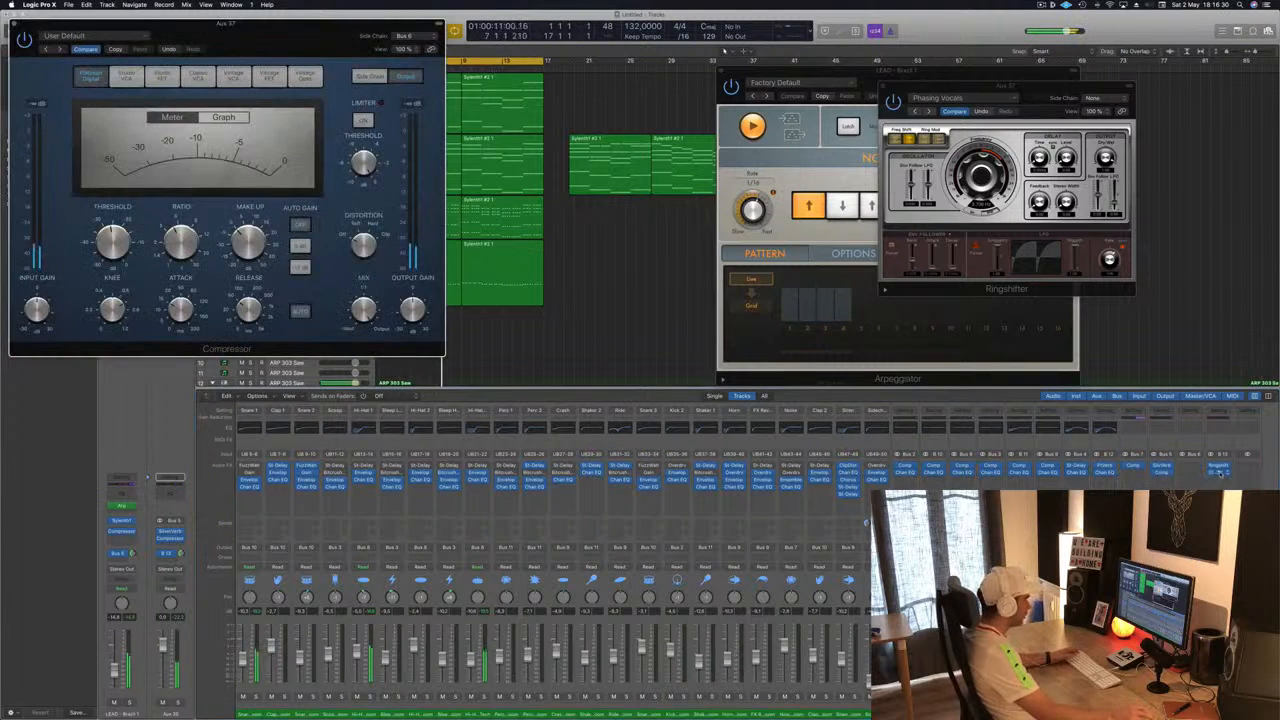
left_click_drag(411, 208, 588, 289)
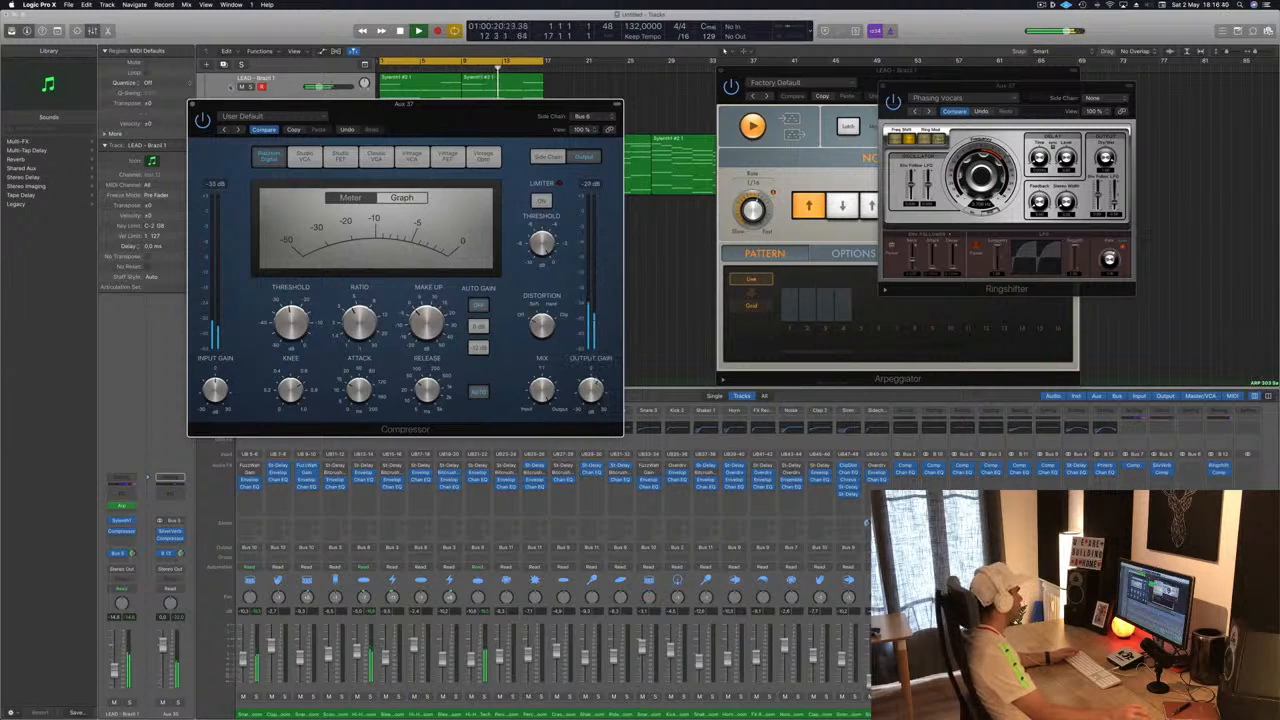
left_click(194, 106)
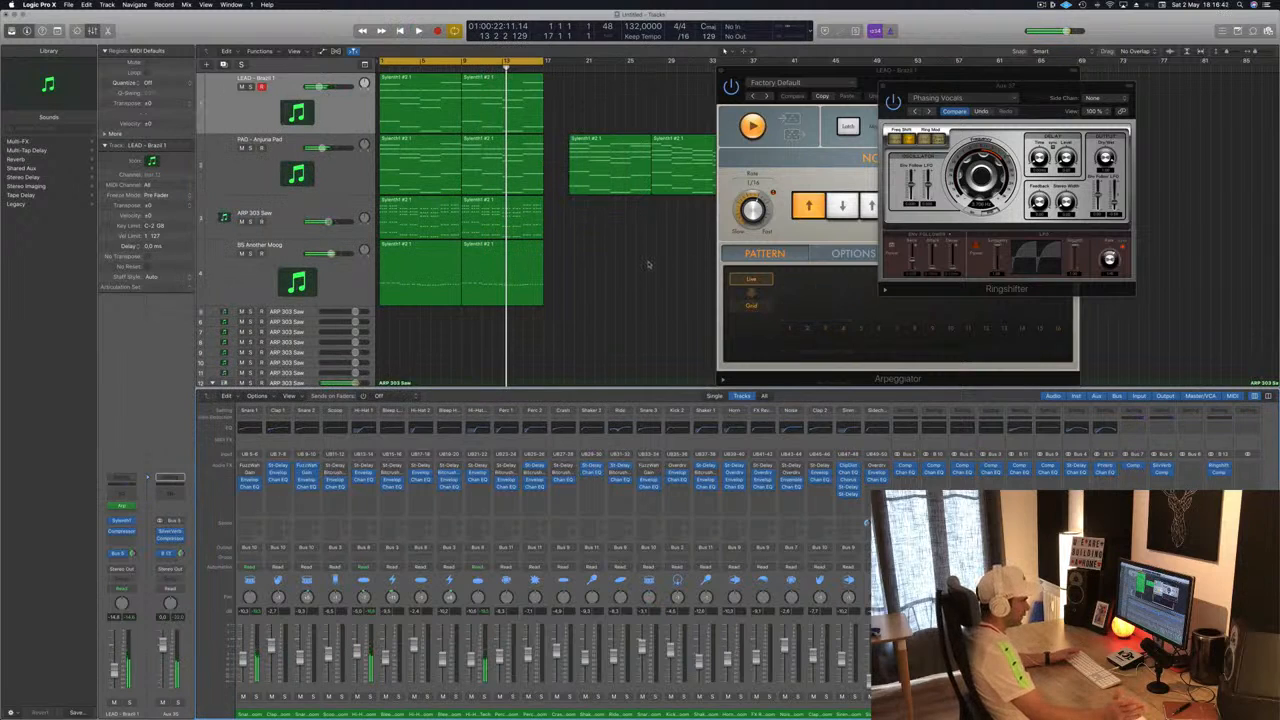
key("space")
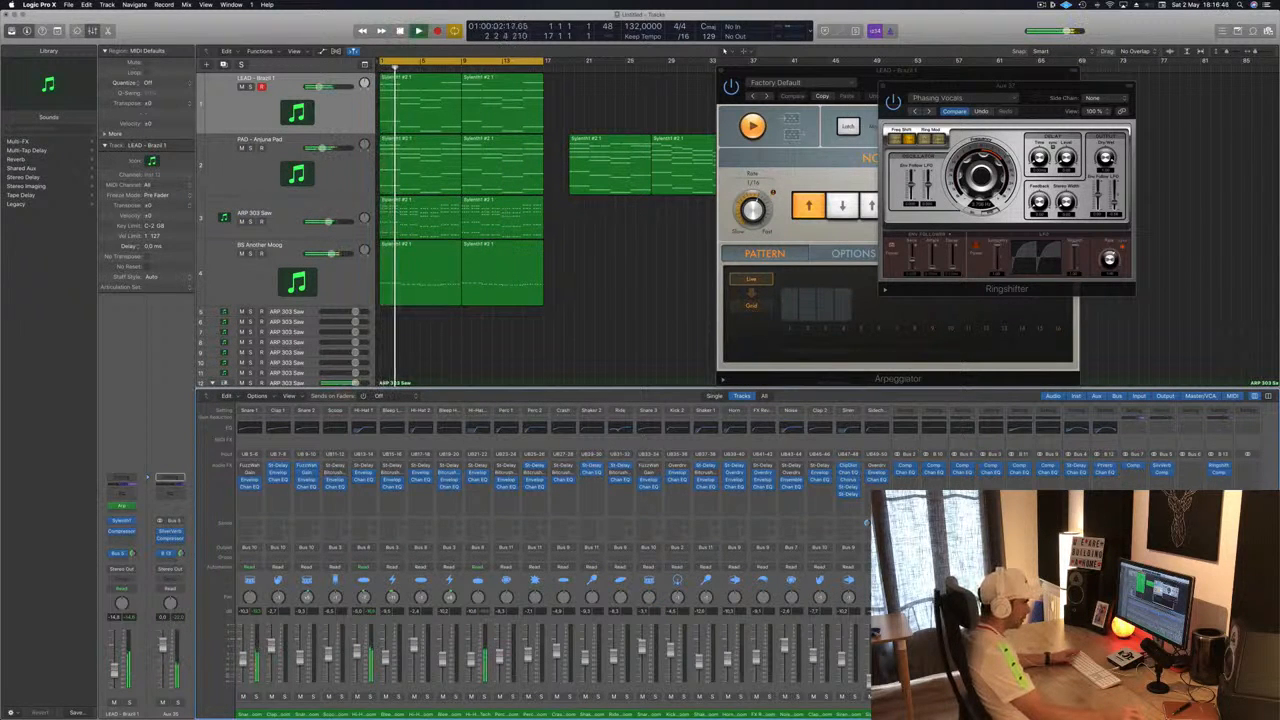
left_click(1219, 474)
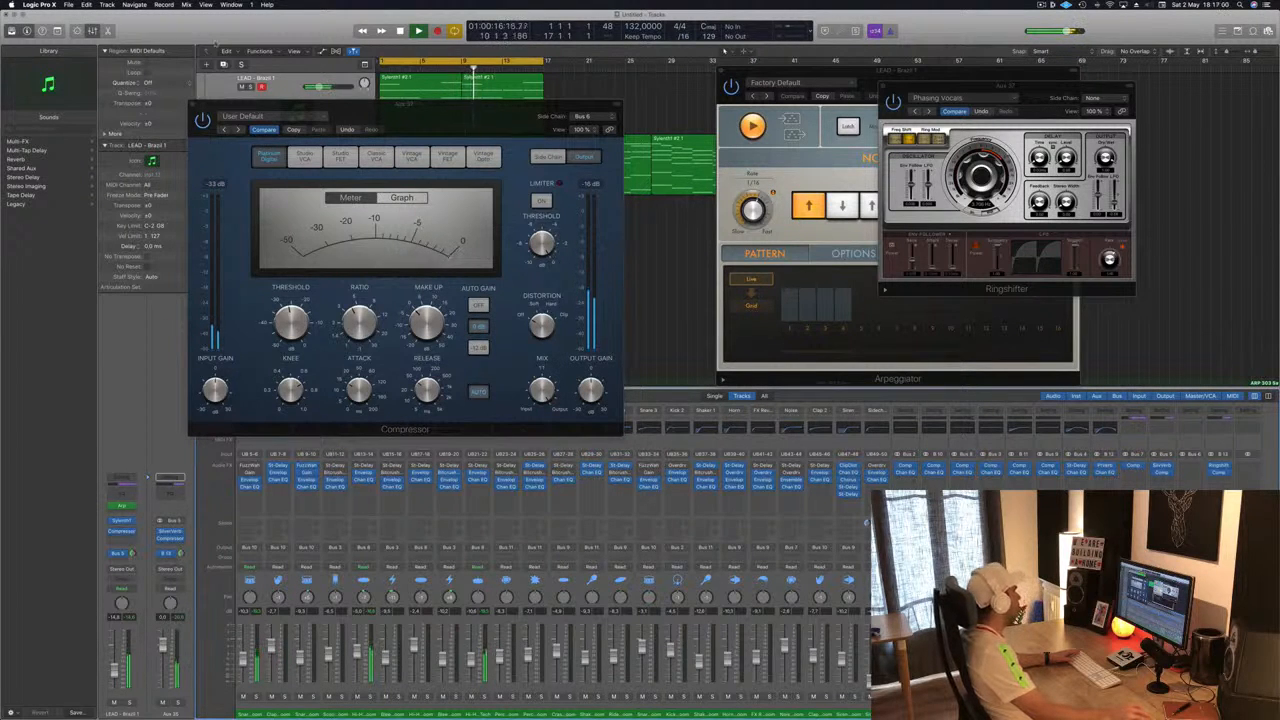
left_click(194, 103)
key("space")
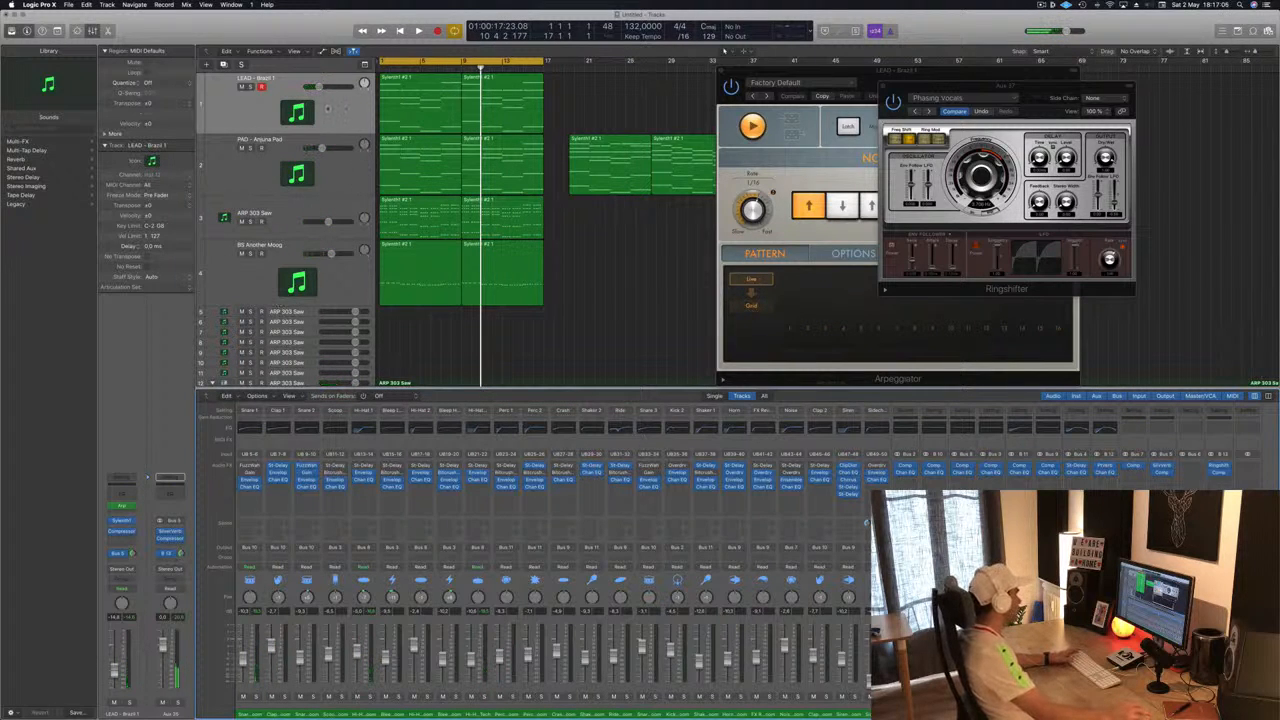
- Select the LEAD track and solo it while playing back
left_click(334, 111)
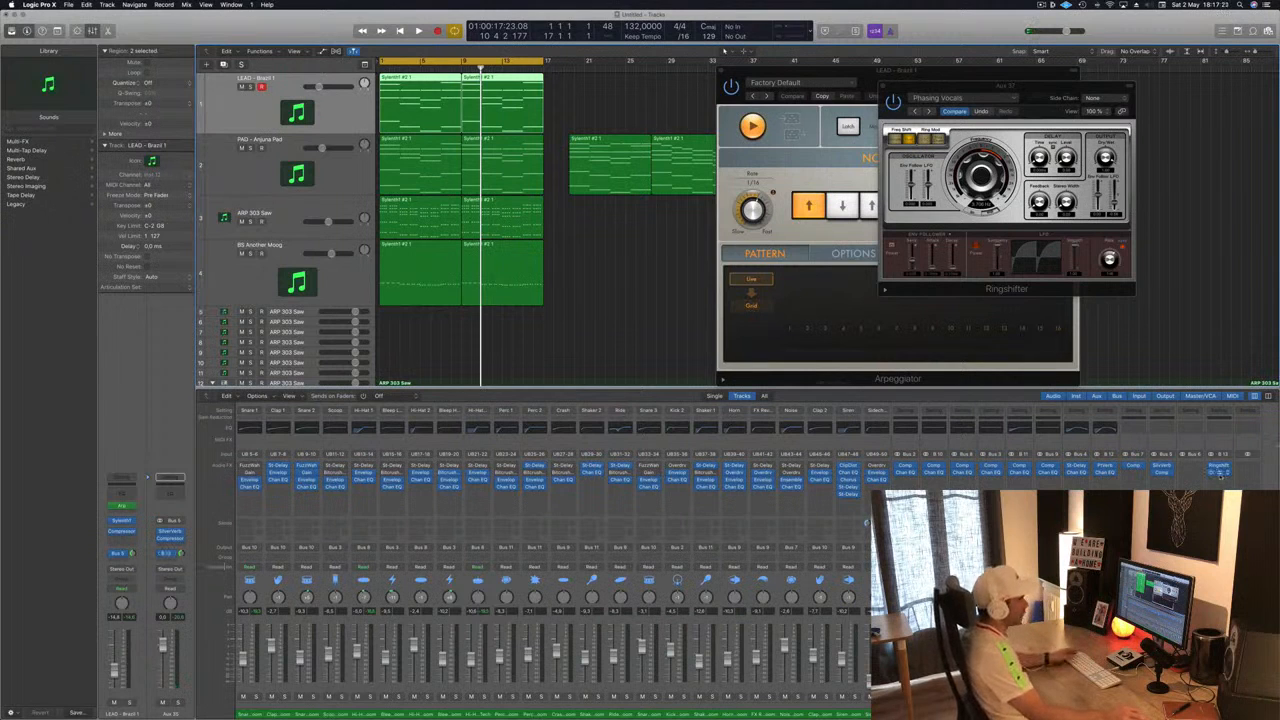
key("space")
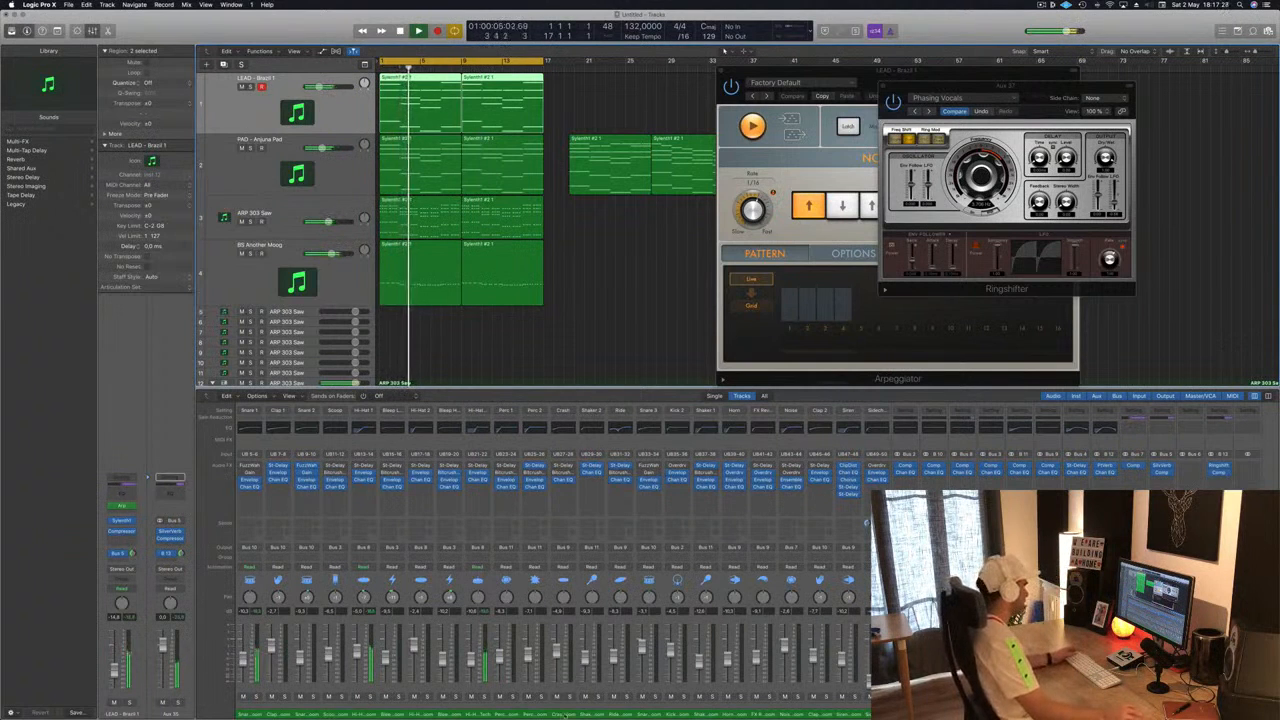
key("s")
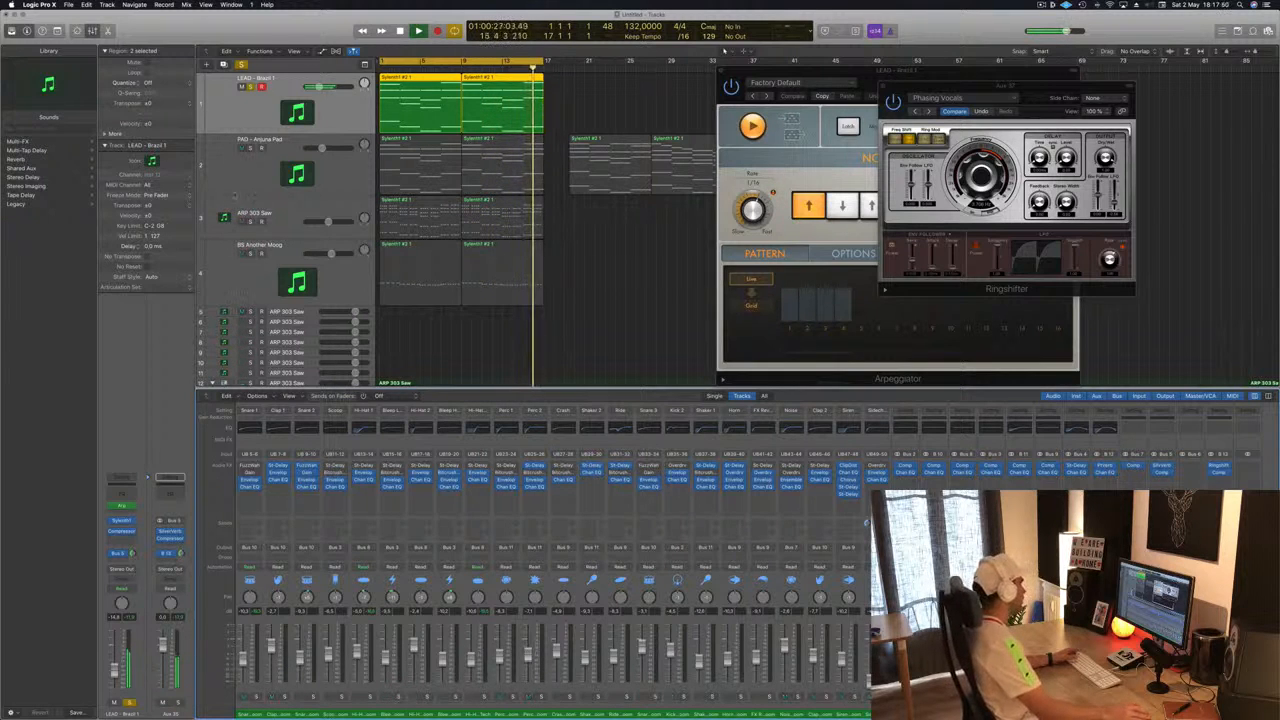
- Select all regions, close the Ringshifter and Arpeggiator windows, and restart playback
key("super+a")
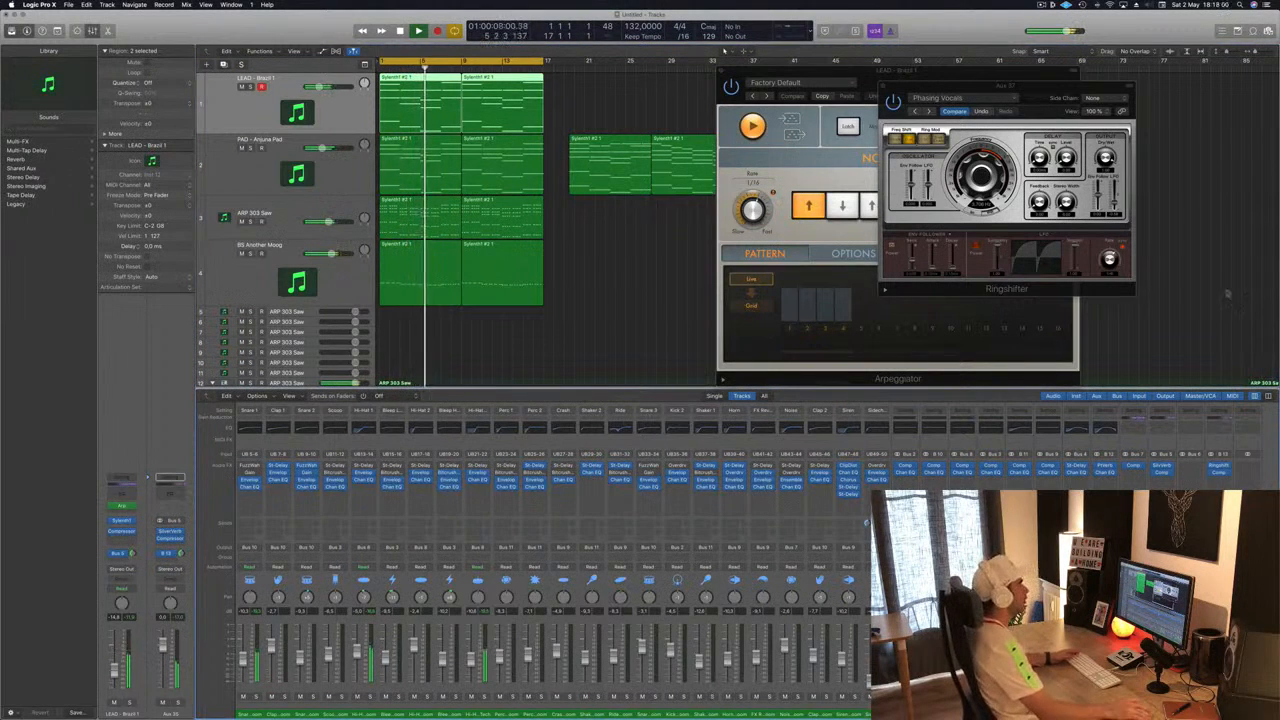
left_click_drag(887, 87, 845, 89)
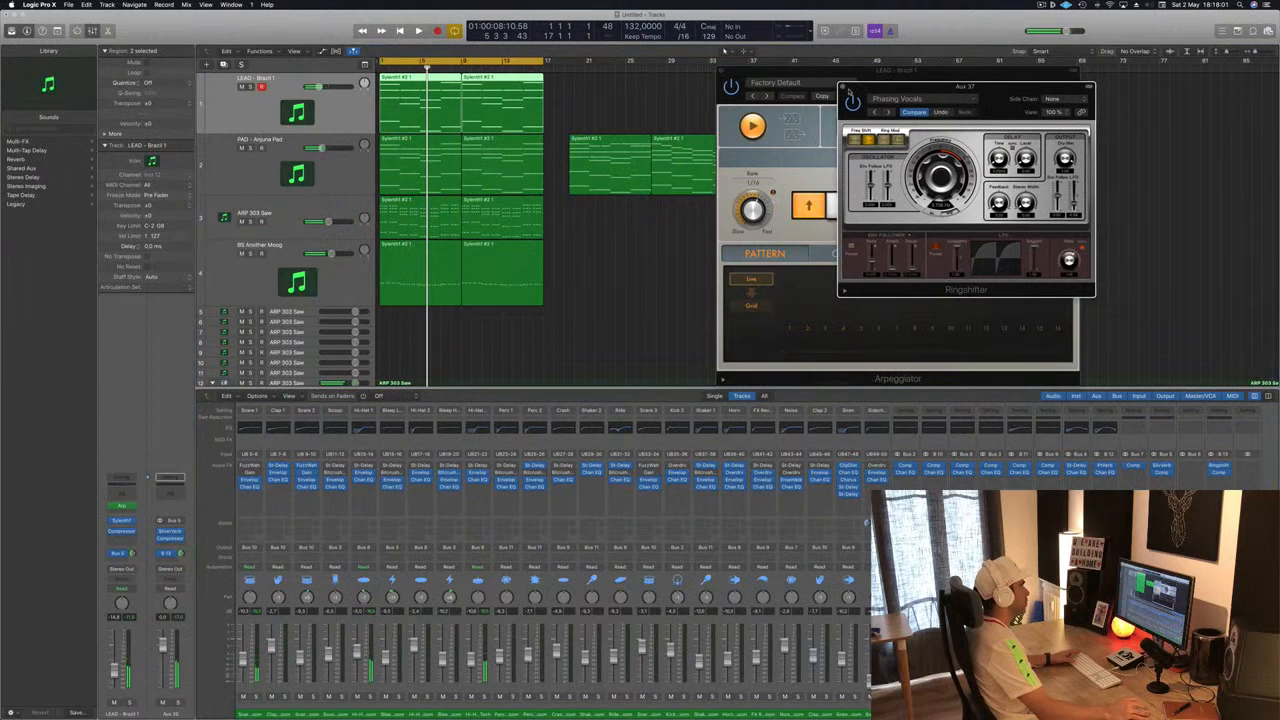
left_click(843, 88)
left_click(725, 73)
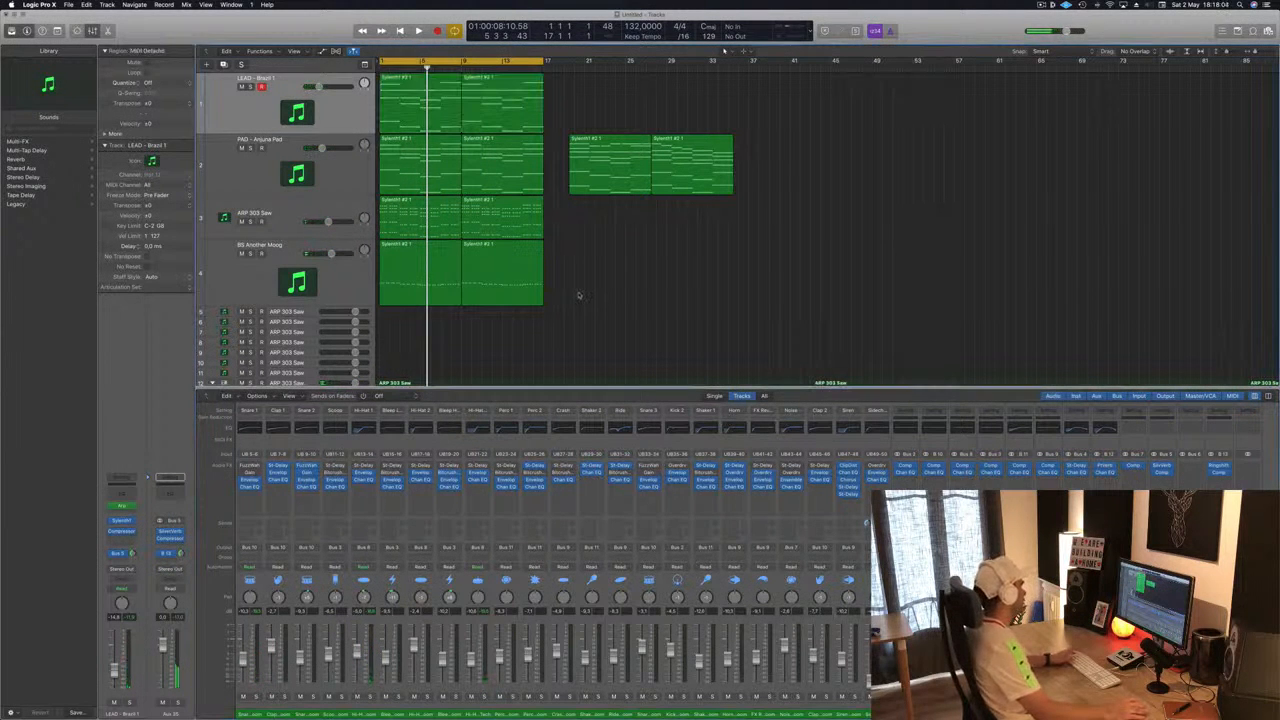
key("space")
- Move the PAD track's later regions further right along the timeline
scroll(598, 296, "down", 3)
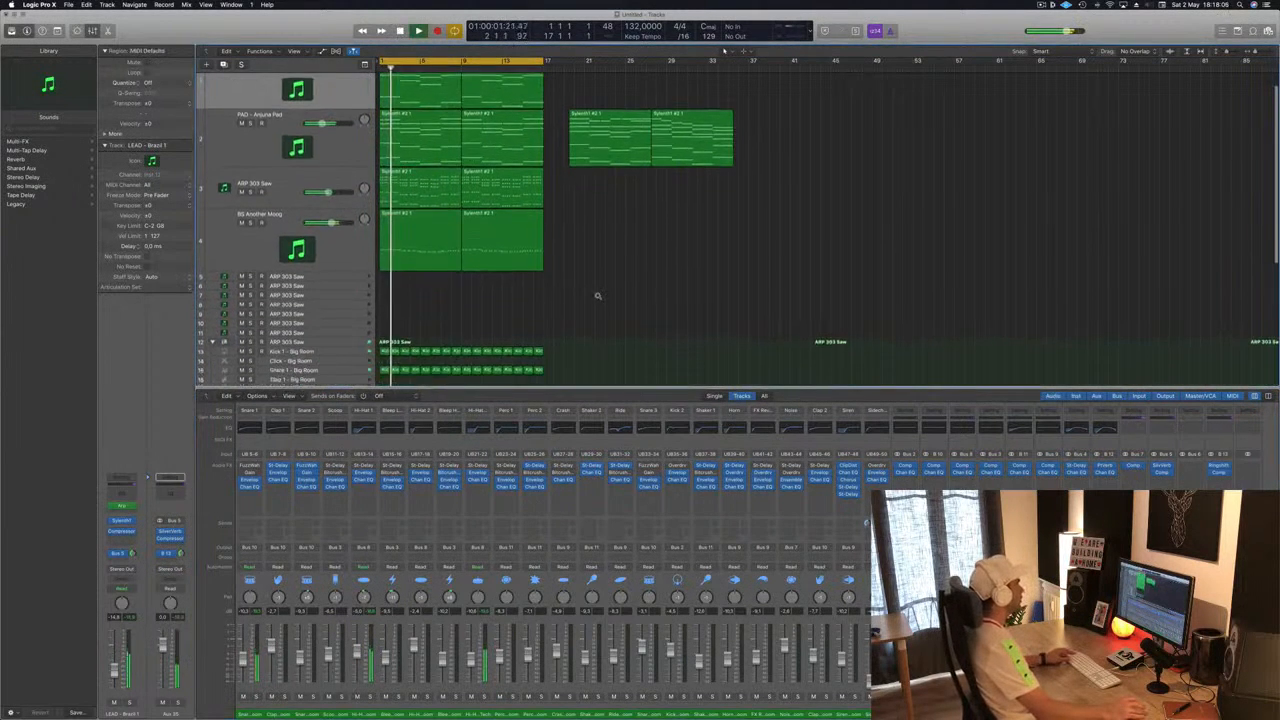
scroll(610, 284, "down", 3)
scroll(623, 266, "right", 5)
scroll(634, 251, "left", 1)
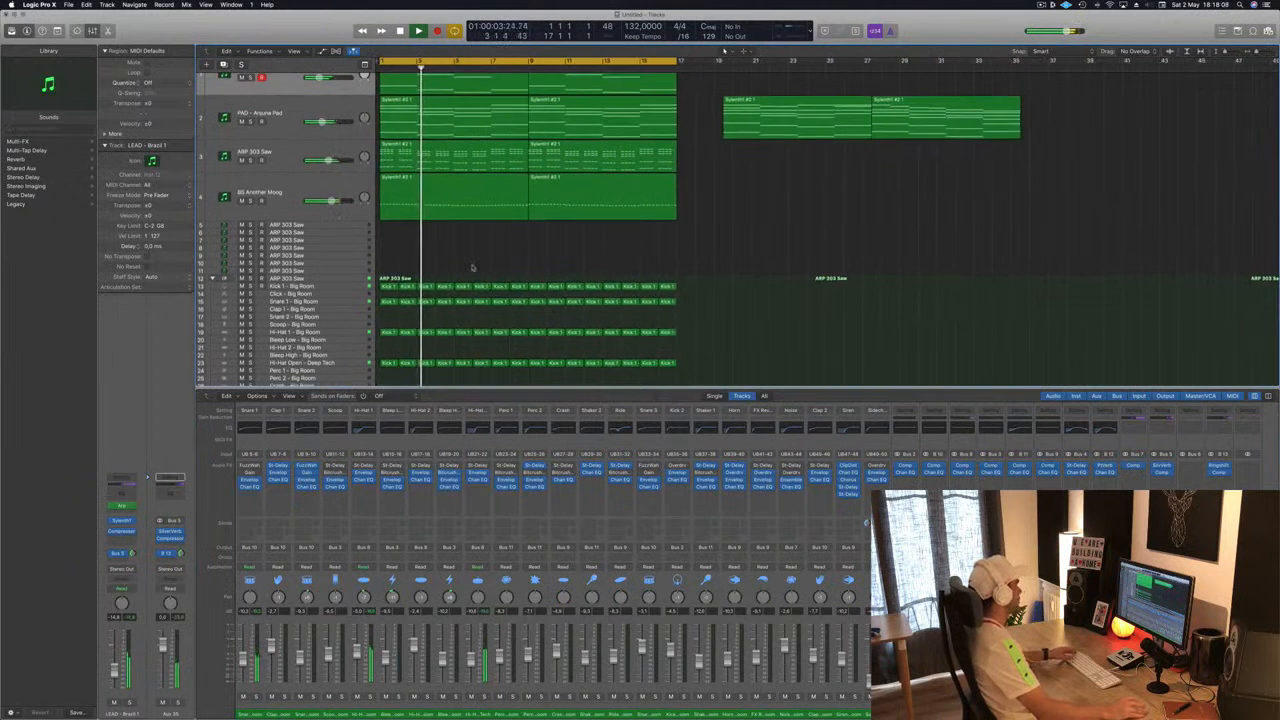
scroll(473, 267, "up", 3)
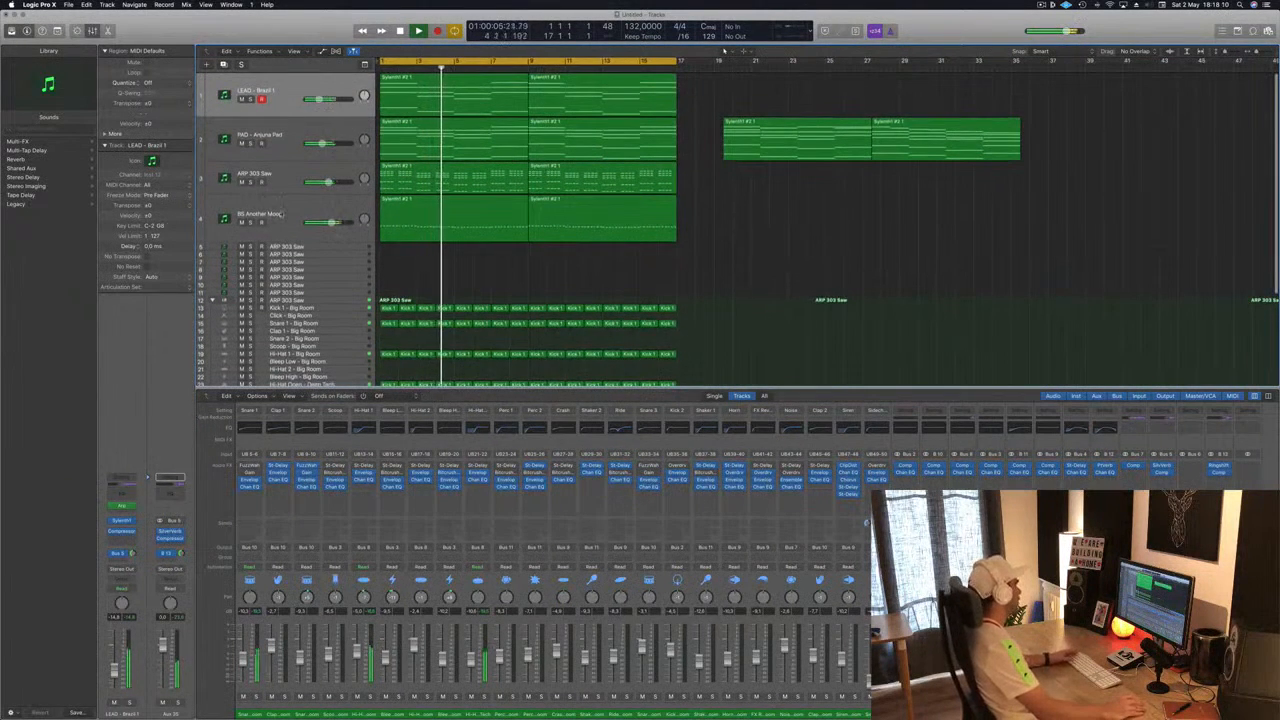
scroll(284, 180, "right", 1)
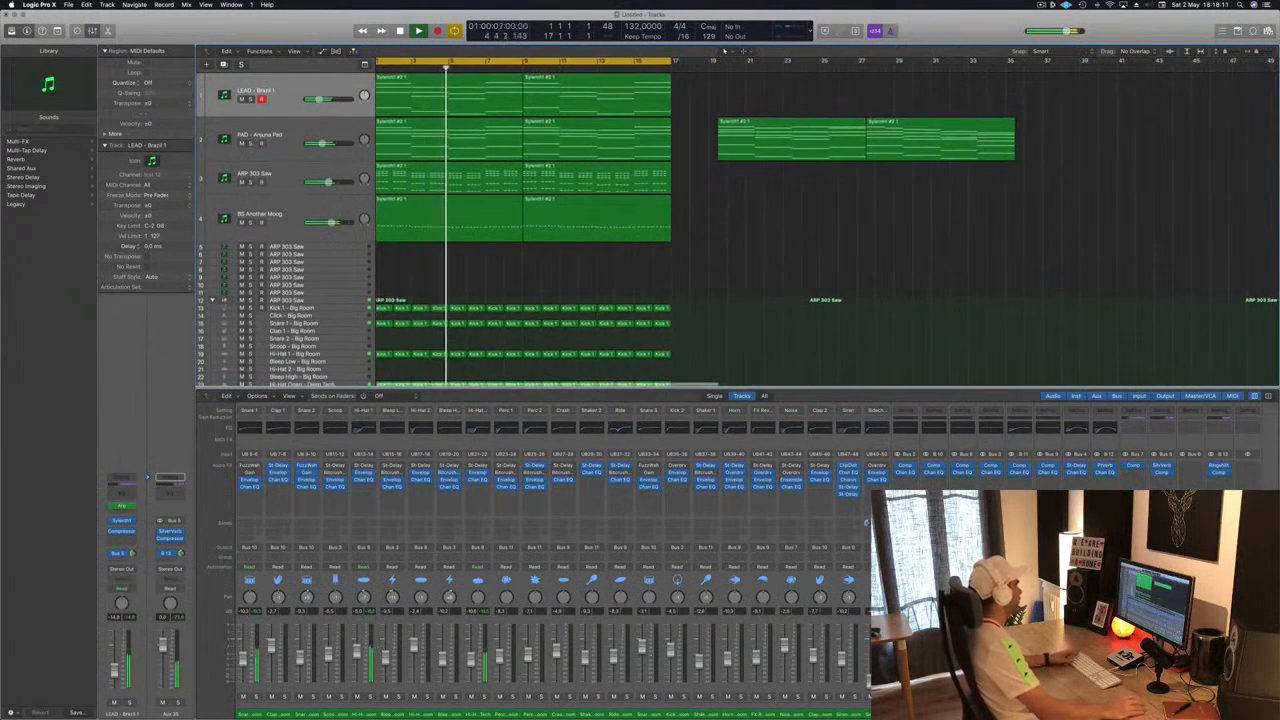
left_click(285, 142)
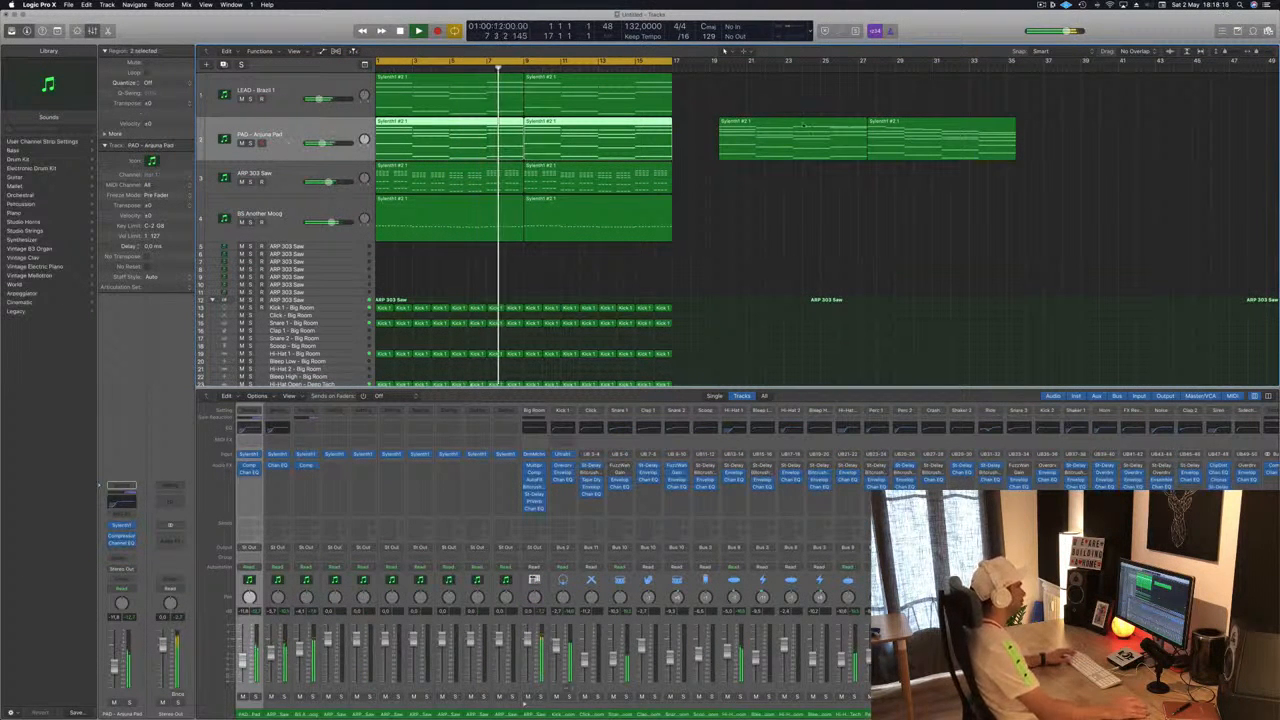
key("super+Left")
key("super+Left")
left_click_drag(1016, 130, 1122, 132)
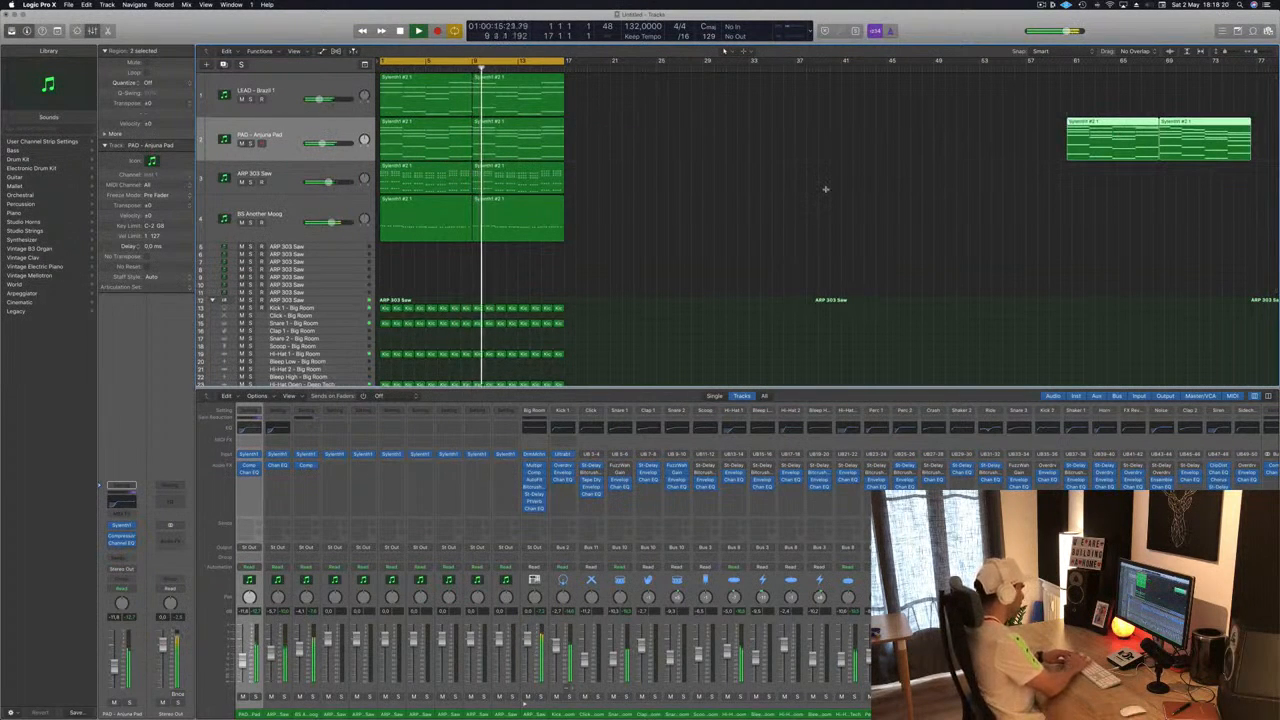
- Repeat the selected intro regions three times to extend the arrangement
key("super+0")
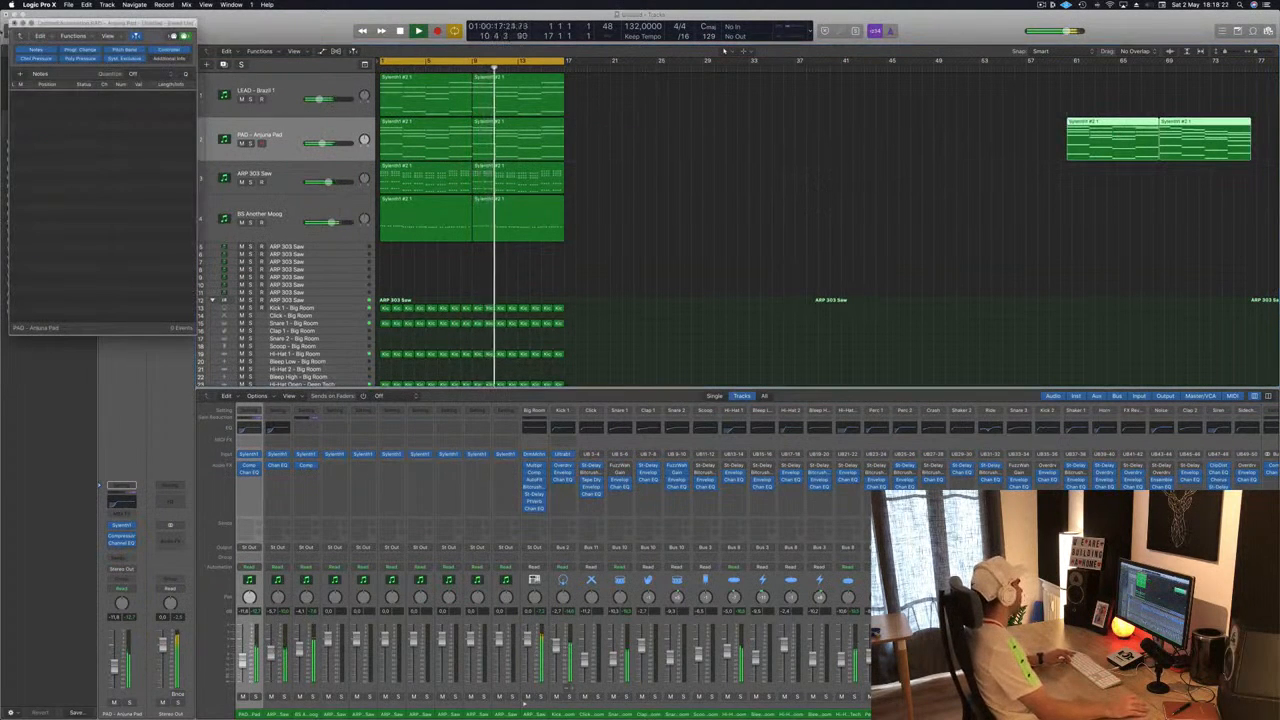
key("super+w")
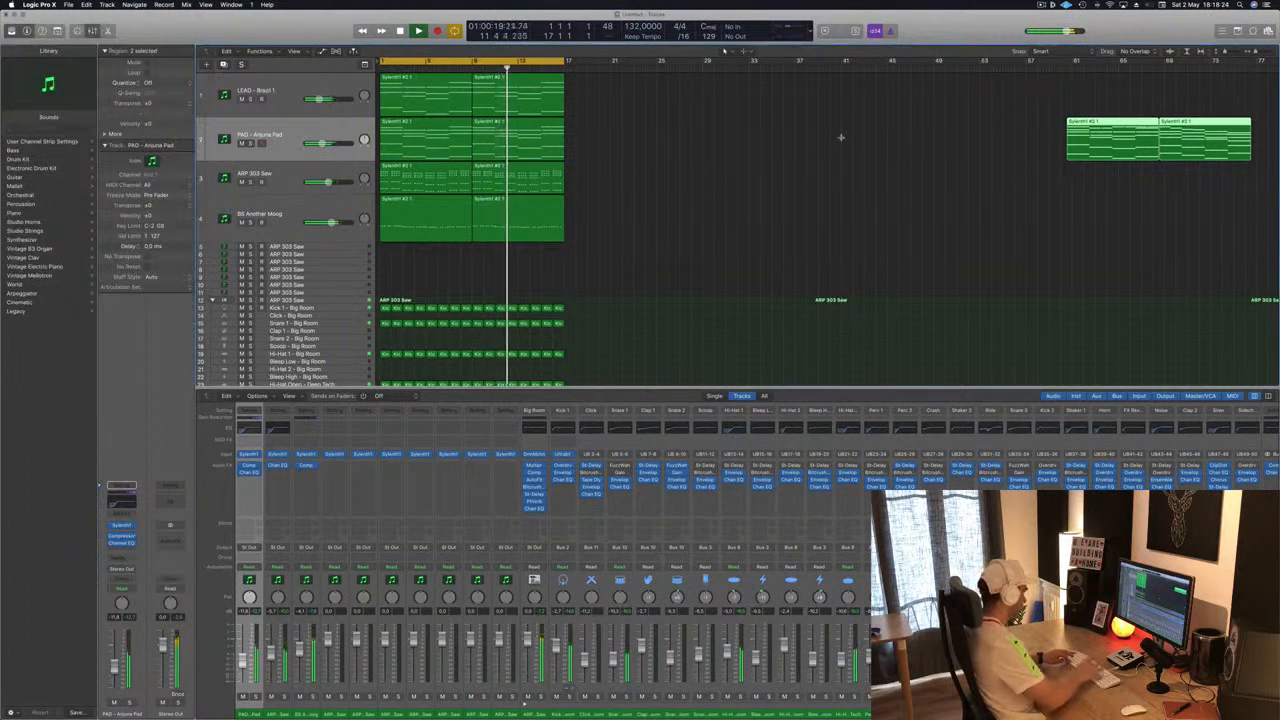
key("super+r")
key("super+r")
key("super+r")
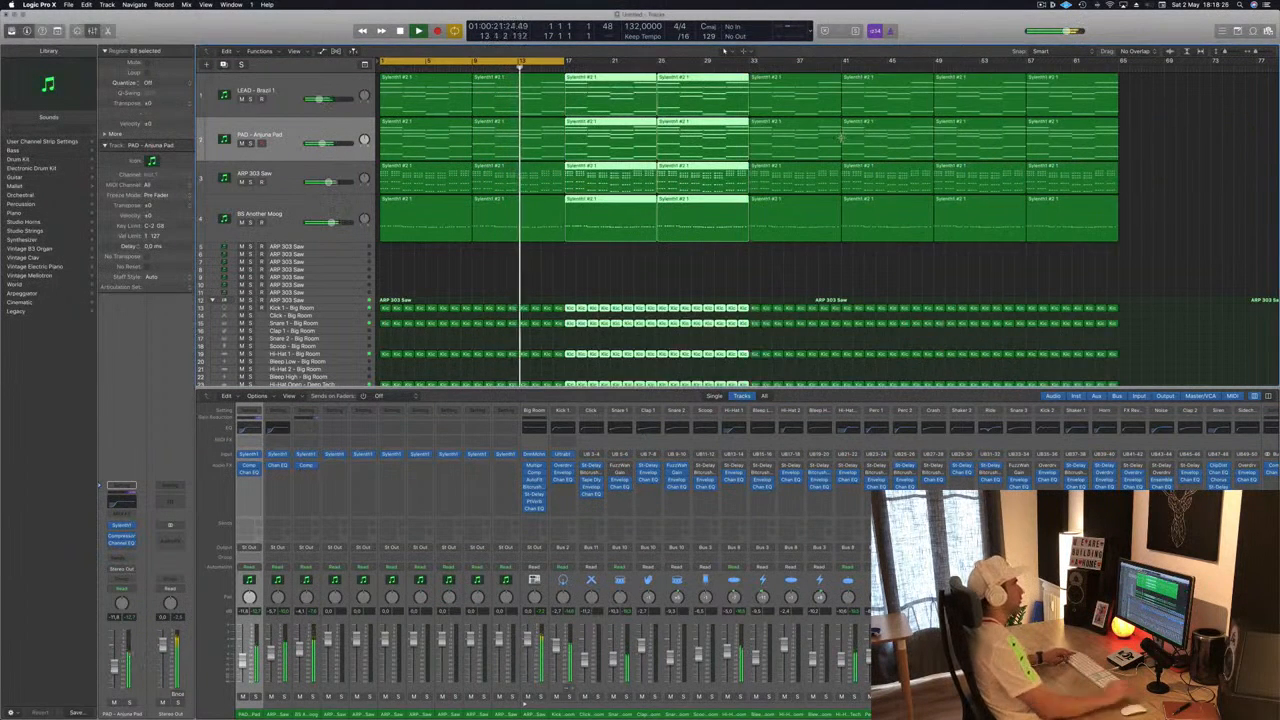
- Zoom out and turn on the Secondary Ruler in the tracks area
key("super+Left")
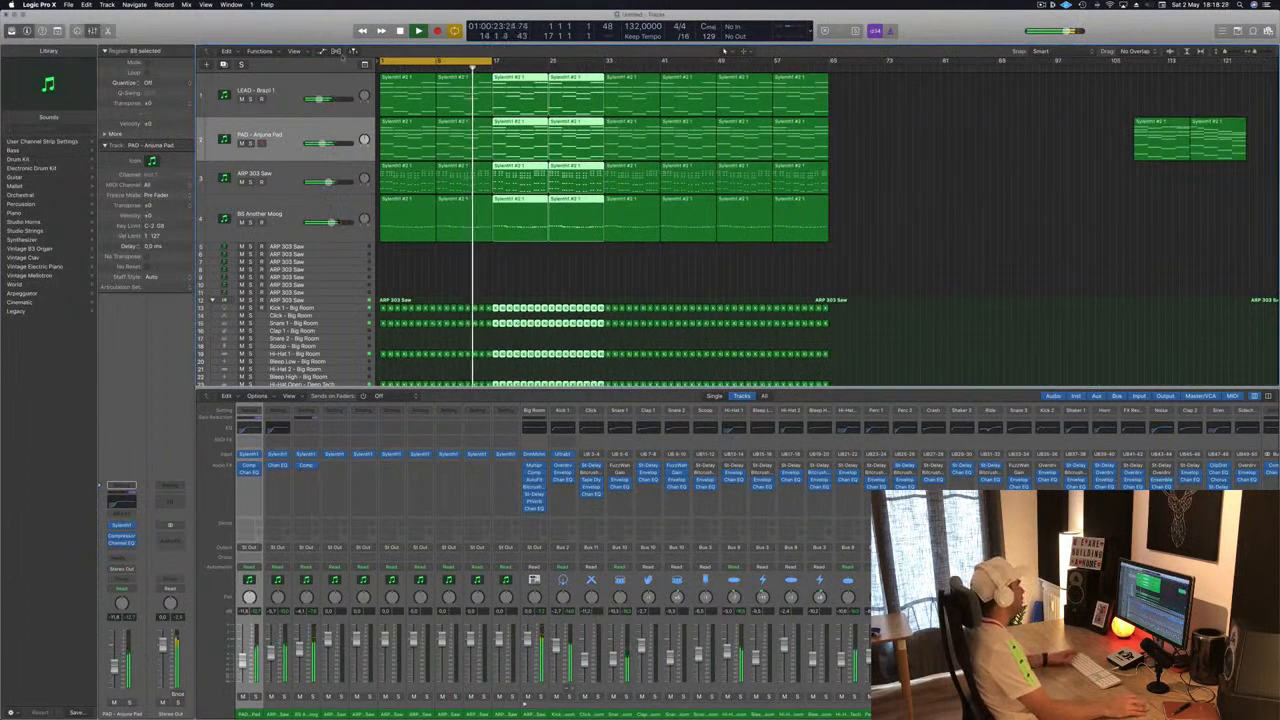
left_click(295, 51)
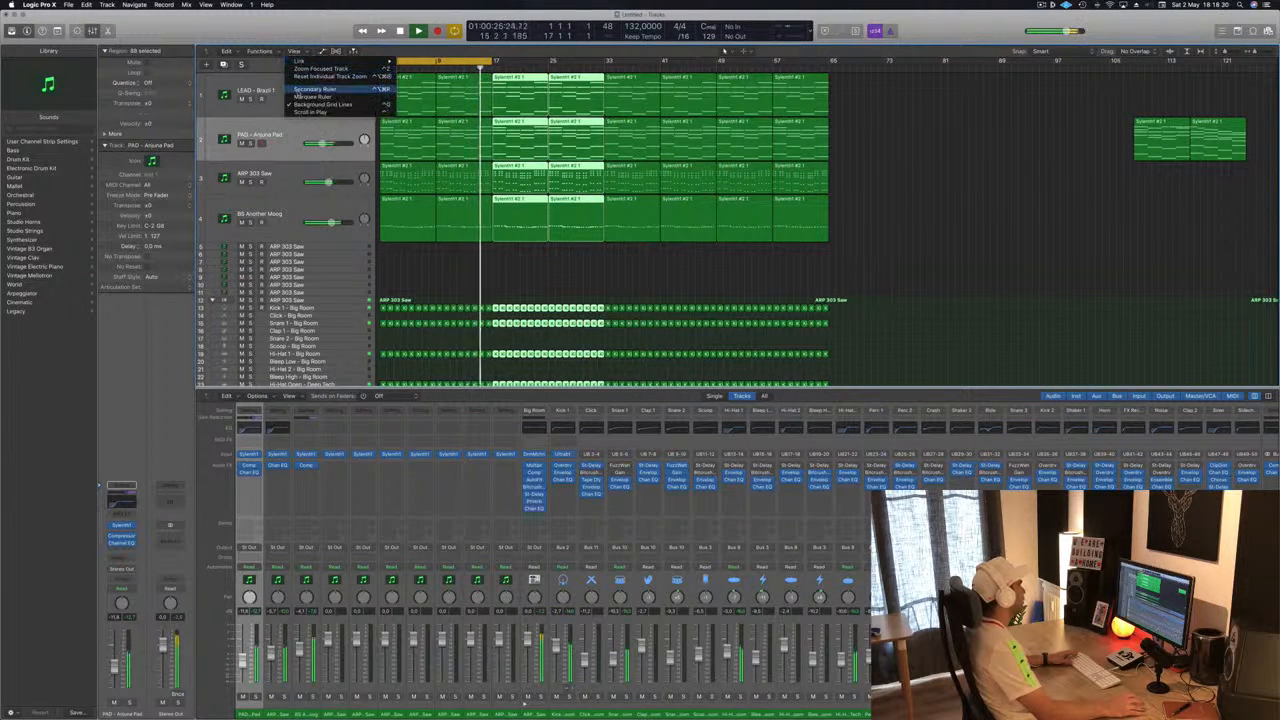
left_click(310, 89)
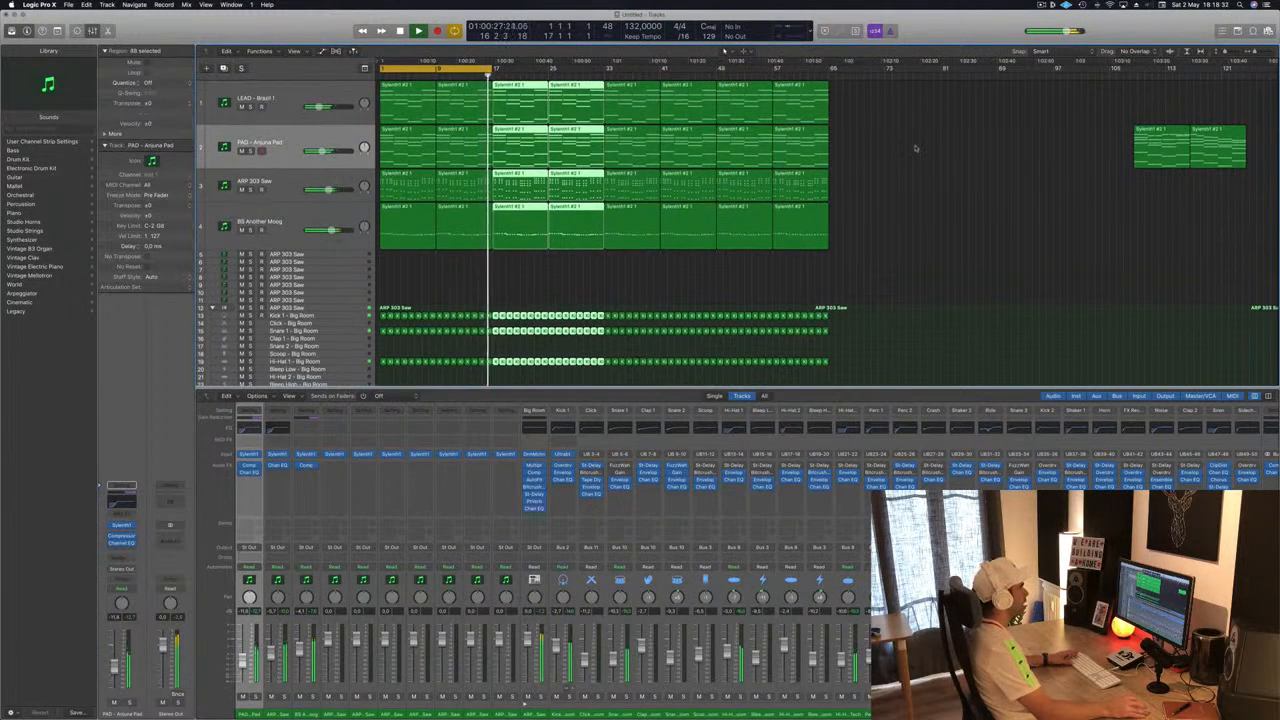
- Extend the cycle range across the whole repeated section and play it
left_click(915, 148)
left_click_drag(494, 67, 831, 87)
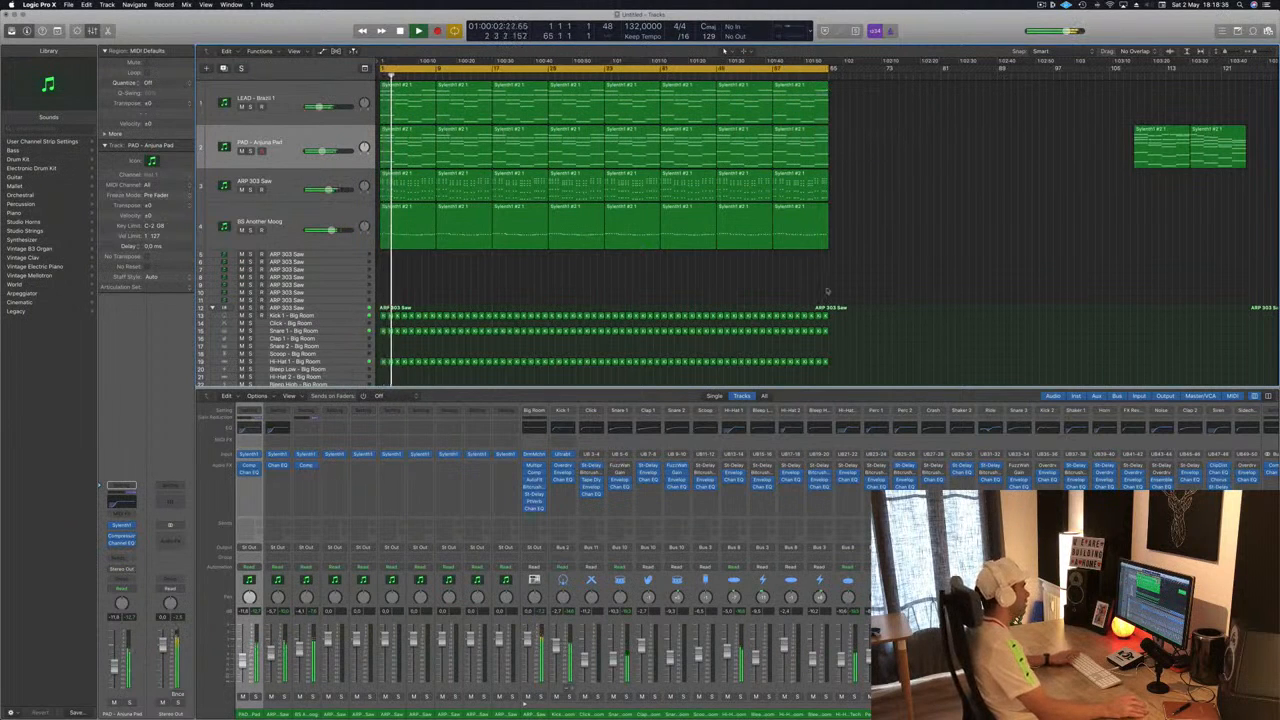
key("space")
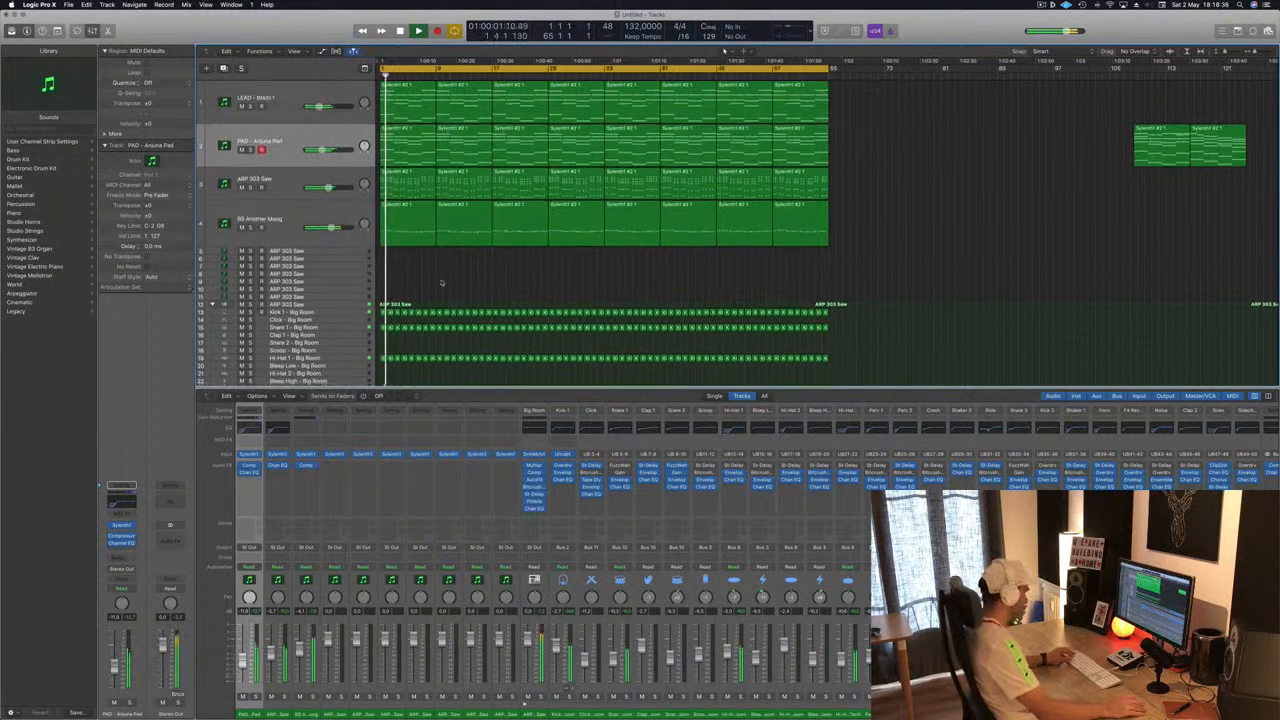
- Load the 000-Mega Saw Riser With noise channel strip setting onto the first ARP 303 Saw sub-track
scroll(443, 283, "down", 2)
scroll(442, 281, "down", 1)
scroll(438, 261, "up", 2)
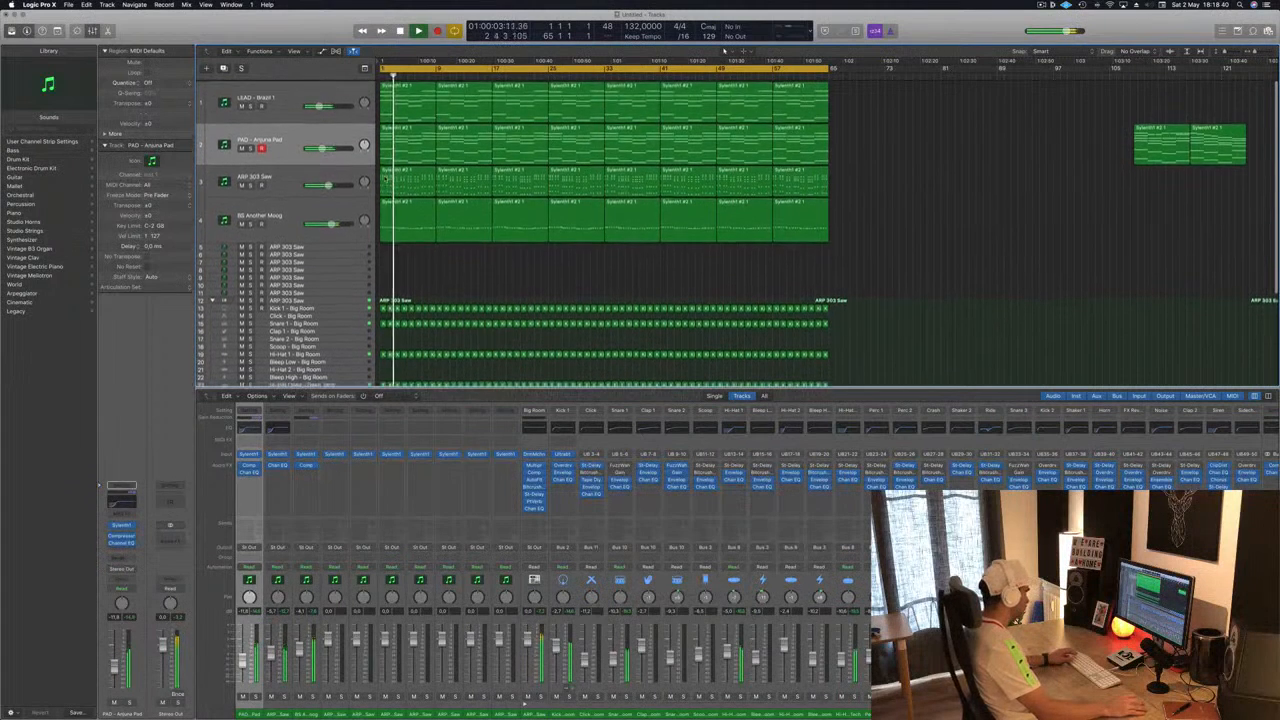
left_click(321, 131)
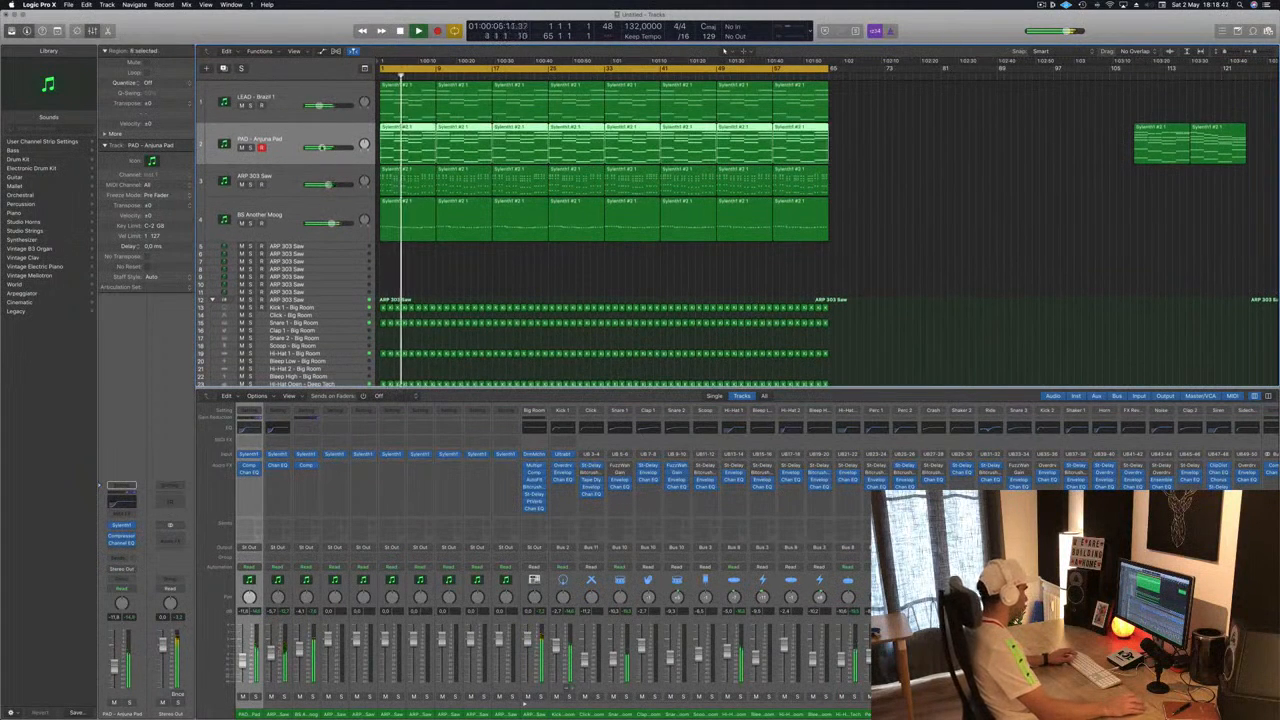
left_click(324, 245)
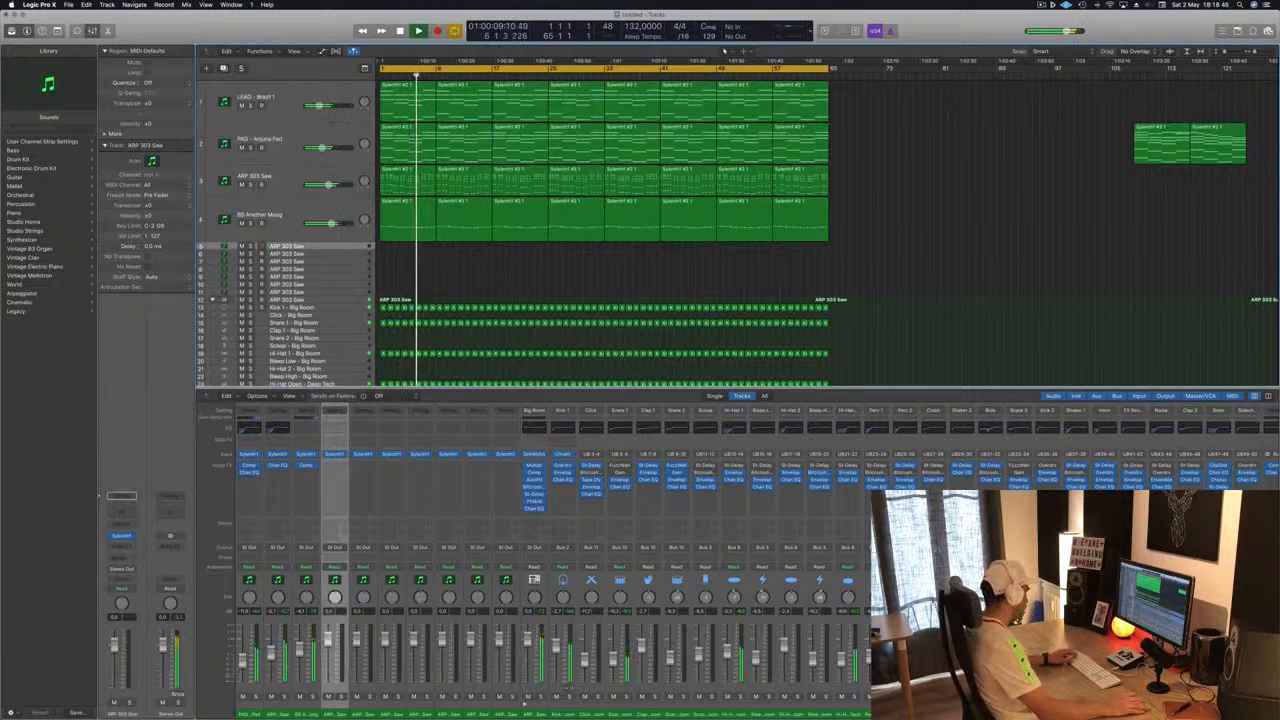
left_click(121, 496)
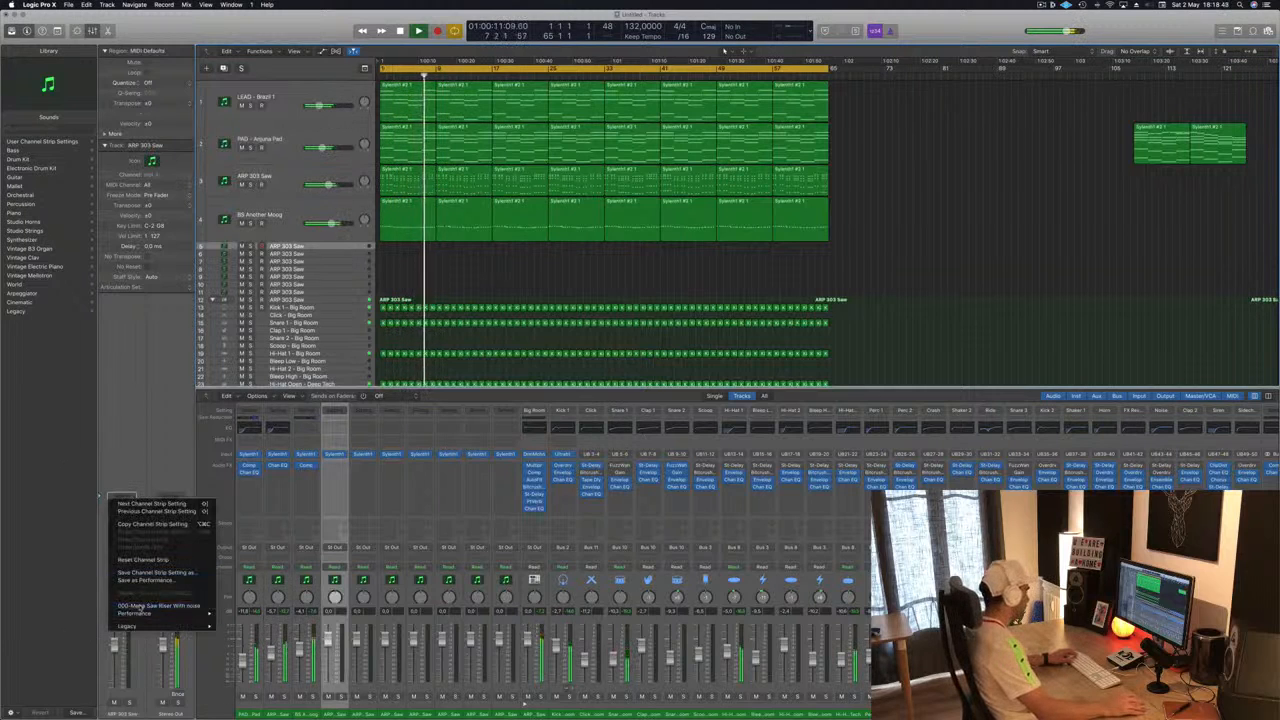
left_click(143, 606)
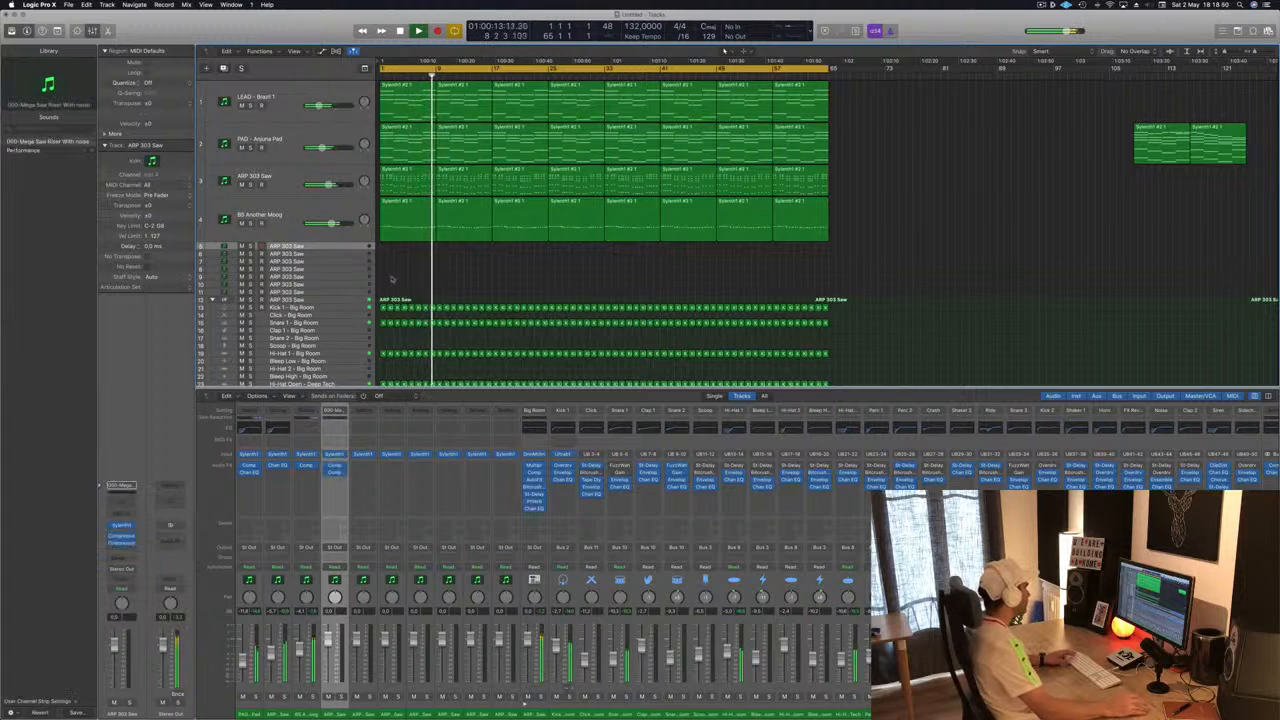
- Copy the PAD's first region onto the riser track and delete its later notes in the Piano Roll
left_click_drag(405, 145, 406, 250)
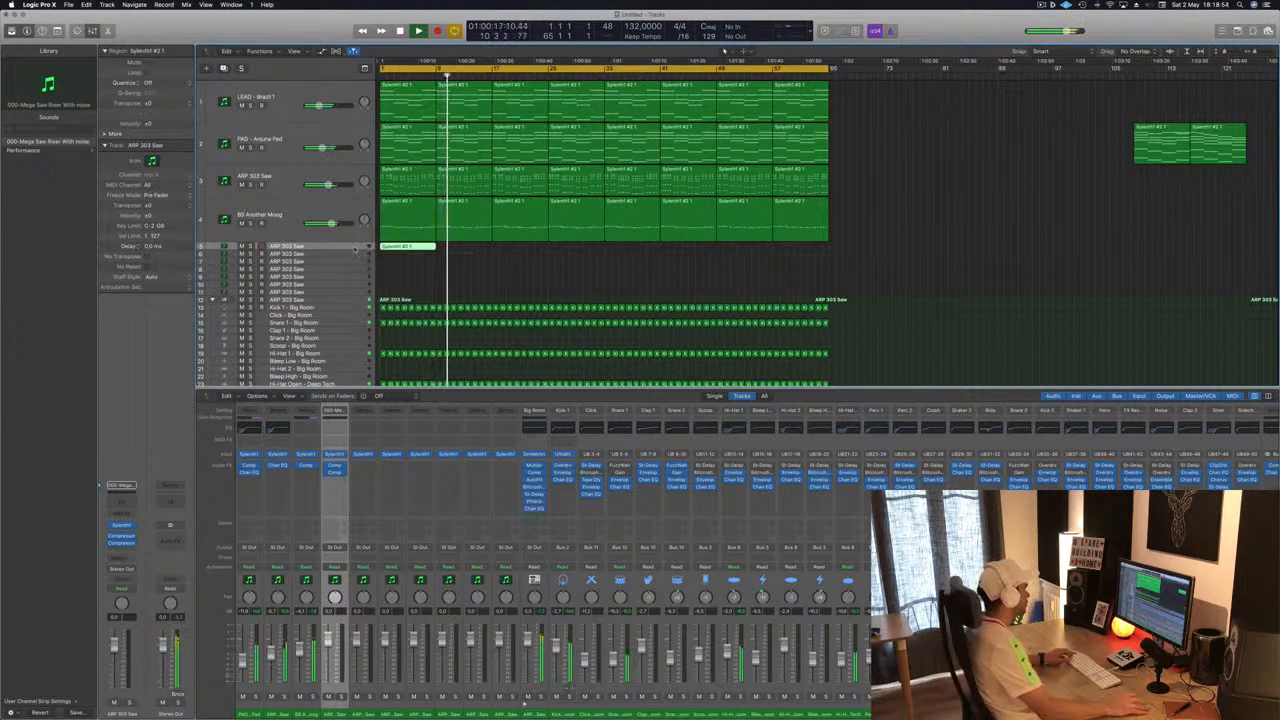
double_click(404, 248)
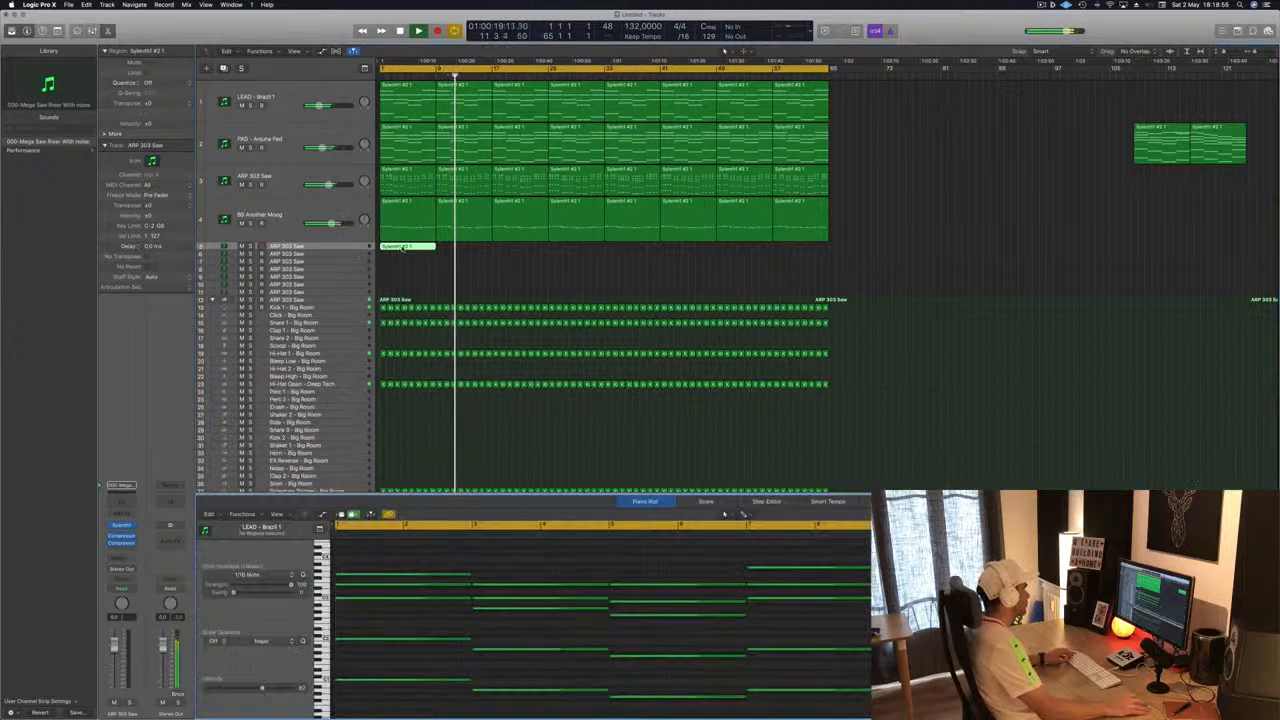
left_click_drag(493, 566, 716, 688)
key("Delete")
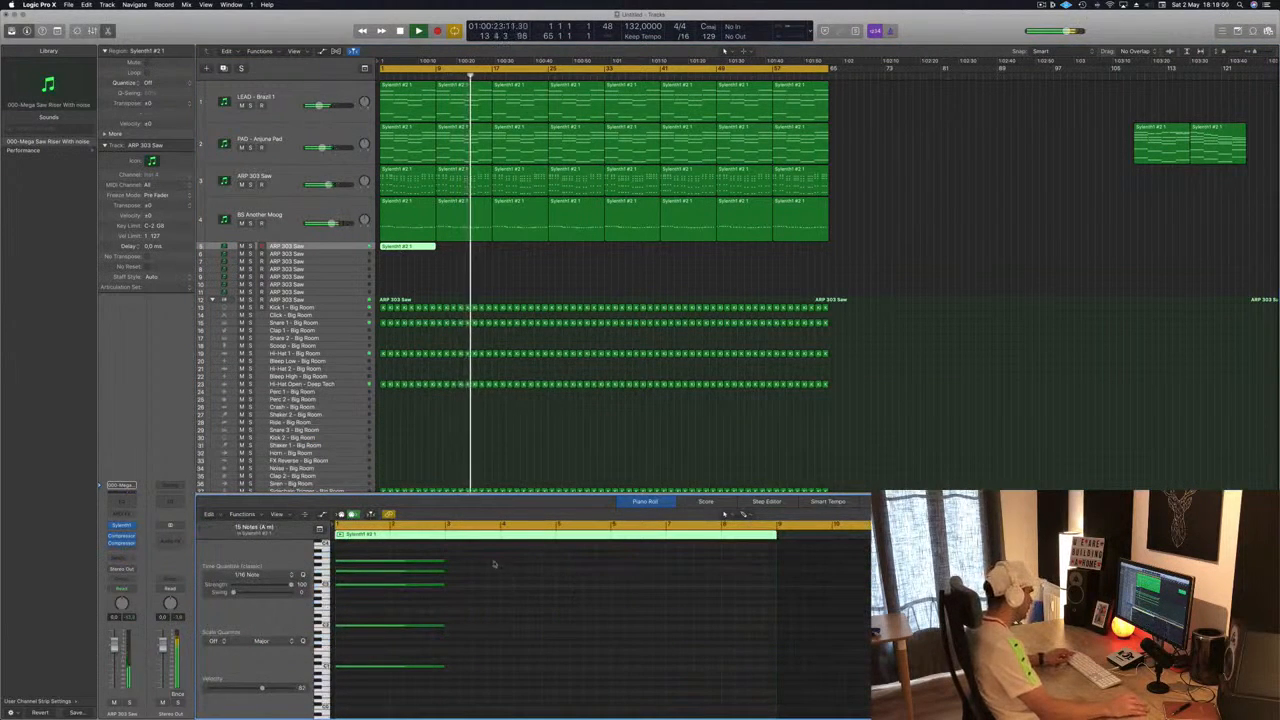
- Select the remaining riser notes and lengthen them to the end of the region
left_click_drag(492, 552, 336, 680)
left_click_drag(444, 562, 774, 592)
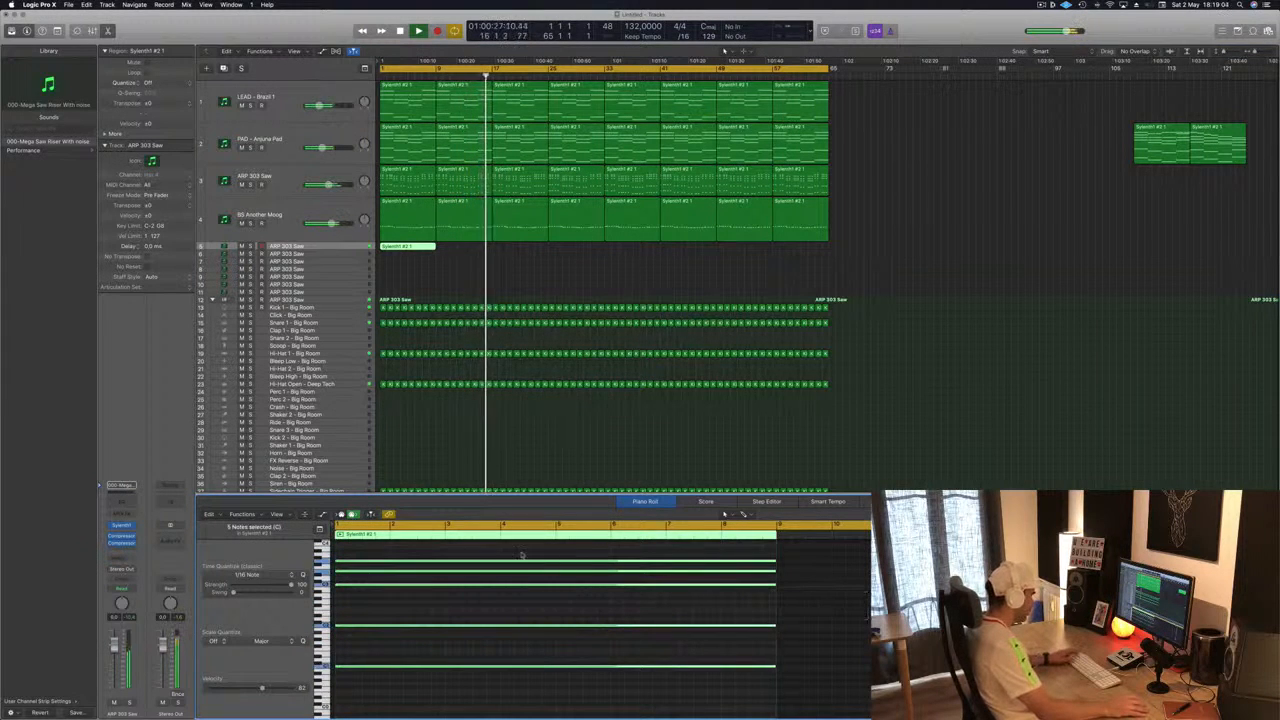
- Delete all but one of the riser notes in the Piano Roll and play the riser back
left_click_drag(497, 647, 497, 683)
key("Delete")
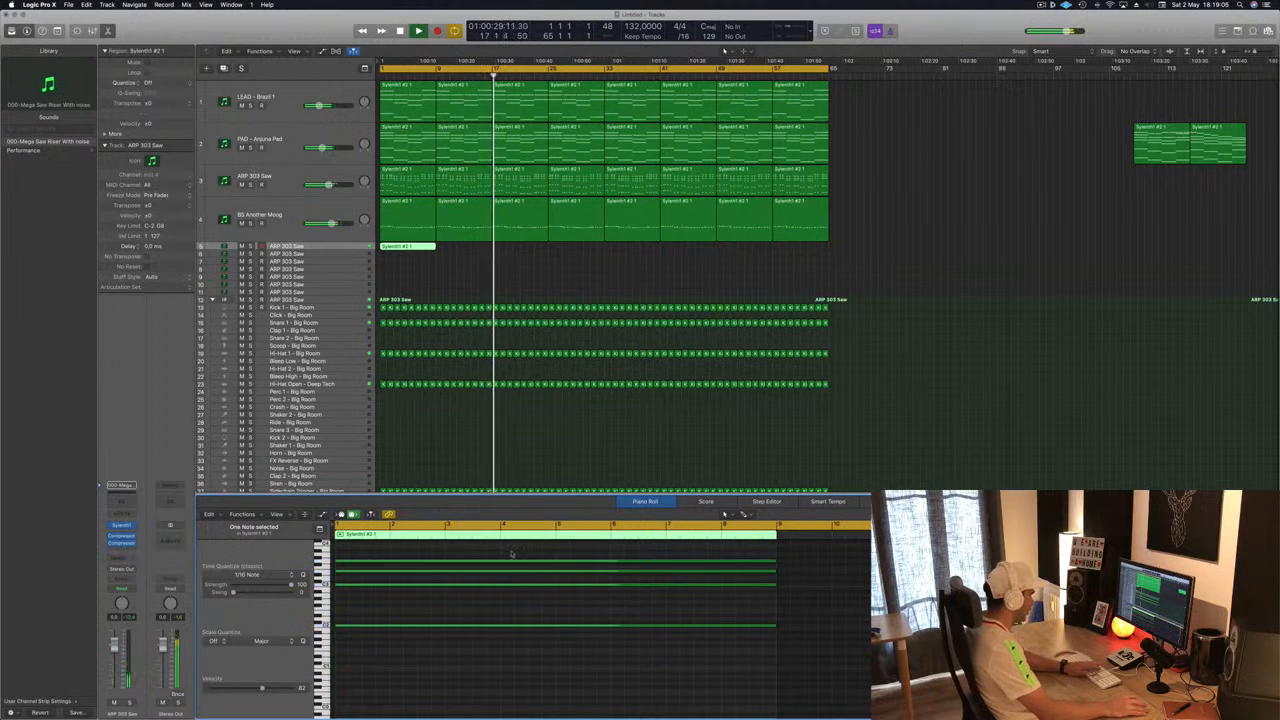
left_click_drag(512, 554, 567, 592)
key("Delete")
key("space")
key("space")
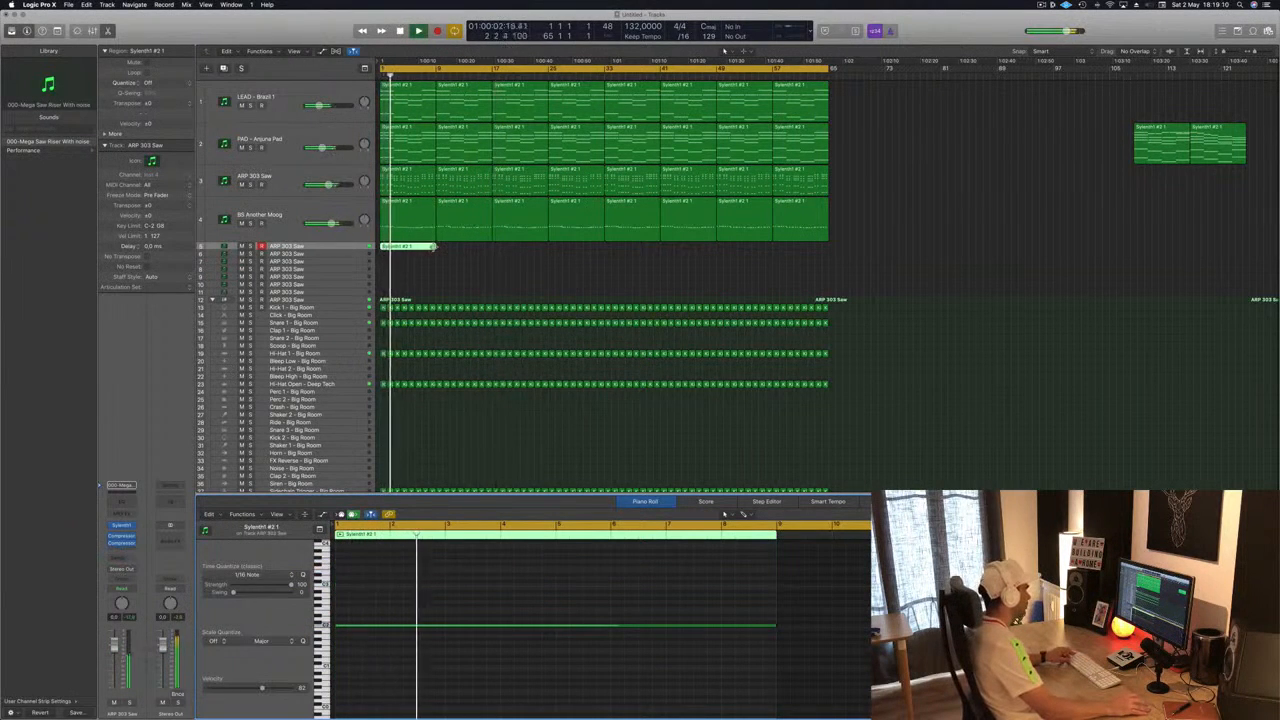
- Lengthen the riser region to about two bars and stretch its remaining note to the region's end
left_click_drag(432, 248, 490, 250)
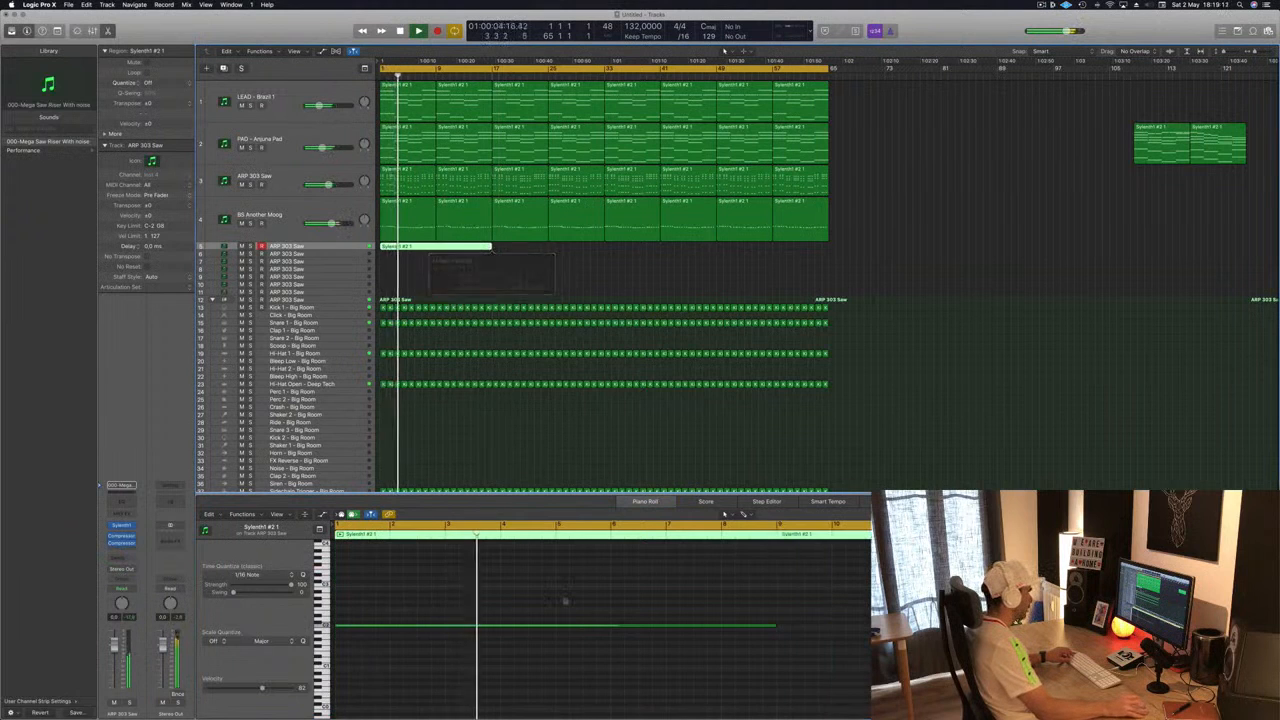
scroll(773, 629, "left", 2)
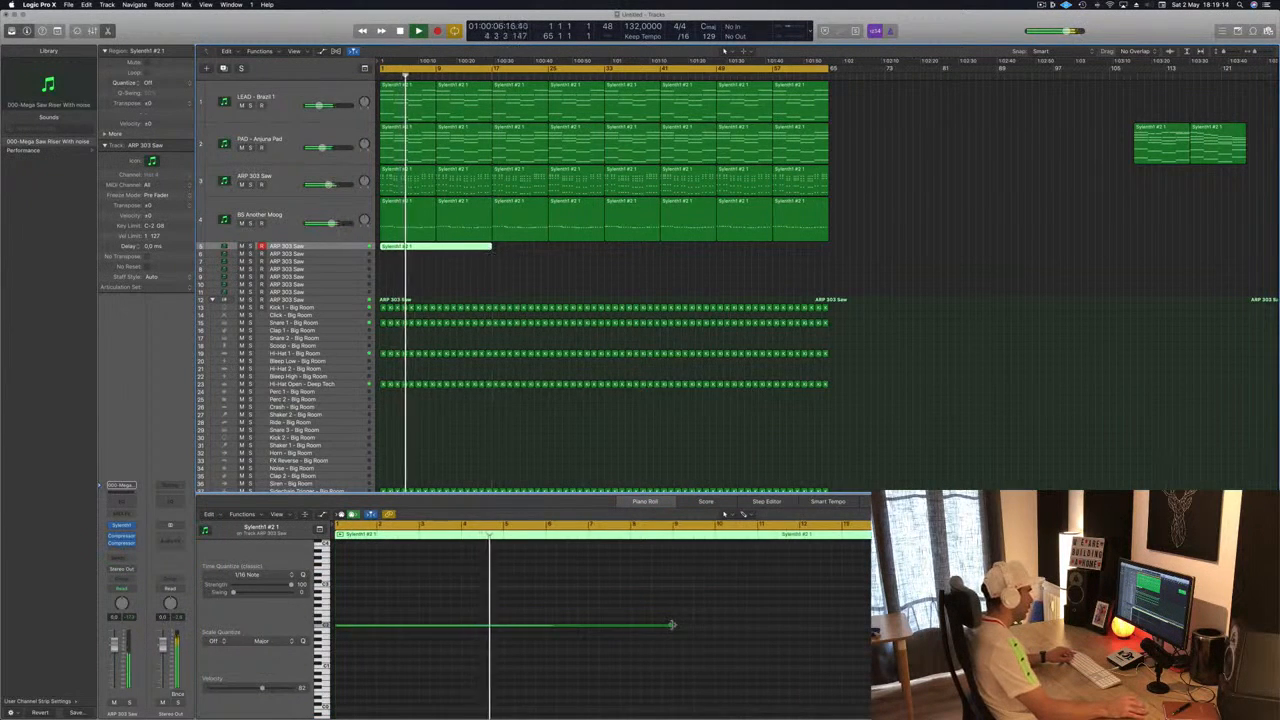
left_click_drag(672, 625, 870, 626)
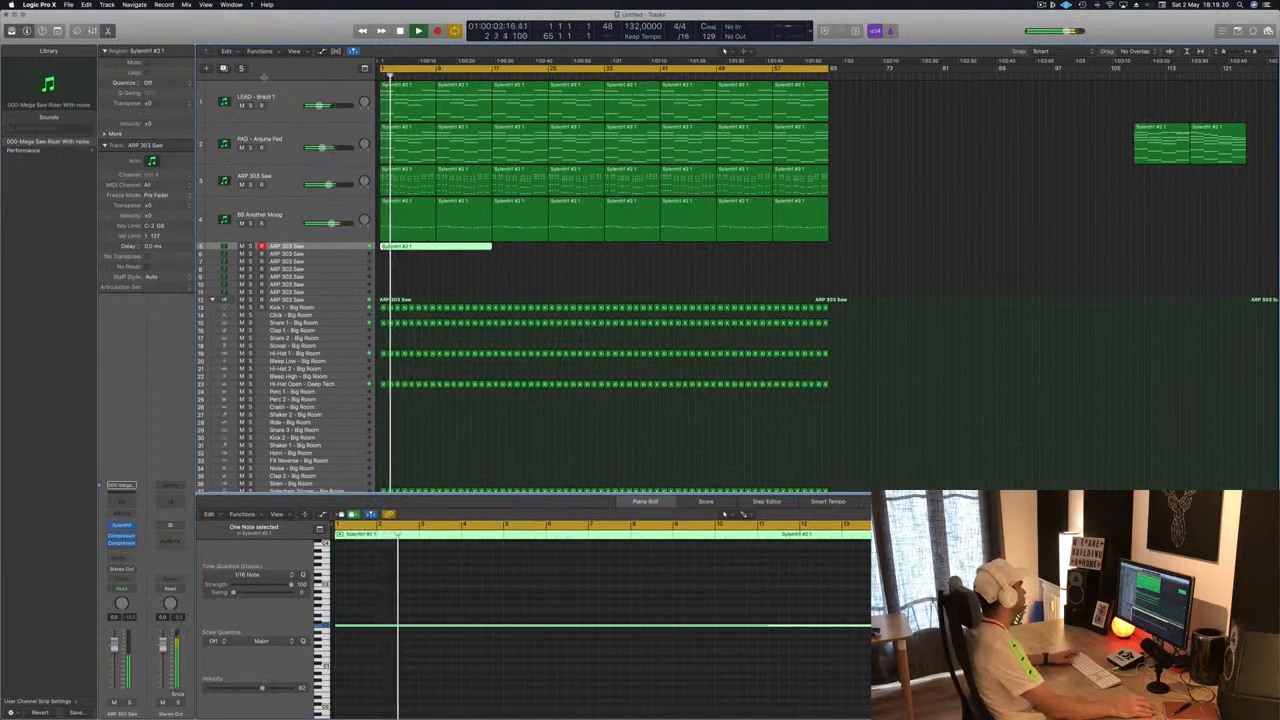
- Return to the start and briefly solo the riser track to audition it, unsoloing it again
key("ctrl+alt+super+t")
key("ctrl+z")
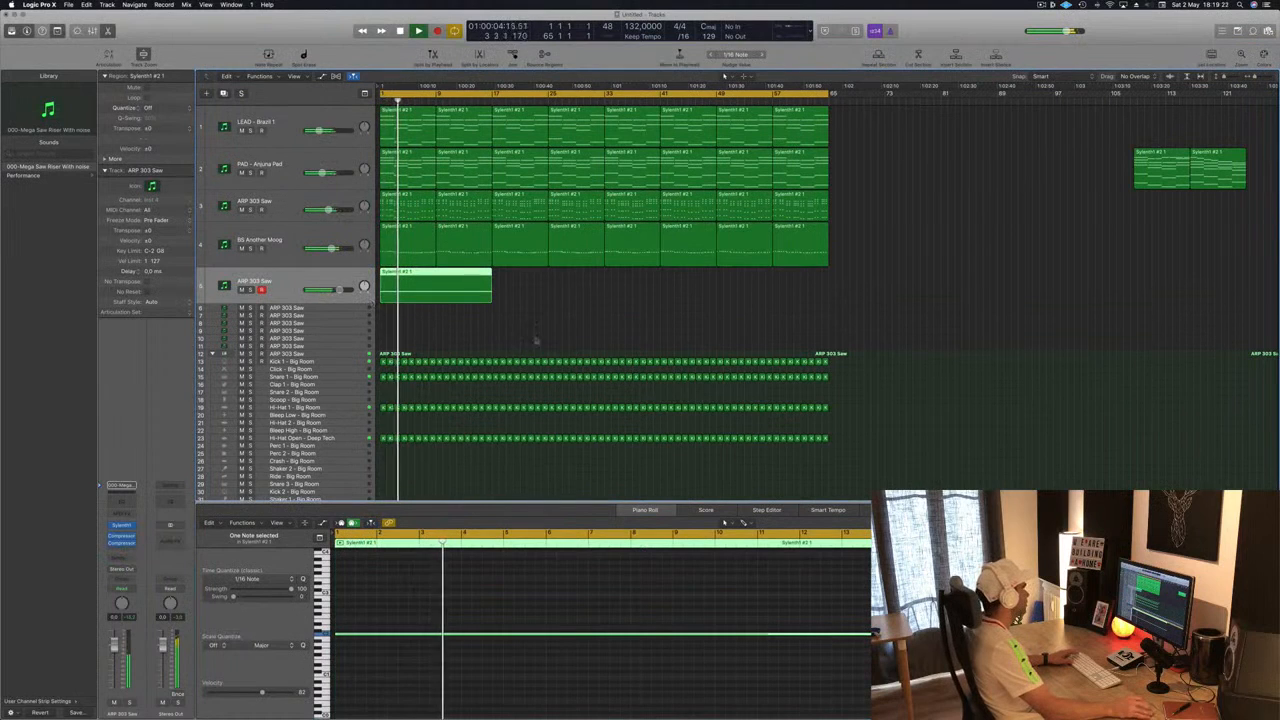
key("Return")
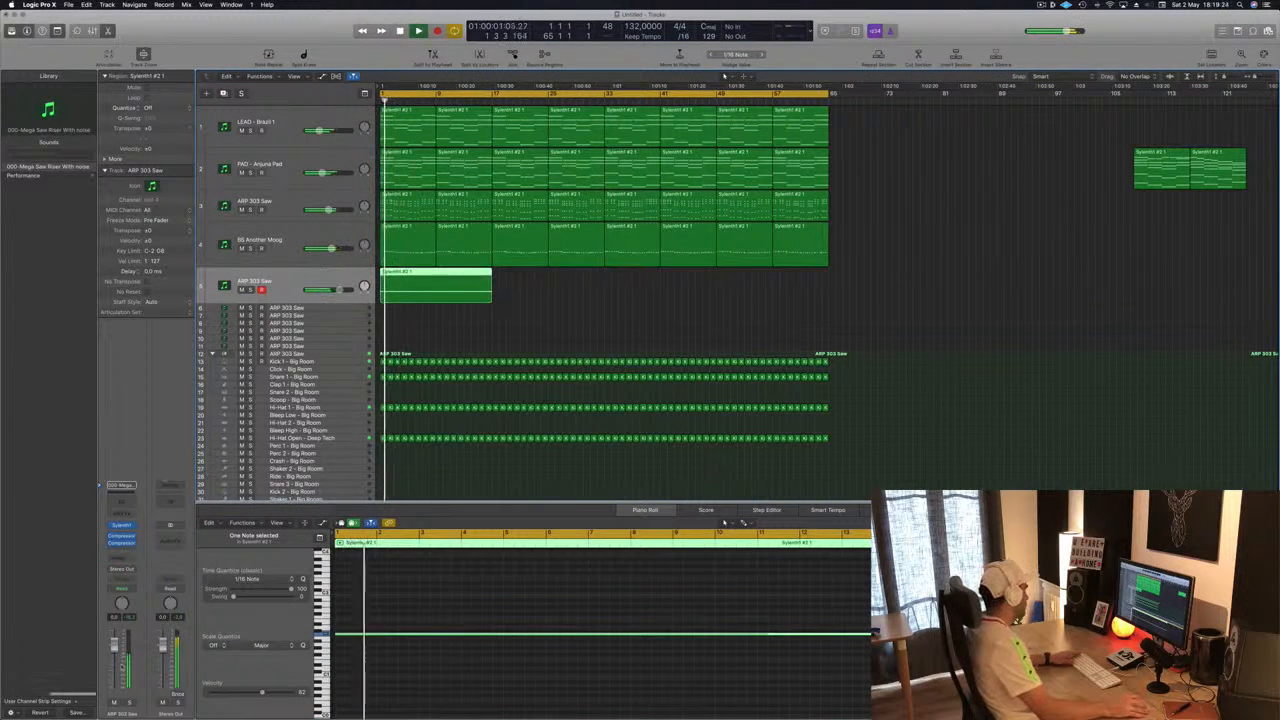
key("Return")
key("s")
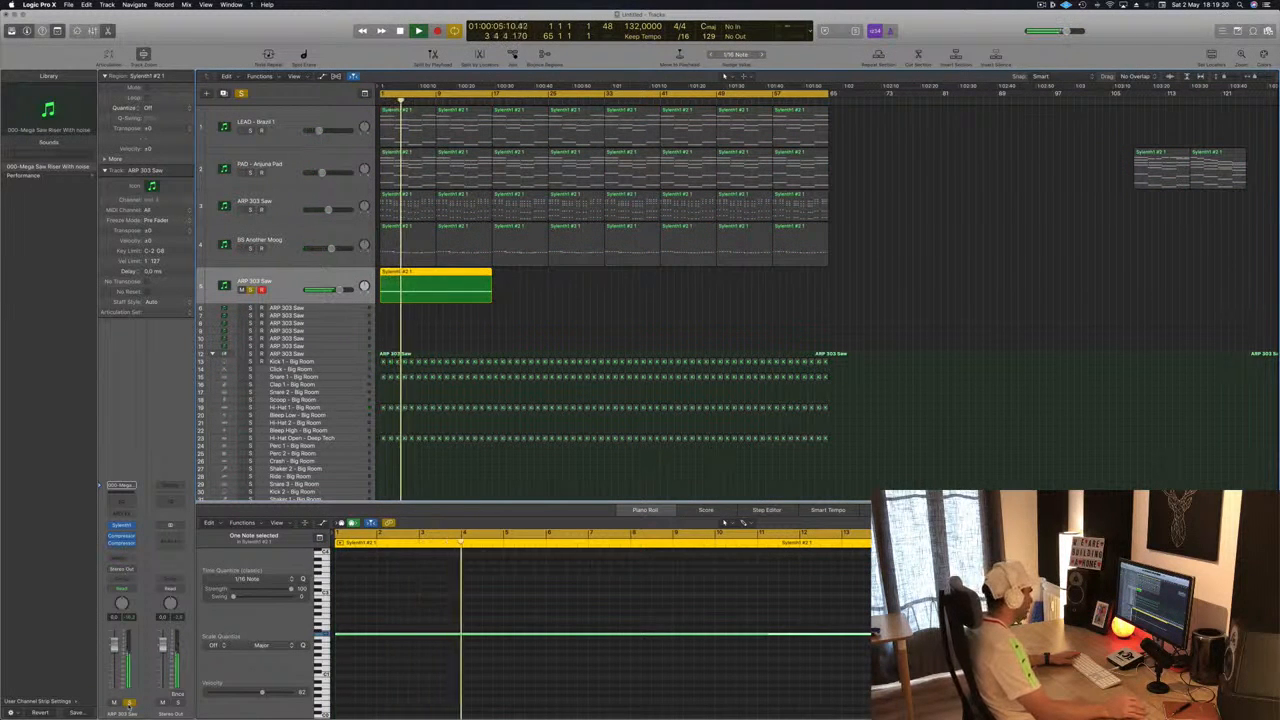
key("s")
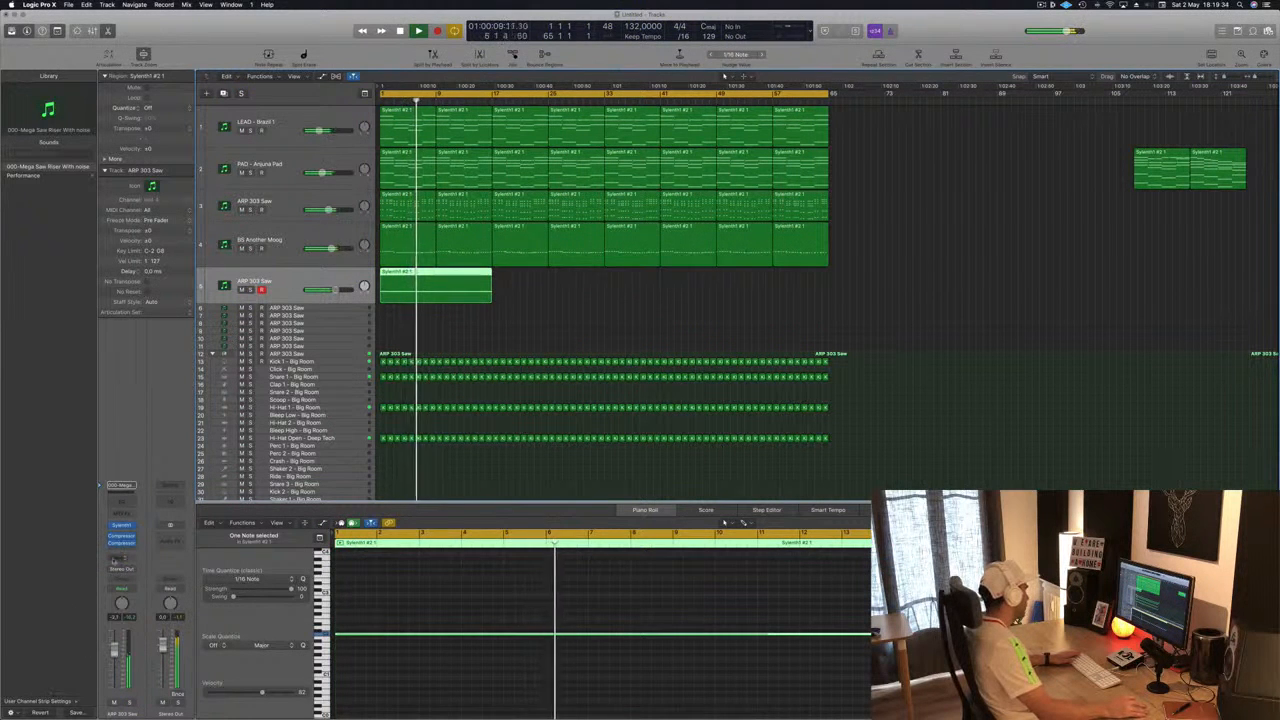
- Open the riser's Compressor and set its side chain to Bus 6, the Sidechain Trigger – Big Room bus
left_click(121, 538)
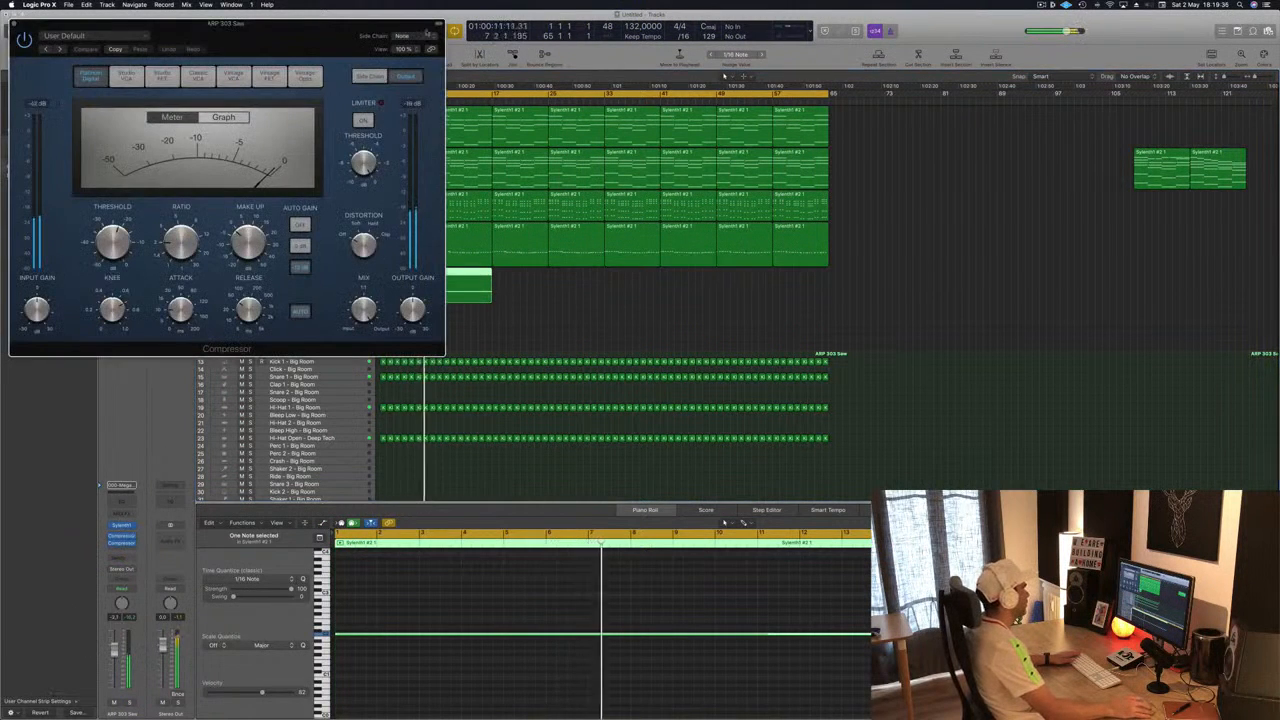
left_click(401, 36)
mouse_move(400, 64)
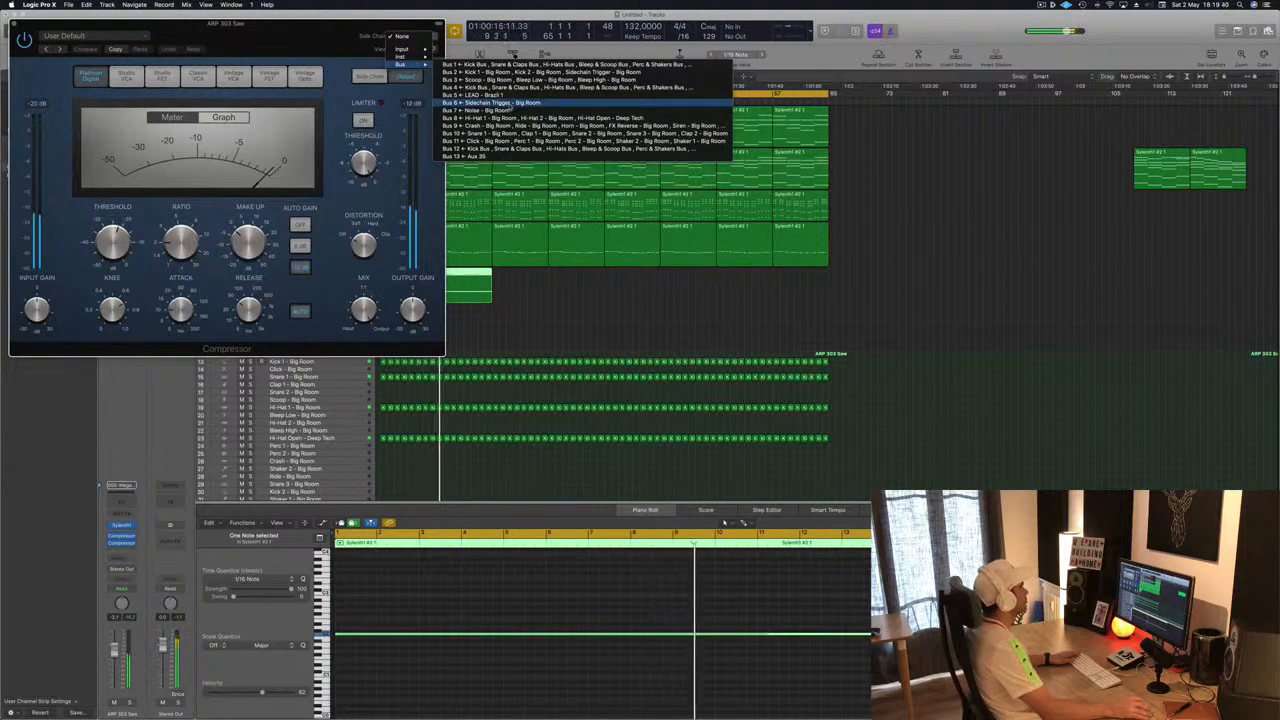
left_click(490, 102)
left_click_drag(300, 22, 792, 134)
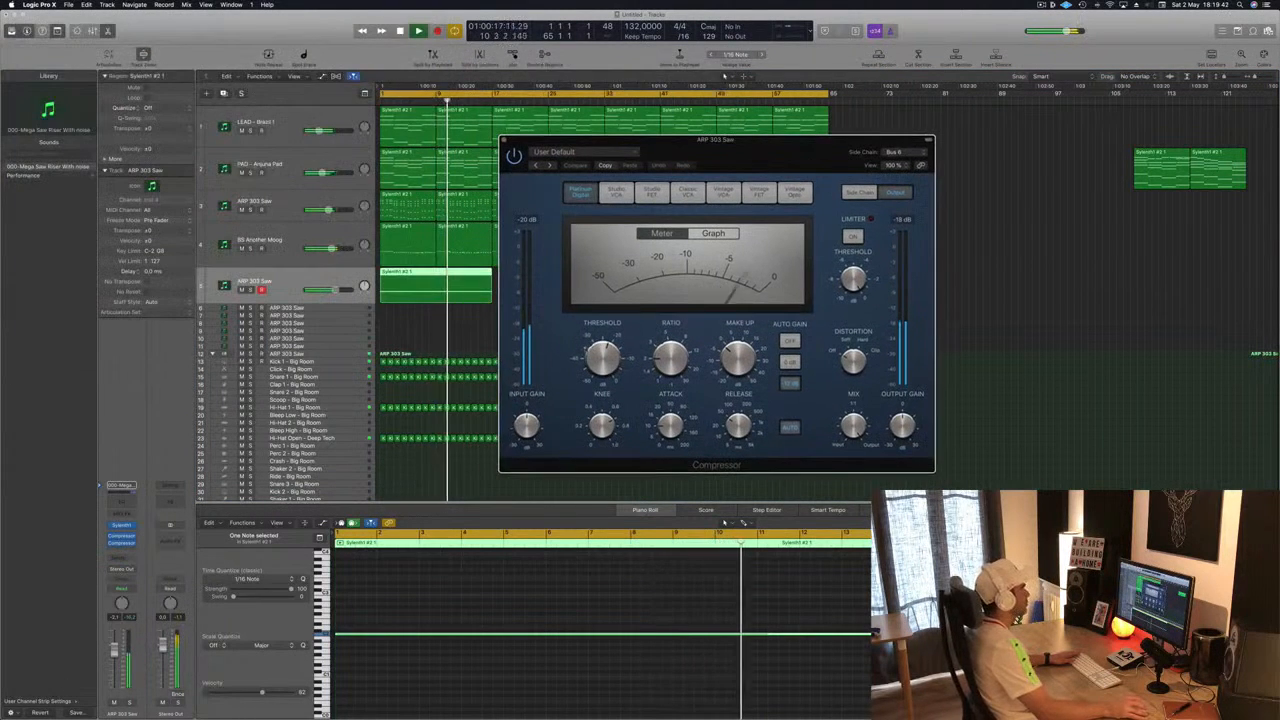
left_click_drag(605, 380, 605, 382)
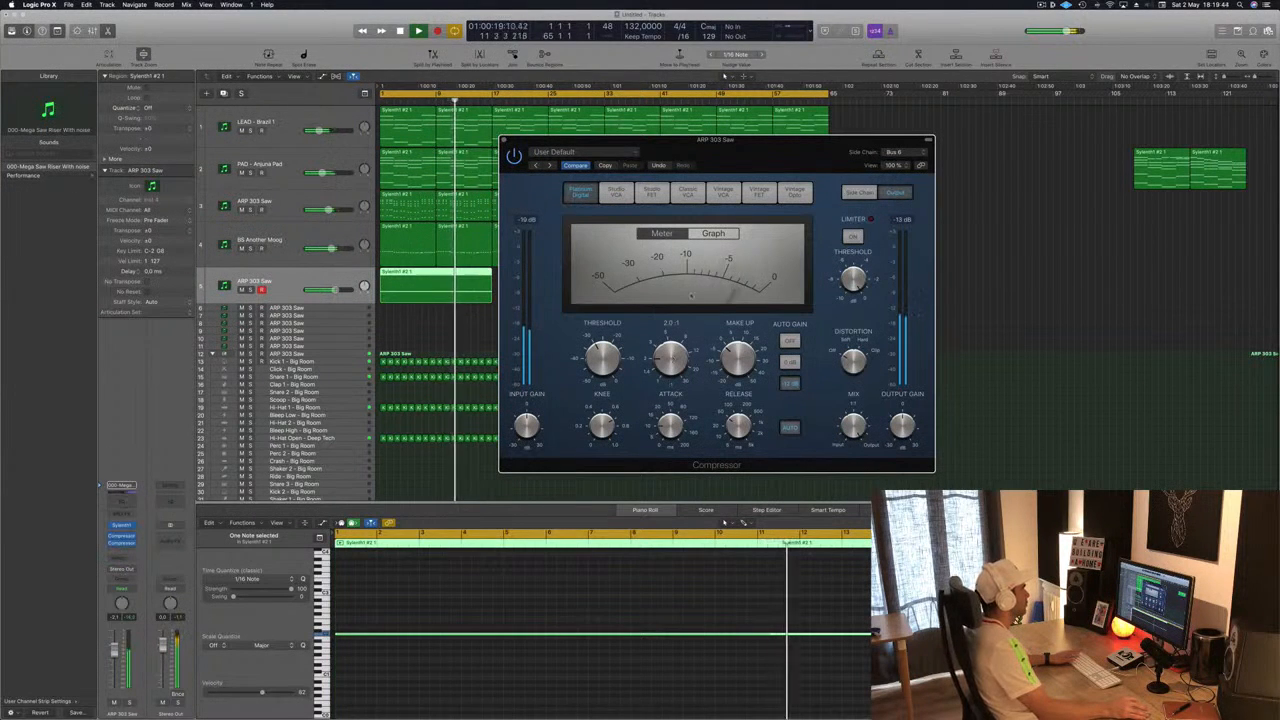
key("Return")
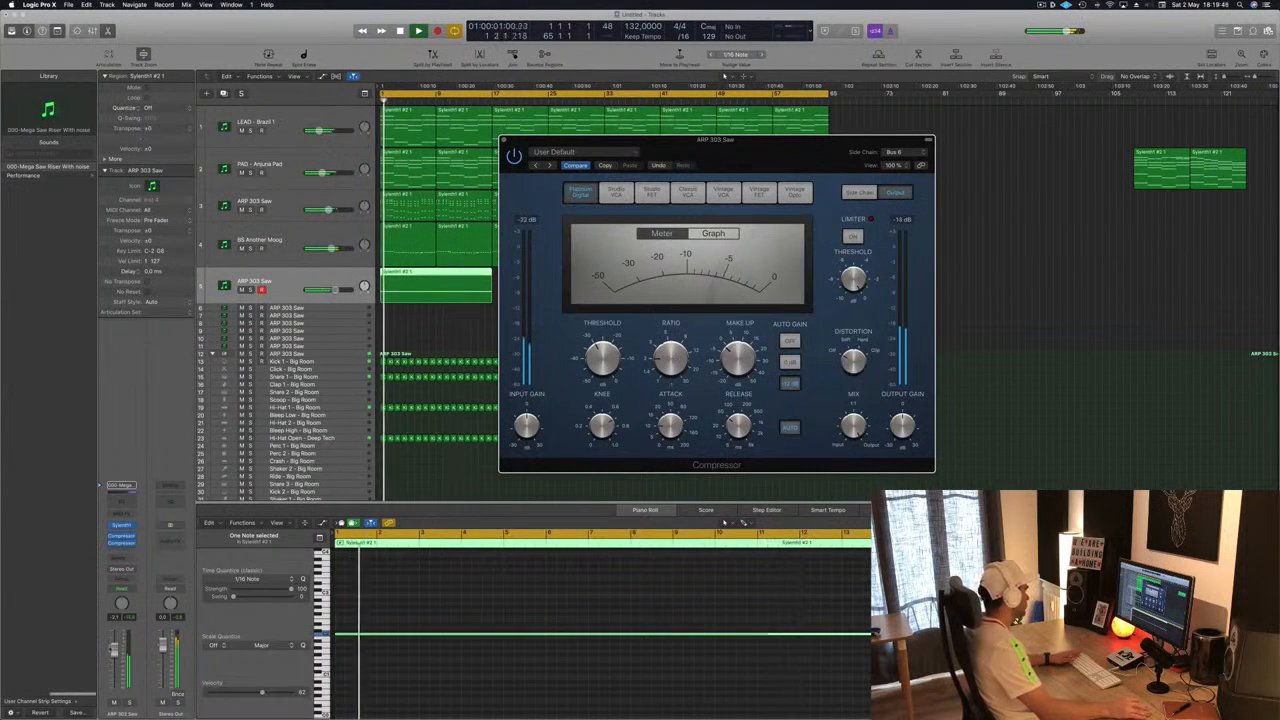
- Add an effect send from the riser channel to the Bus 5 aux and close the Compressor
left_click_drag(114, 652, 114, 653)
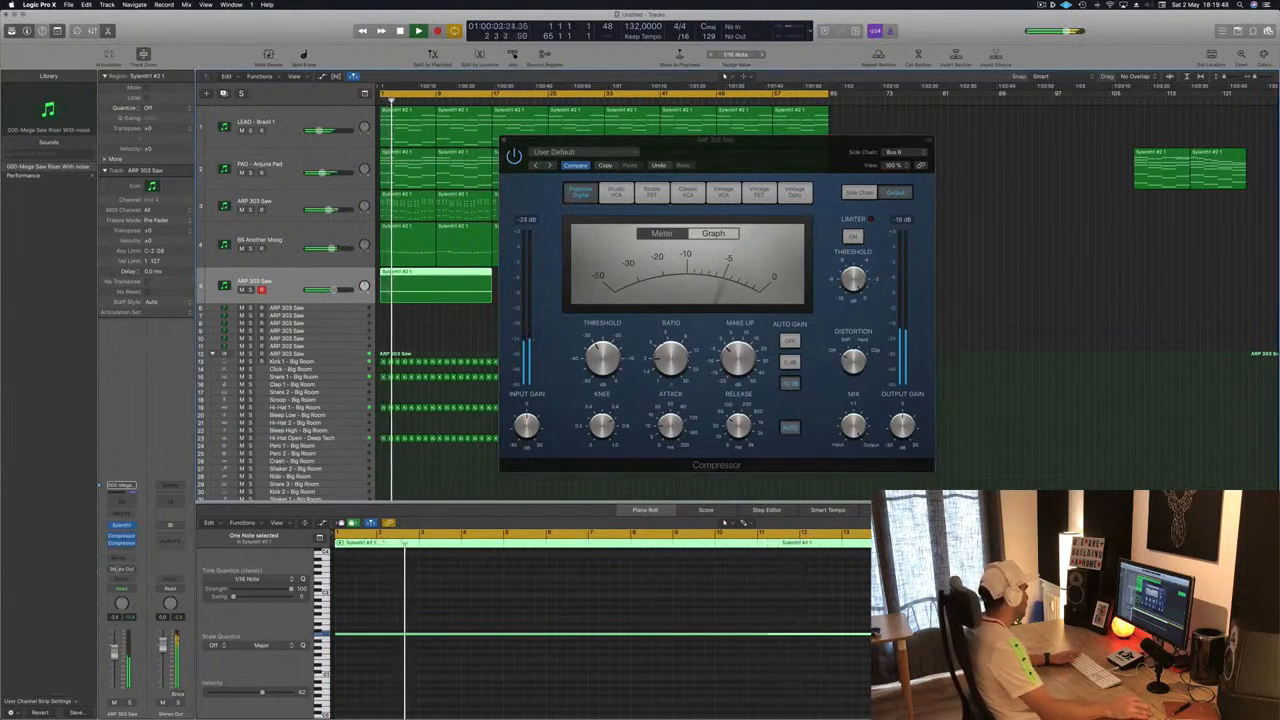
left_click(119, 556)
mouse_move(140, 576)
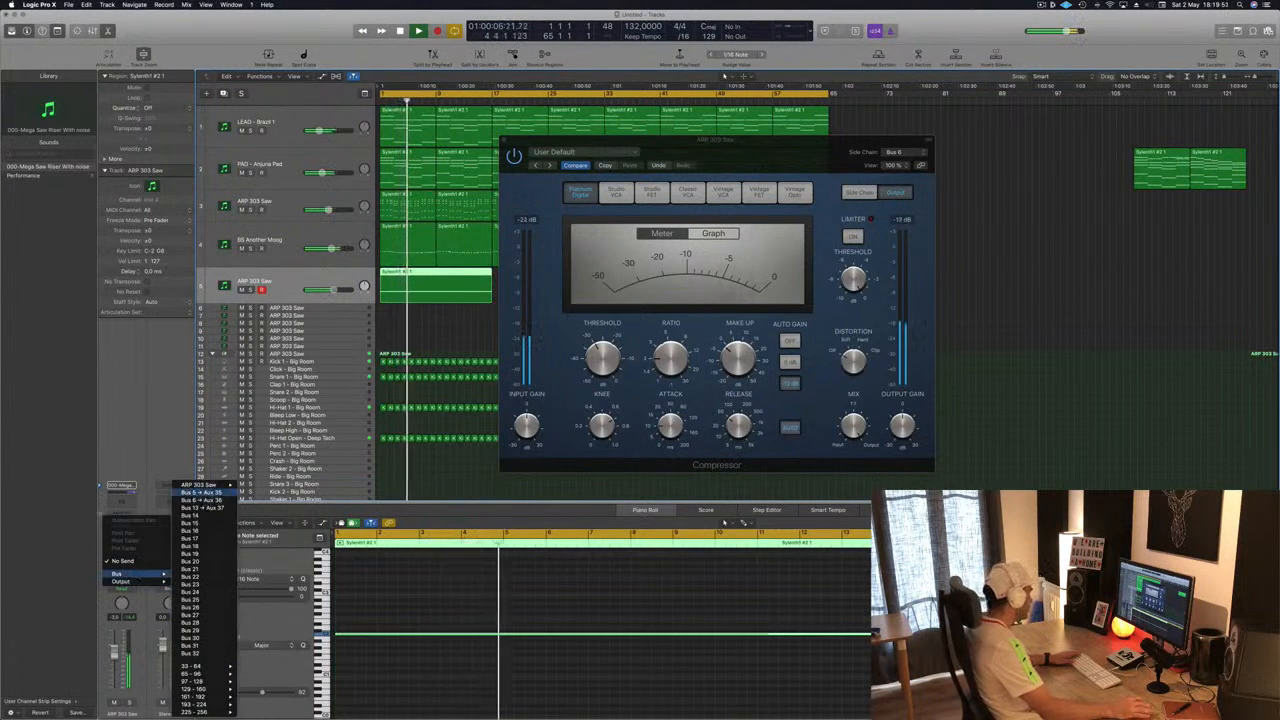
left_click(203, 496)
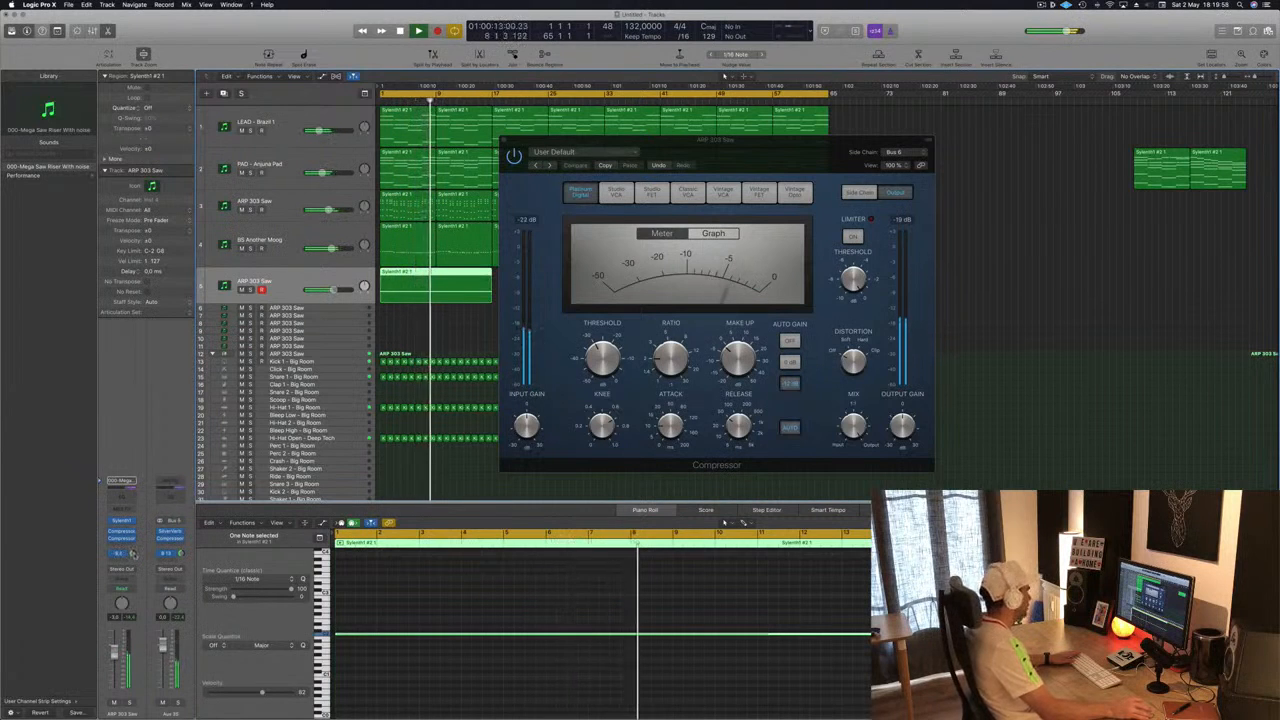
left_click_drag(502, 141, 577, 153)
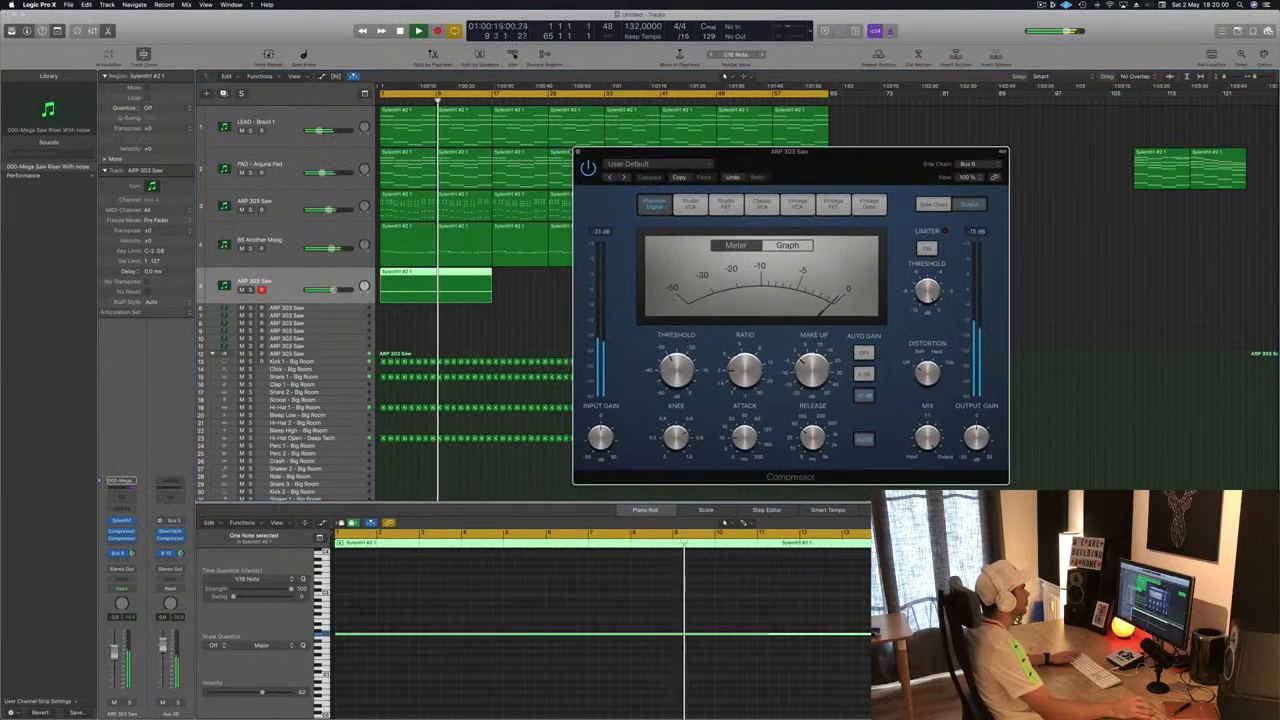
left_click(578, 153)
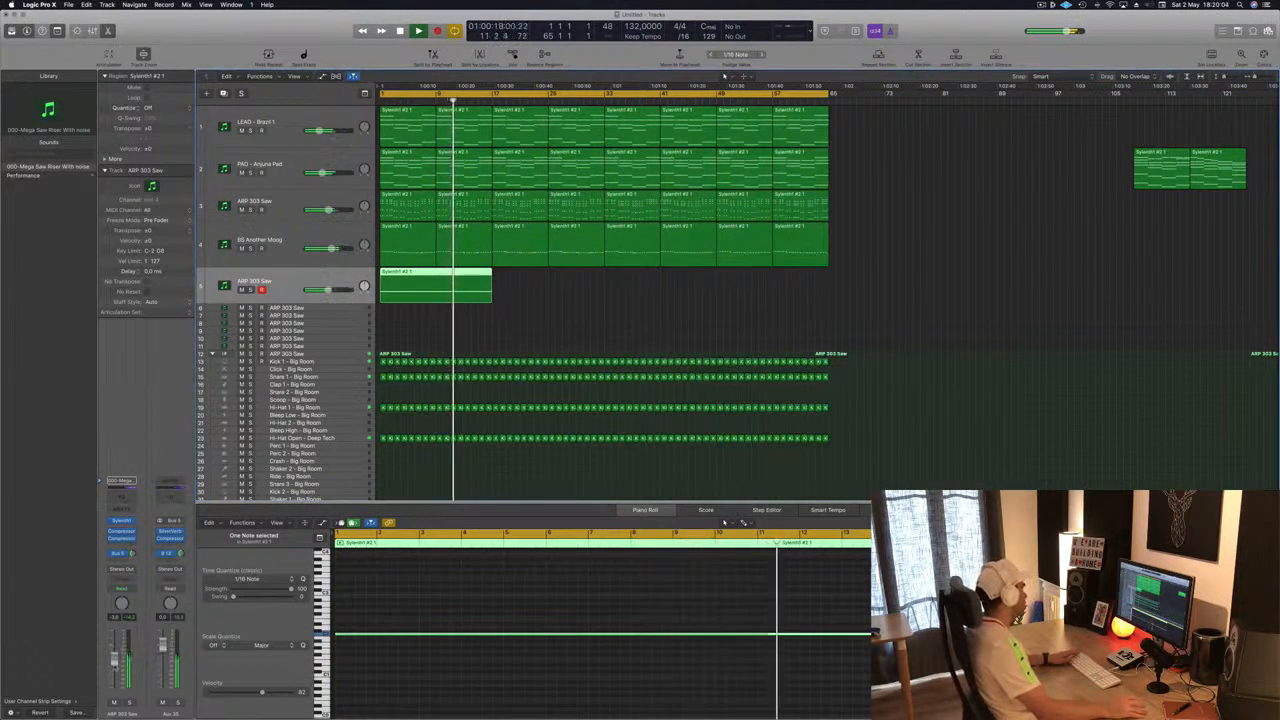
- Enable the Channel EQ low cut on the riser at 120 Hz and close the EQ
left_click(121, 497)
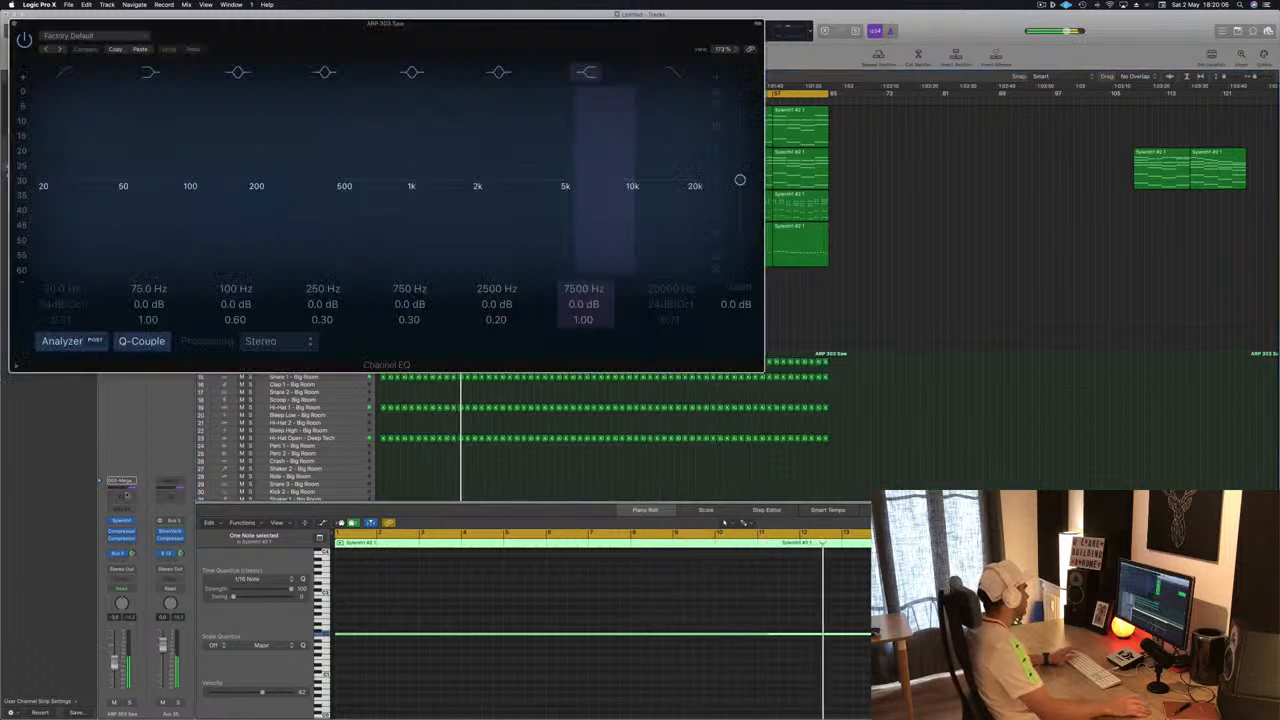
left_click(64, 73)
left_click_drag(45, 149, 209, 147)
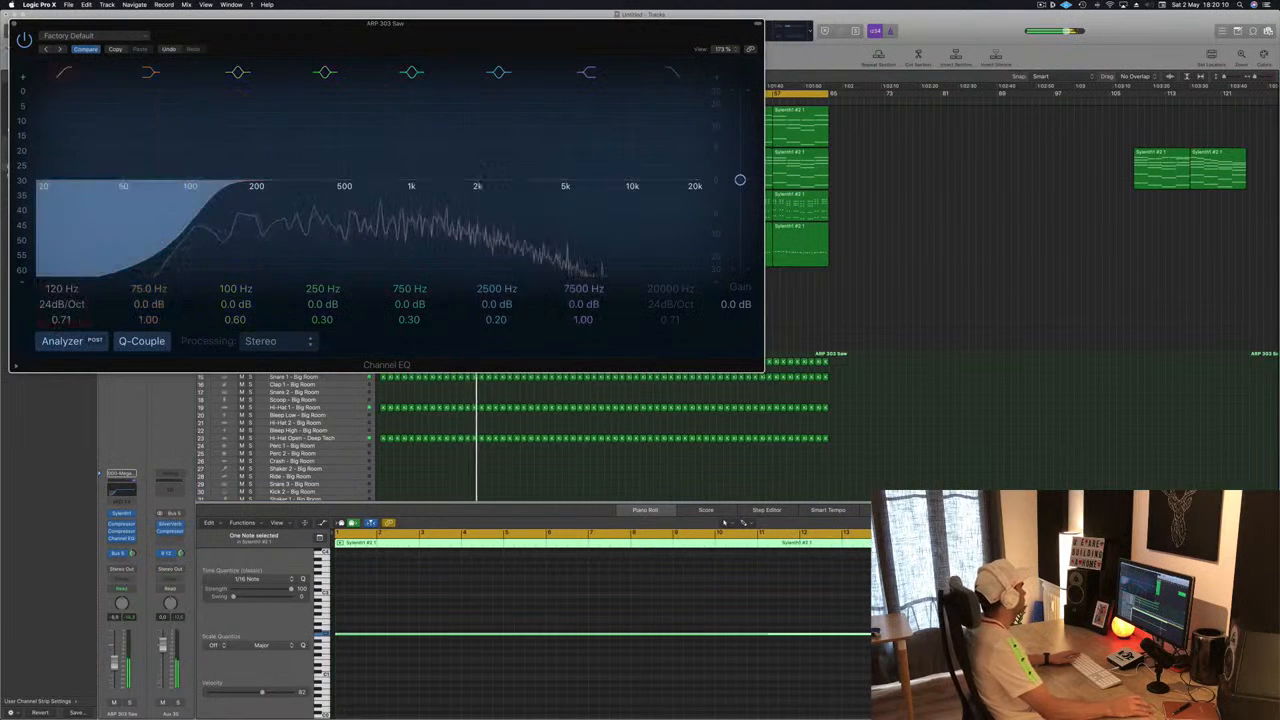
left_click(13, 23)
left_click(556, 311)
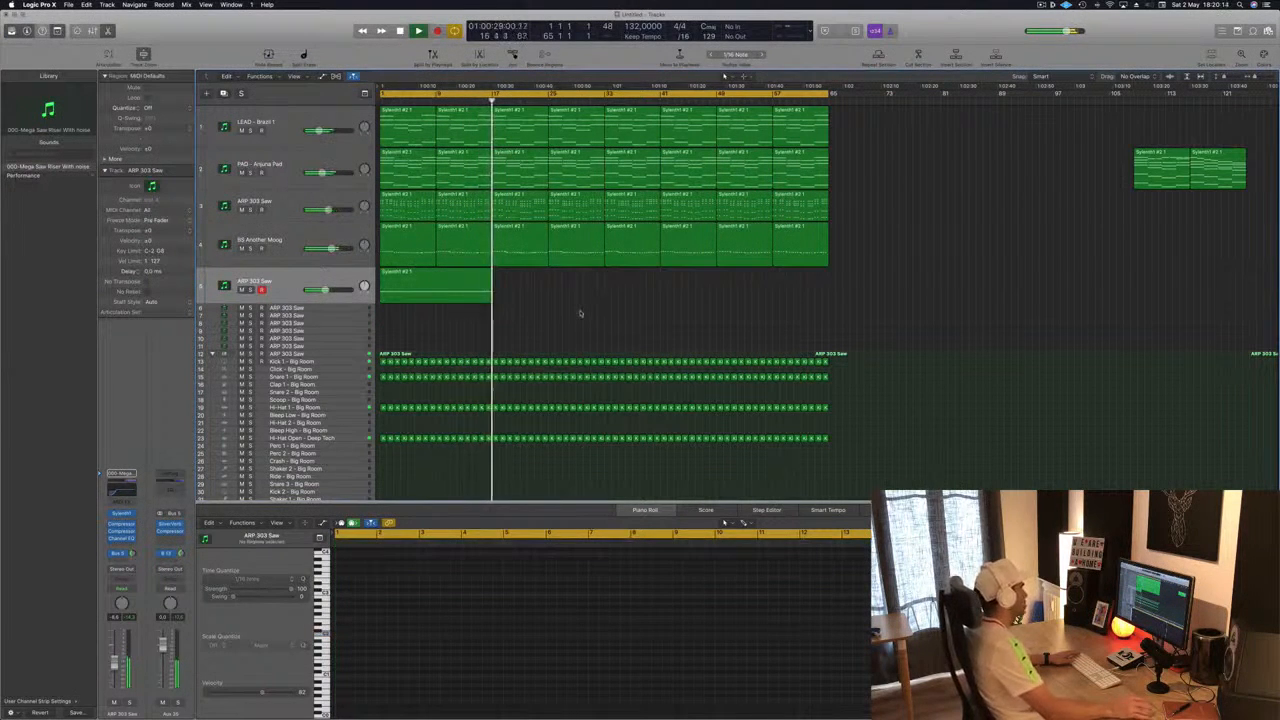
- Copy a kick region onto the Crash – Big Room track at bar 17 and play the section
scroll(438, 449, "down", 3)
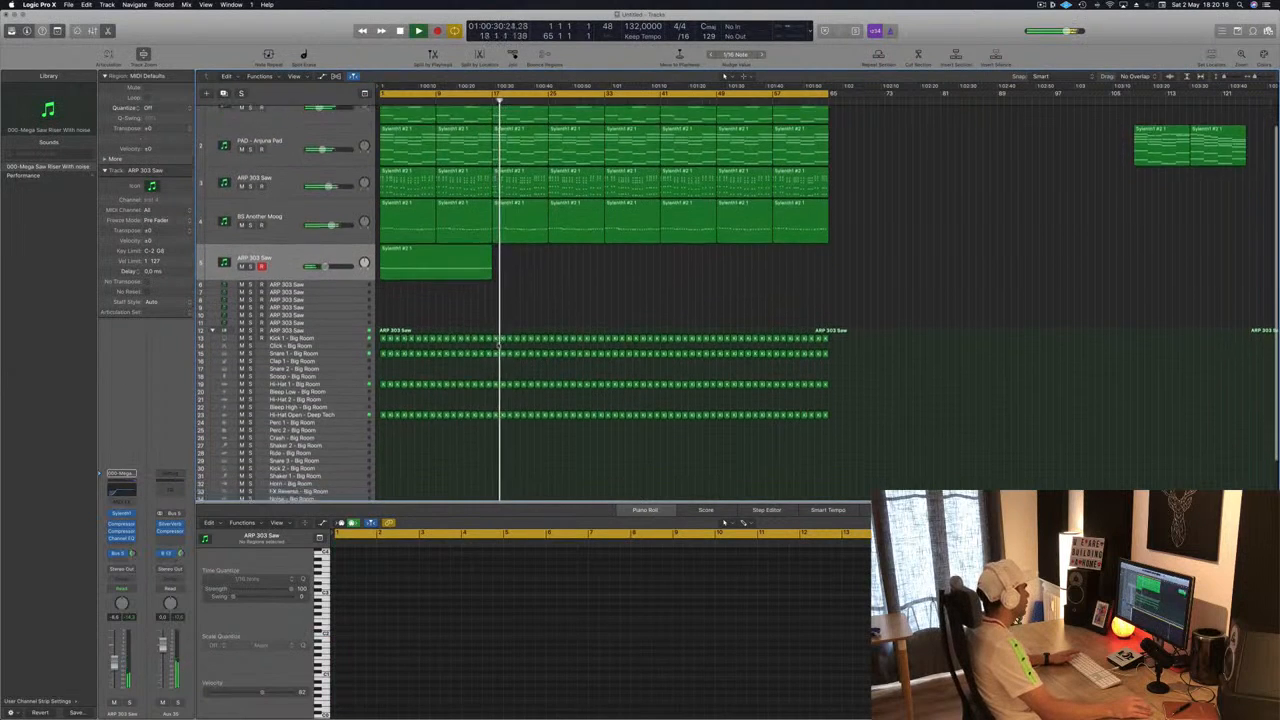
scroll(438, 449, "down", 2)
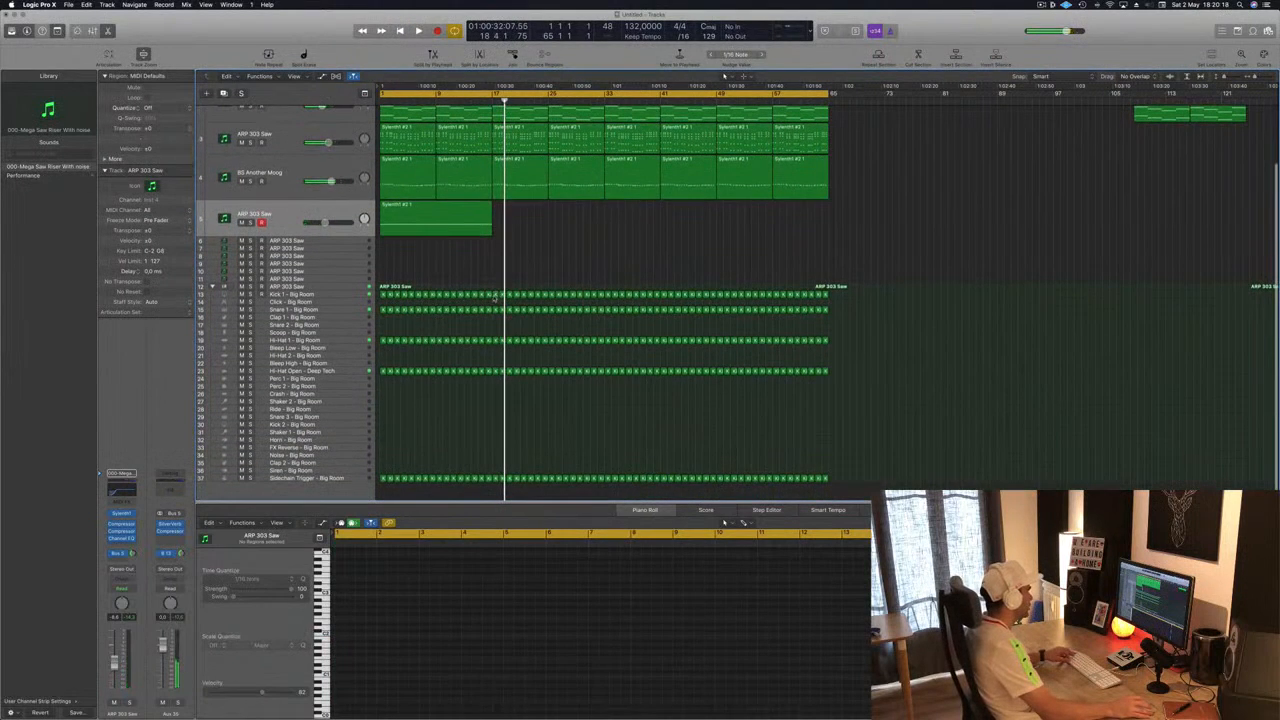
left_click_drag(494, 297, 494, 394)
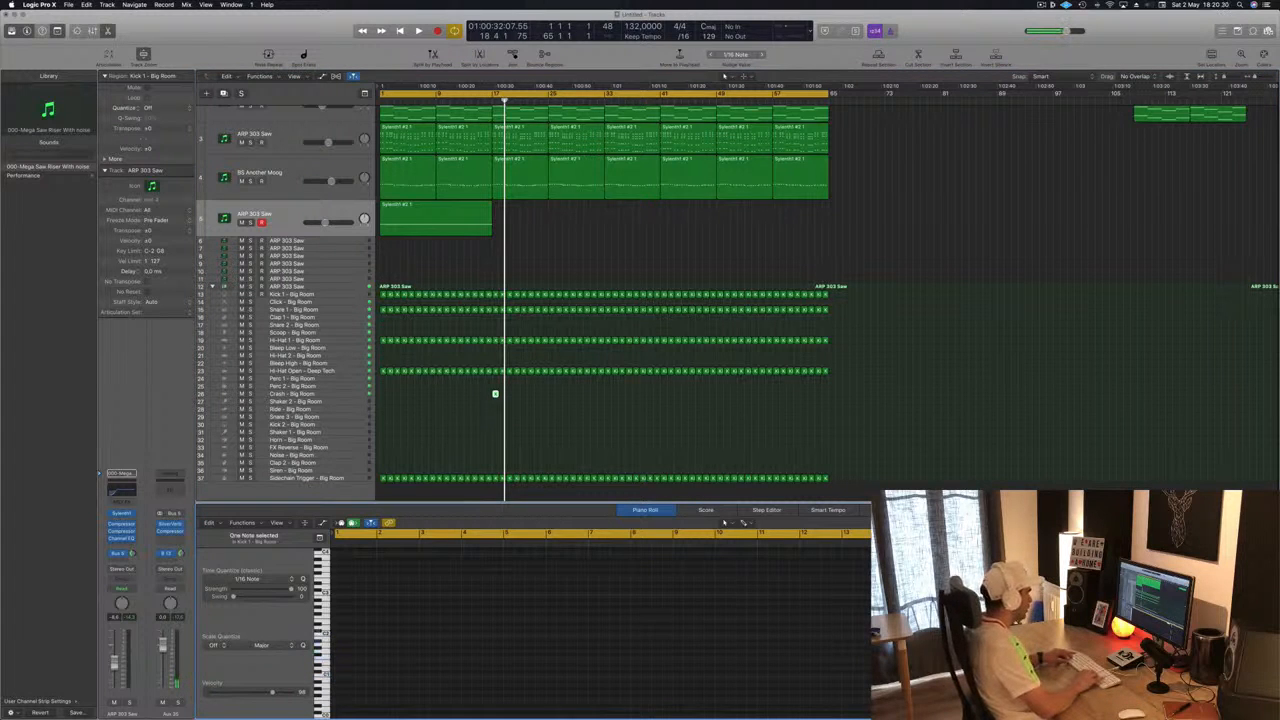
left_click(345, 396)
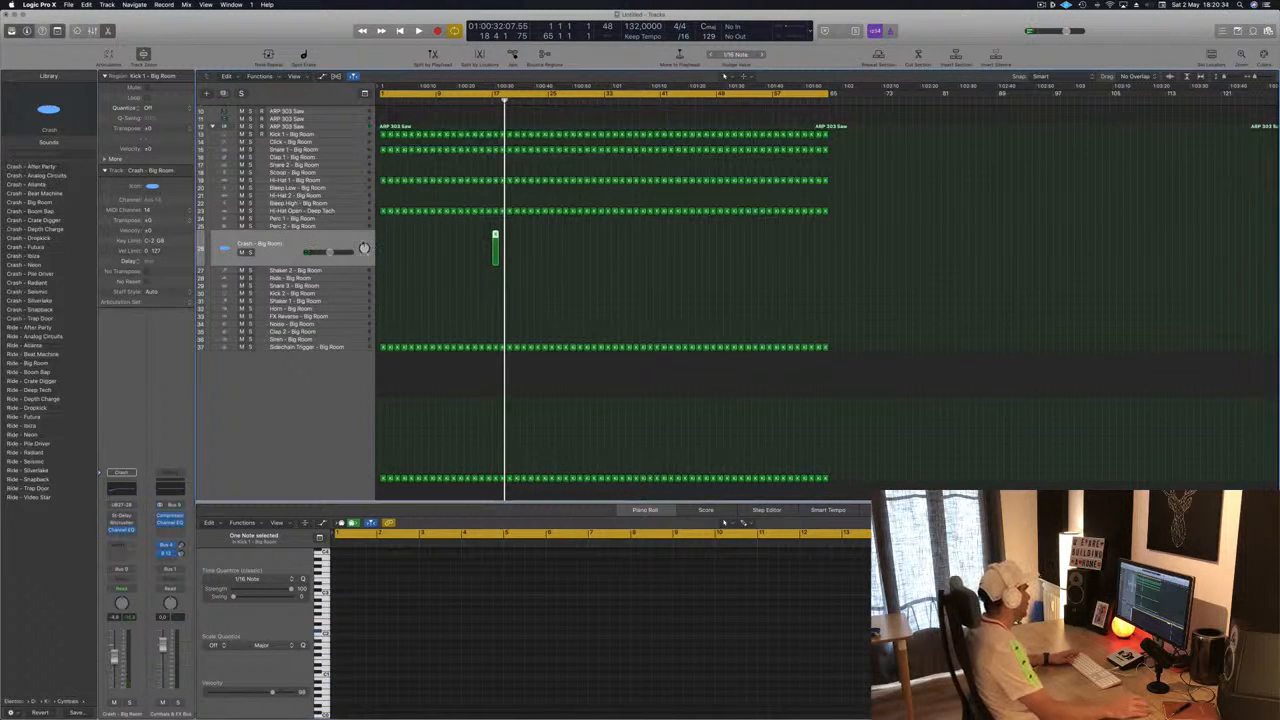
key("space")
scroll(600, 300, "up", 3)
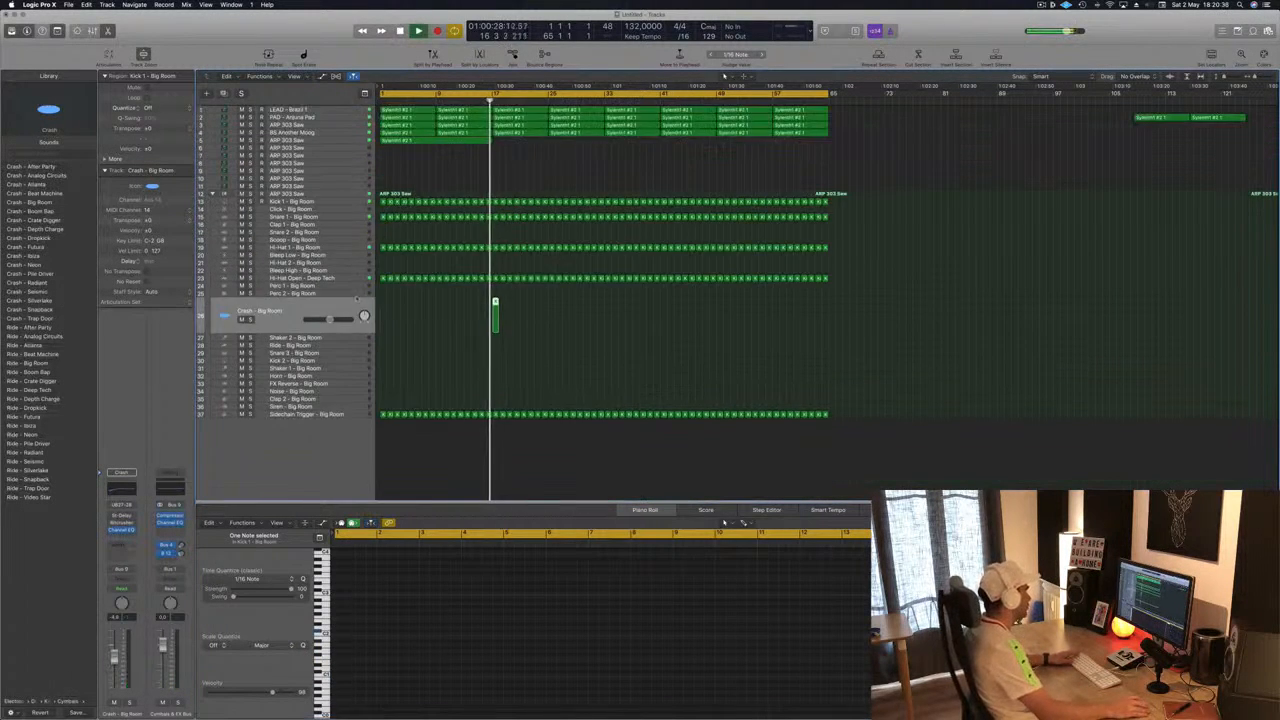
key("space")
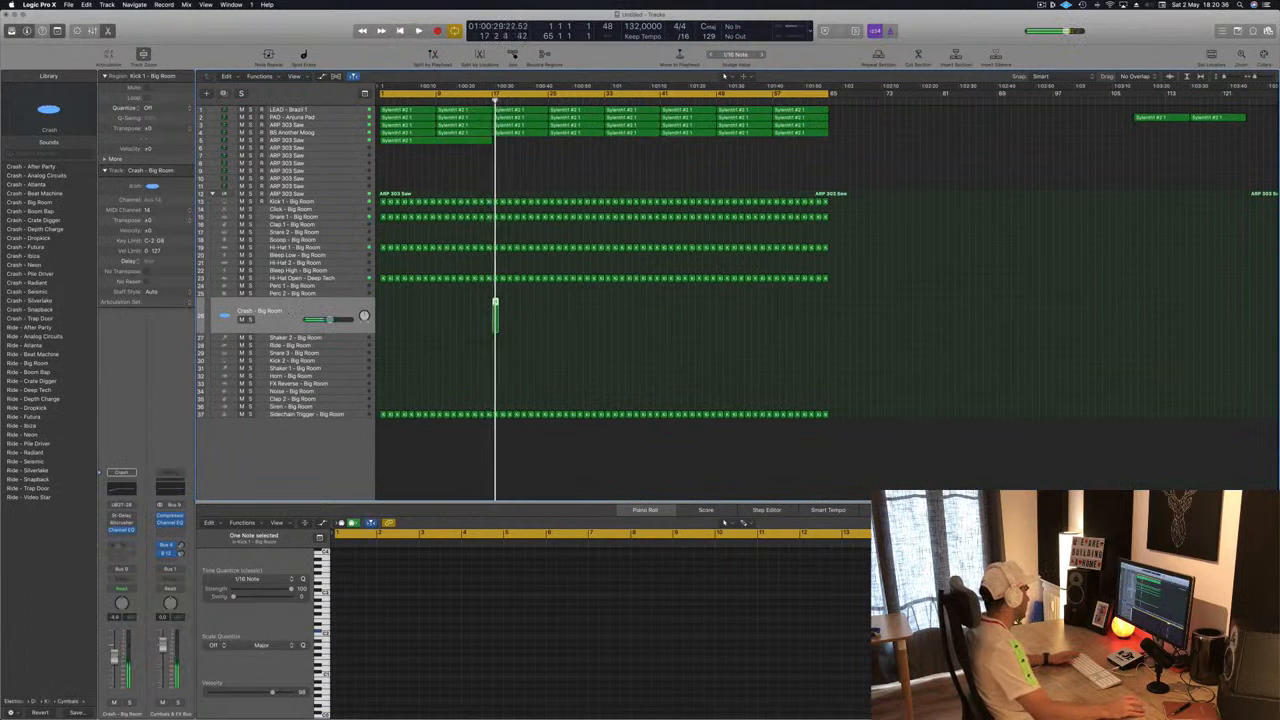
left_click(117, 543)
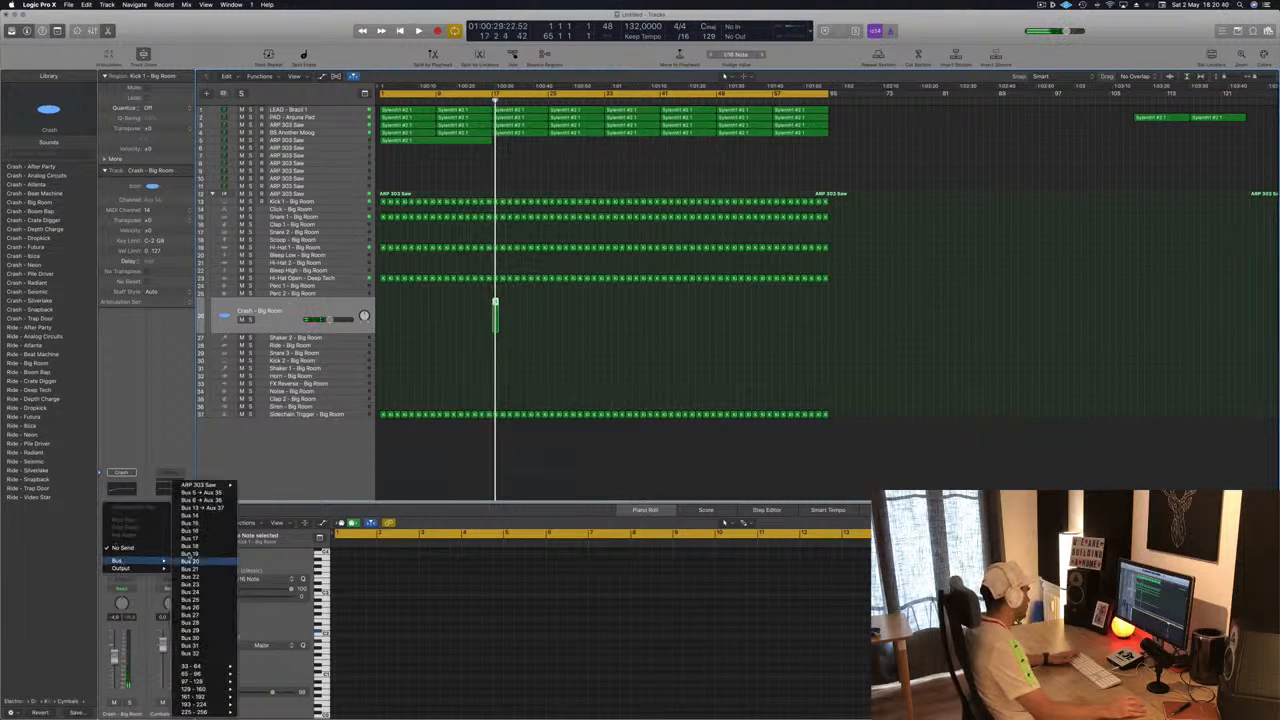
left_click(58, 469)
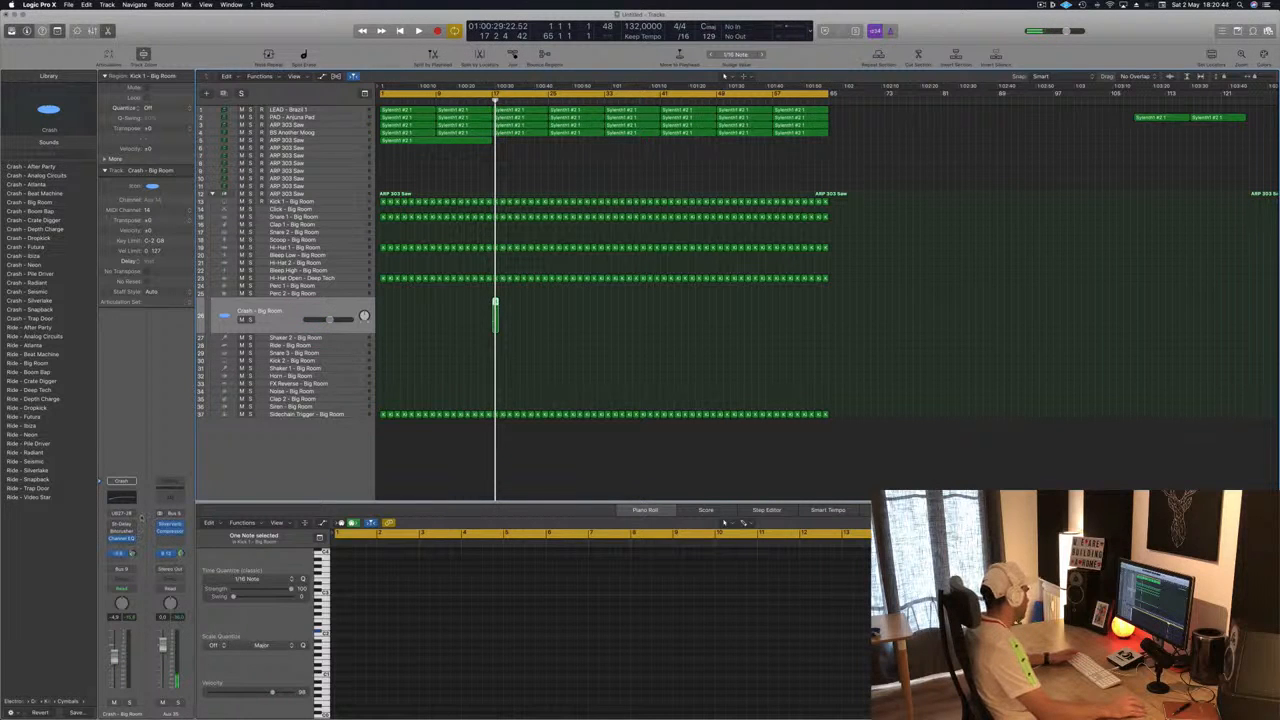
key("Return")
key("space")
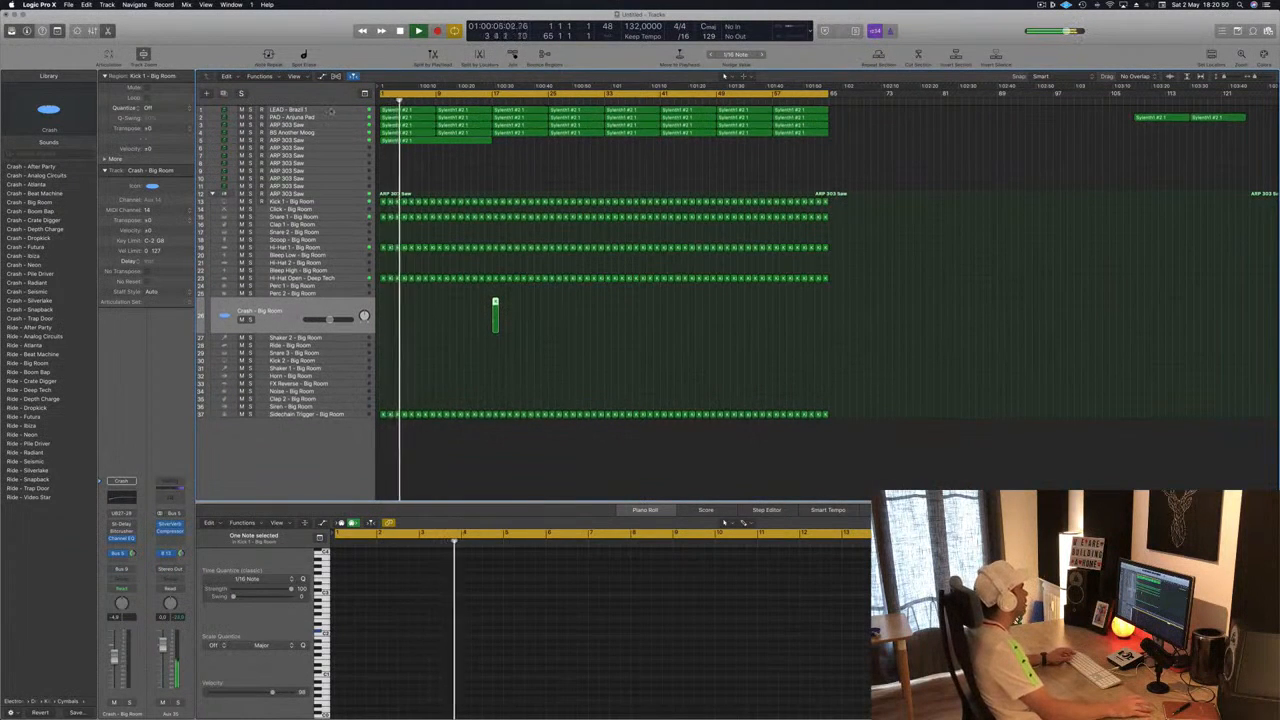
- Select a Kick 1 – Big Room region and inspect its notes in the piano roll
left_click(336, 204)
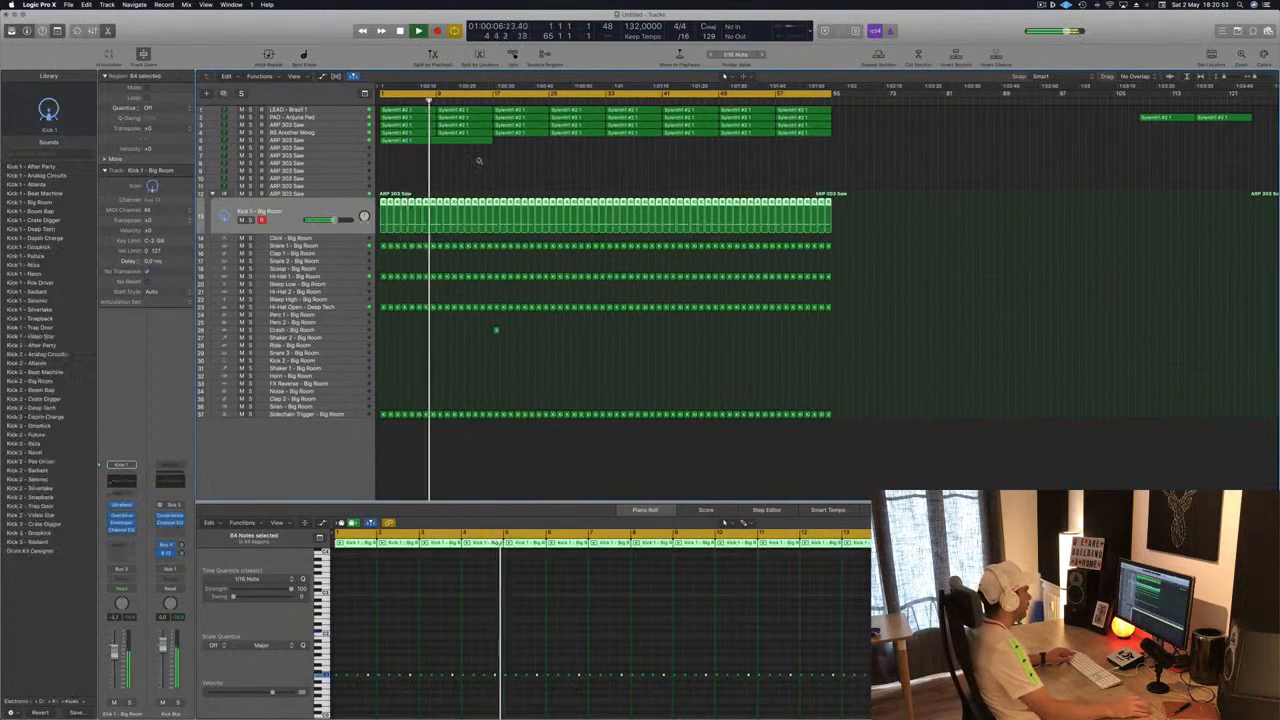
key("z")
left_click(604, 187)
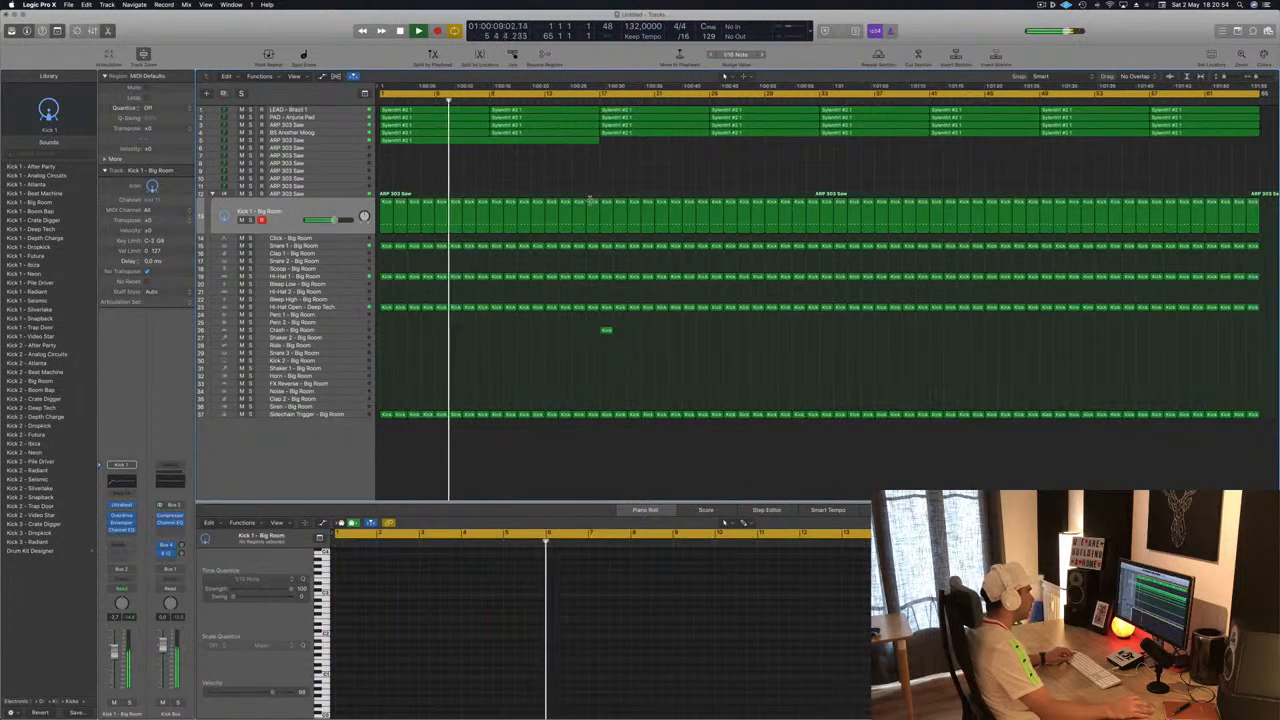
left_click(592, 202)
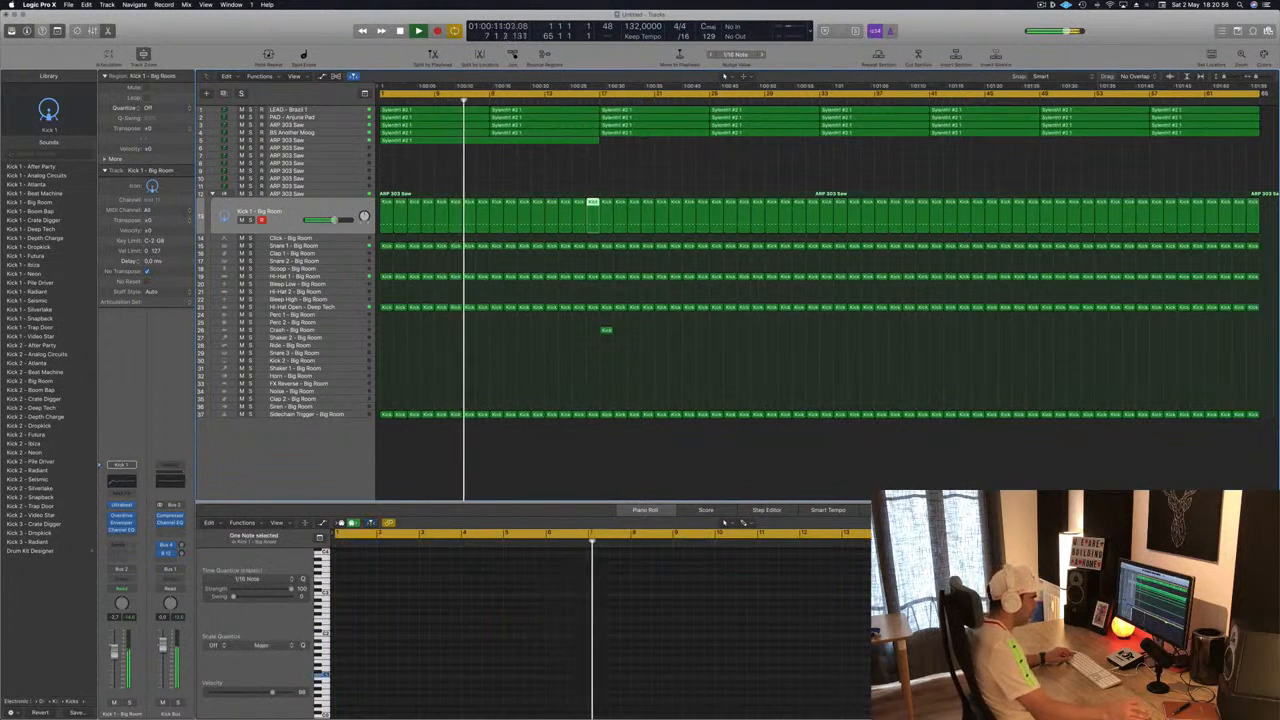
left_click(854, 676)
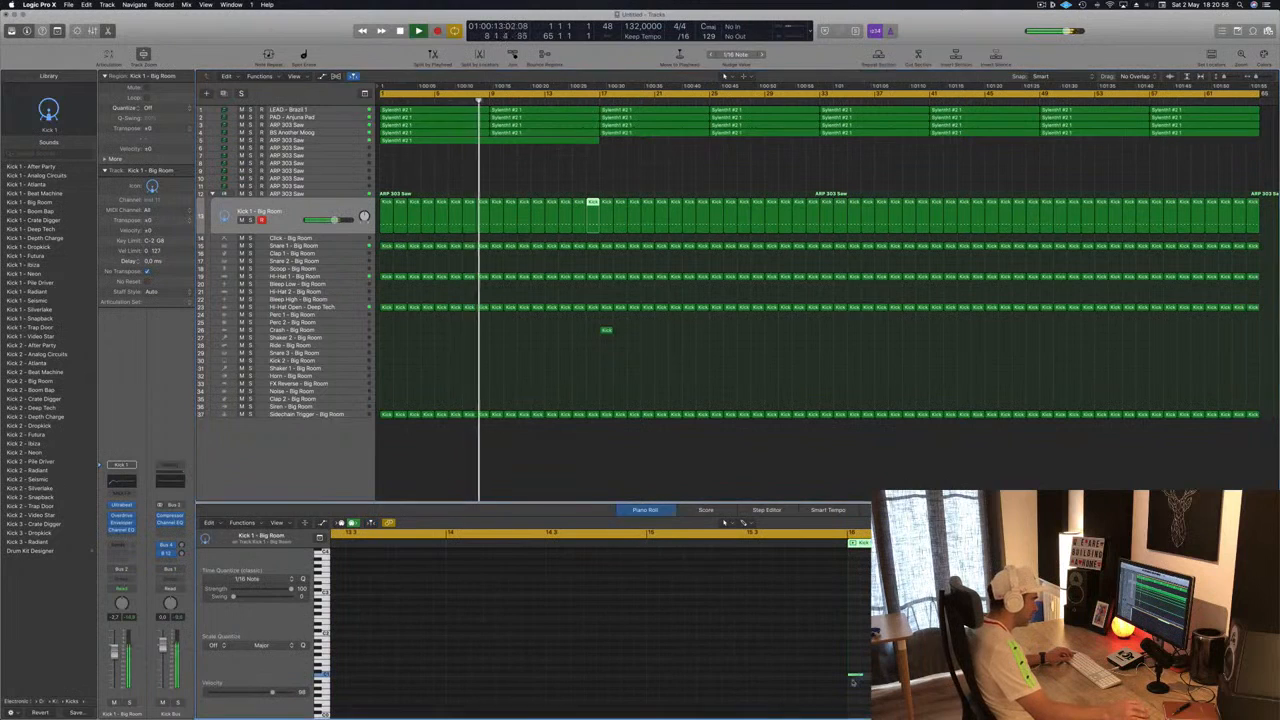
key("super+a")
left_click_drag(856, 678, 870, 678)
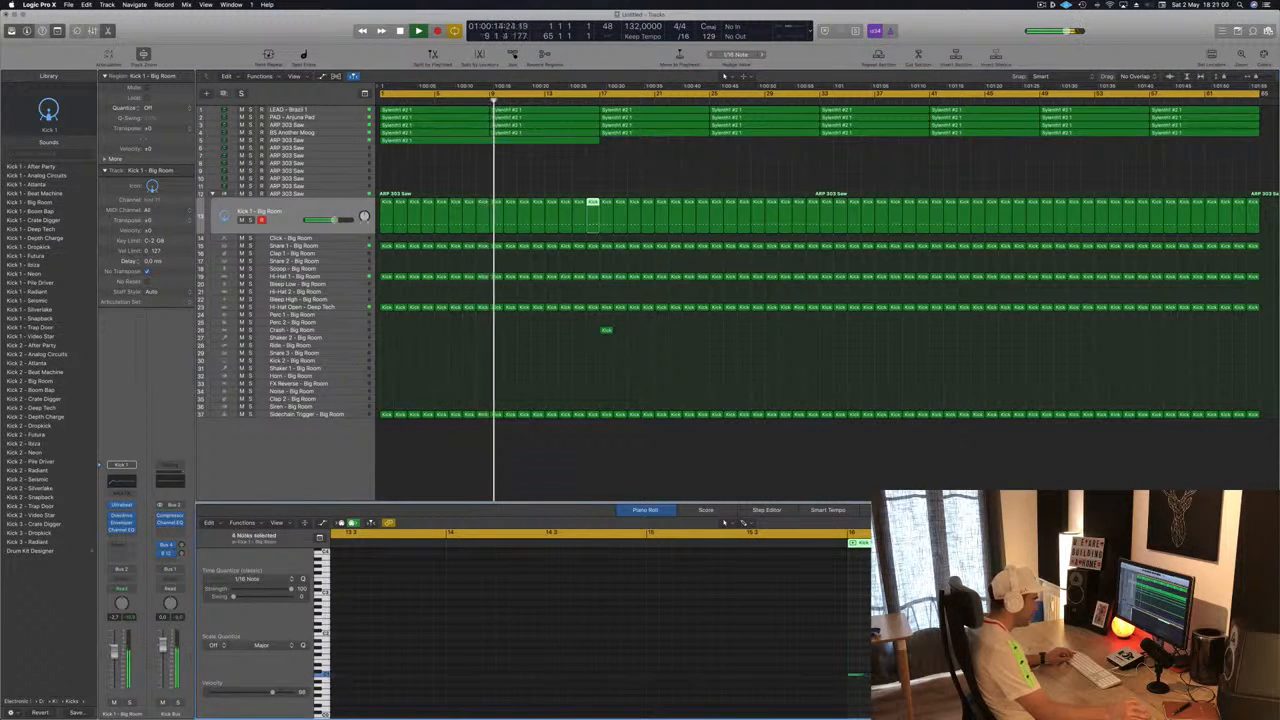
left_click(880, 650)
key("super+a")
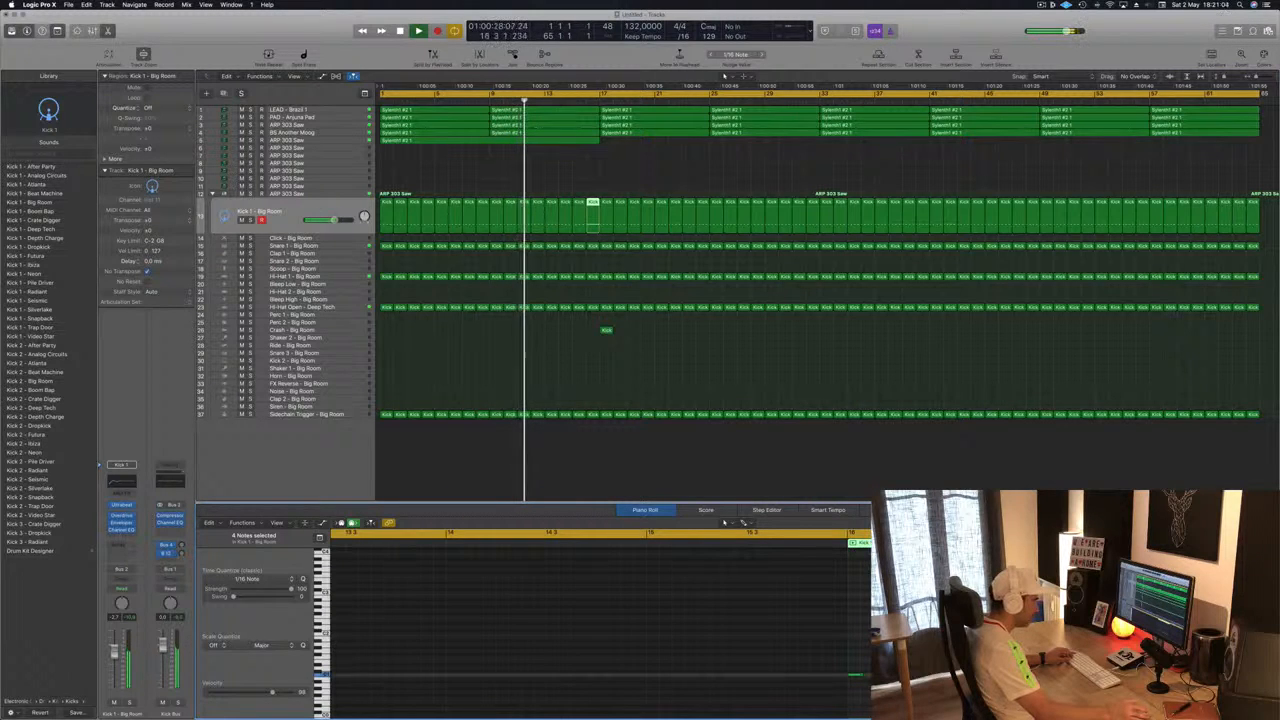
scroll(758, 628, "left", 5)
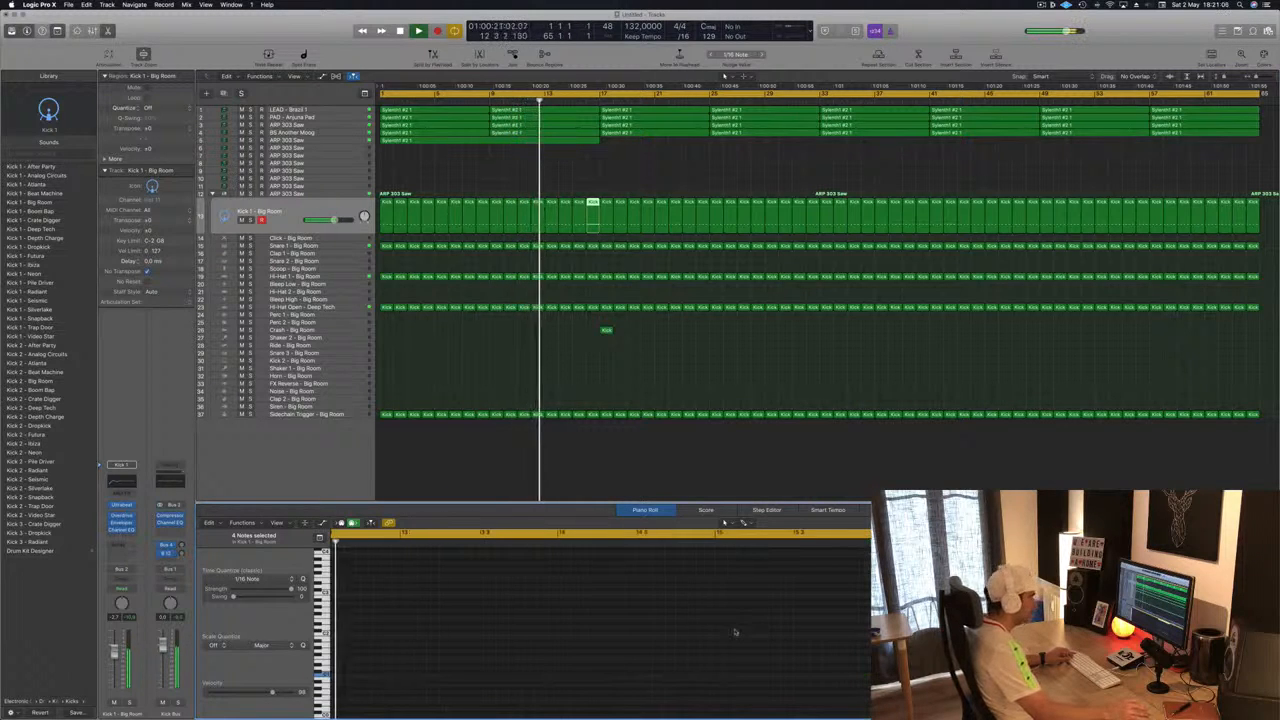
- Review the arrangement around the crash region on the Crash – Big Room track
left_click(560, 392)
scroll(560, 389, "down", 2)
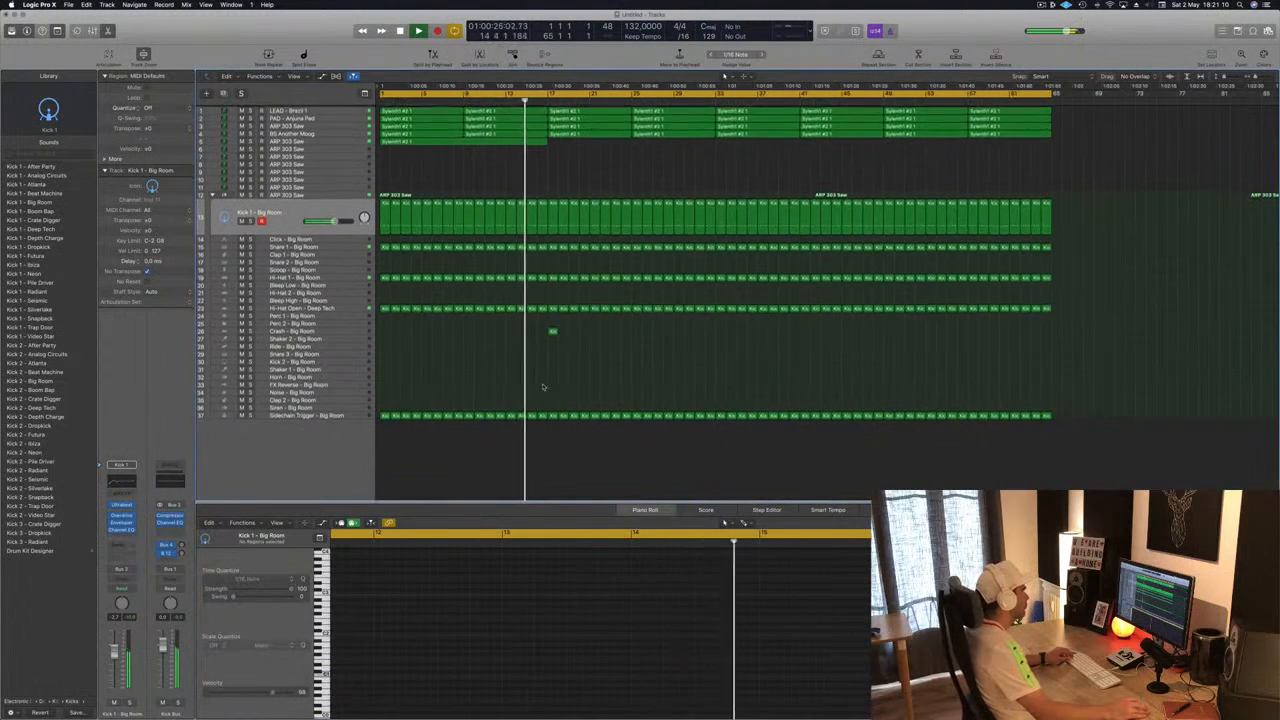
scroll(474, 373, "down", 1)
scroll(474, 373, "up", 3)
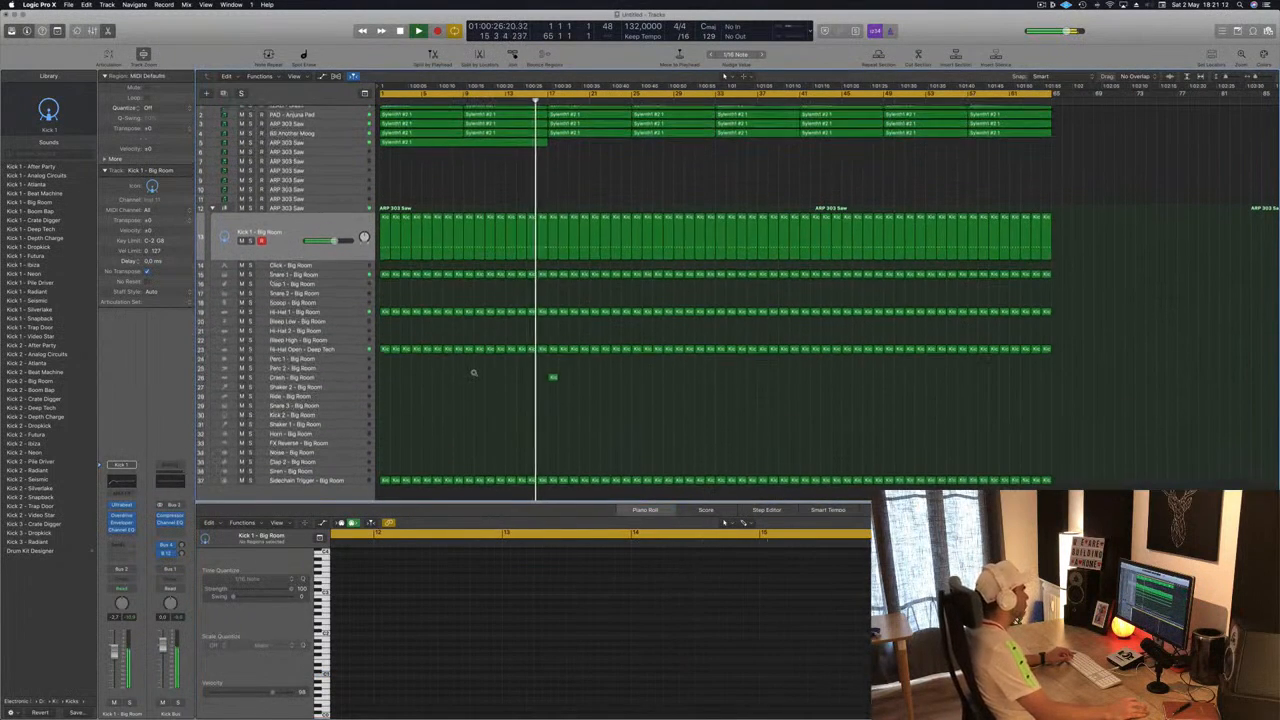
scroll(451, 429, "up", 3)
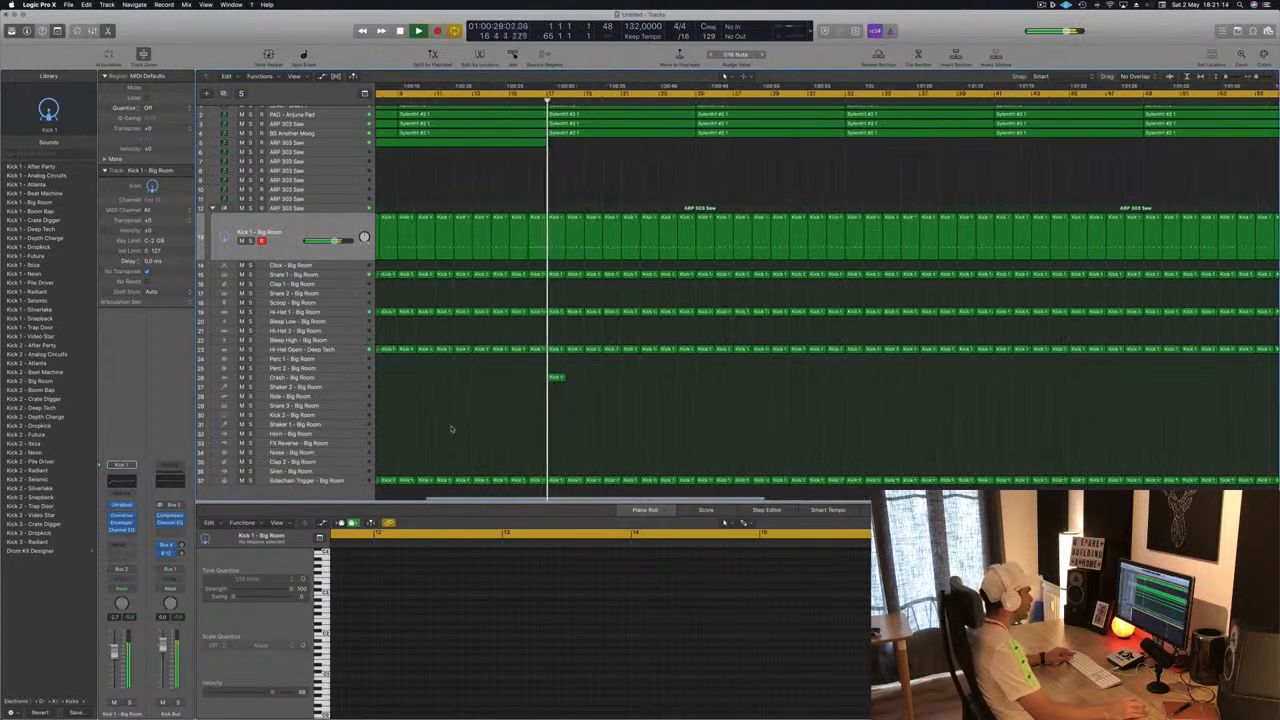
left_click(555, 377)
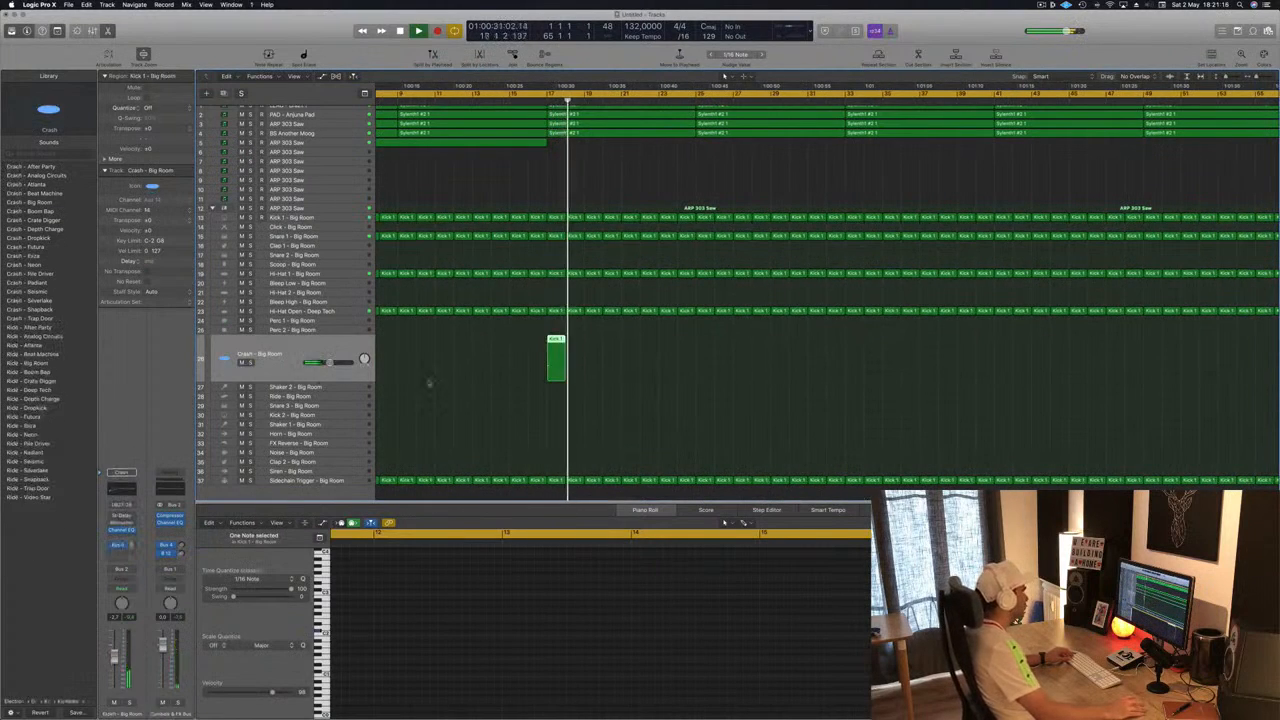
scroll(540, 365, "down", 3)
scroll(591, 200, "up", 1)
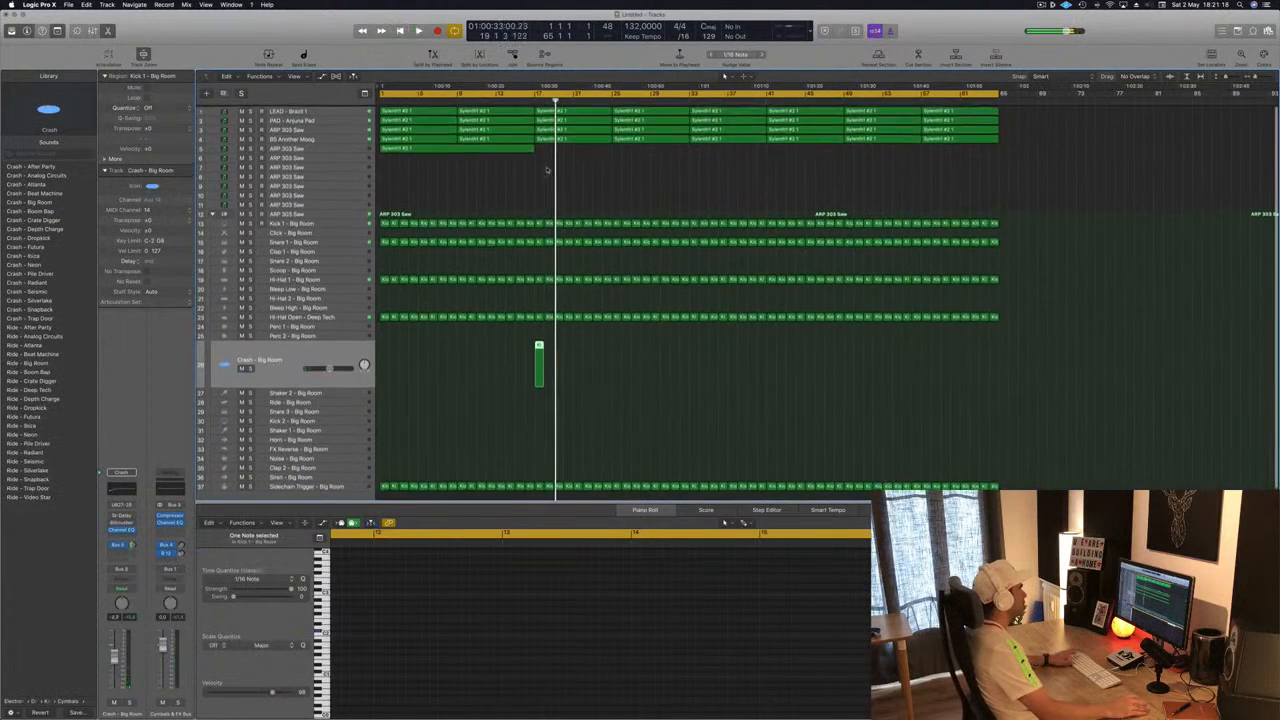
- Delete the LEAD – Brazil 1 regions between bars 17 and 33
left_click(591, 139)
key("Return")
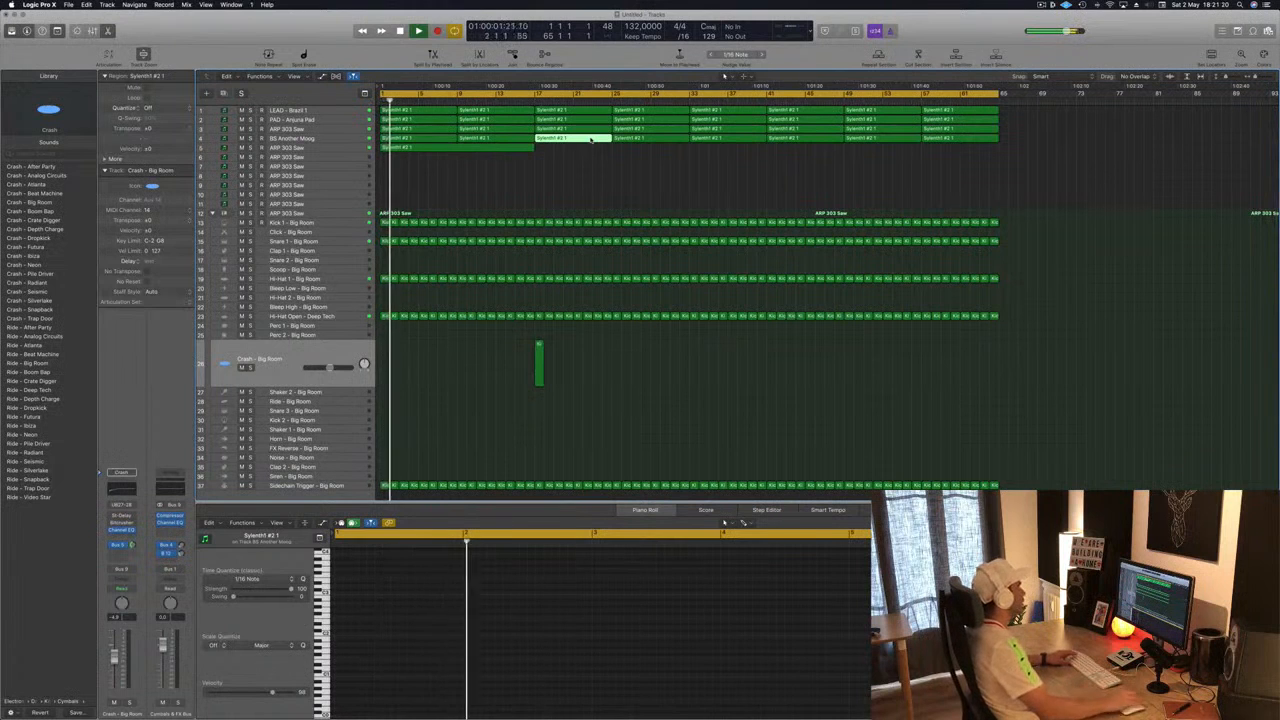
left_click(339, 113)
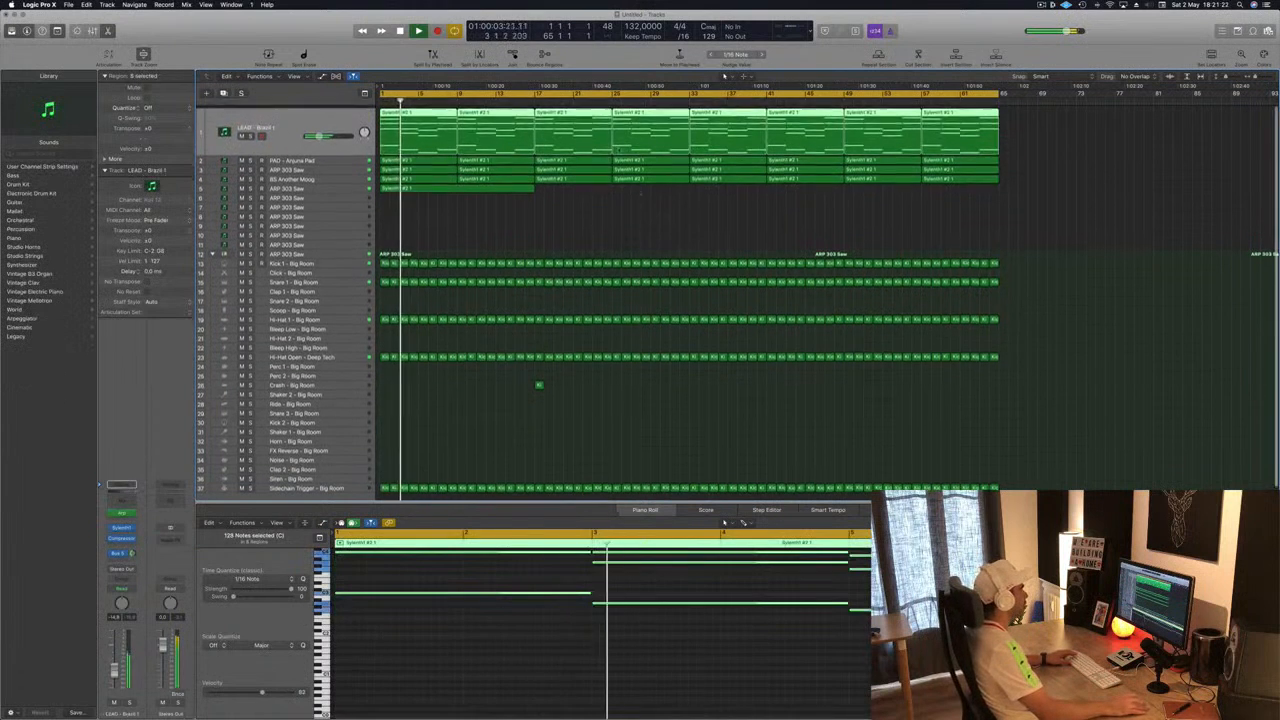
left_click(573, 116)
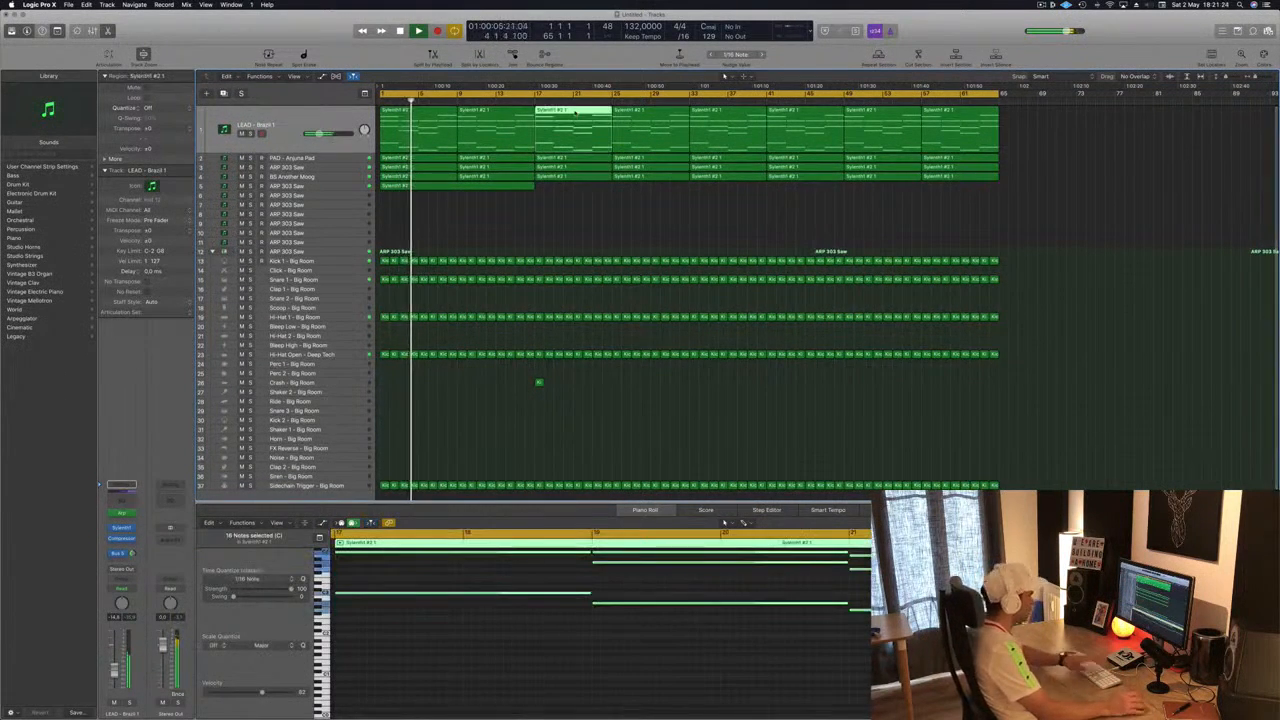
key("Delete")
left_click(627, 112)
key("Delete")
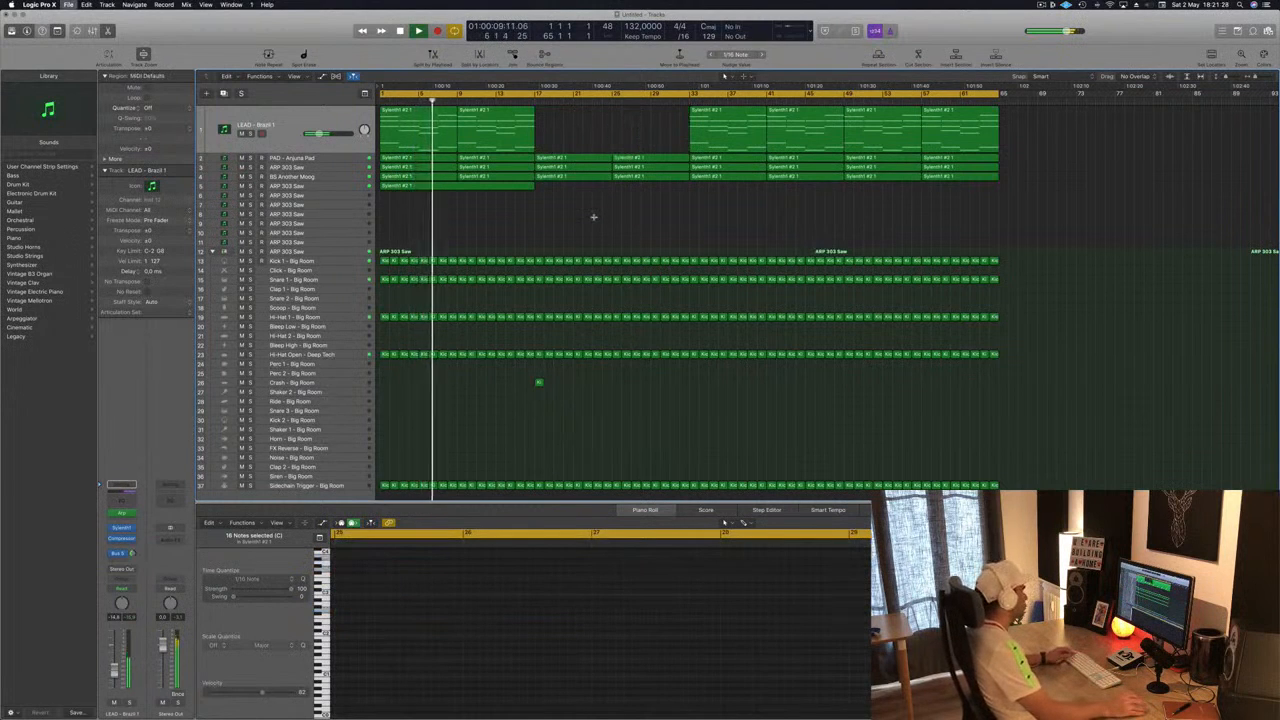
- Save the project and start playback
key("super+s")
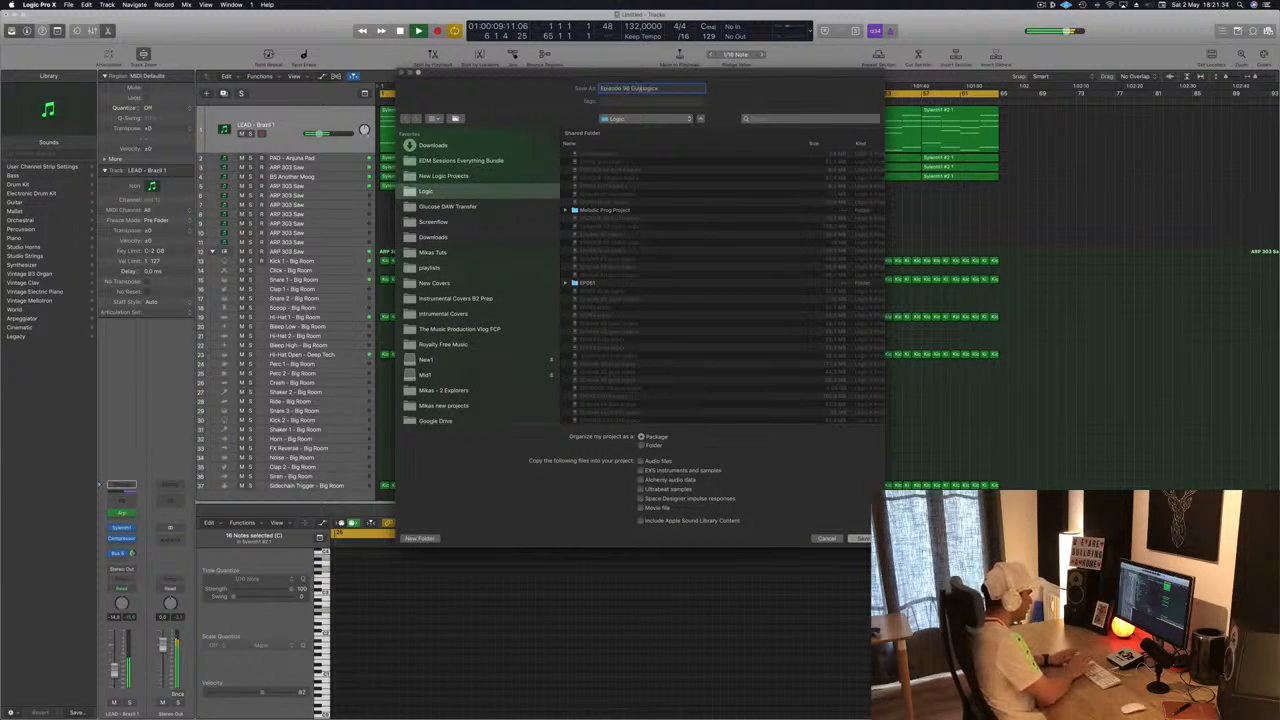
key("Return")
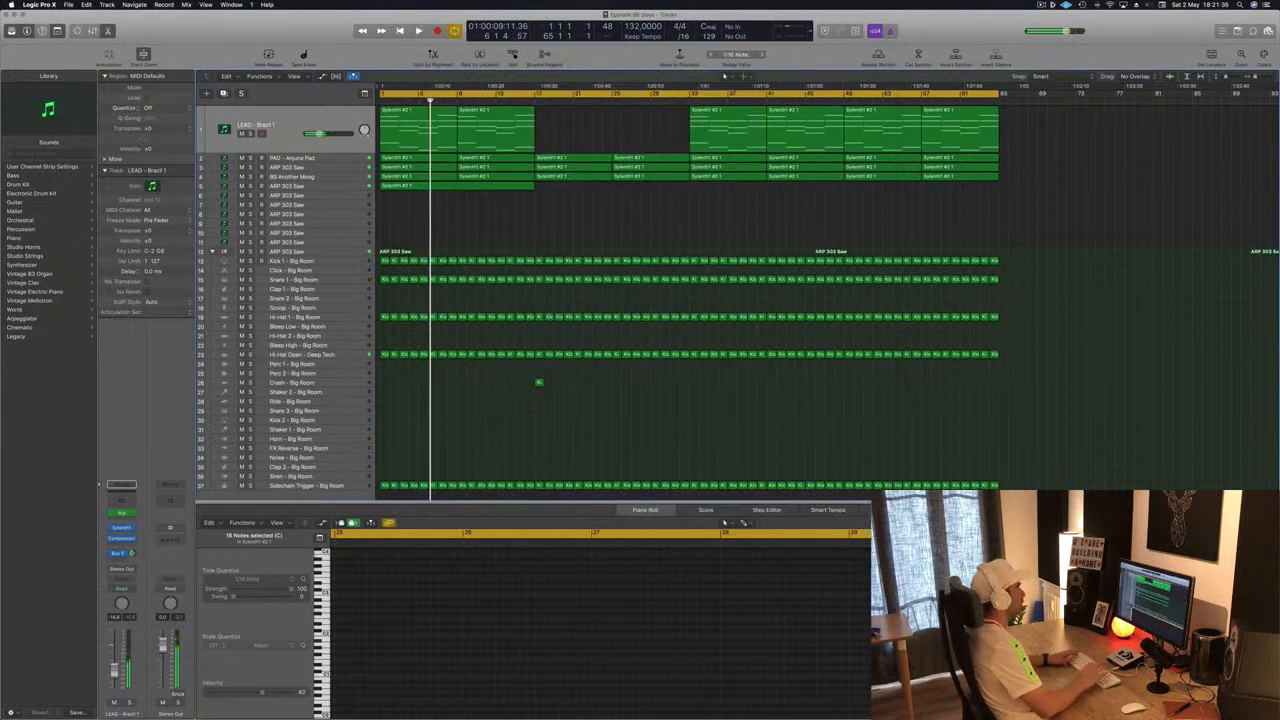
key("Return")
key("space")
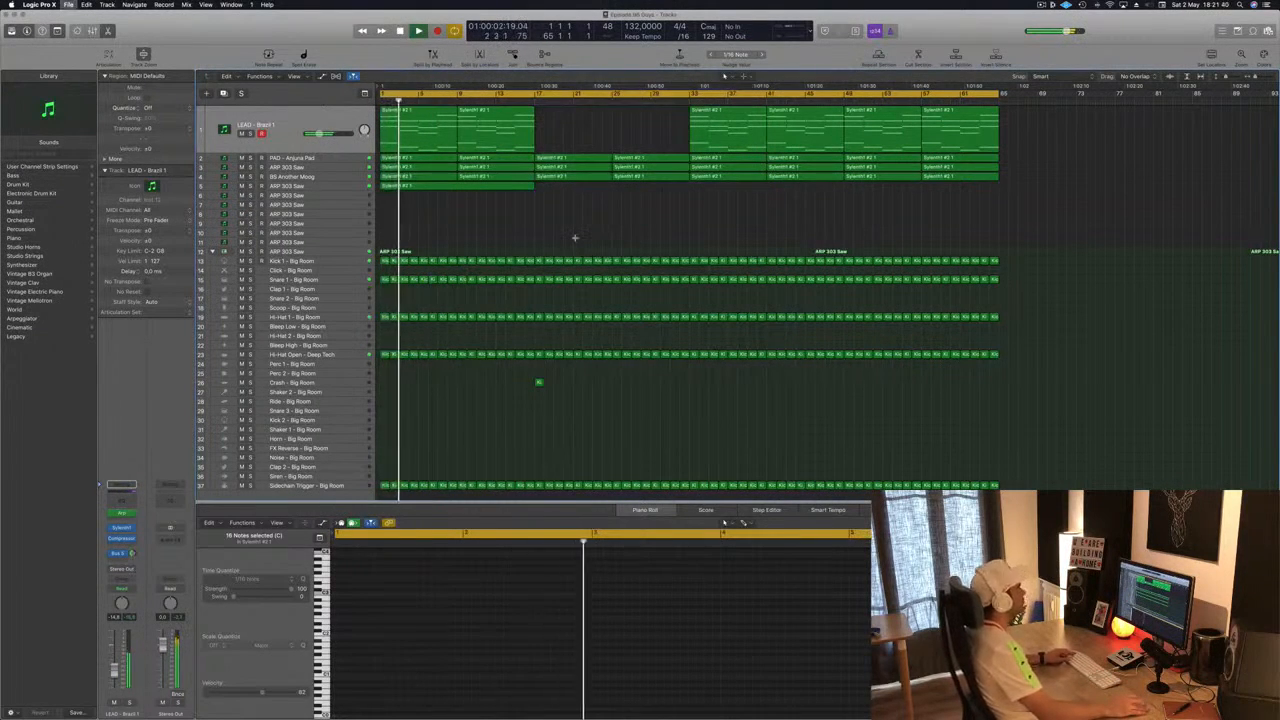
- Open the Sylenth1 instrument on the ARP 303 Saw track and switch to another soundbank from its menu
left_click(575, 238, "ctrl+alt")
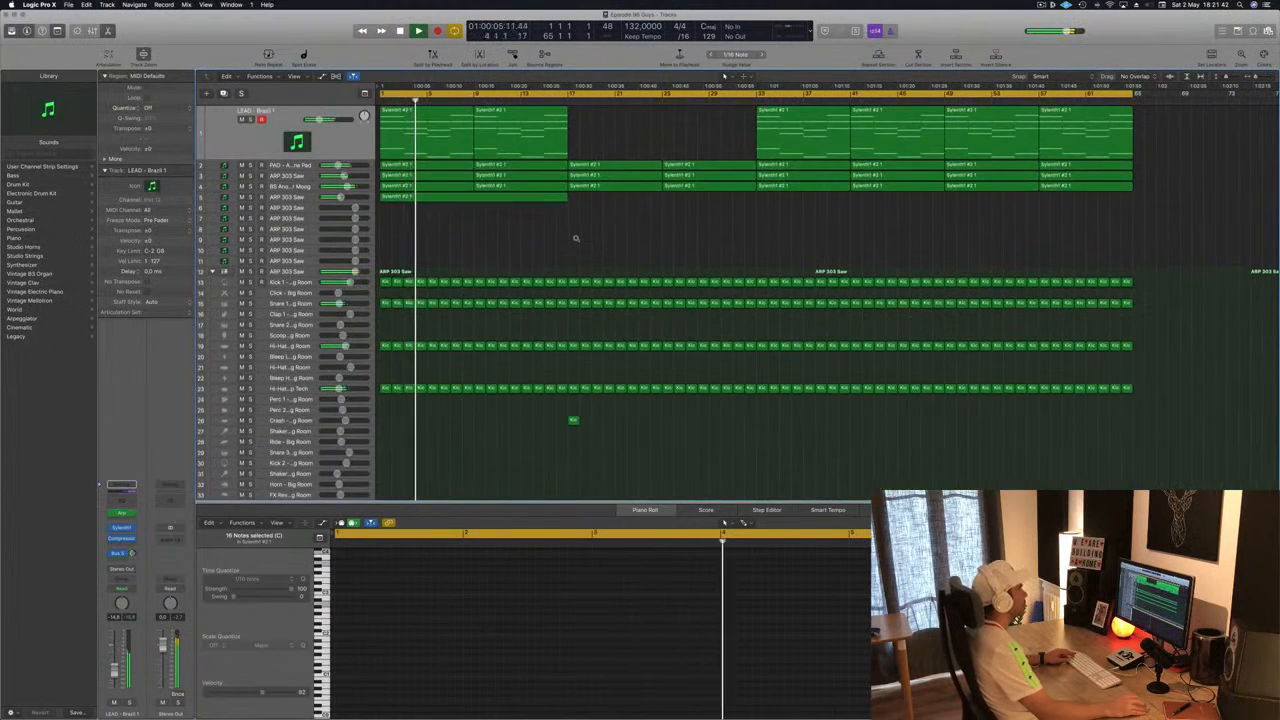
left_click(575, 238, "ctrl+alt")
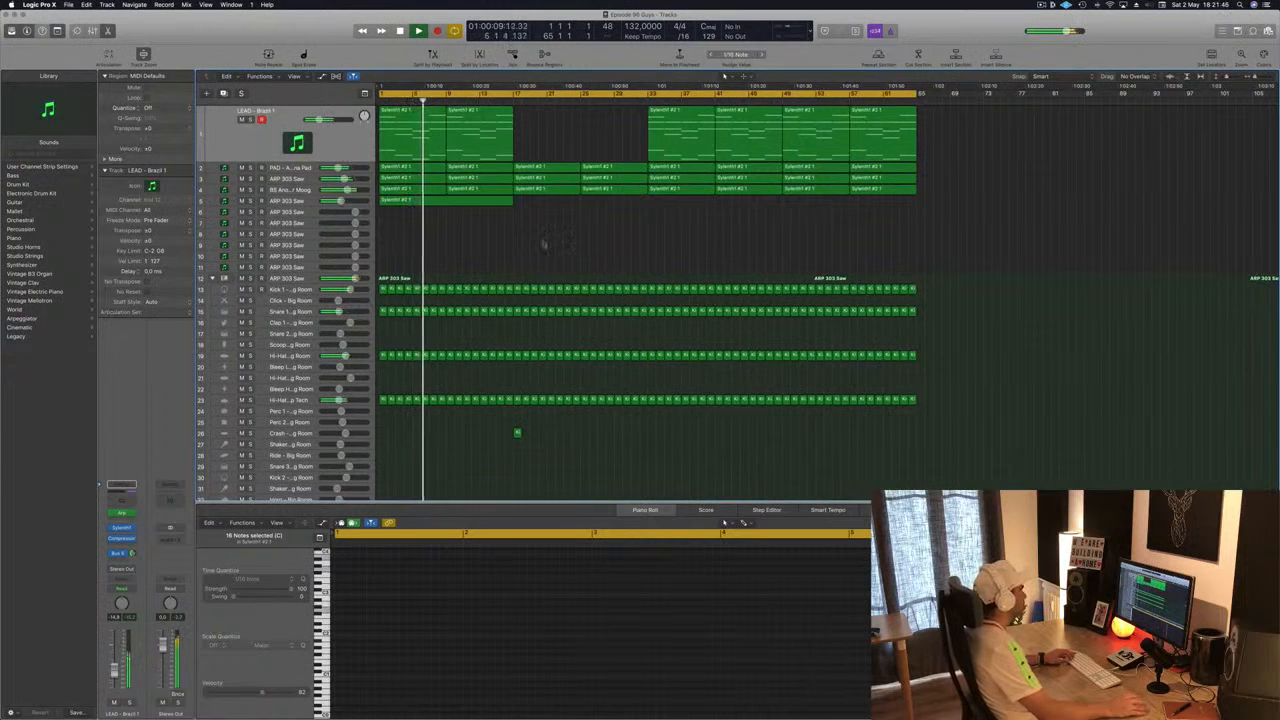
left_click(291, 212)
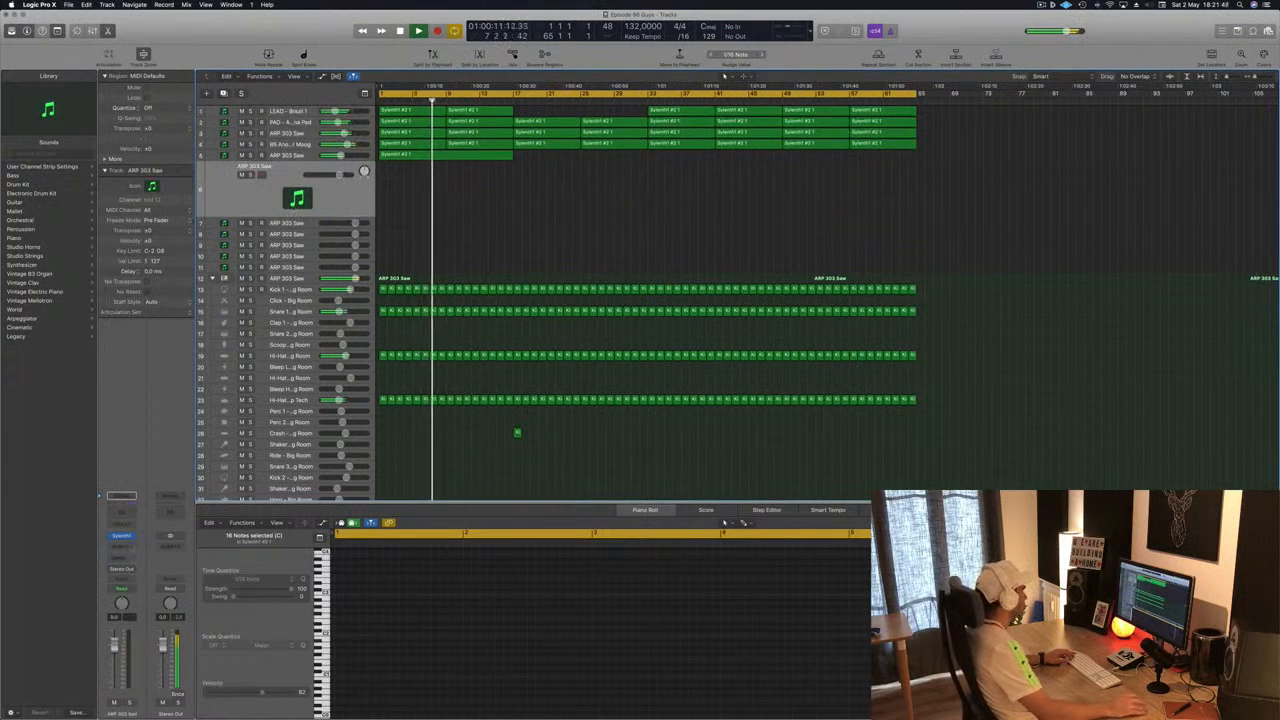
left_click(121, 536)
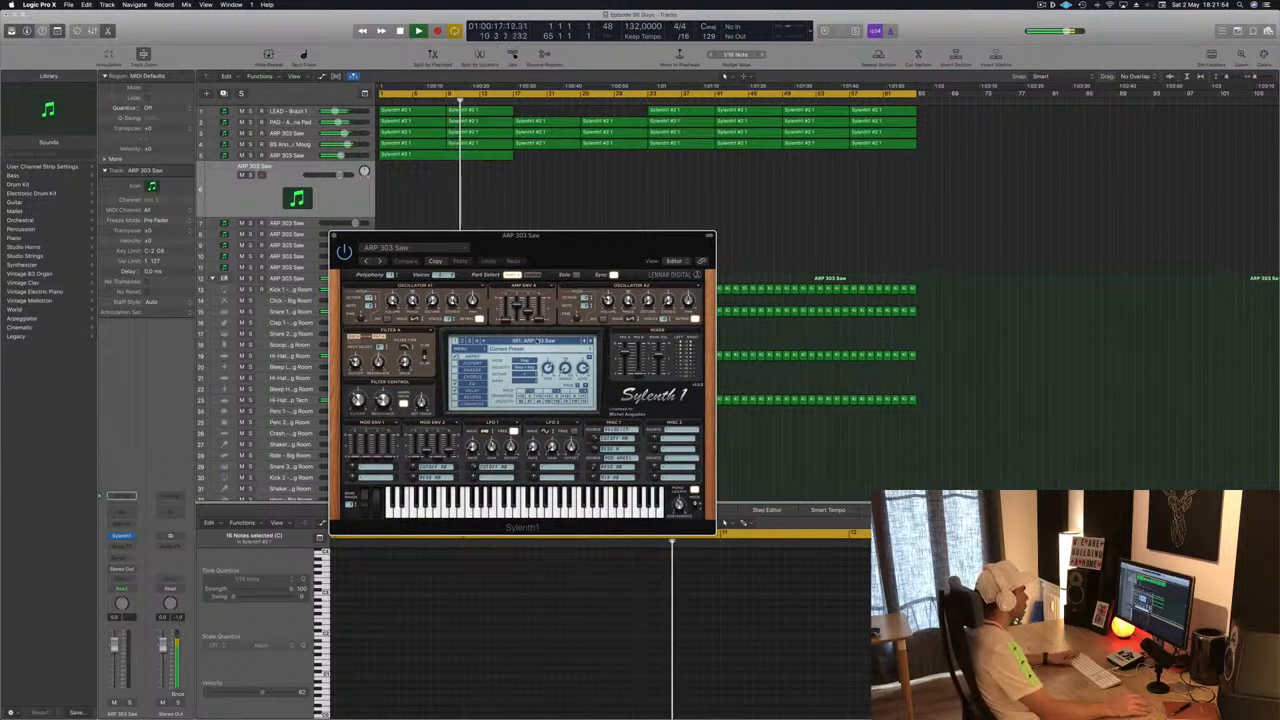
left_click(540, 341)
left_click(459, 349)
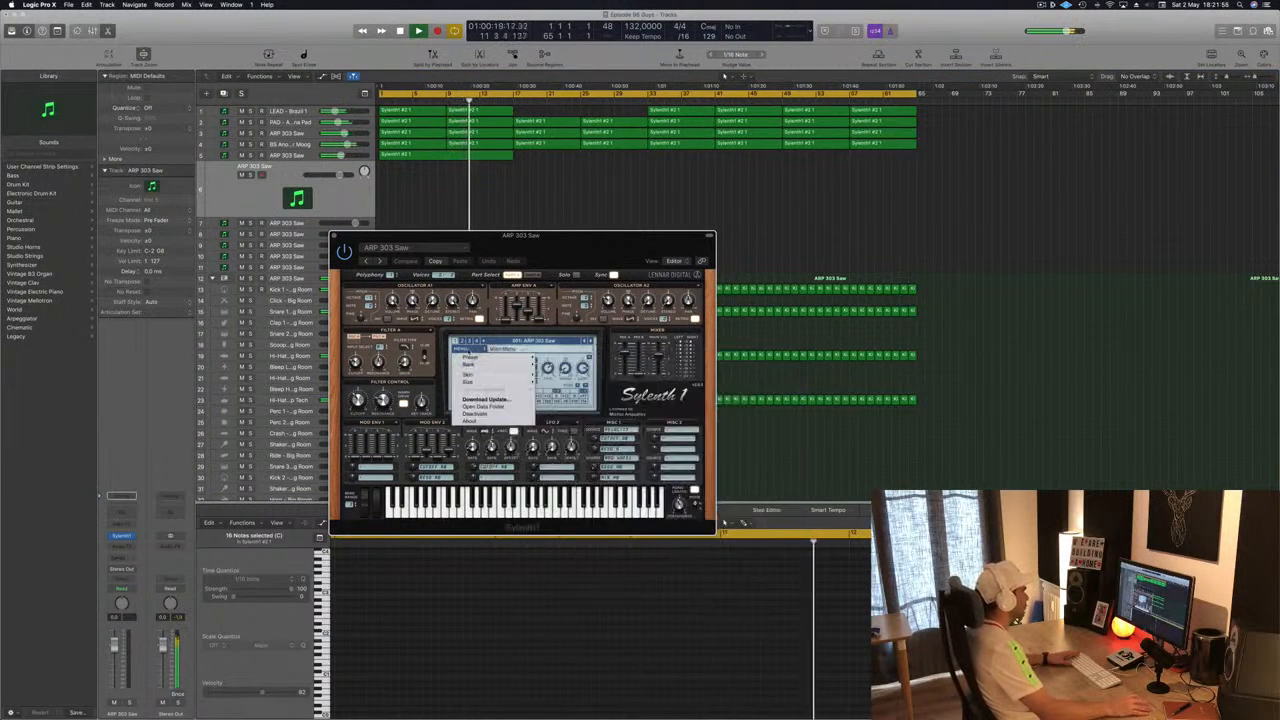
mouse_move(500, 364)
mouse_move(553, 372)
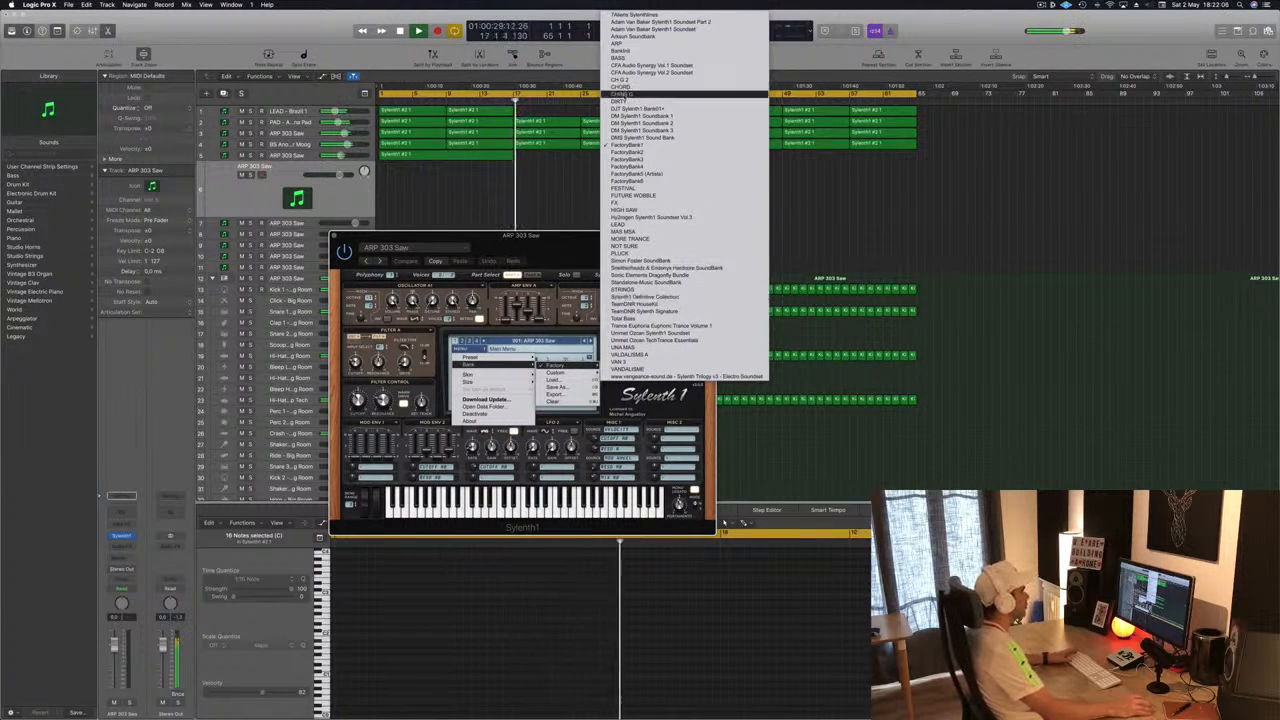
left_click(630, 88)
left_click_drag(520, 235, 758, 200)
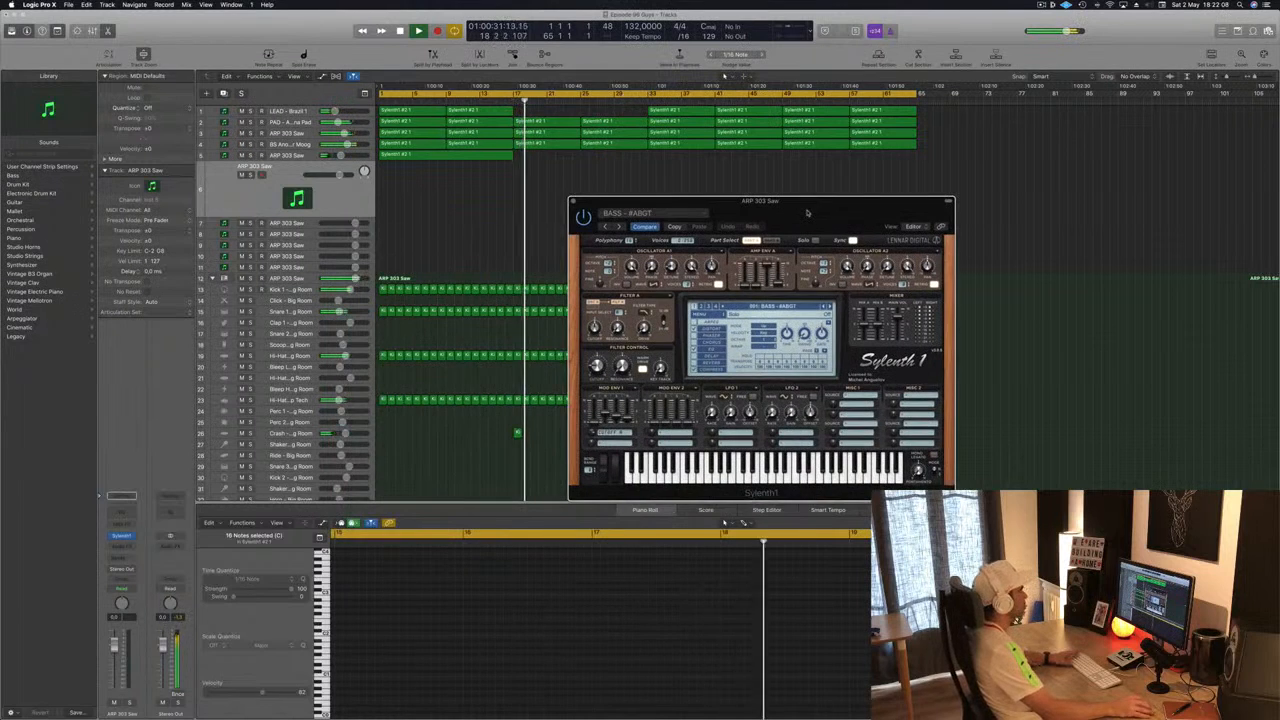
- Solo the ARP 303 Saw track and open Musical Typing, raising its octave twice to audition the patch
left_click(255, 195)
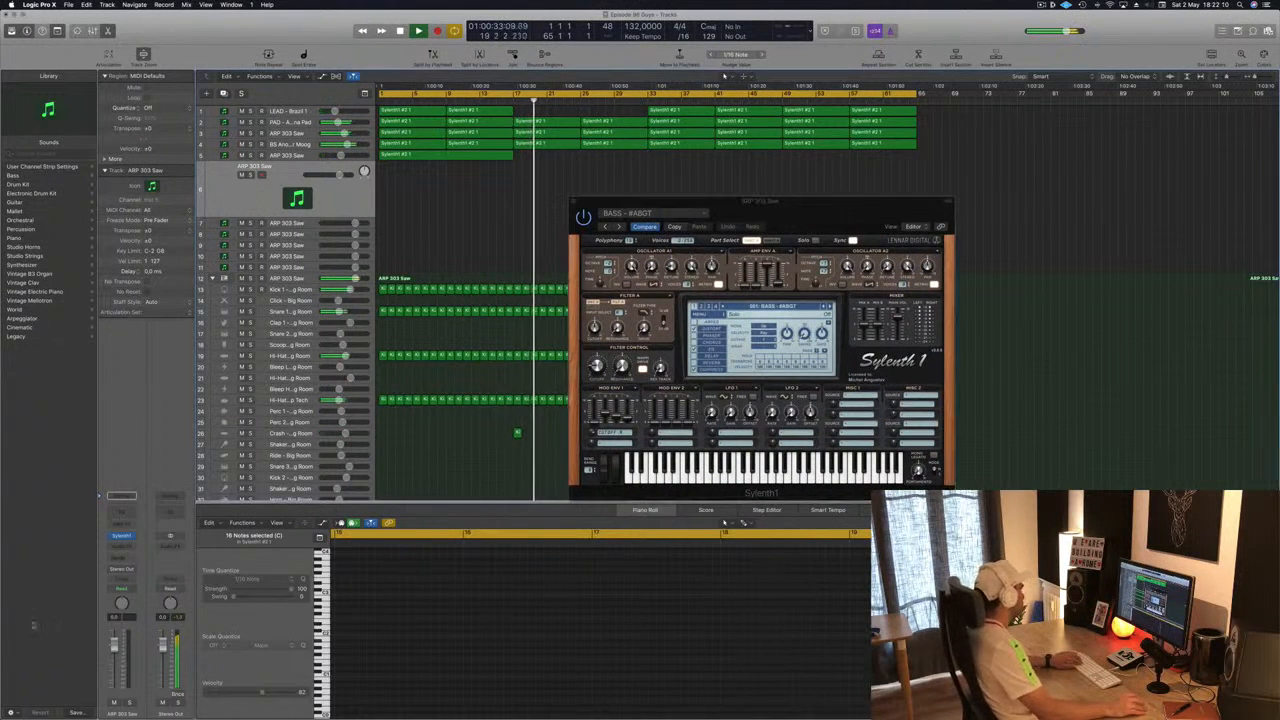
key("h")
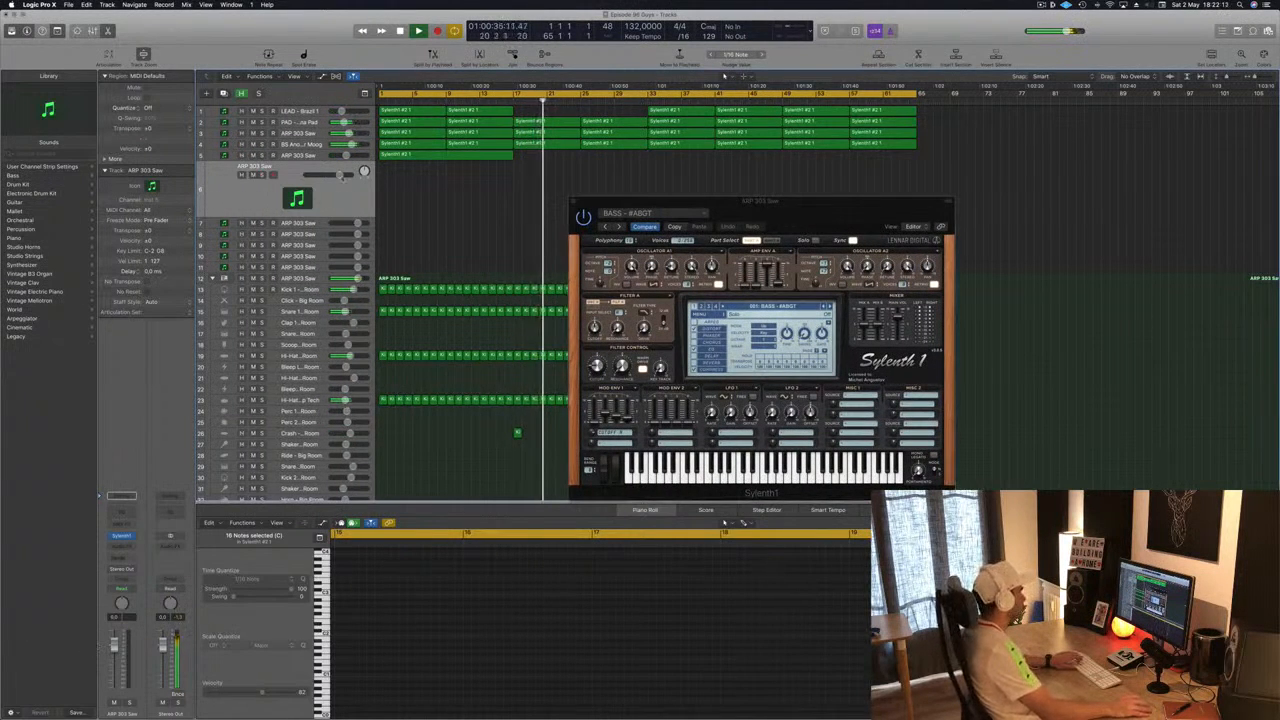
key("f")
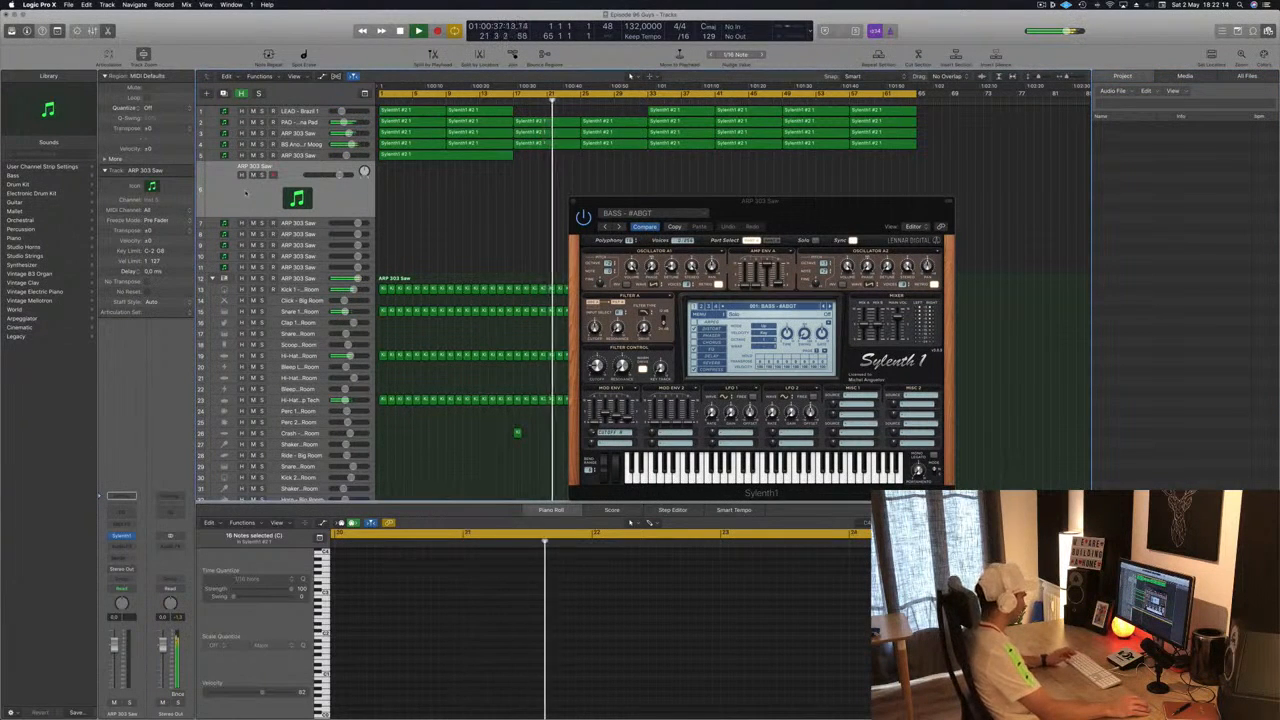
key("super+k")
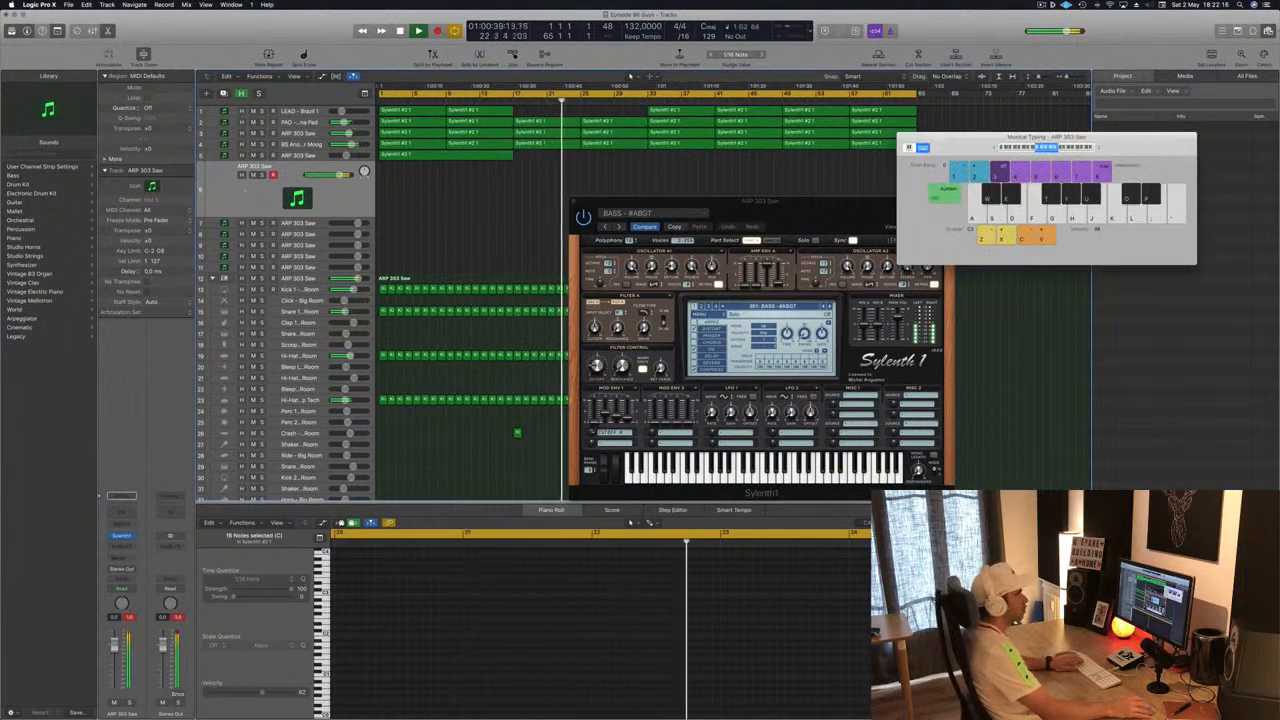
left_click(1268, 31)
left_click_drag(1105, 144, 1163, 151)
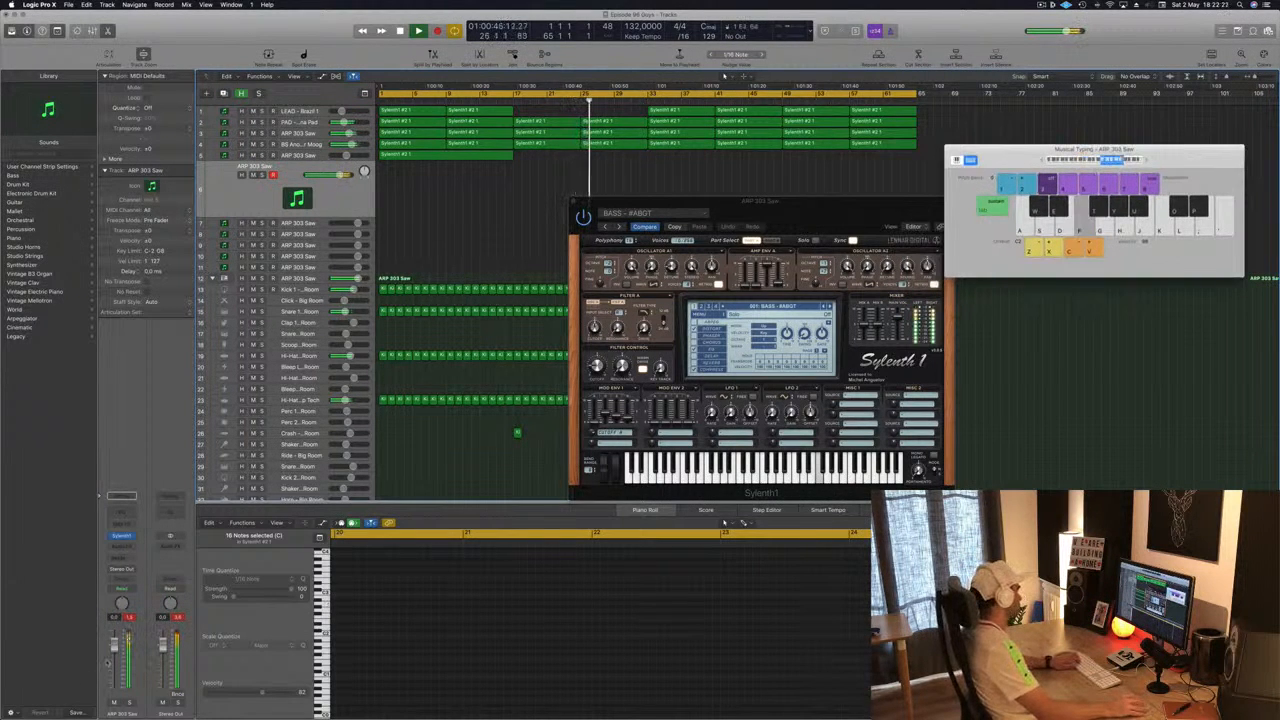
key("x")
key("x")
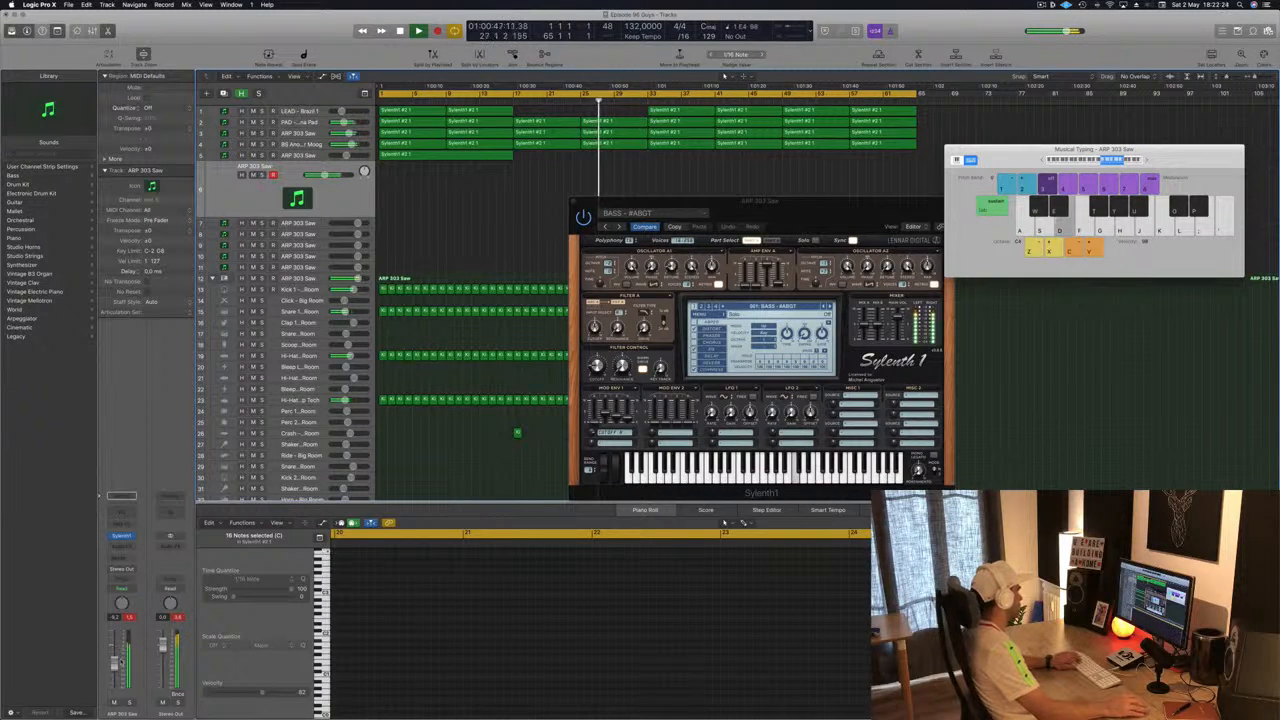
- Add a send from the ARP 303 Saw channel to Bus 5
left_click(121, 560)
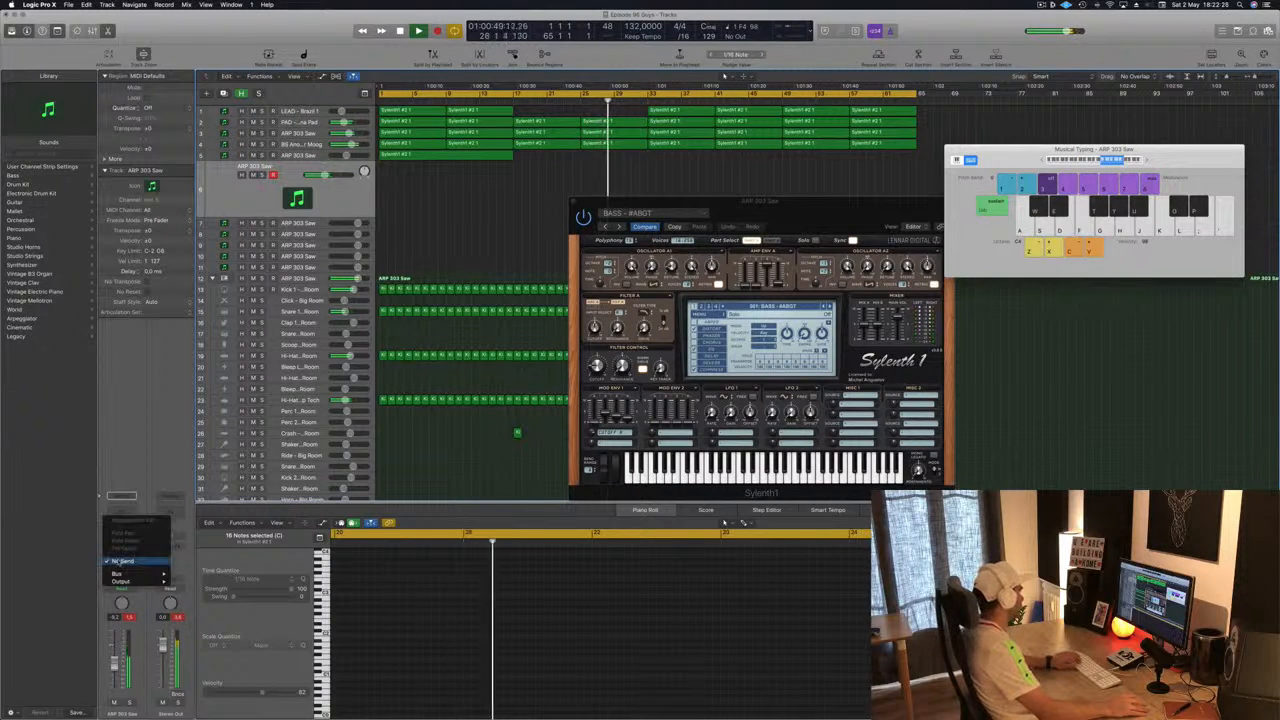
mouse_move(137, 575)
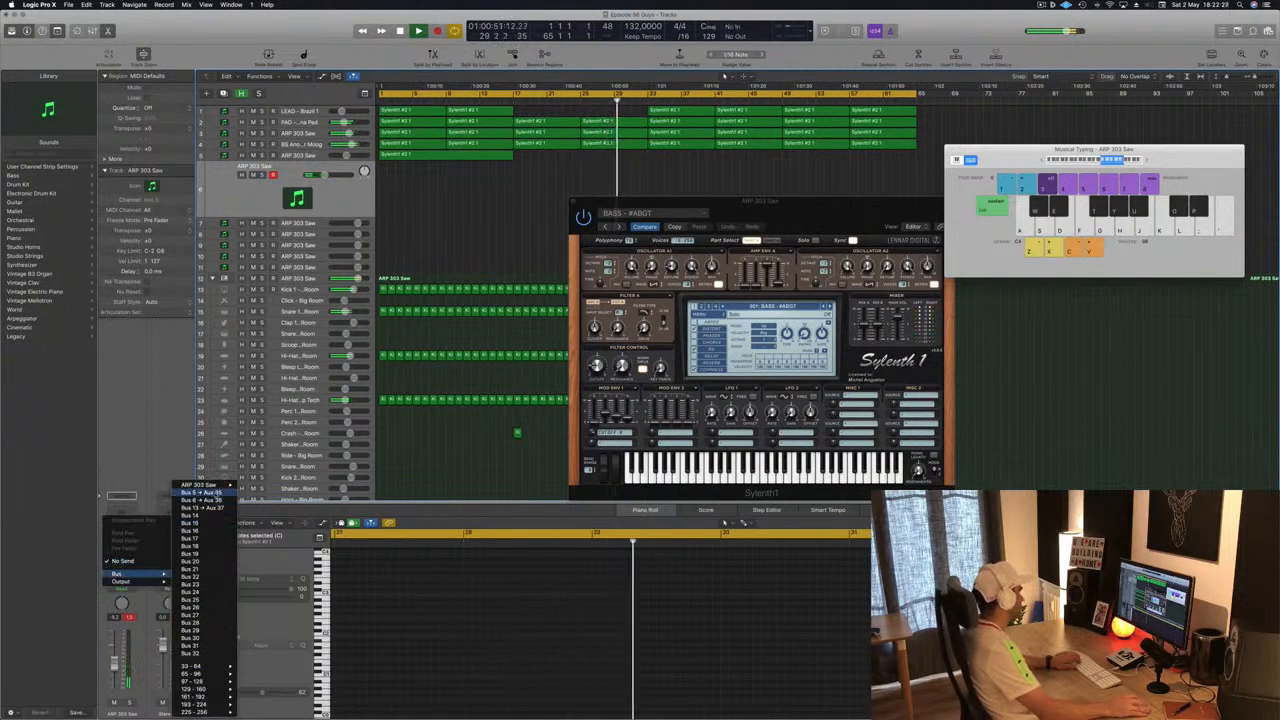
left_click(201, 492)
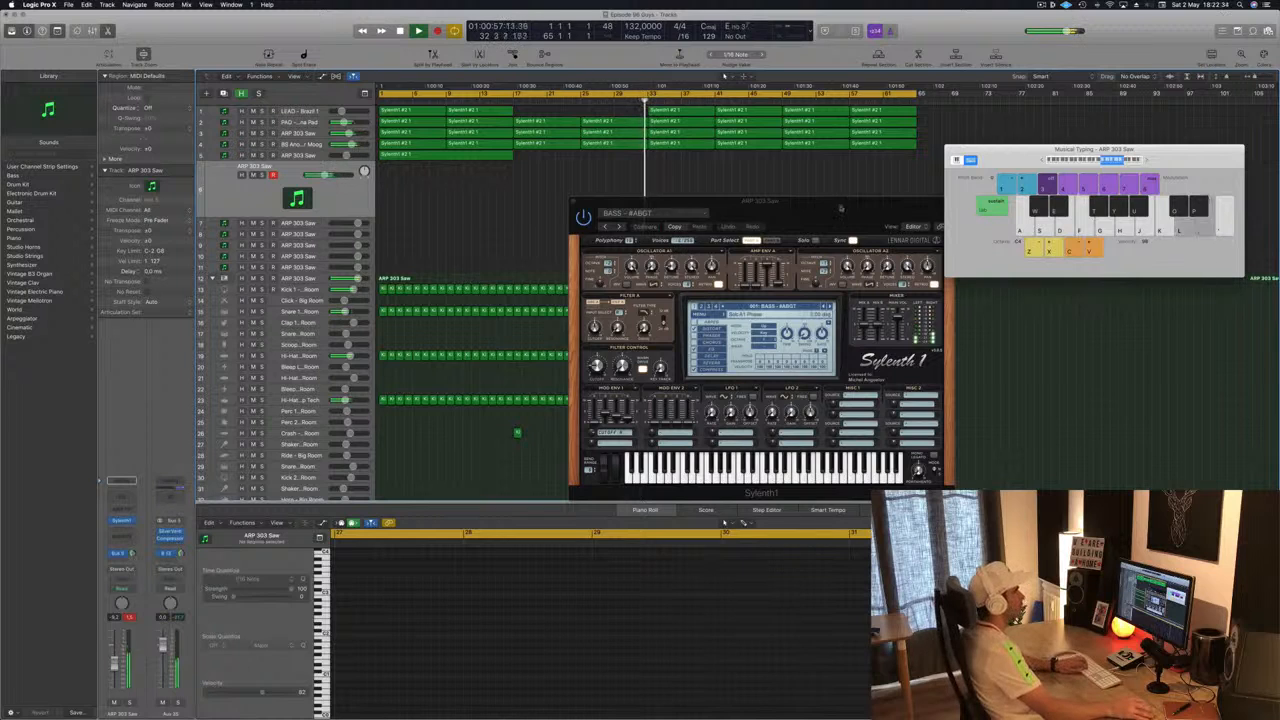
- Start playback and audition the ARP 303 Saw patch with a few Musical Typing notes
left_click_drag(760, 201, 576, 301)
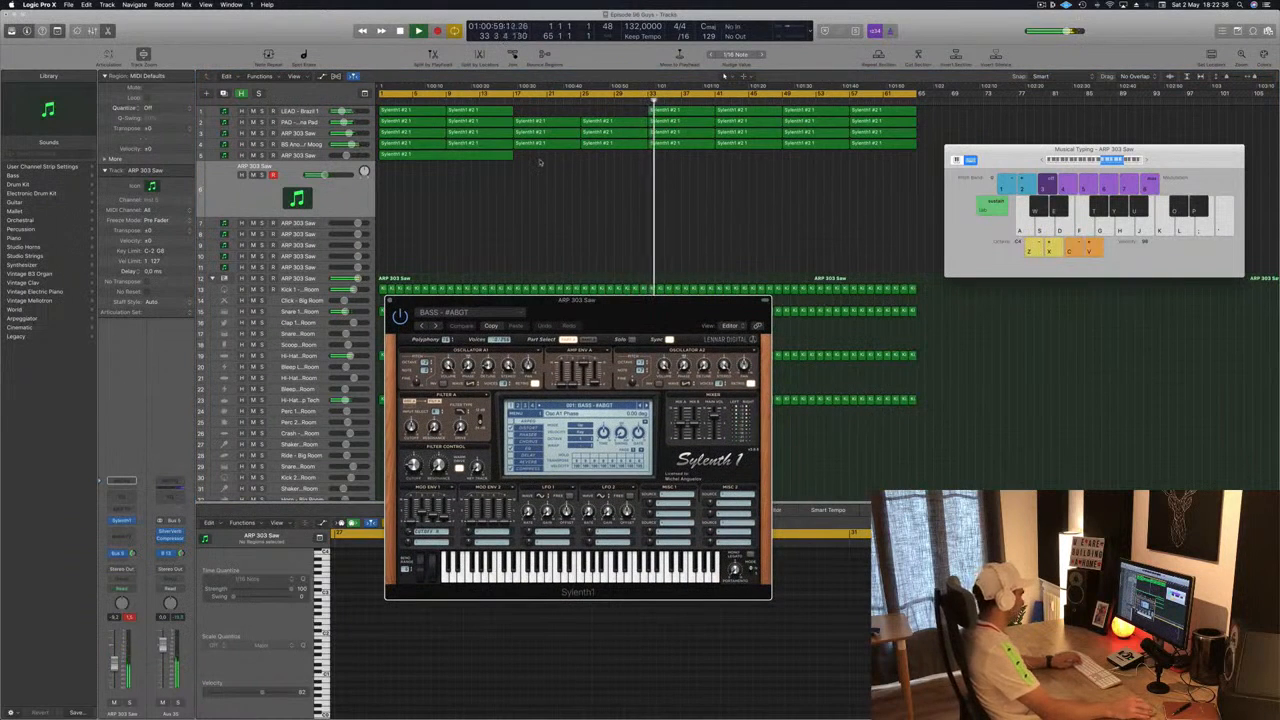
key("space")
key("h")
key("j")
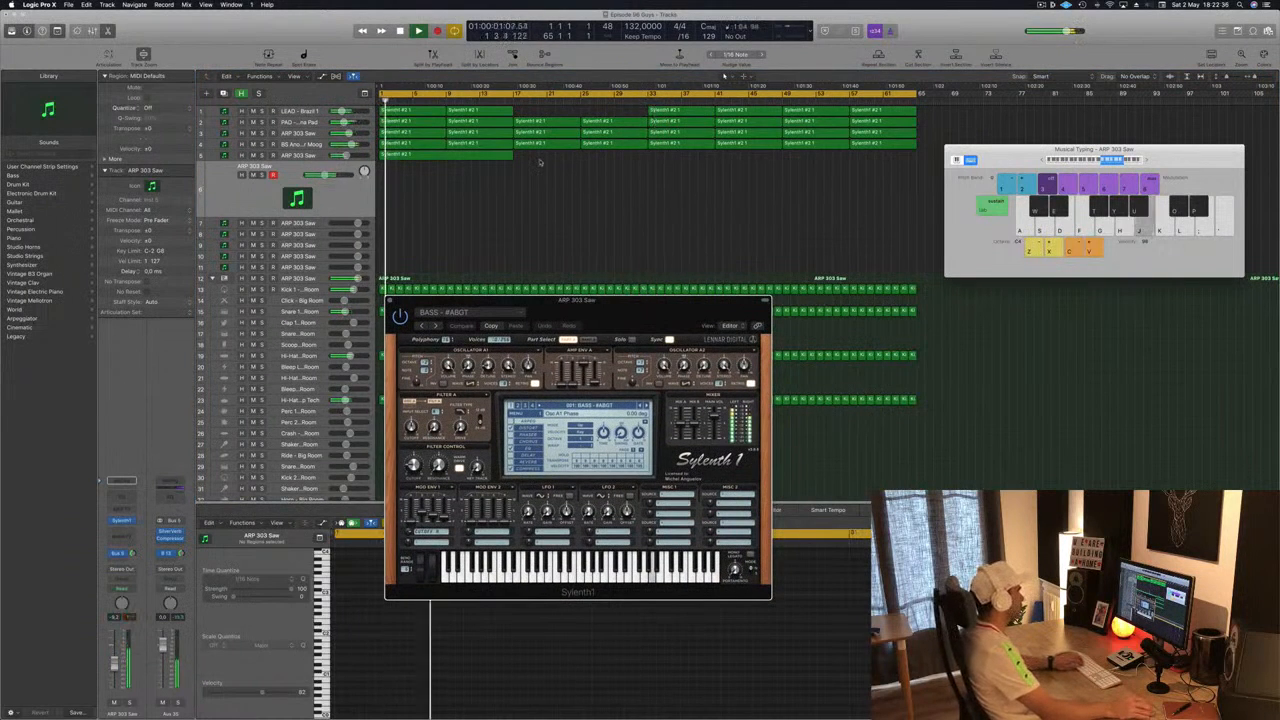
key("d")
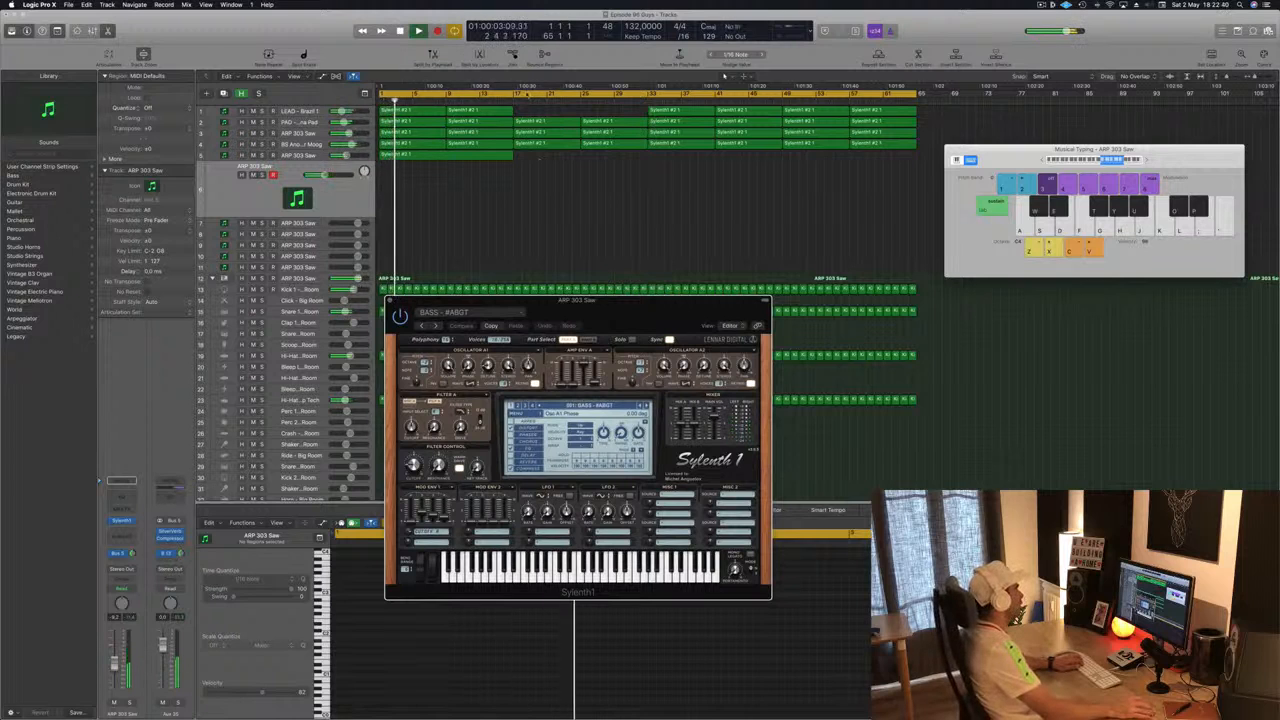
- Set a cycle region starting at bar 17 and play Musical Typing notes over the loop
left_click_drag(381, 94, 514, 100)
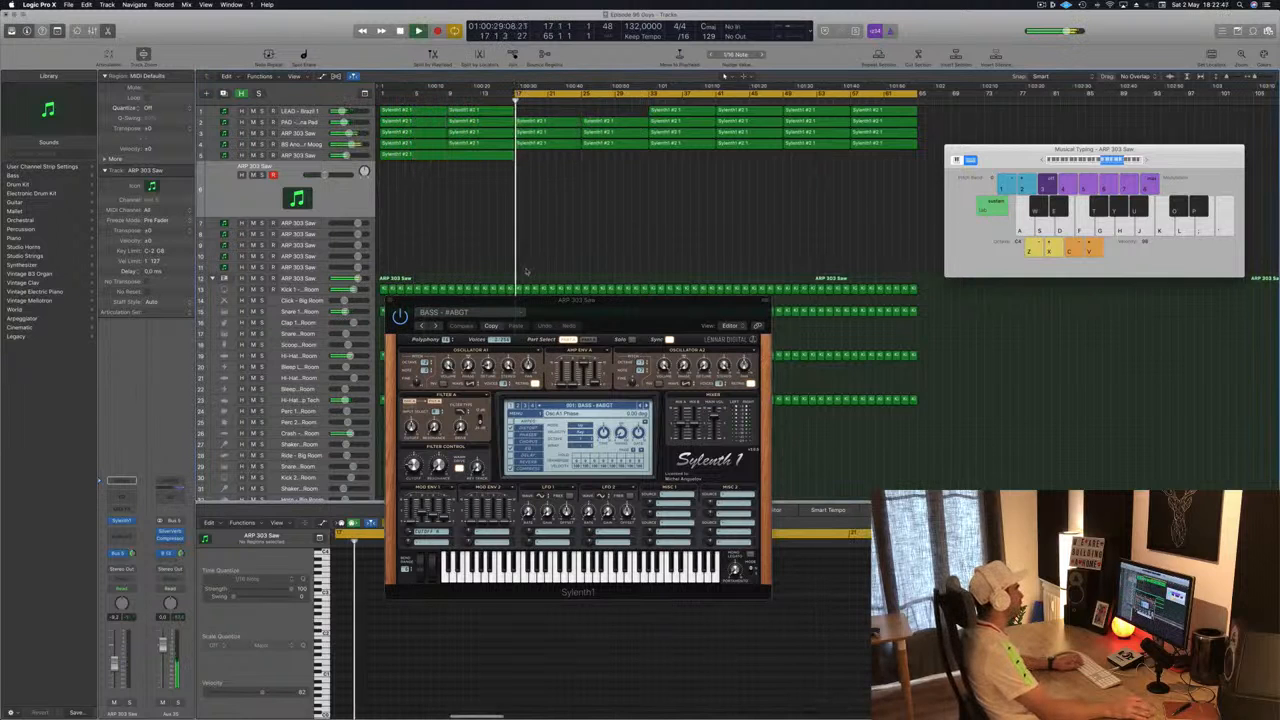
left_click_drag(659, 316, 711, 281)
key("s")
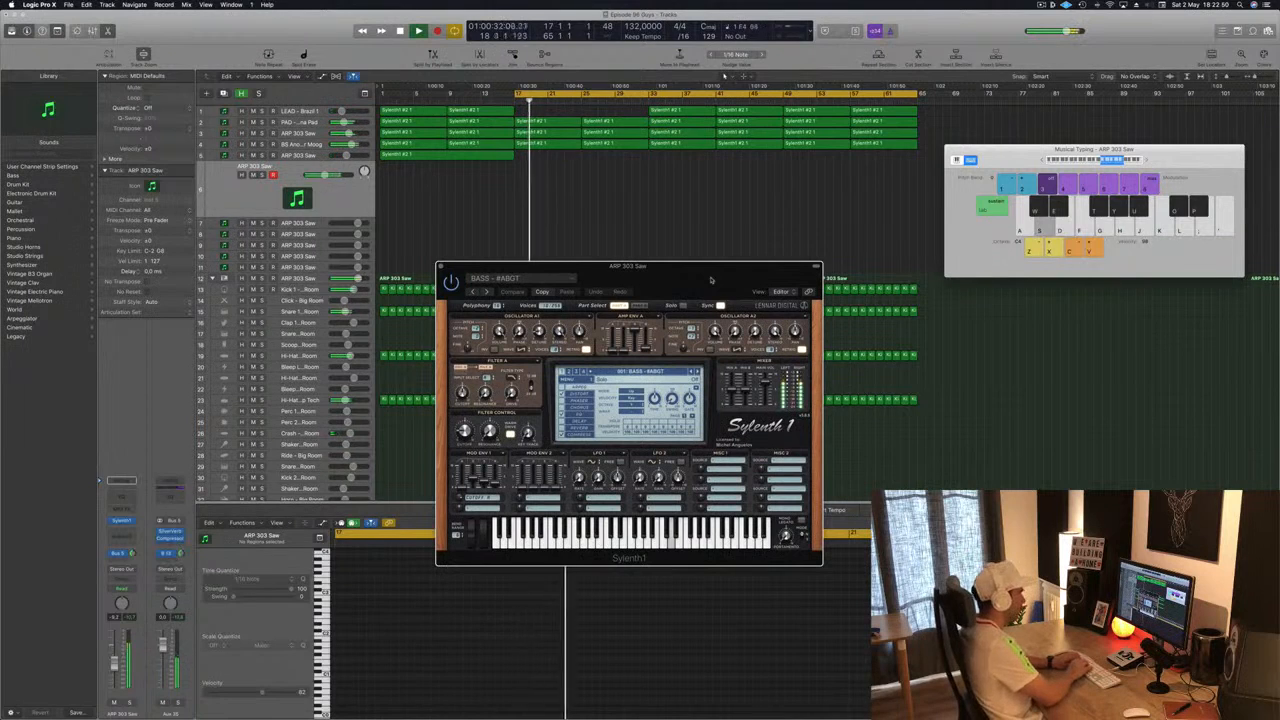
key("f")
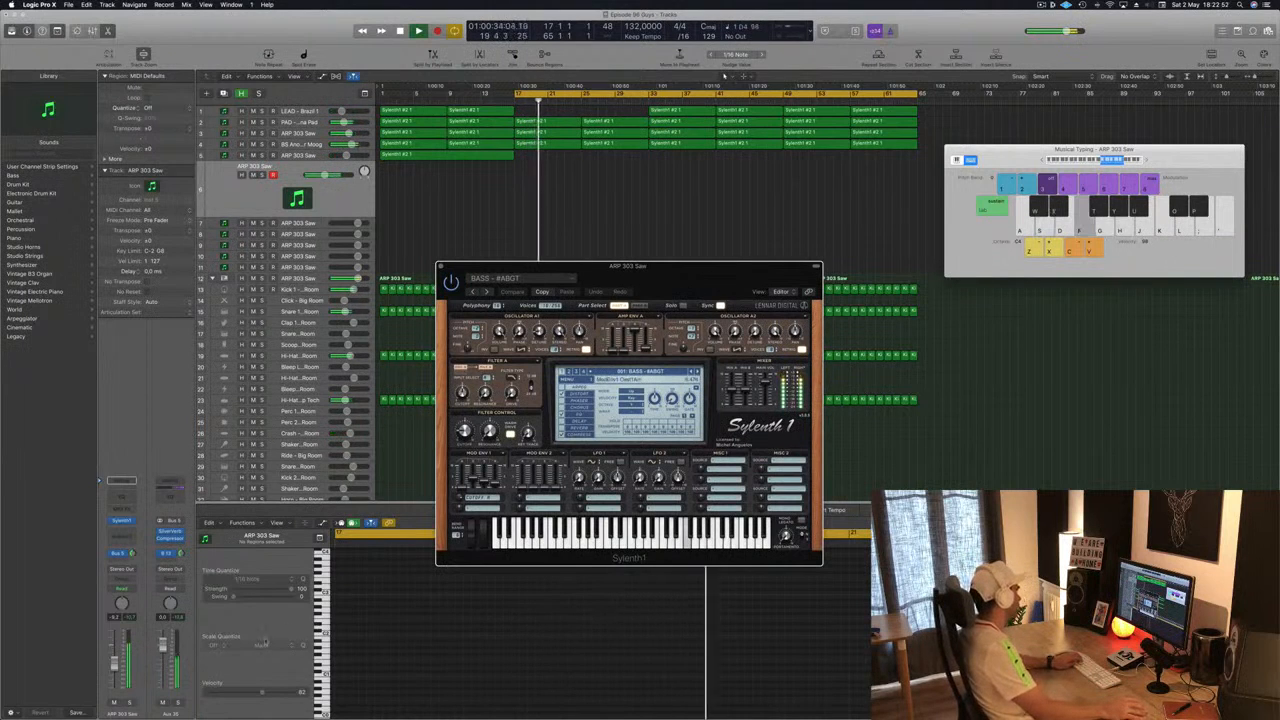
left_click_drag(114, 664, 115, 669)
key("f")
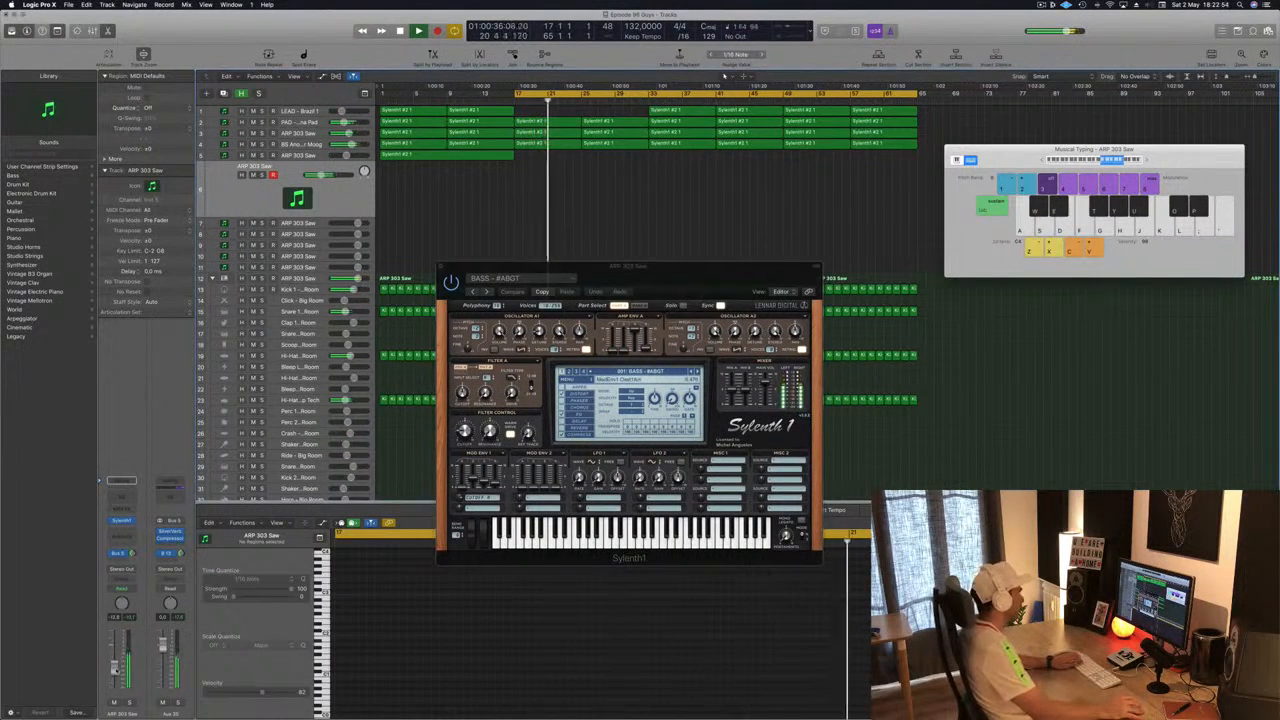
key("s")
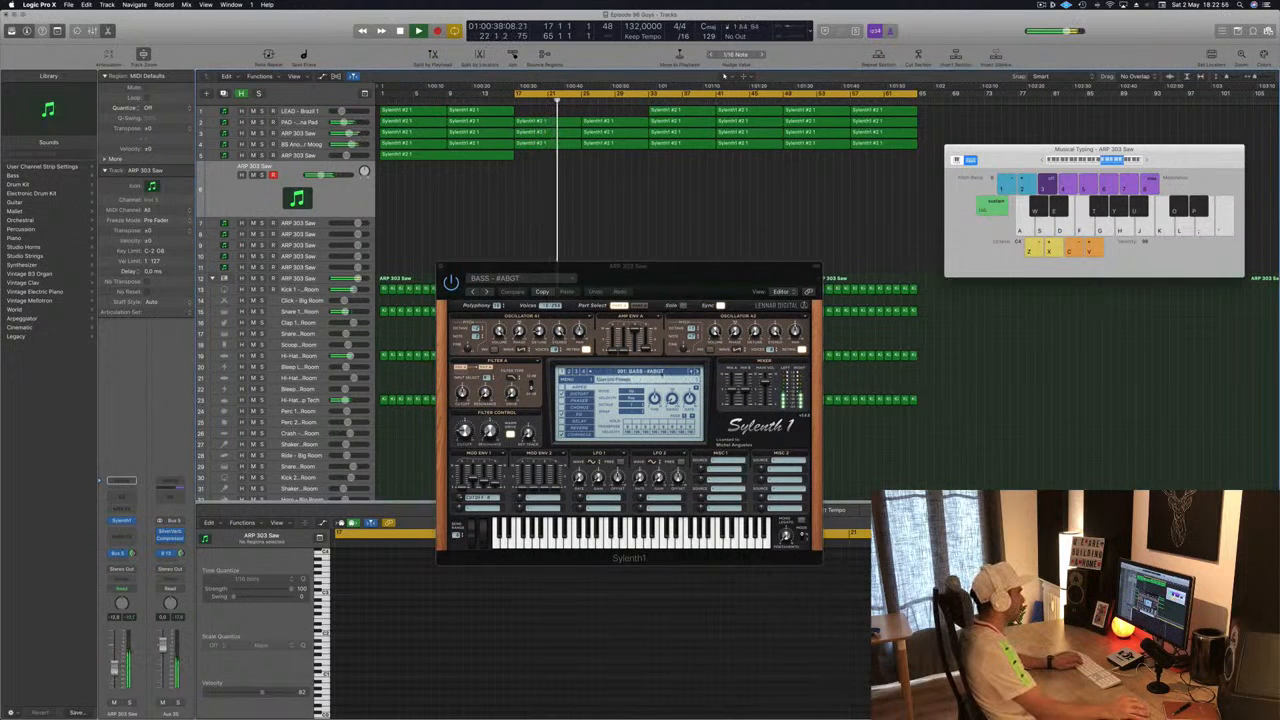
key("s")
- Browse the Sylenth1 presets and step forward to the BASS - Beam preset
left_click(661, 373)
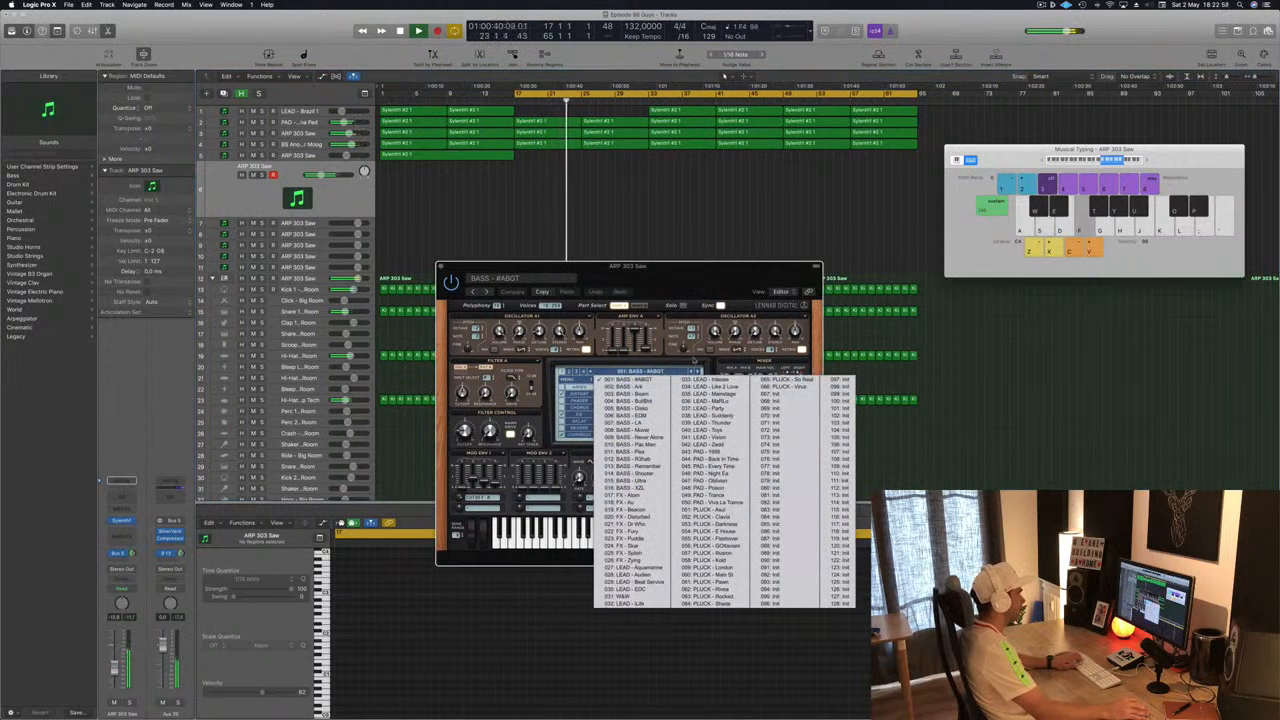
left_click(693, 371)
left_click(697, 372)
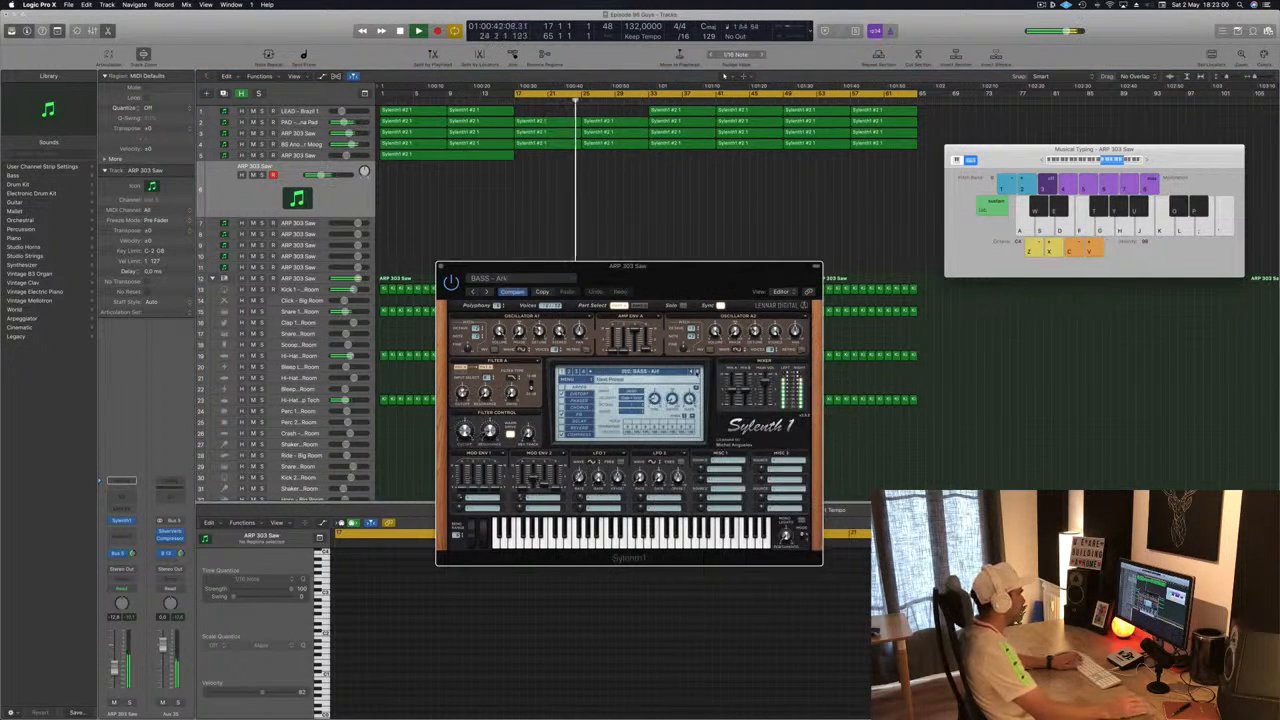
left_click(697, 372)
- Audition the BASS - Beam preset with Musical Typing notes over the loop, then stop playback
key("j")
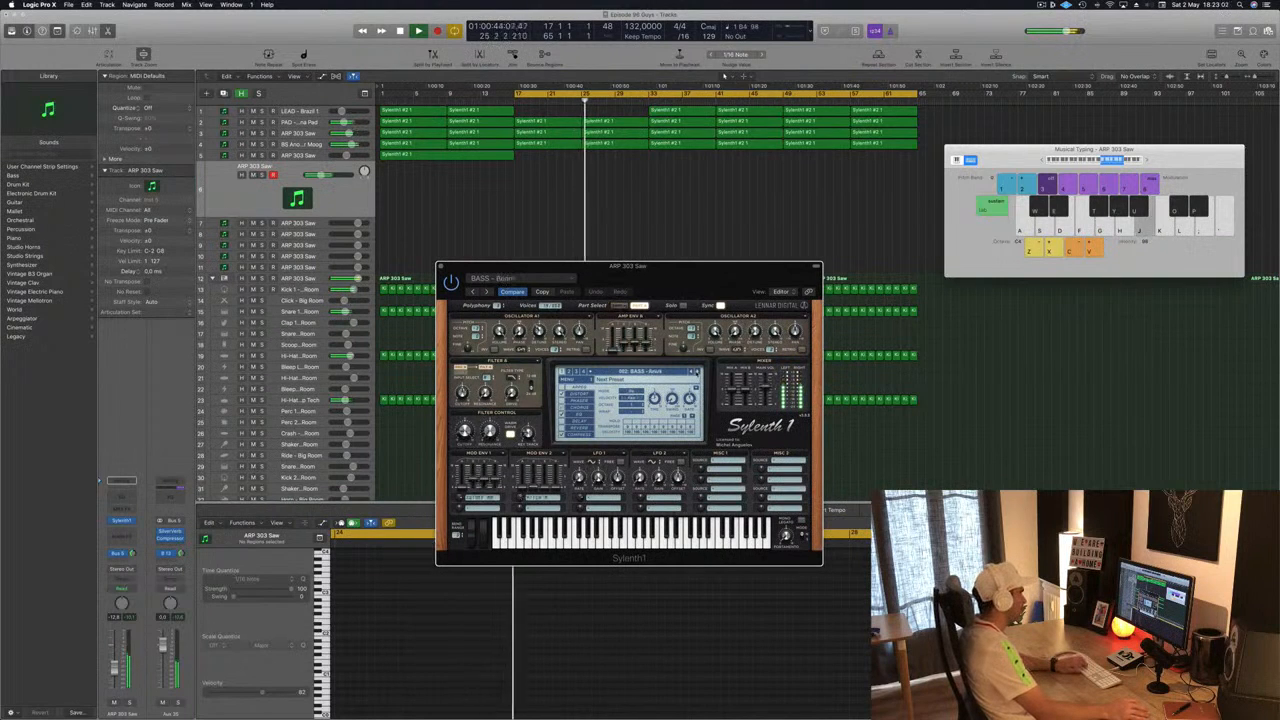
key("k")
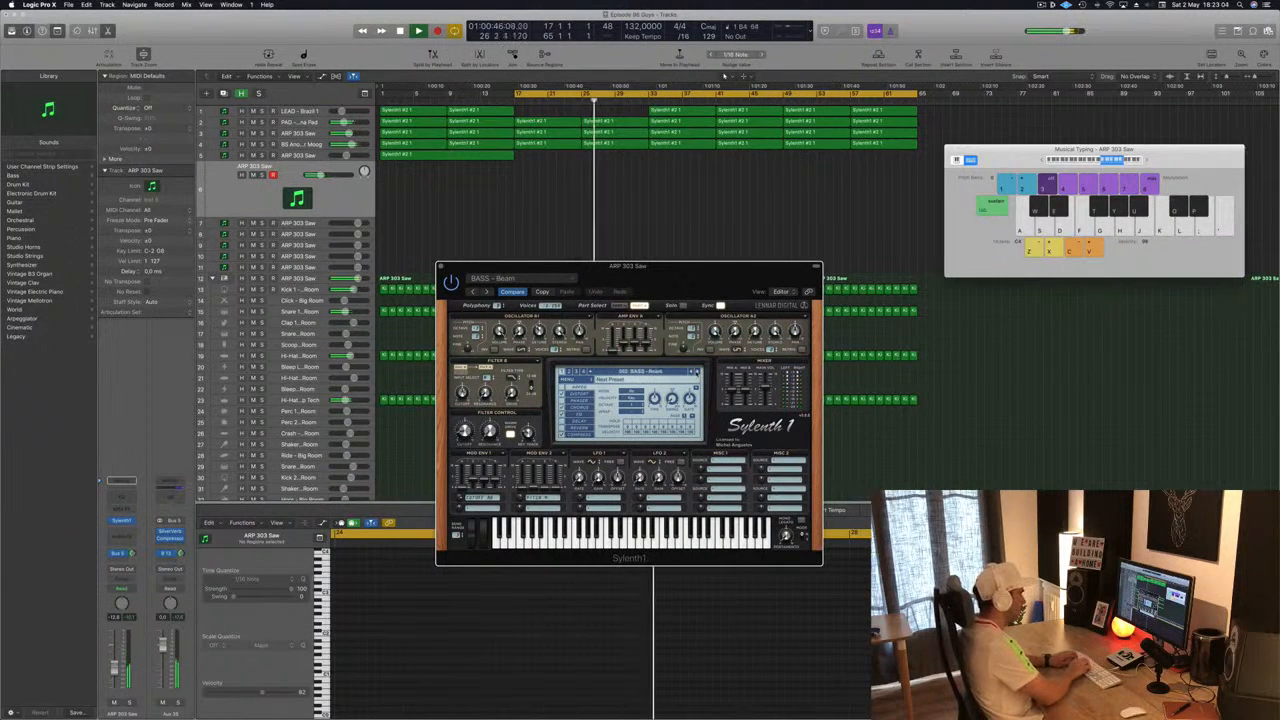
key("k")
key("j")
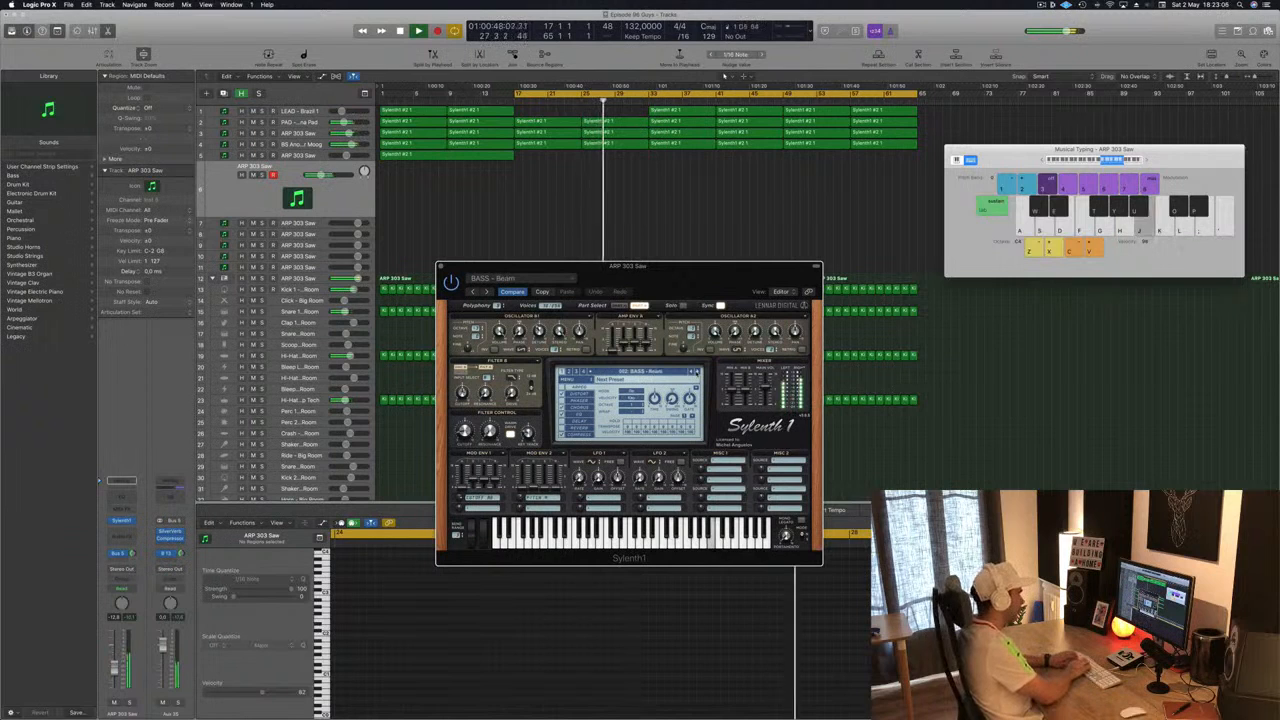
key("f")
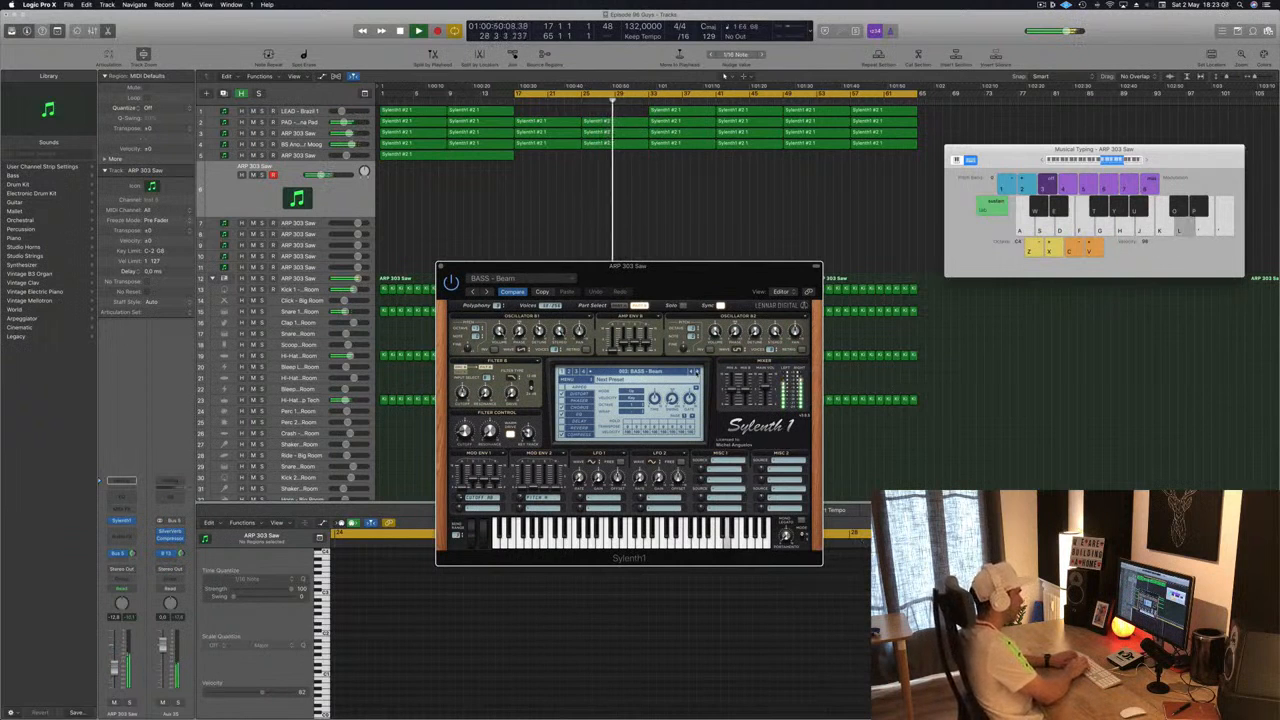
key("k")
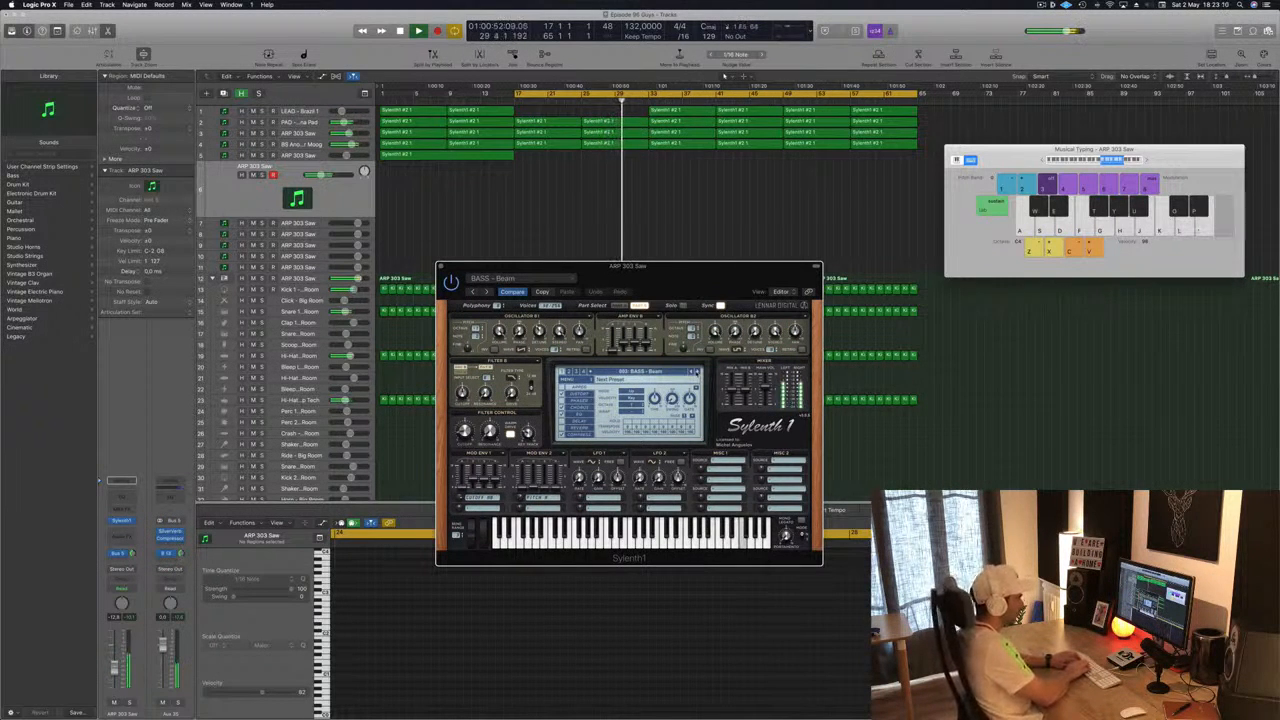
key("h")
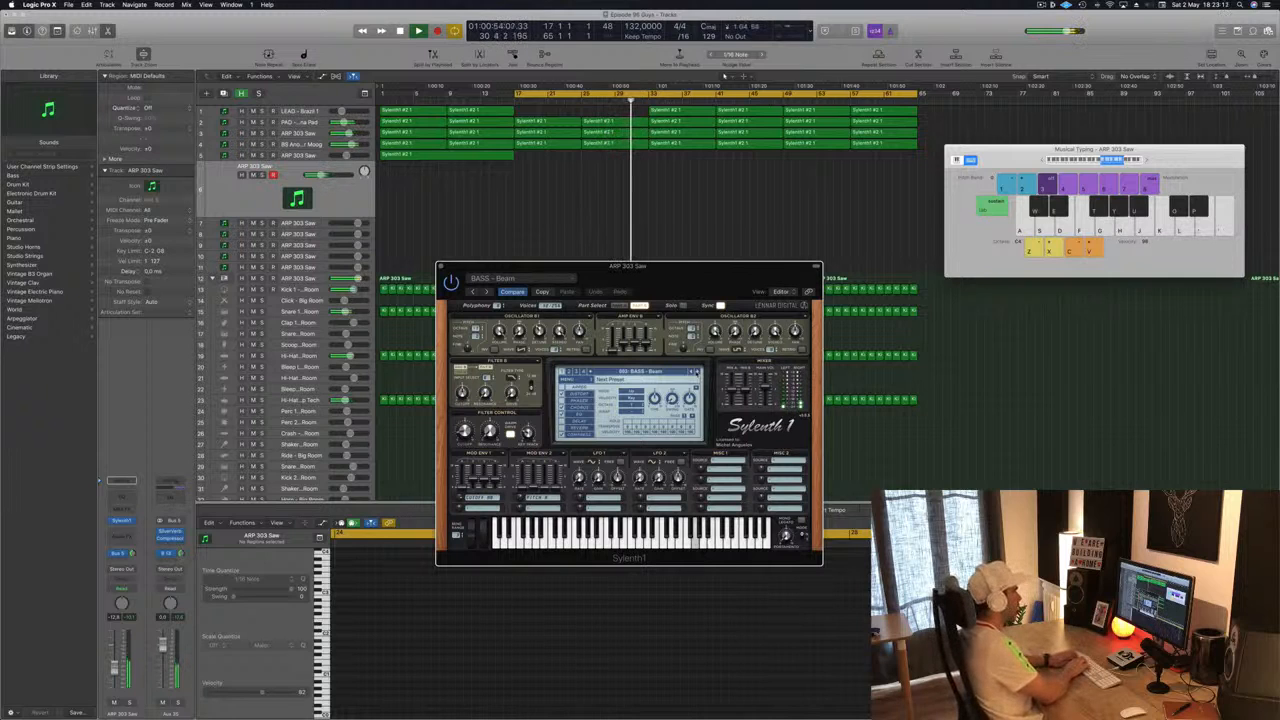
key("j")
key("k")
key("h")
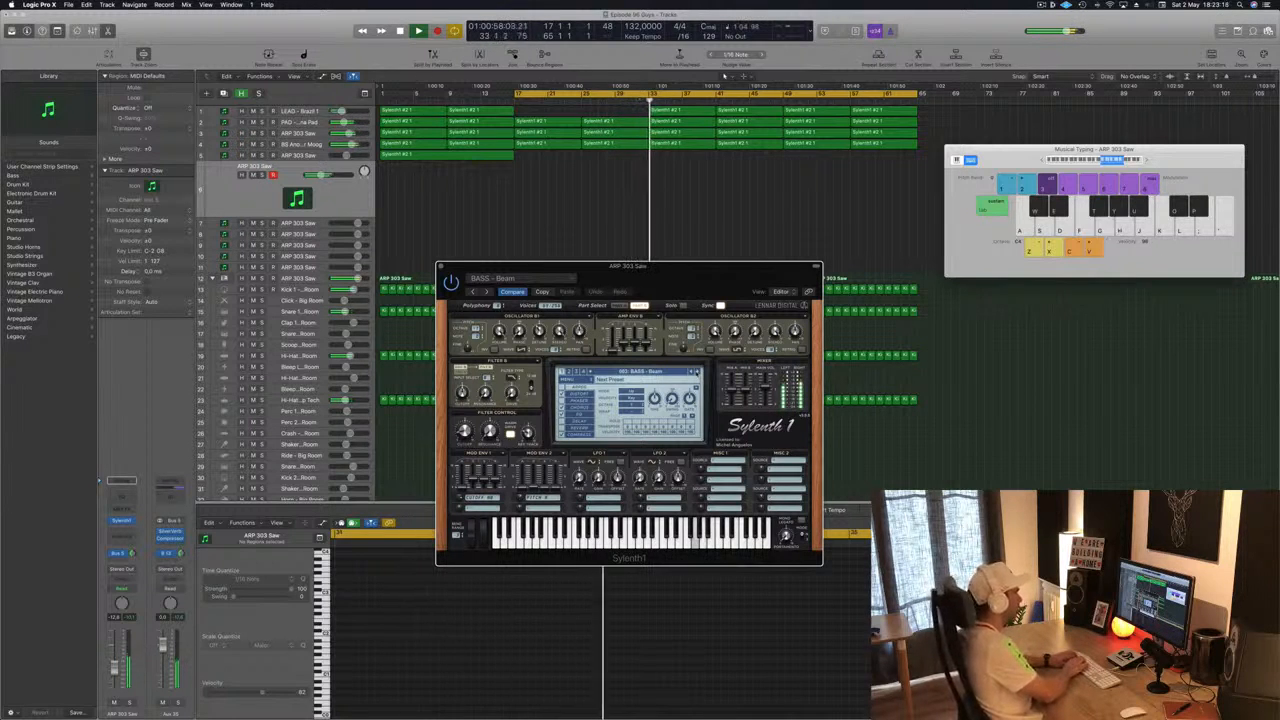
key("space")
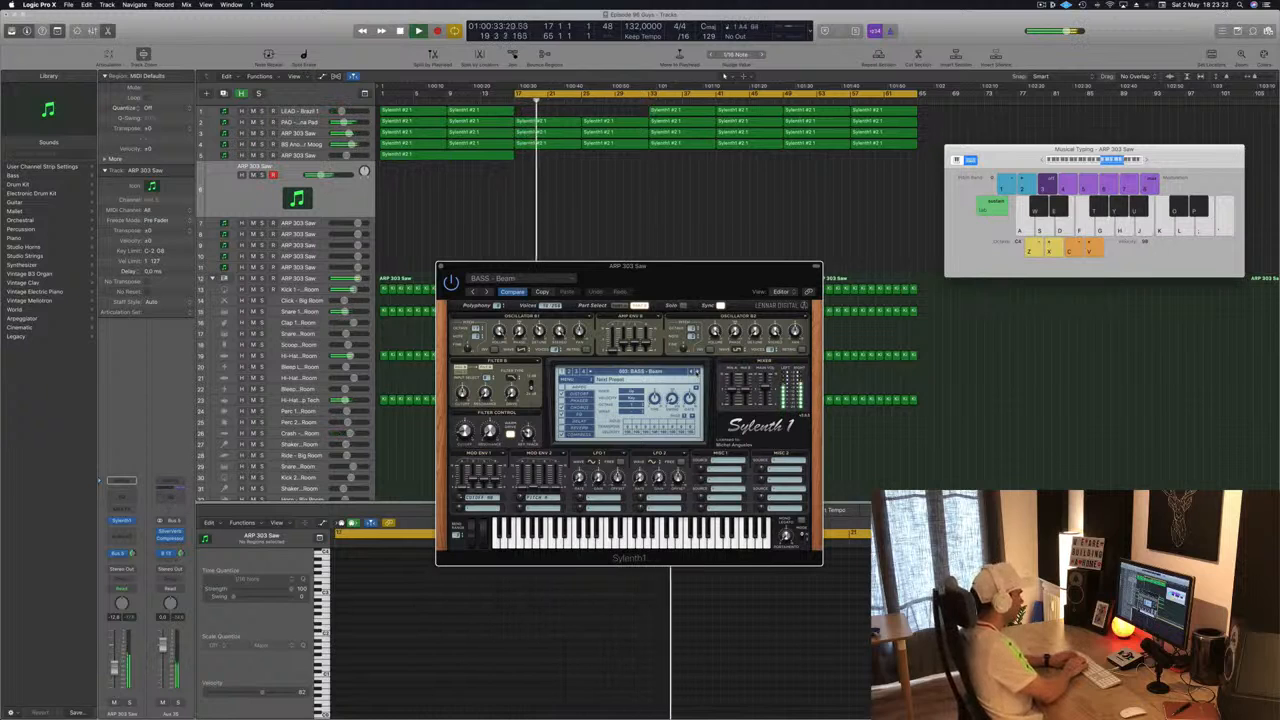
- Record a short ARP riff with Musical Typing on the ARP 303 Saw track starting at bar 17
key("r")
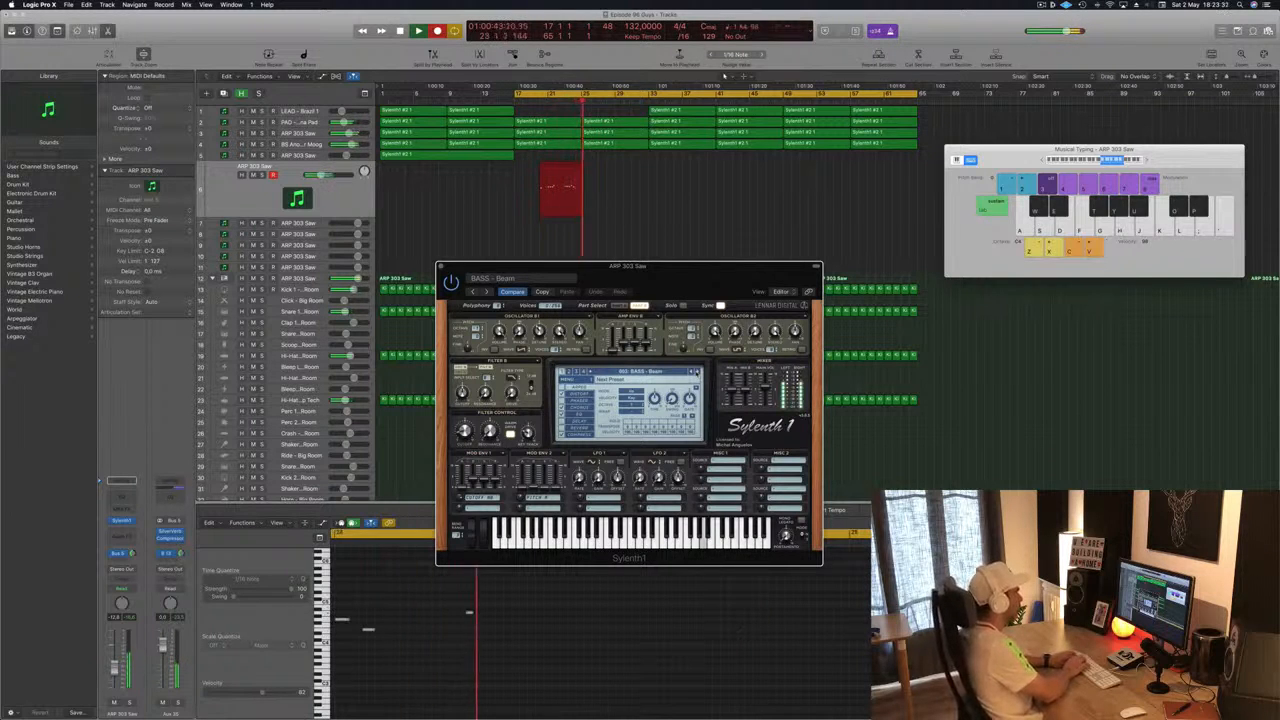
key("u")
key("e")
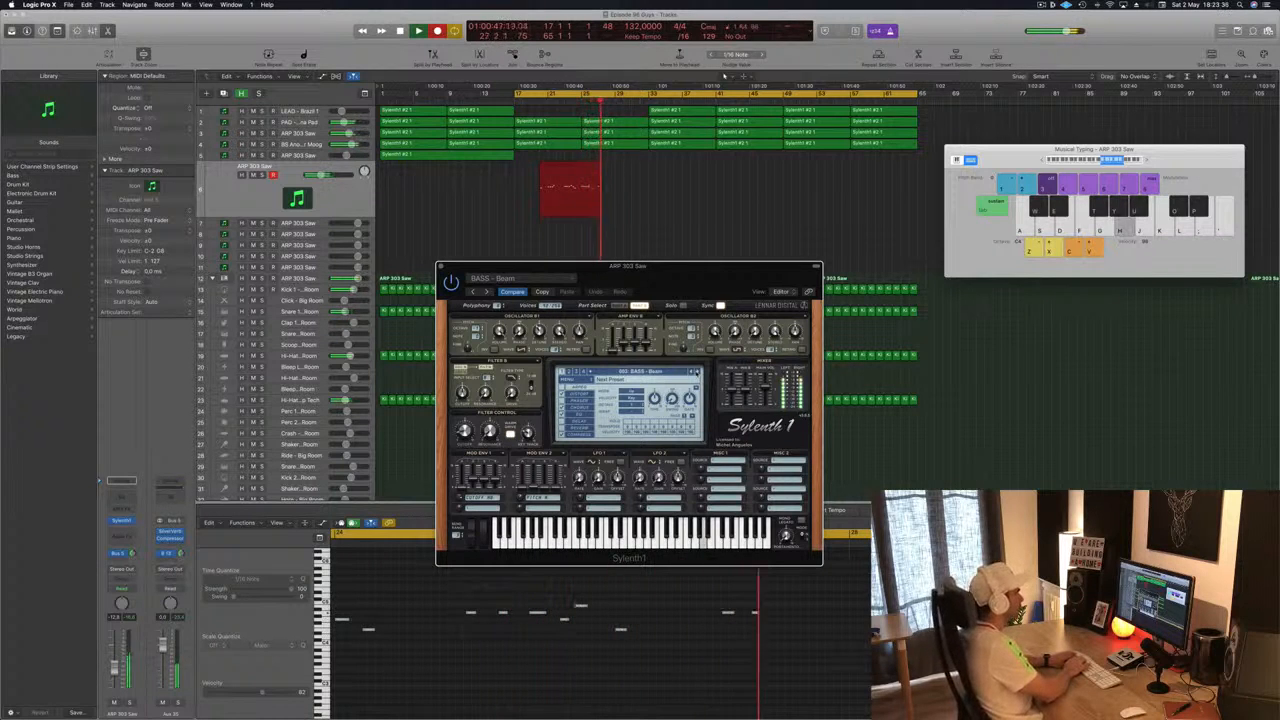
key("u")
key("e")
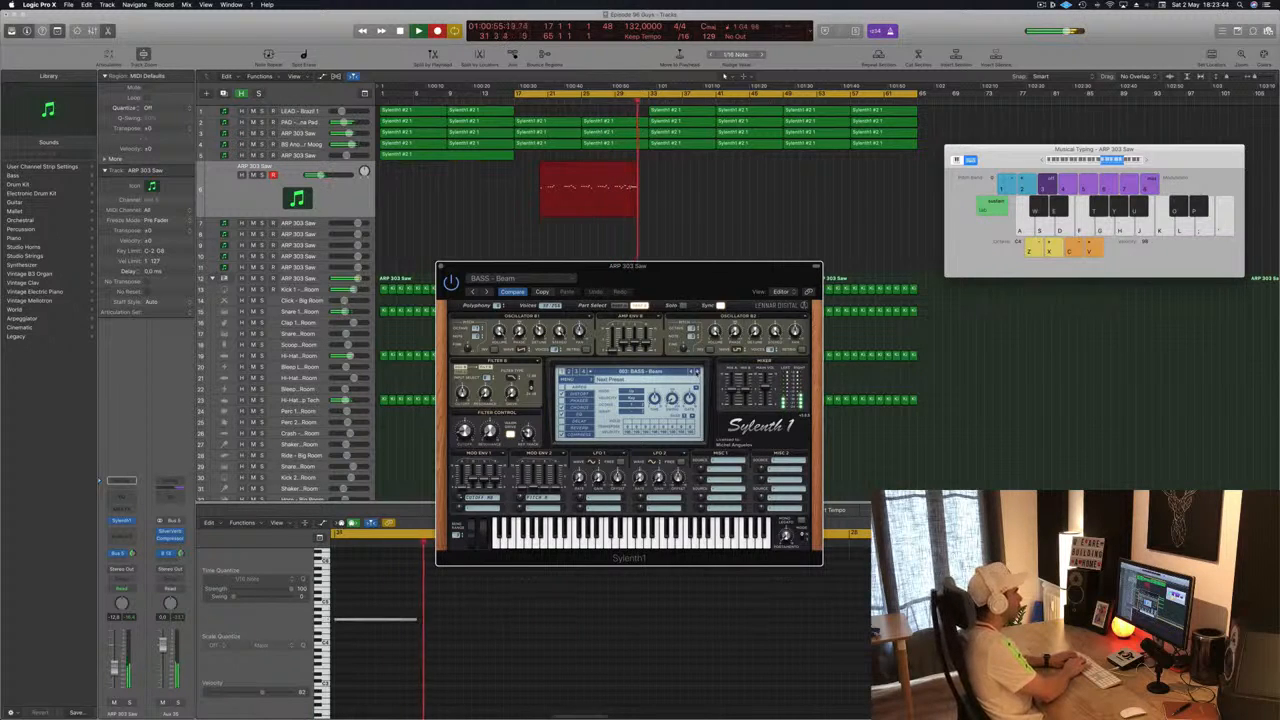
key("space")
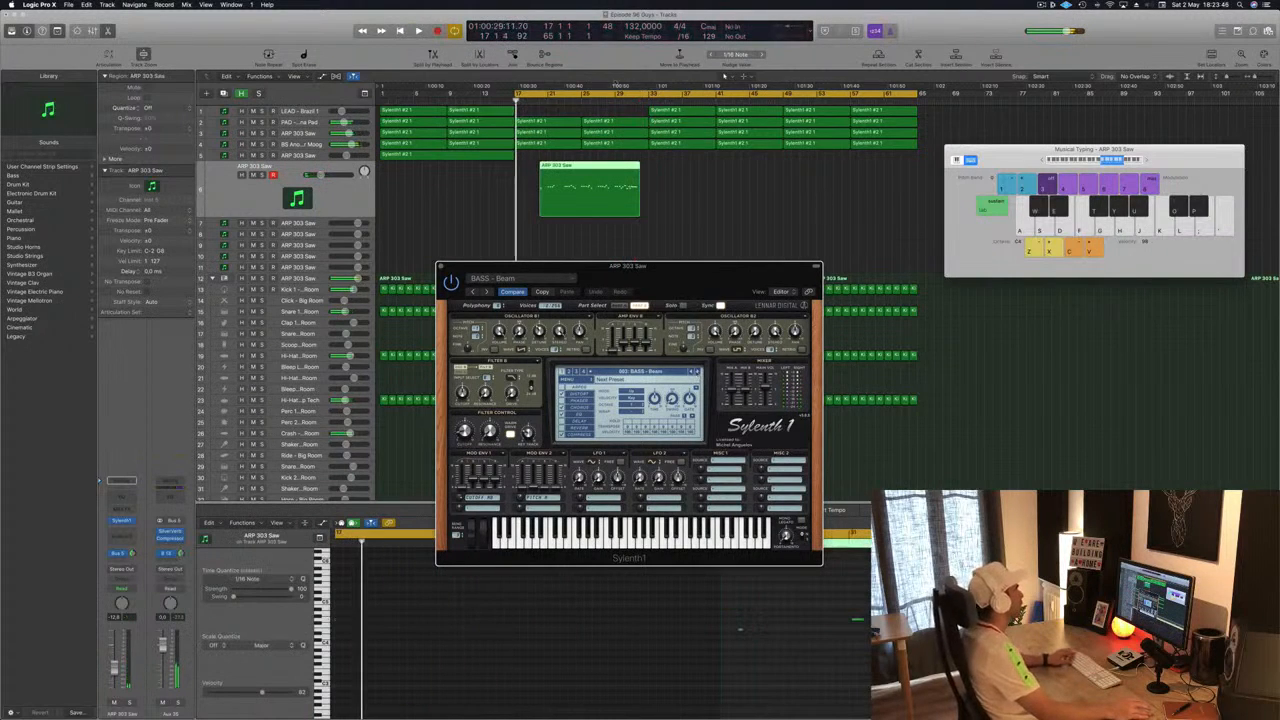
- Split the recorded region, delete its first part, and move the remaining part to bar 17
left_click(600, 170, "super")
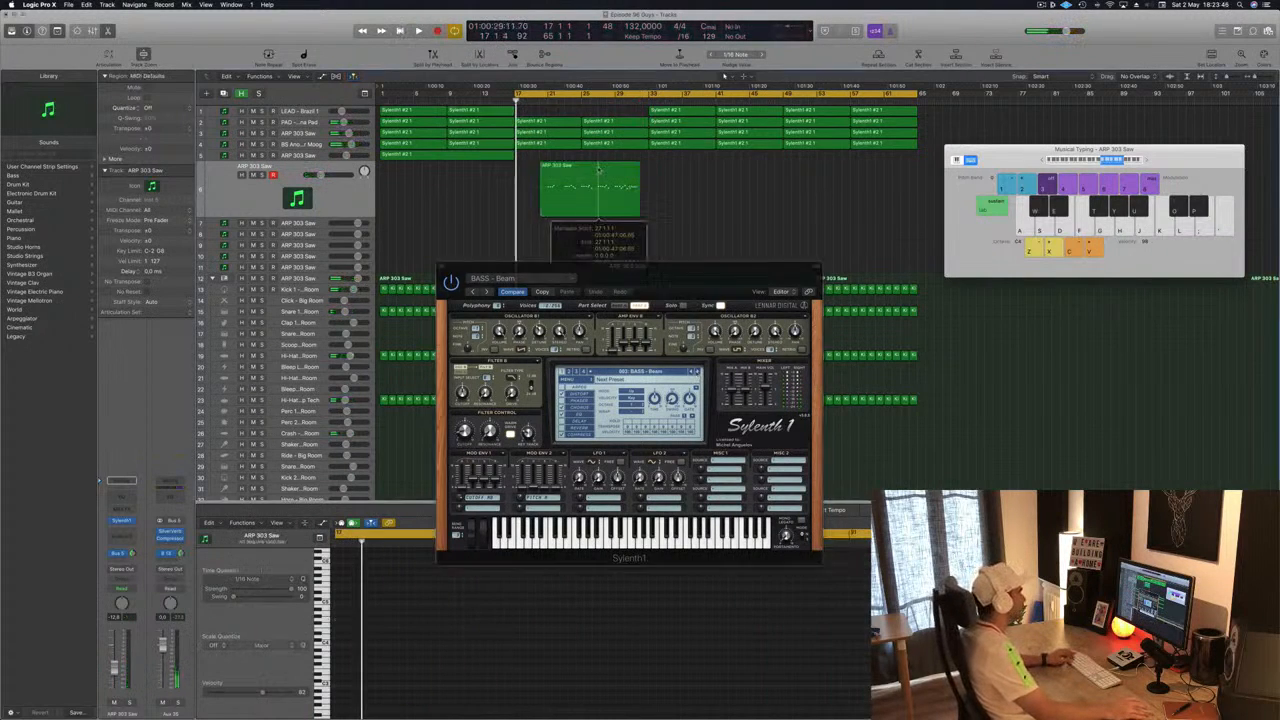
double_click(599, 170, "super")
left_click(586, 170)
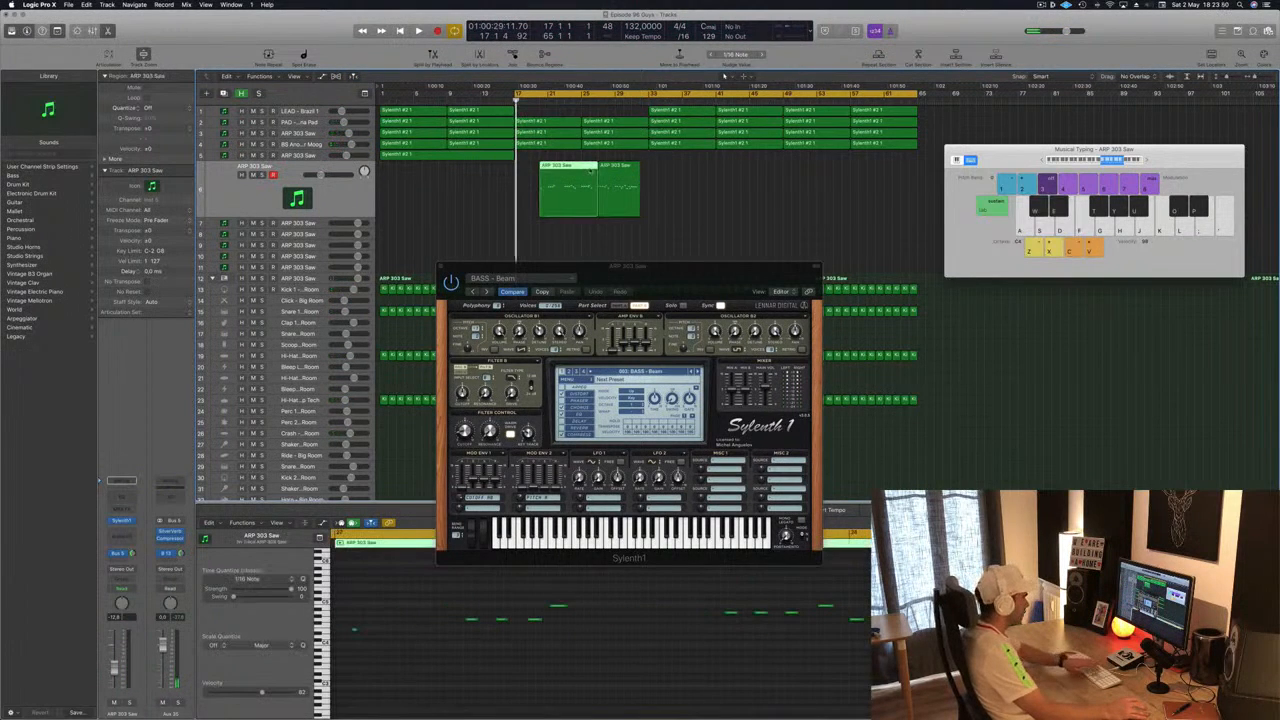
key("Delete")
left_click_drag(623, 176, 541, 176)
key("space")
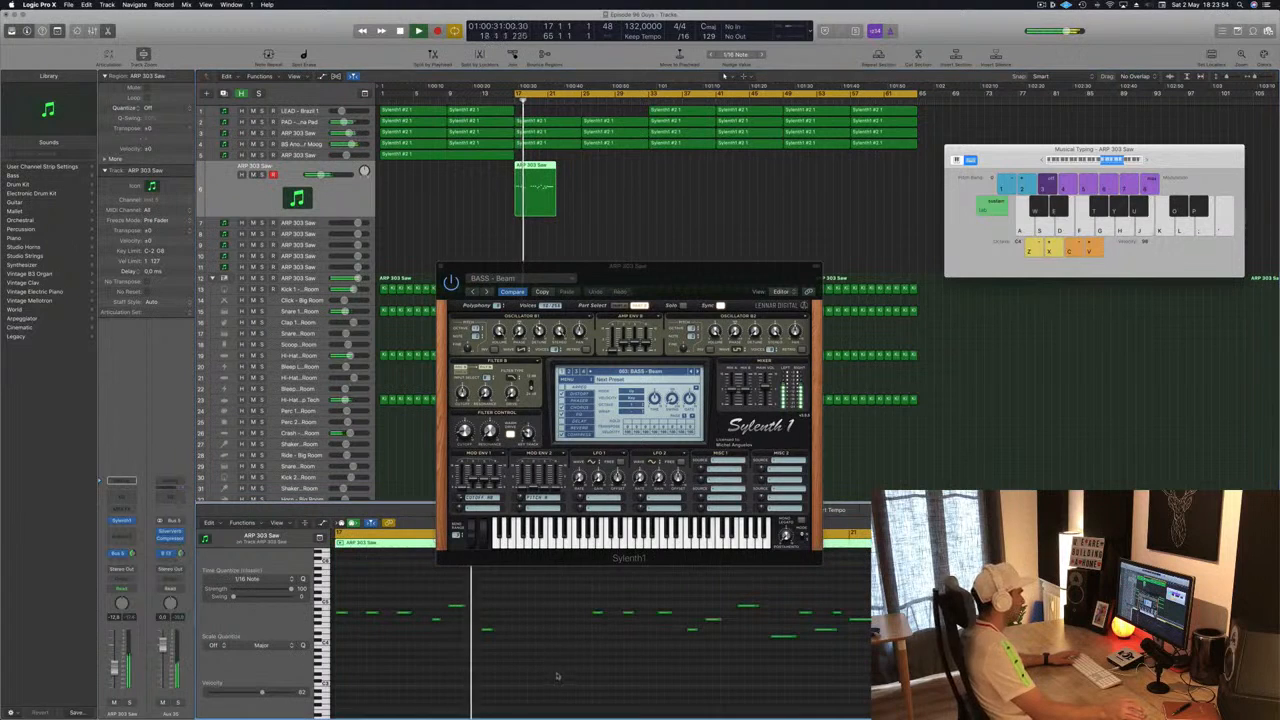
key("super+a")
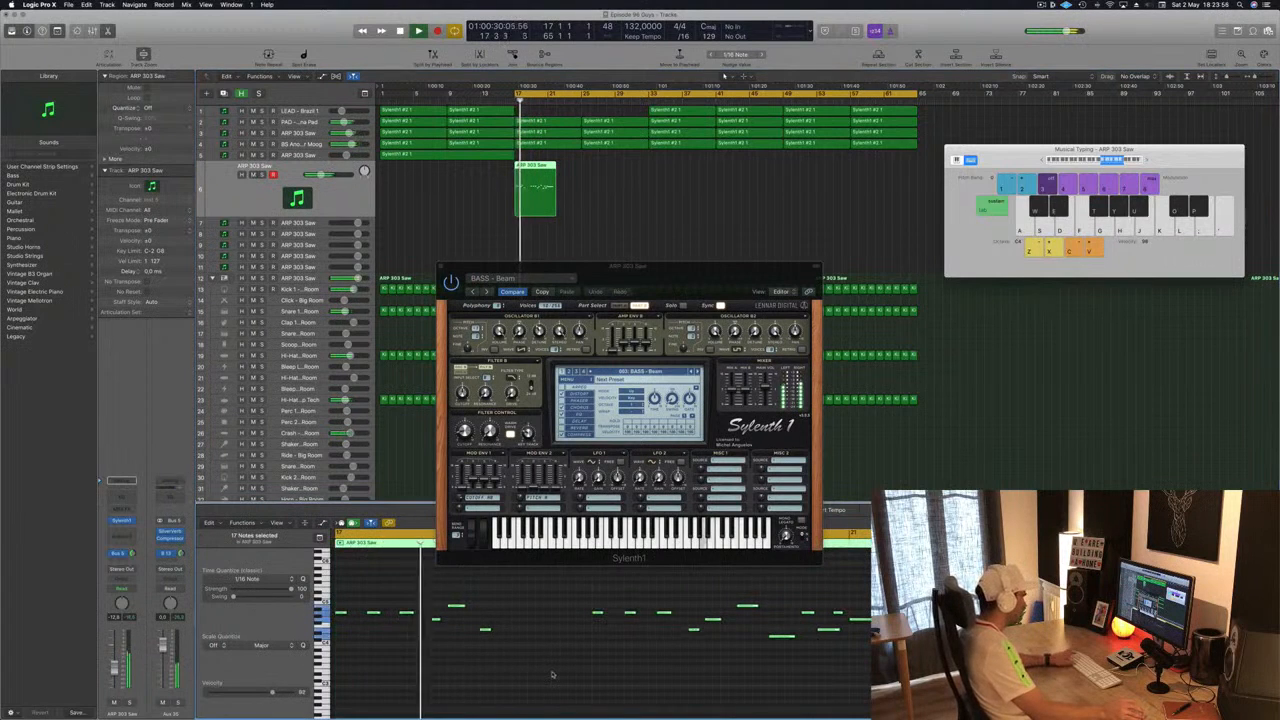
left_click(575, 680)
left_click_drag(750, 266, 999, 132)
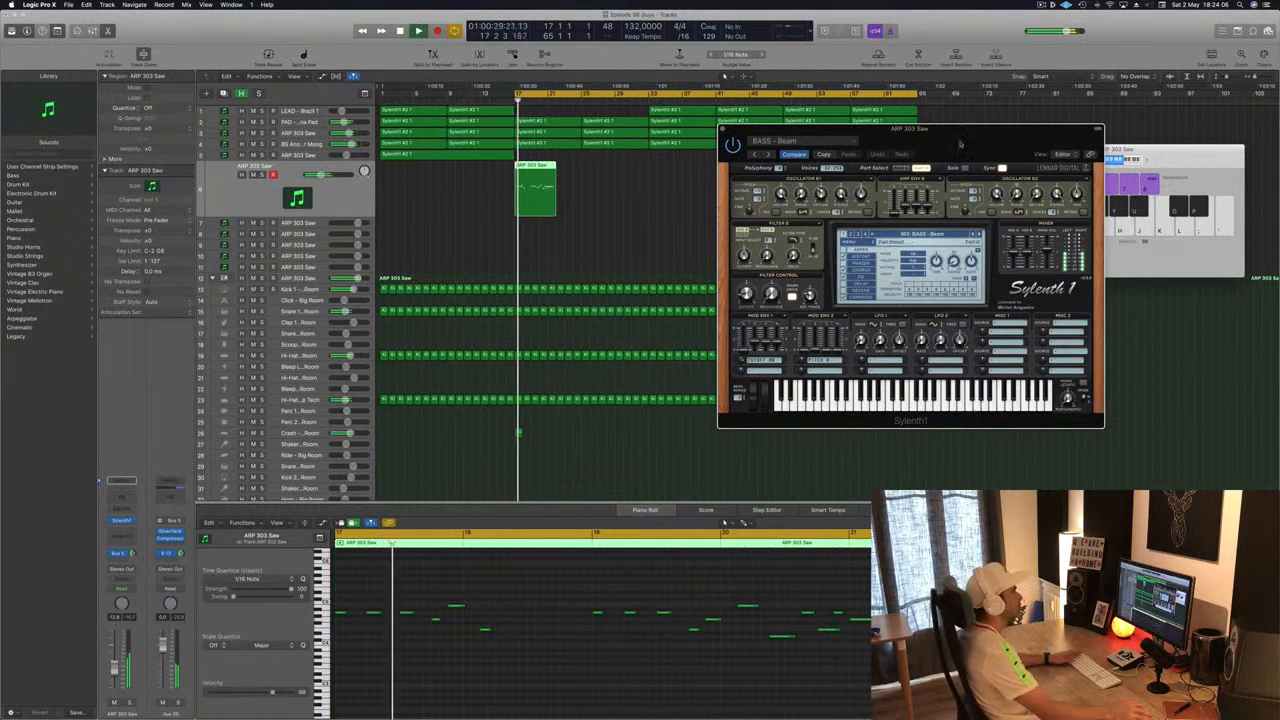
left_click_drag(969, 141, 903, 166)
key("space")
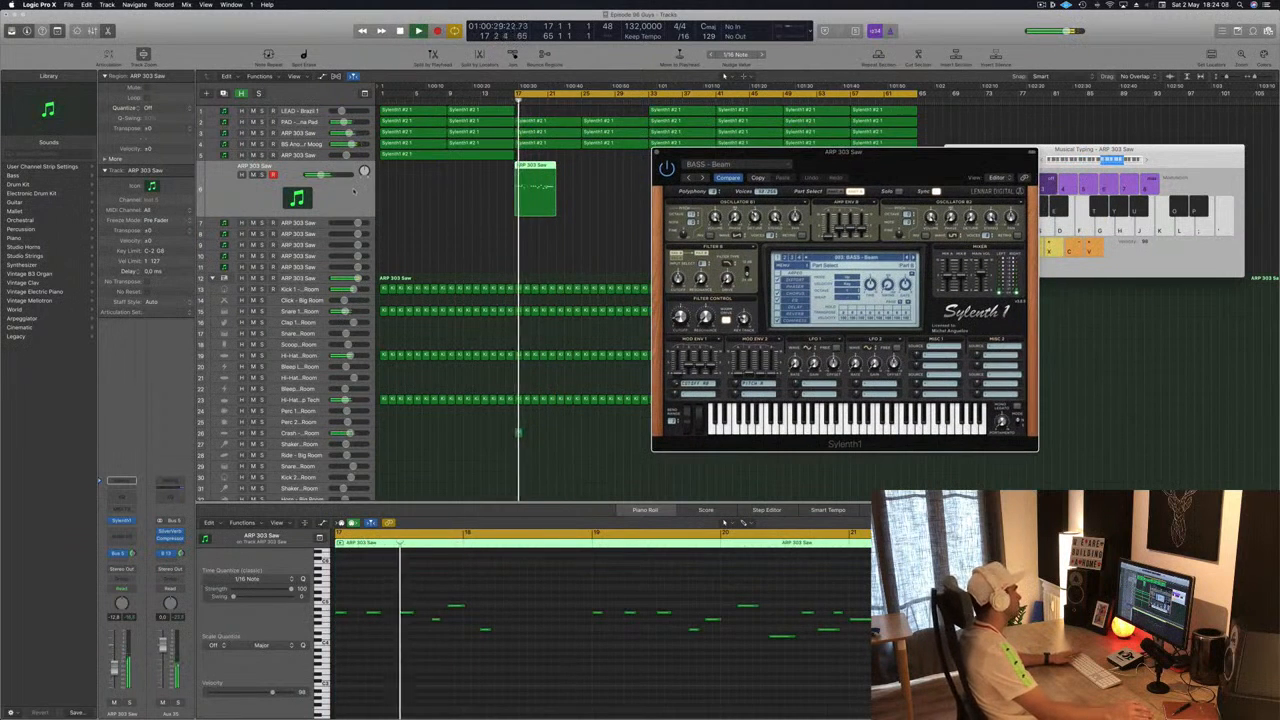
left_click(752, 163)
left_click_drag(882, 165, 975, 183)
- Duplicate the ARP region to bar 25 and set the cycle from bar 17 to bar 33
left_click_drag(536, 167, 603, 170)
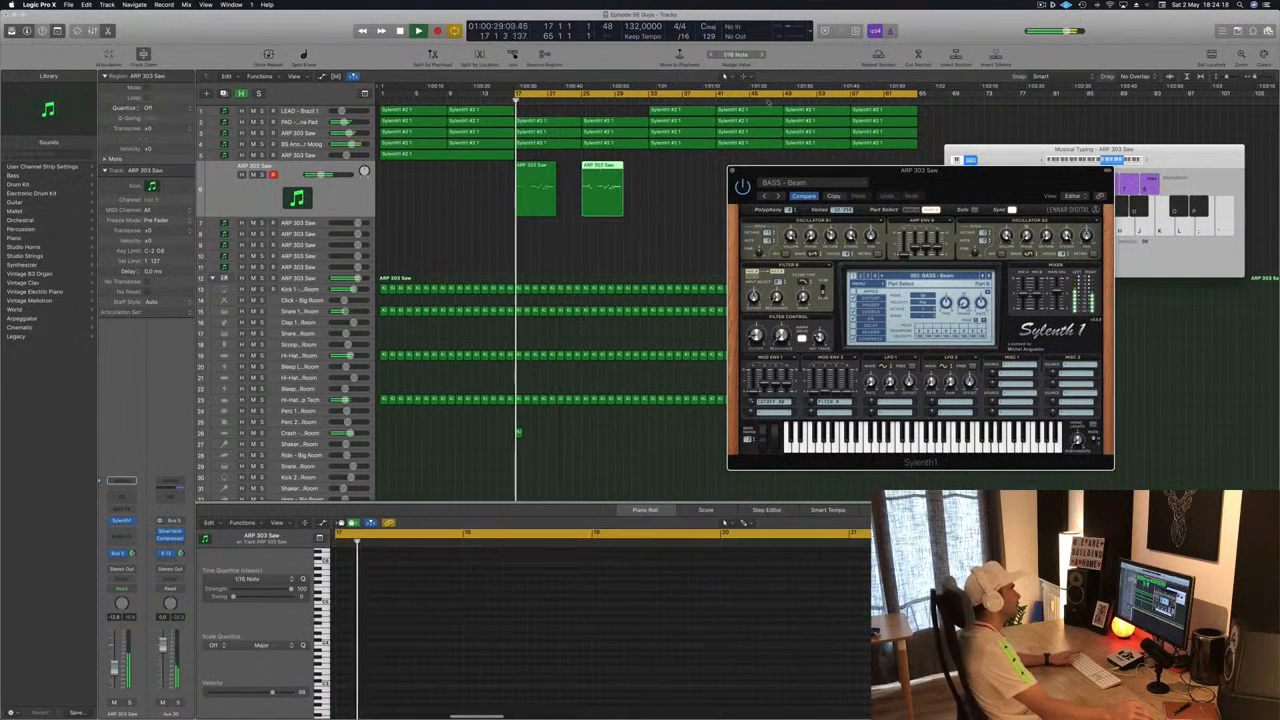
left_click_drag(920, 95, 644, 113)
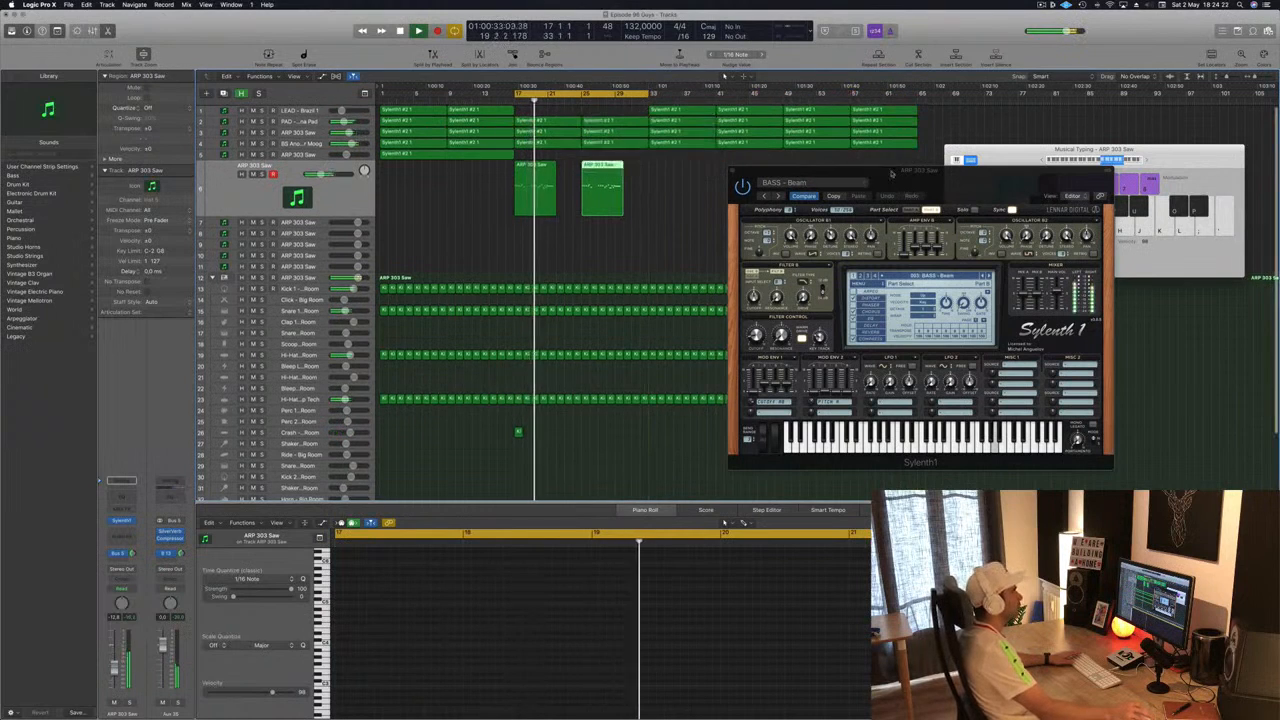
left_click_drag(928, 180, 957, 163)
- Lengthen the first ARP region so it reaches the copy at bar 25
left_click(536, 172)
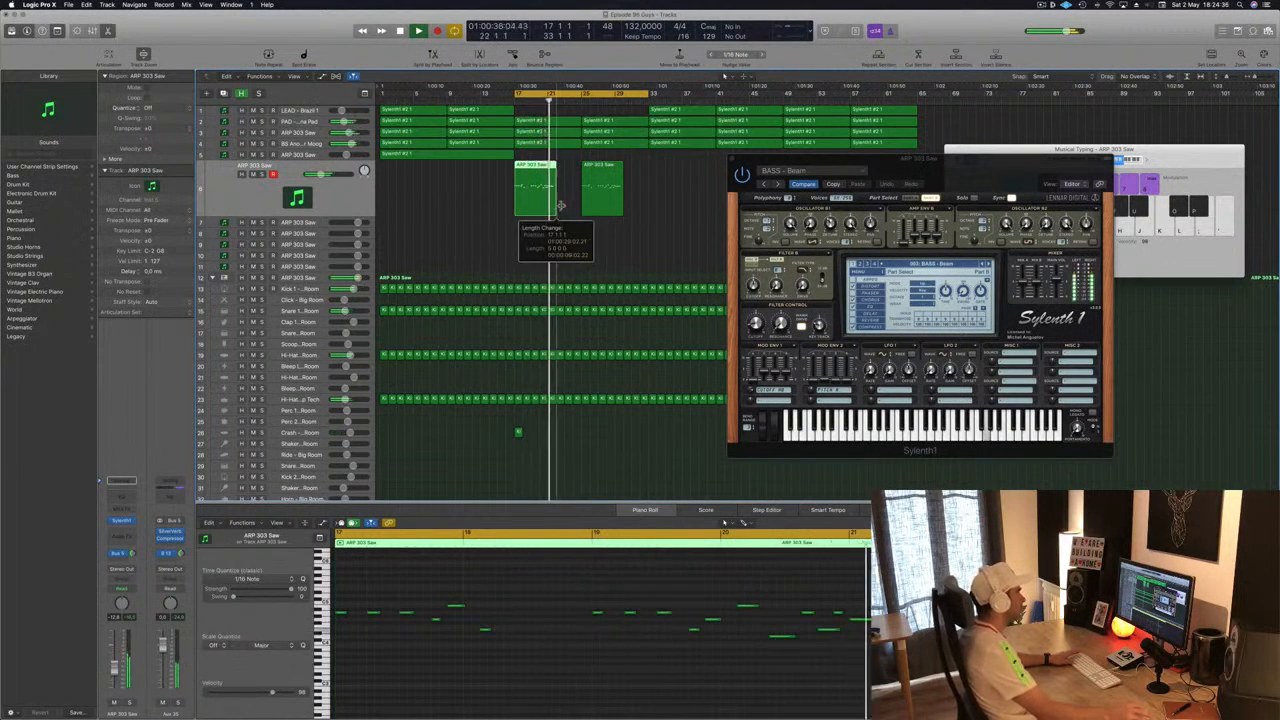
left_click_drag(577, 205, 577, 206)
key("Return")
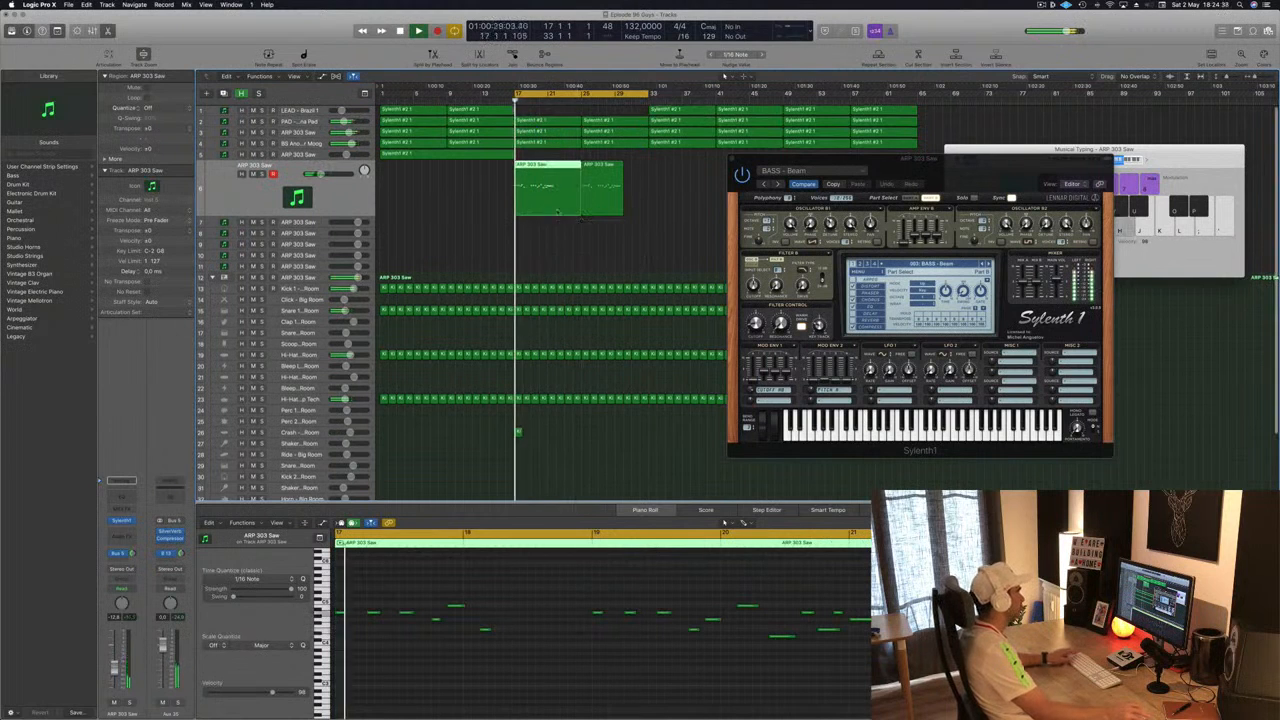
- Rearrange the ARP riff in the piano roll, selecting six notes and copying them later in the phrase
scroll(511, 575, "down", 5)
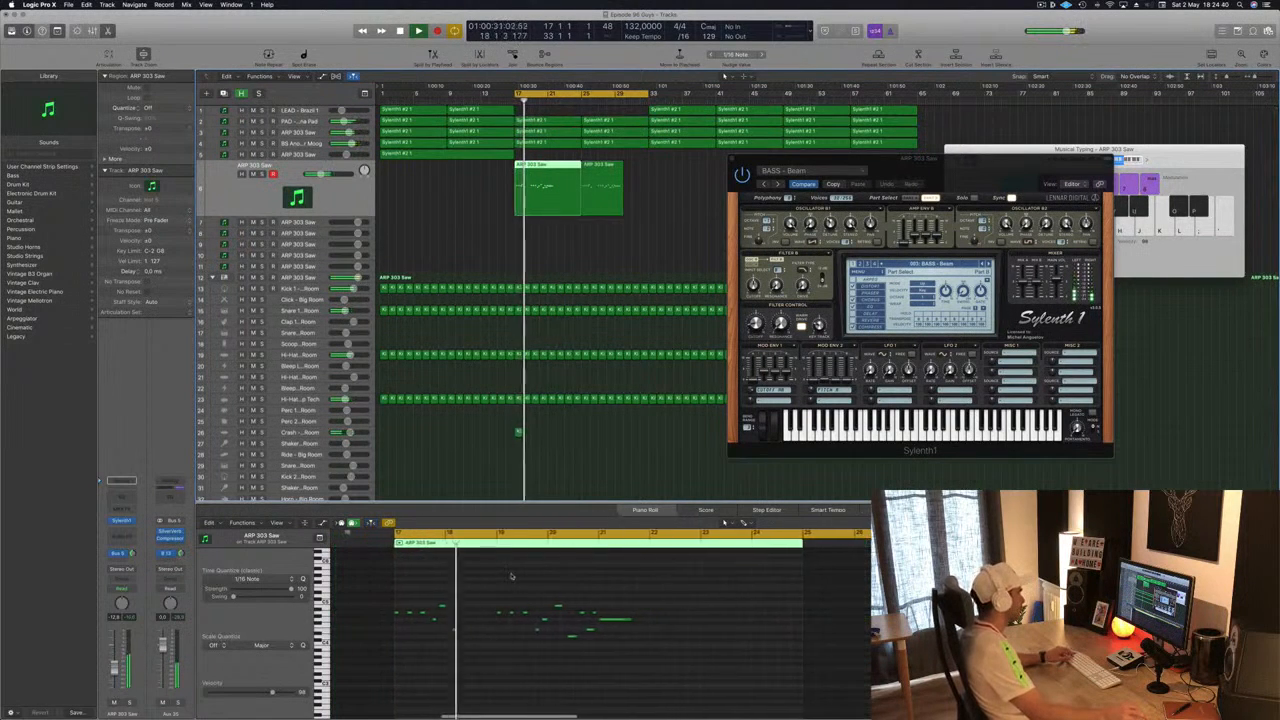
scroll(512, 576, "up", 2)
scroll(511, 575, "up", 1)
left_click_drag(511, 575, 760, 671)
left_click_drag(532, 613, 694, 612)
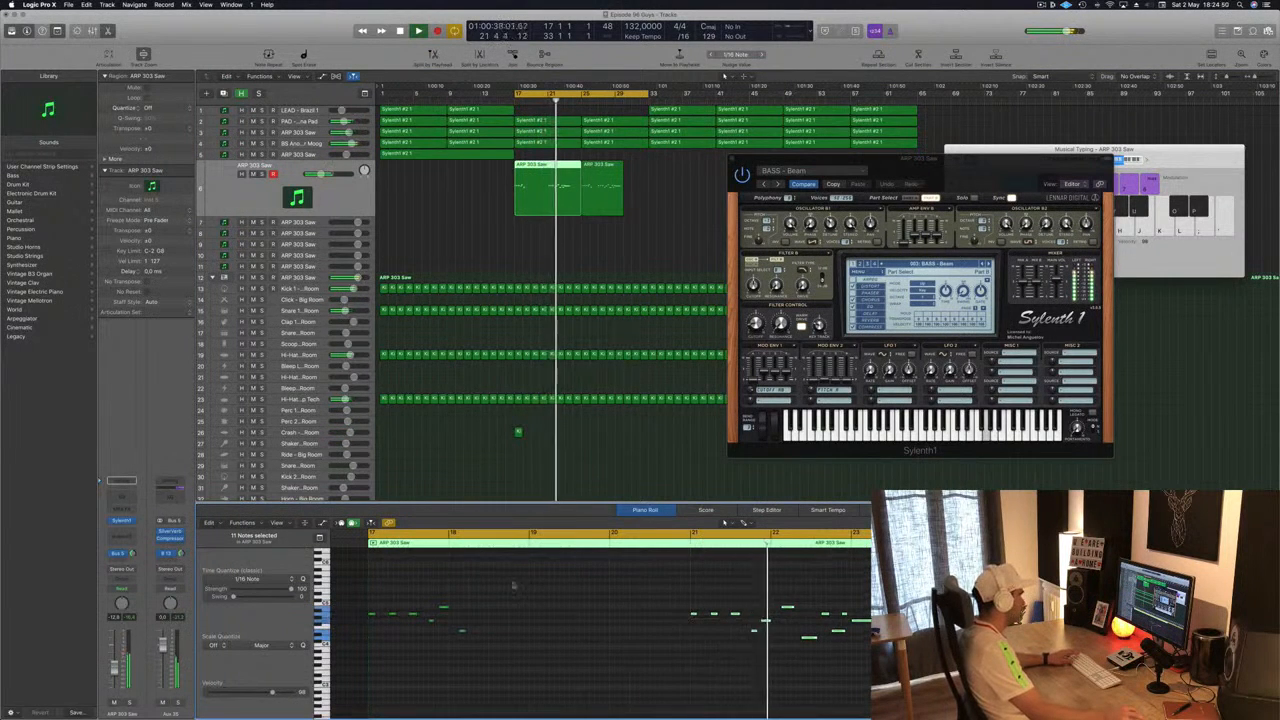
left_click_drag(513, 586, 367, 660)
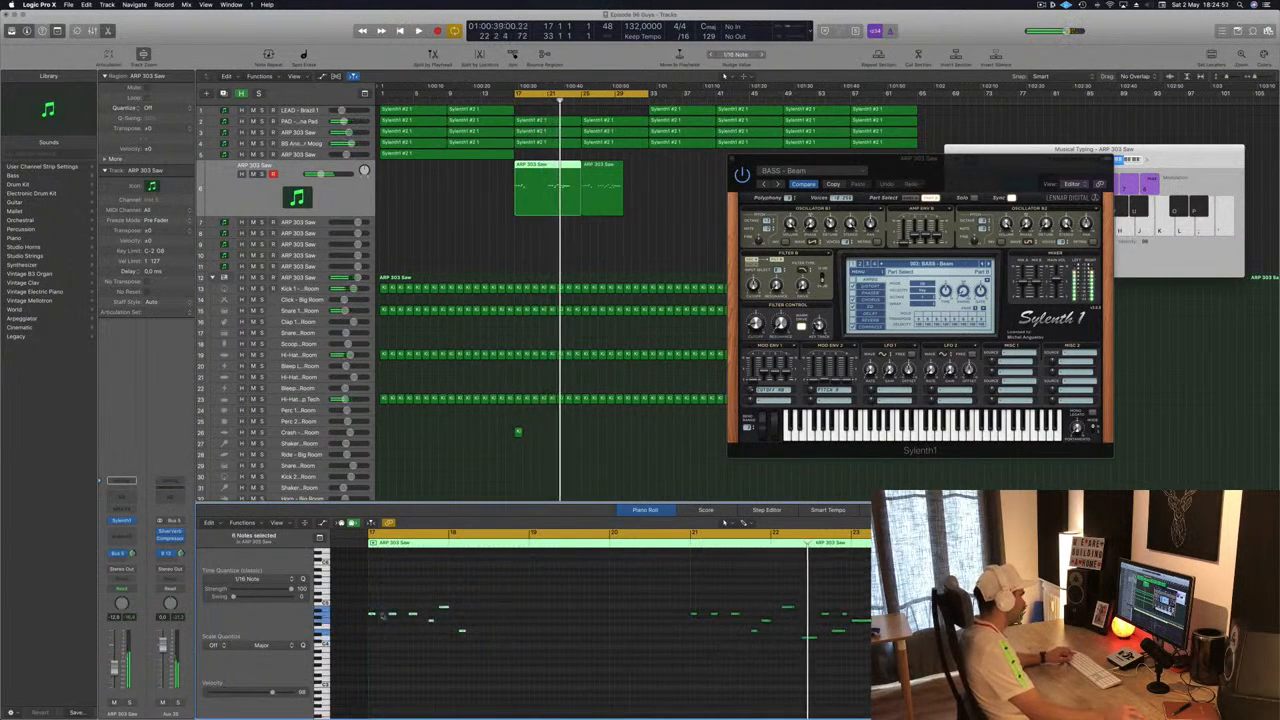
left_click_drag(382, 615, 532, 617)
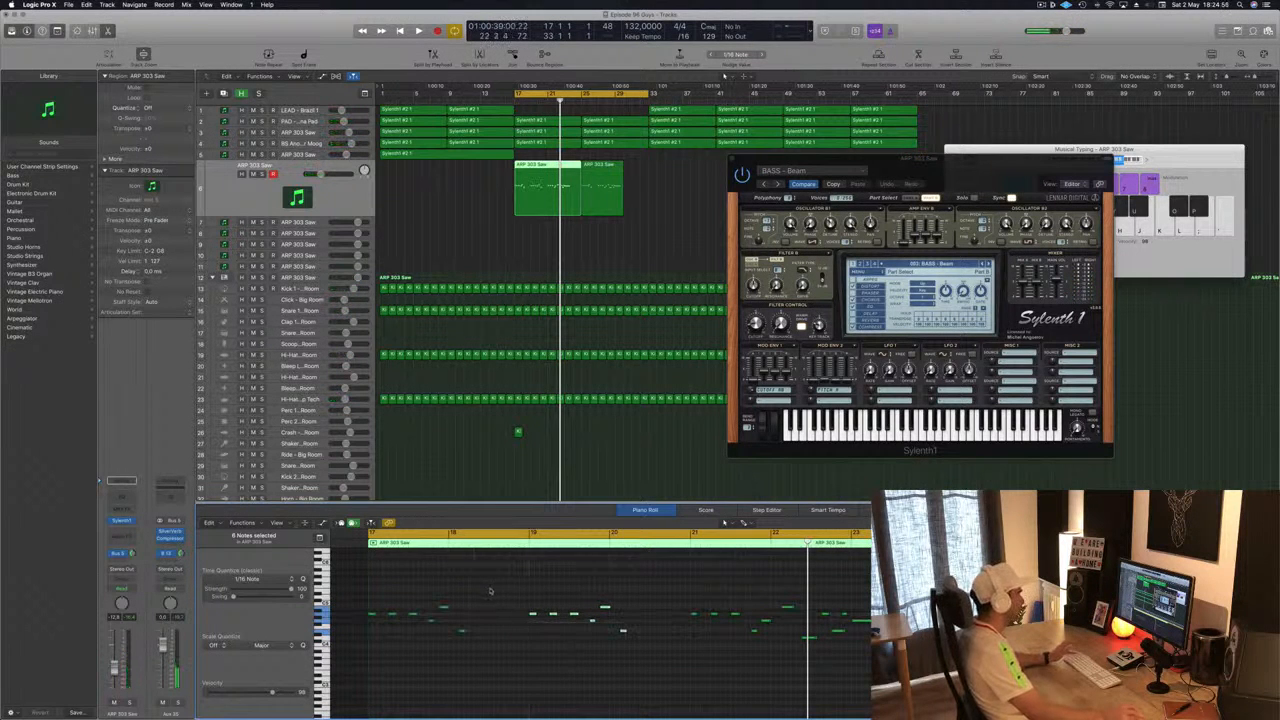
left_click(590, 163)
key("Delete")
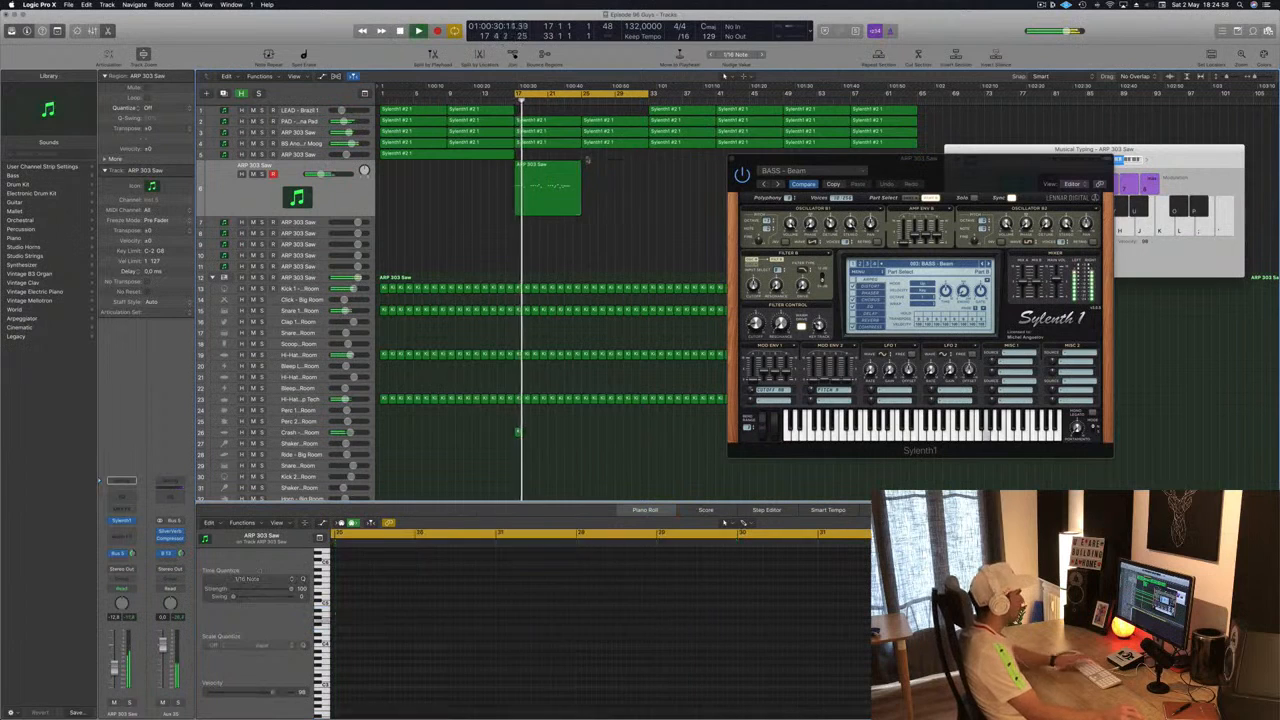
left_click(527, 200)
key("super+z")
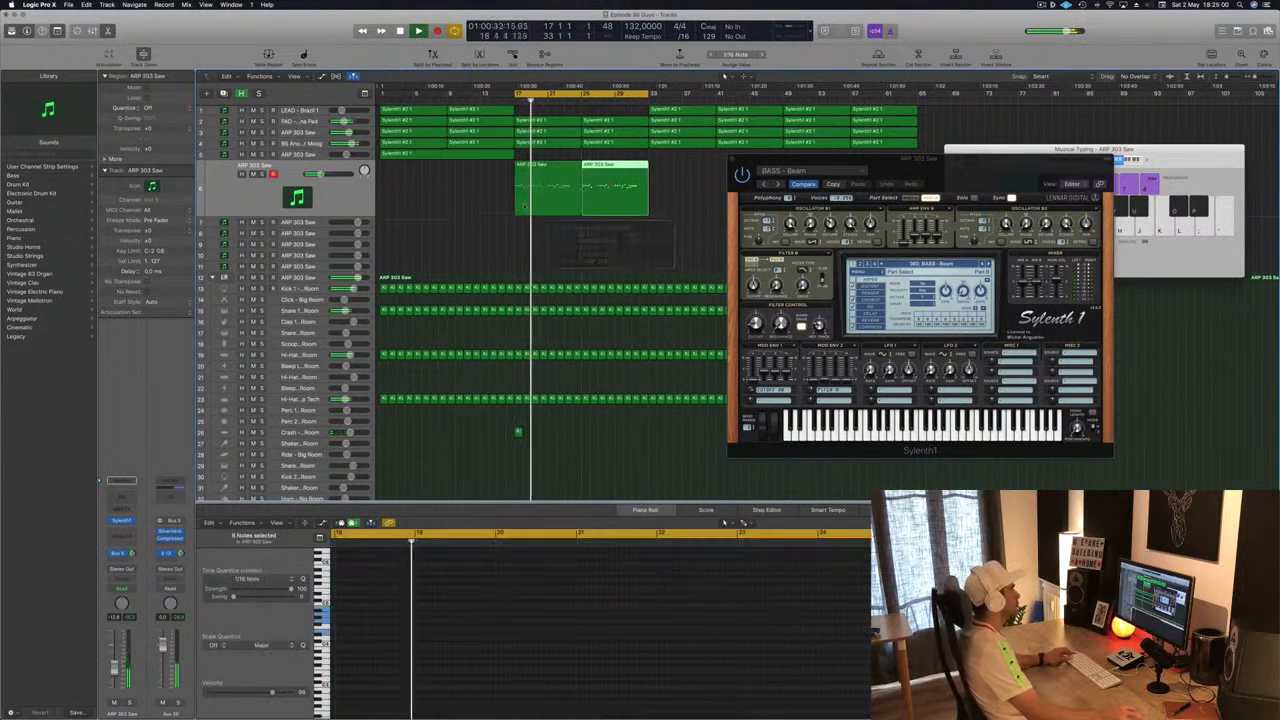
- Play the ARP section and copy the ARP region onto the ARP 303 Saw track below at bar 17
left_click(555, 198)
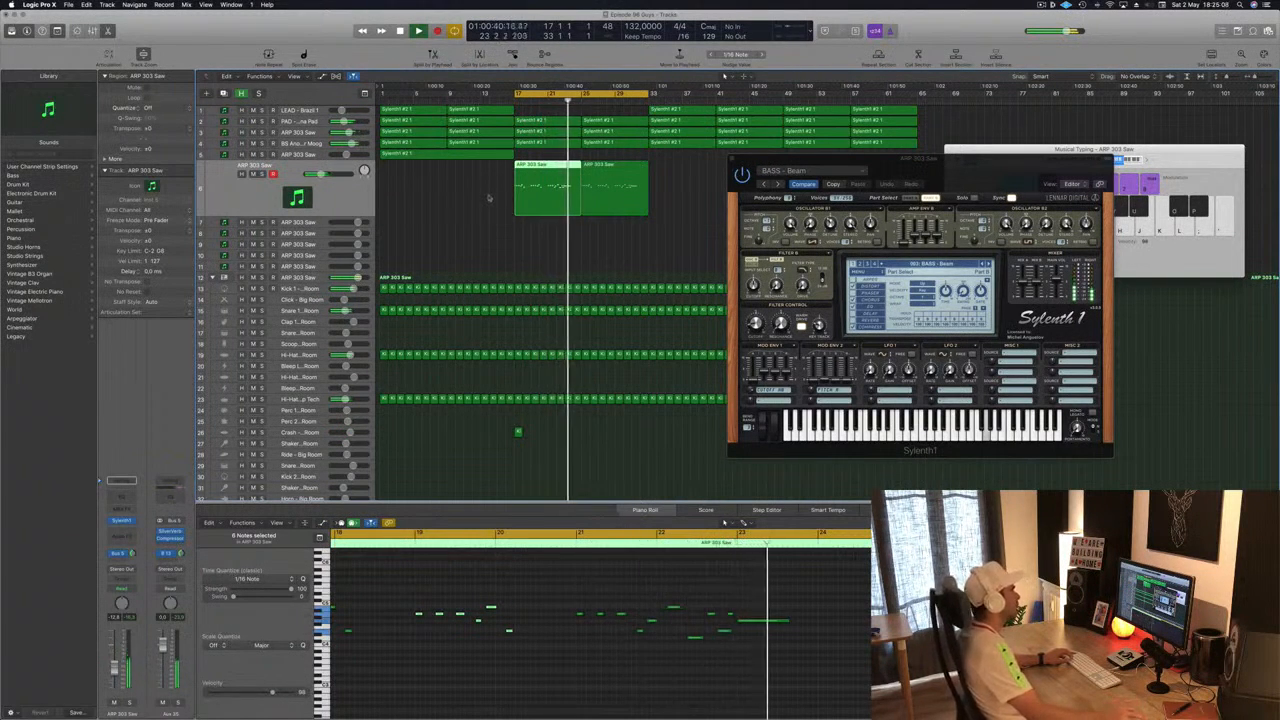
left_click(614, 190)
key("space")
left_click(561, 180)
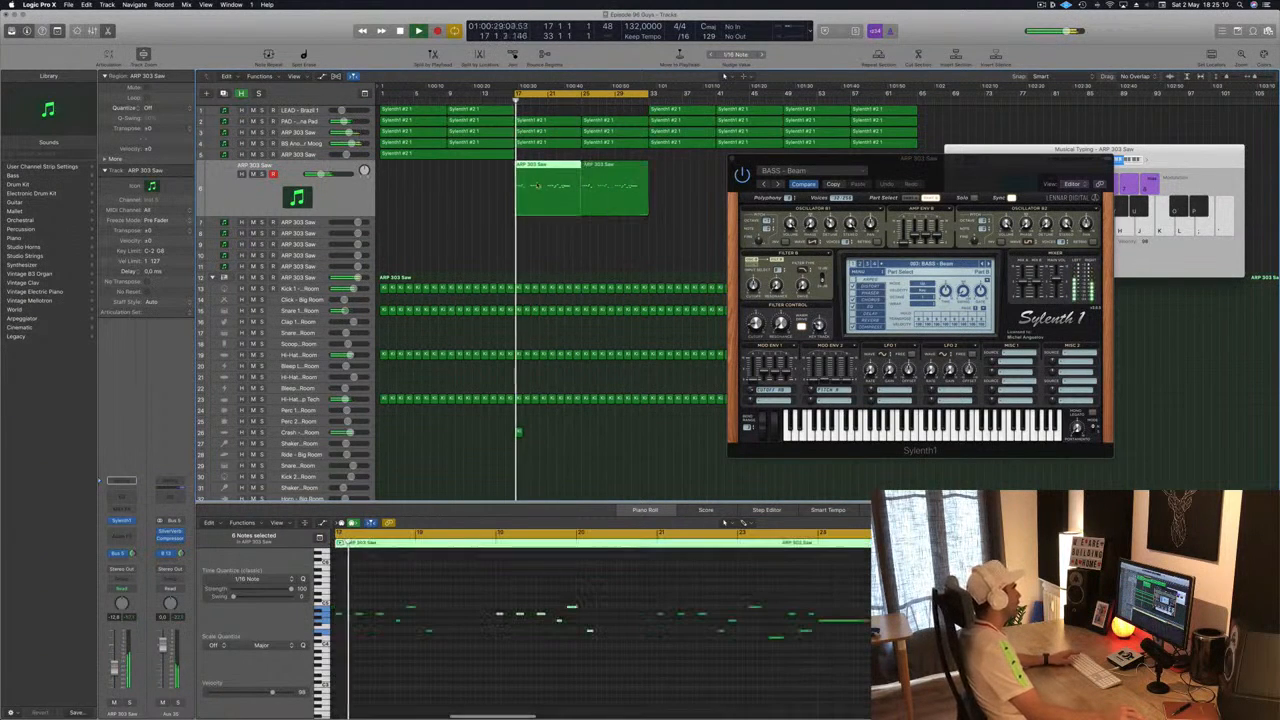
left_click_drag(561, 180, 560, 226)
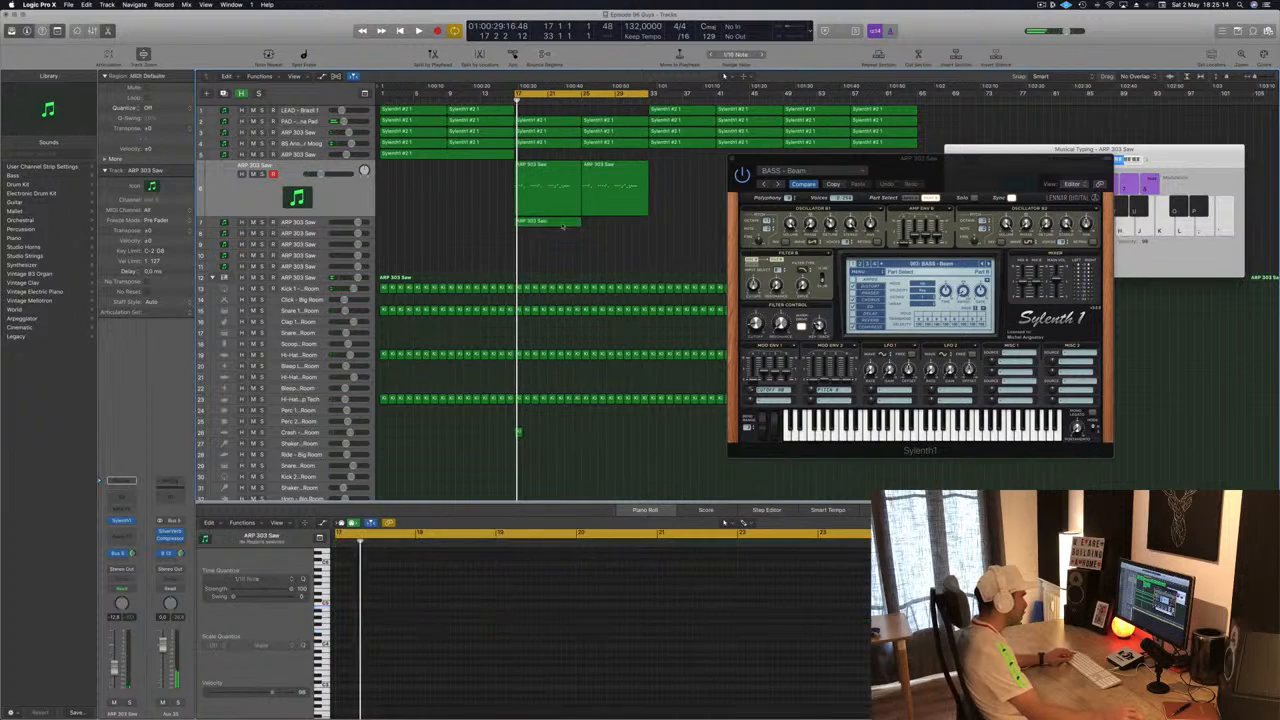
key("super+Left")
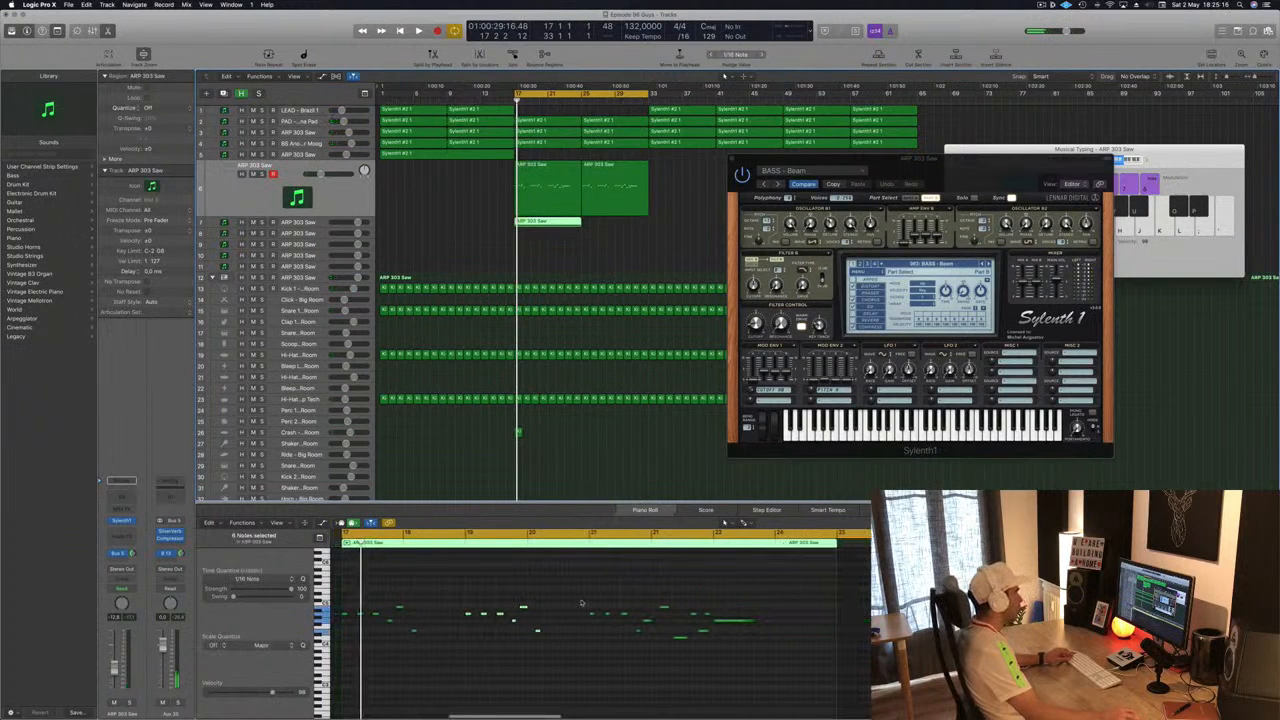
- Reduce the copied region to a single held note and extend it so the track covers bars 17 to 33
left_click_drag(708, 595, 330, 675)
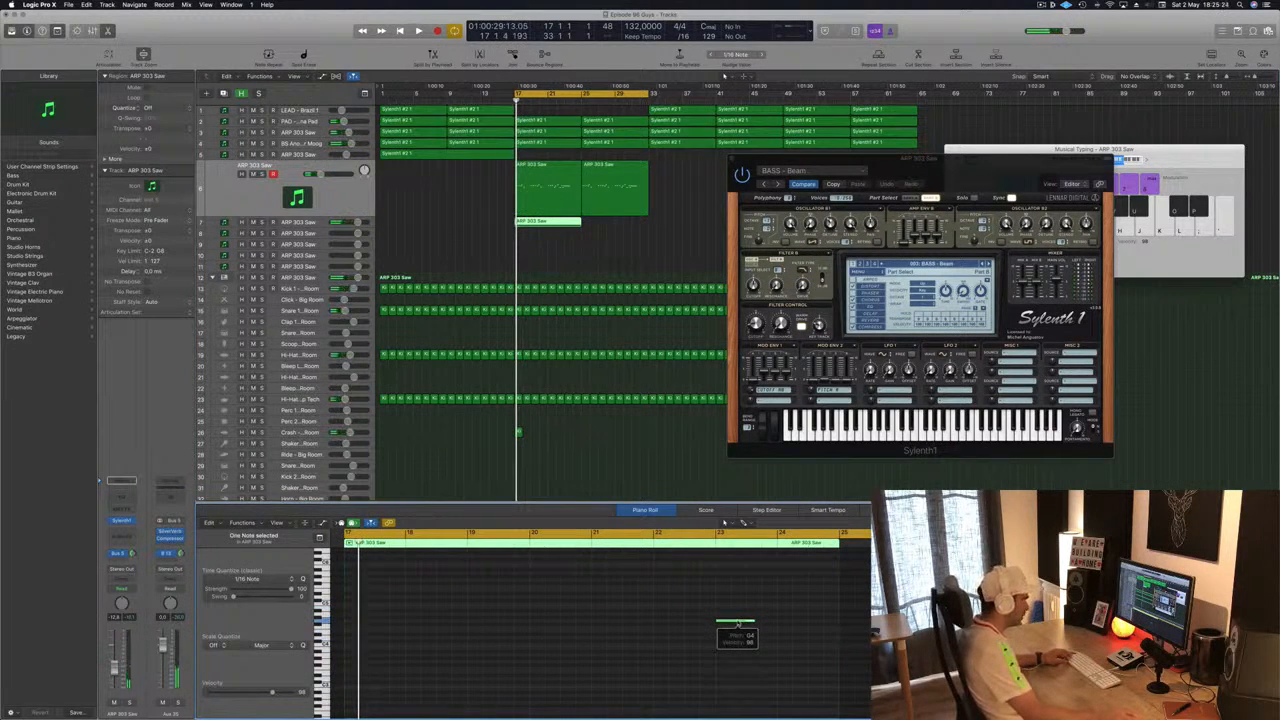
left_click_drag(738, 624, 798, 624)
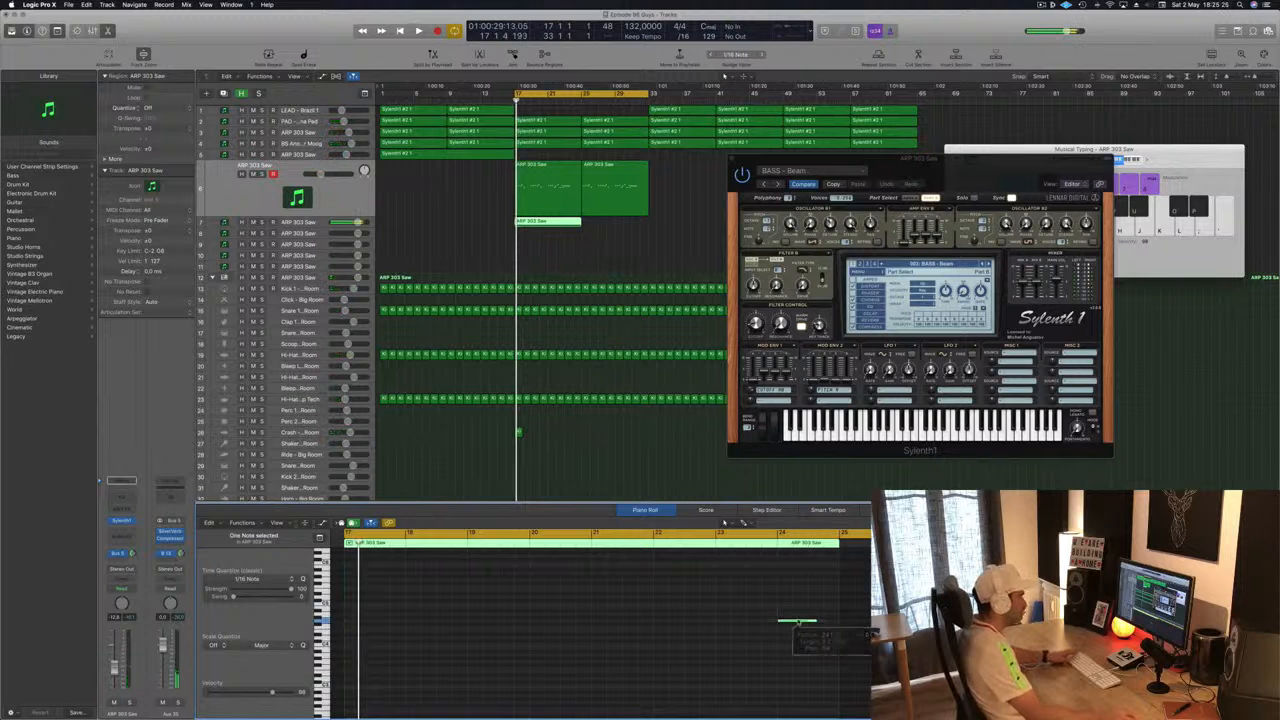
left_click_drag(550, 221, 616, 231)
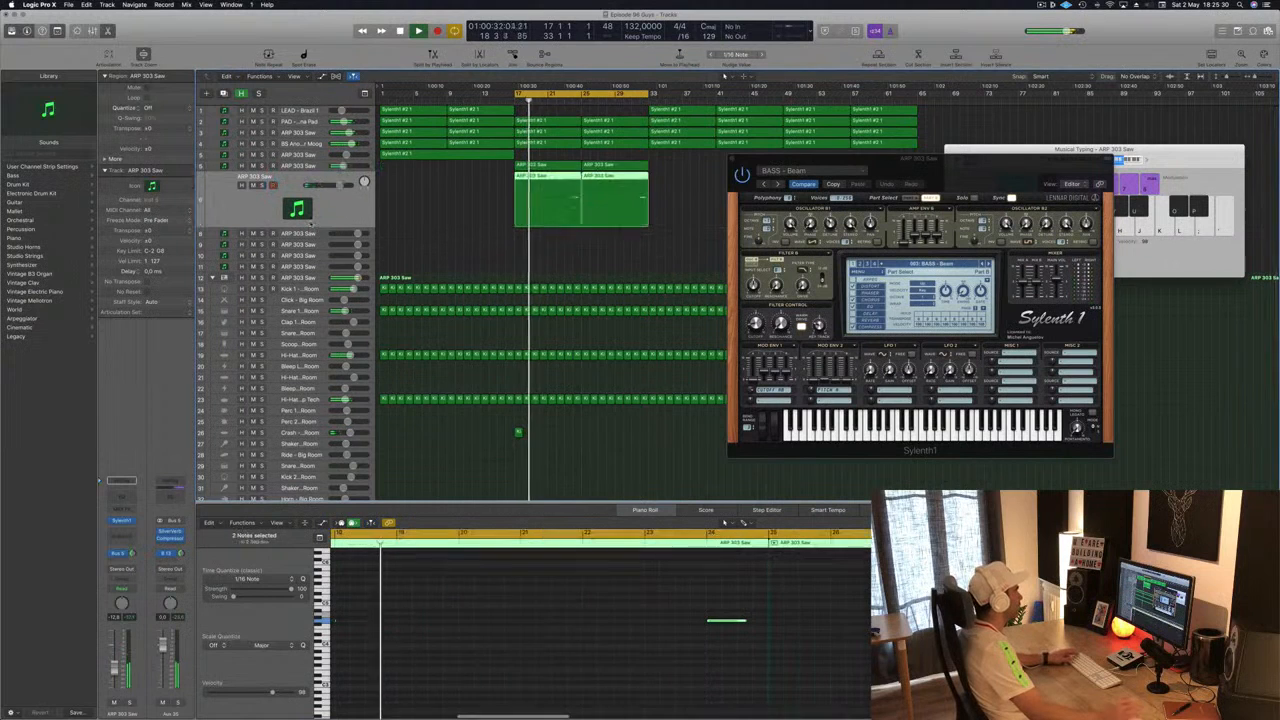
left_click(308, 166)
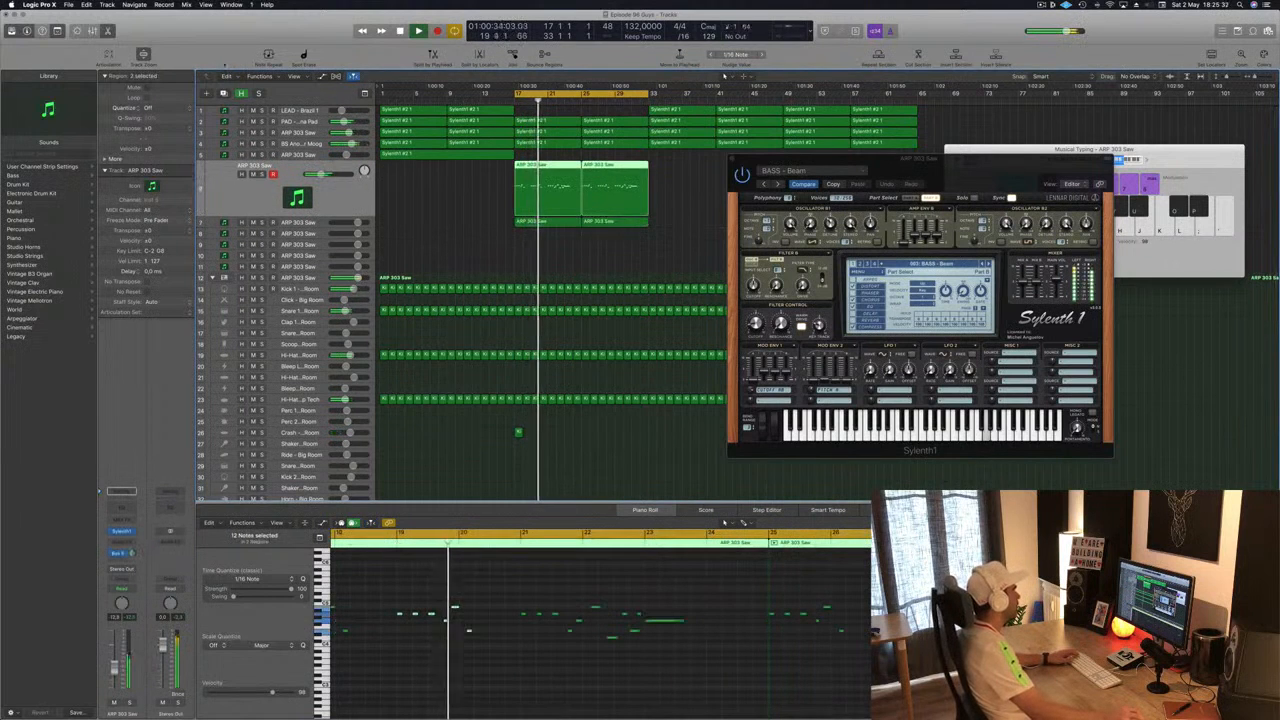
left_click(678, 224)
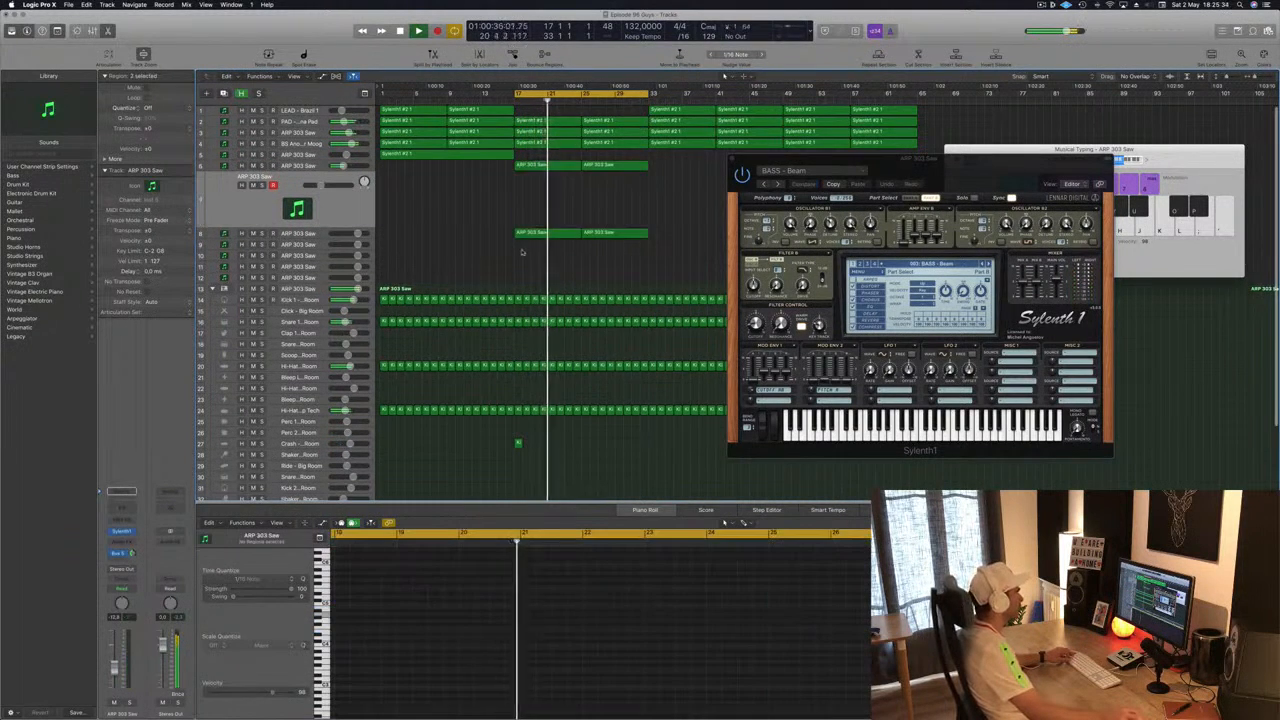
left_click_drag(567, 232, 569, 211)
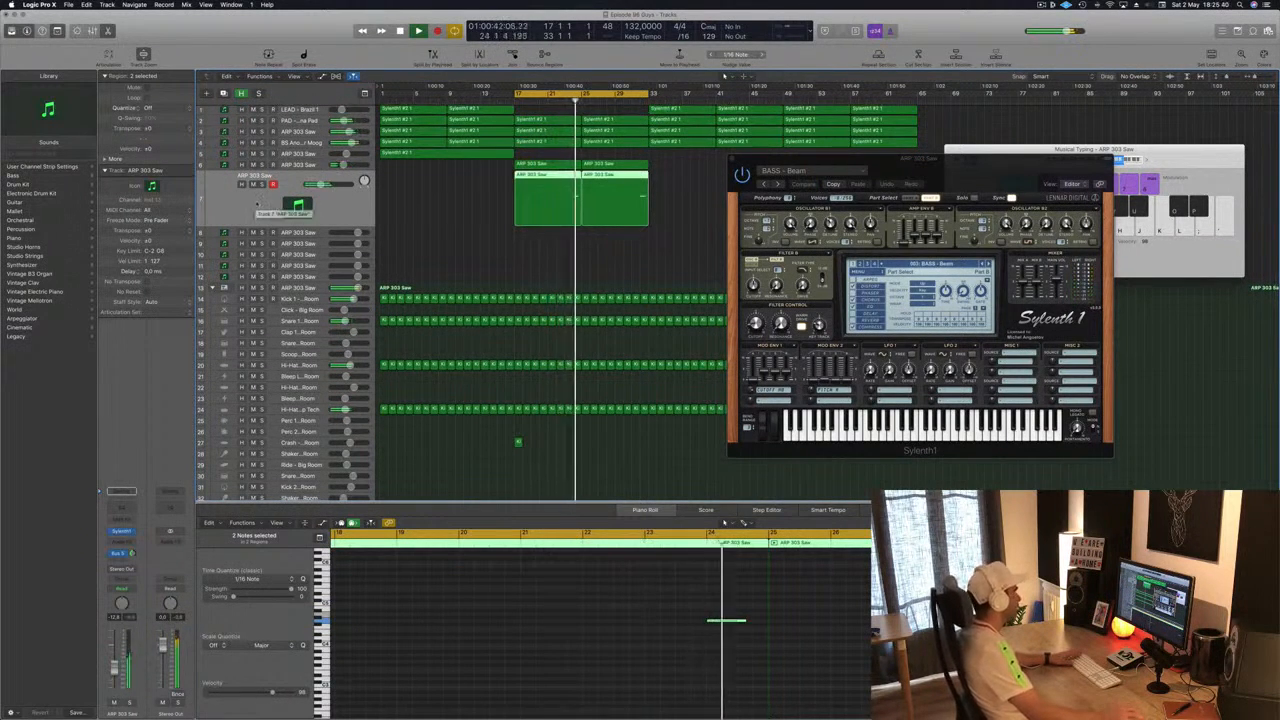
- Open this track's Sylenth1 instrument and load the PAD - Back in Time preset
left_click(124, 533)
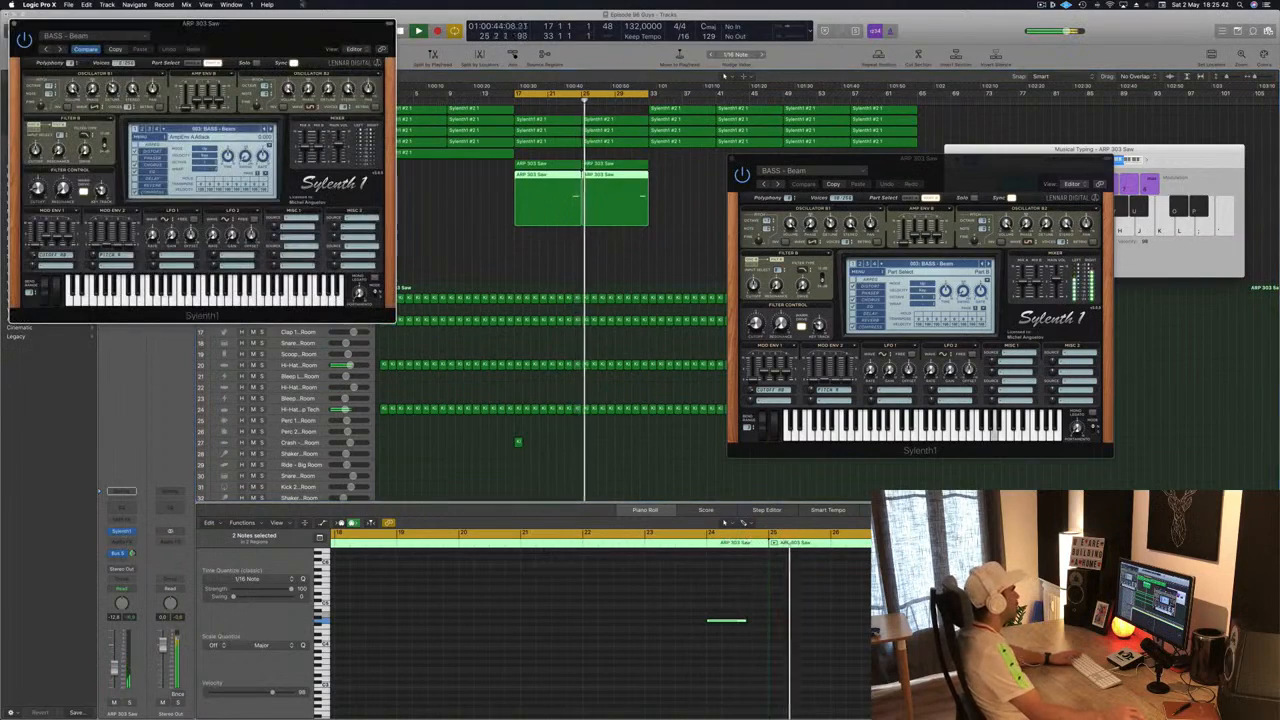
left_click_drag(218, 22, 1075, 130)
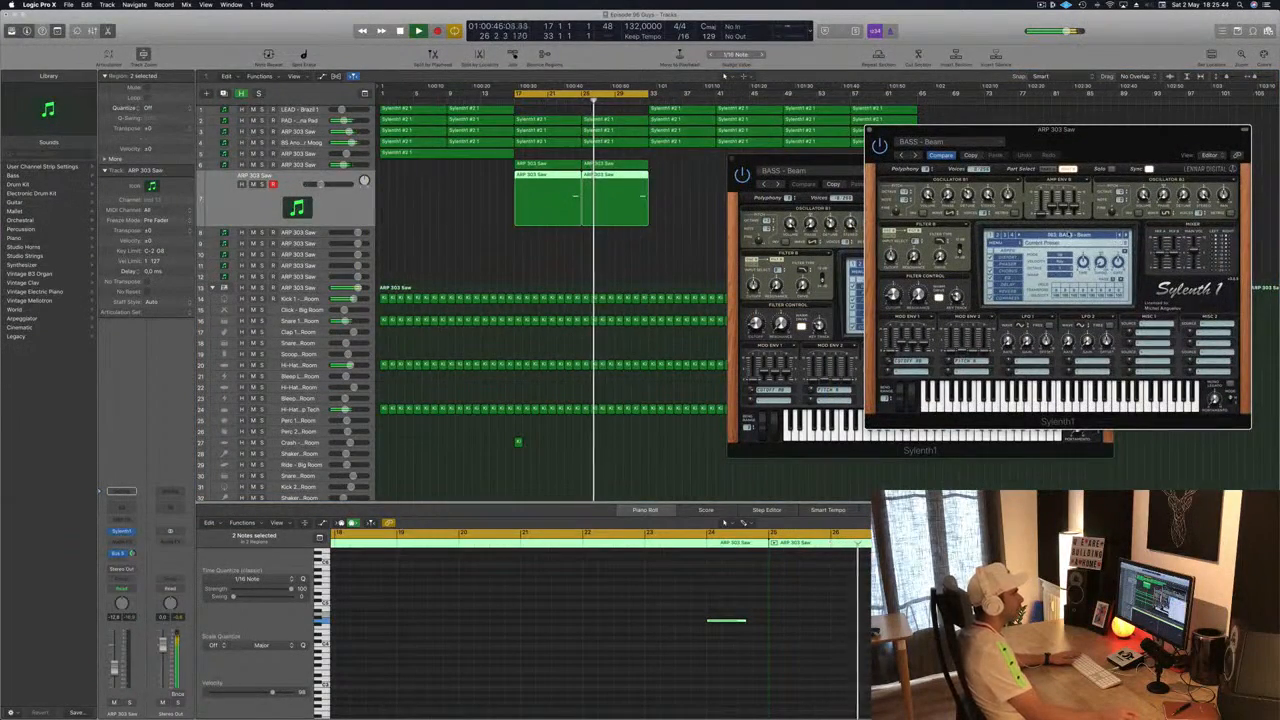
left_click(1069, 235)
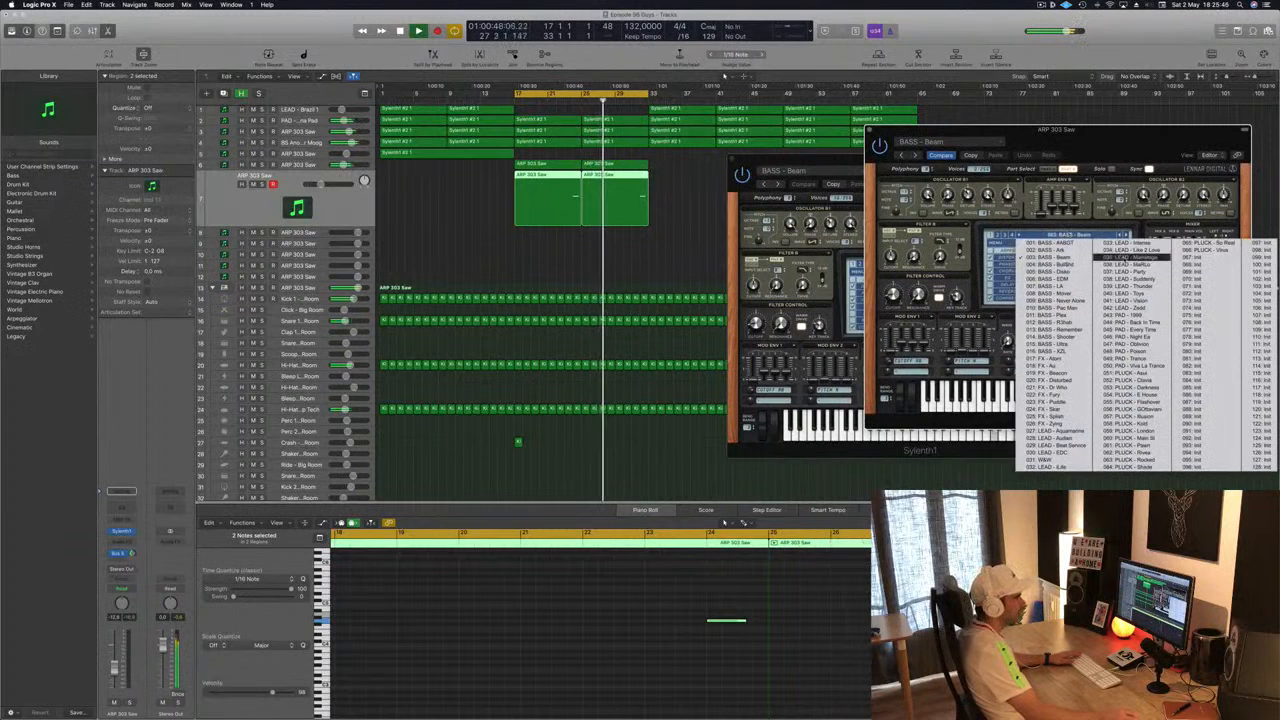
left_click(1135, 350)
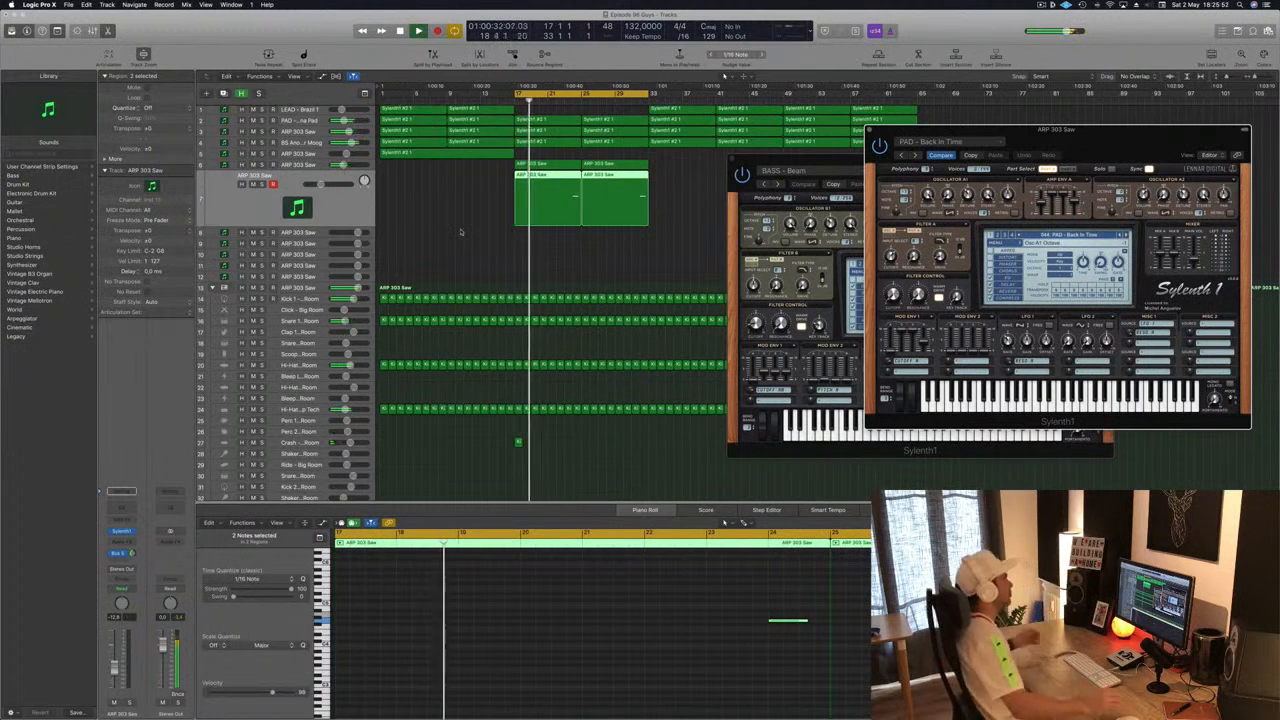
left_click_drag(940, 130, 907, 174)
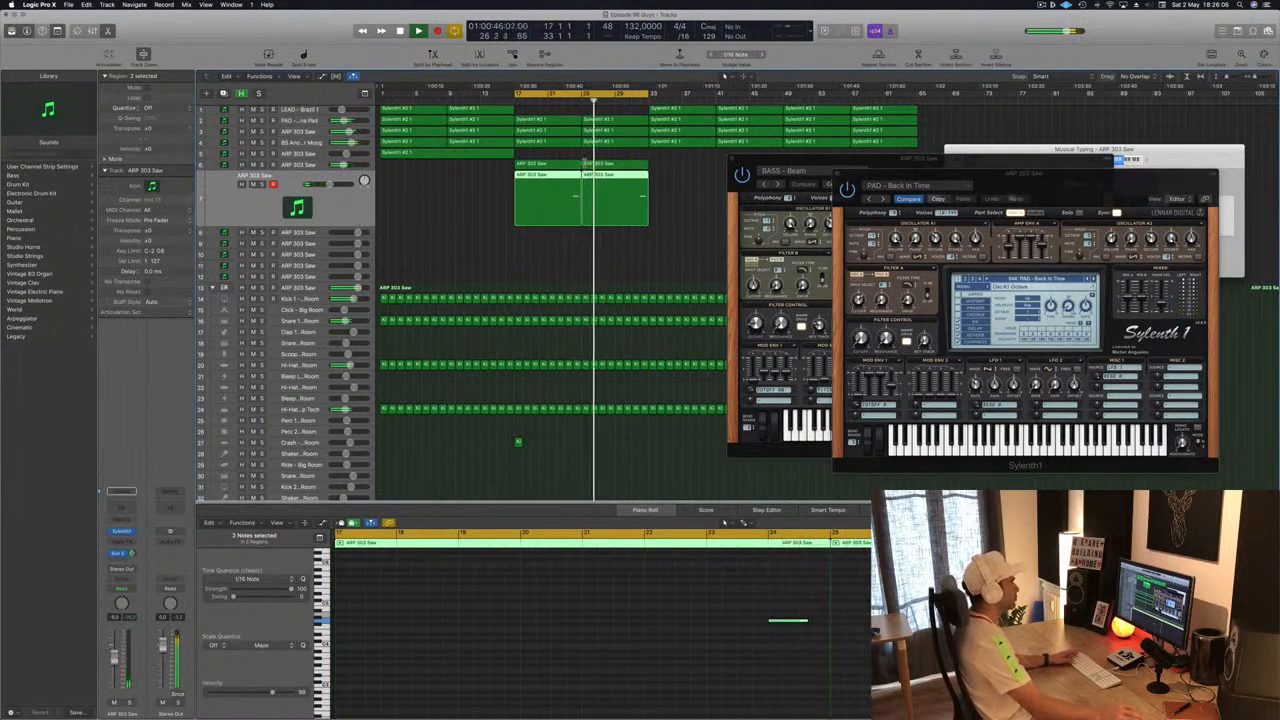
left_click_drag(1045, 178, 985, 185)
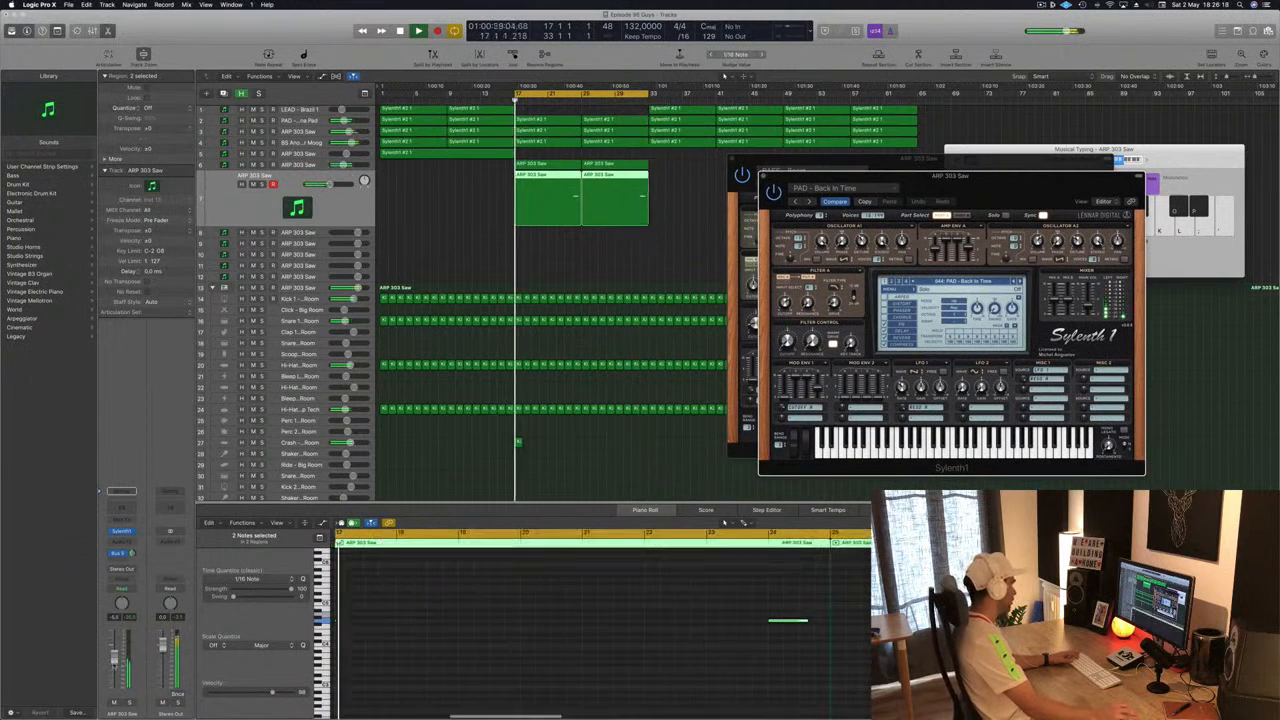
- Transpose the held pad note down
left_click(591, 622)
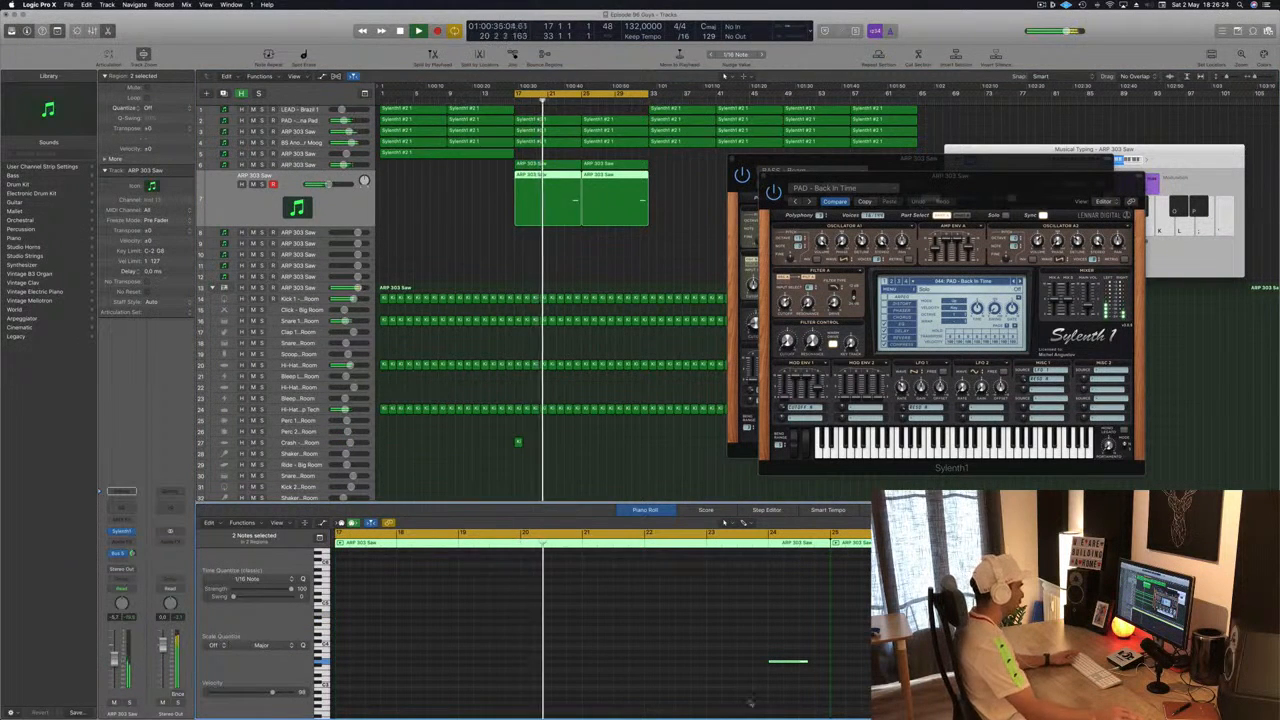
key("alt+Down")
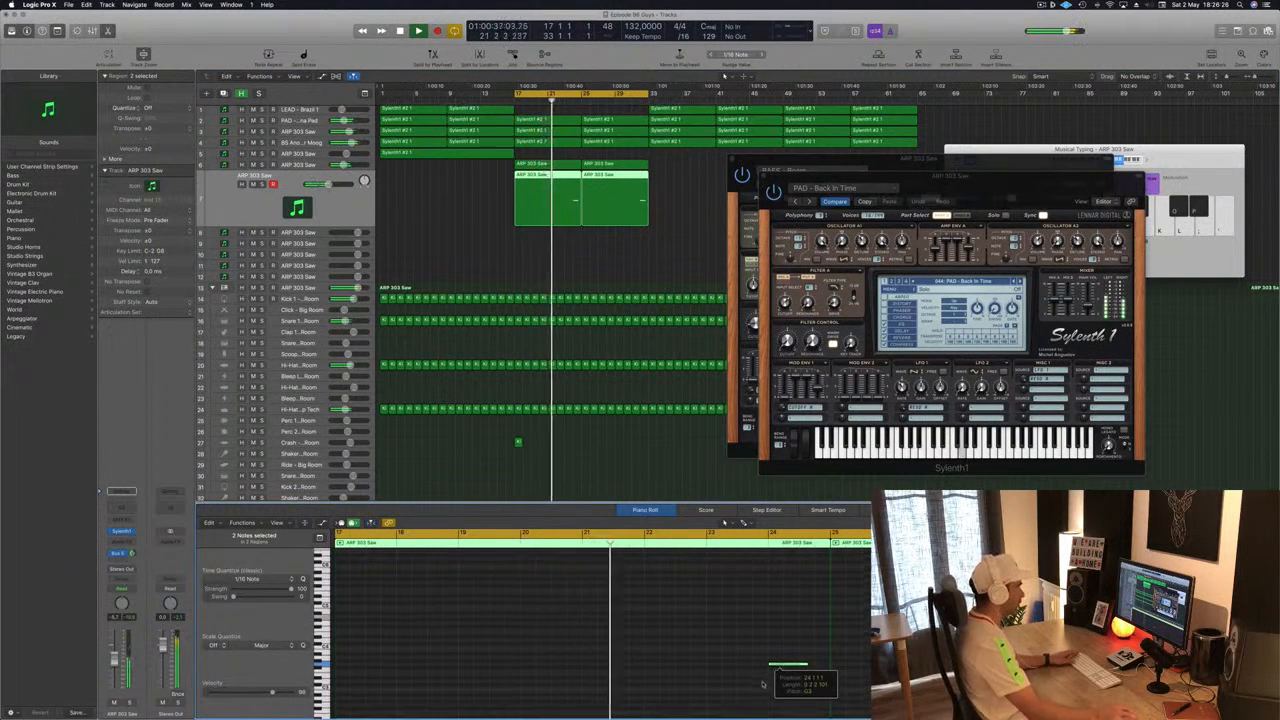
left_click(480, 274)
left_click(352, 211)
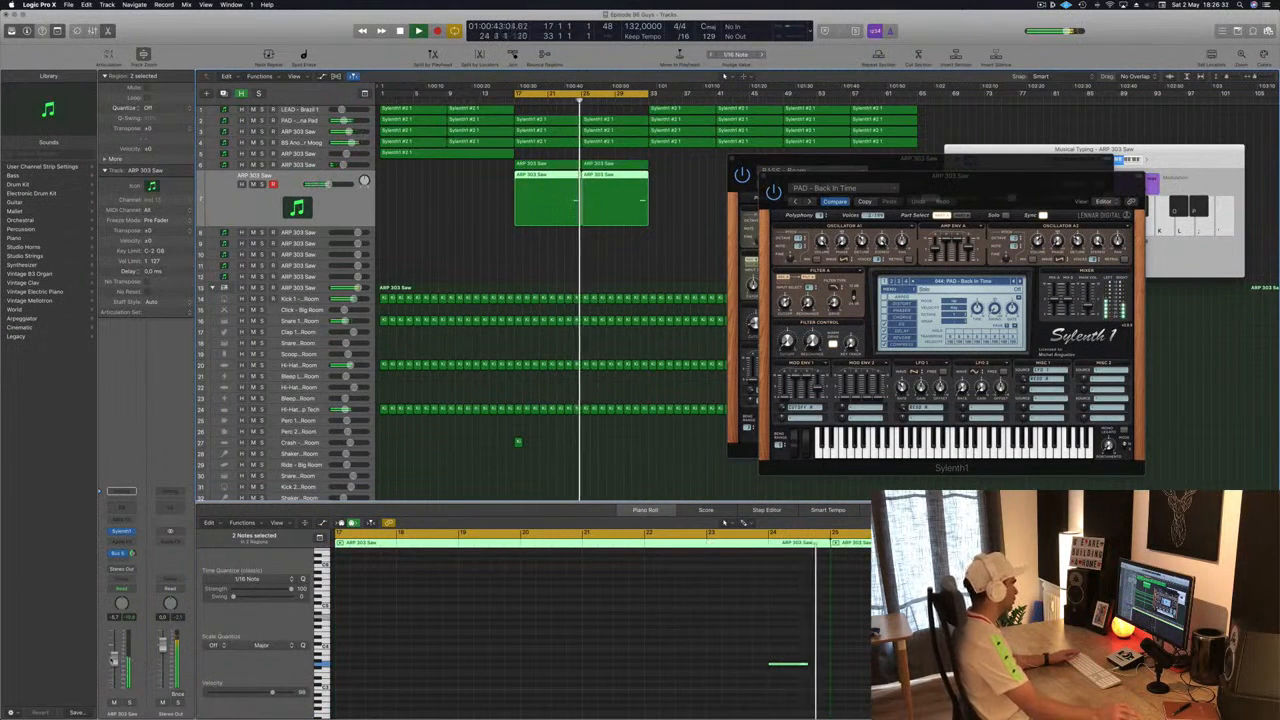
- Step through Sylenth1 pad presets while replaying from bar 17, settling on PAD - Trance
left_click(1019, 282)
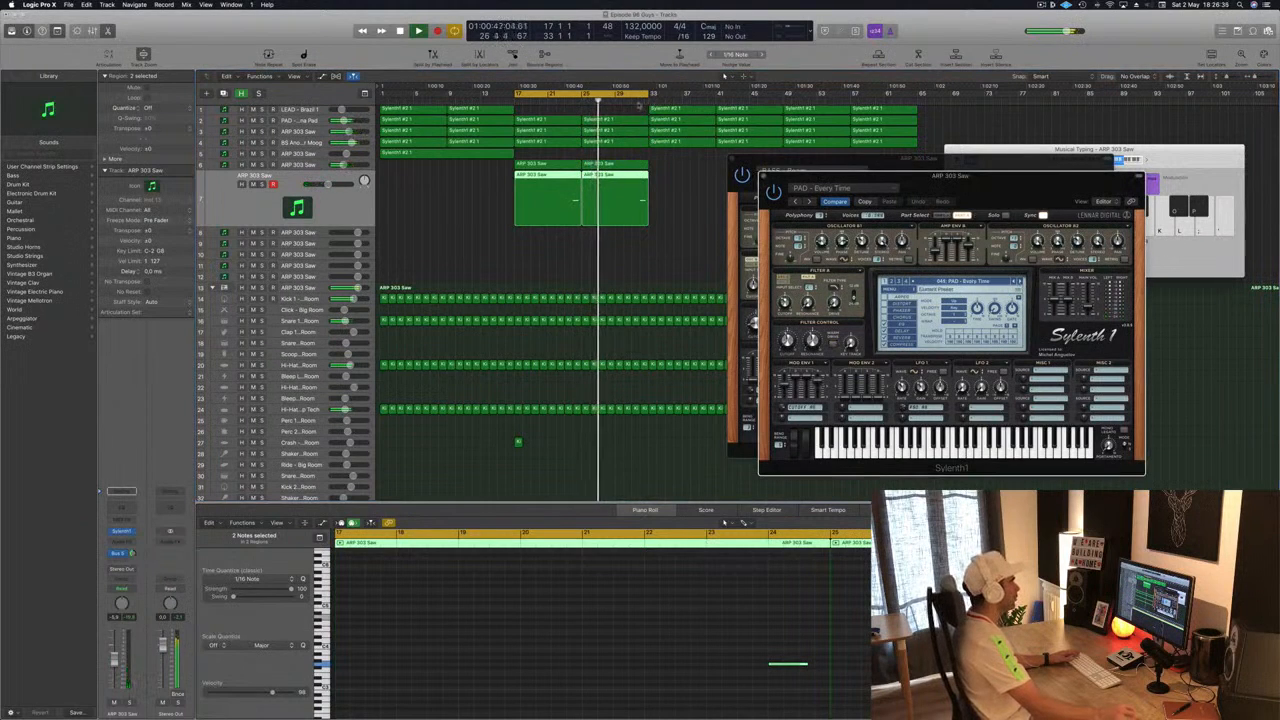
left_click(634, 101)
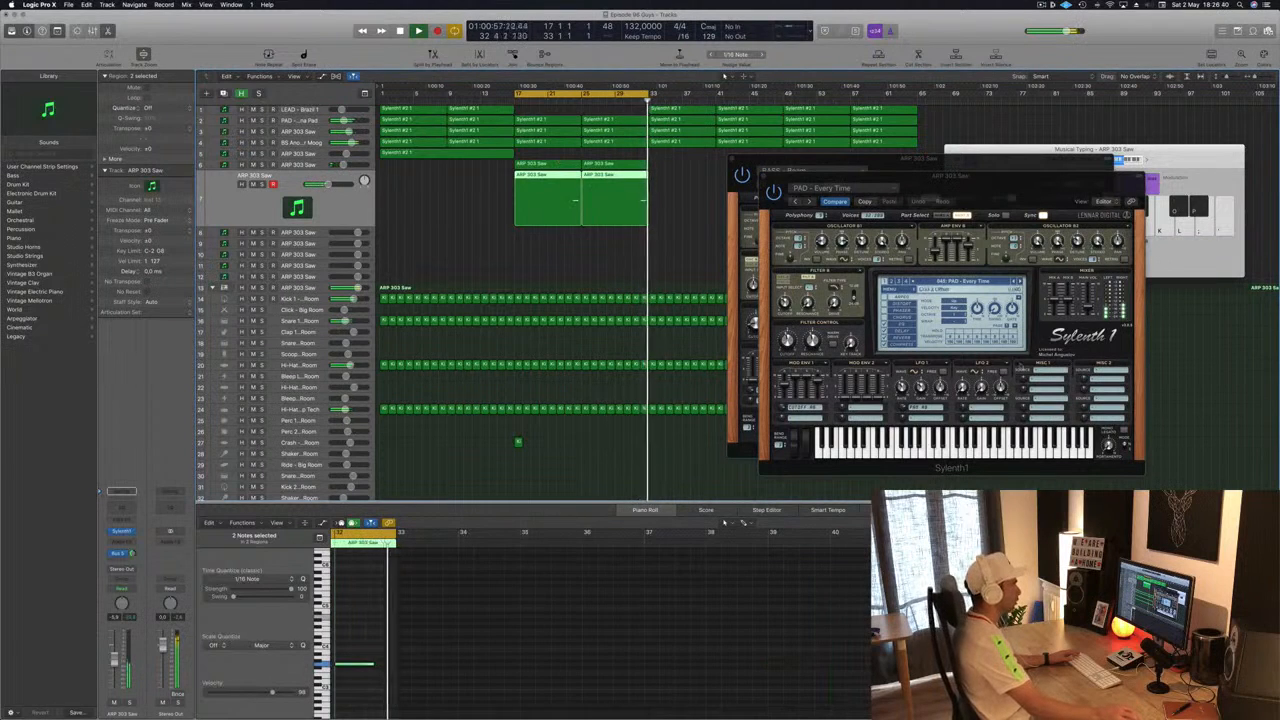
left_click(1019, 282)
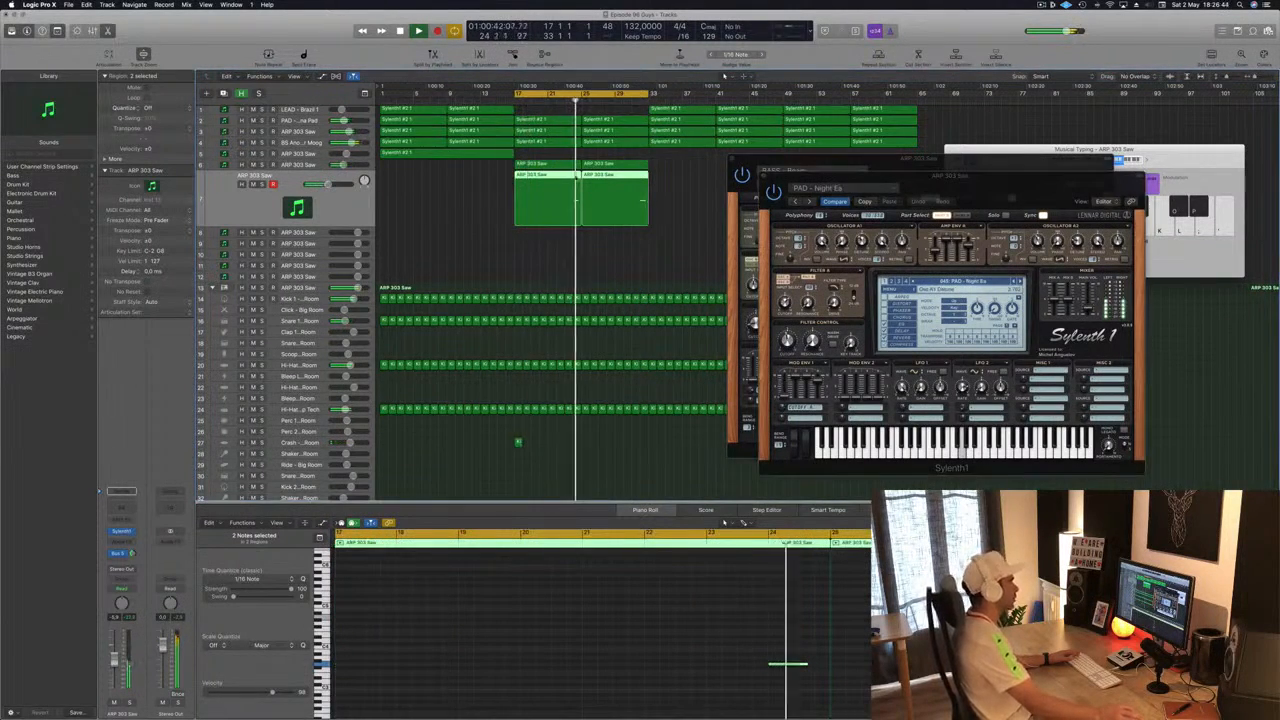
left_click(1020, 282)
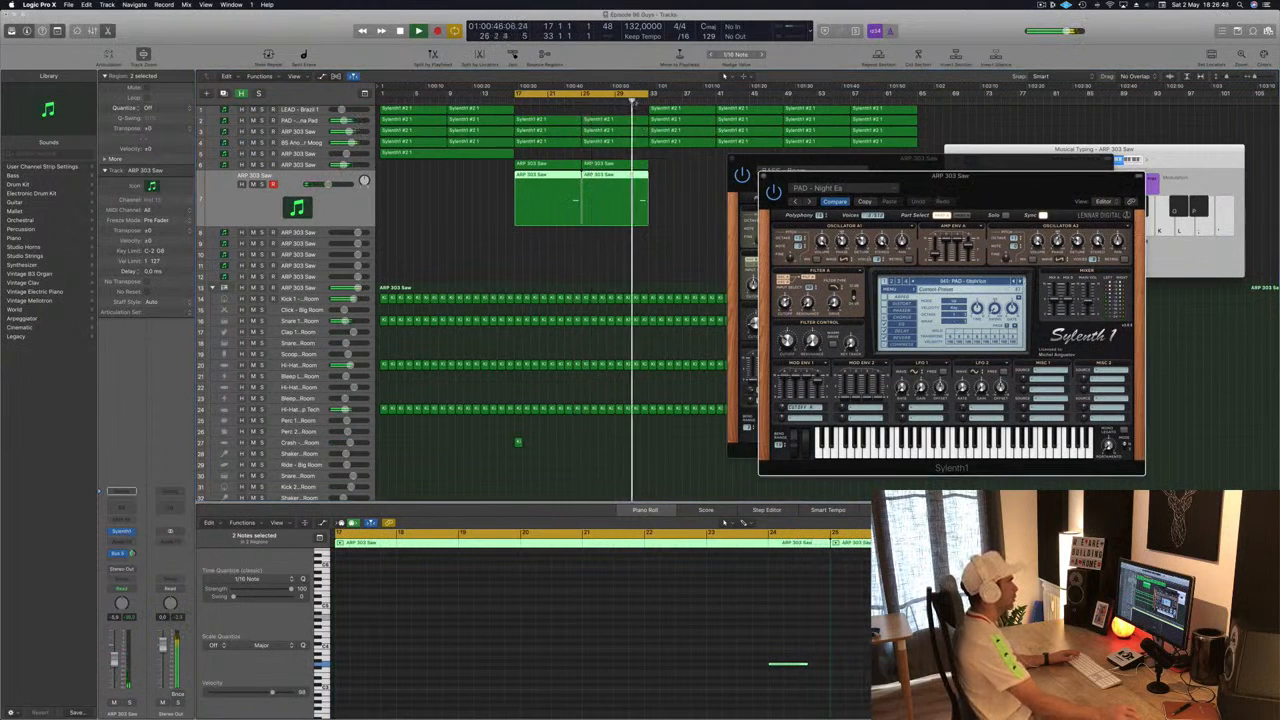
left_click(635, 103)
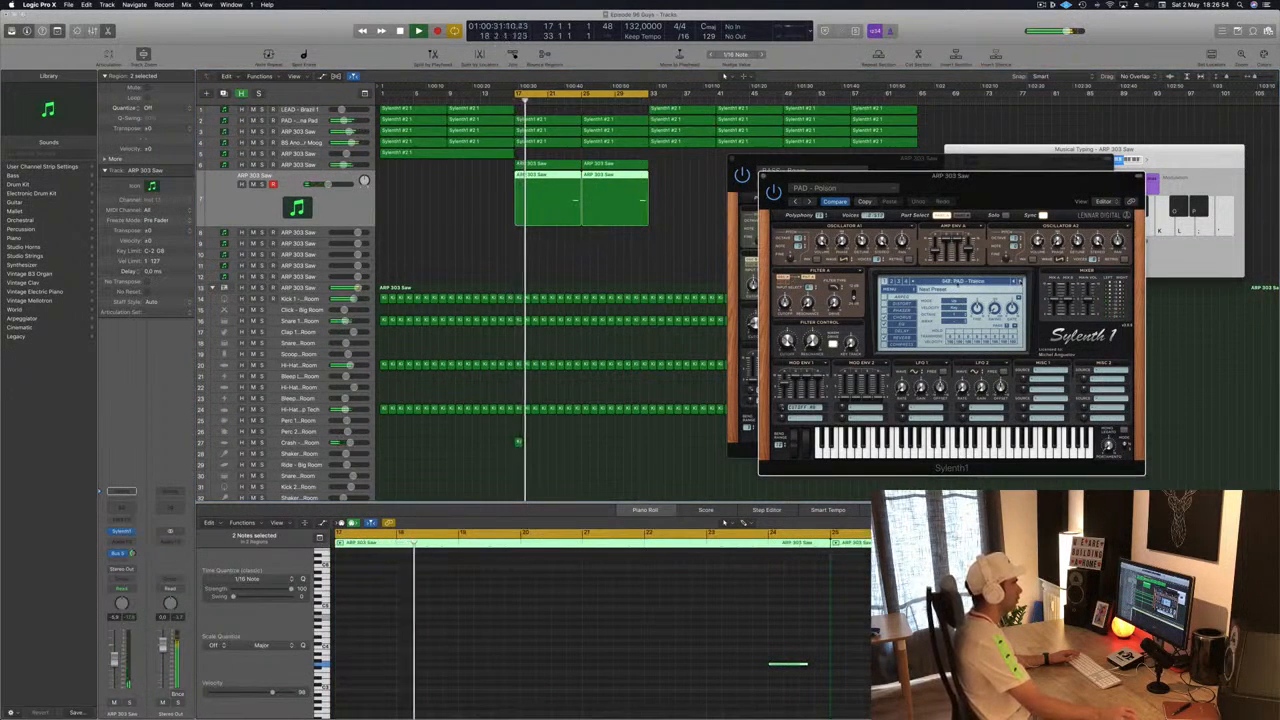
left_click(637, 103)
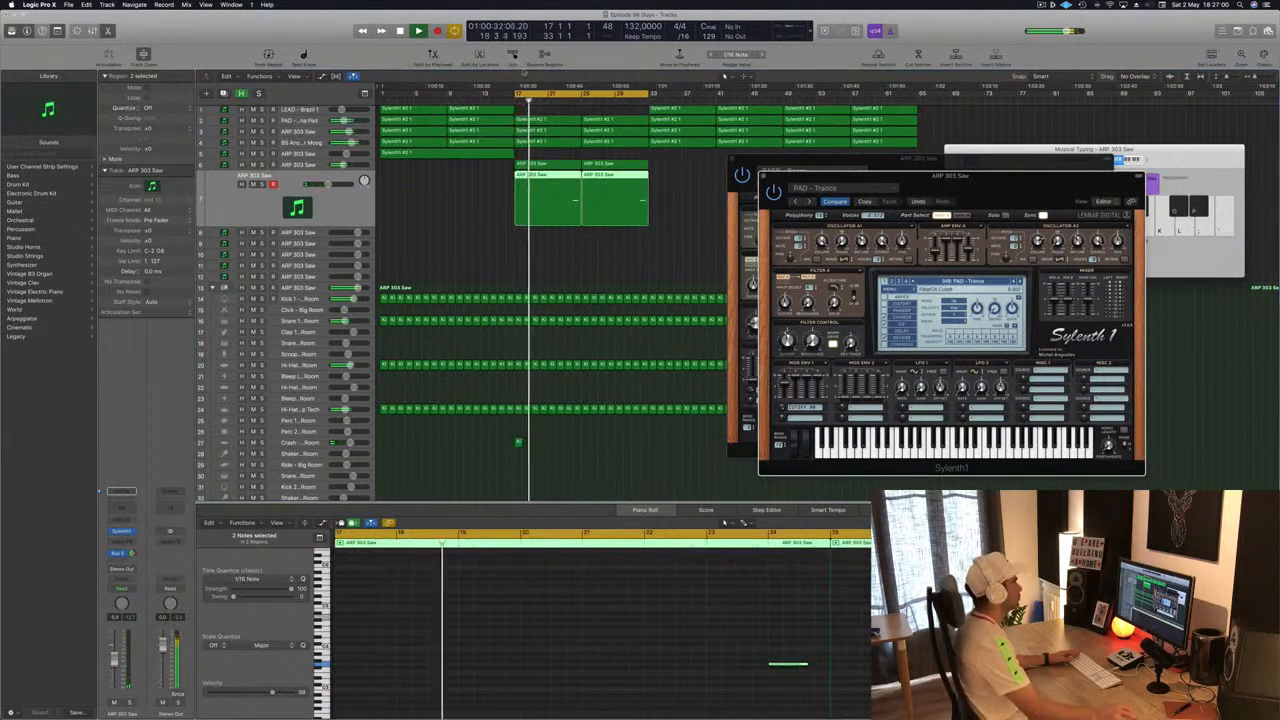
left_click(720, 524)
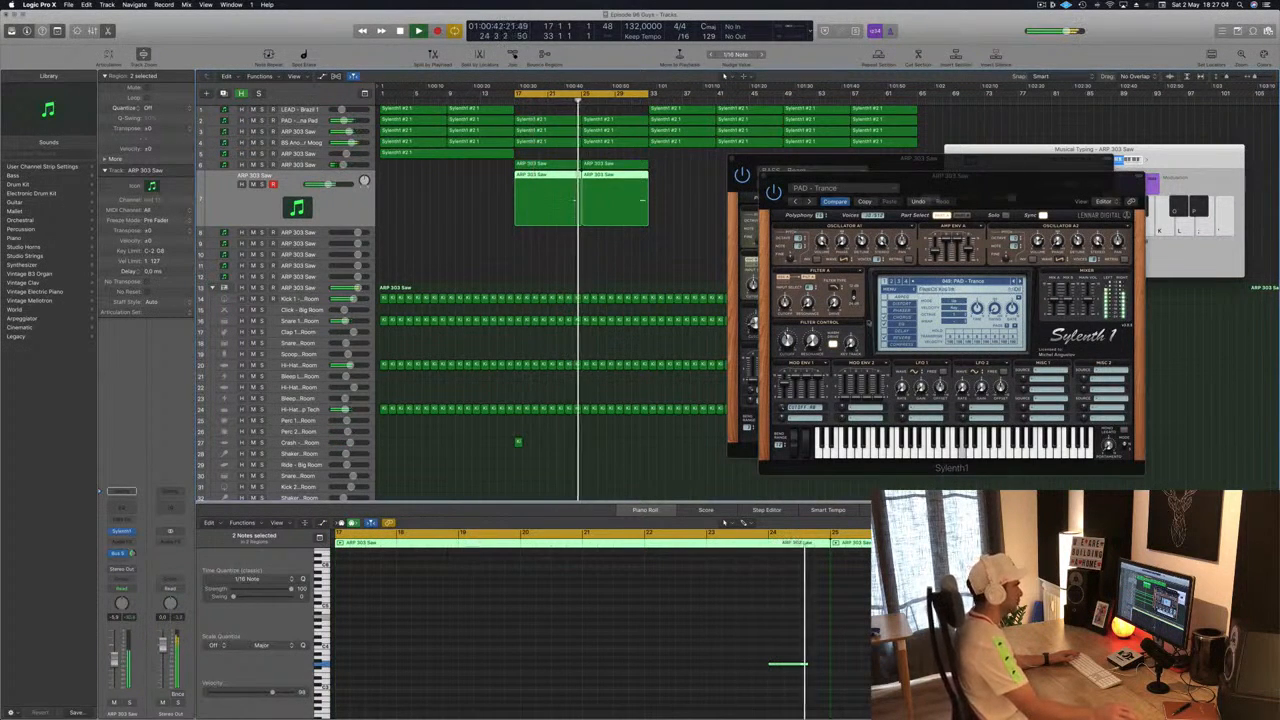
left_click(785, 337)
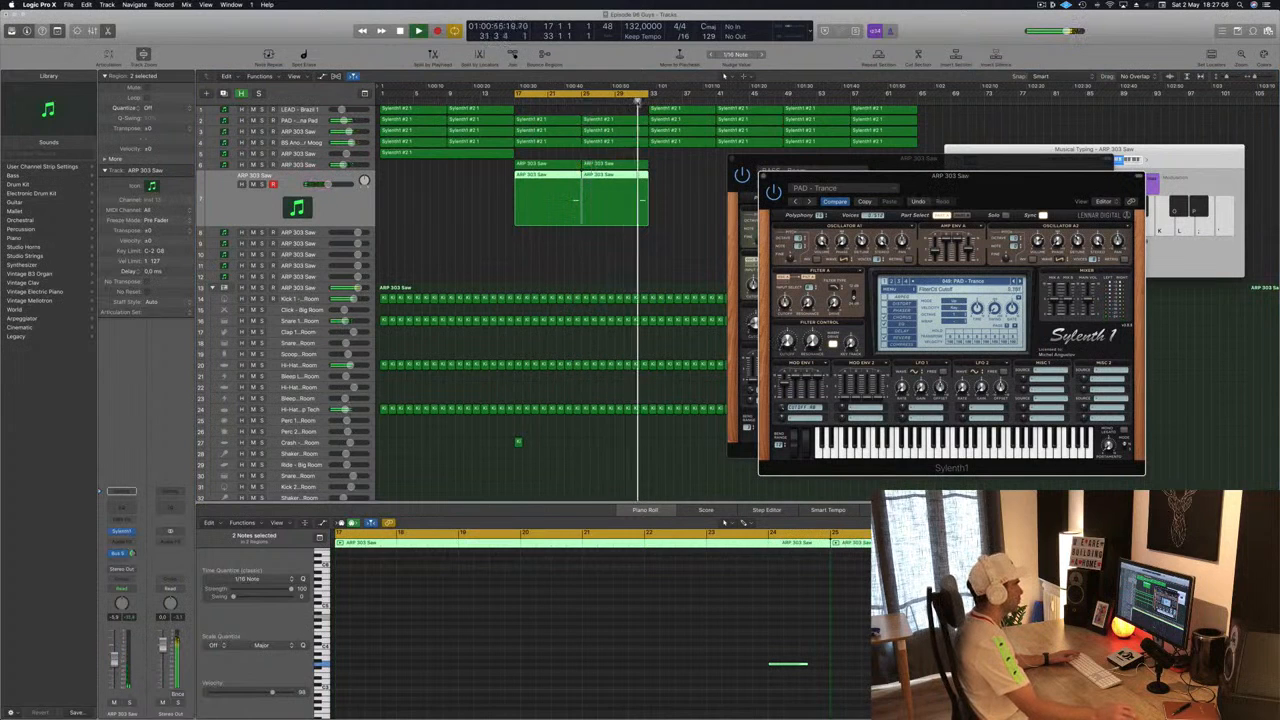
left_click(638, 101)
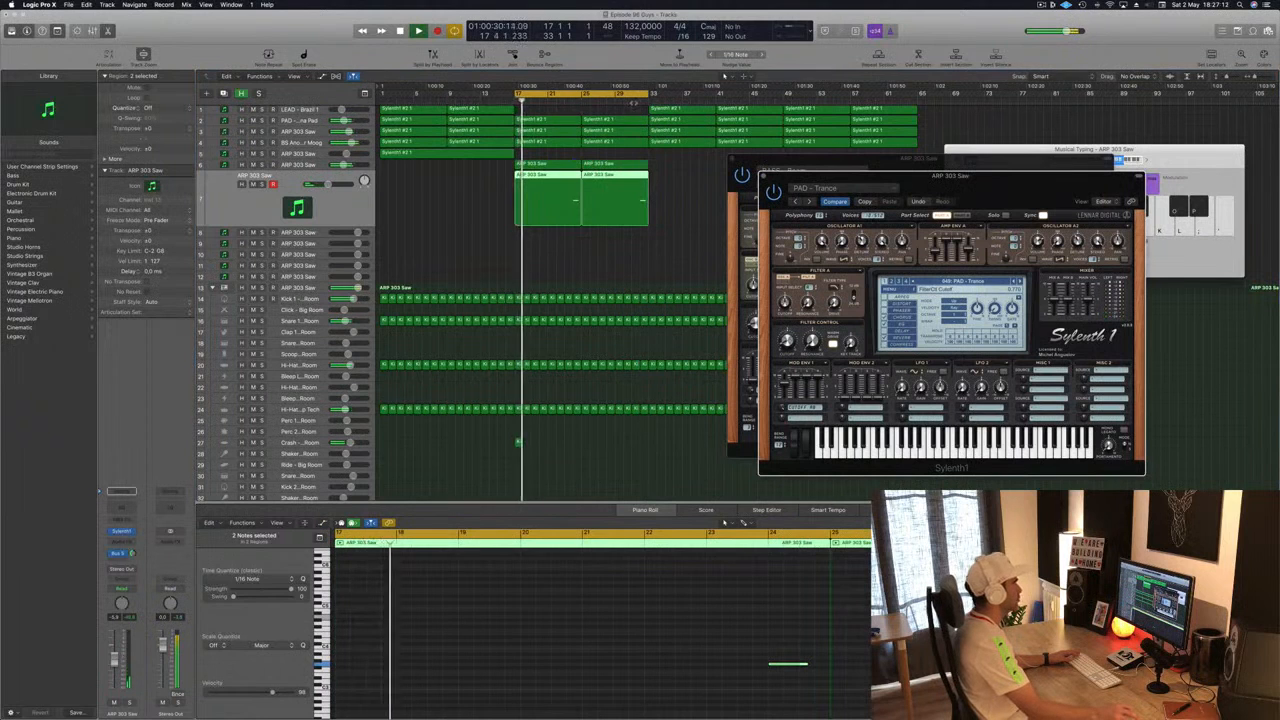
left_click(633, 101)
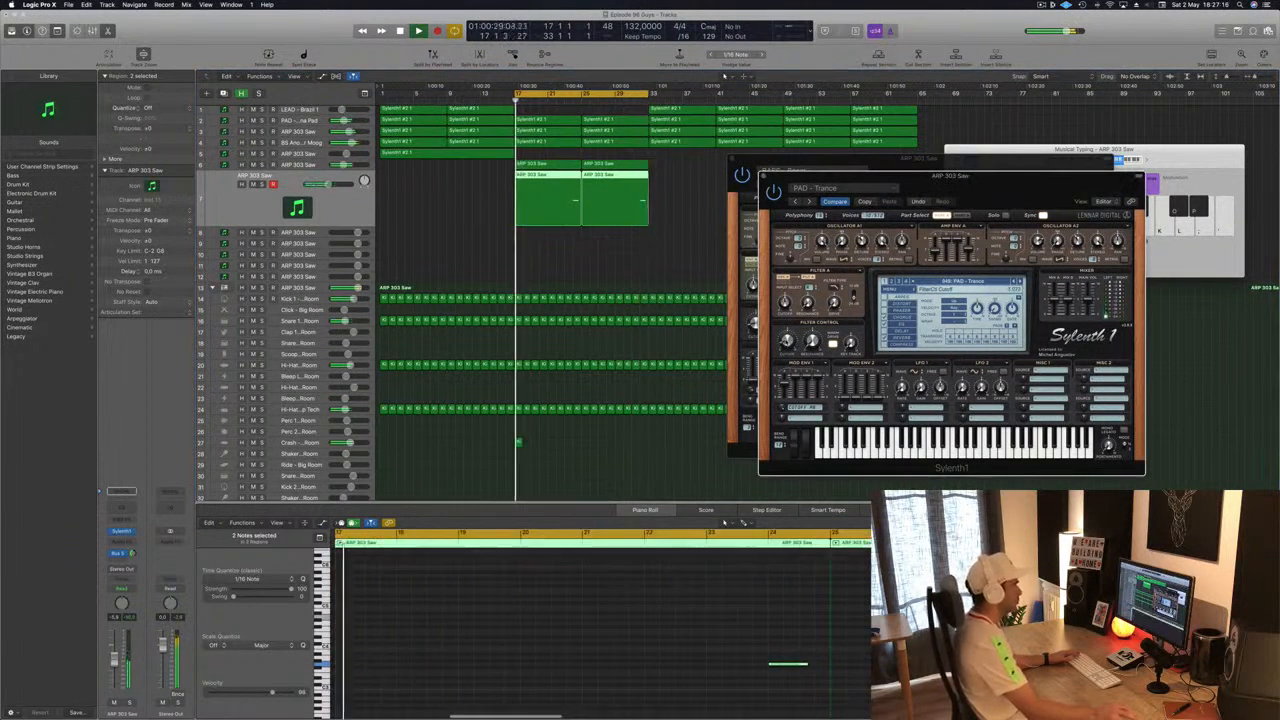
- Step through more Sylenth1 presets on the pad track, then close its plugin window
left_click(1021, 282)
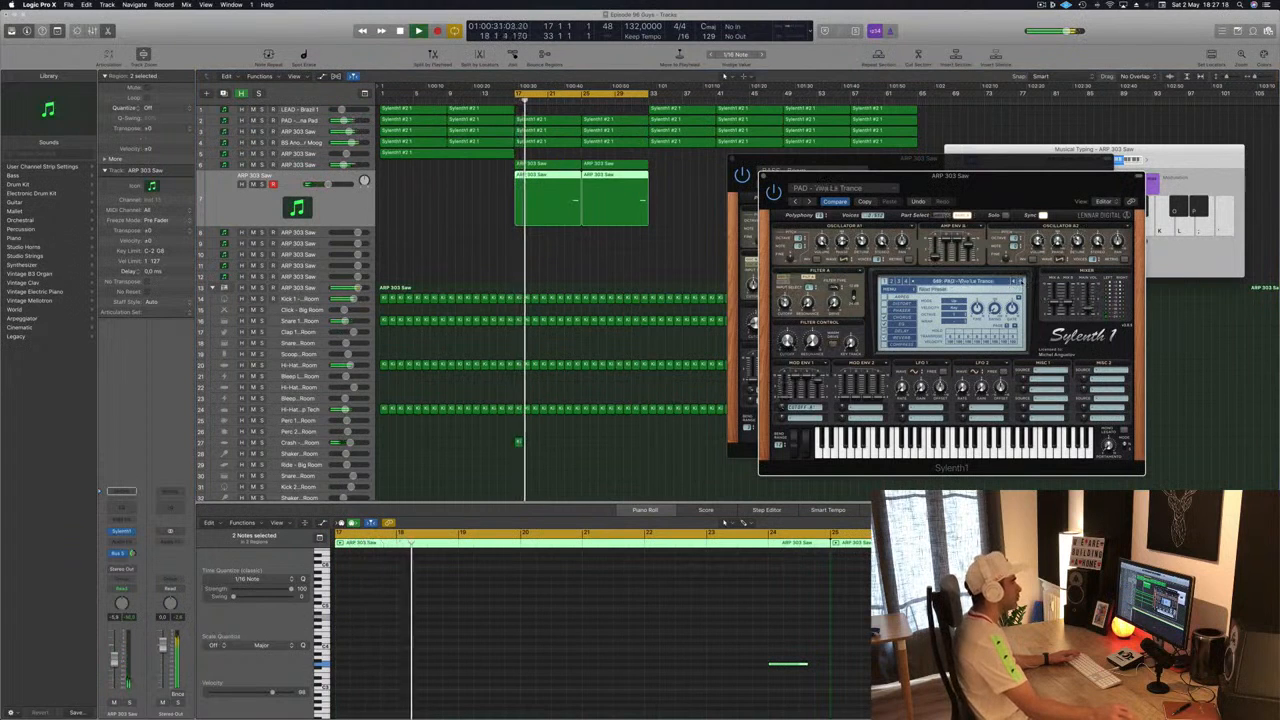
left_click(1021, 282)
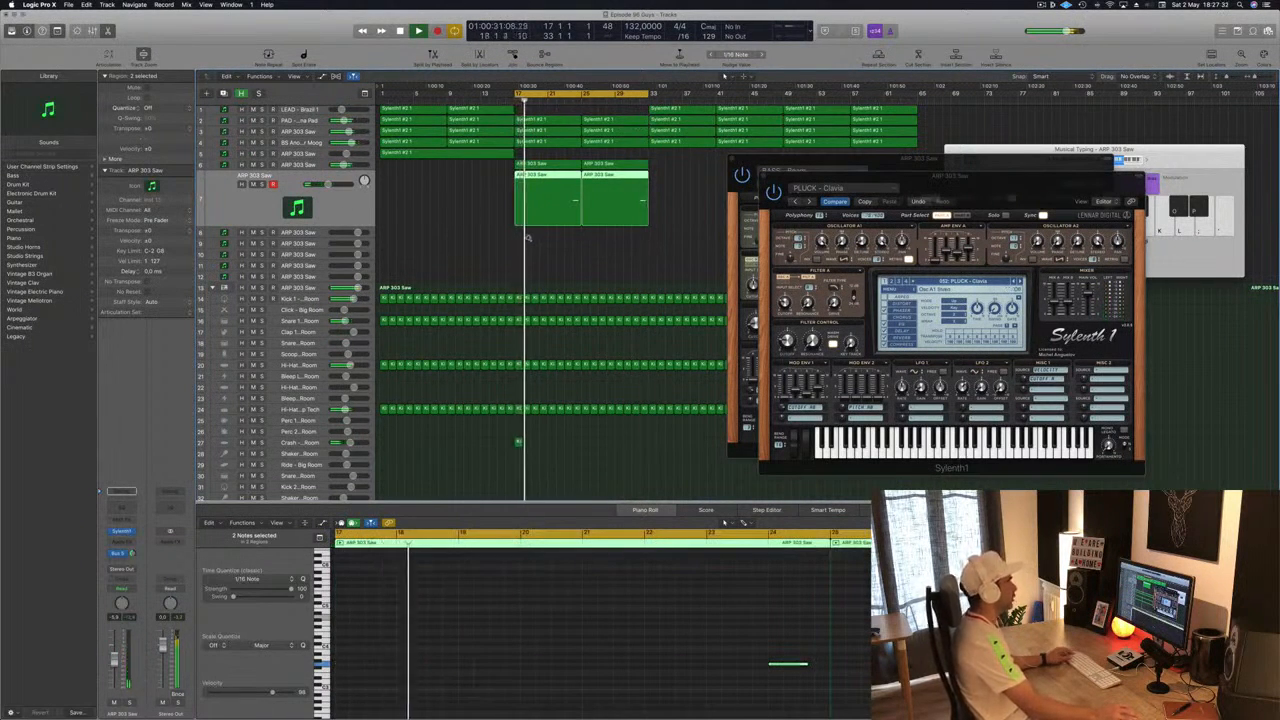
left_click_drag(760, 172, 895, 173)
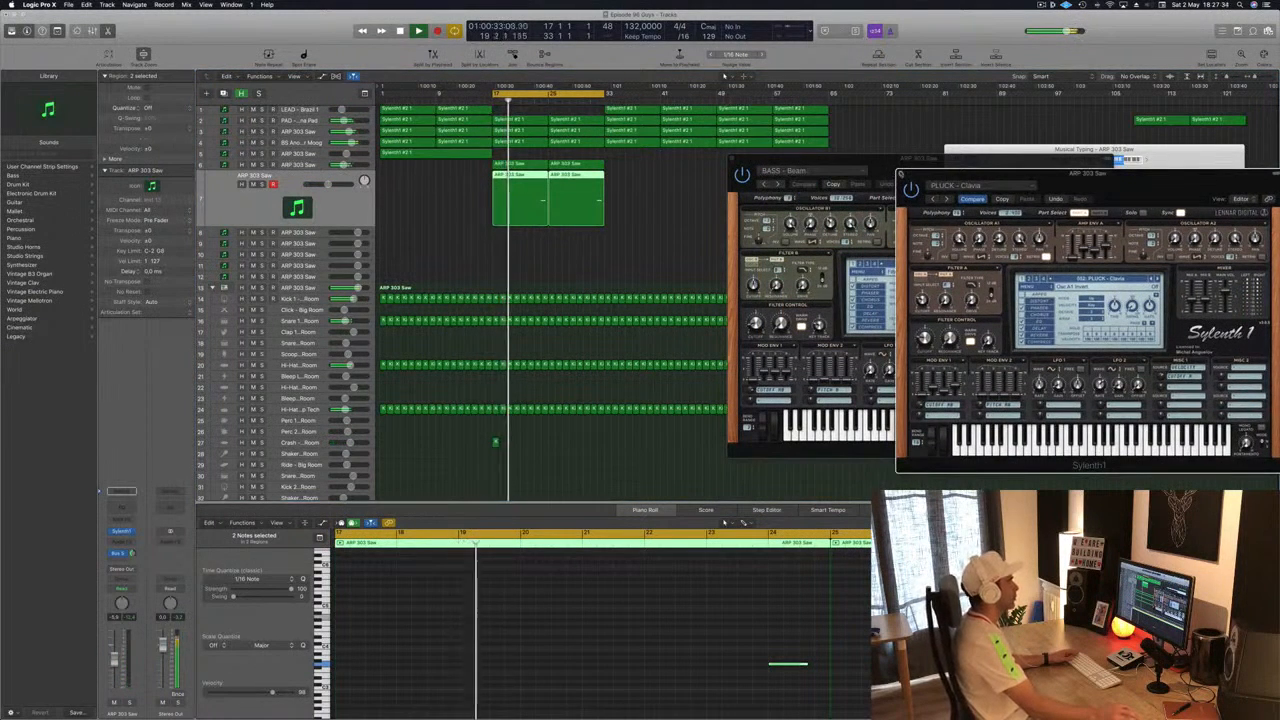
left_click(901, 174)
left_click(1041, 4)
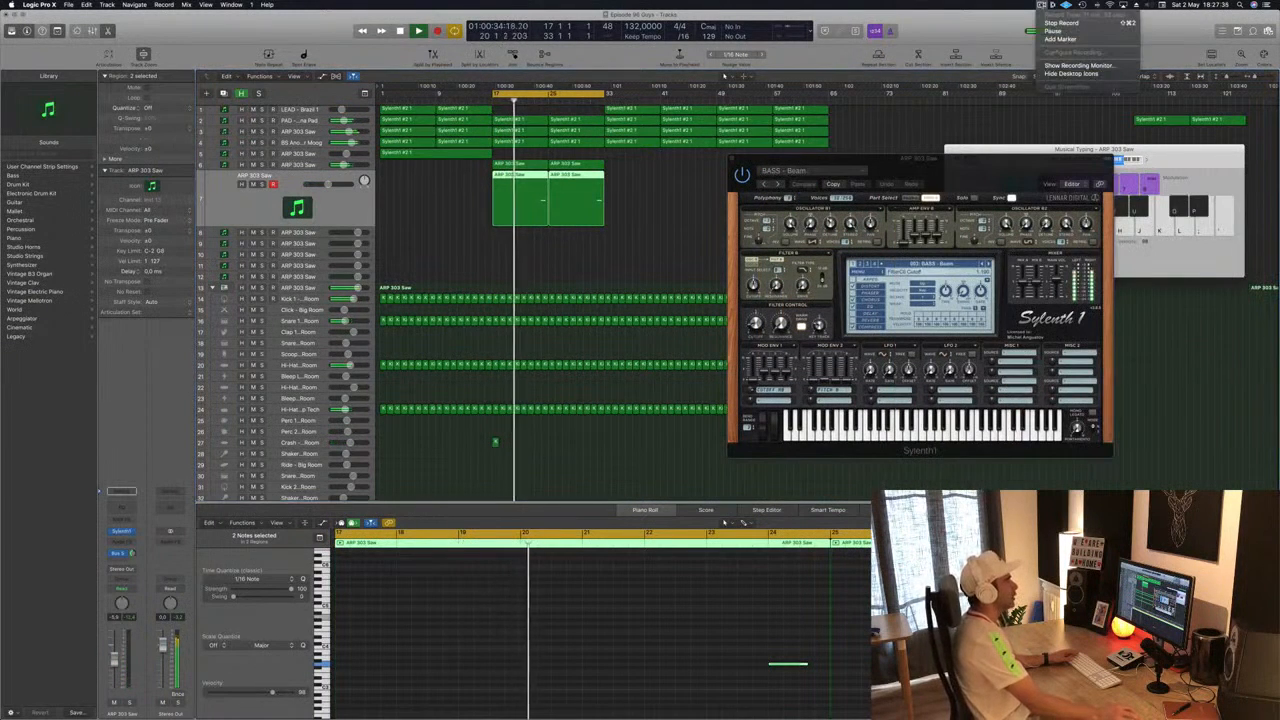
left_click(981, 27)
left_click_drag(923, 165, 1011, 176)
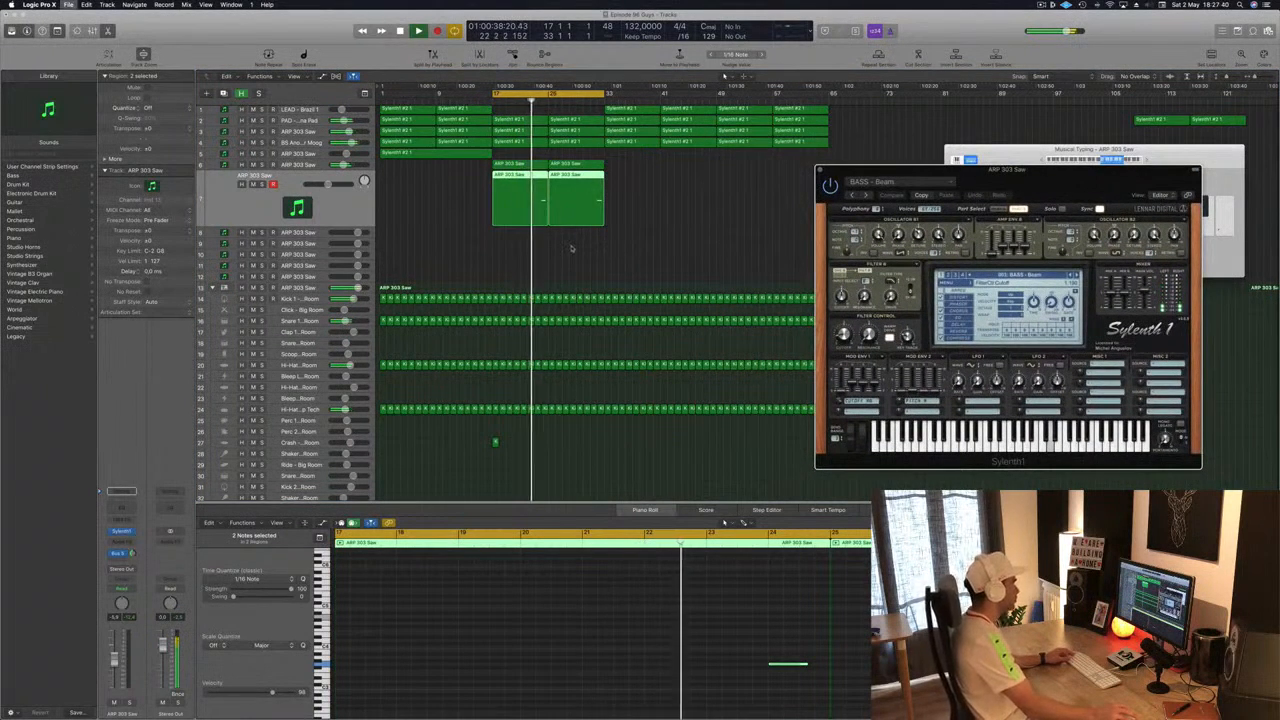
key("super+Up")
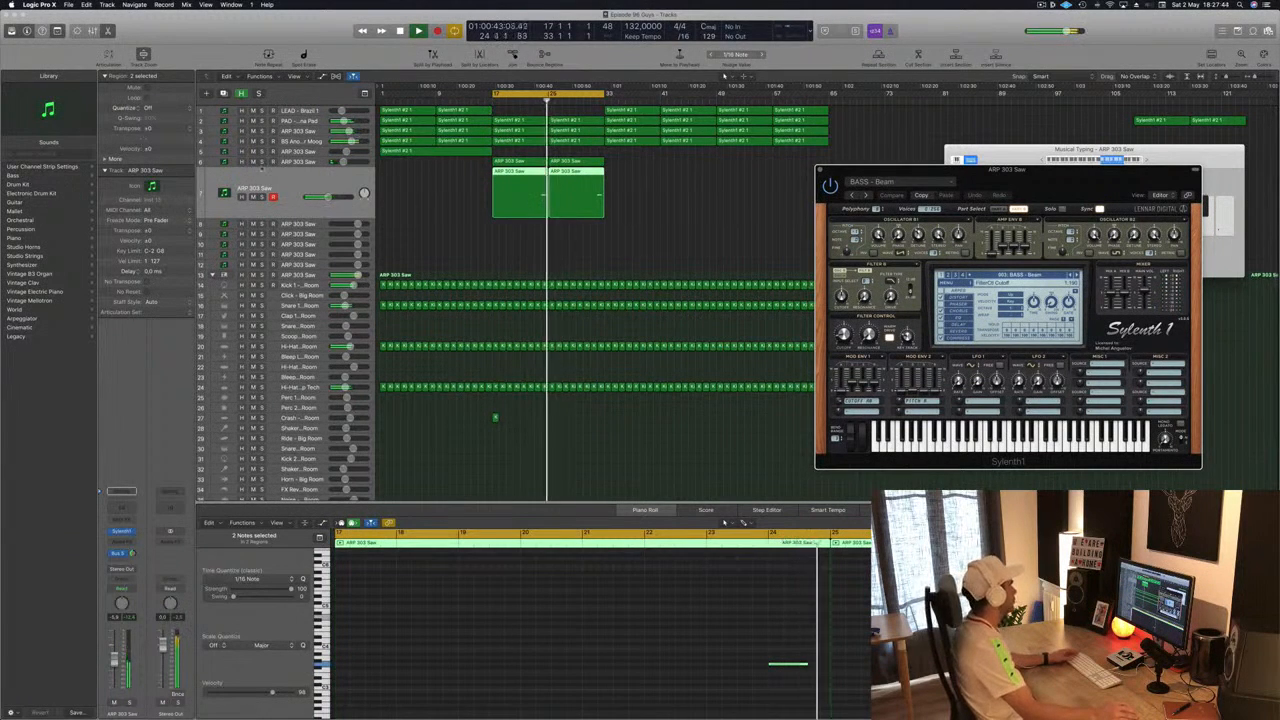
left_click(262, 178)
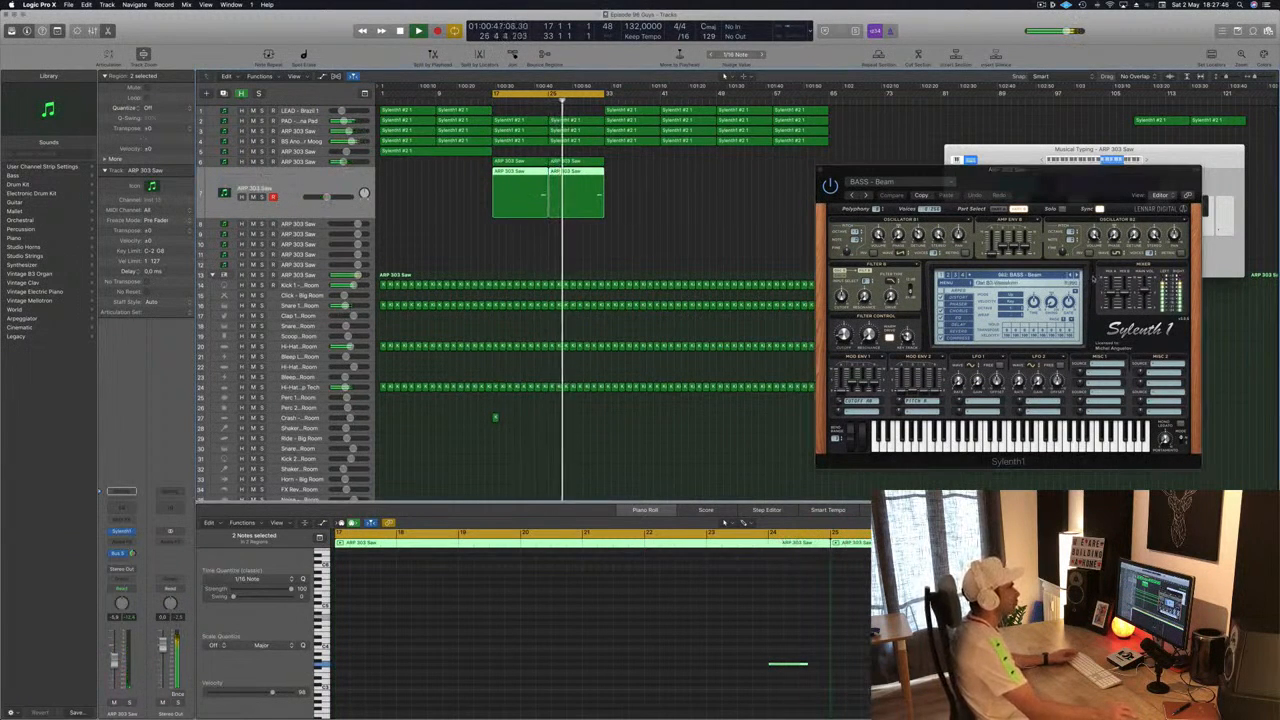
left_click(440, 208)
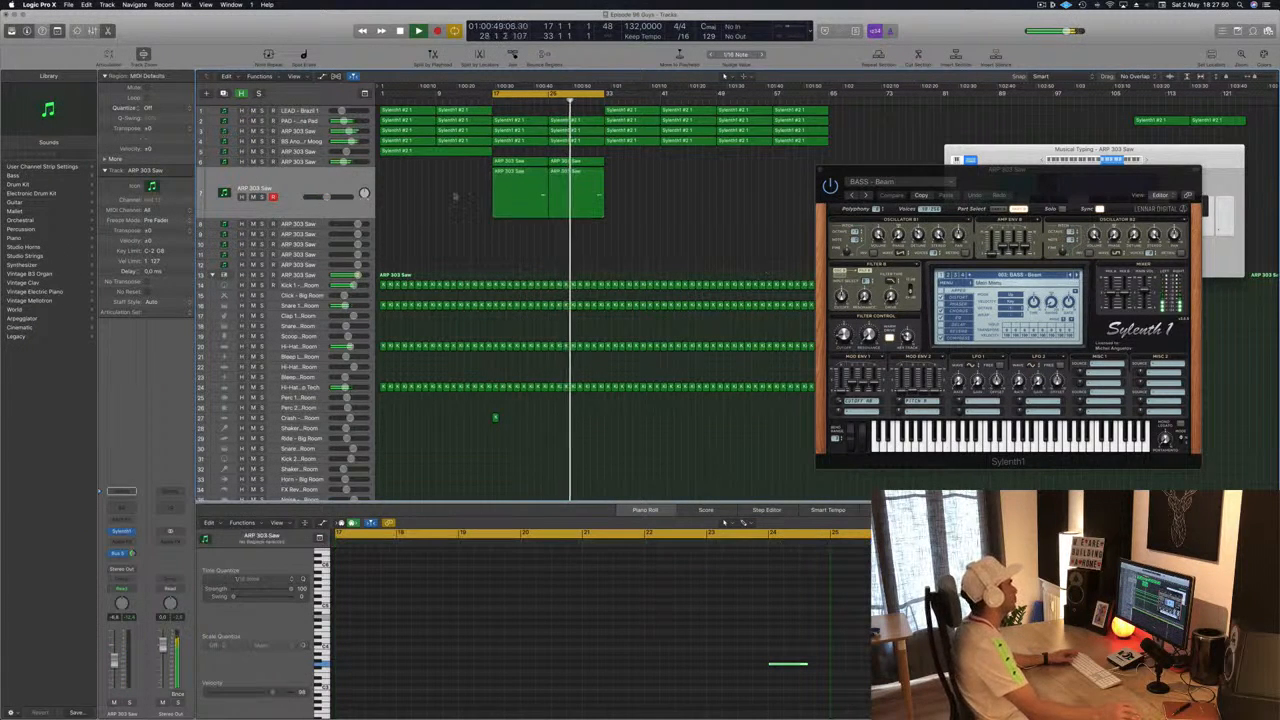
left_click(312, 162)
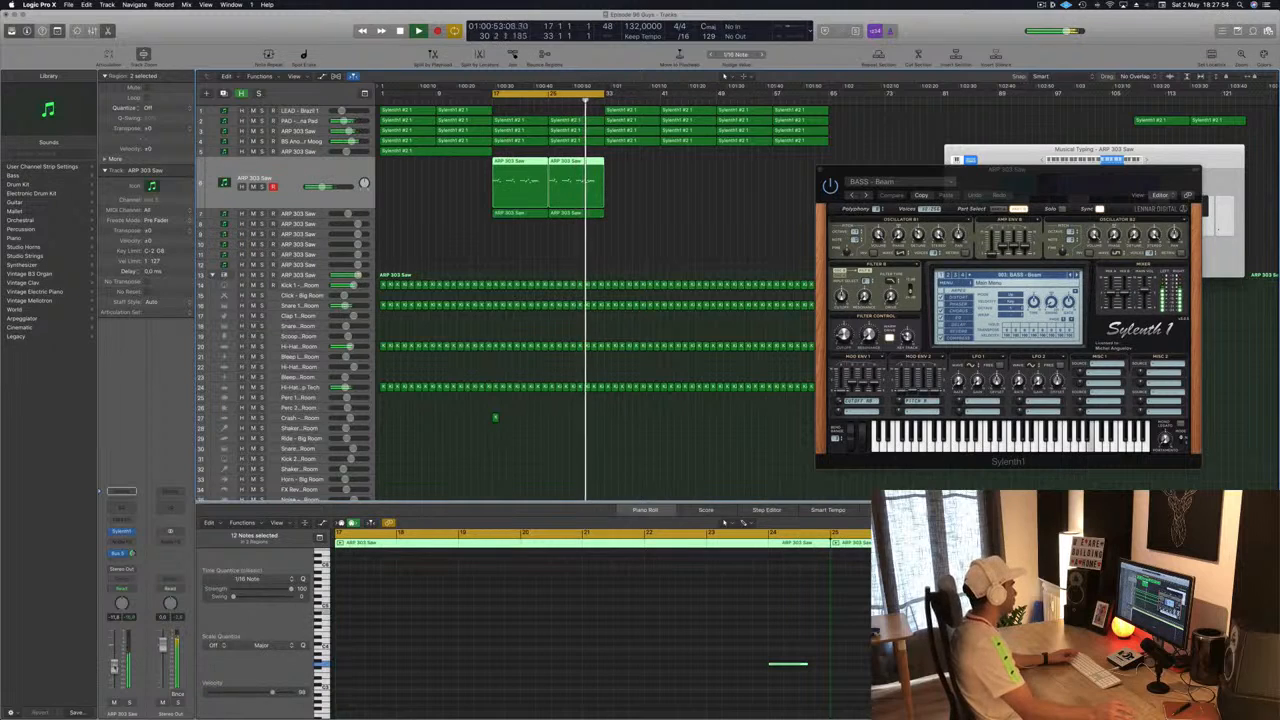
left_click(670, 218)
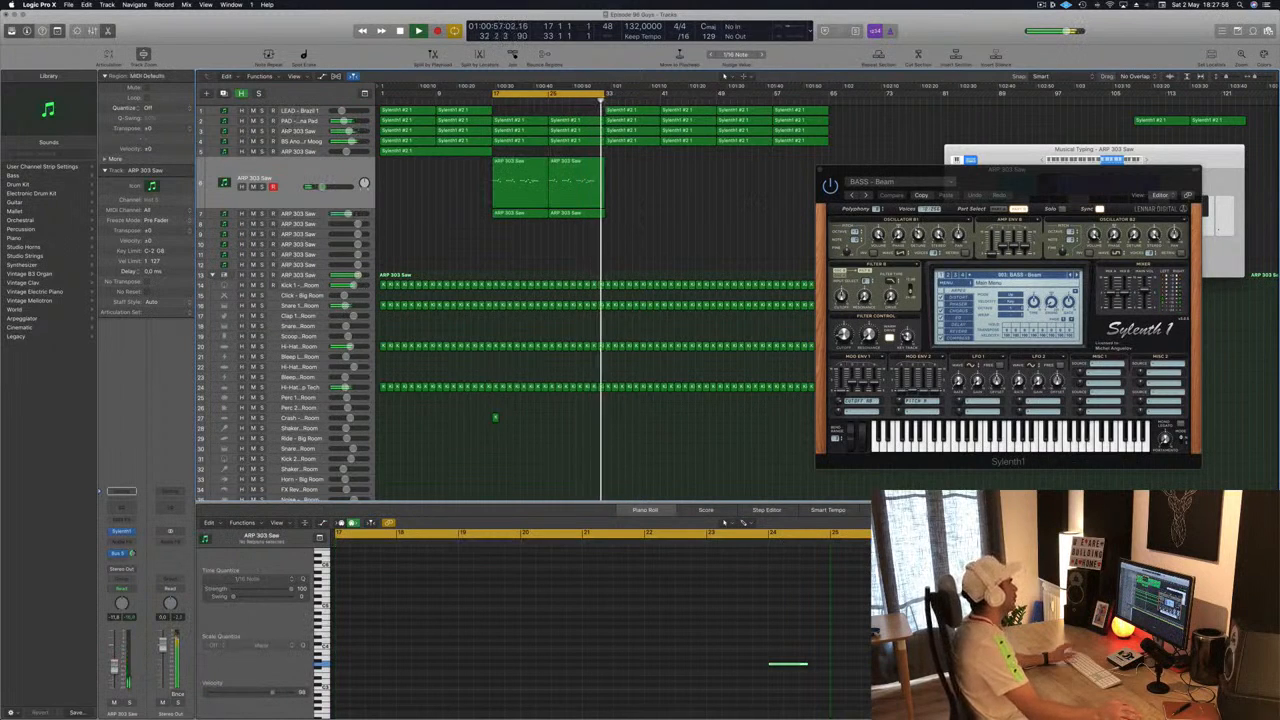
- Select the LEAD - Brazil 1 track's intro regions, open its Sylenth1 instrument and play from the start
left_click(310, 111)
key("space")
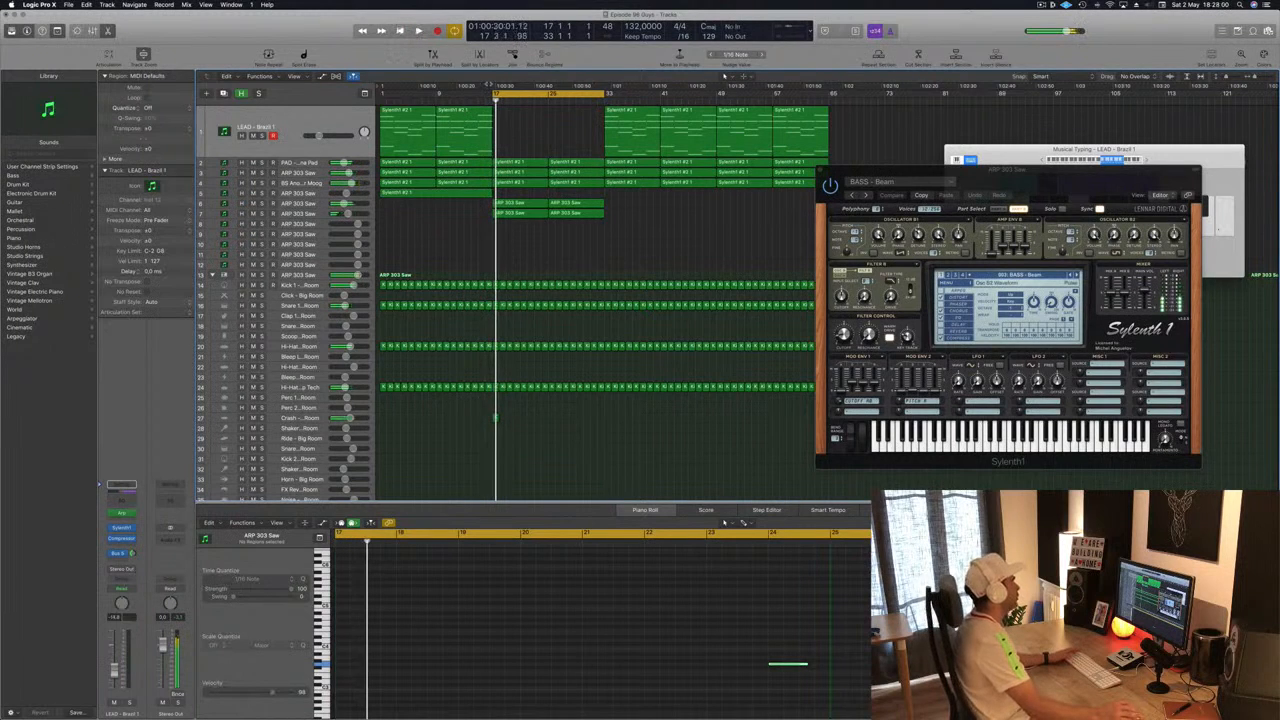
left_click_drag(538, 104, 380, 150)
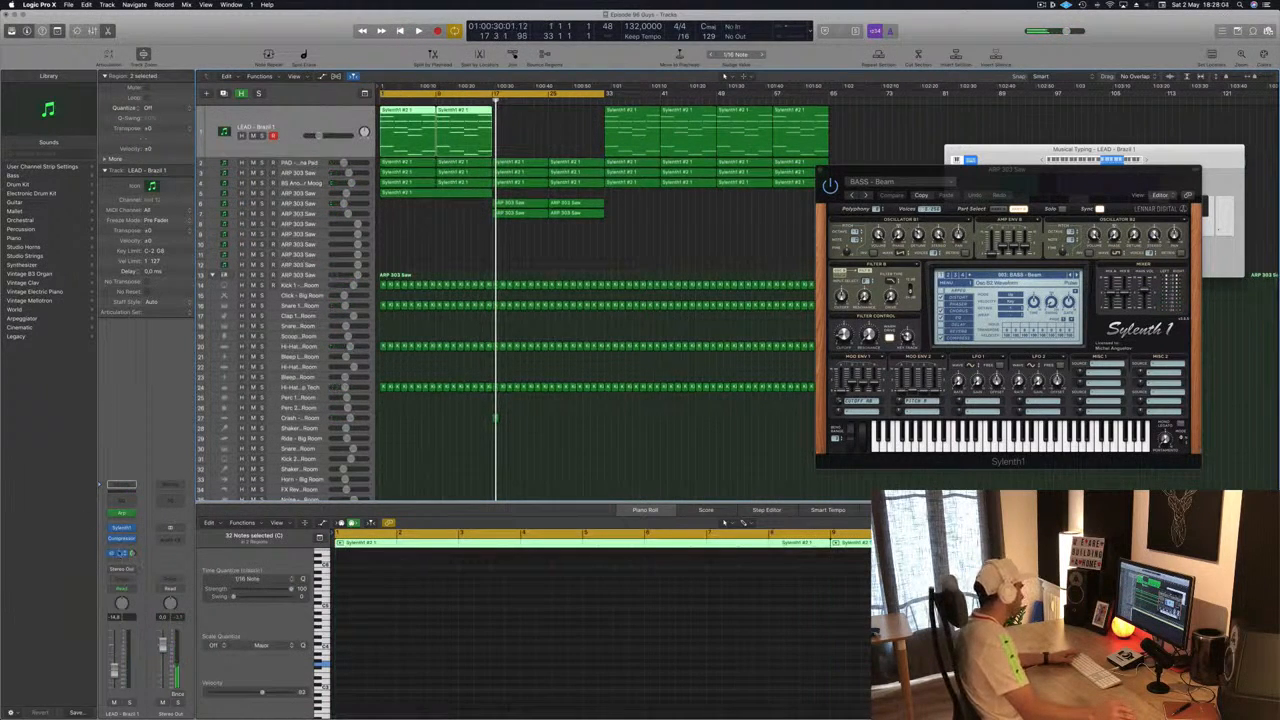
left_click(121, 528)
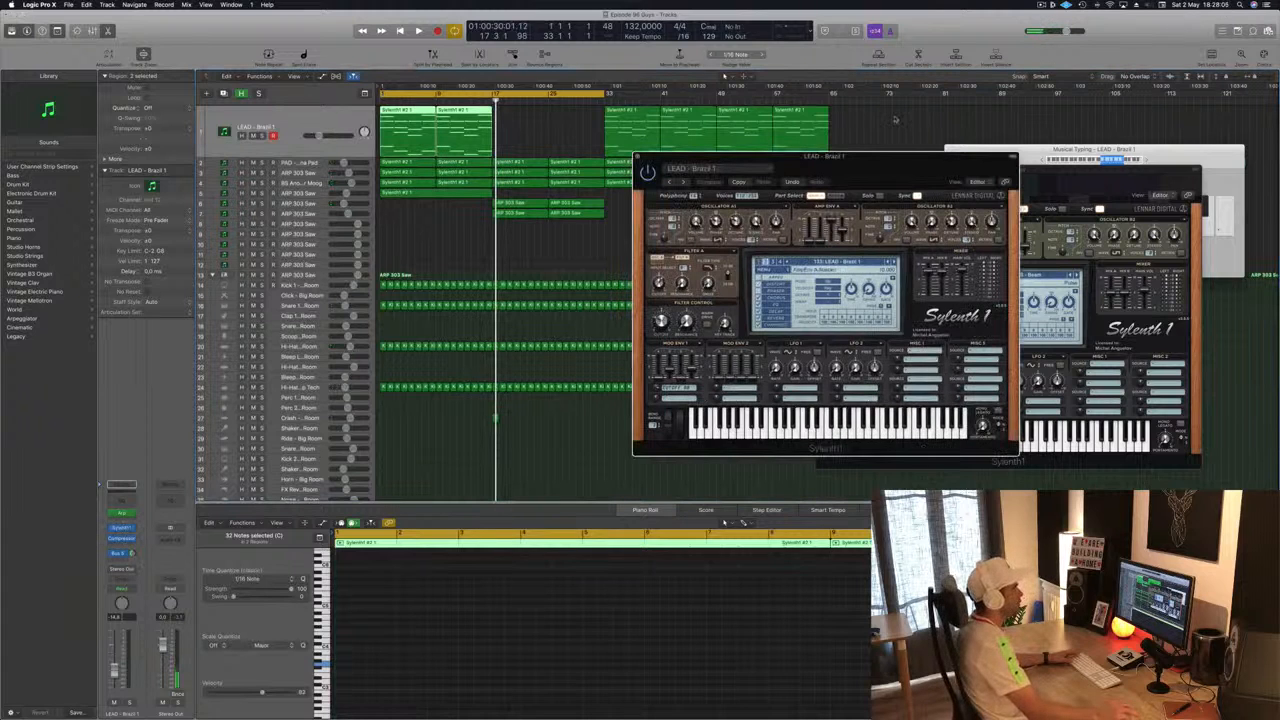
left_click_drag(830, 157, 958, 107)
key("Return")
key("space")
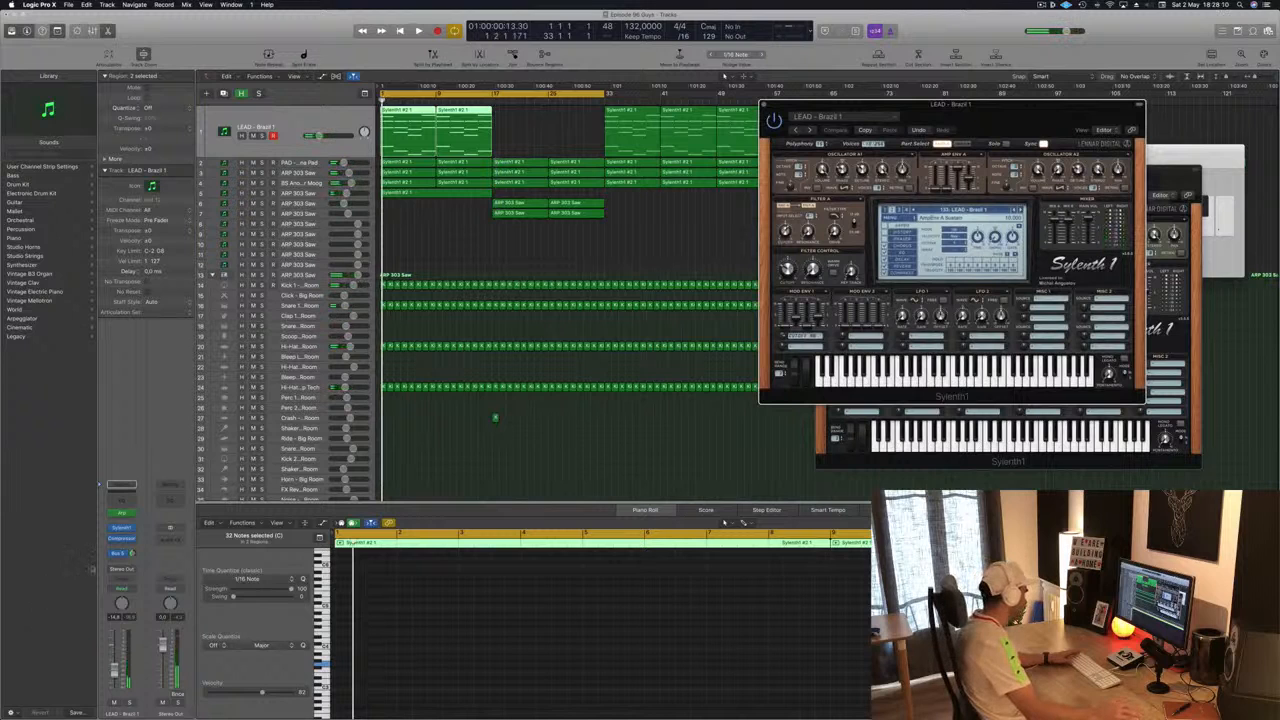
- Switch the lead track to Touch automation, show its Sylenth1 FilterCtl Cutoff lane and add starting points at bar 1
left_click(122, 591)
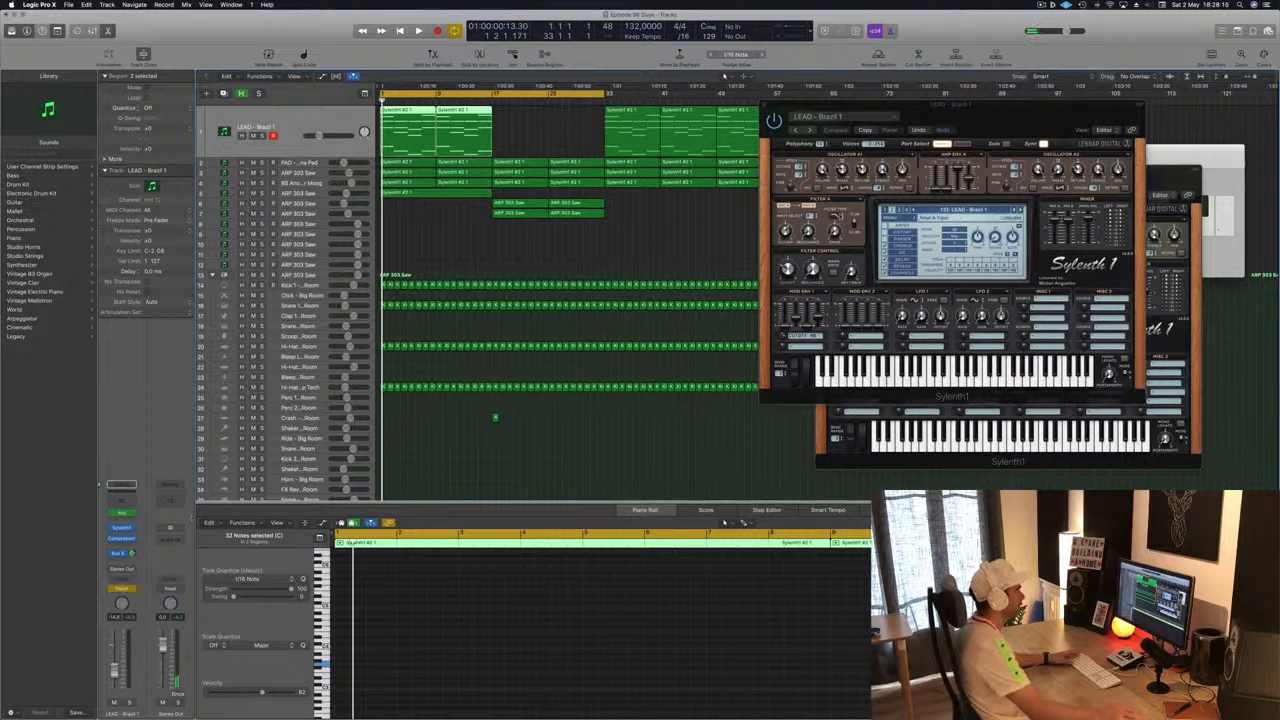
key("space")
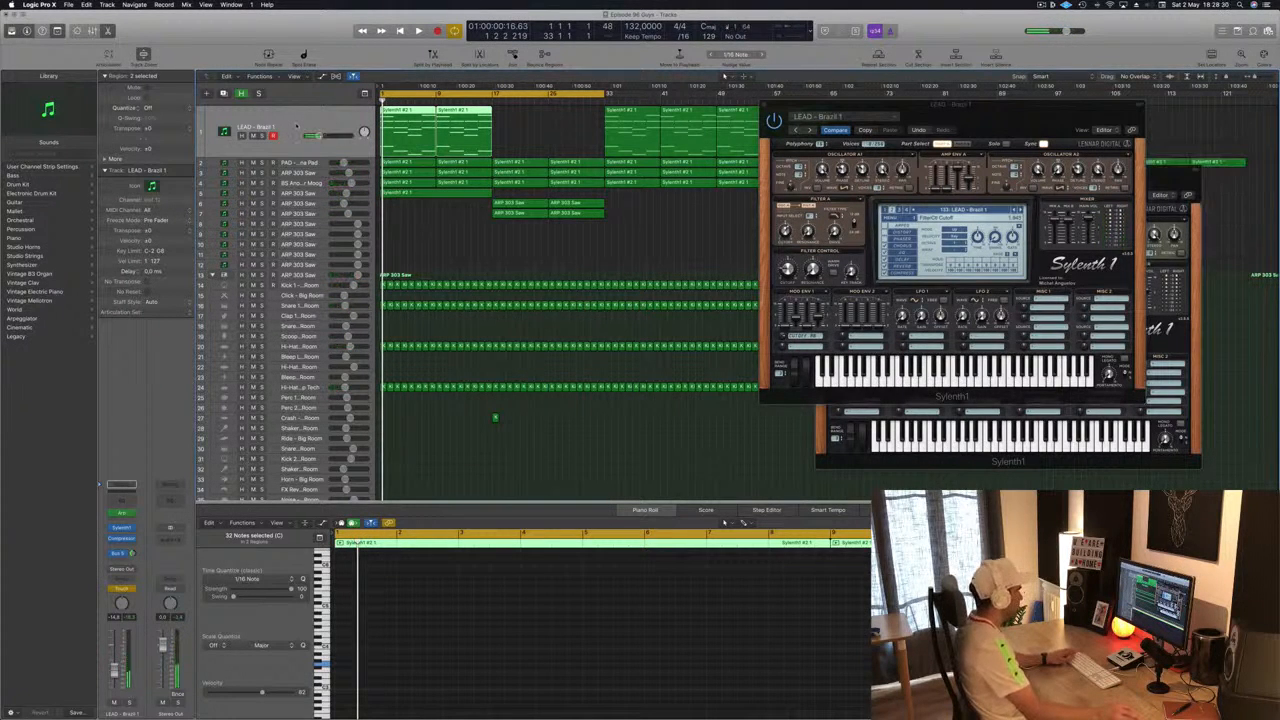
left_click(296, 127)
left_click(283, 143)
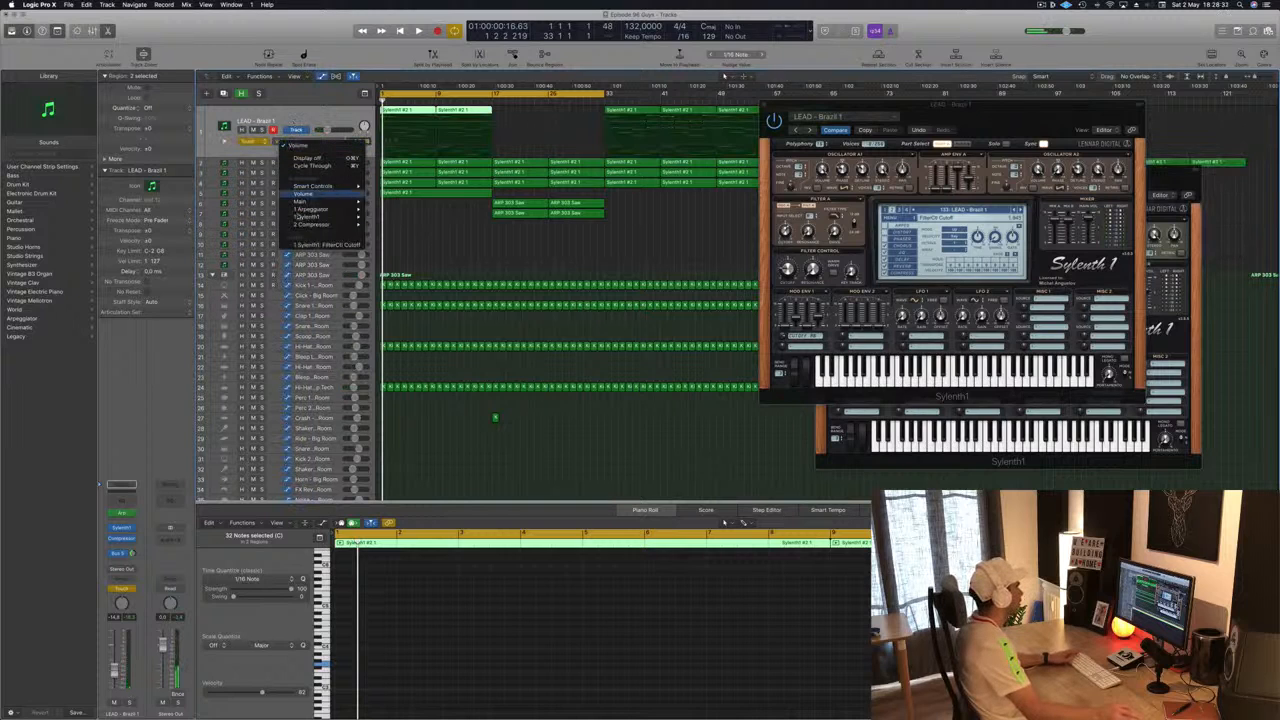
left_click(306, 244)
left_click(406, 148)
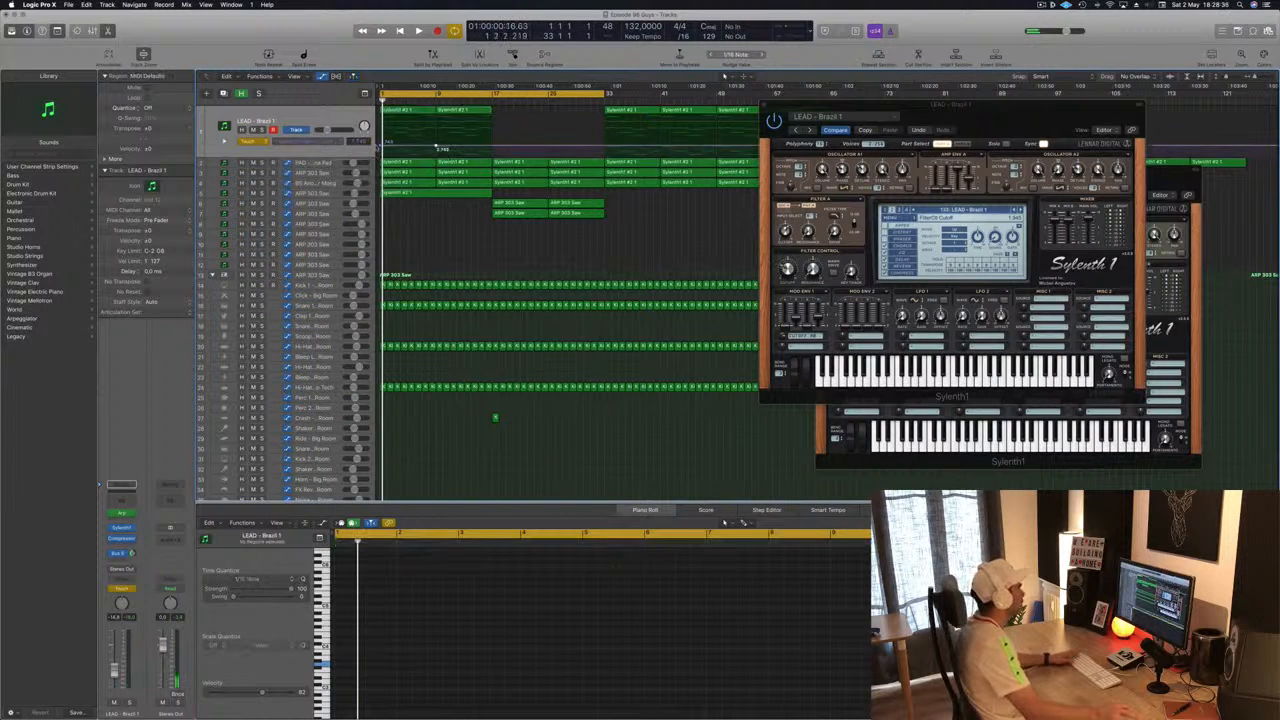
left_click(384, 154)
key("space")
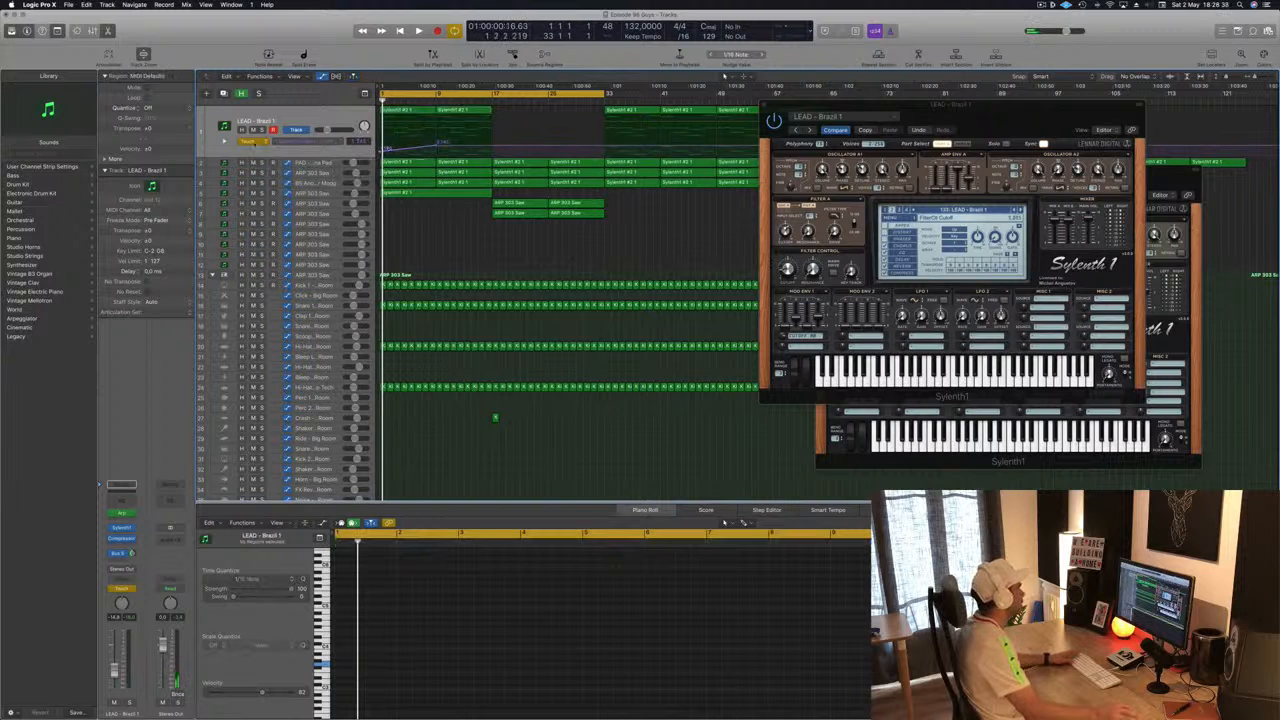
- Set the lead's automation to Read and add a cutoff point moved to about bar 17, forming a rising ramp
left_click(248, 133)
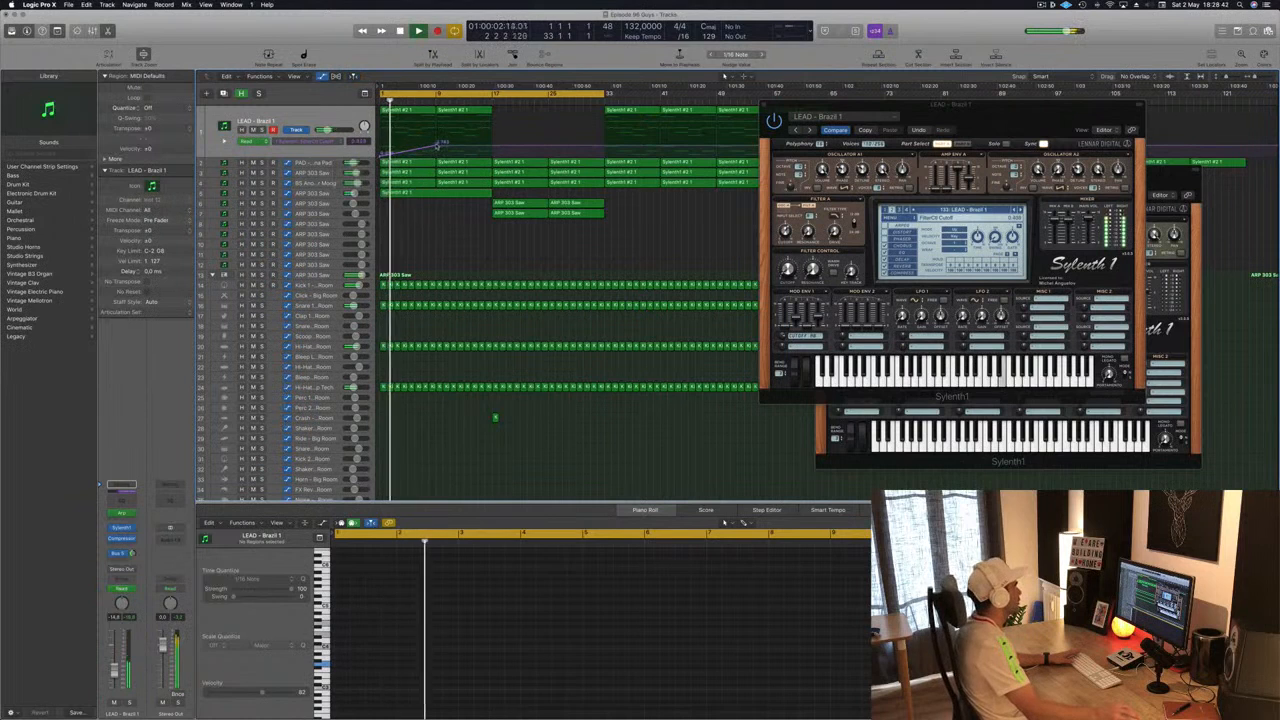
left_click(437, 145)
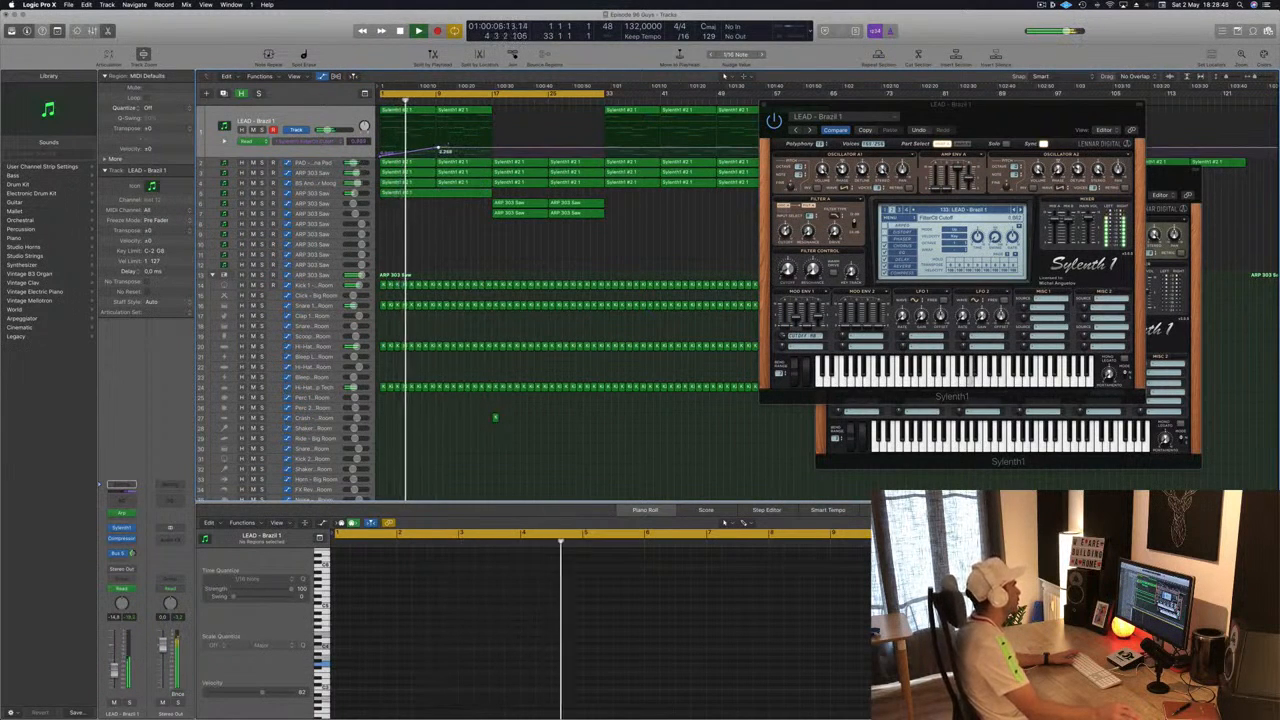
left_click_drag(438, 149, 491, 147)
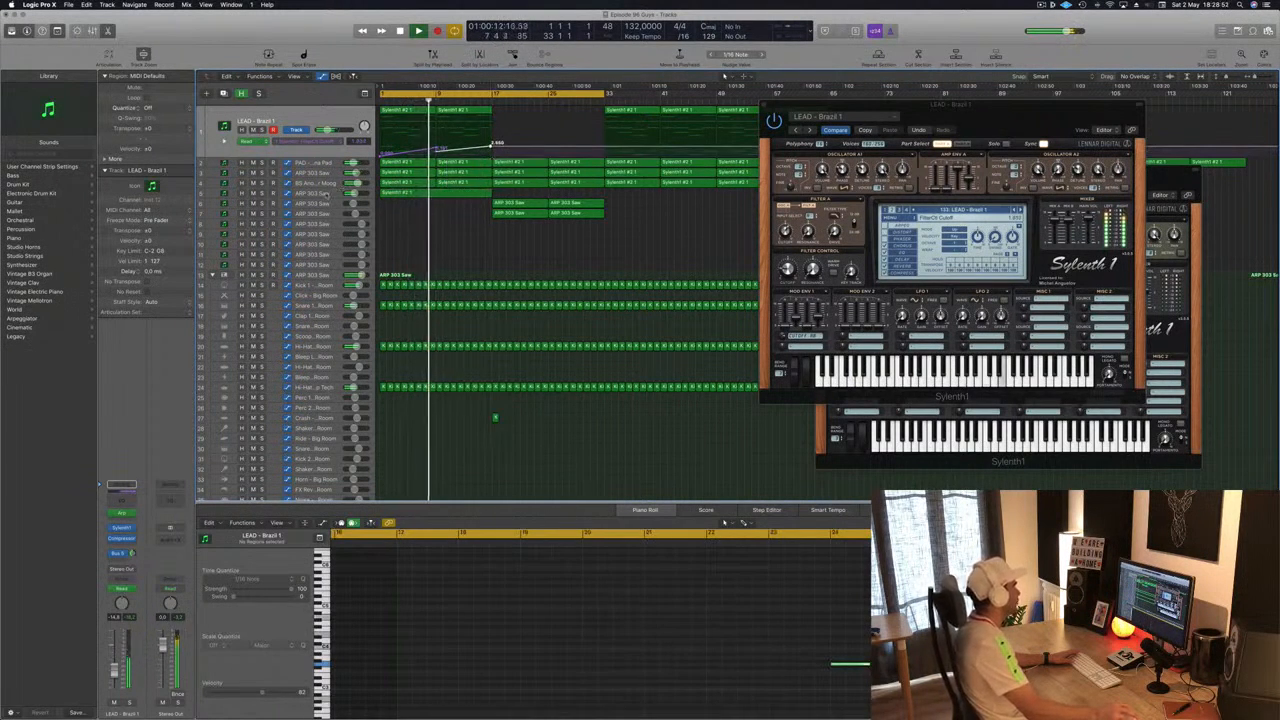
left_click(437, 193)
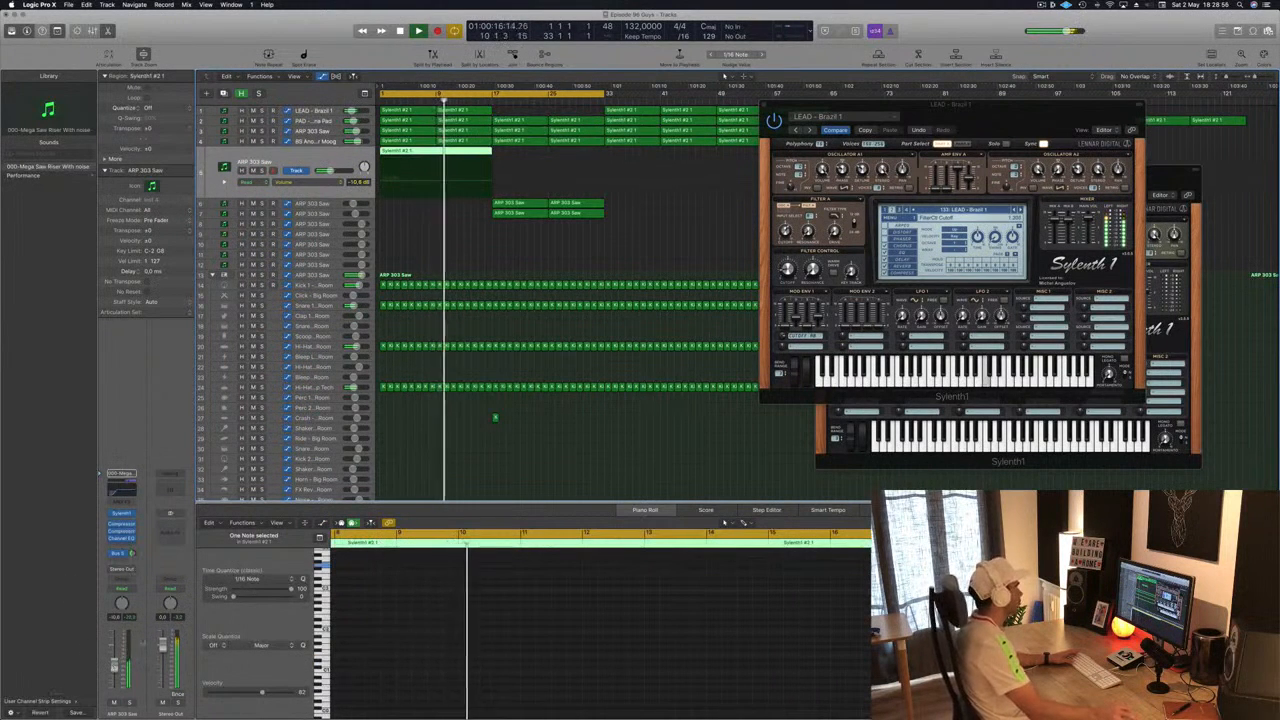
left_click(476, 262)
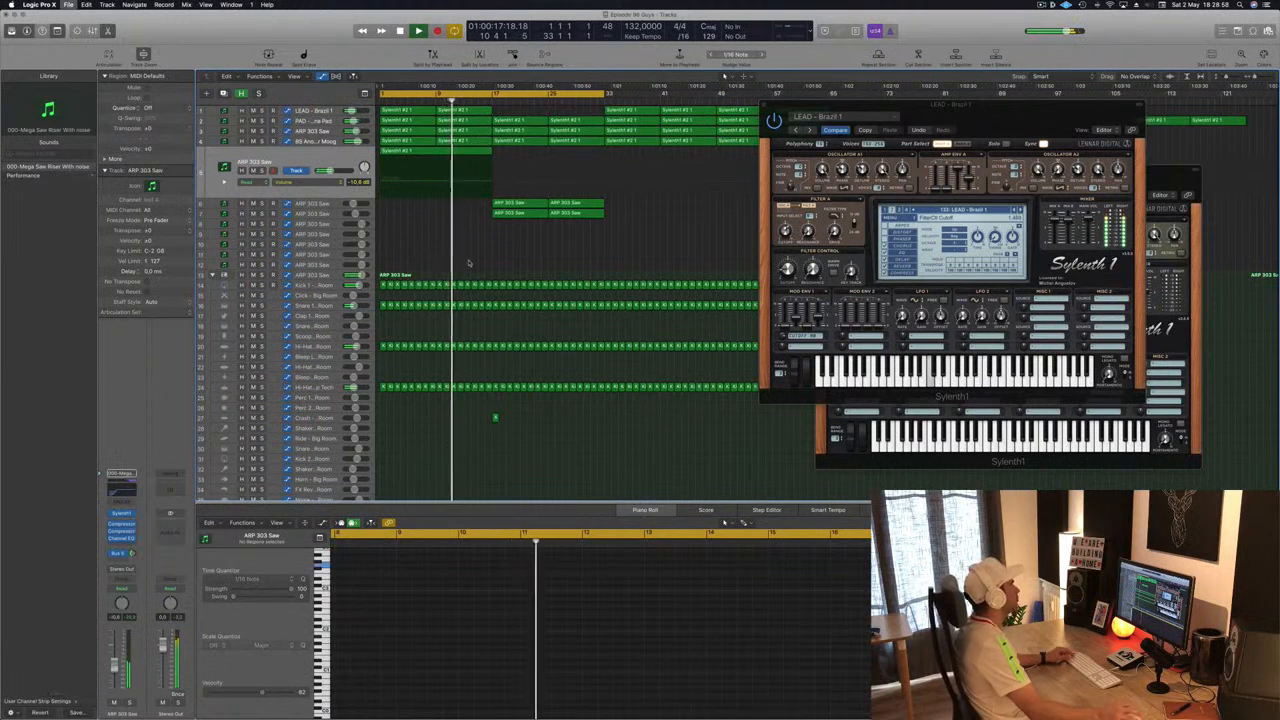
left_click_drag(1001, 122, 1155, 158)
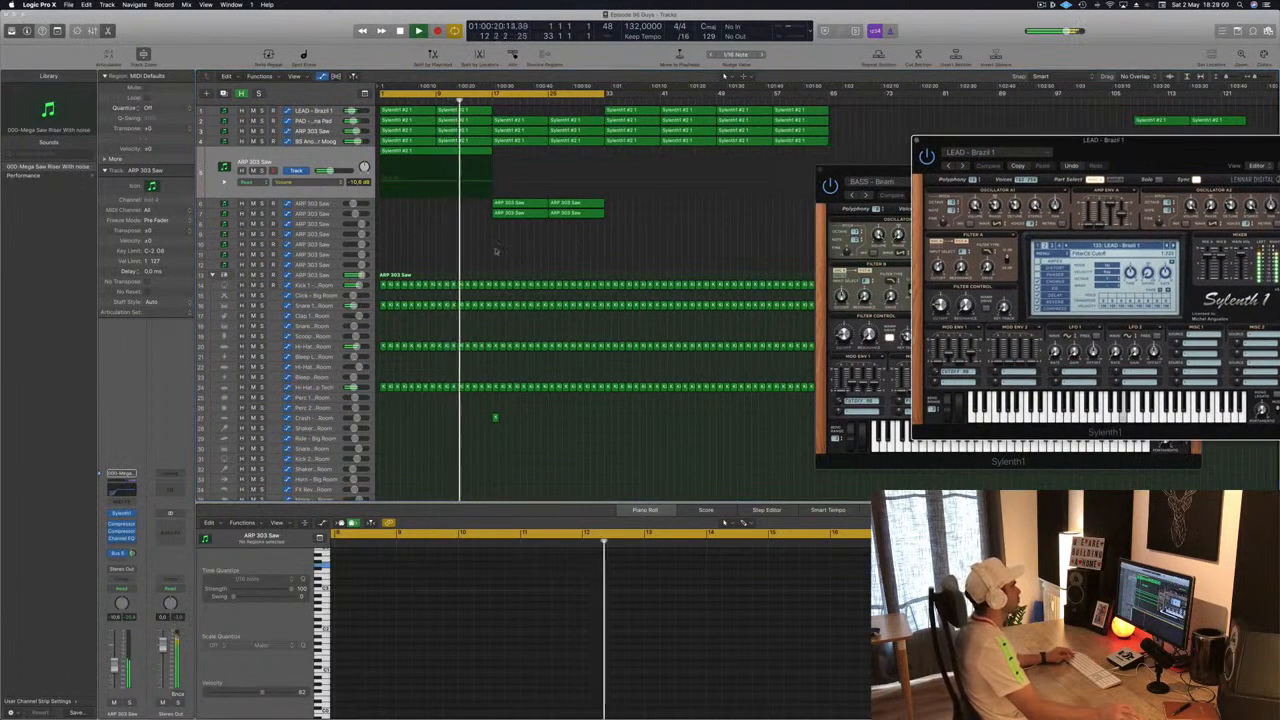
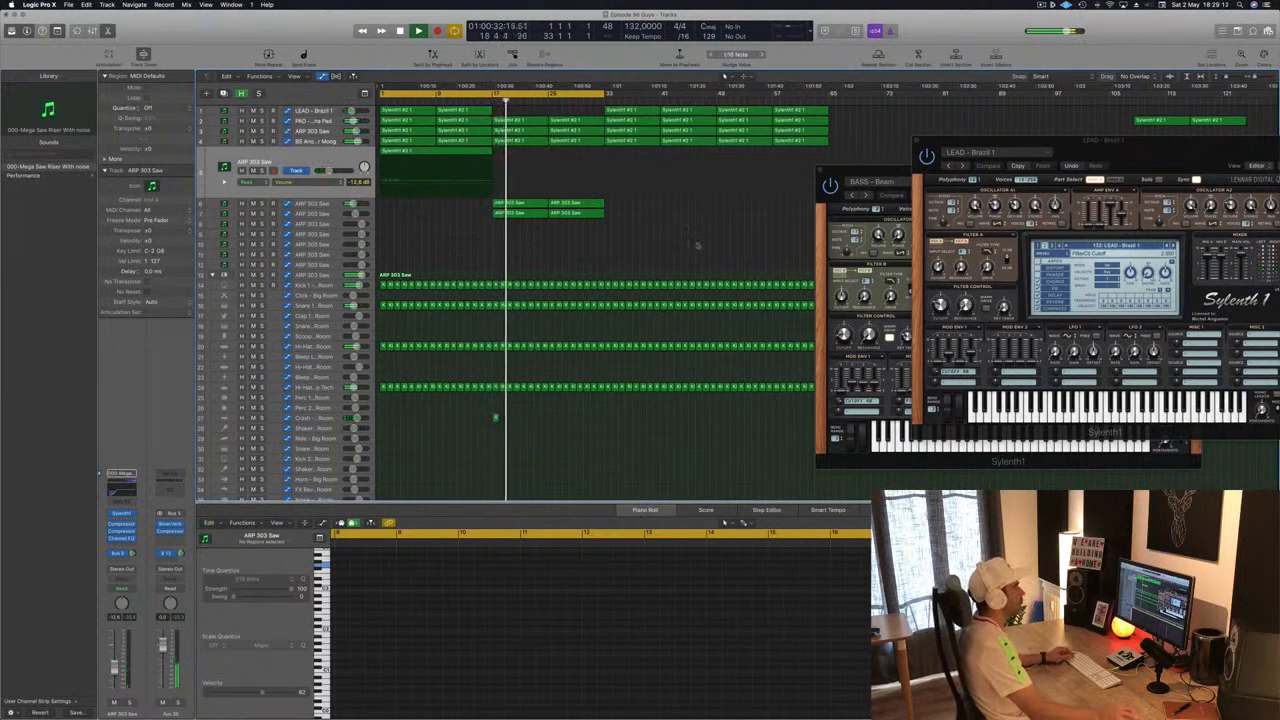
- Close the open Sylenth1 plugin windows for the bass and lead tracks
left_click_drag(1085, 142, 531, 209)
left_click(685, 177)
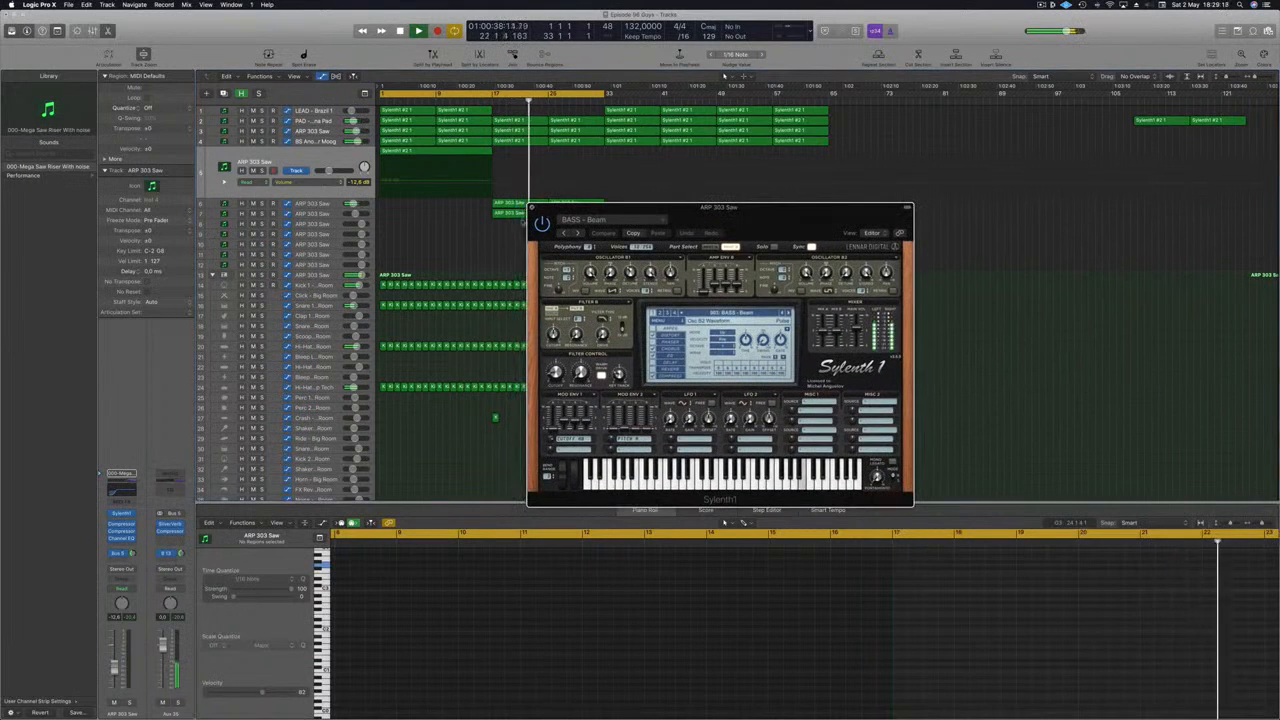
left_click(533, 208)
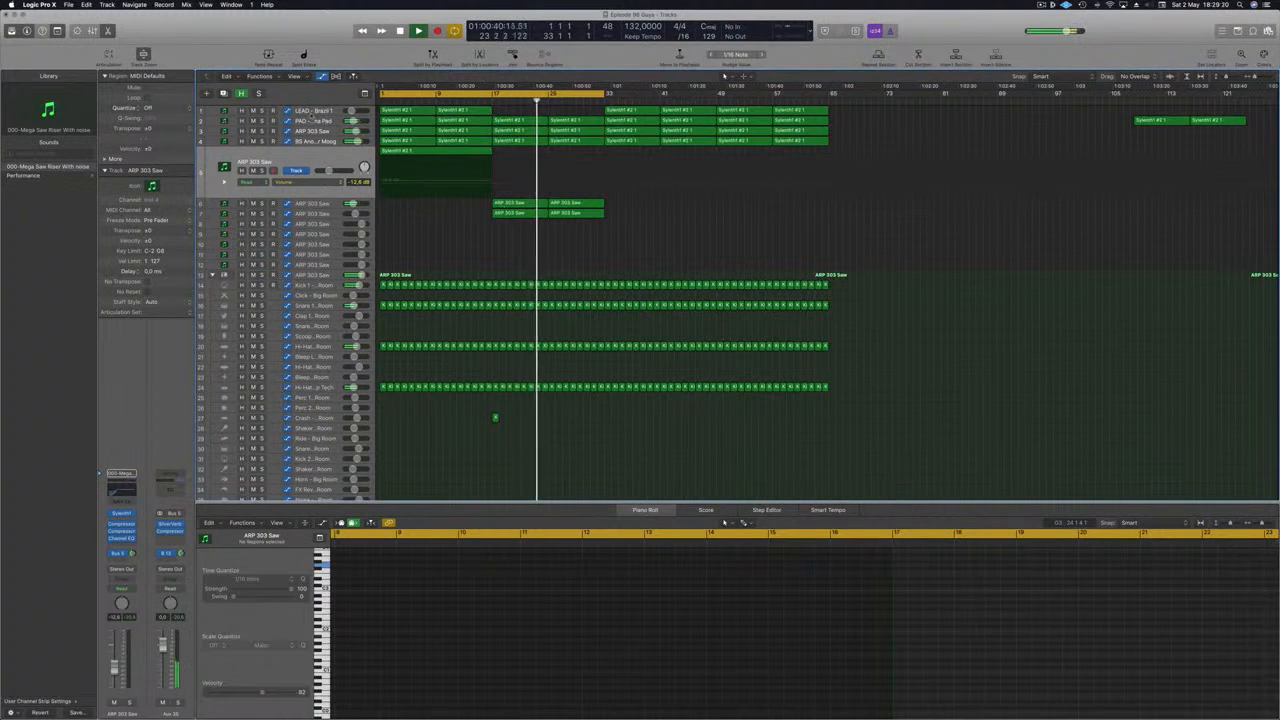
- Set the PAD - Anjuna Pad track to Touch, record a Sylenth1 filter cutoff move, then nudge a pad cutoff point
left_click(312, 121)
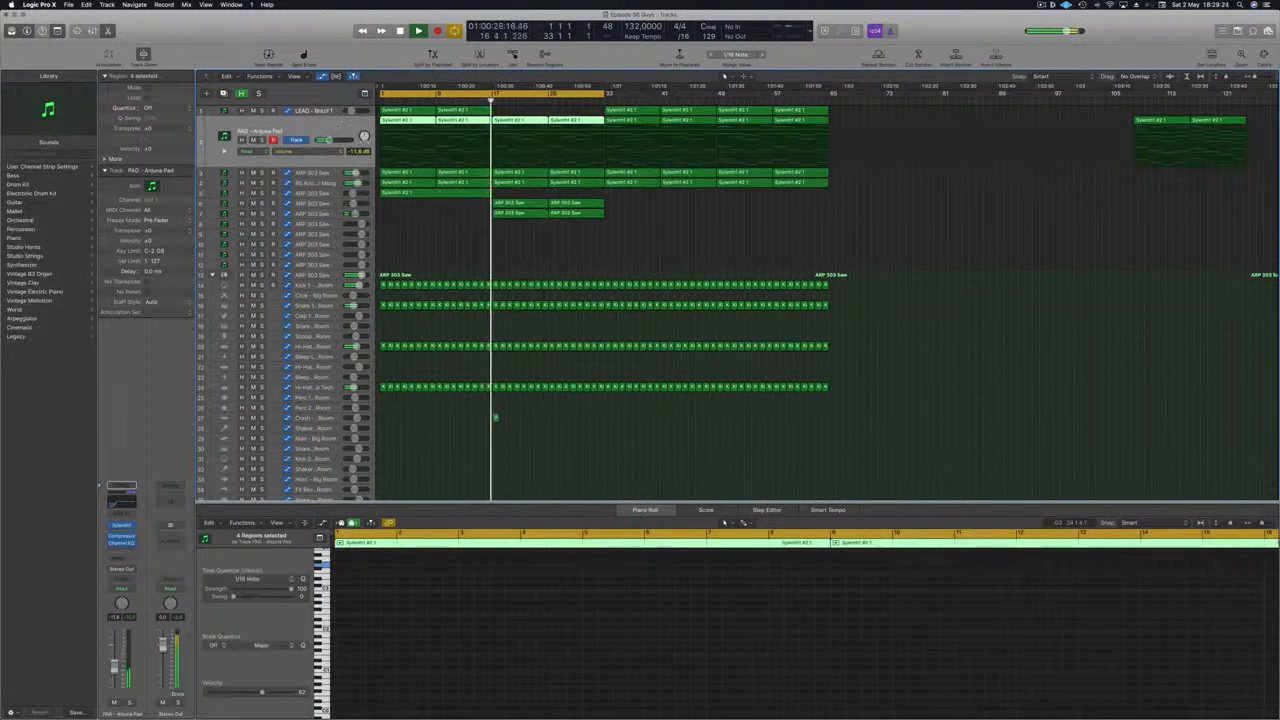
left_click(130, 591)
left_click(128, 600)
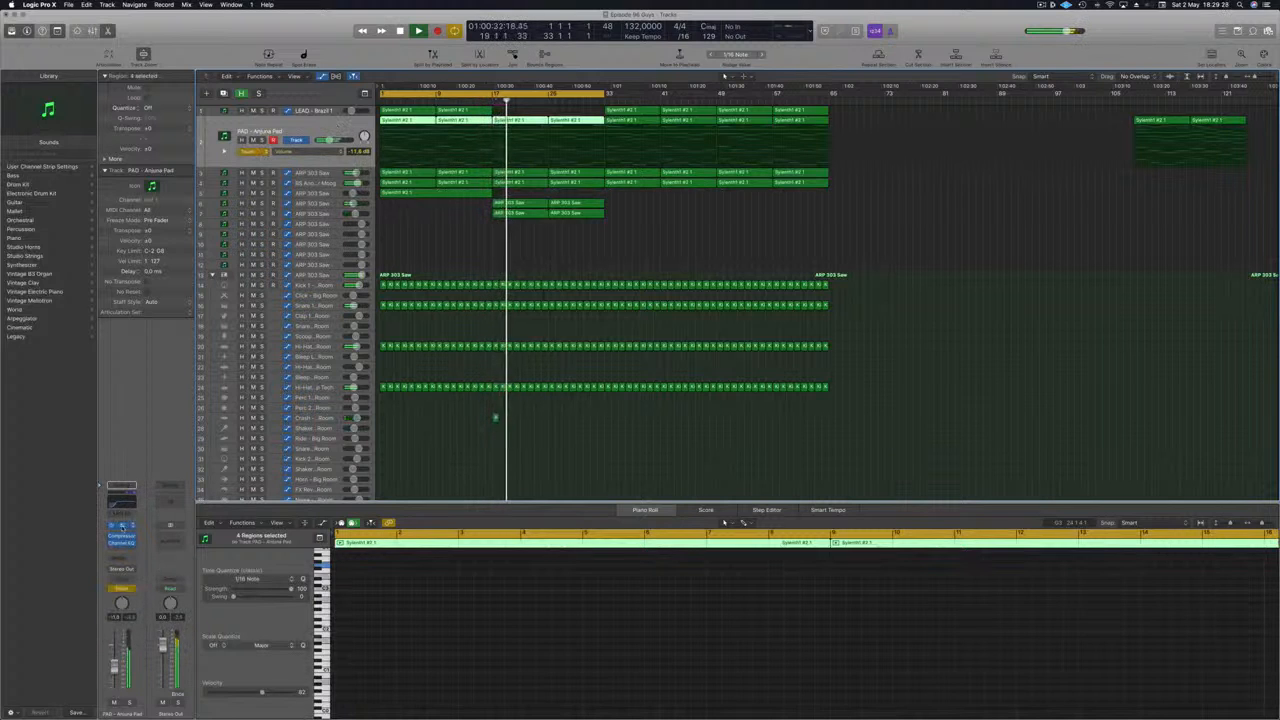
left_click(121, 525)
left_click_drag(848, 238, 848, 233)
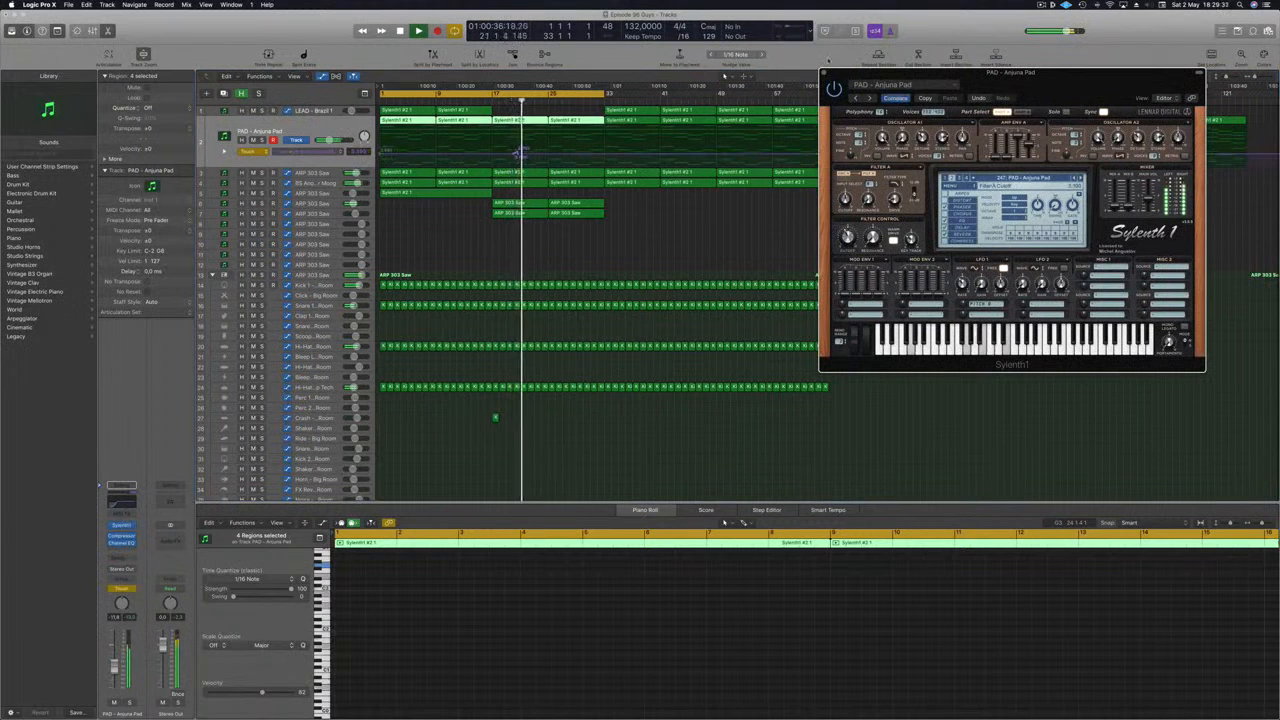
left_click(825, 72)
key("Return")
left_click_drag(517, 154, 494, 157)
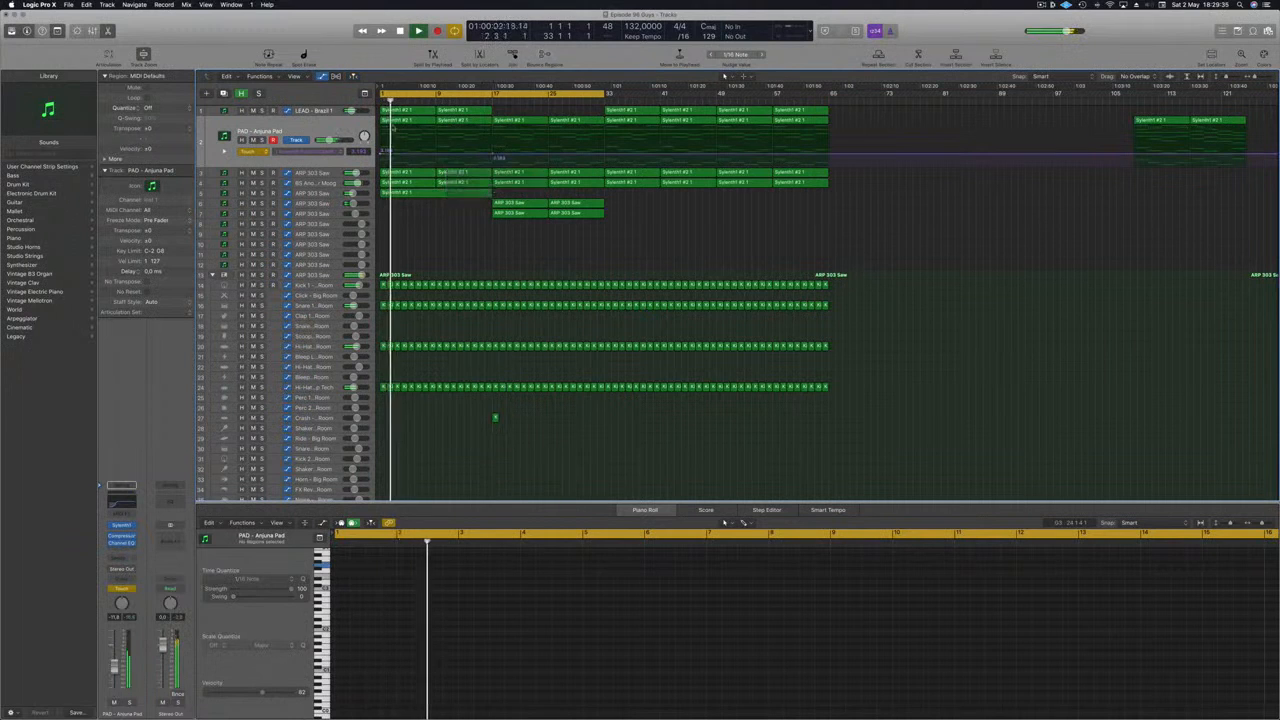
- Select the lead track and nudge the starting point of its cutoff automation ramp near bar 1
left_click(316, 112)
key("Return")
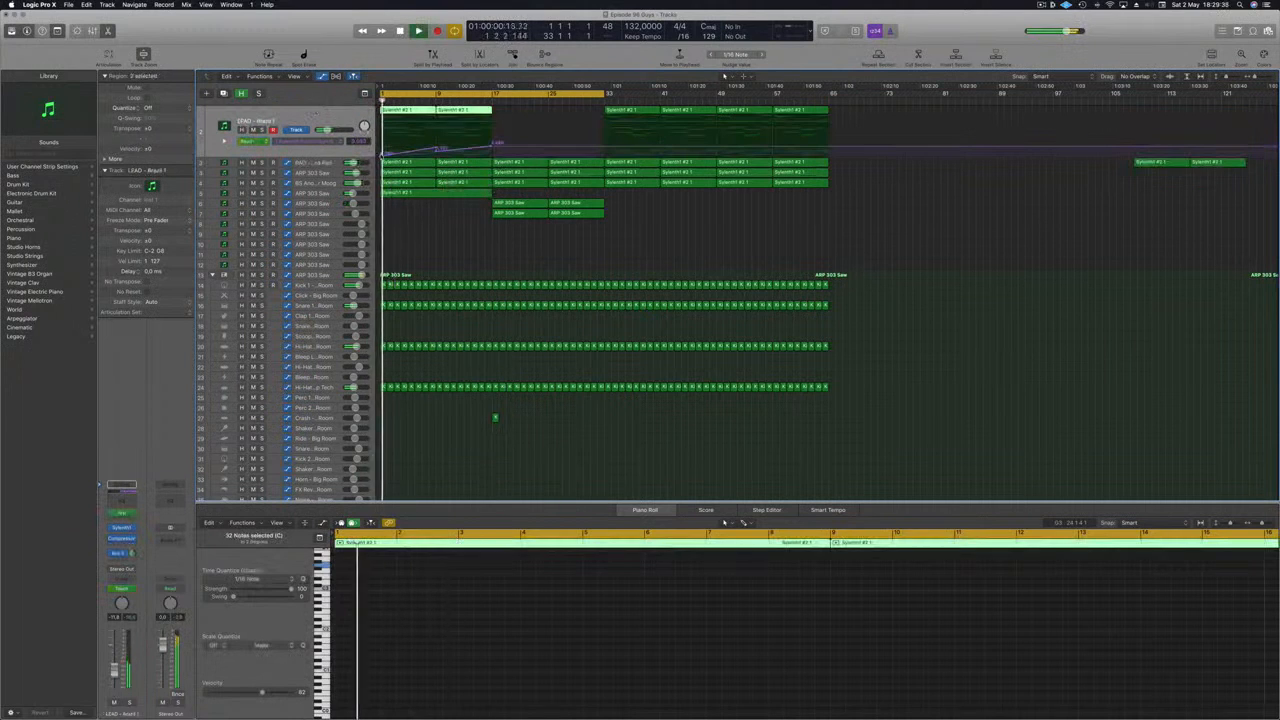
left_click_drag(381, 153, 386, 154)
key("Return")
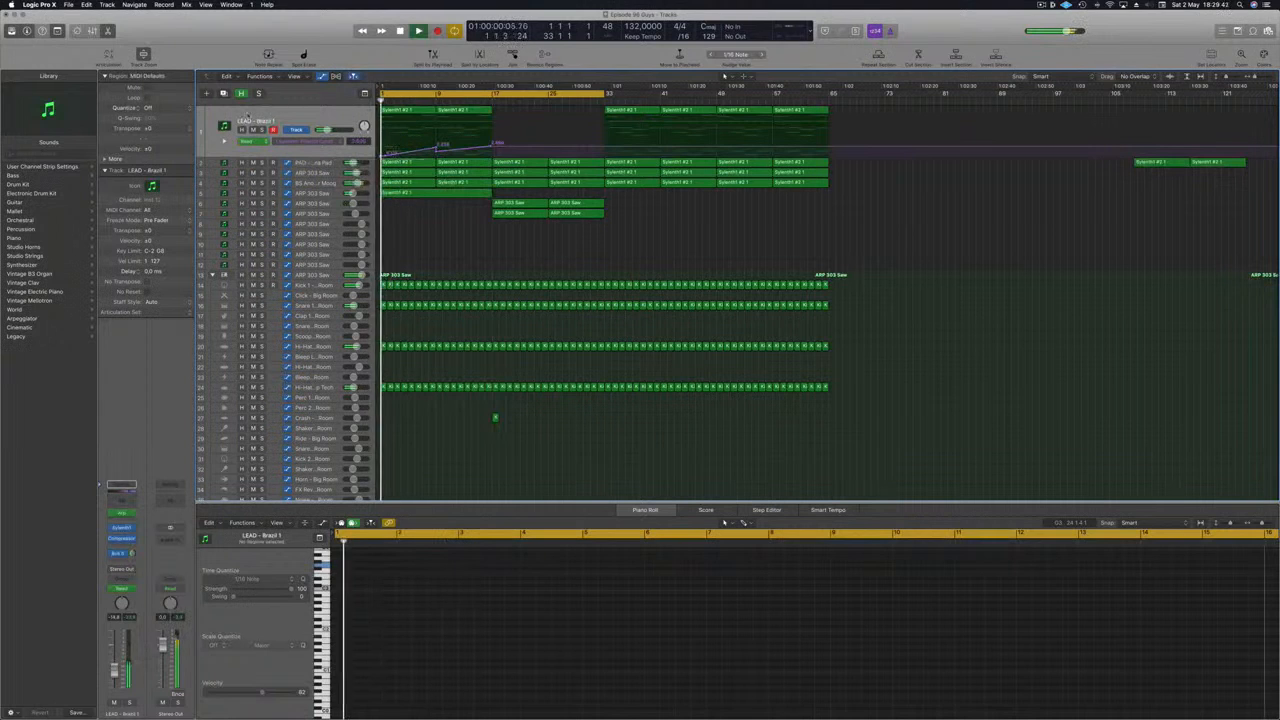
left_click(263, 130)
left_click(263, 130)
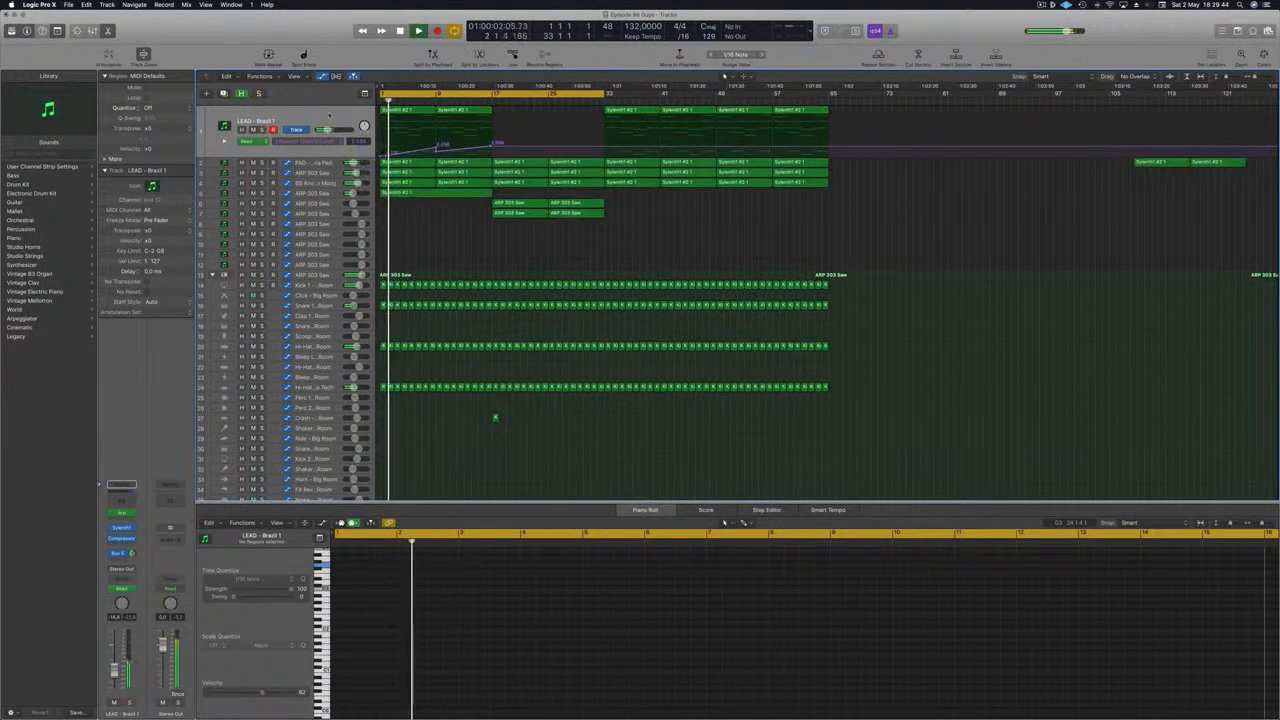
- Select the pad track and set its automation mode to Read
left_click(333, 151)
left_click(332, 162)
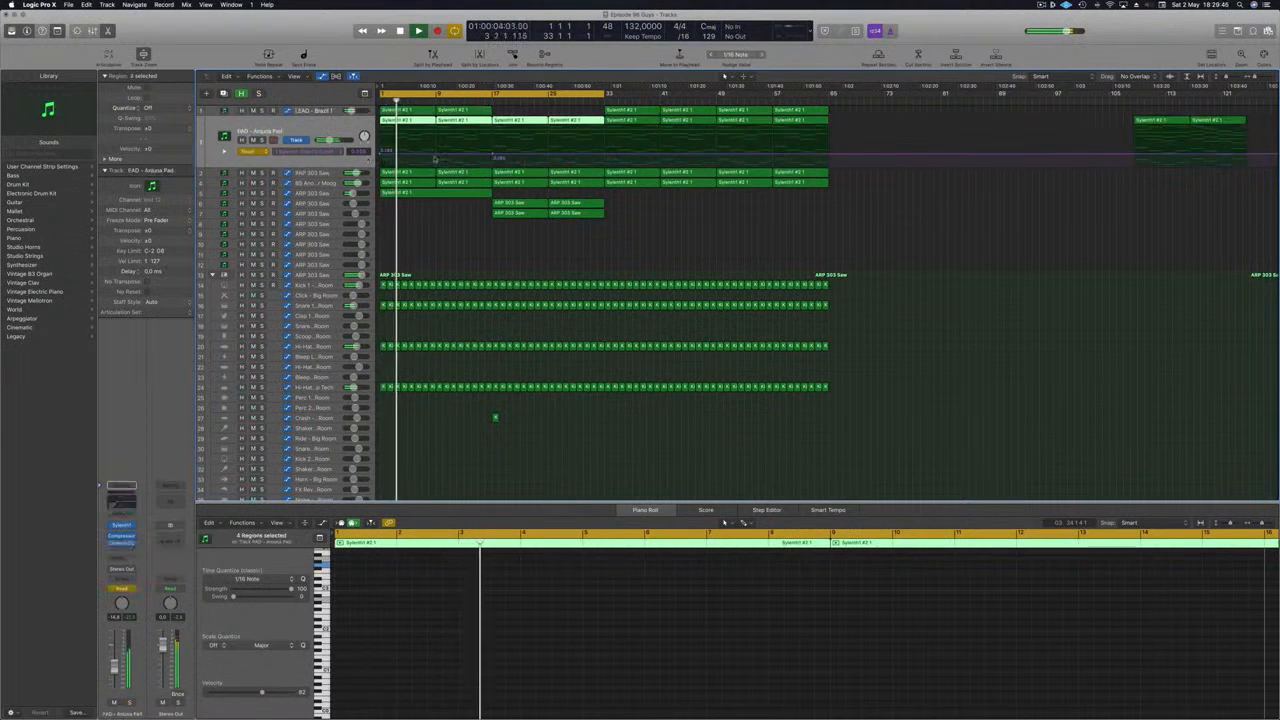
left_click(262, 151)
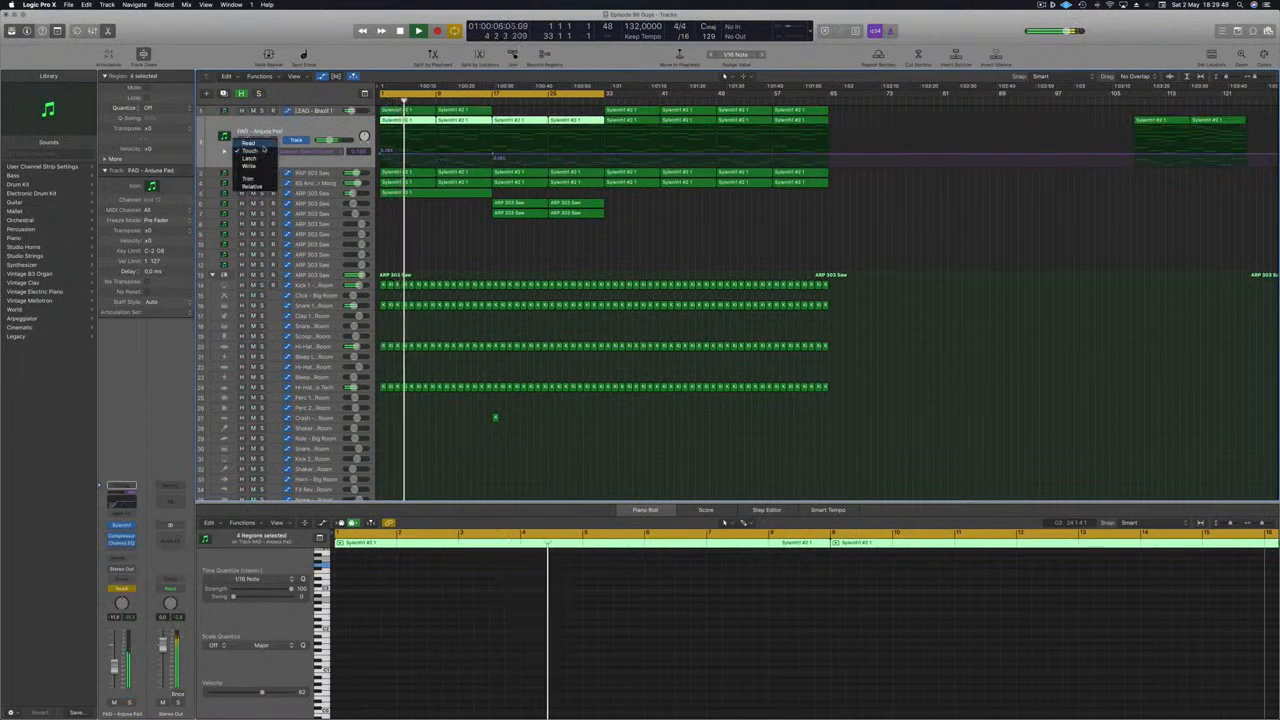
left_click(249, 143)
- Add pad cutoff automation points forming short peaks, repeating the shape around bars 9, 17 and 25
left_click(422, 154)
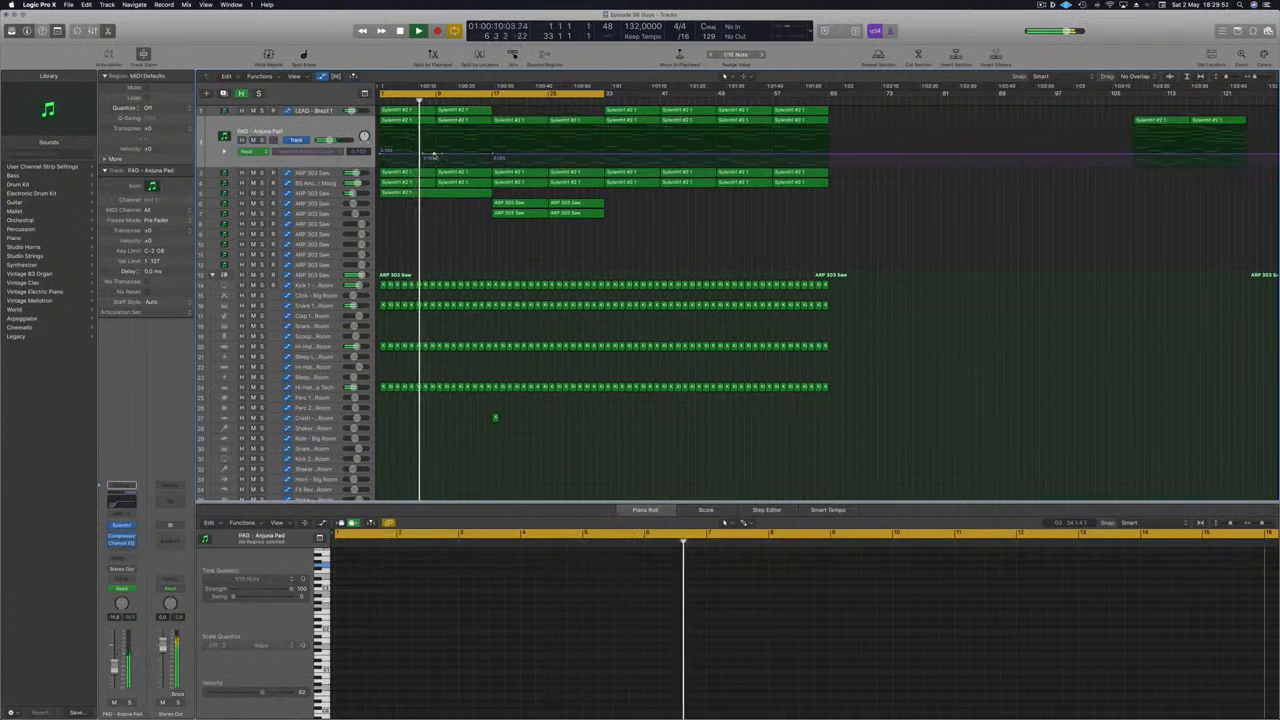
left_click(436, 147)
left_click_drag(436, 147, 435, 139)
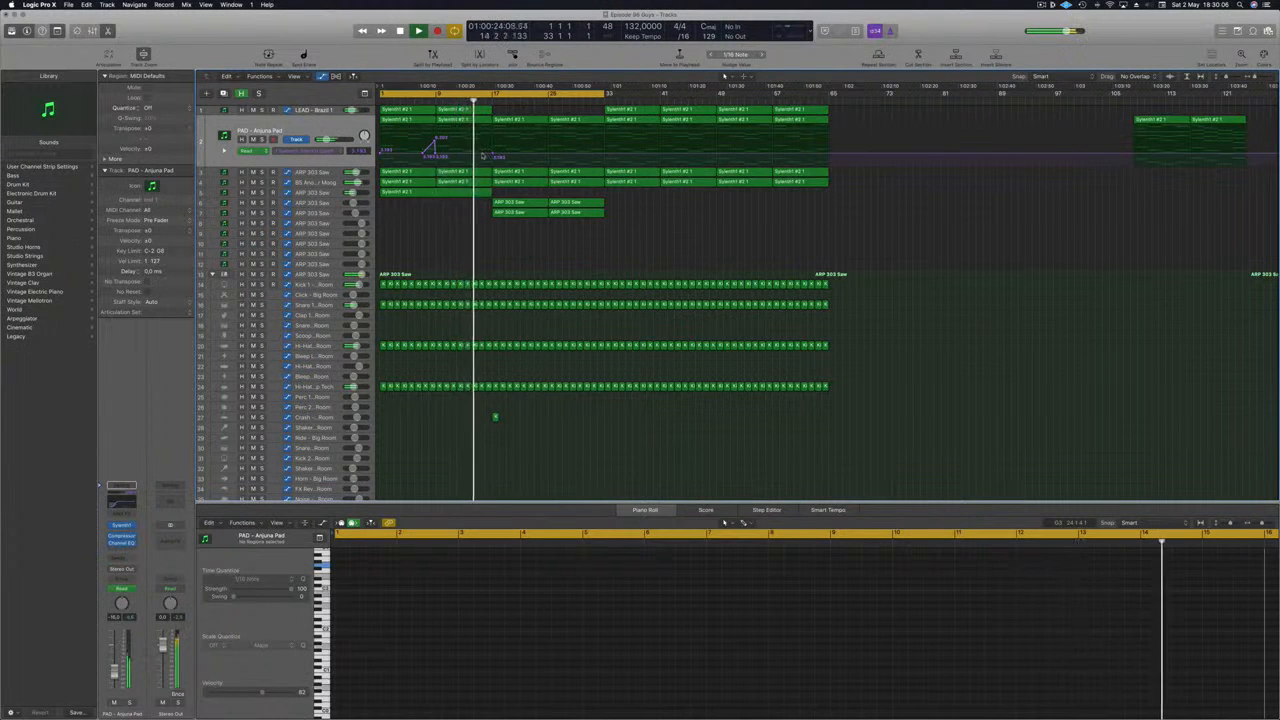
left_click_drag(492, 154, 552, 156)
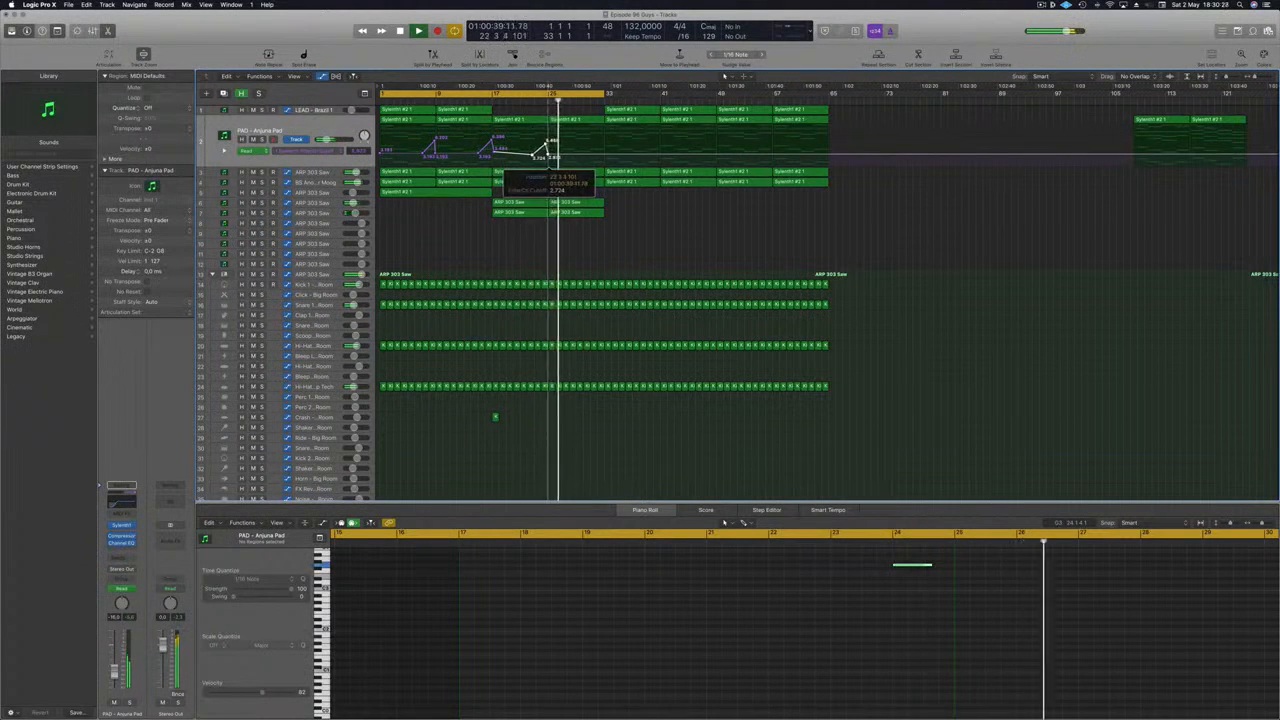
key("Return")
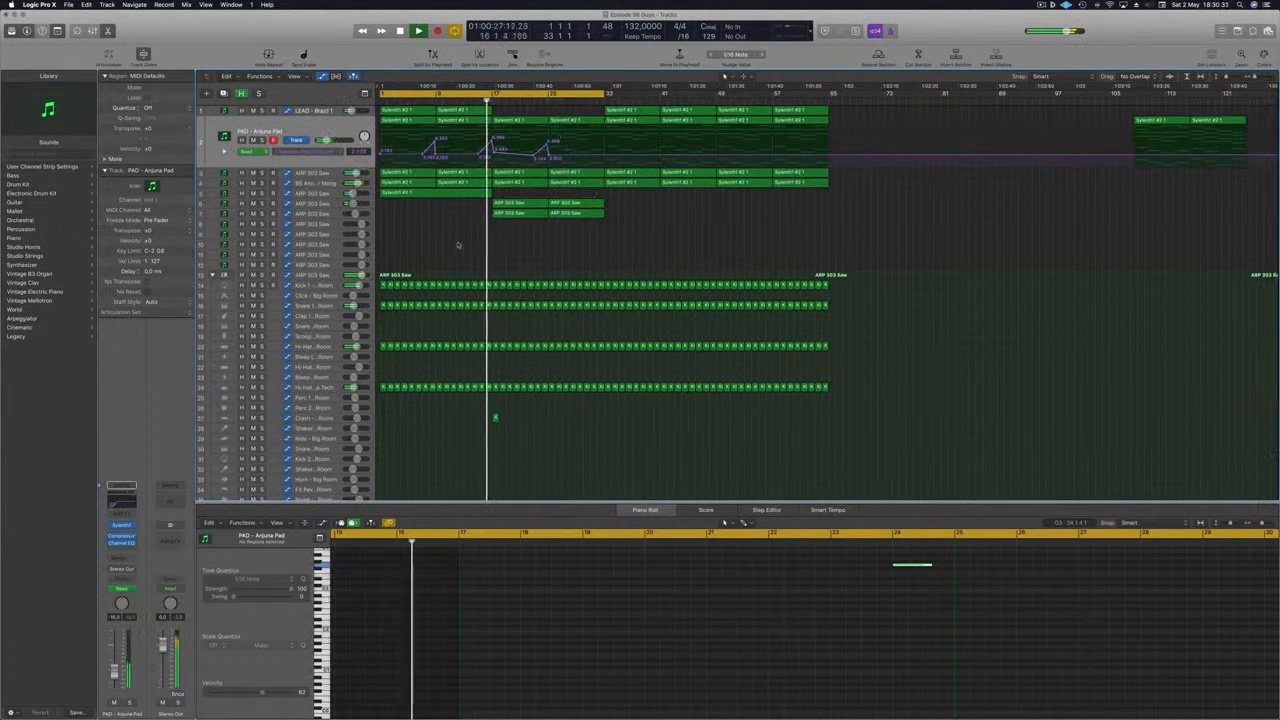
- Open the first ARP 303 Saw track's Sylenth1 instrument to check its sound, then close it
left_click(323, 203)
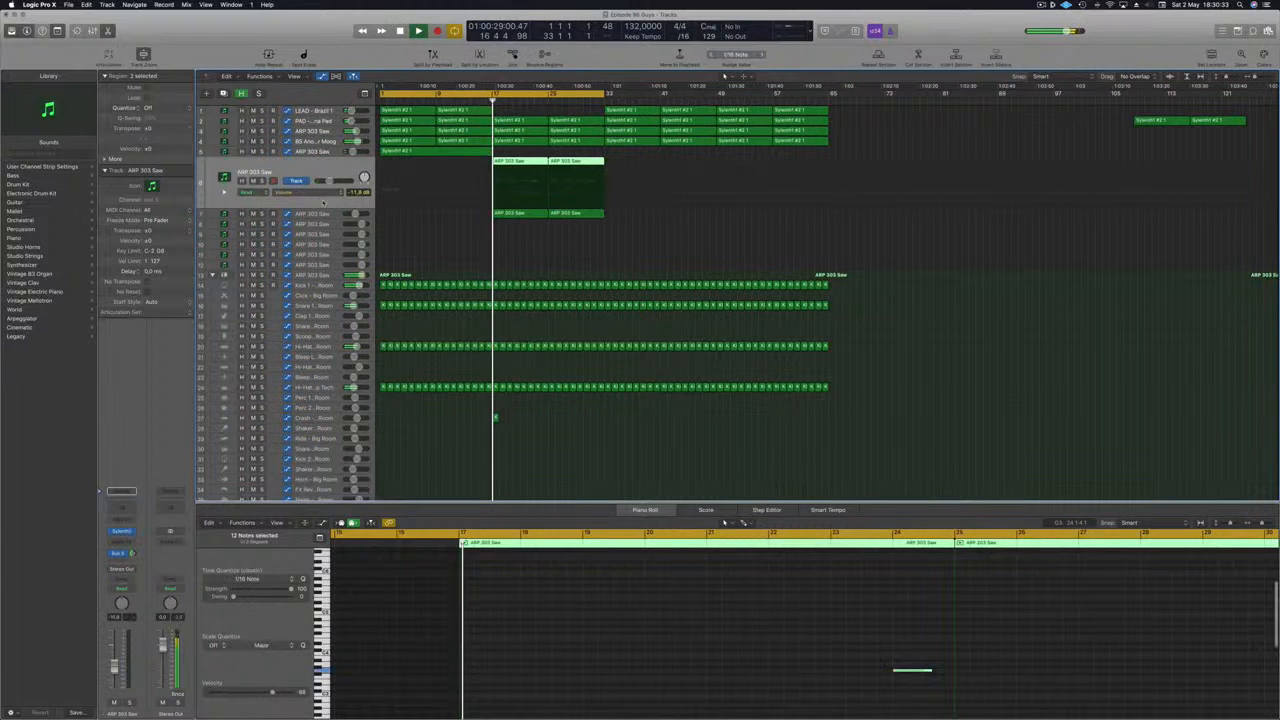
left_click(463, 236)
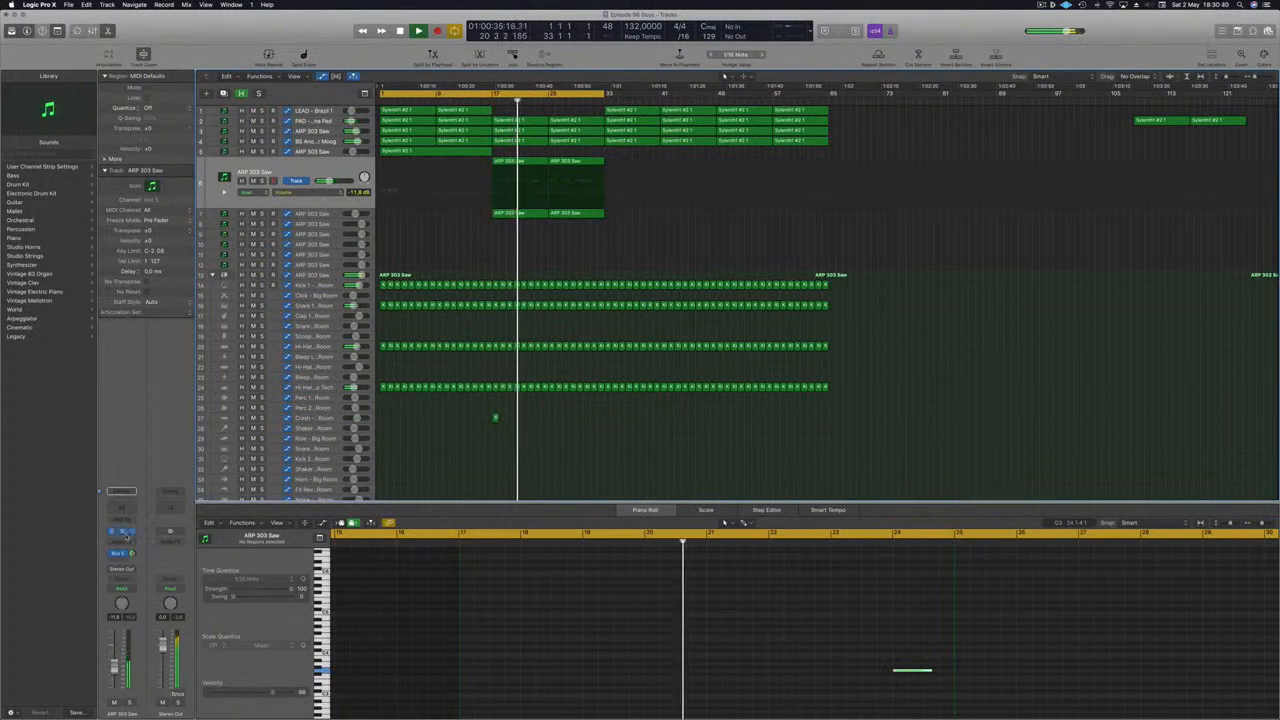
left_click(120, 532)
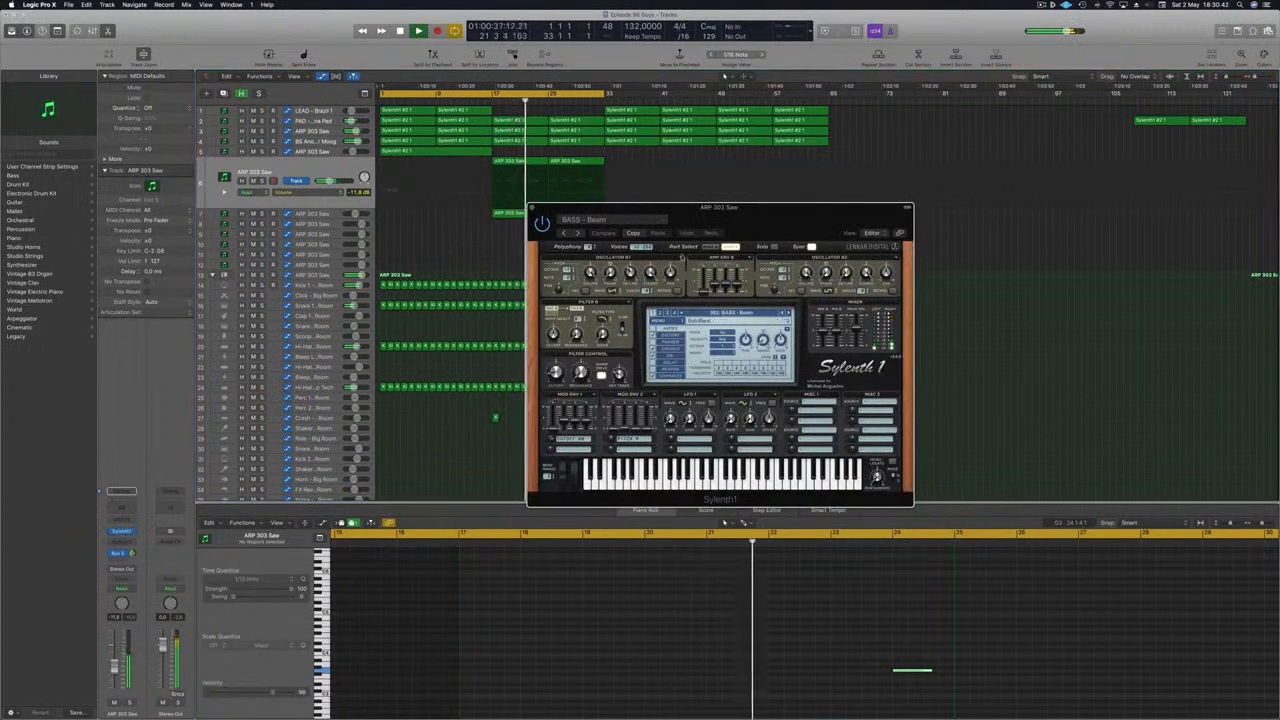
left_click_drag(786, 229, 795, 230)
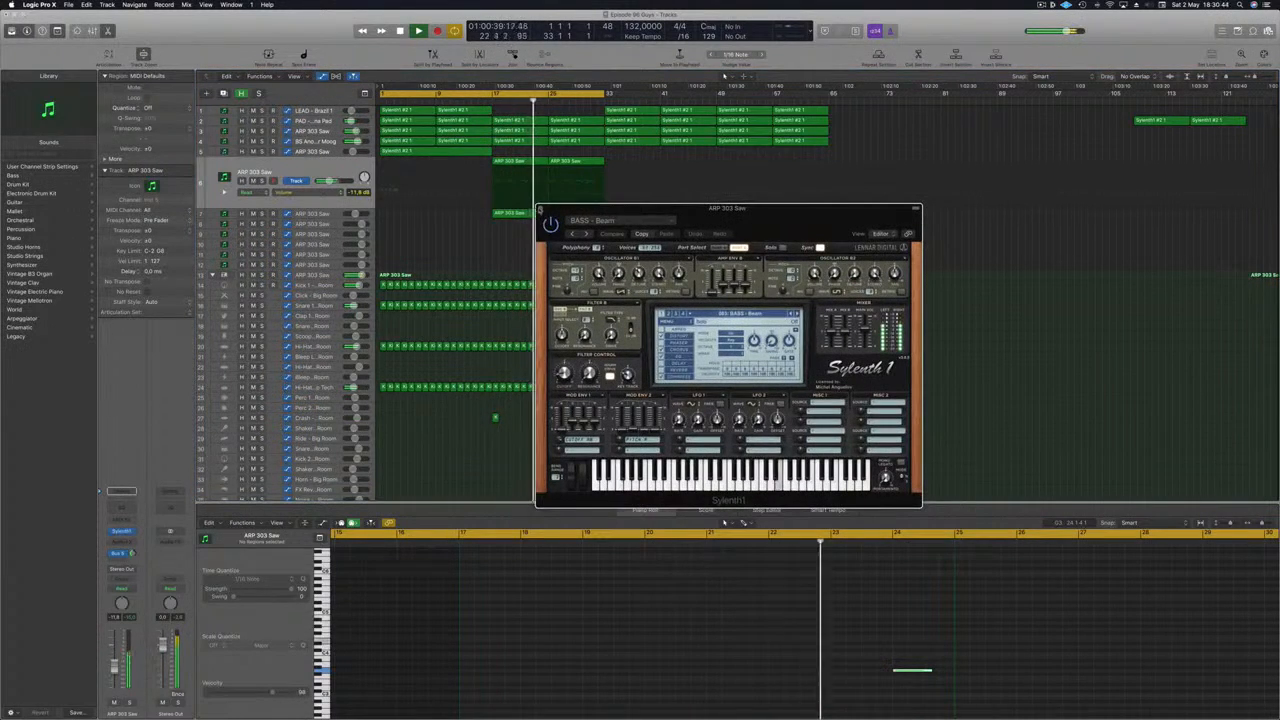
left_click(541, 209)
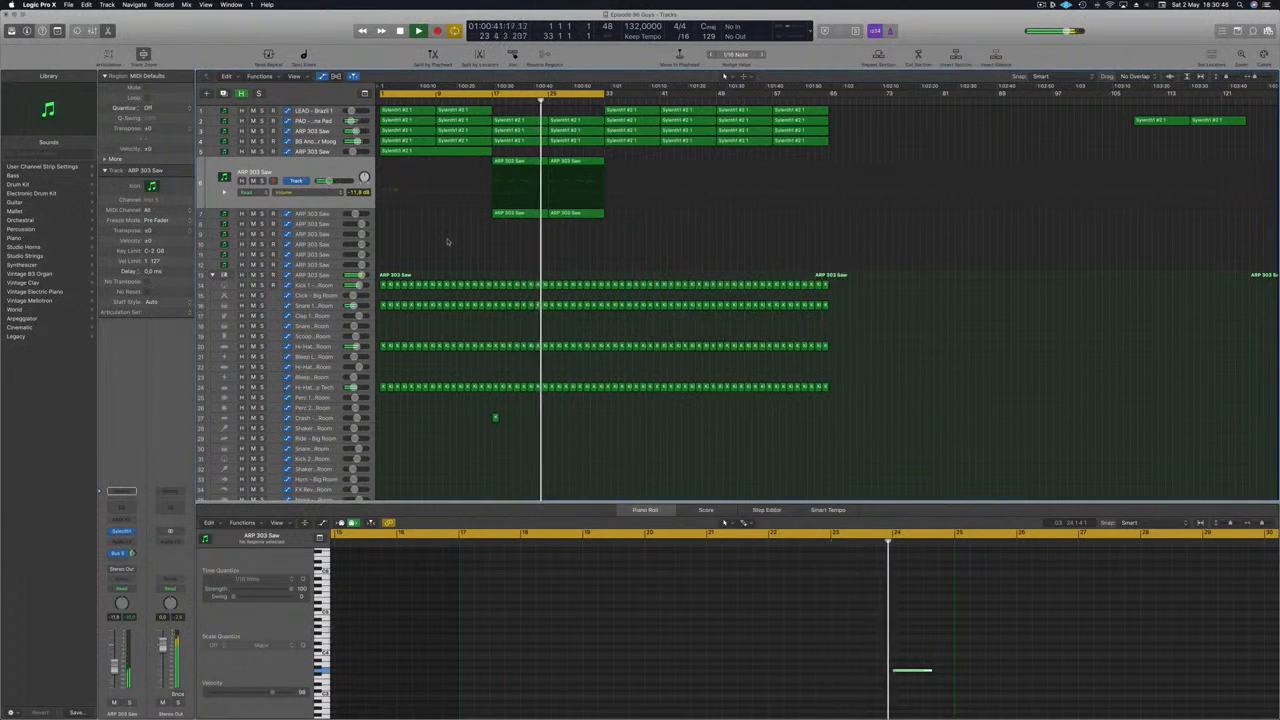
- Select all notes of the second ARP 303 Saw track and transpose them down two octaves
left_click(312, 214)
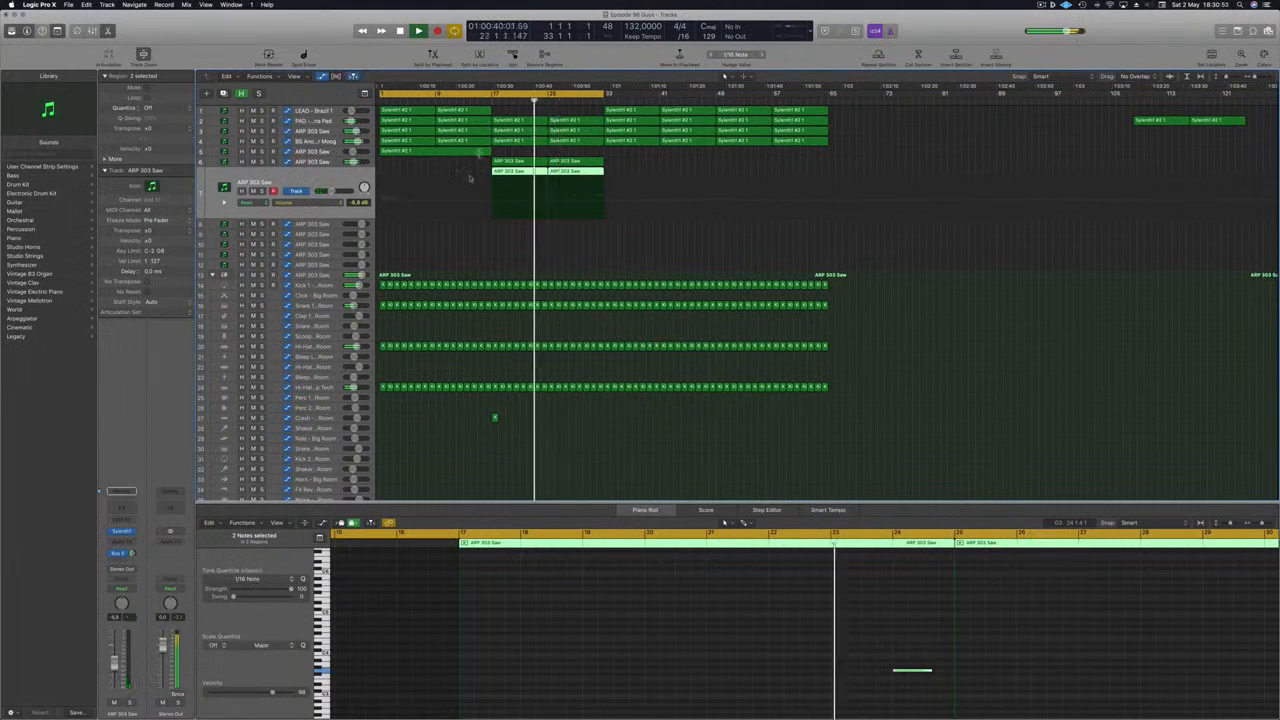
scroll(870, 635, "down", 3)
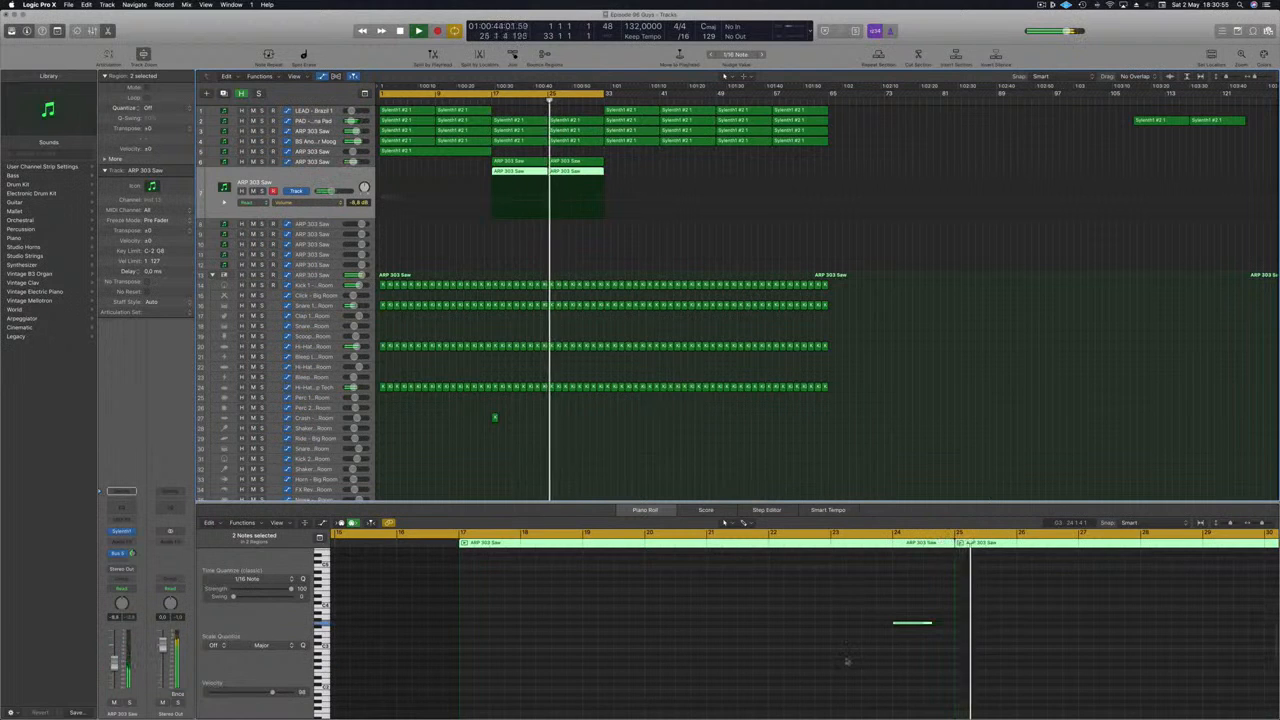
scroll(845, 659, "right", 5)
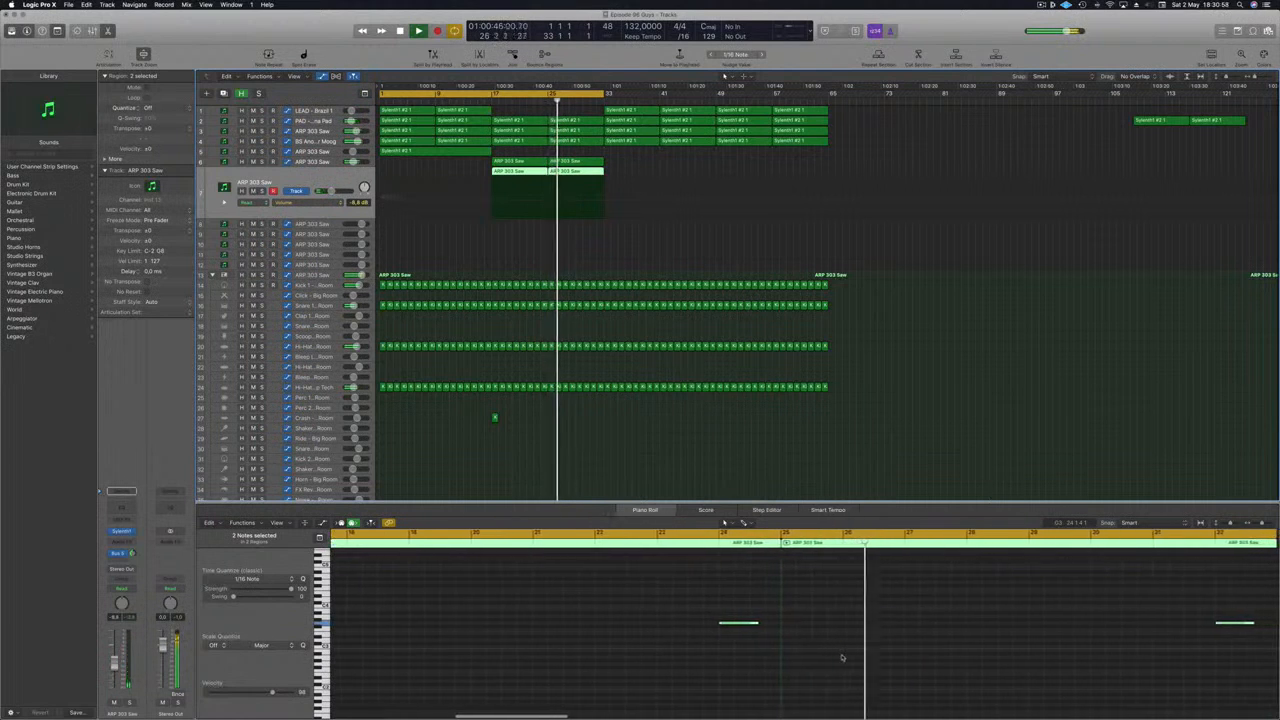
scroll(842, 657, "left", 1)
left_click_drag(703, 570, 1262, 669)
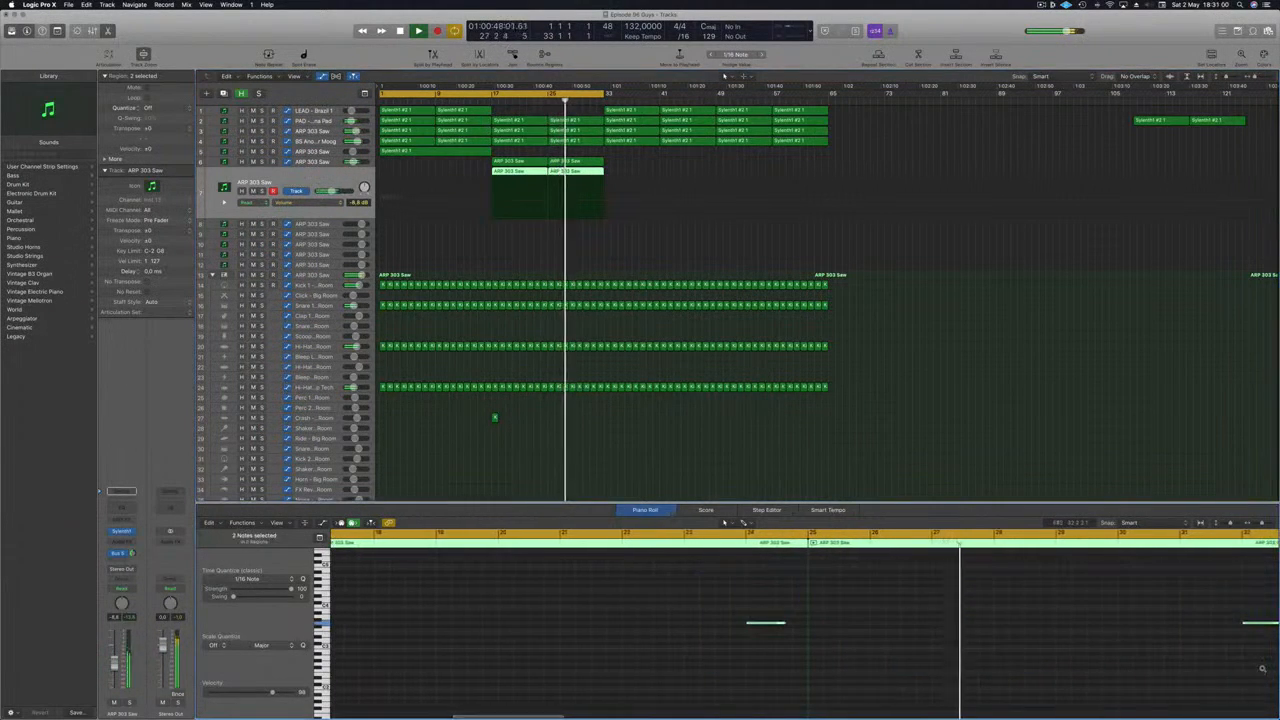
key("alt+shift+Down")
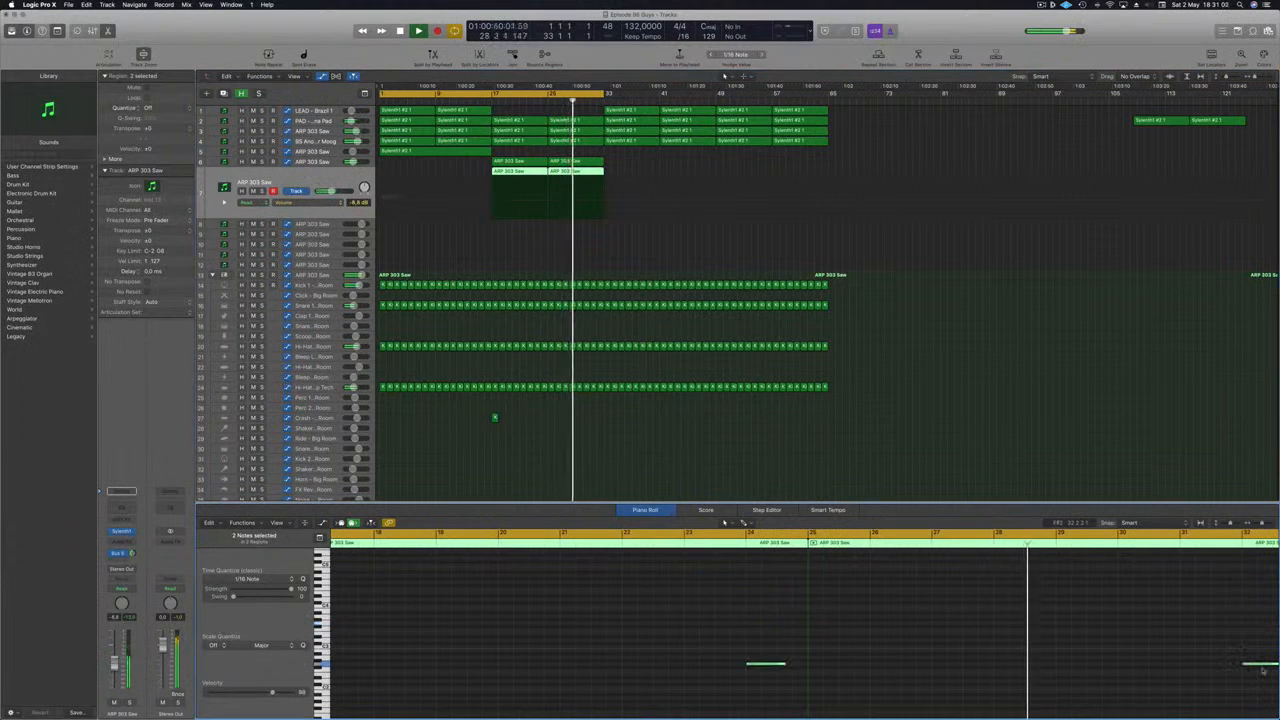
key("alt+shift+Down")
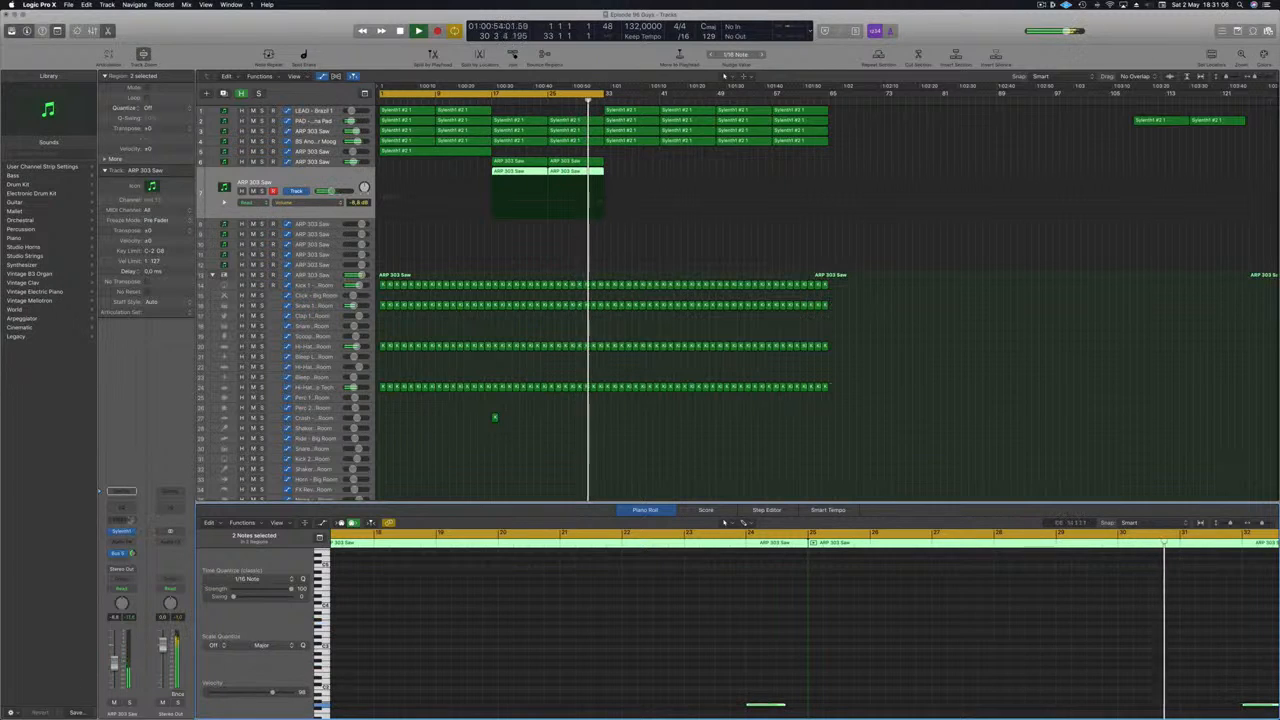
- Open this track's Sylenth1 and browse bass presets from the preset list, auditioning from the drop
left_click(124, 532)
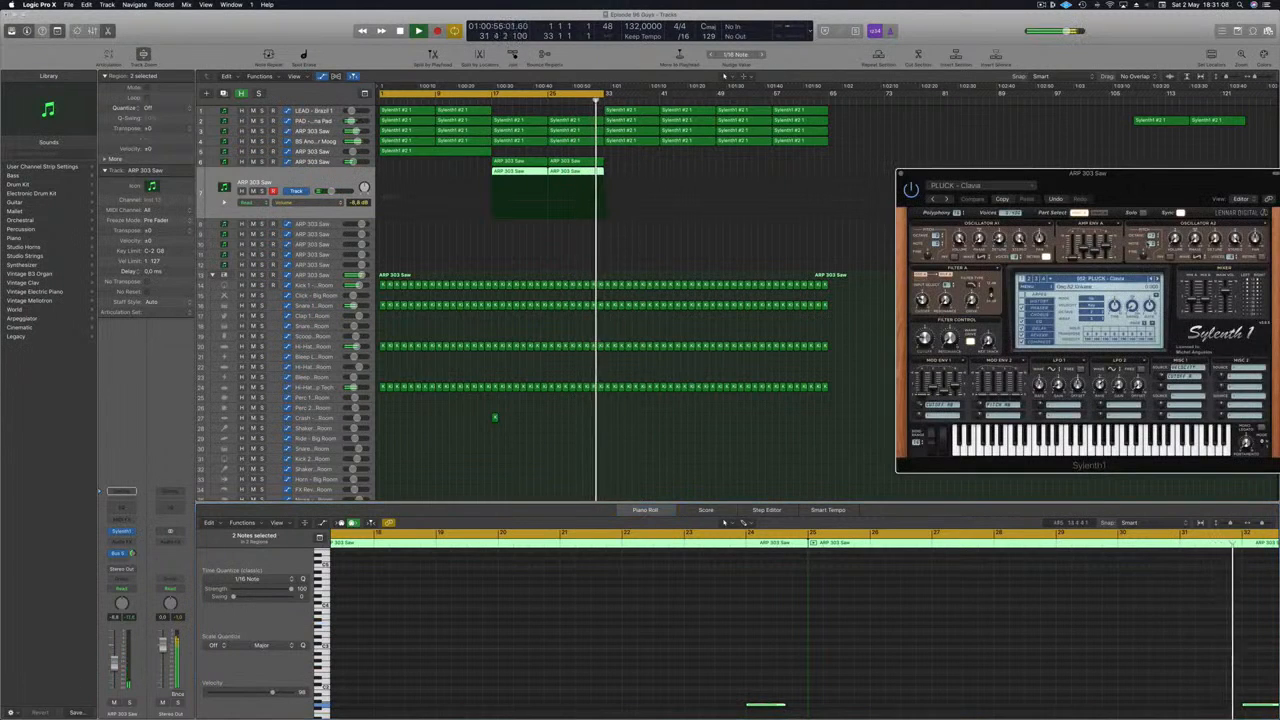
left_click(1105, 278)
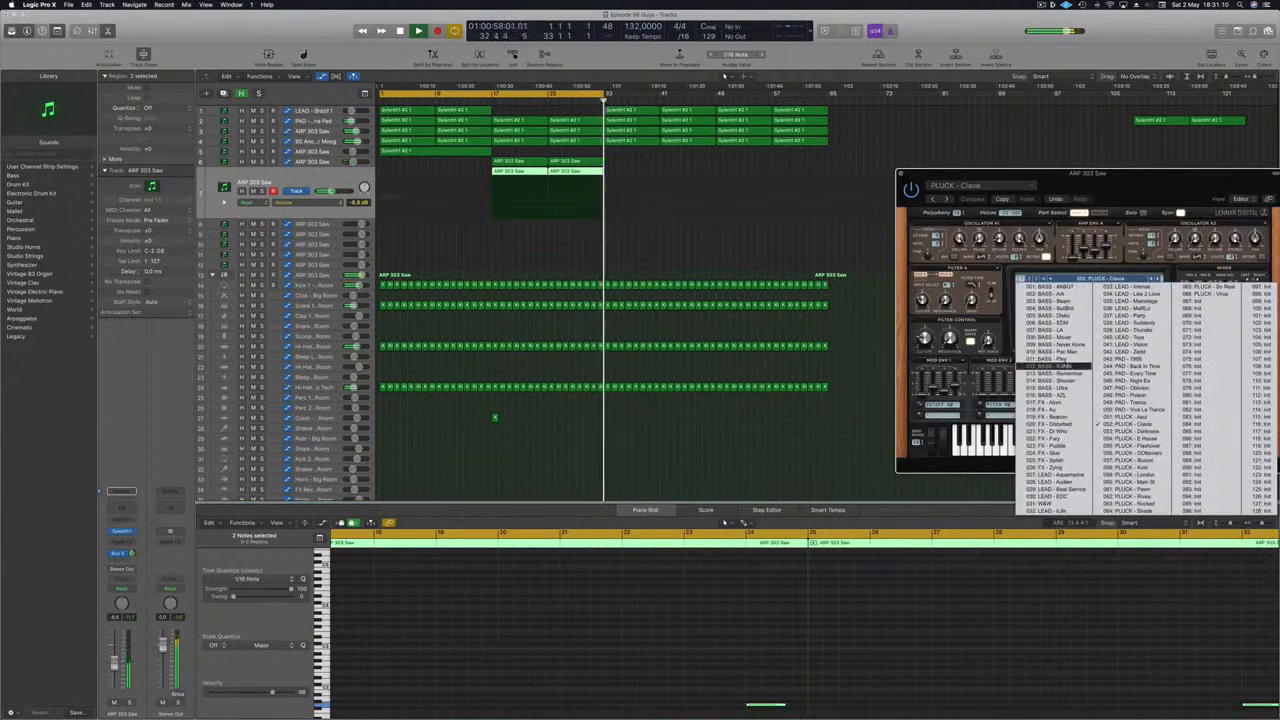
left_click(1058, 287)
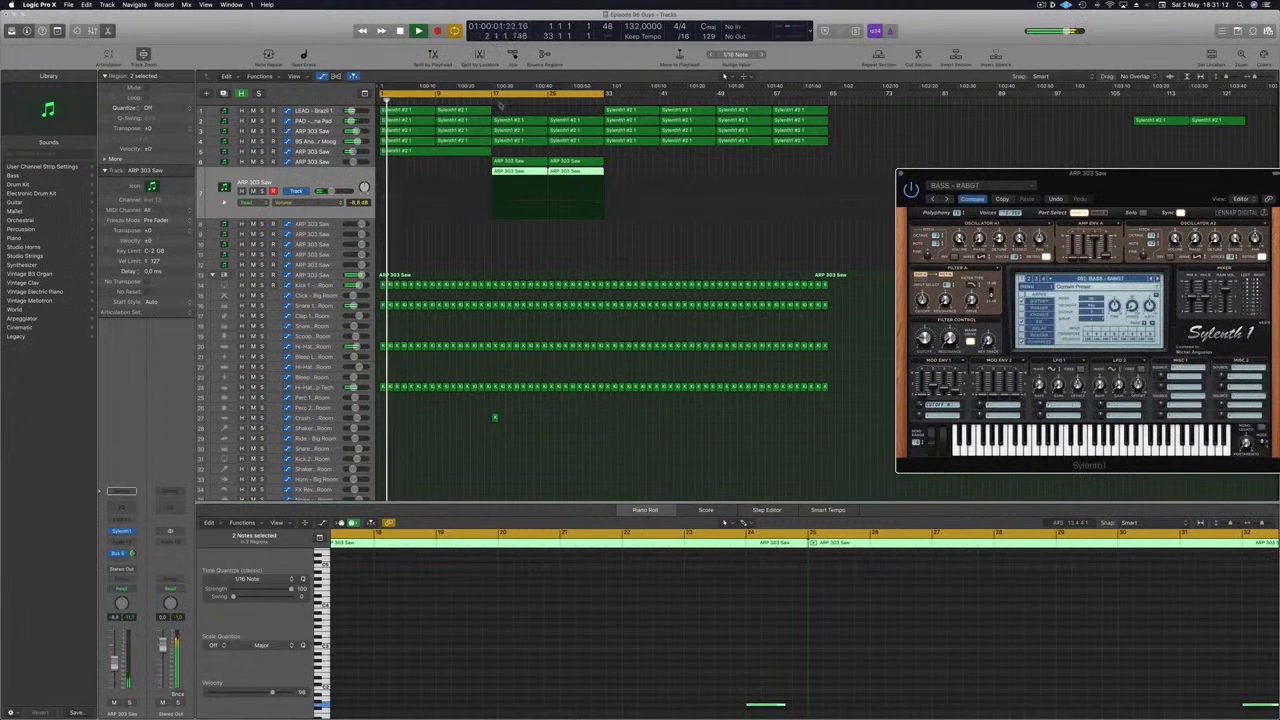
left_click(529, 103)
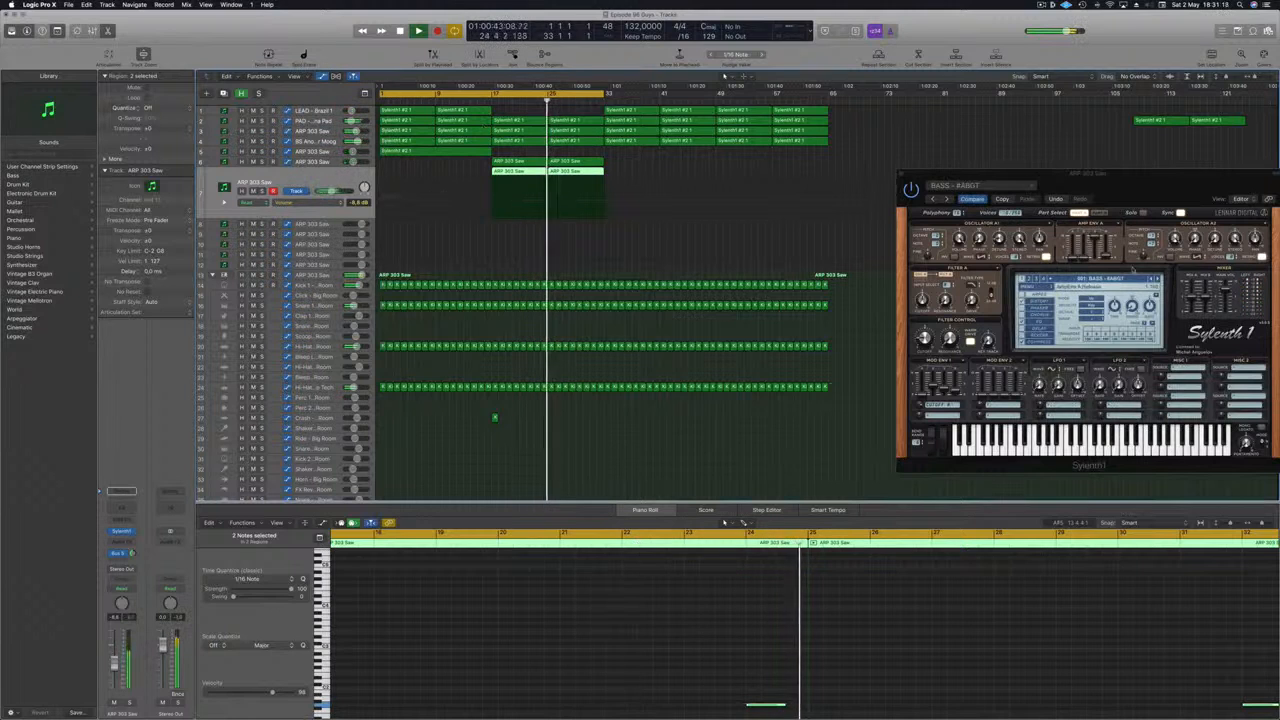
left_click(1158, 279)
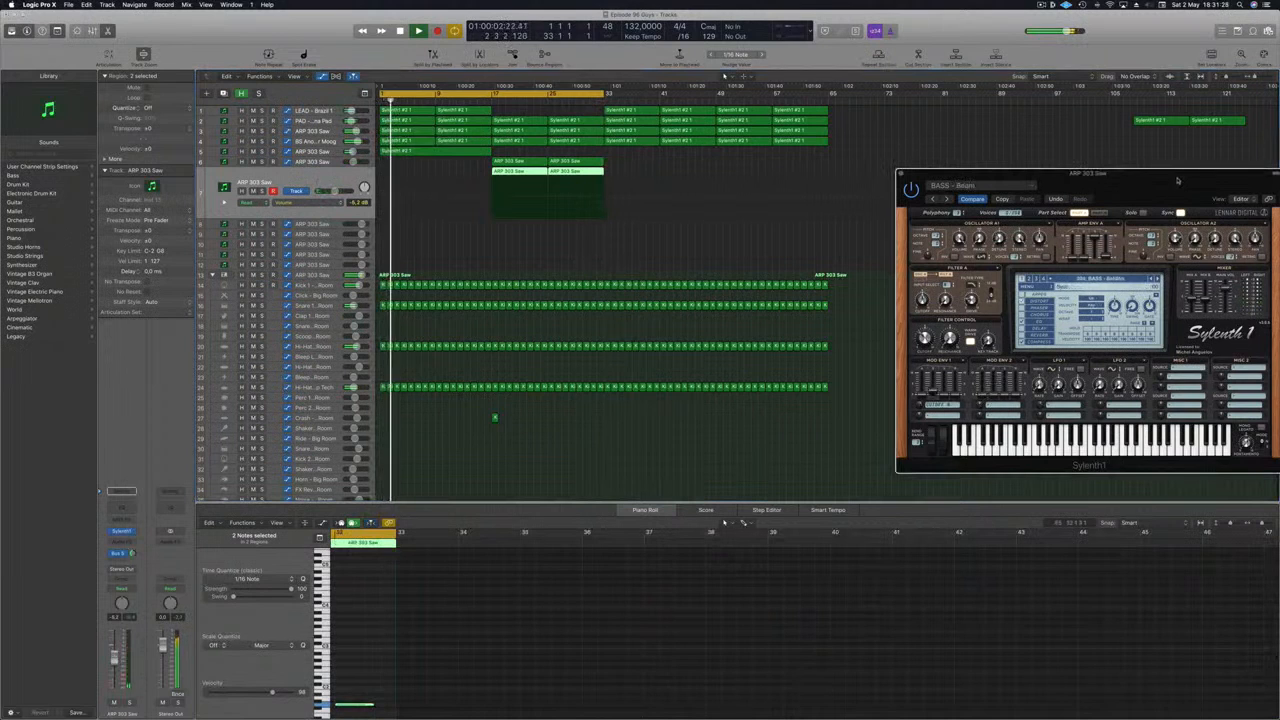
- Switch to a BASS - Build preset and raise its filter control cutoff, replaying around bar 25
left_click_drag(1177, 180, 996, 160)
left_click(596, 102)
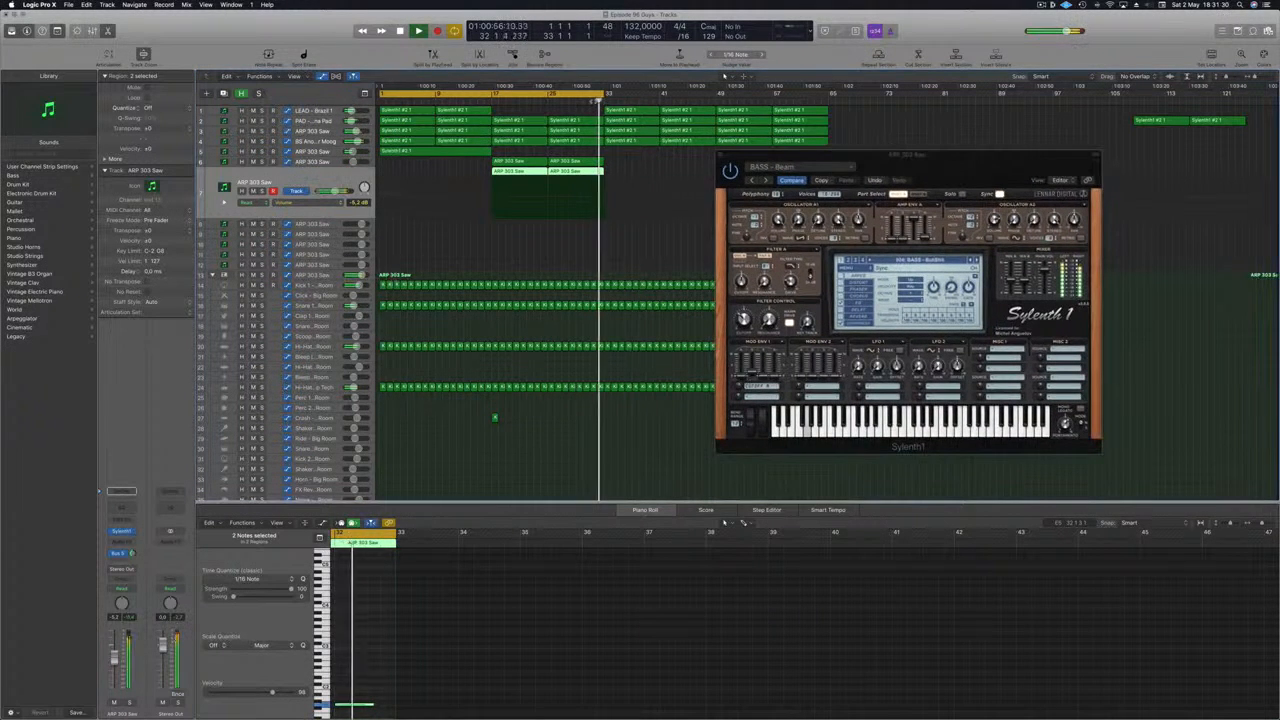
key("Return")
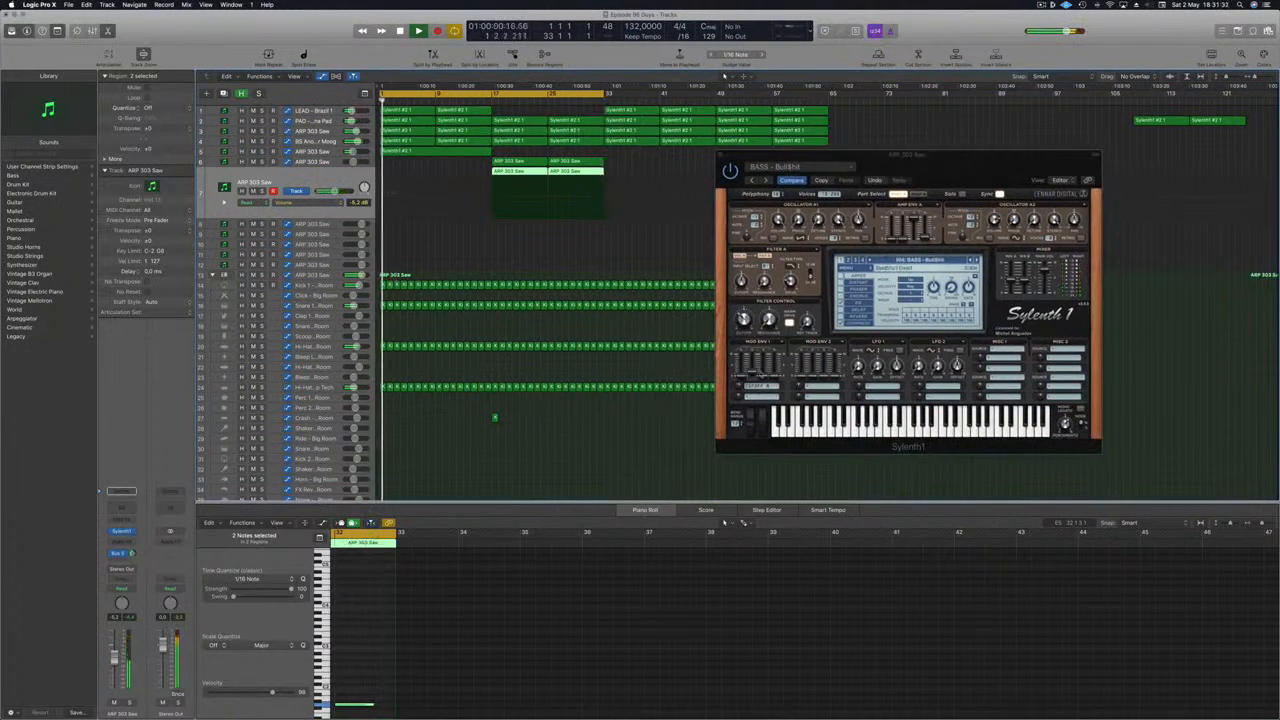
left_click_drag(749, 322, 749, 283)
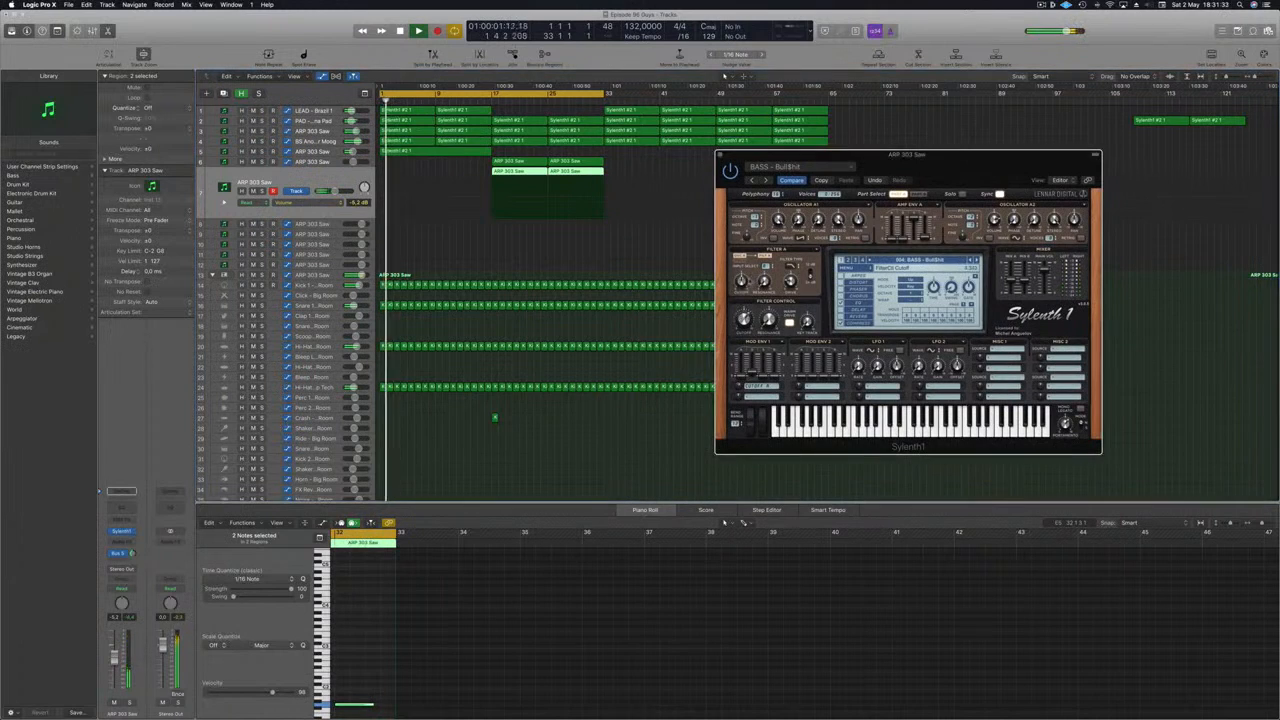
left_click(537, 102)
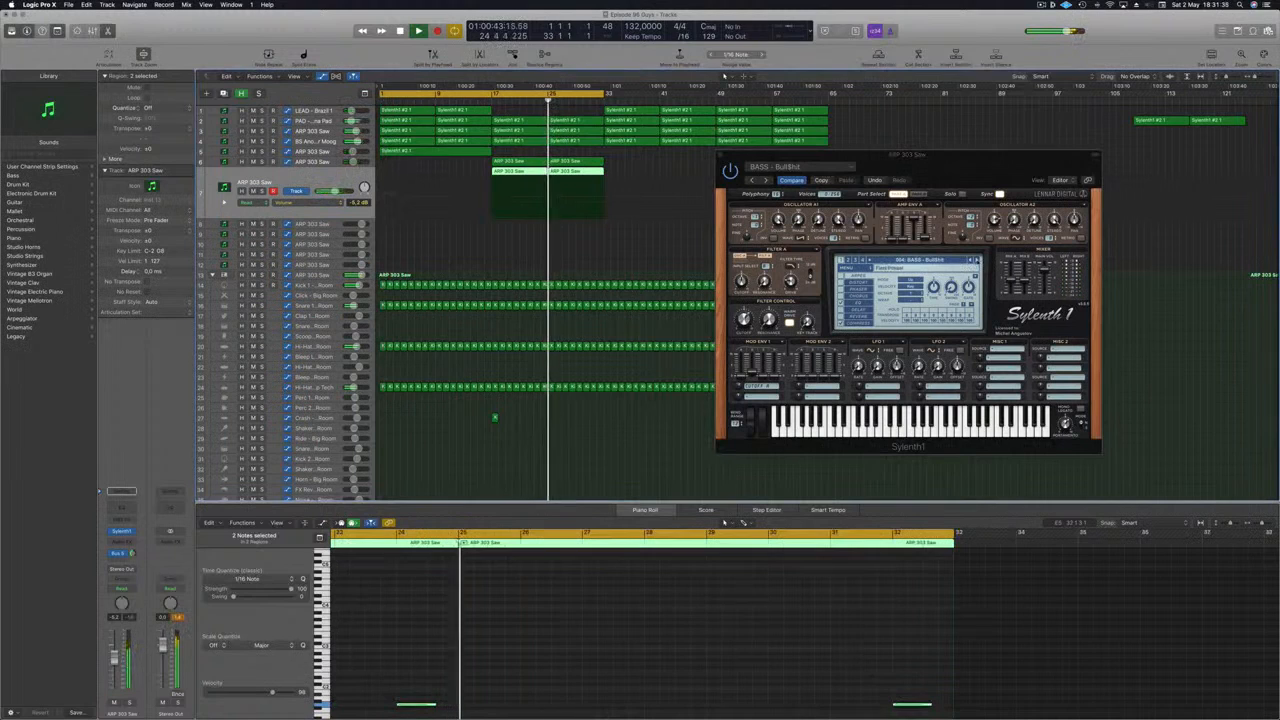
- Audition several more bass presets in the second ARP 303 Saw track's Sylenth1 and return to the BASS - Build preset
left_click(977, 259)
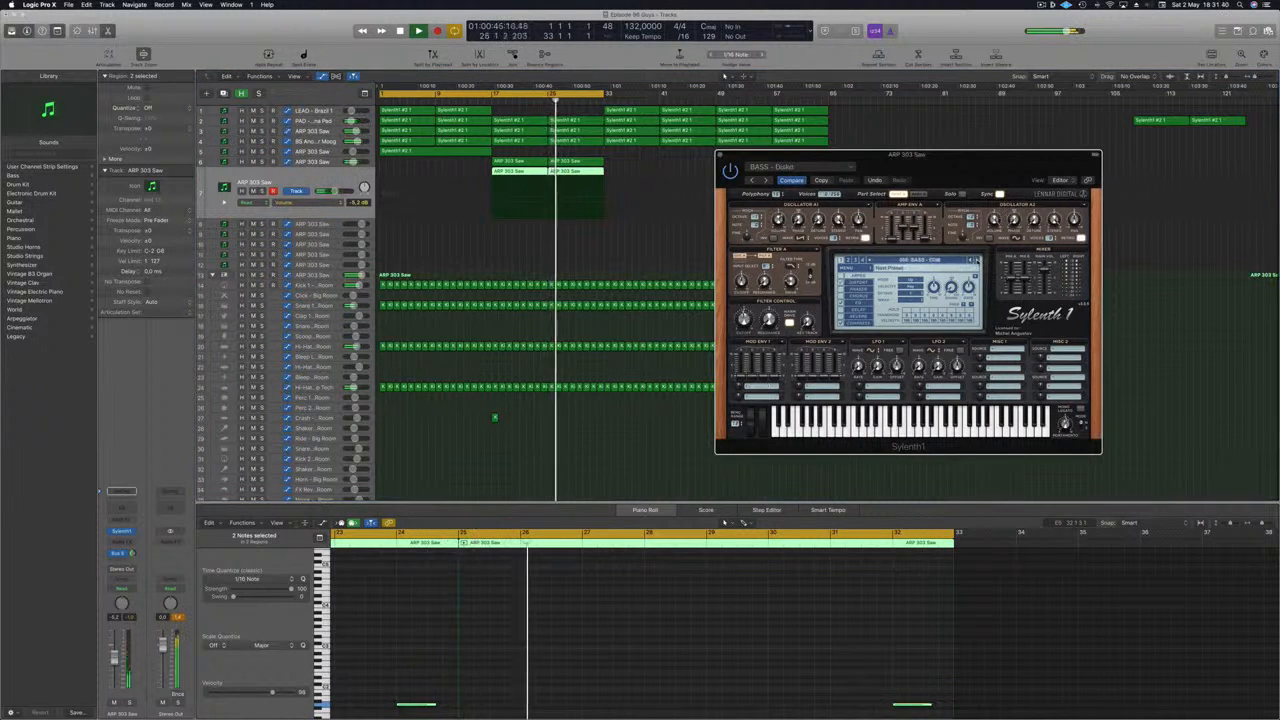
left_click(594, 102)
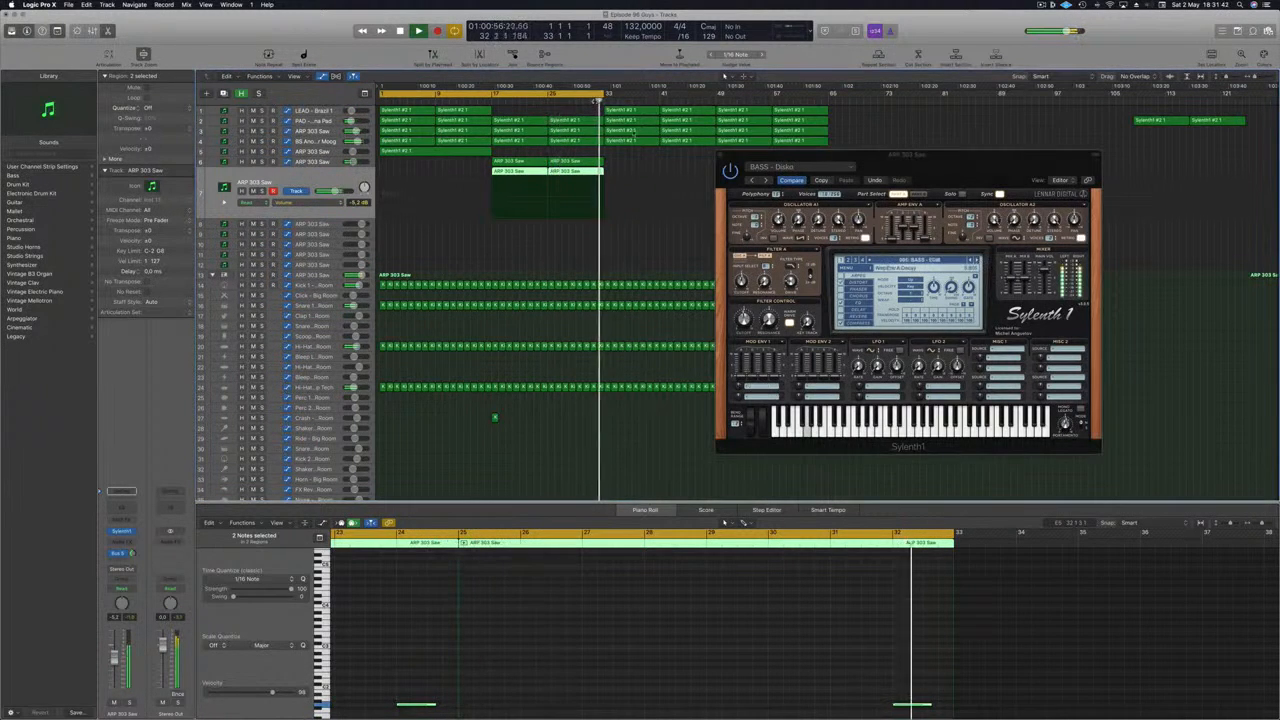
left_click(605, 627)
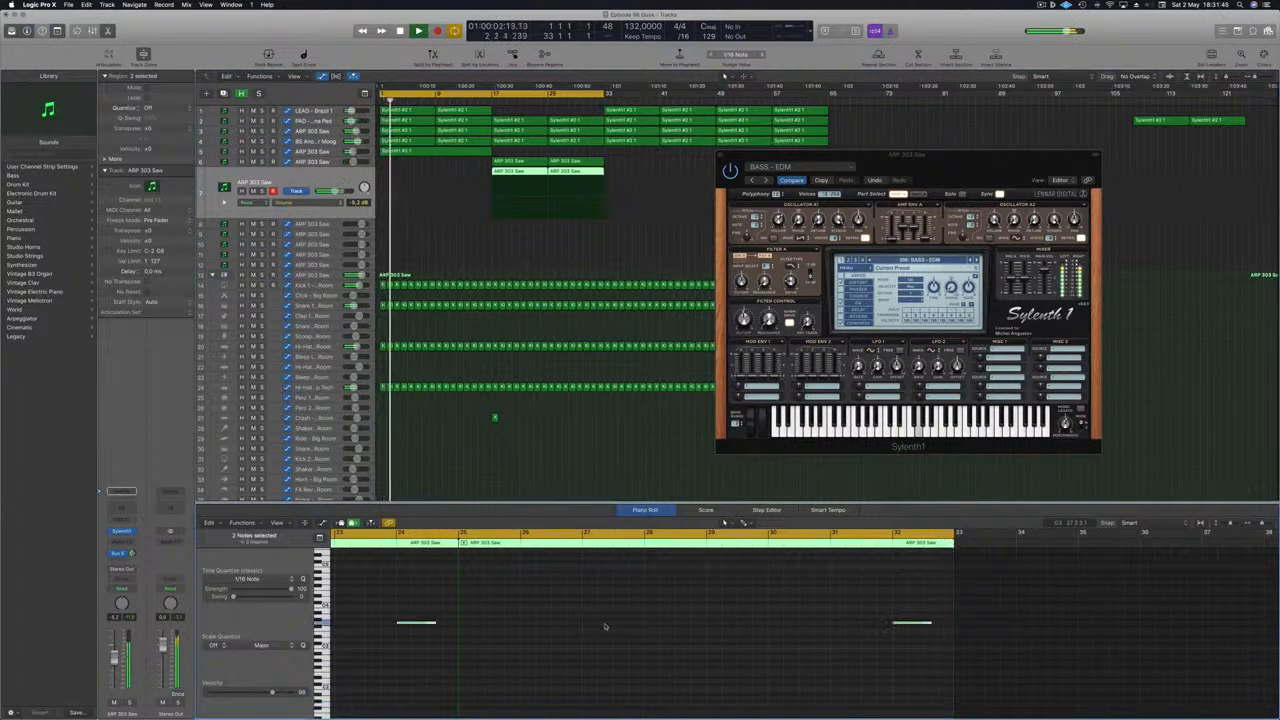
left_click(536, 101)
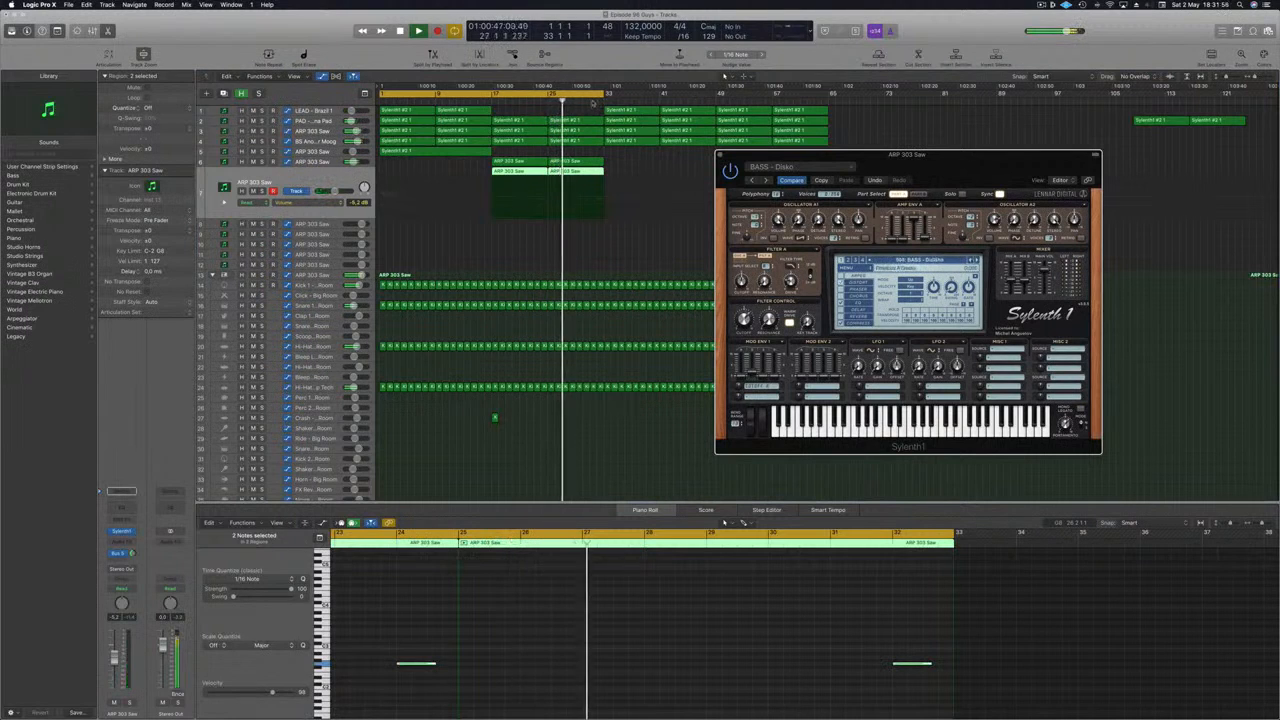
left_click(577, 172)
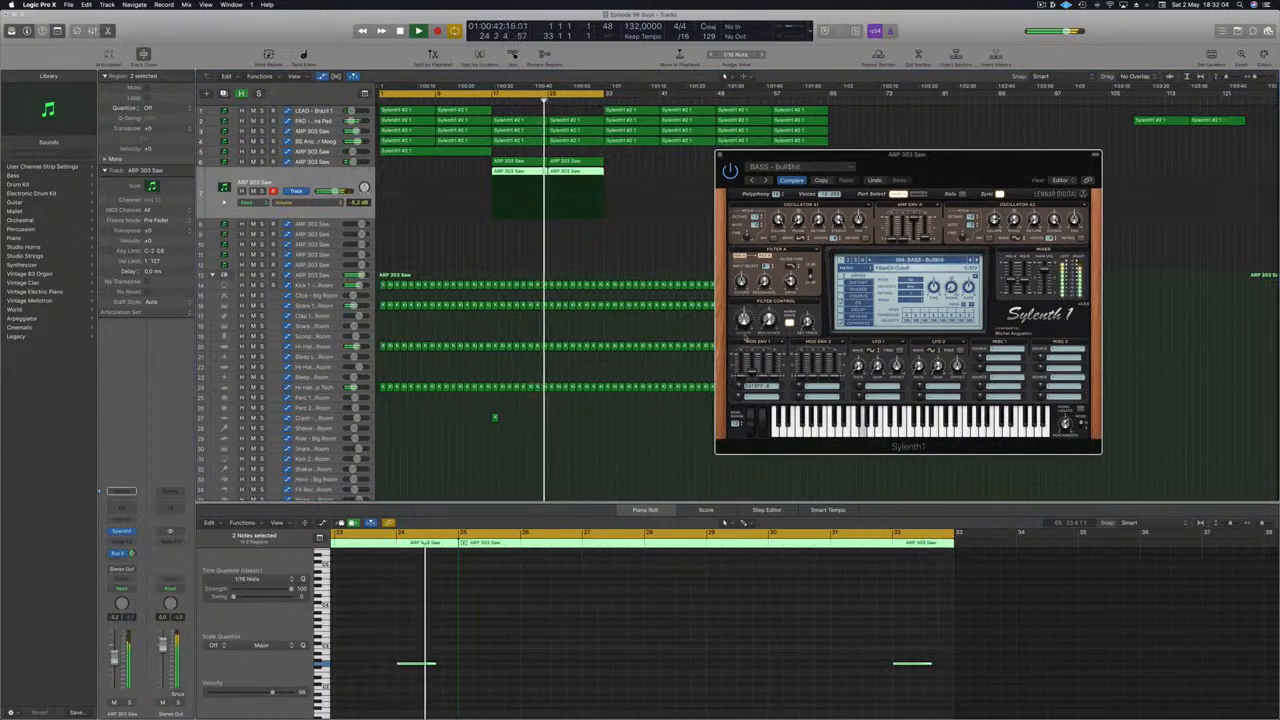
- Duplicate the last rise of the PAD track's automation curve to around bar 33
left_click(484, 100)
left_click(326, 121)
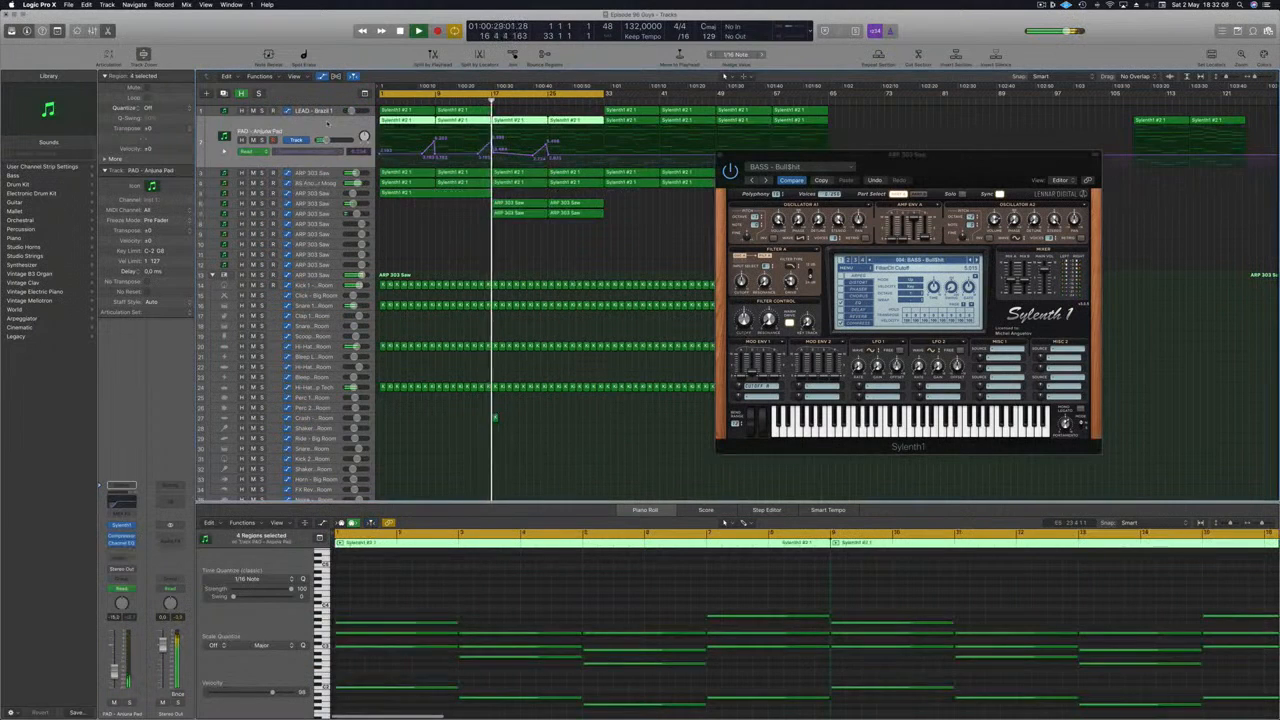
left_click(530, 155)
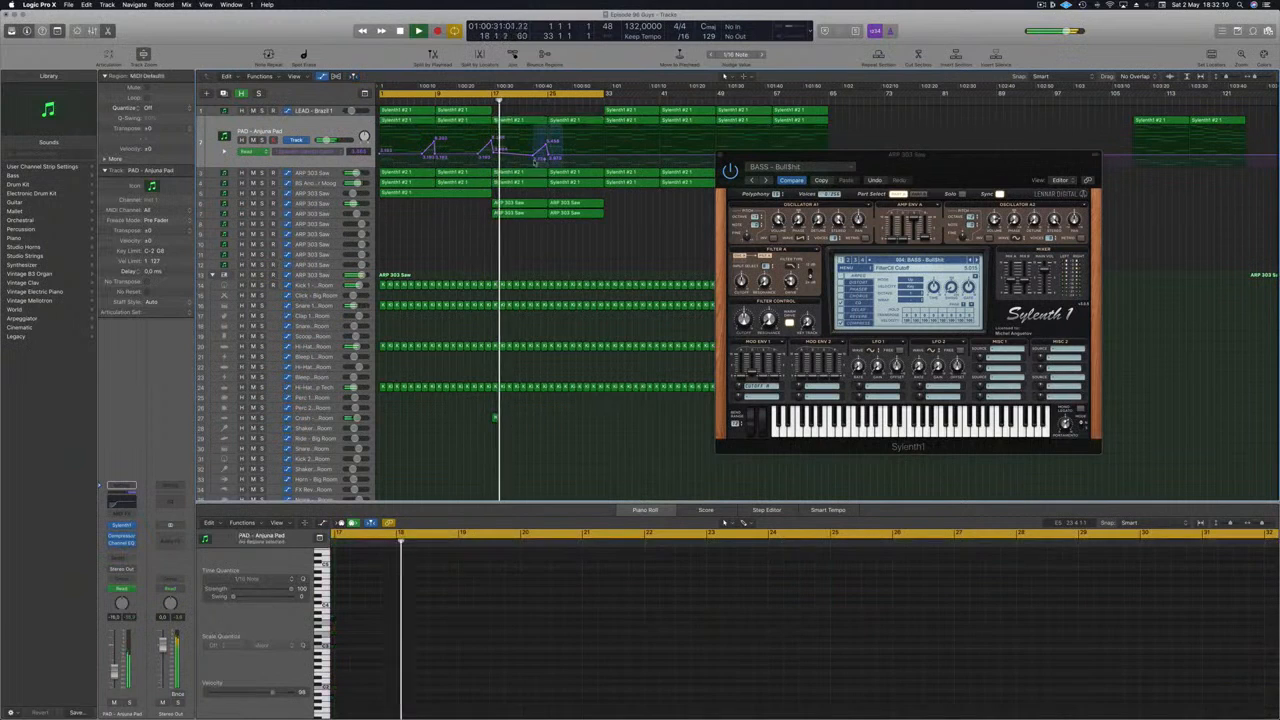
left_click_drag(532, 157, 603, 154)
left_click_drag(722, 157, 850, 182)
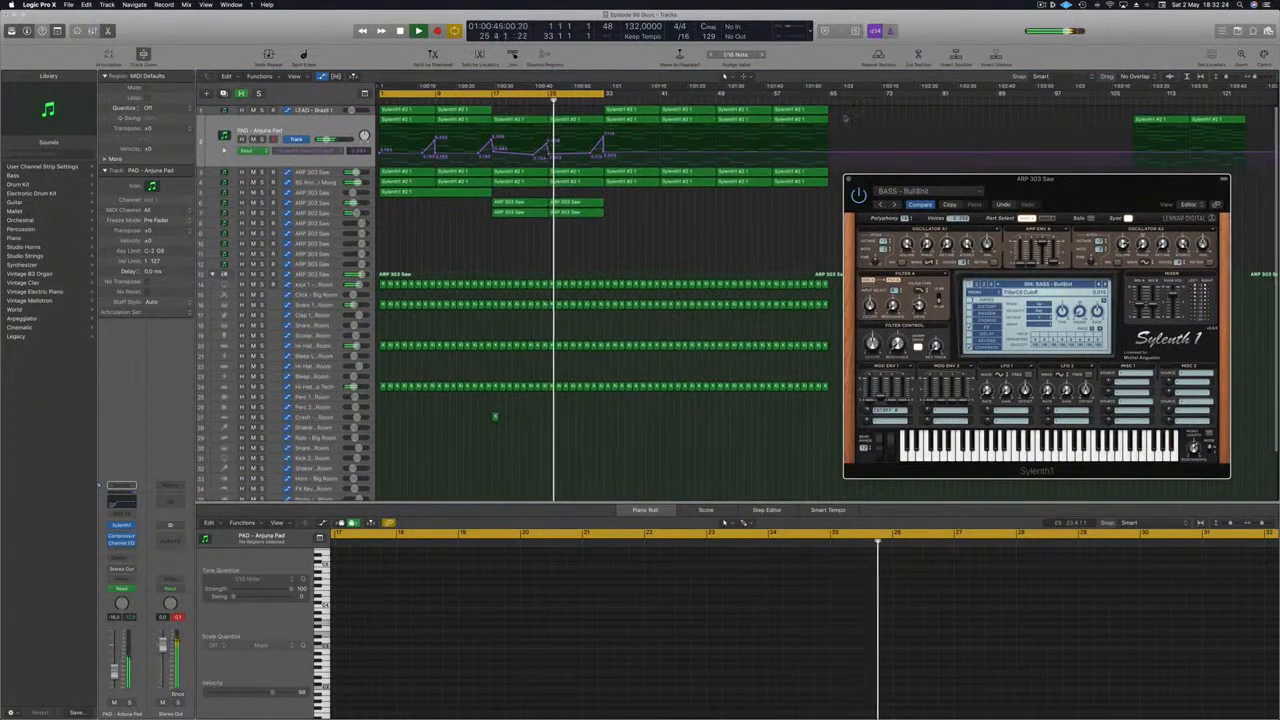
- Select and delete the PAD track's regions from bar 33 onward
left_click(637, 232)
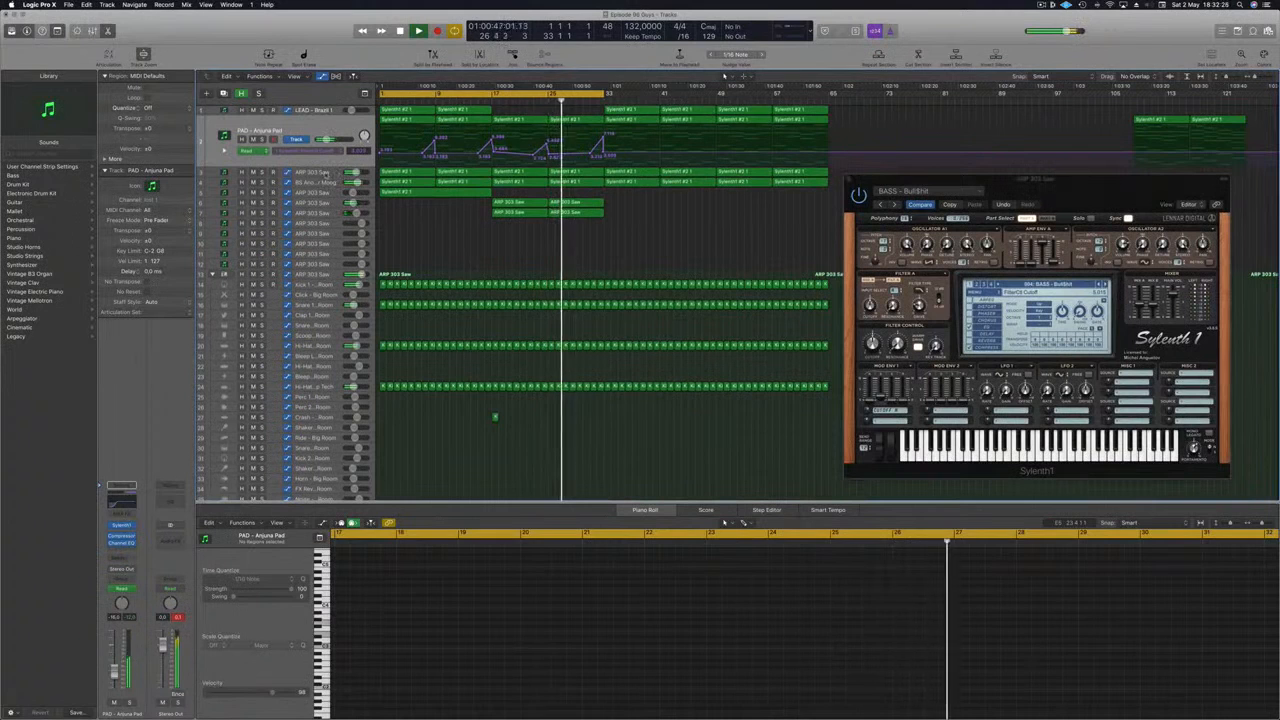
left_click(323, 173)
key("ctrl+s")
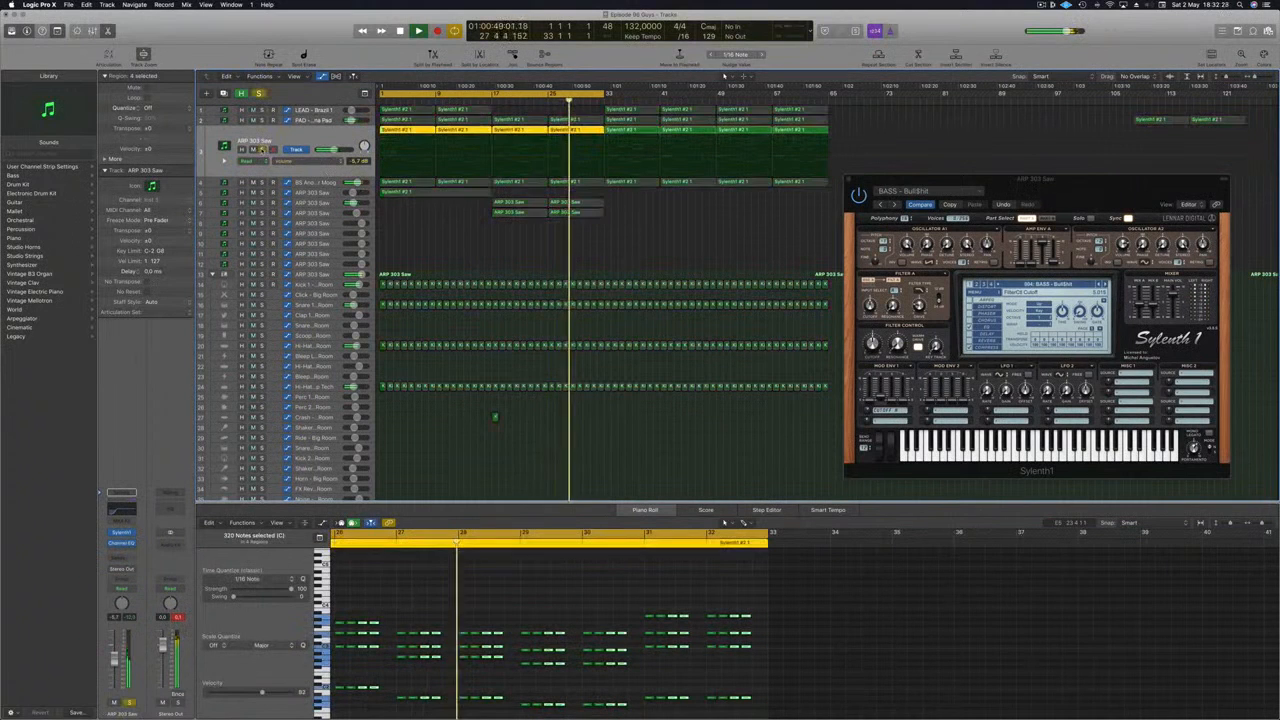
left_click(262, 150)
left_click_drag(845, 112, 632, 121)
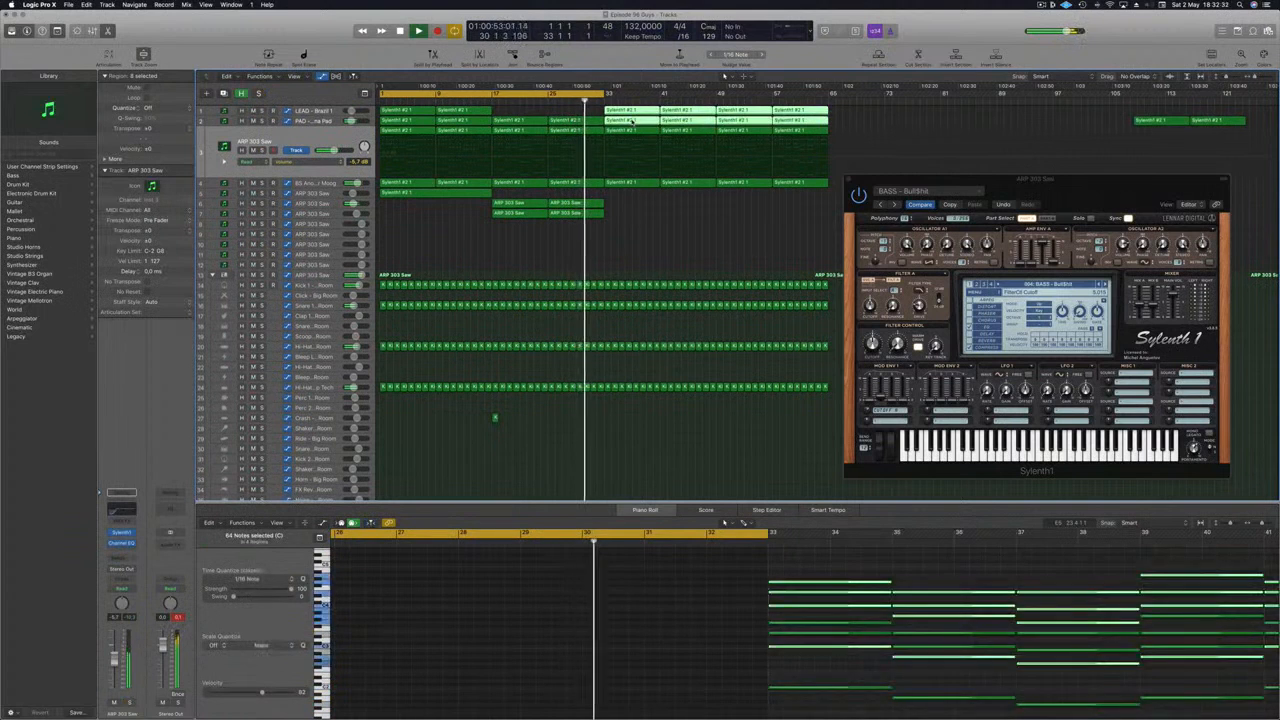
key("Delete")
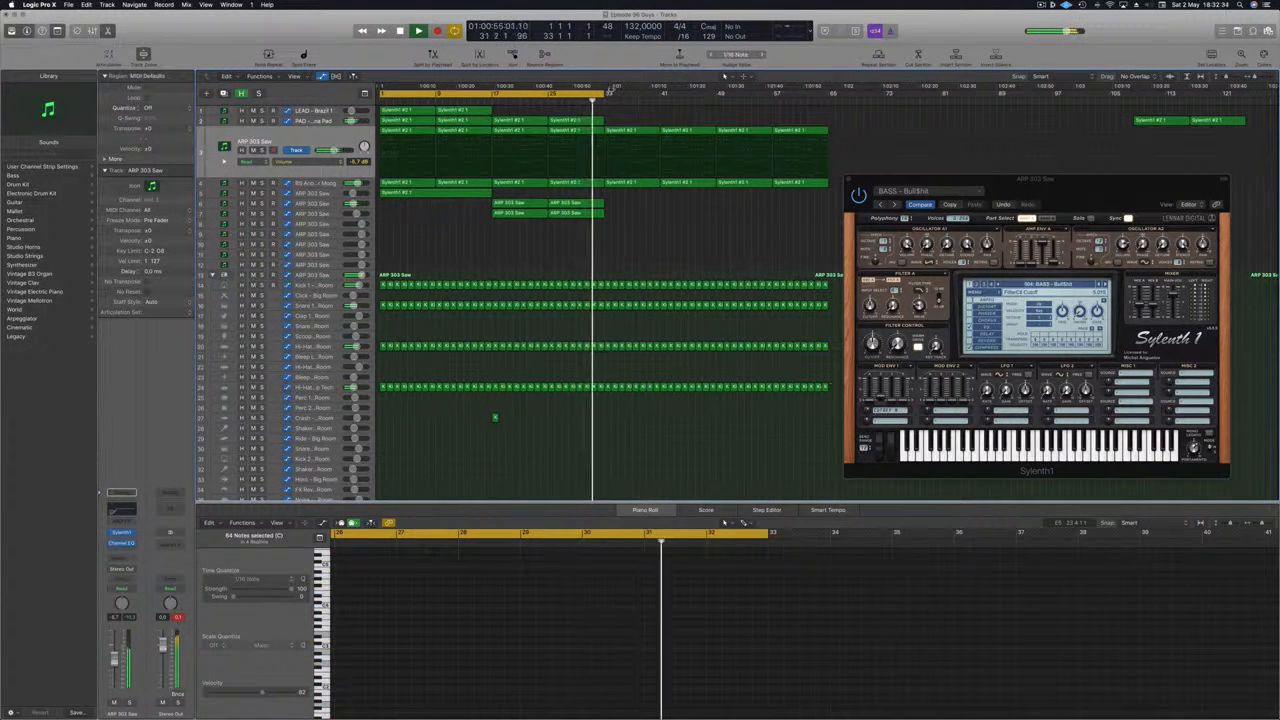
- Extend the cycle range to bar 49 and set the ARP 303 Saw track's automation mode to Touch
left_click_drag(604, 95, 717, 95)
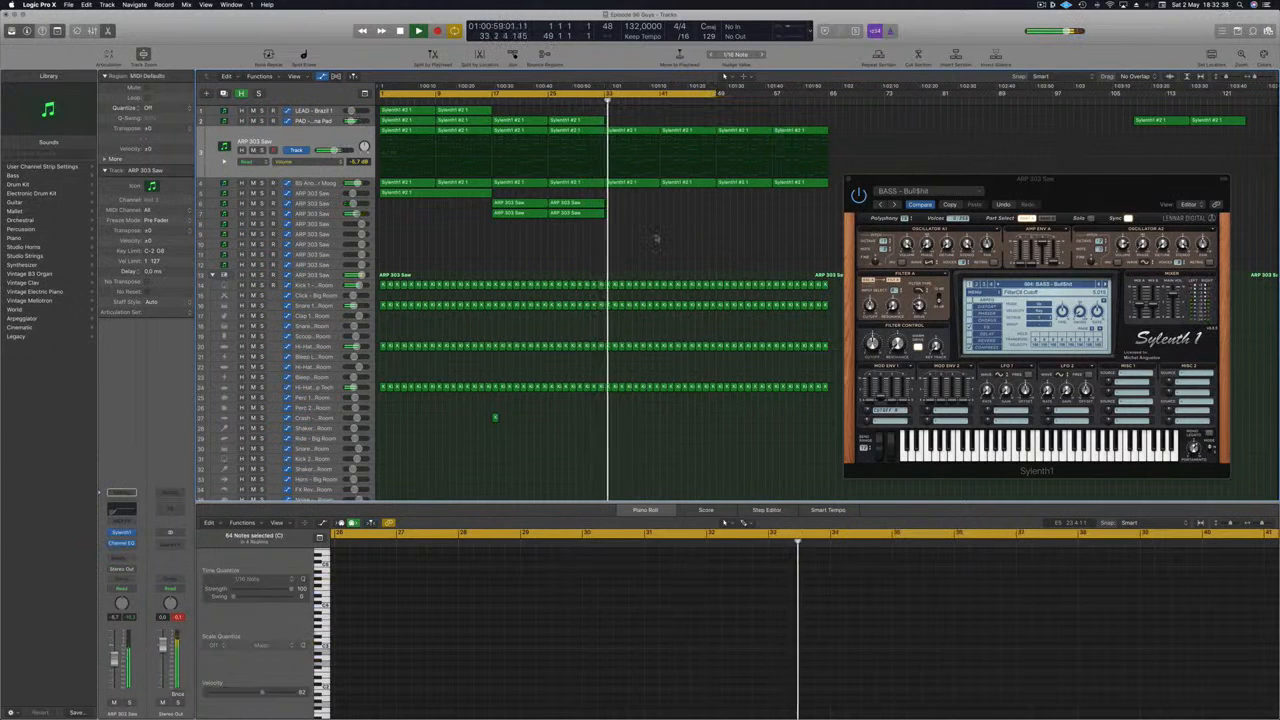
left_click(333, 144)
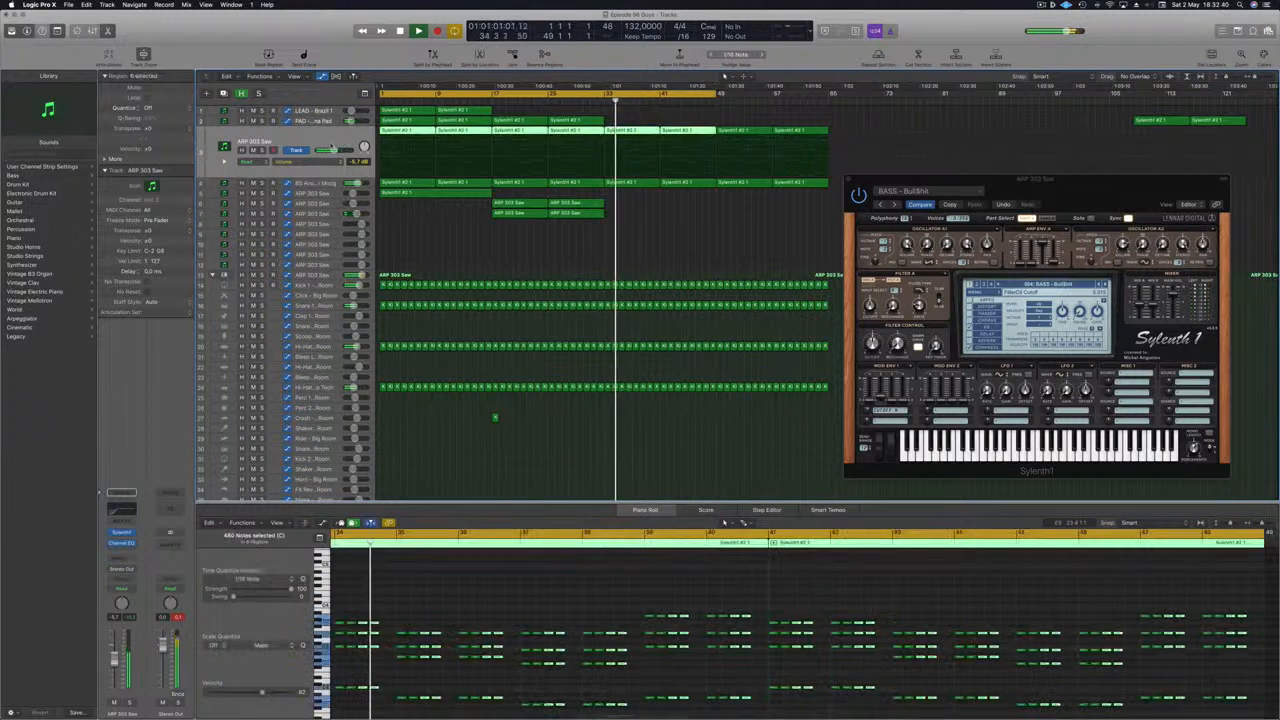
left_click(584, 240)
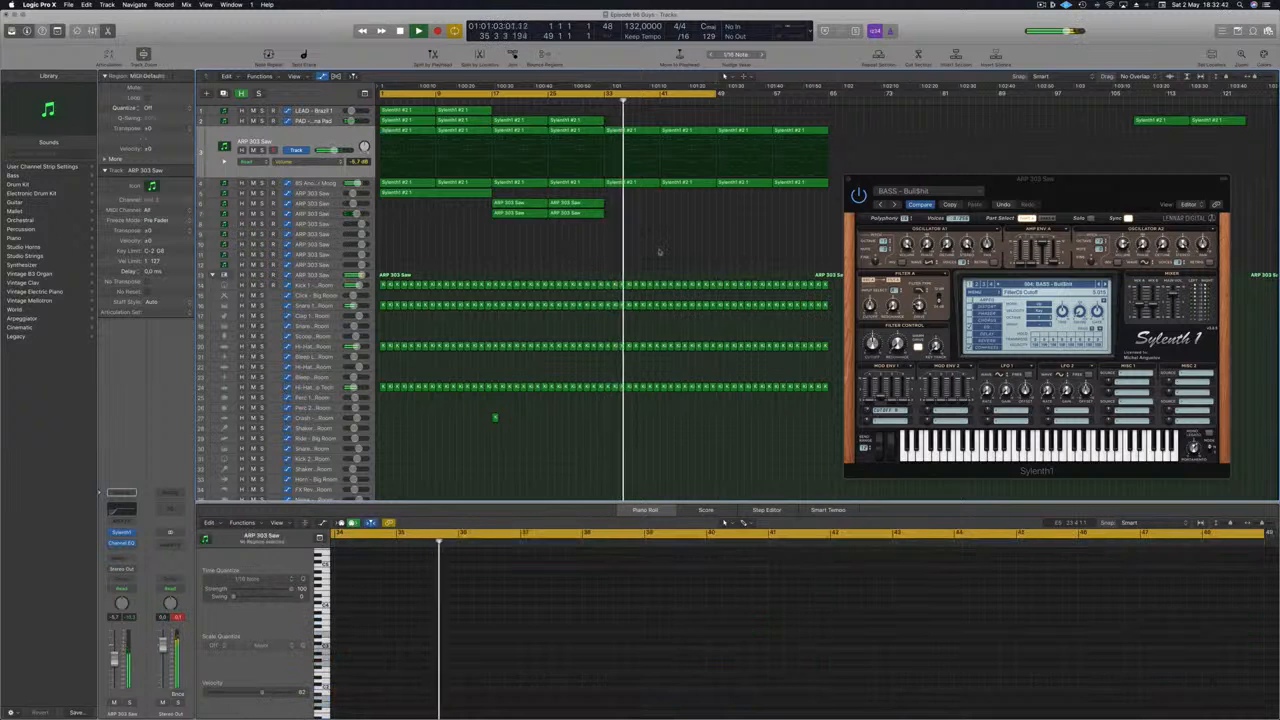
left_click(333, 142)
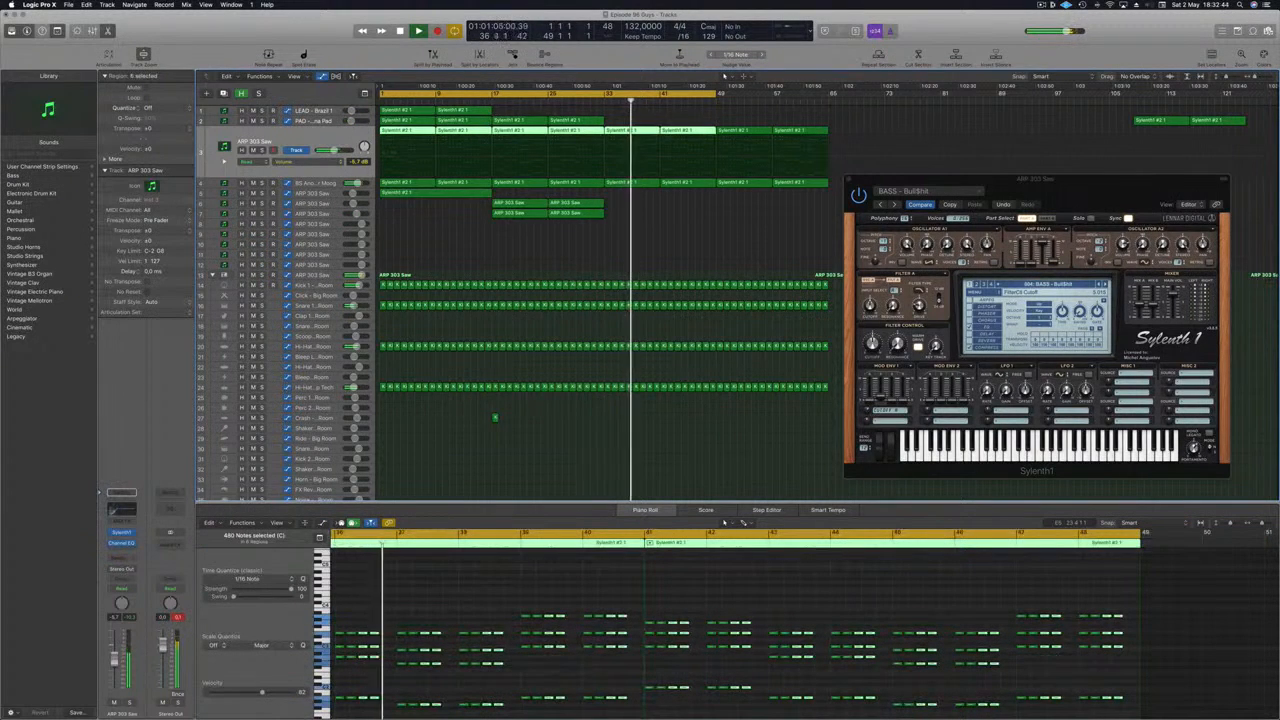
left_click(131, 590)
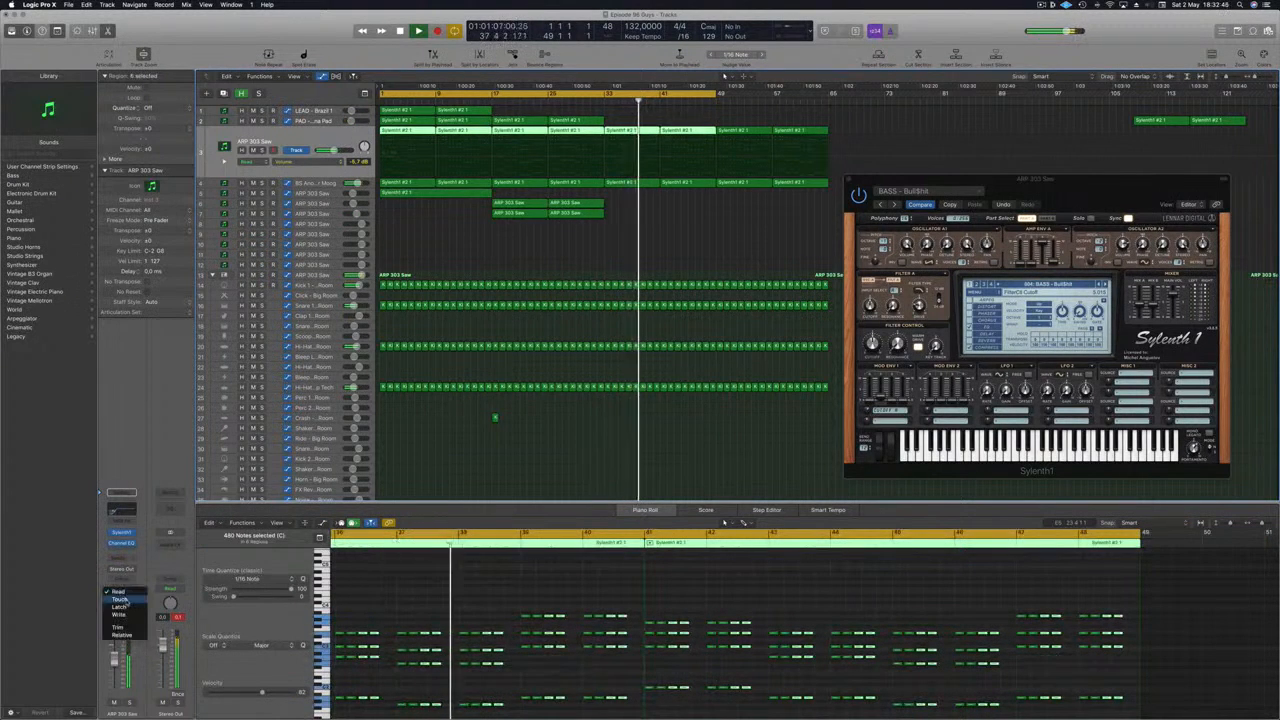
left_click(127, 601)
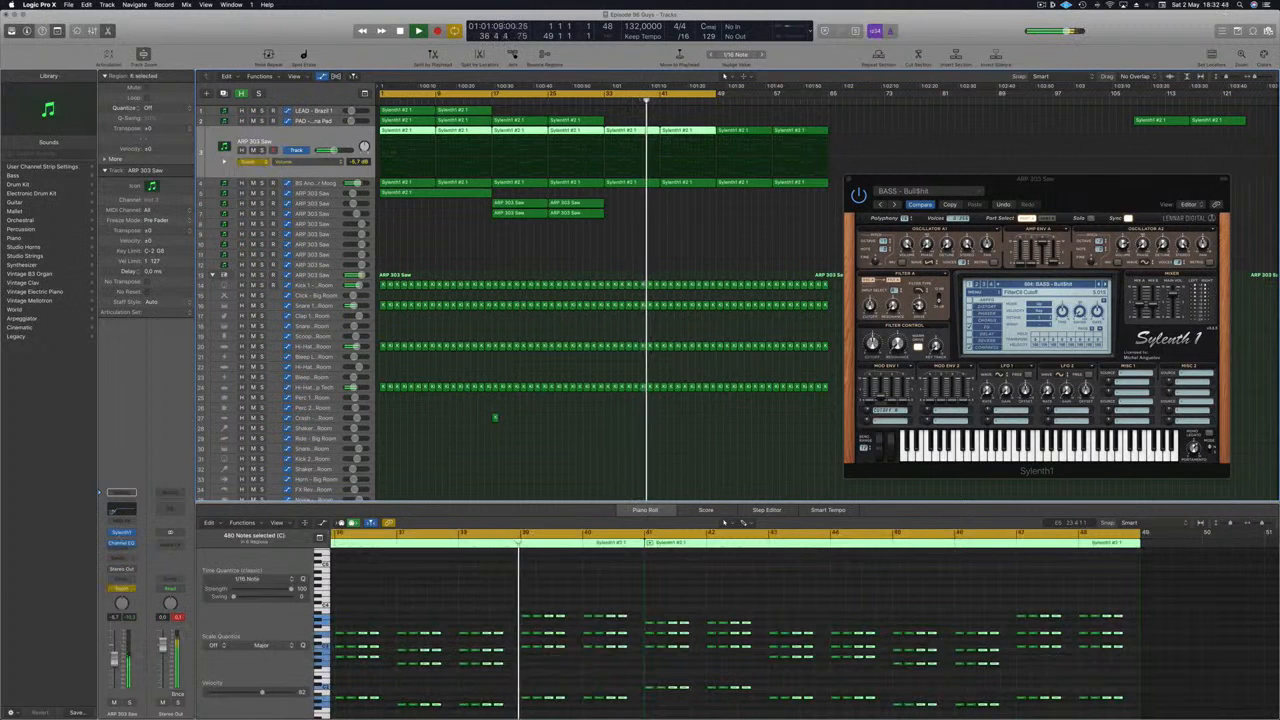
- Open the track's Sylenth1, nudge the filter control cutoff to record automation, and close the plugin
left_click(121, 533)
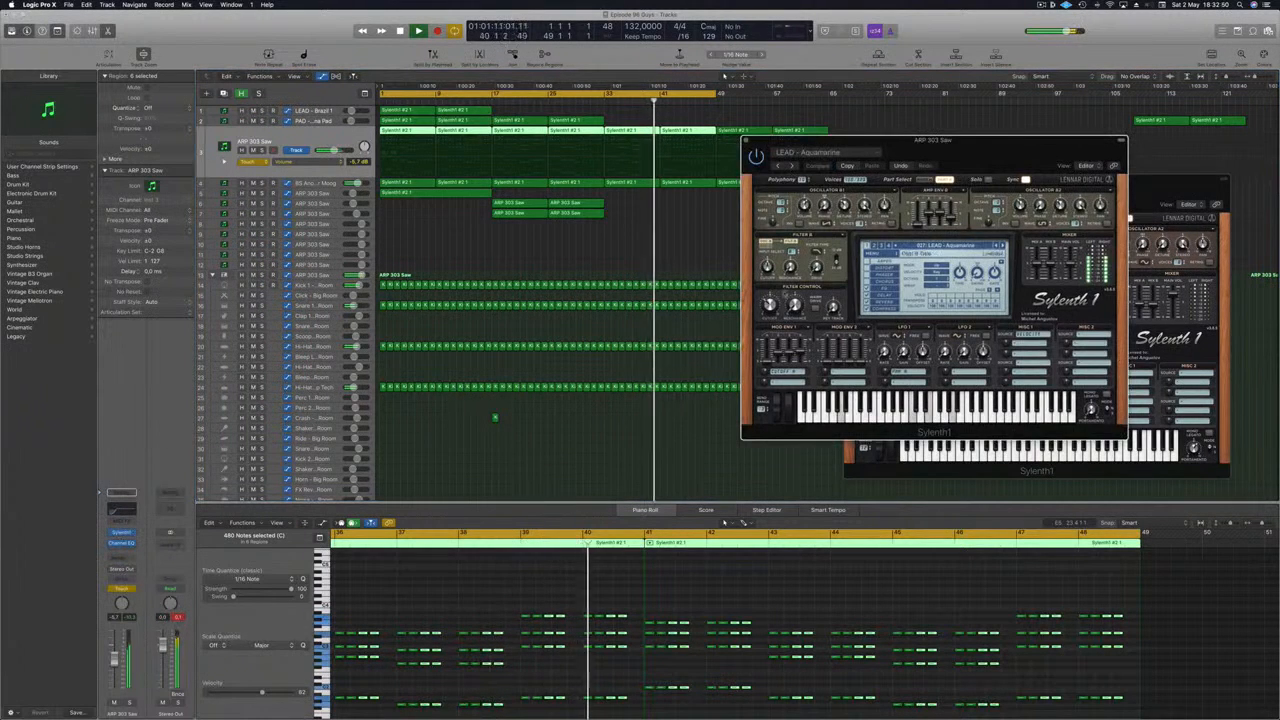
left_click_drag(769, 304, 769, 312)
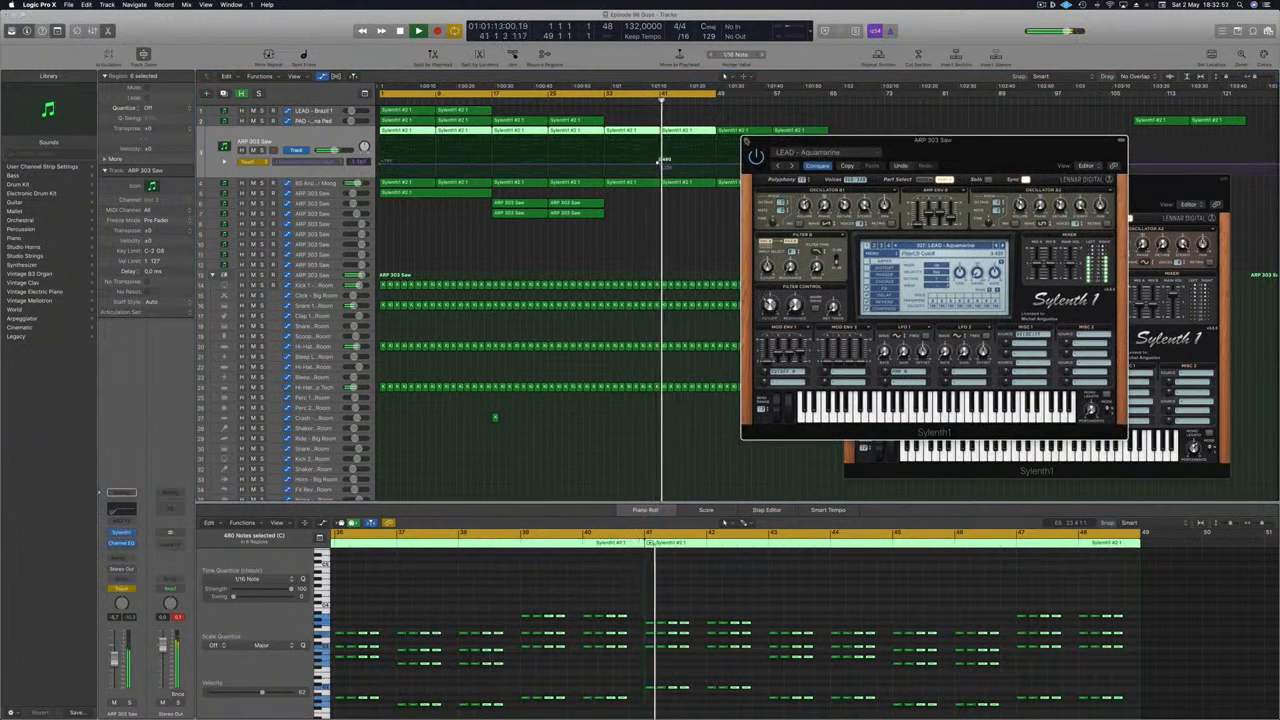
left_click(746, 140)
- Edit the ARP 303 Saw filter cutoff automation so it ramps up to a high point at bar 49
left_click(541, 101)
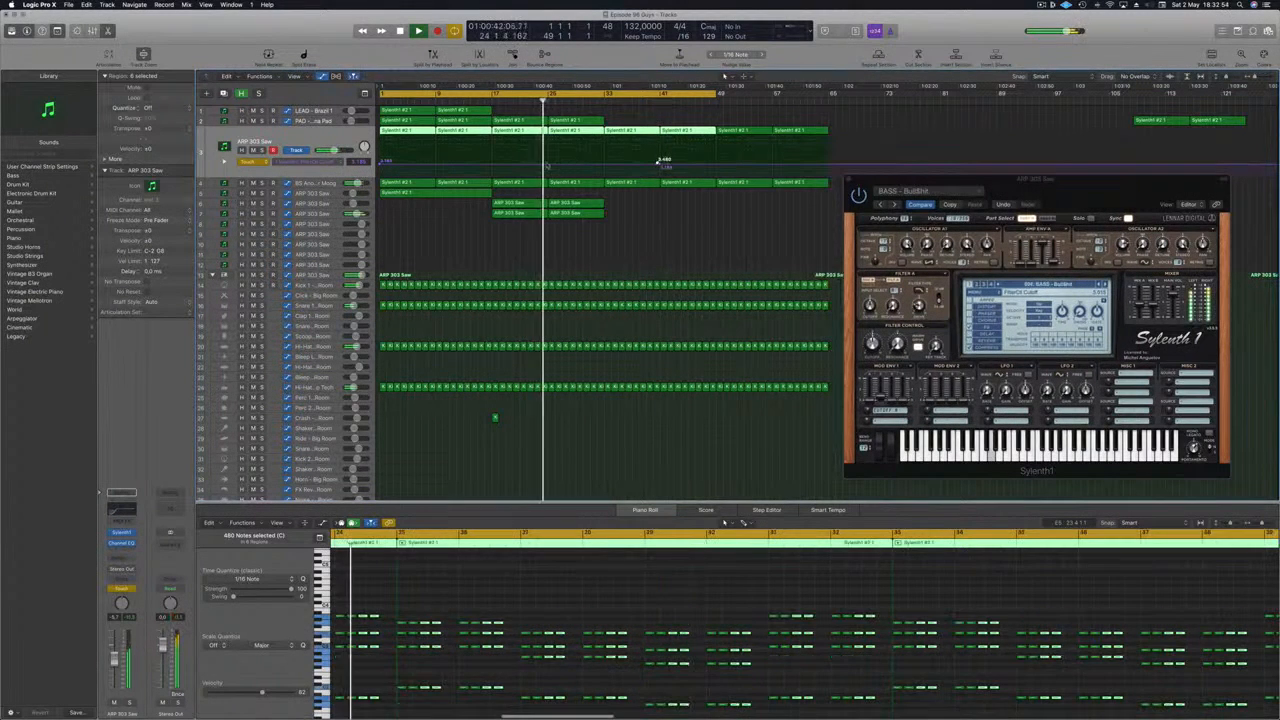
left_click(431, 217)
left_click(331, 213)
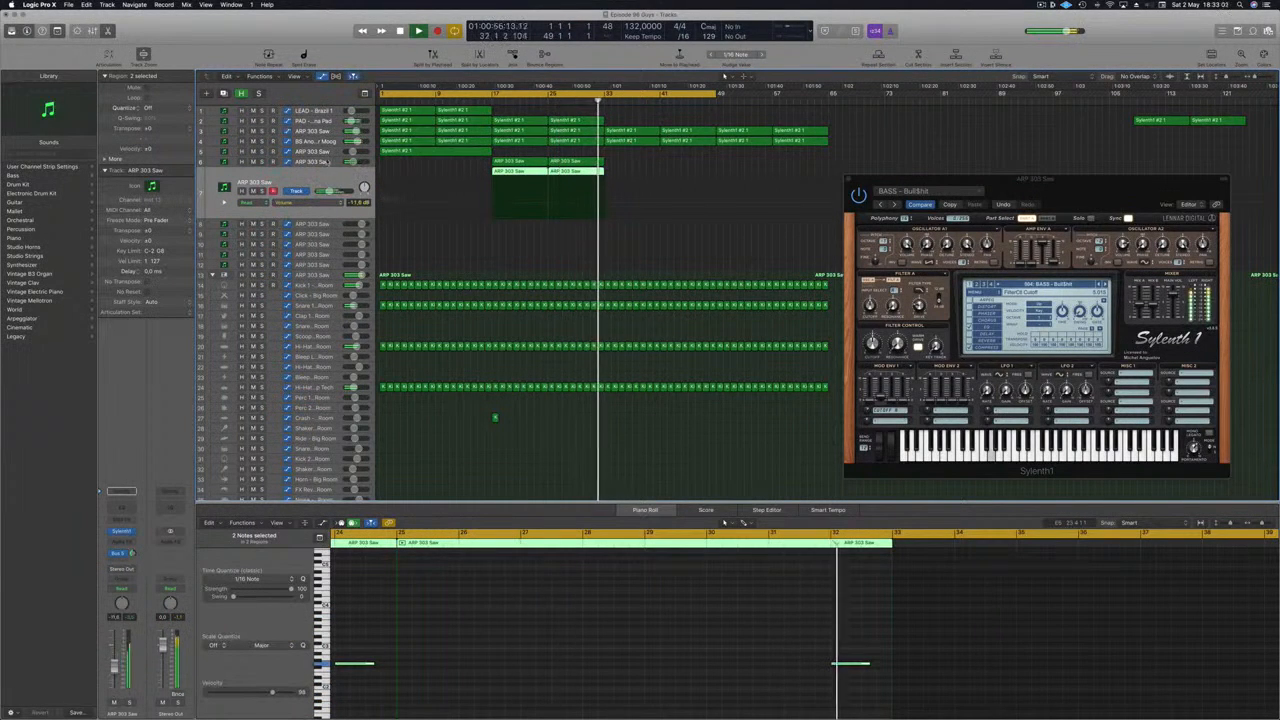
left_click(327, 142)
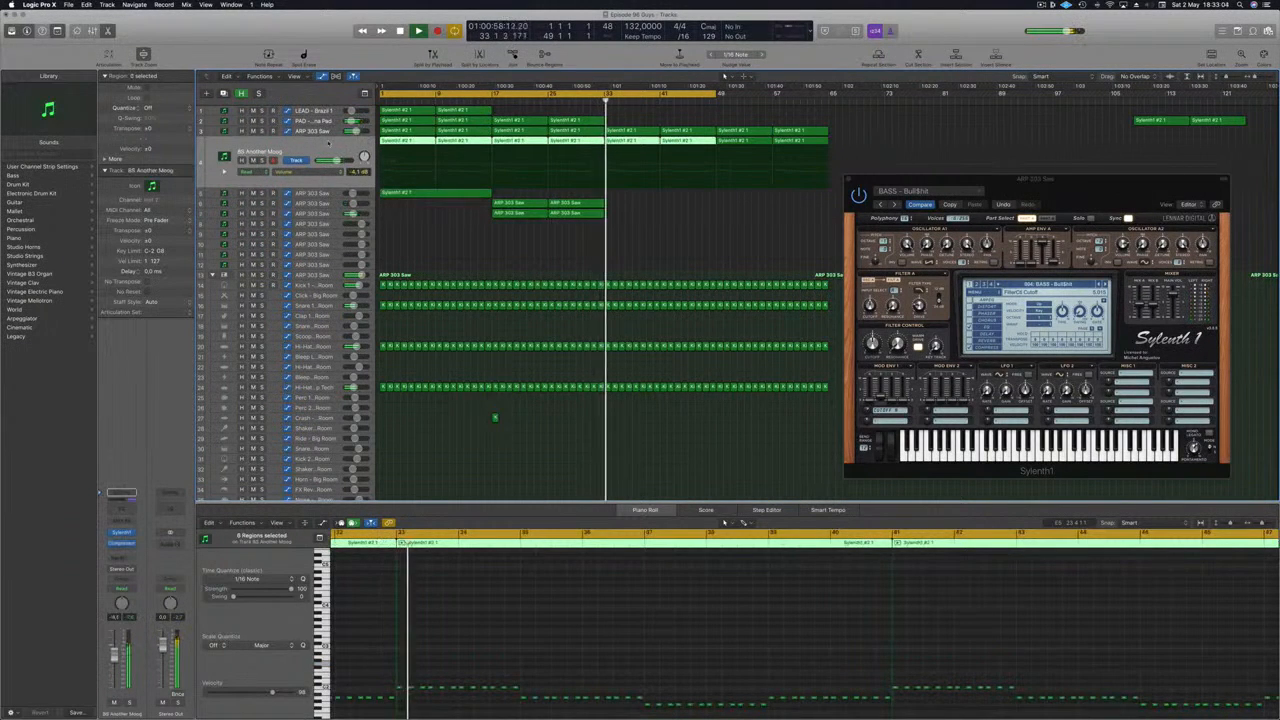
left_click(328, 131)
left_click(602, 167)
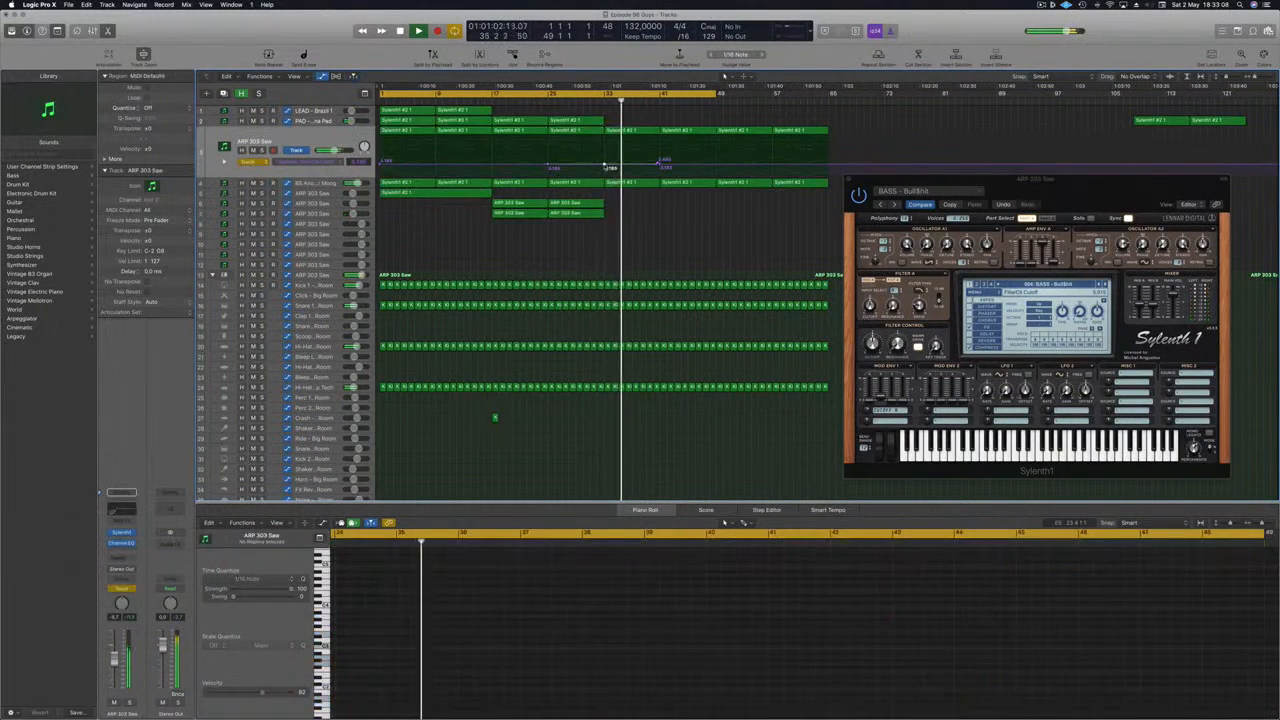
left_click(660, 164)
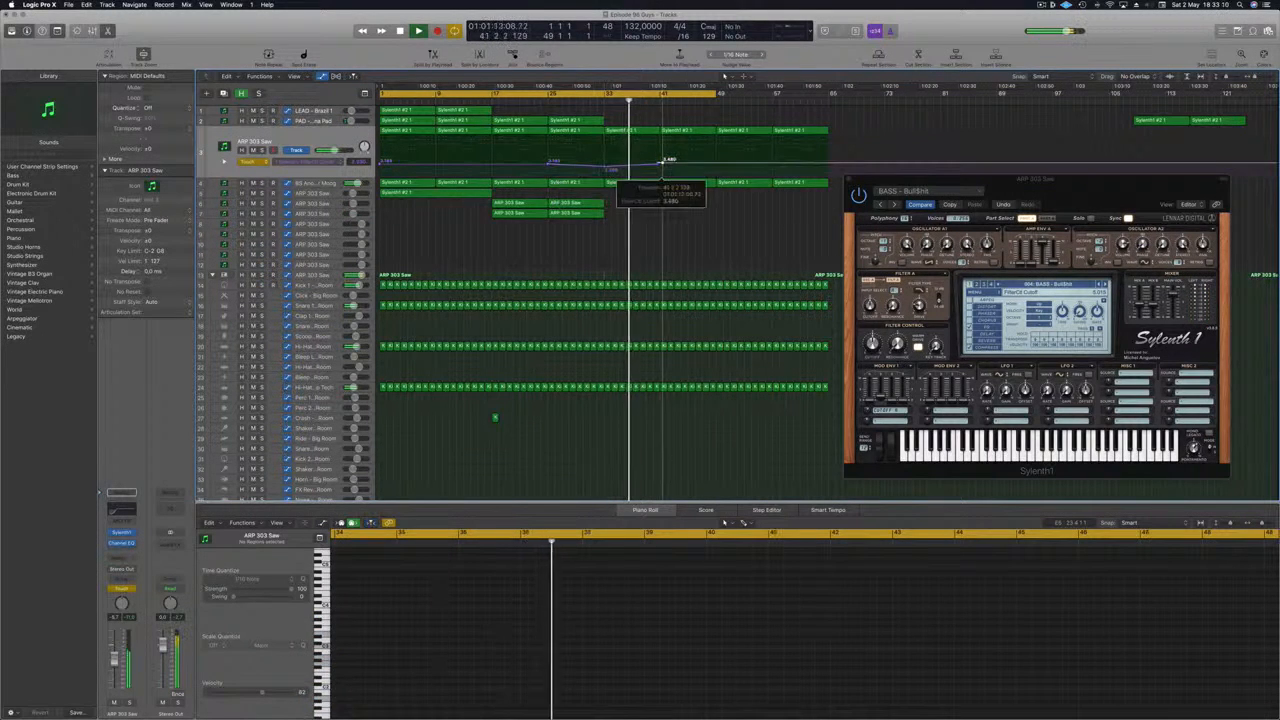
left_click_drag(658, 164, 716, 150)
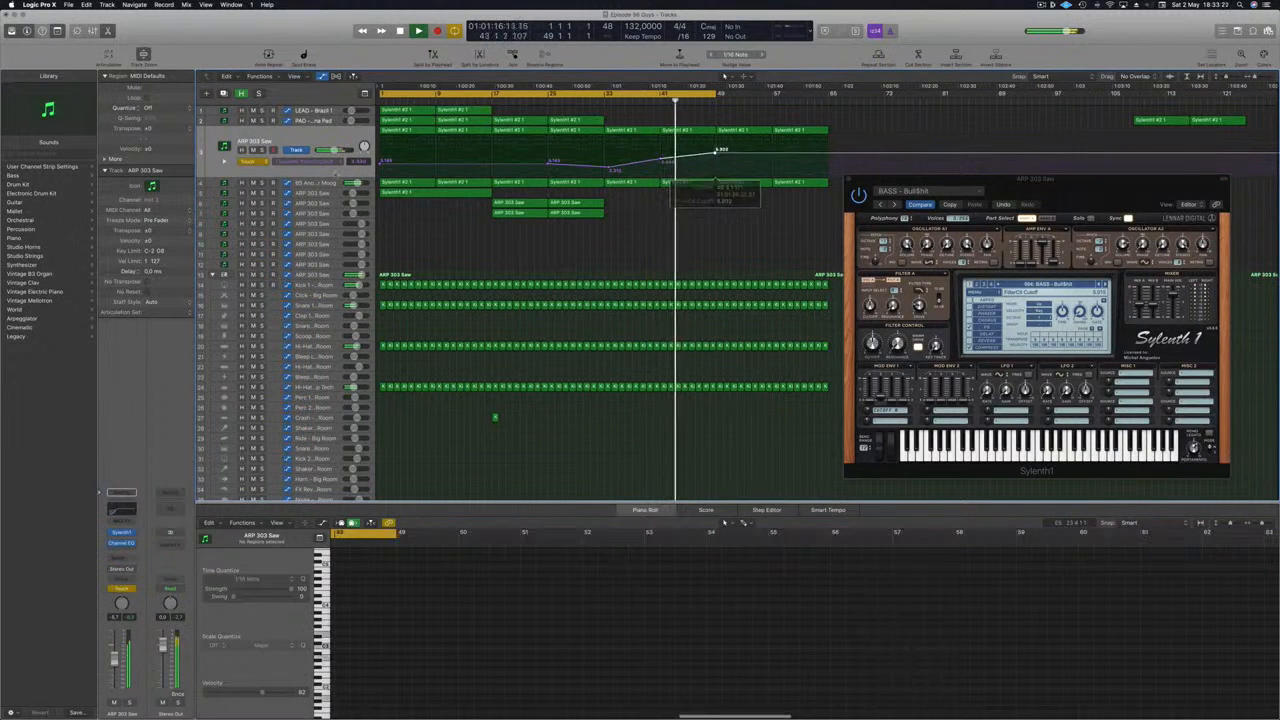
- Add a send from the ARP 303 Saw track to Aux 35
left_click(299, 137)
left_click(120, 558)
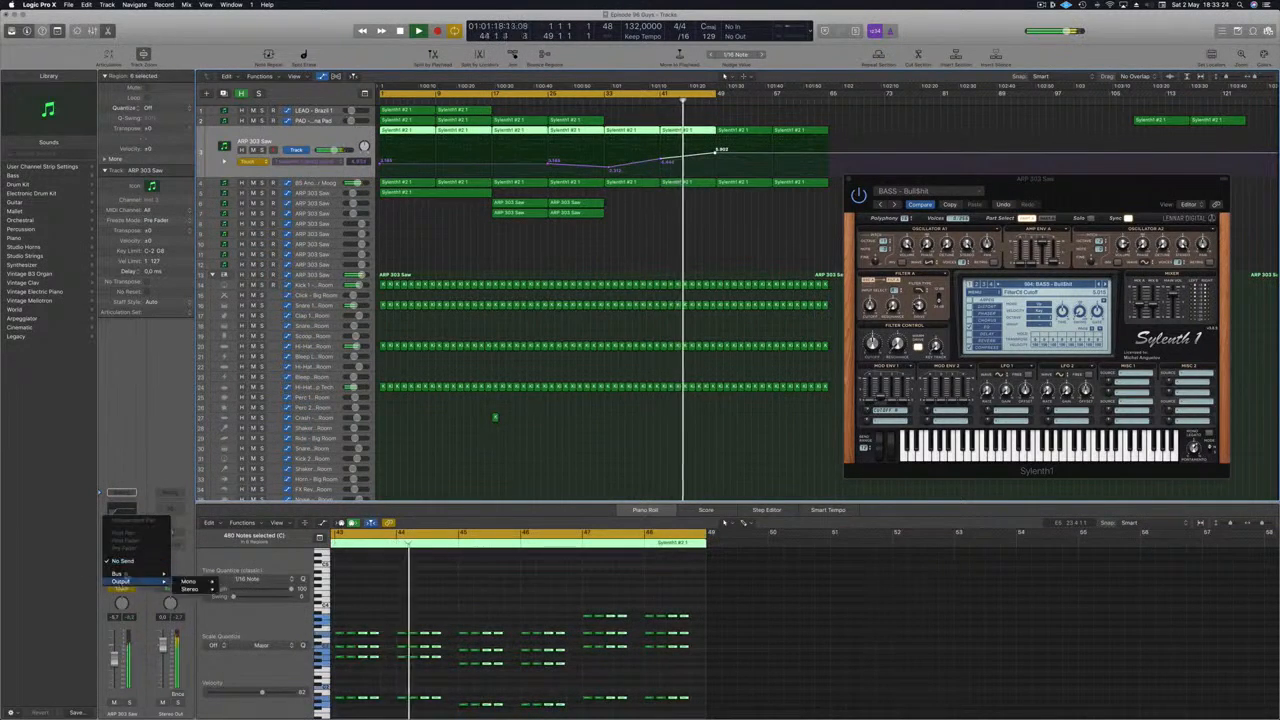
mouse_move(131, 575)
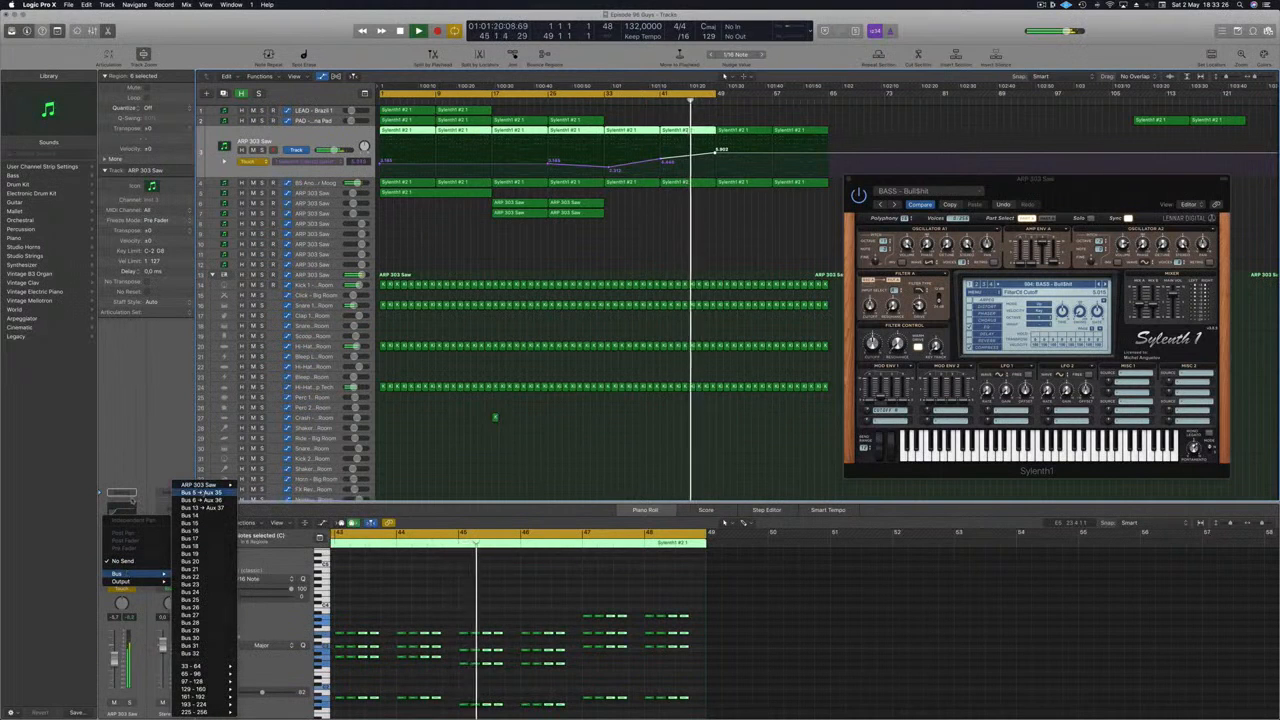
left_click(200, 492)
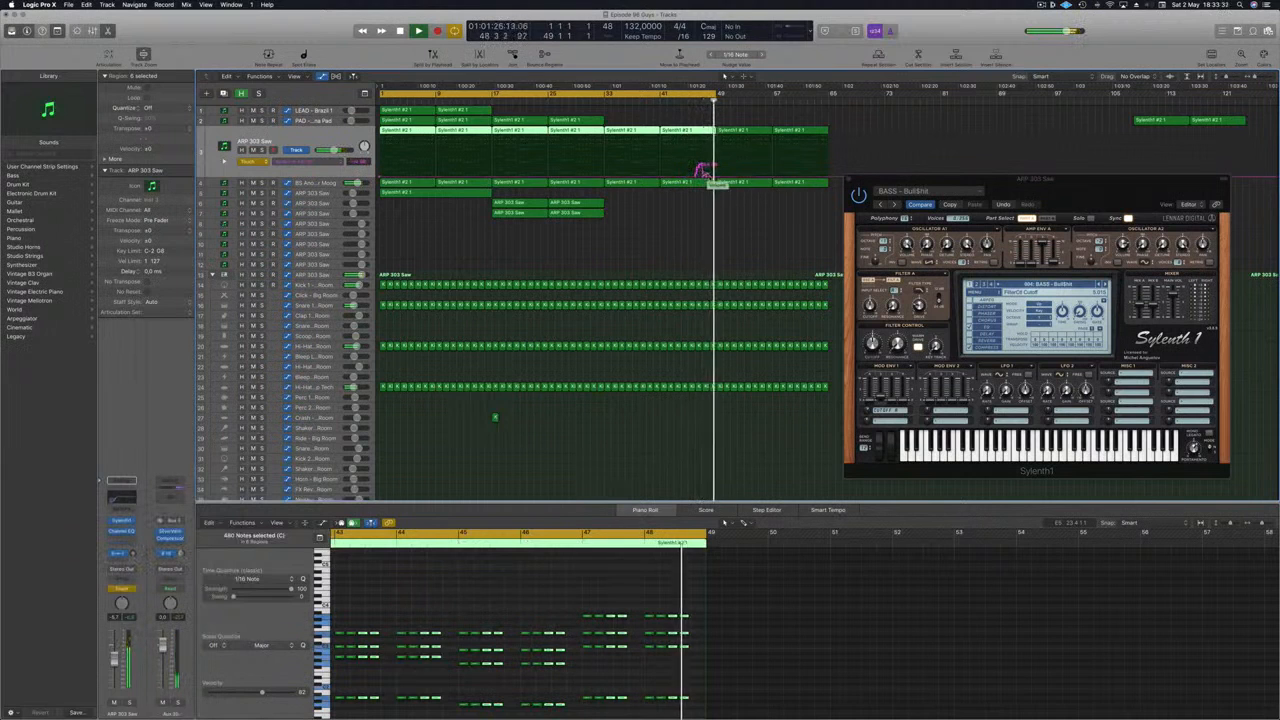
- Automate the Send 1 → Aux 35 level, raising a point near bar 41 to about -13.6 dB
mouse_move(706, 176)
left_mouse_down()
mouse_move(593, 179)
mouse_move(606, 182)
left_mouse_up()
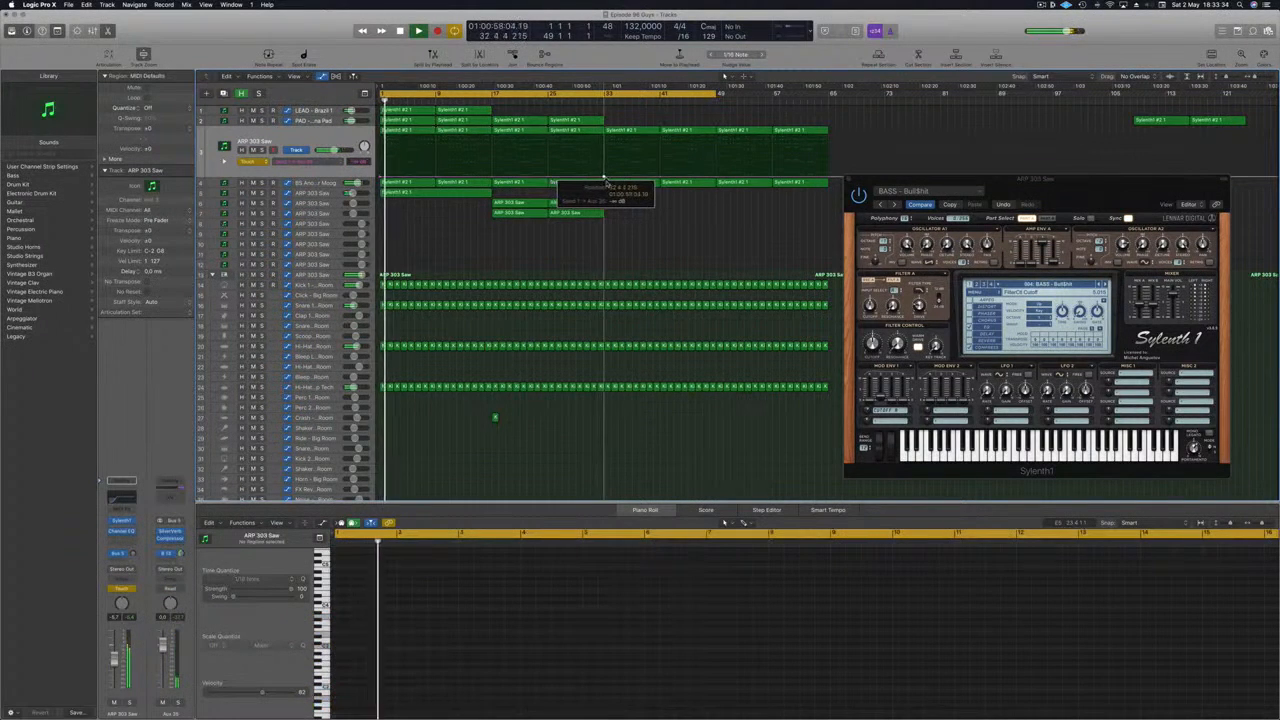
left_click(247, 158)
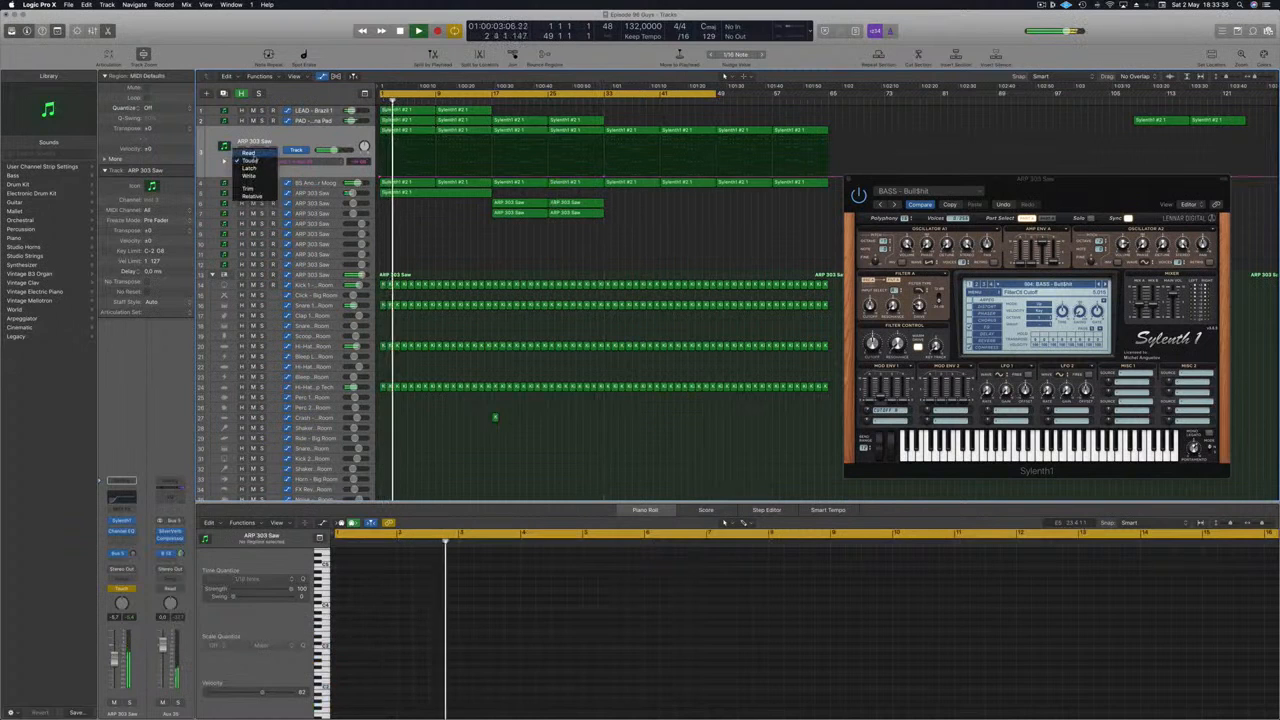
left_click(248, 153)
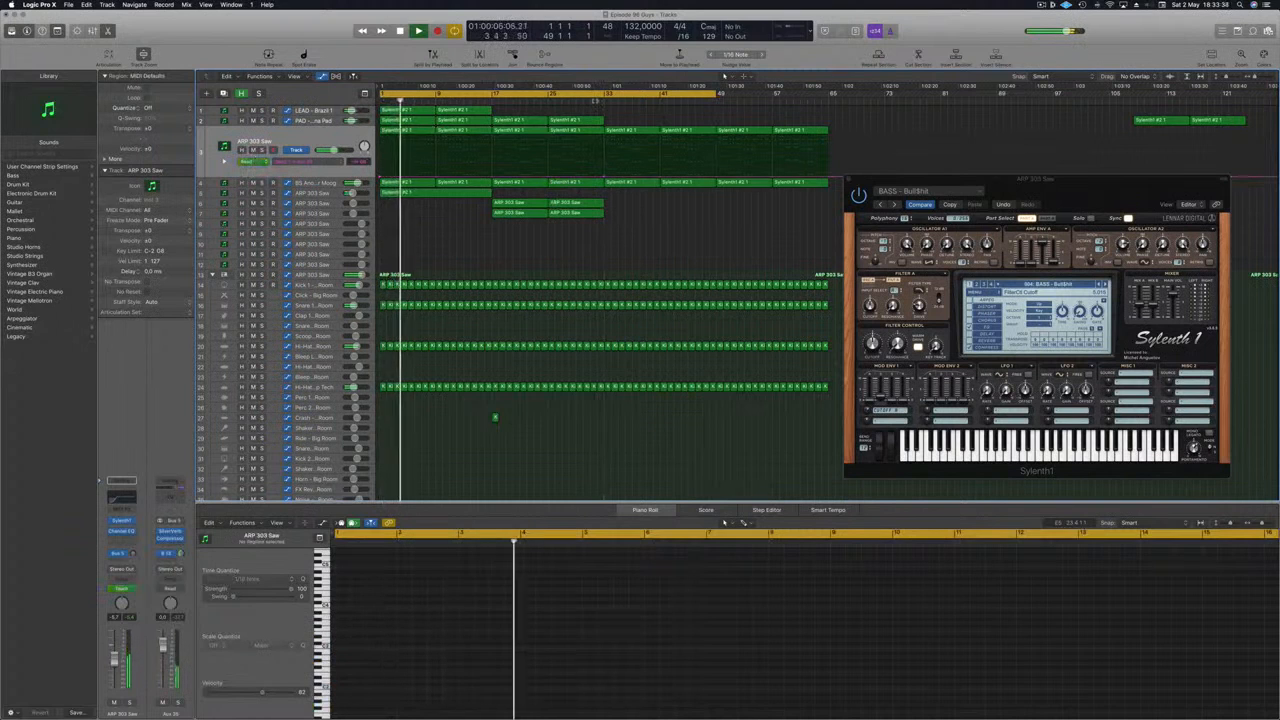
left_click(595, 99)
left_click(659, 180)
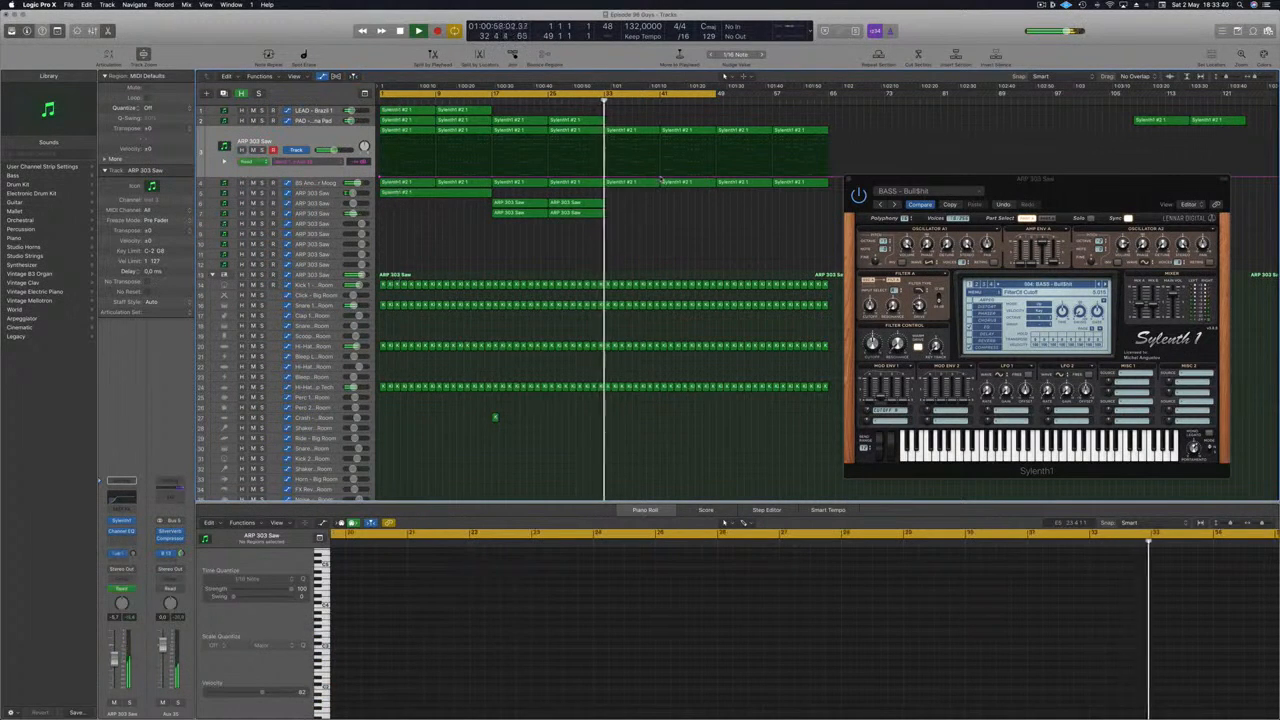
left_click_drag(659, 179, 659, 170)
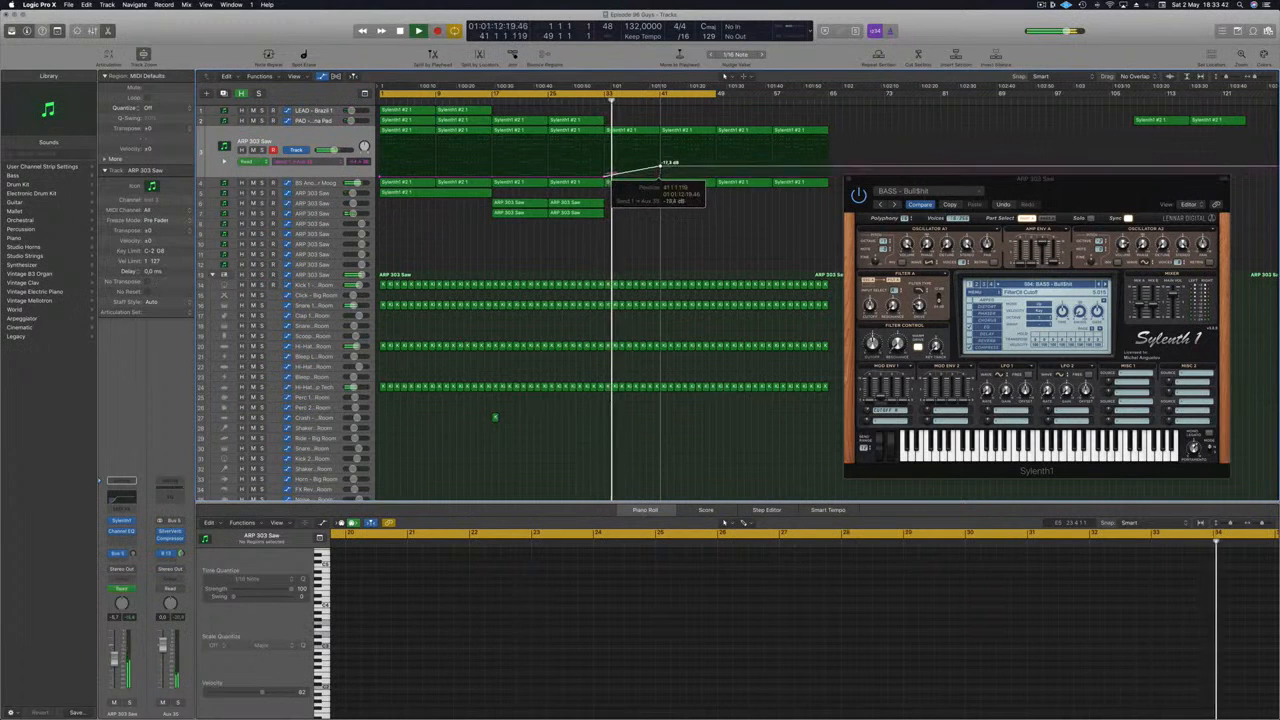
- Switch the ARP 303 Saw track's automation view to the Sylenth1 FilterCtl Cutoff lane and reselect the track
left_click(330, 155)
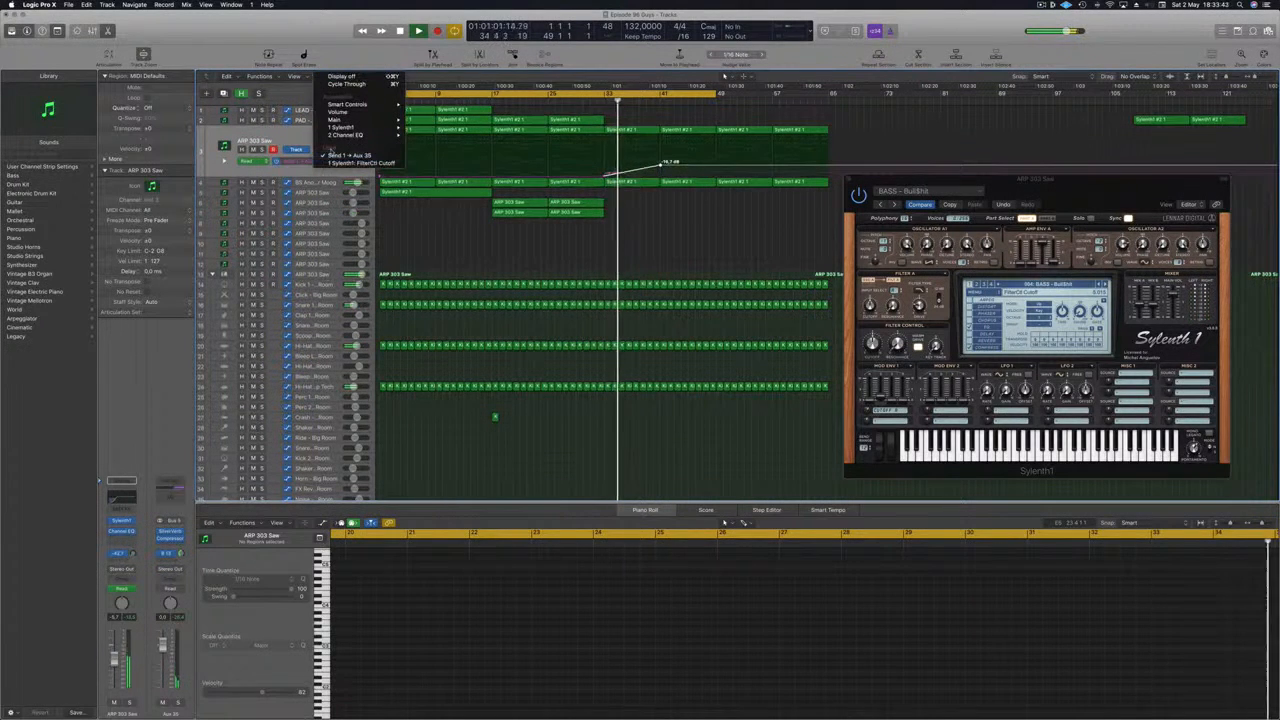
left_click(345, 162)
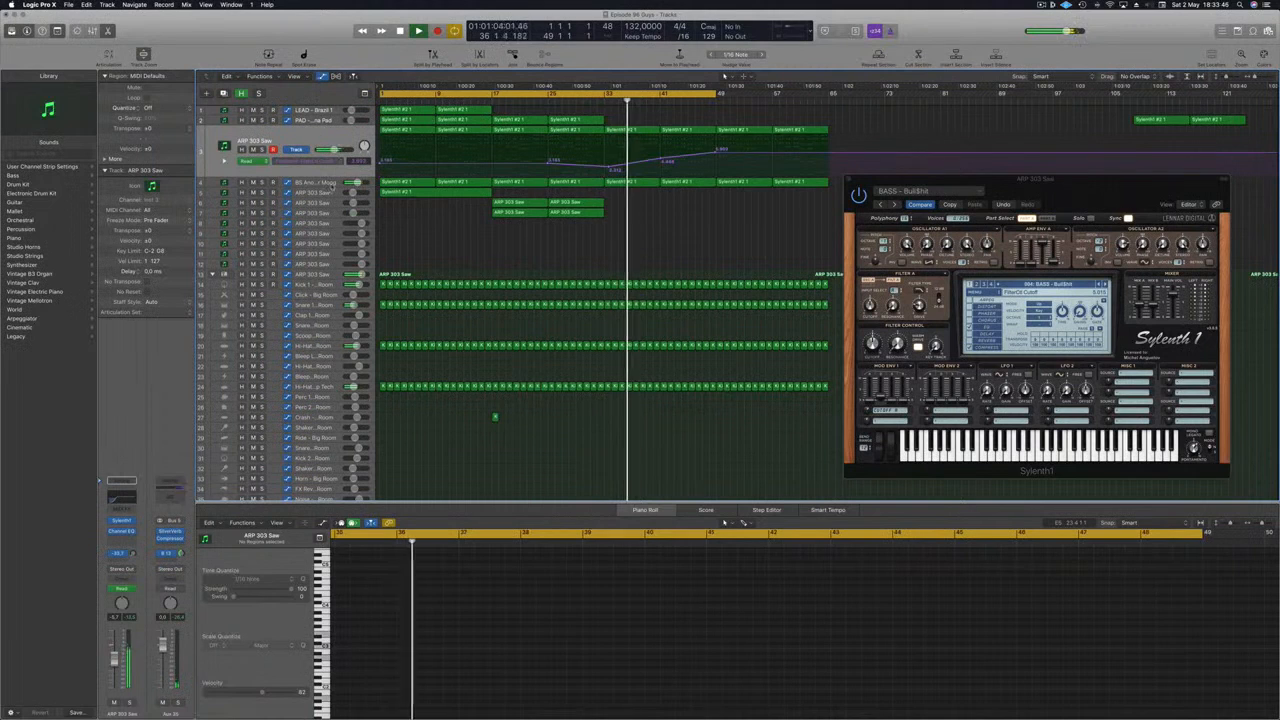
left_click(320, 183)
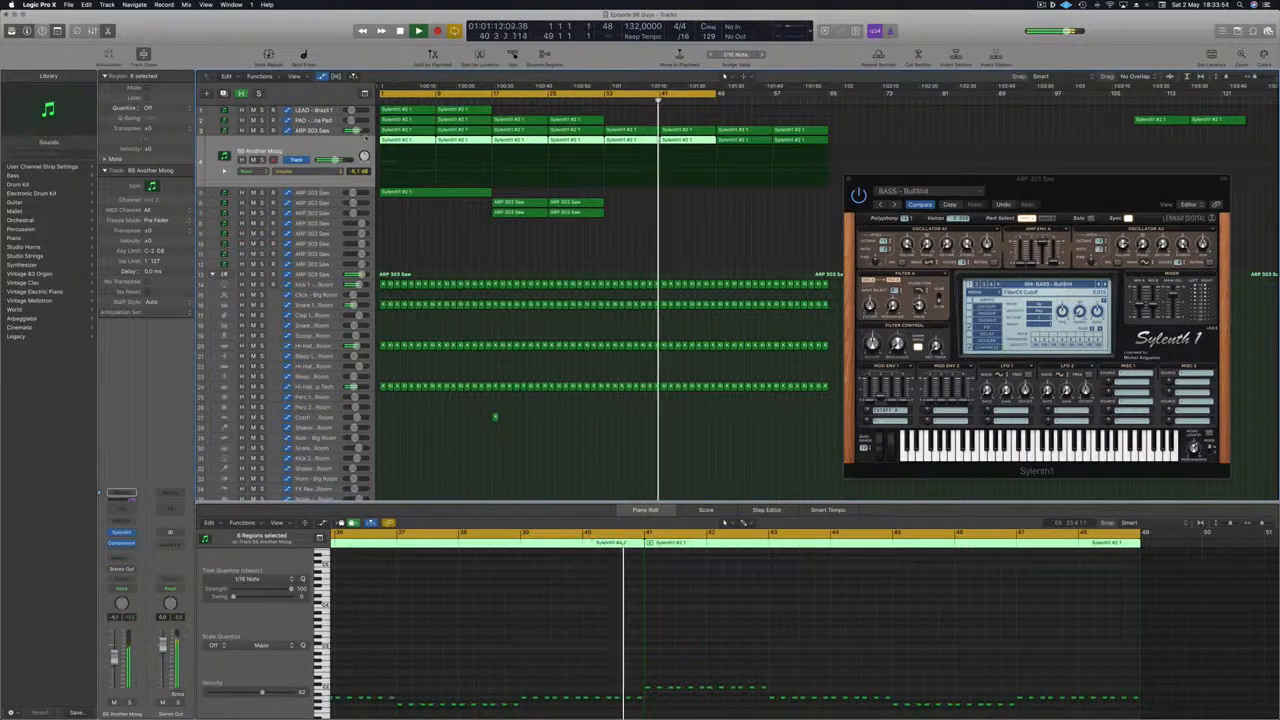
left_click(607, 139)
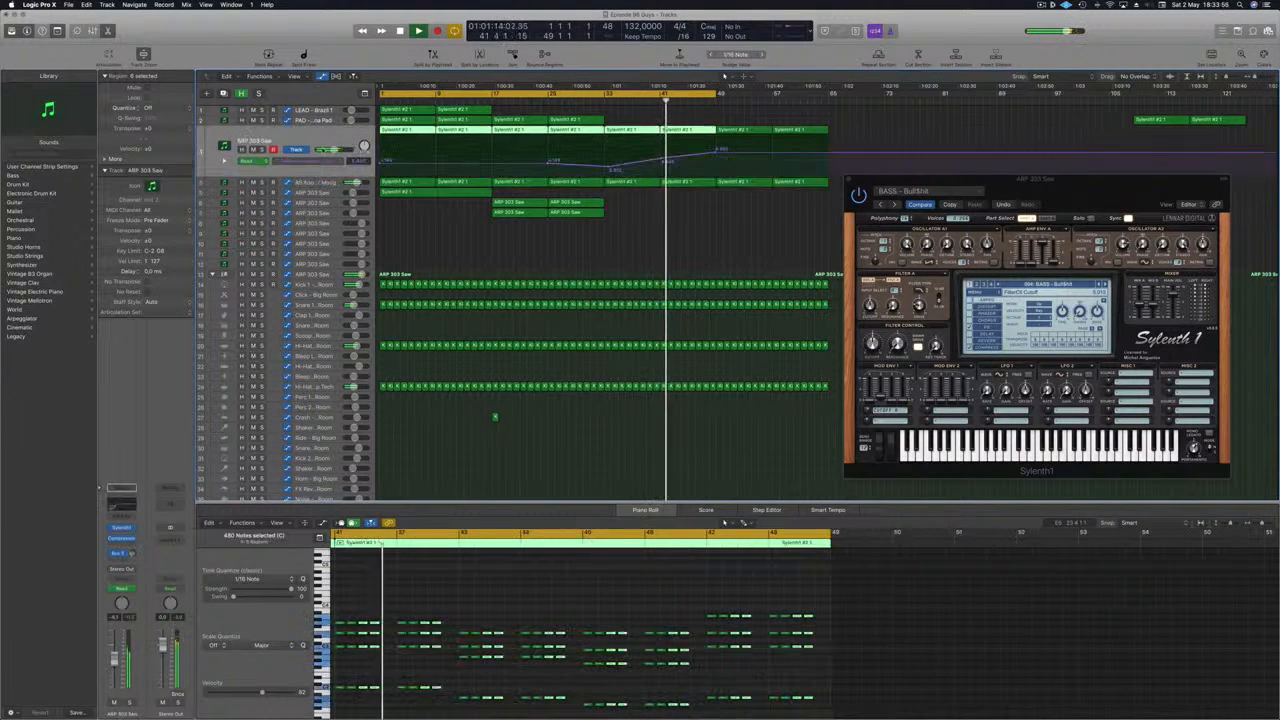
- Open a second automation lane and add a Send 1 → Aux 35 point near bar 49, raised to about -8.7 dB
left_click(225, 161)
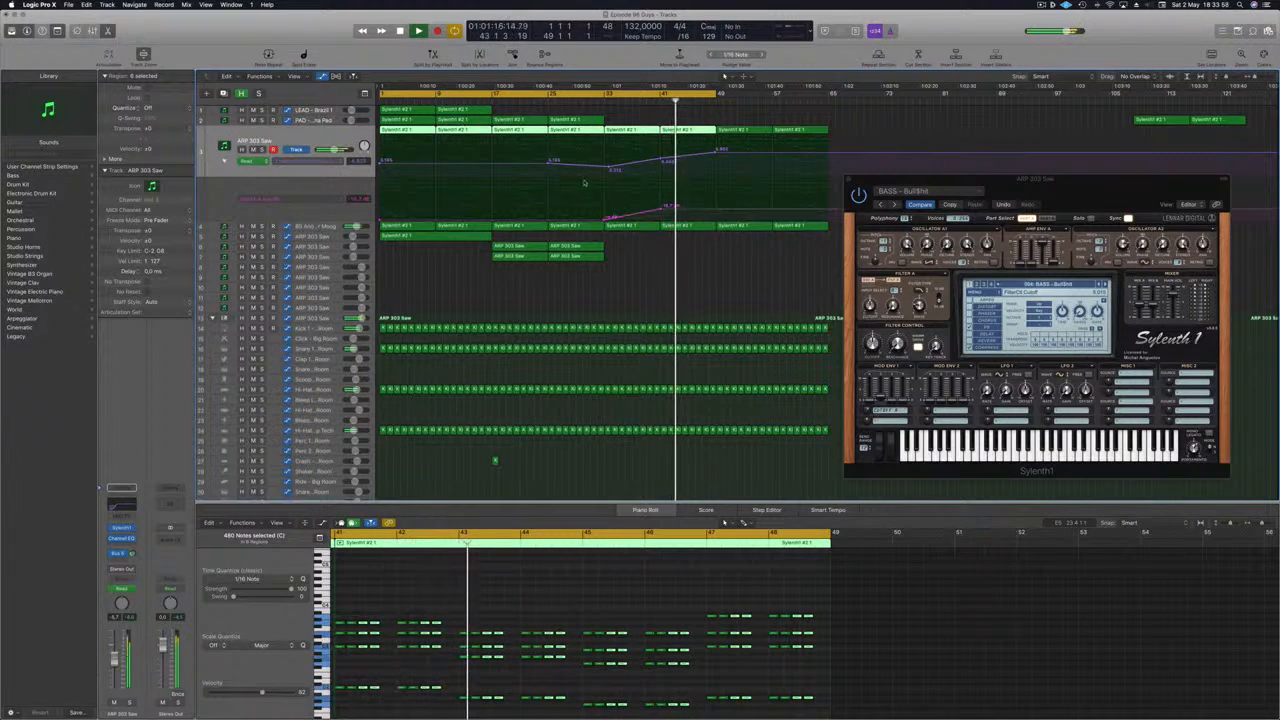
left_click(708, 210)
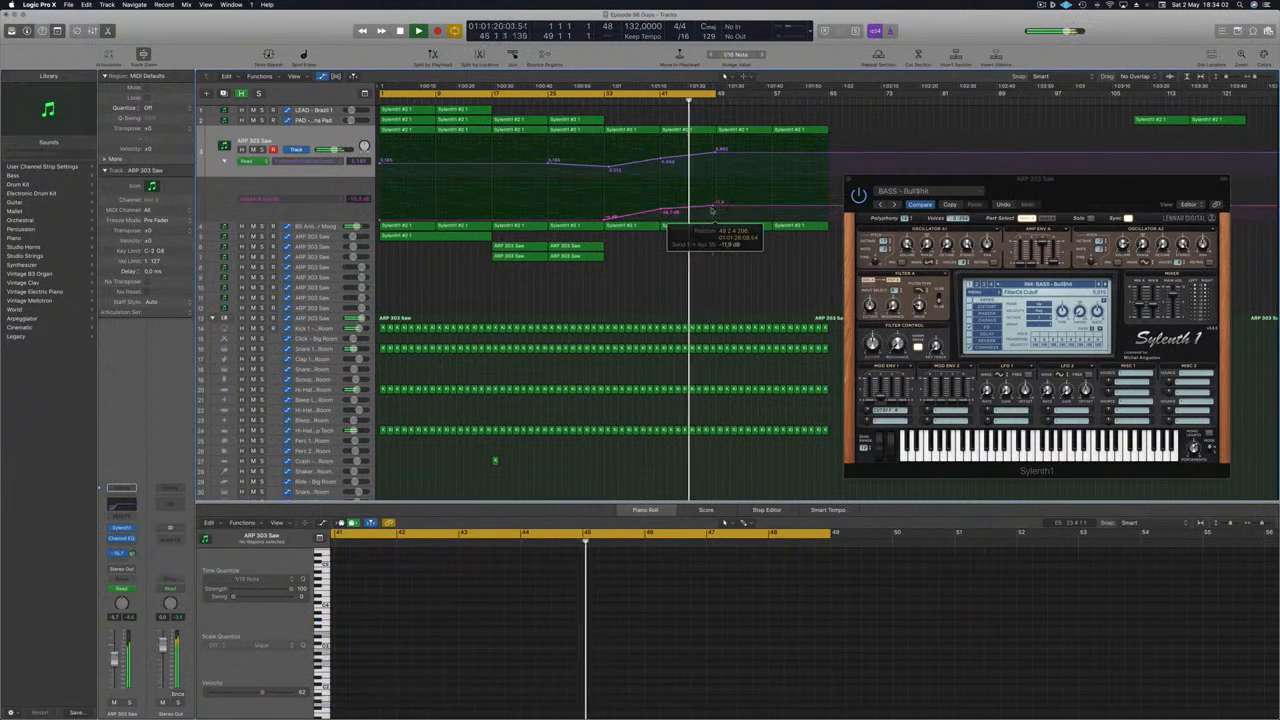
left_click_drag(713, 210, 719, 201)
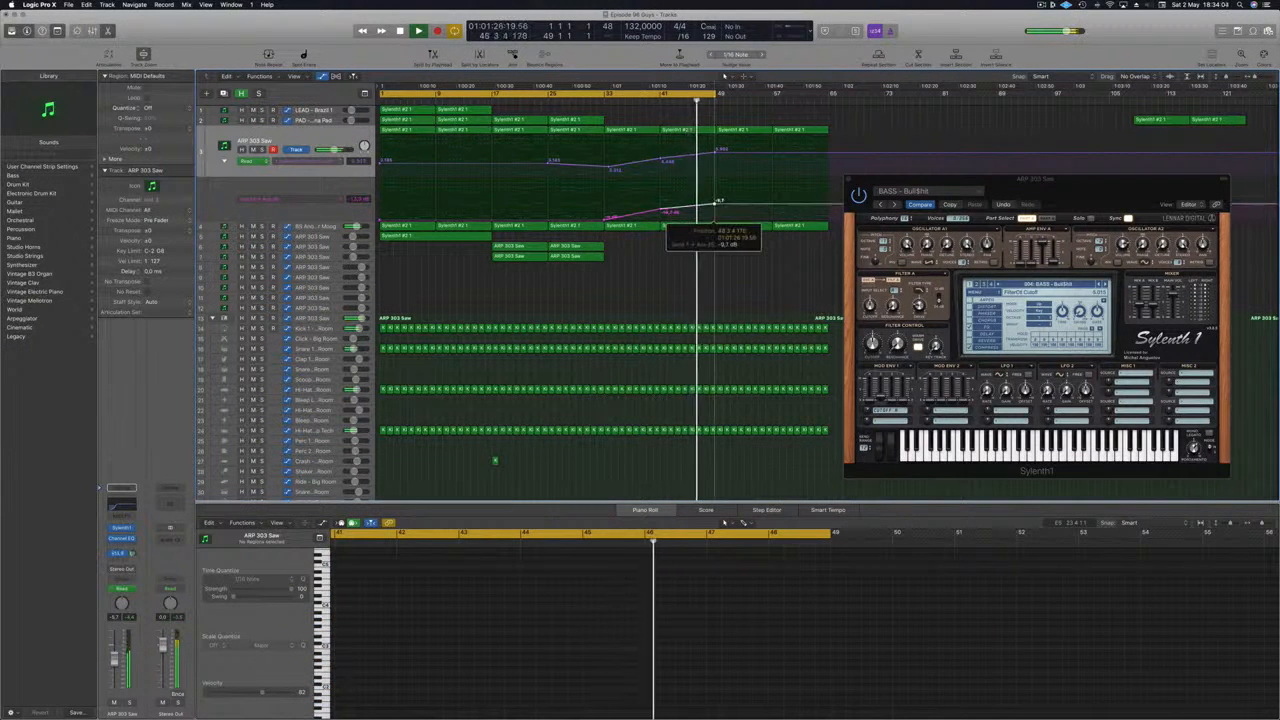
- Extend the cycle range to bar 65, move the Sylenth1 window aside, and copy a Sylenth1 #2 1 region to bar 49
left_click_drag(719, 93, 828, 103)
left_click_drag(905, 180, 1147, 183)
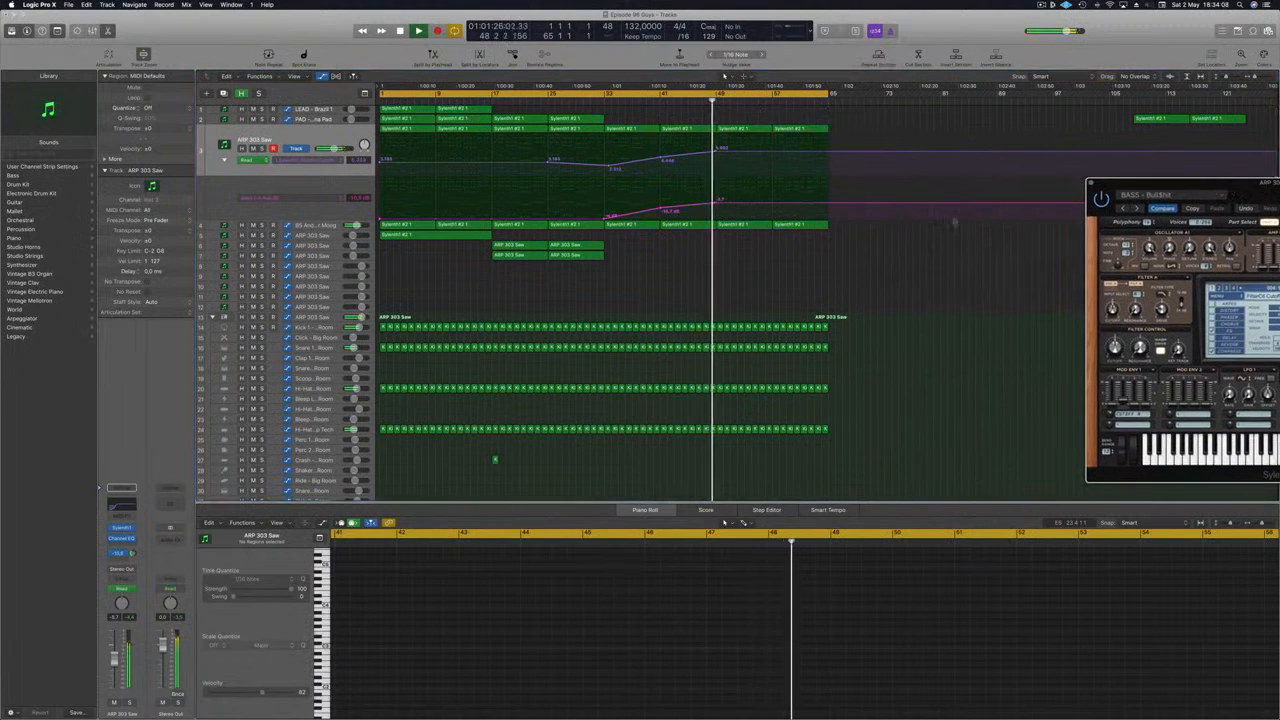
left_click_drag(432, 236, 768, 237)
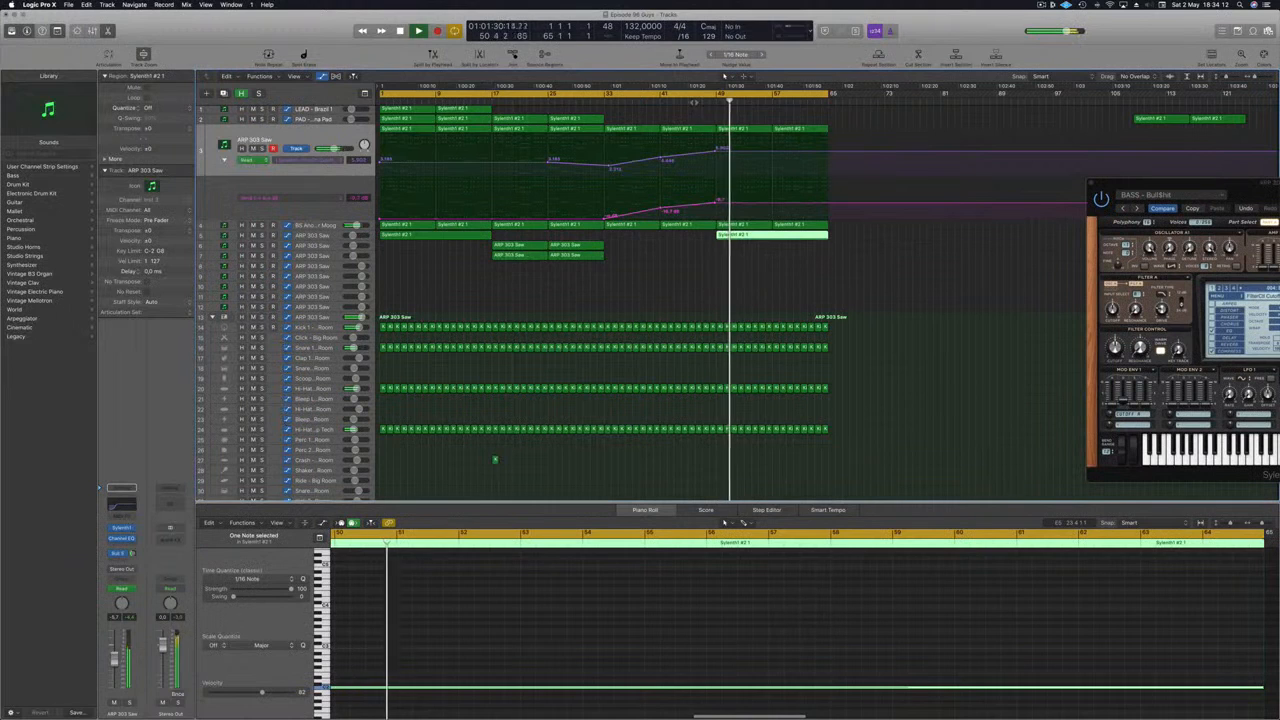
- Add end points at bar 65 on the filter cutoff and send automation lanes, holding the raised levels
left_click(830, 155)
left_click_drag(830, 155, 828, 199)
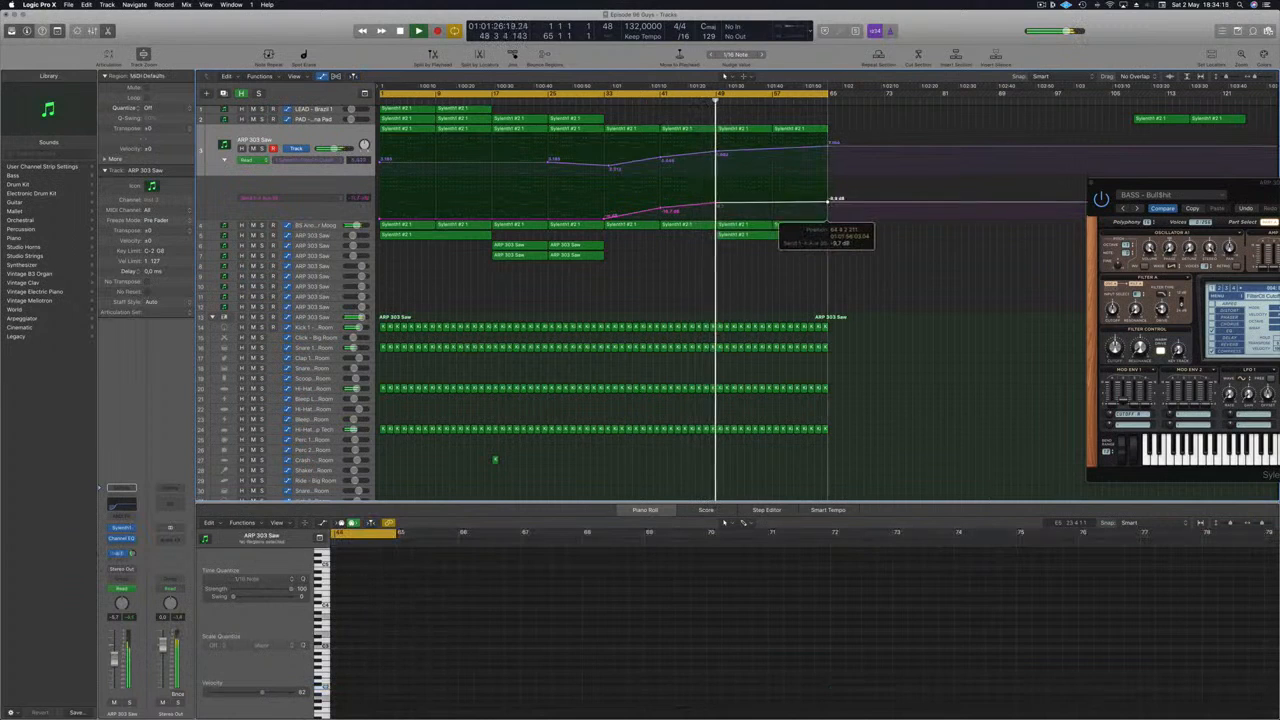
left_click(825, 326)
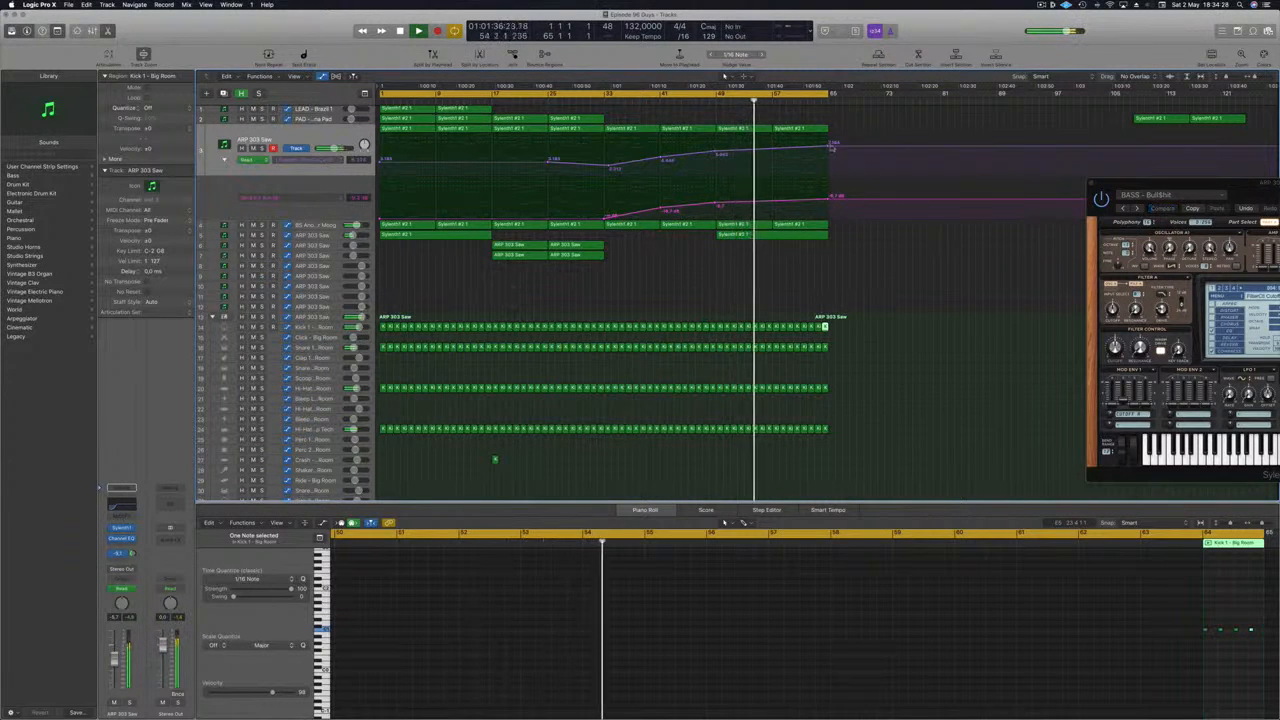
left_click_drag(827, 147, 827, 146)
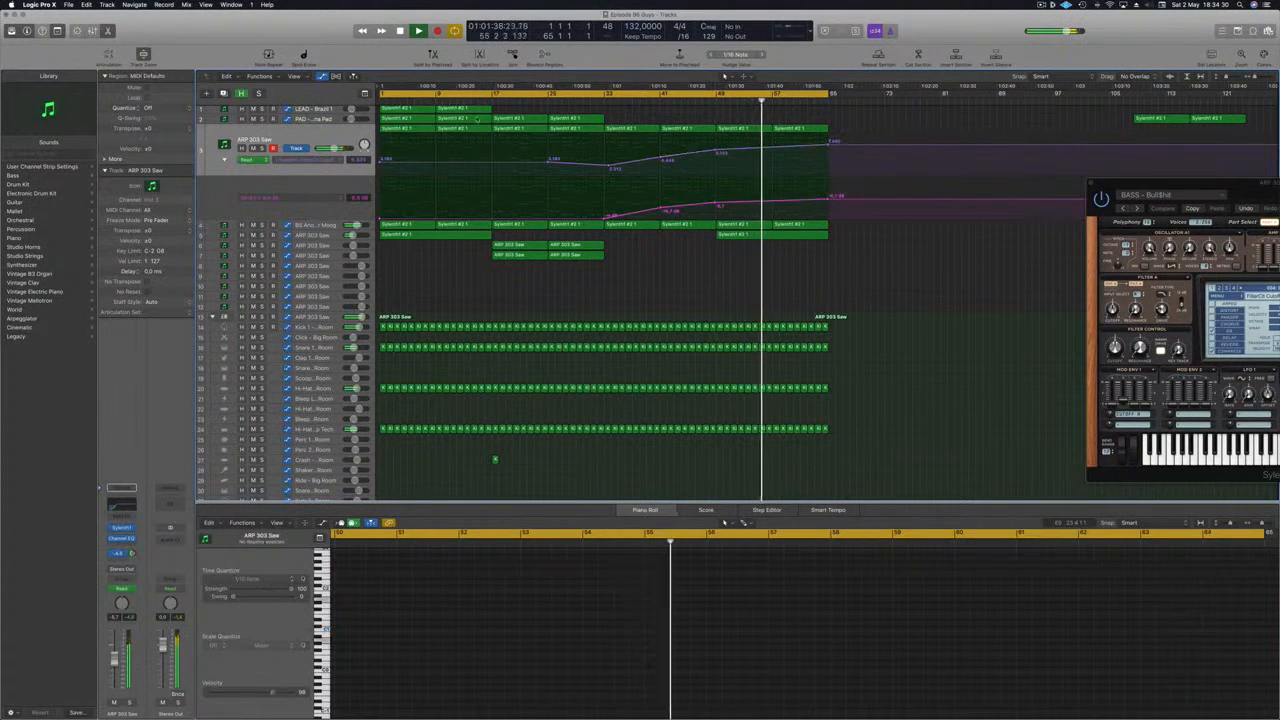
- Copy the PAD - Anjuna Pad regions together with their automation to start at bar 49
scroll(600, 130, "up", 1)
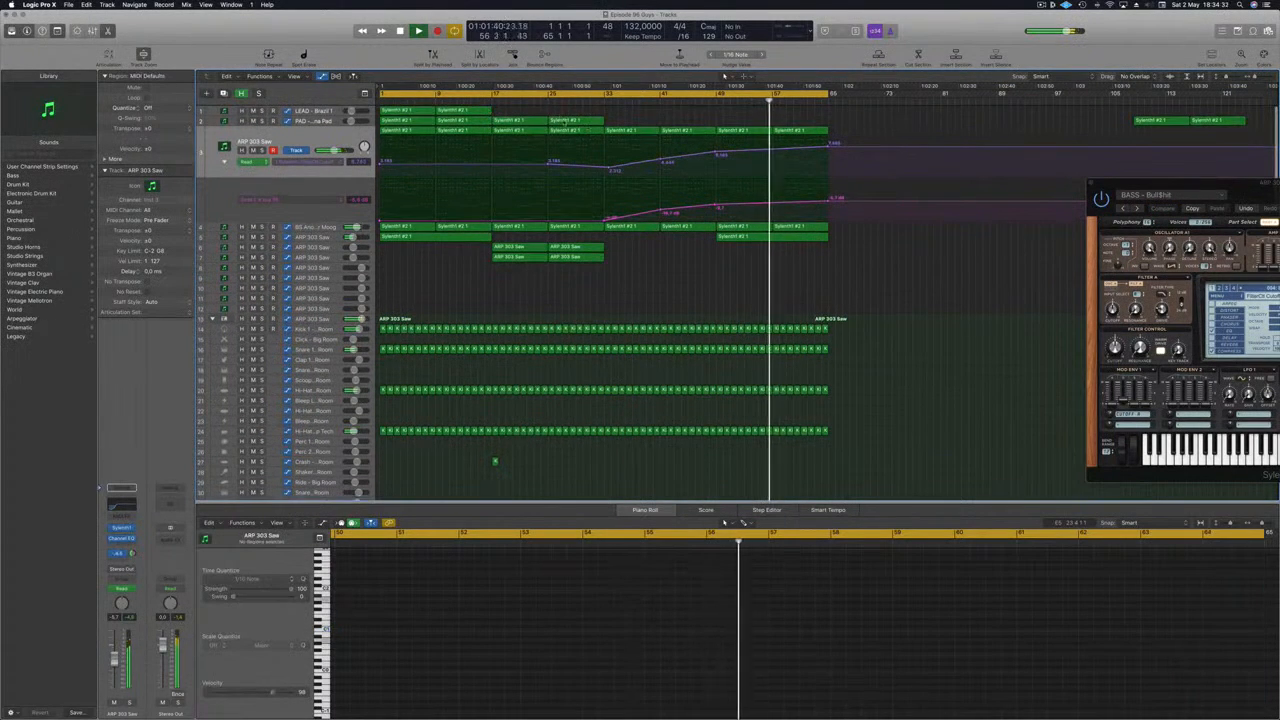
left_click(587, 121)
left_click(318, 122)
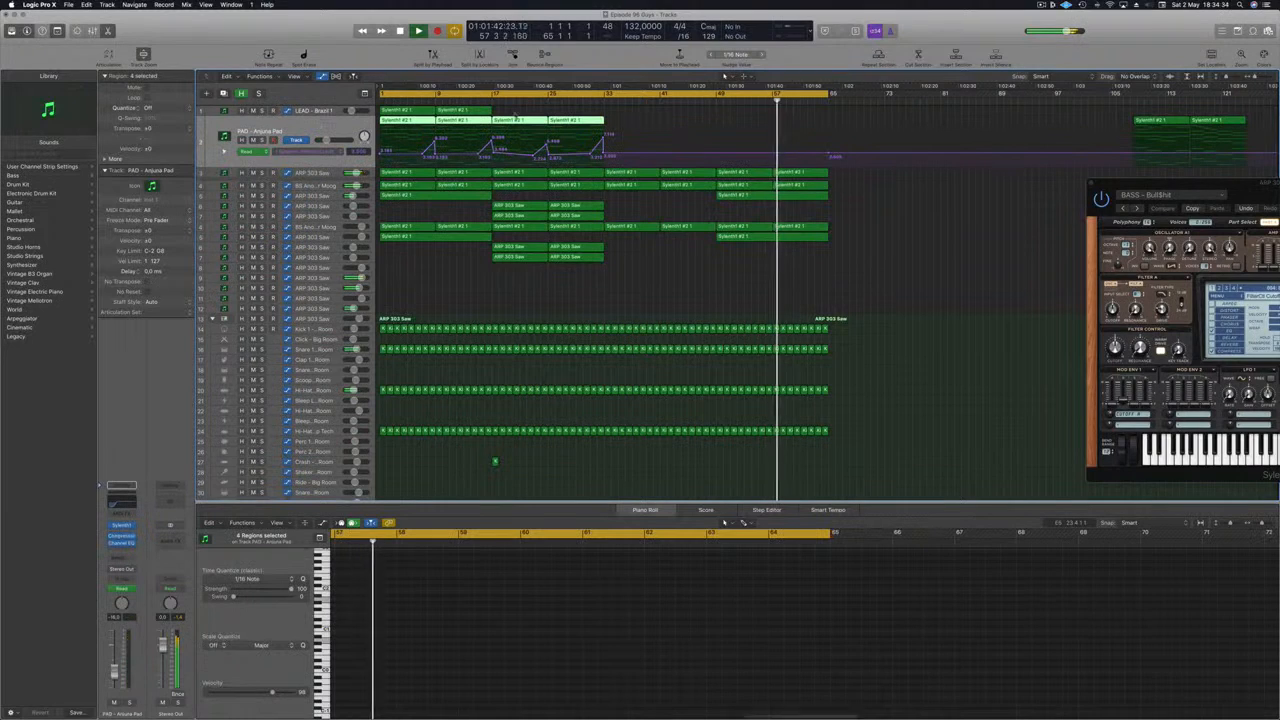
left_click(643, 120)
left_click_drag(602, 121, 752, 128)
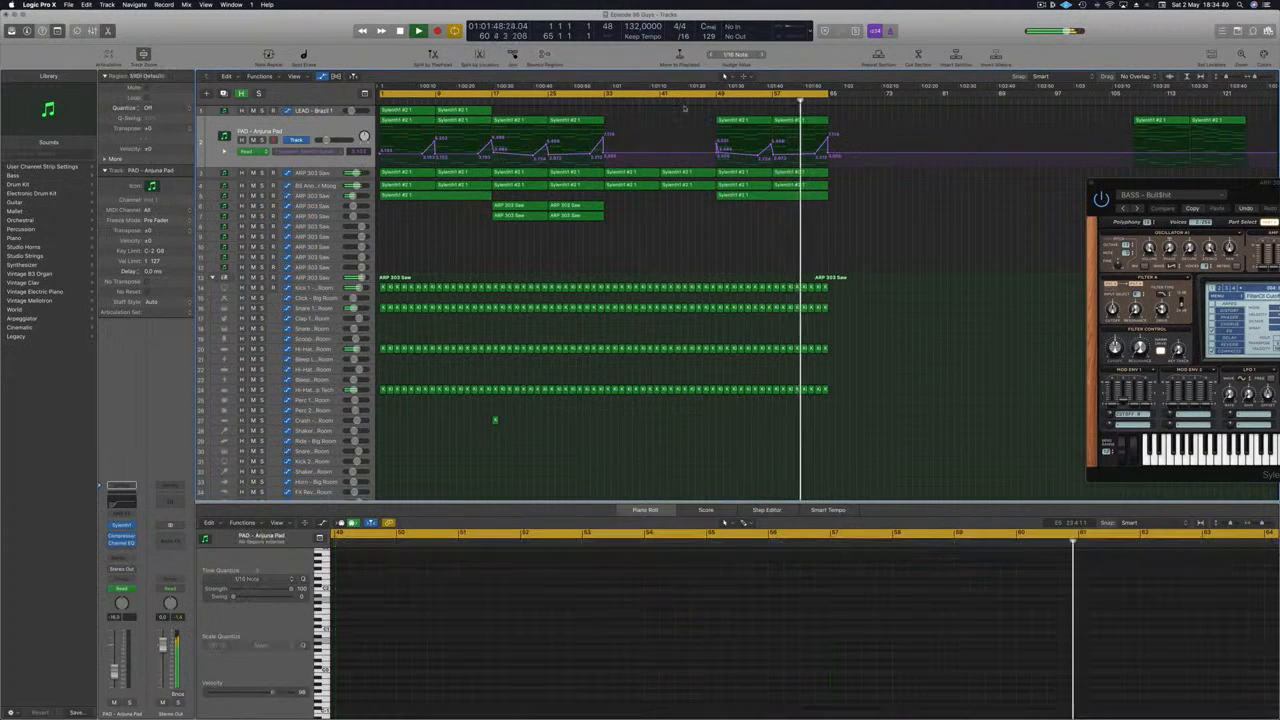
- Extend the cycle range to bar 73 and play the project from the start
left_click(748, 107)
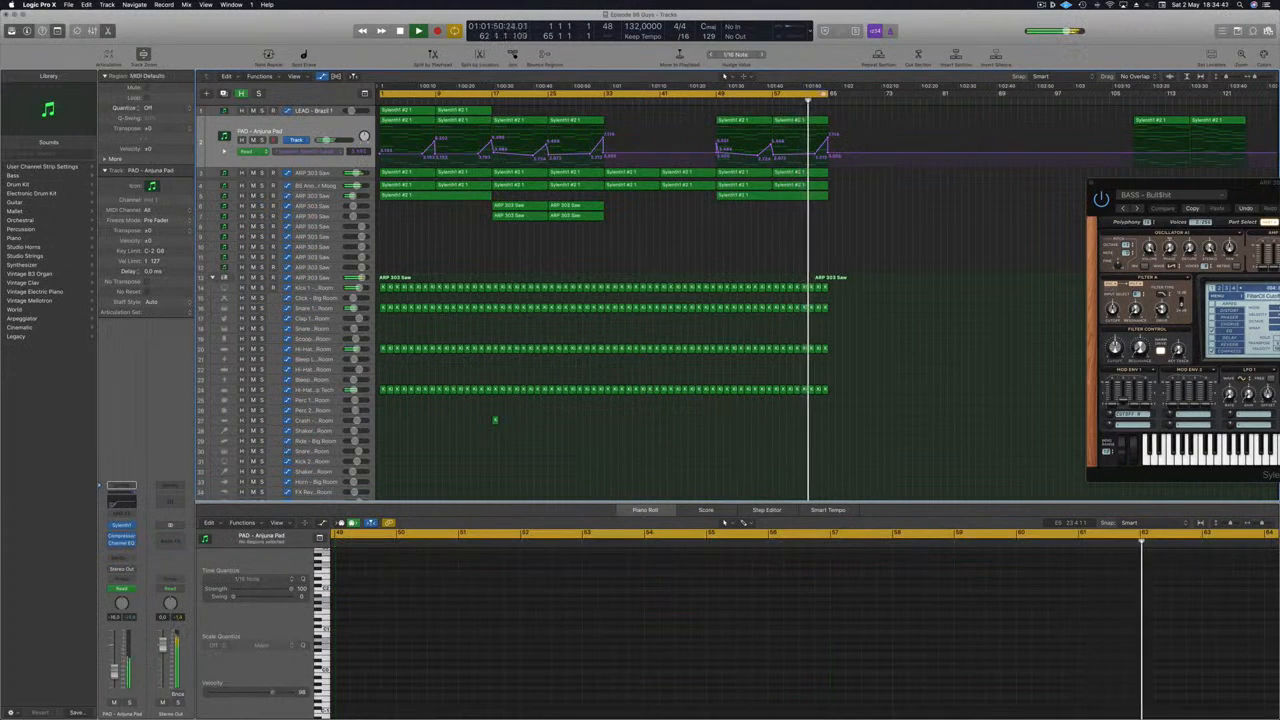
left_click_drag(829, 92, 886, 93)
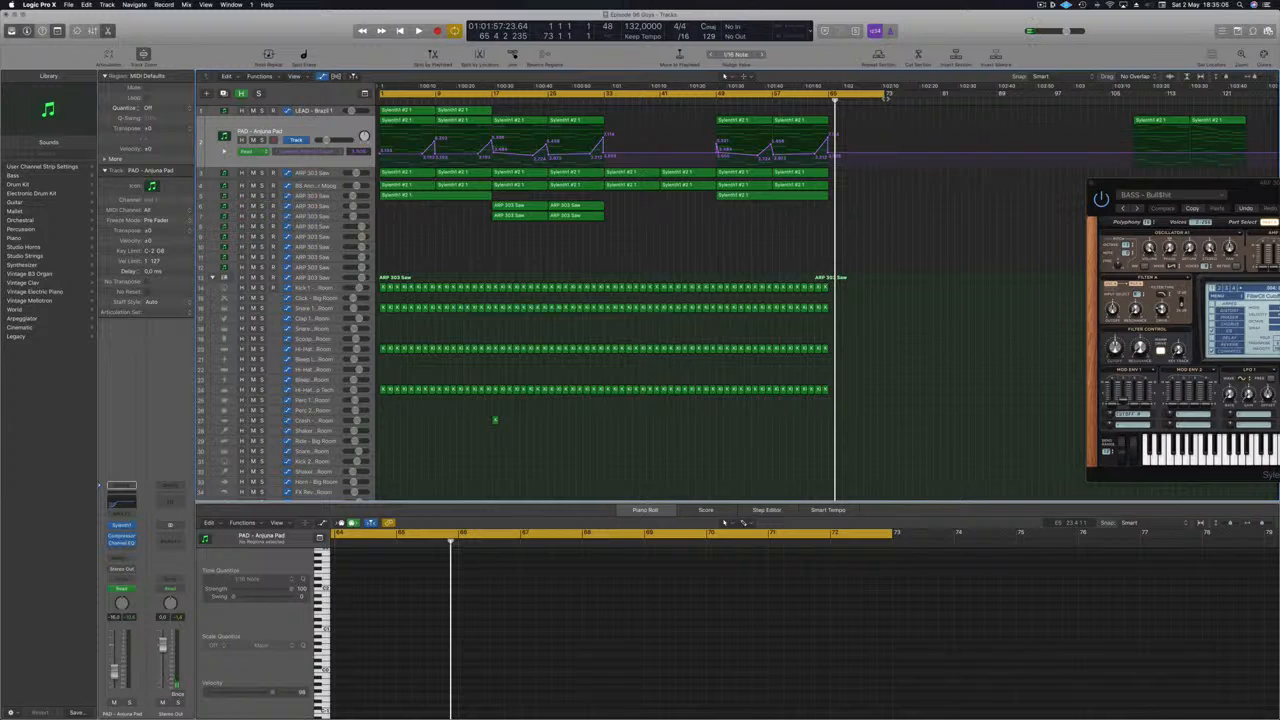
key("Return")
key("space")
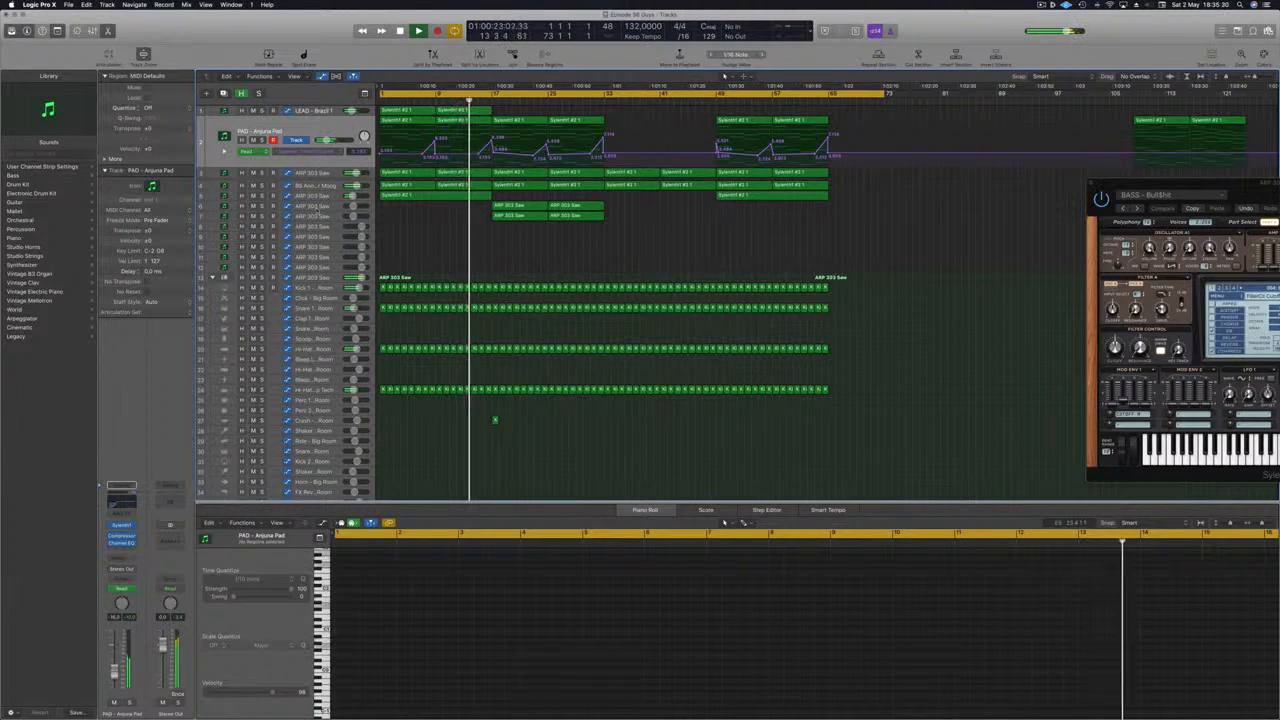
left_click(316, 206)
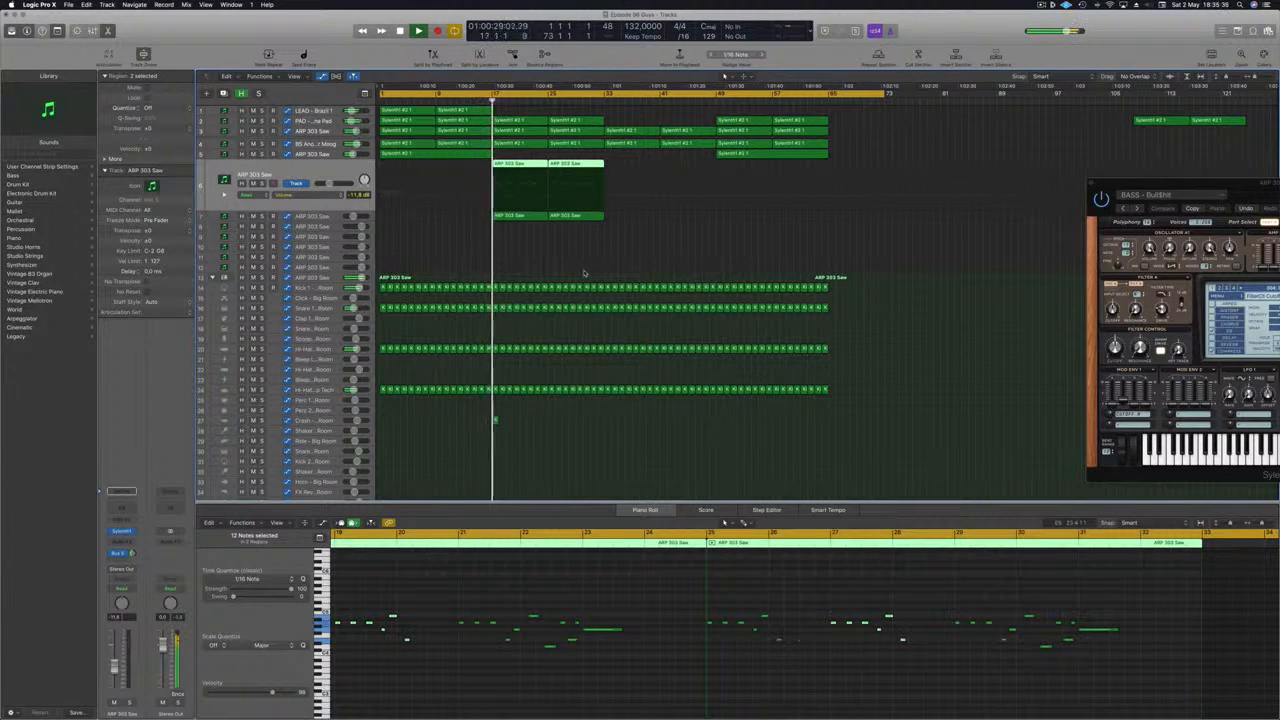
left_click(562, 253)
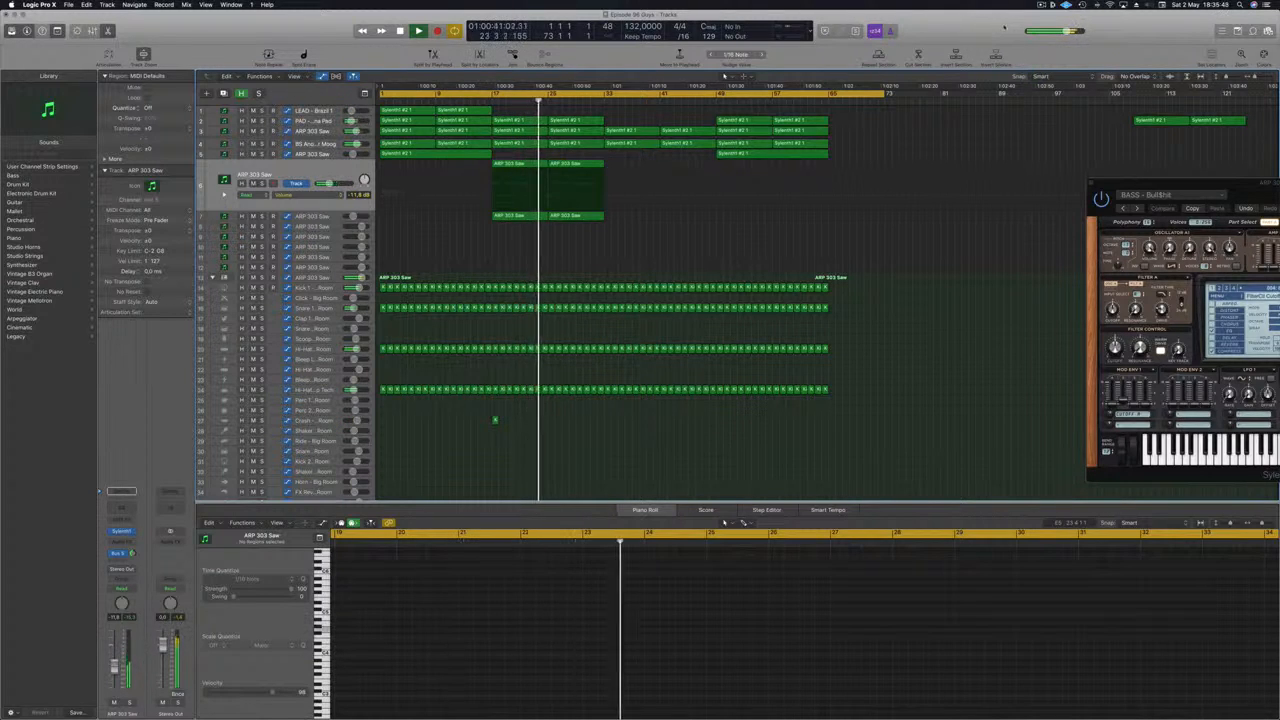
left_click(1041, 5)
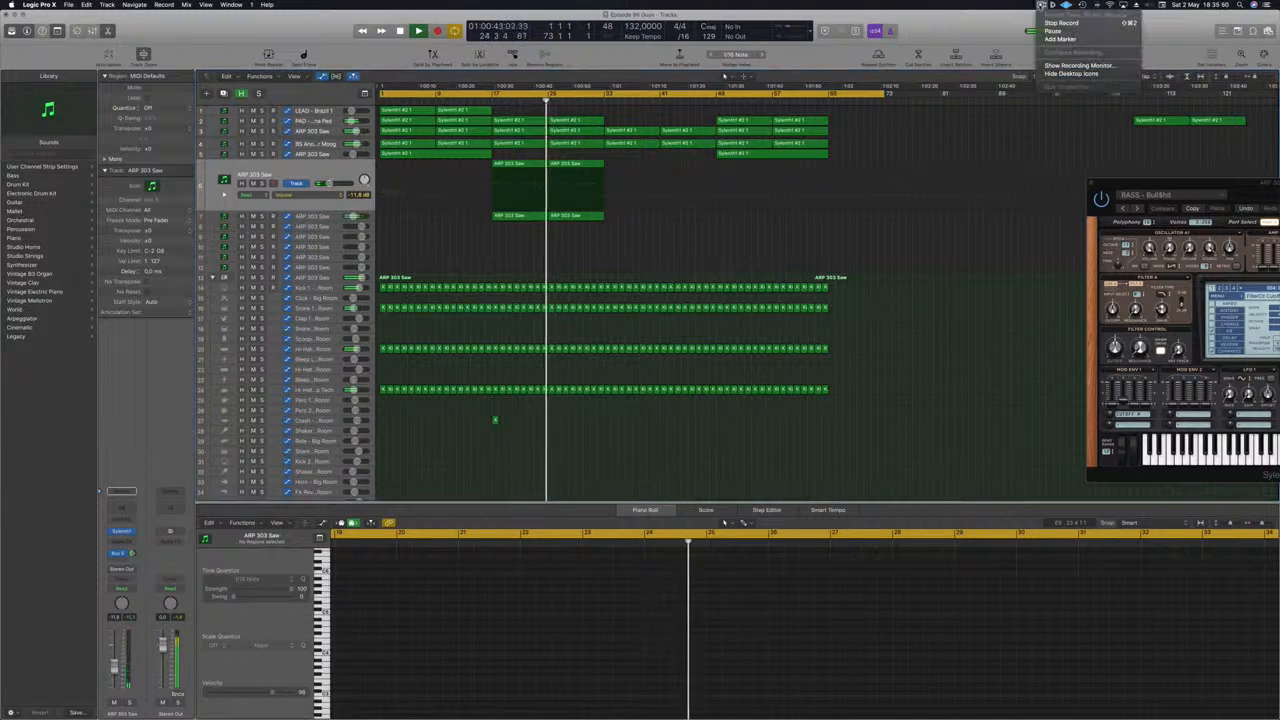
left_click(1058, 22)
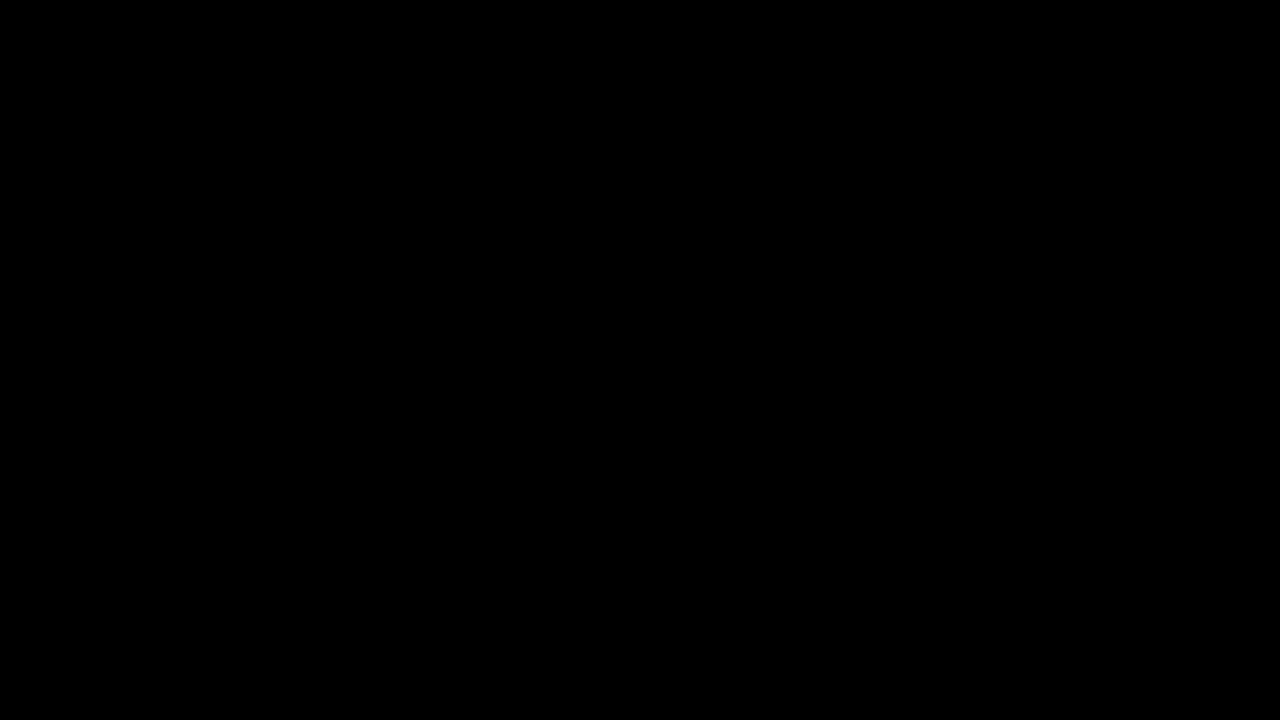